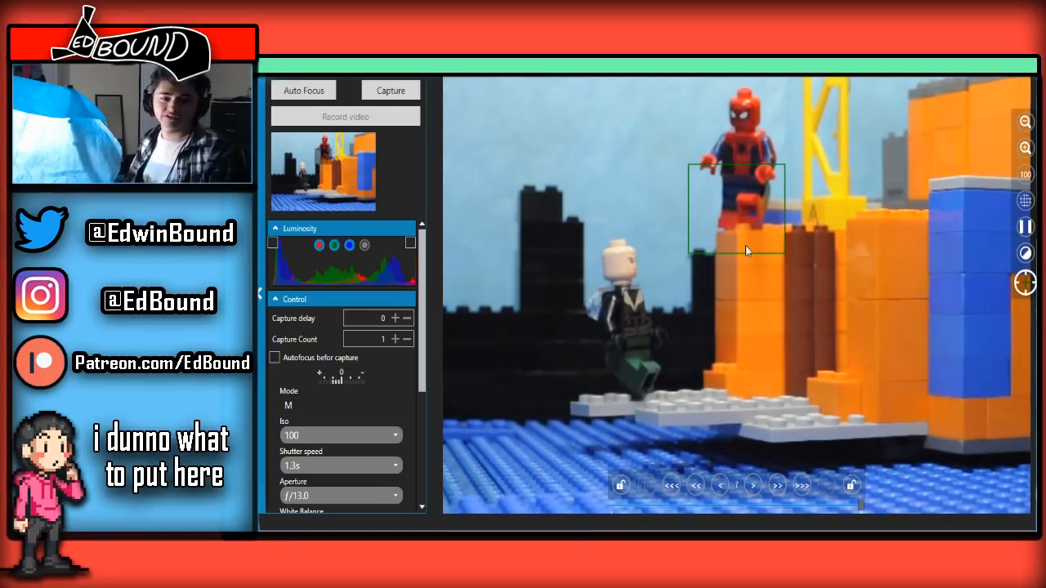
Collapse the luminosity and control settings, activate the live view overlay and set its transparency to about the middle
click(307, 231)
click(313, 248)
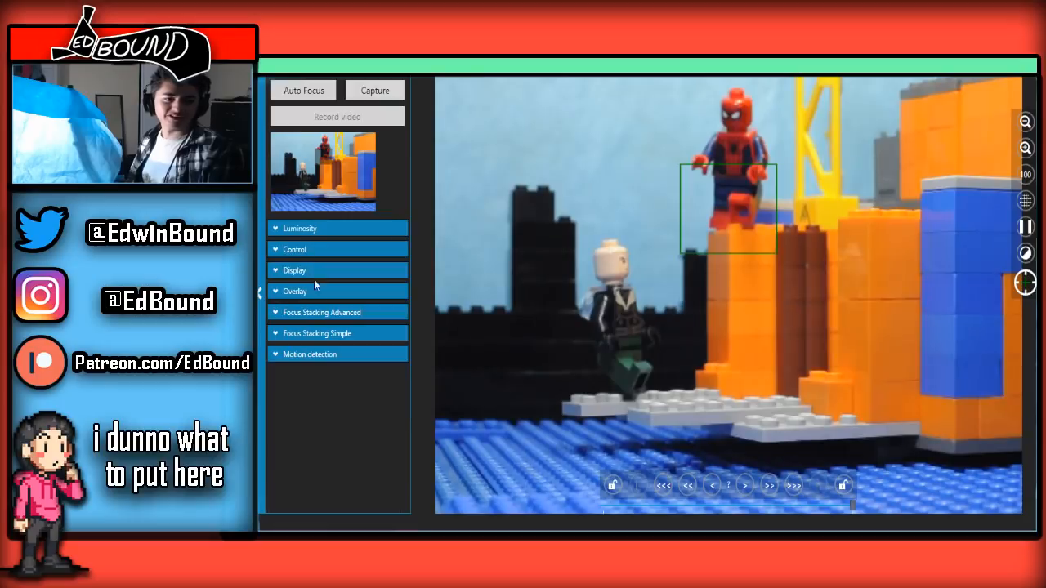
click(315, 292)
click(332, 331)
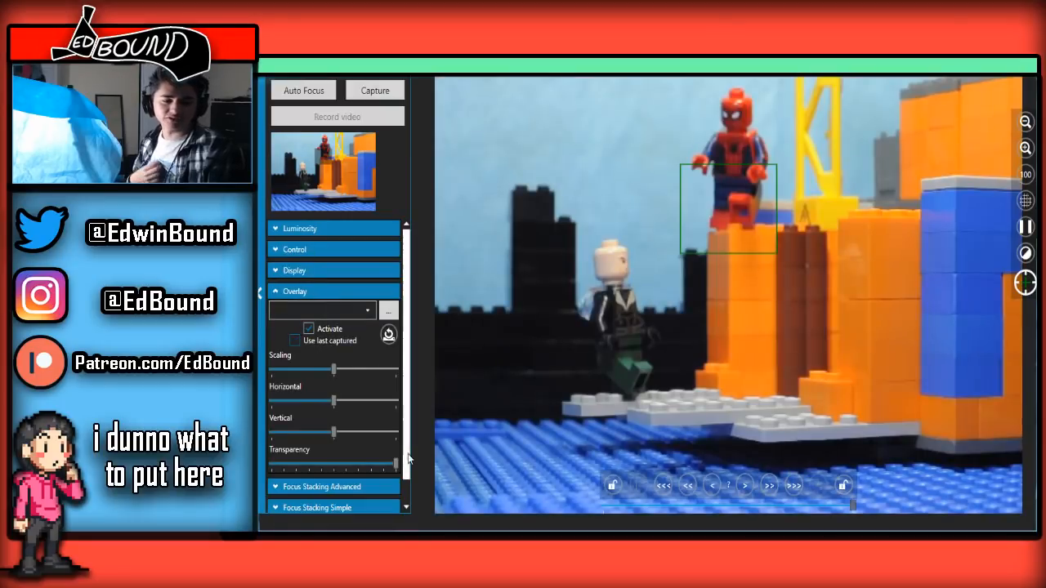
drag(397, 463, 338, 391)
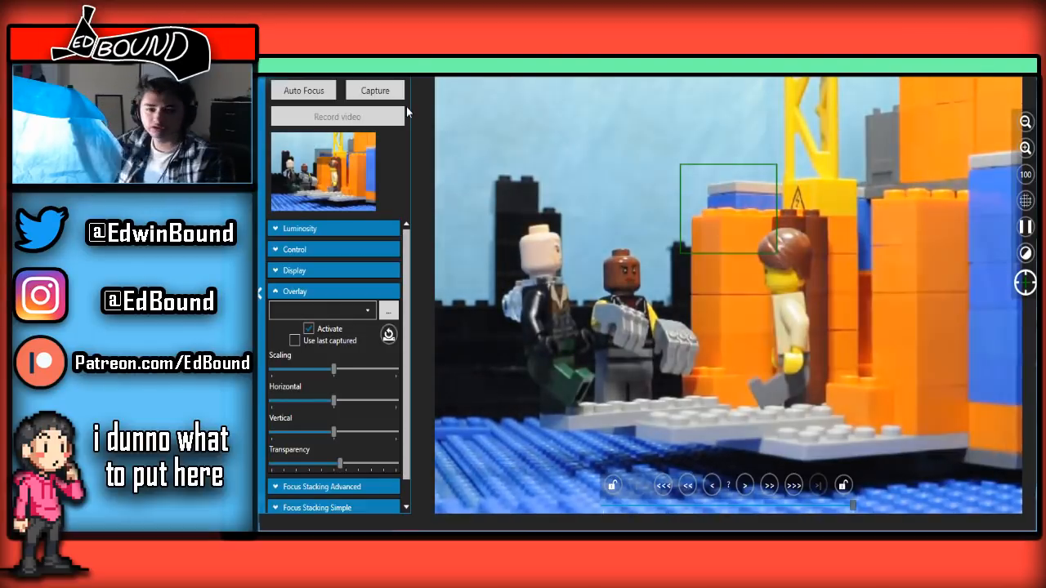
Capture a frame of the three minifigures, use the last captured image as overlay and slightly lower the overlay transparency
click(378, 87)
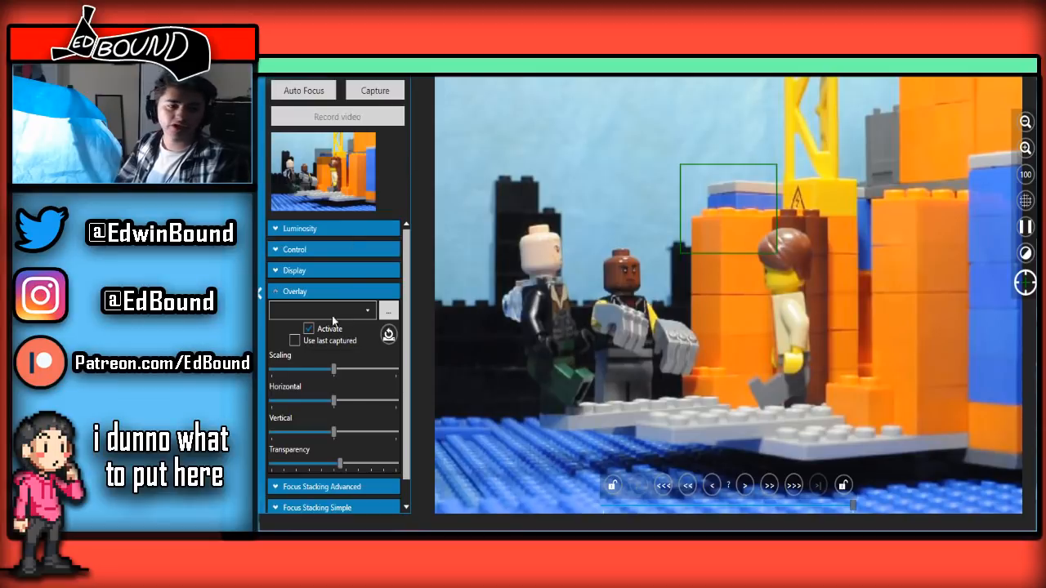
click(294, 340)
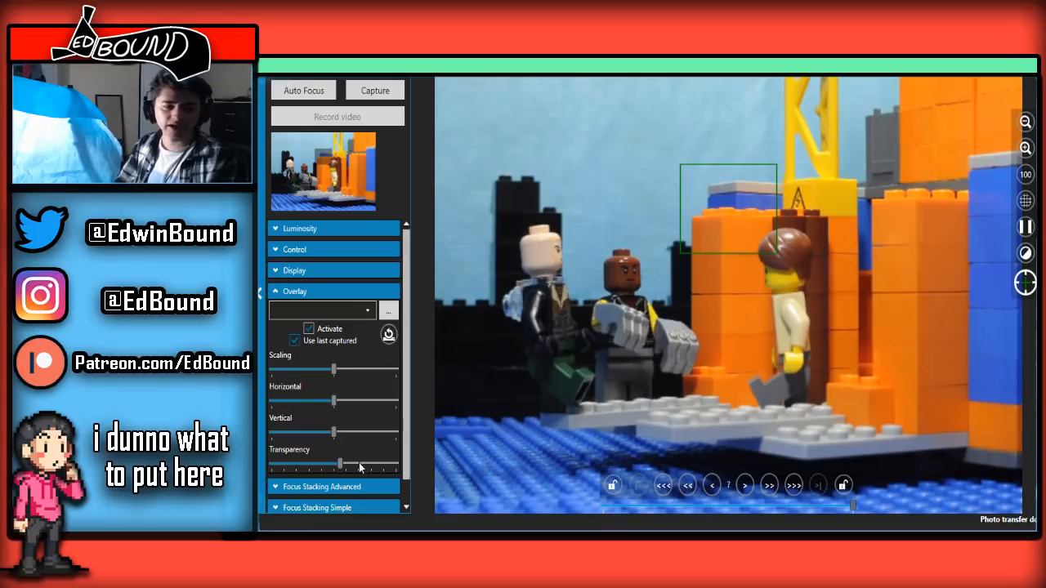
drag(339, 460, 331, 462)
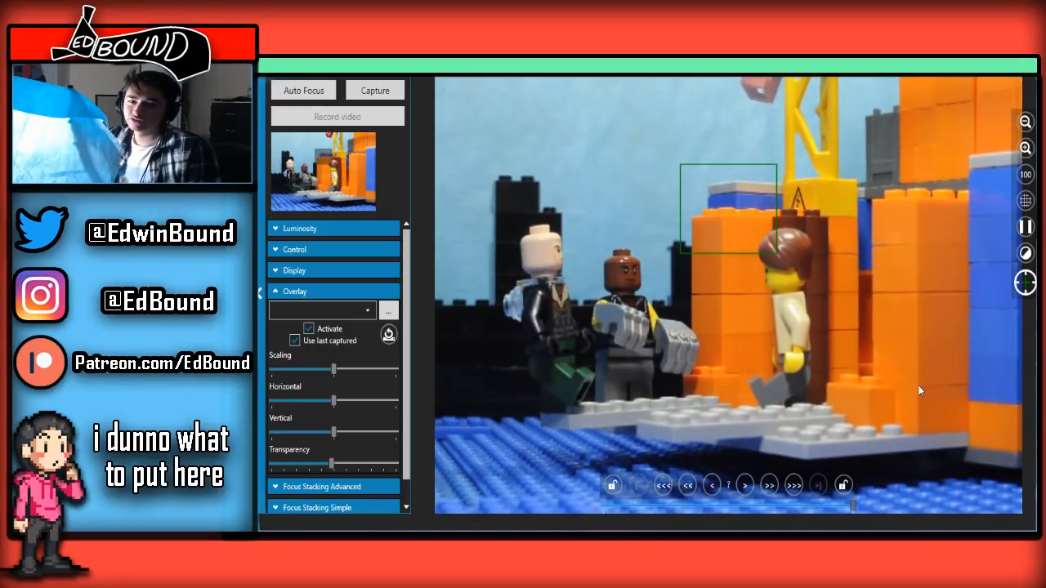
Capture the frame with the red legs entering above the pillar, check it among the session's photos and return to live view
click(373, 88)
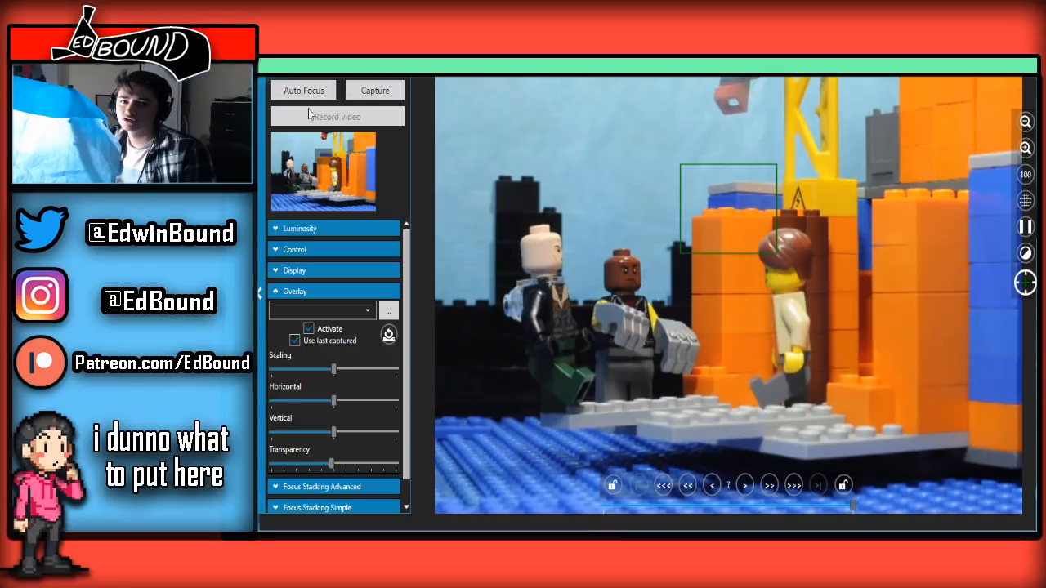
click(372, 84)
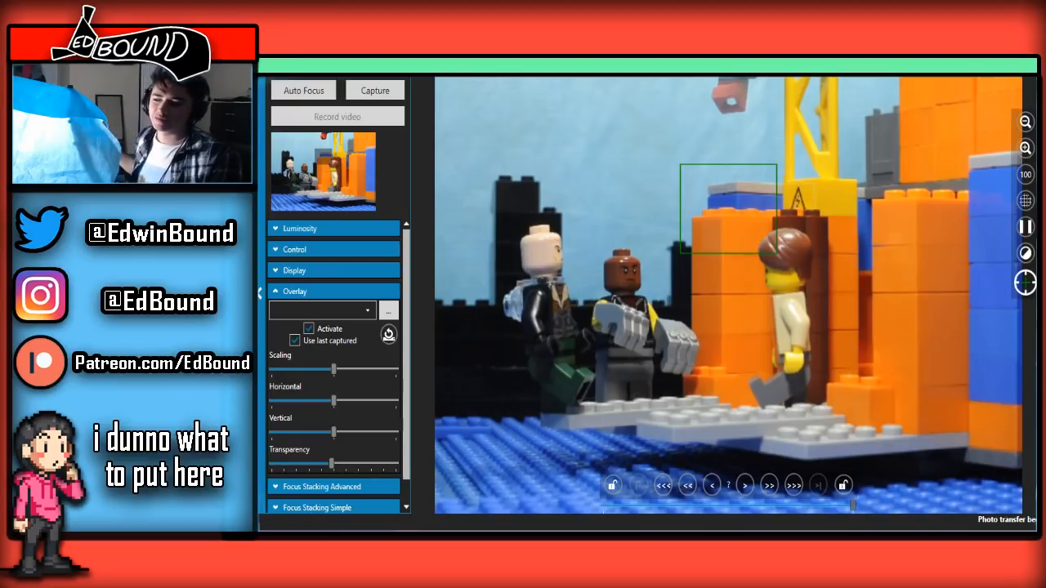
click(1023, 67)
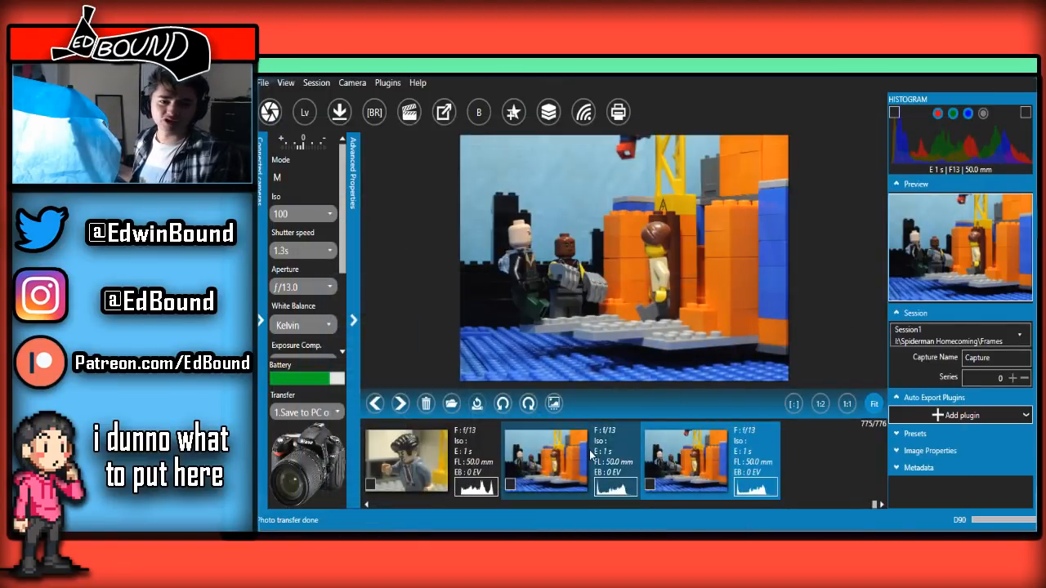
click(427, 539)
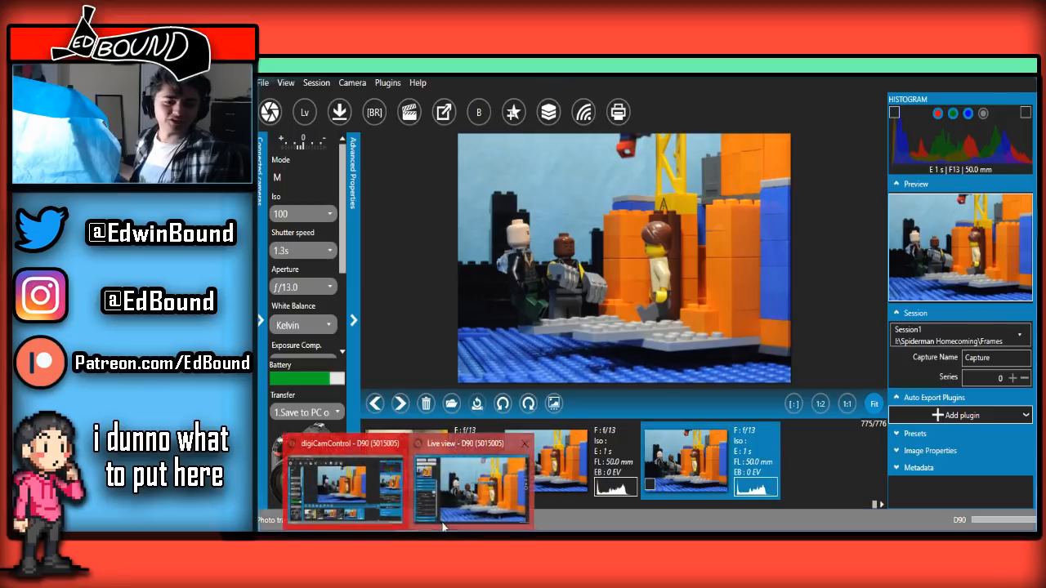
click(460, 495)
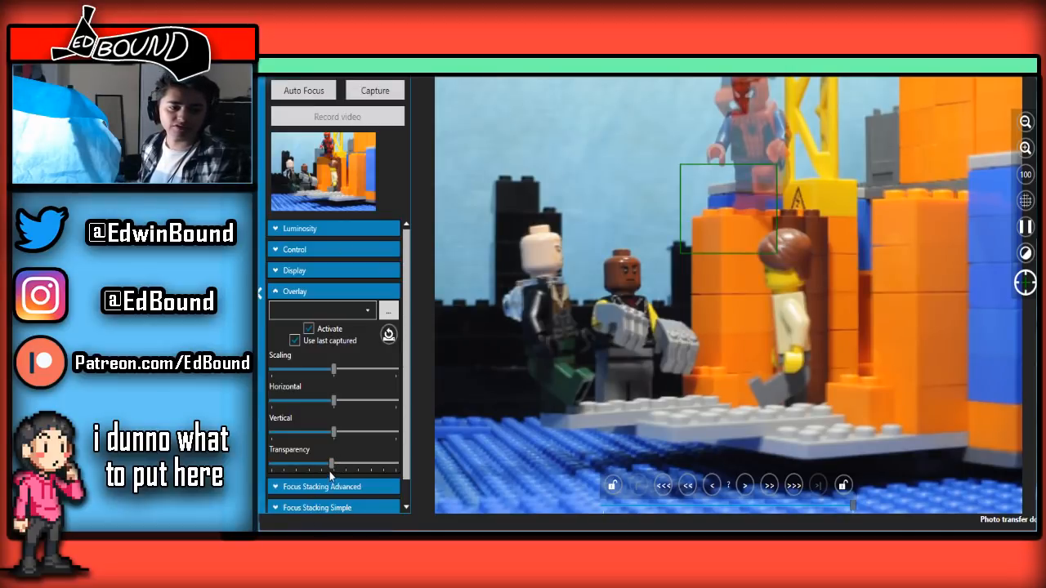
Vary the overlay transparency to compare Spider-Man's position with the last frame, return it to about the middle and capture the next frame
drag(332, 466, 320, 407)
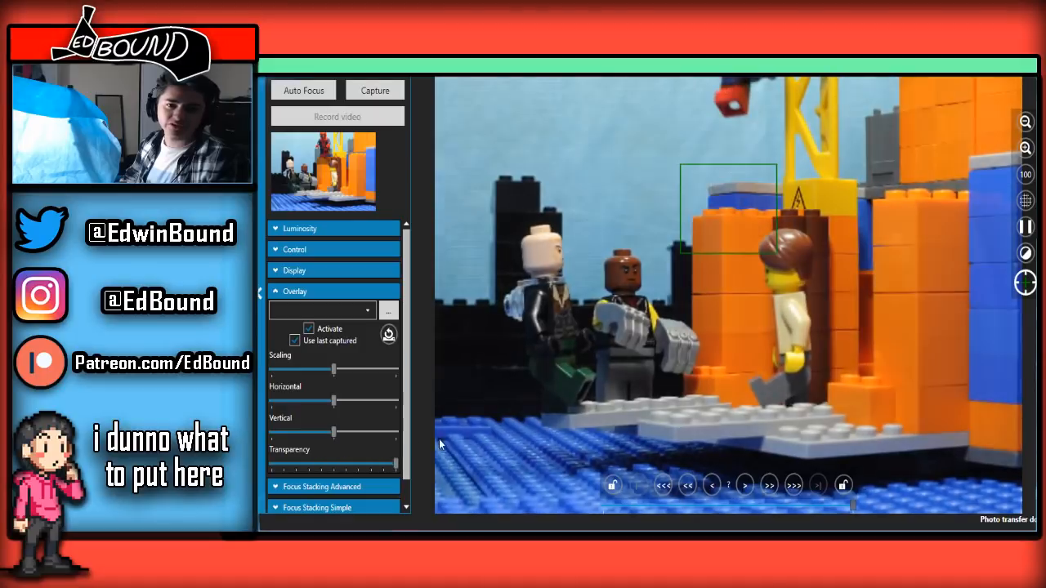
mouse_move(318, 463)
mouse_down()
mouse_move(271, 463)
mouse_move(339, 464)
mouse_up()
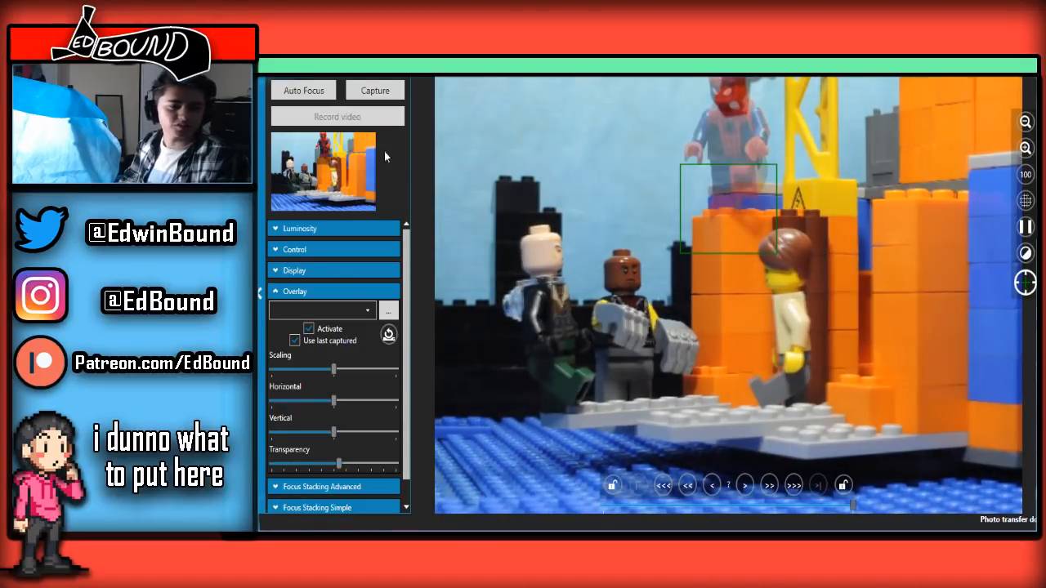
click(371, 96)
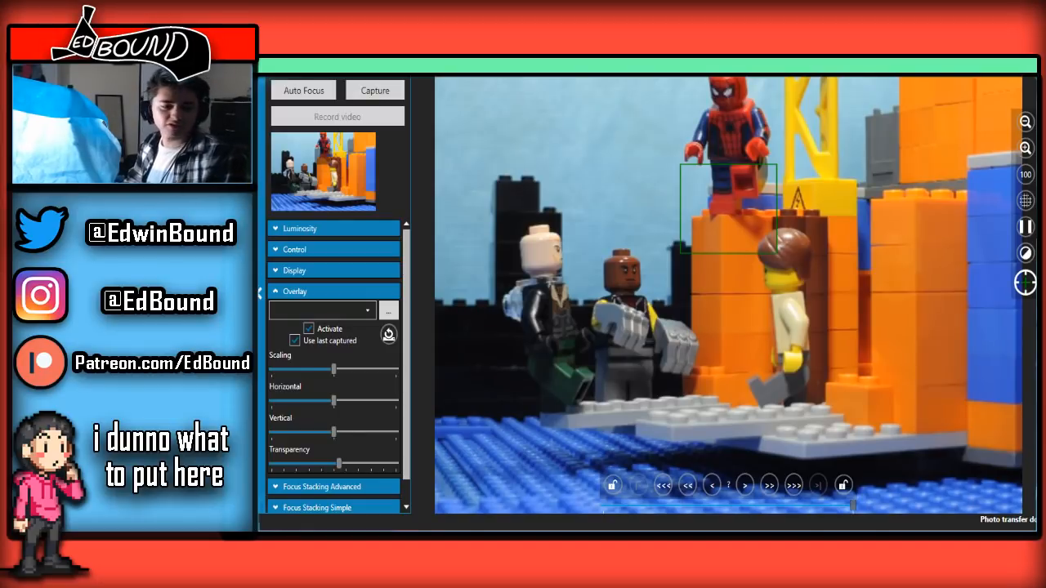
Capture further frames of Spider-Man landing on the orange pillar, varying the overlay transparency to check each pose against the previous frame
drag(338, 467, 343, 395)
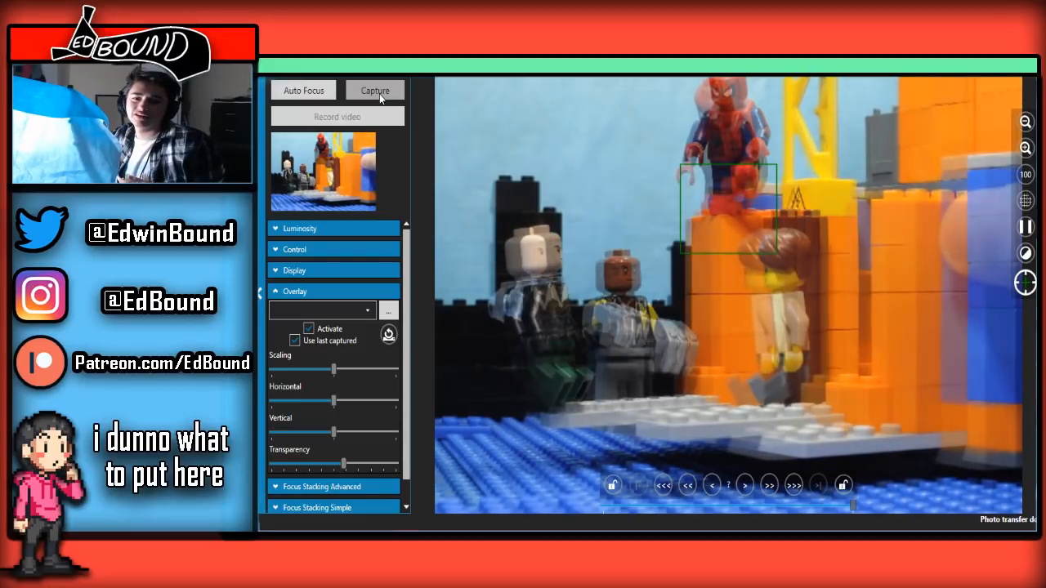
click(380, 93)
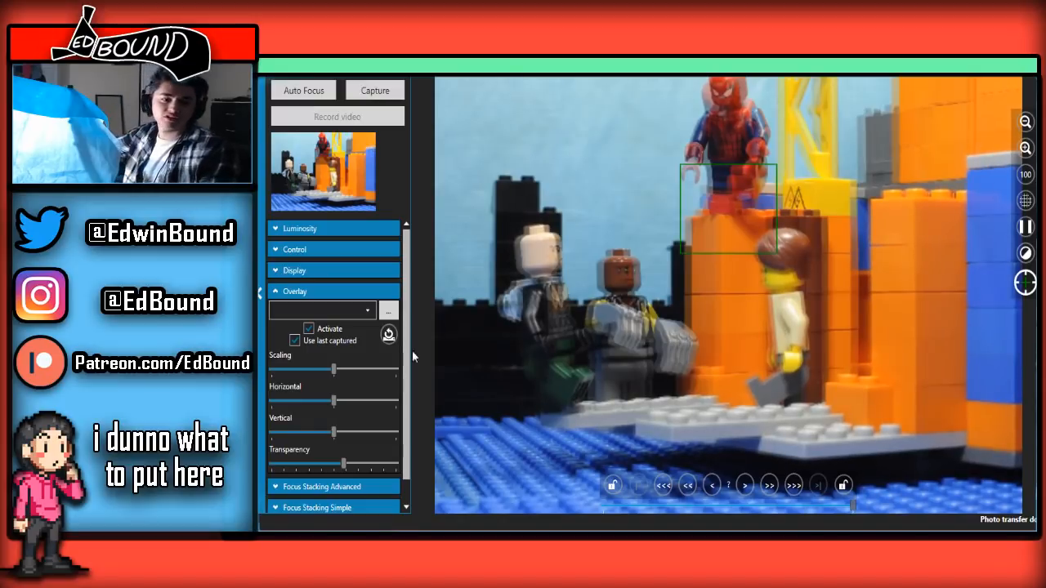
drag(343, 464, 312, 417)
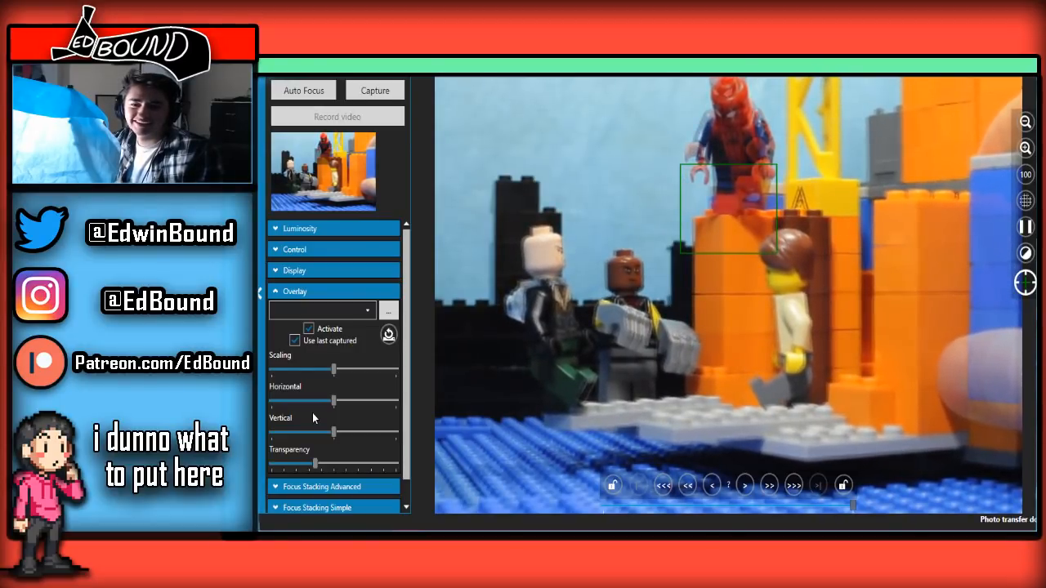
drag(315, 415, 349, 398)
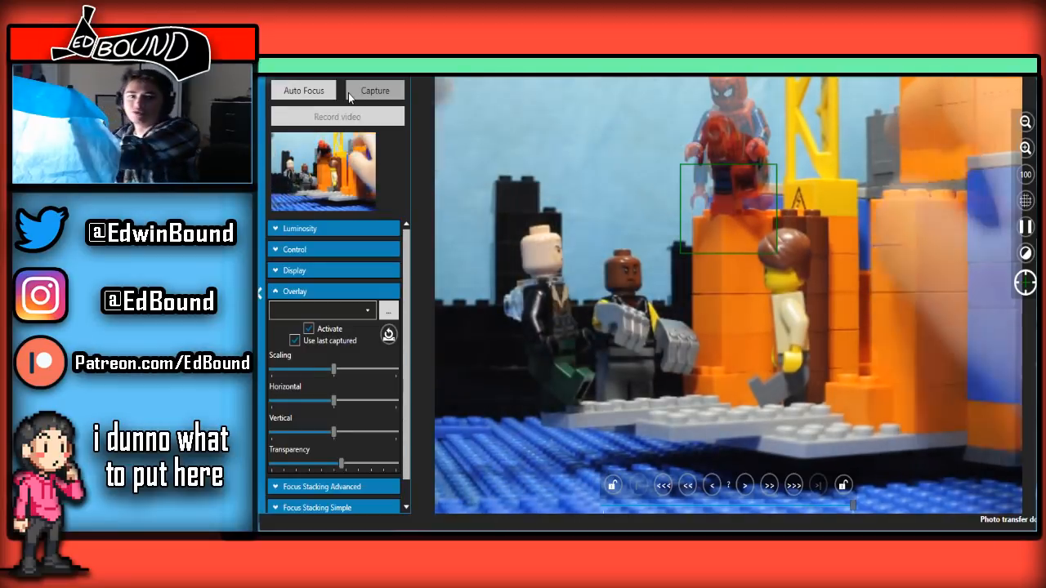
click(350, 94)
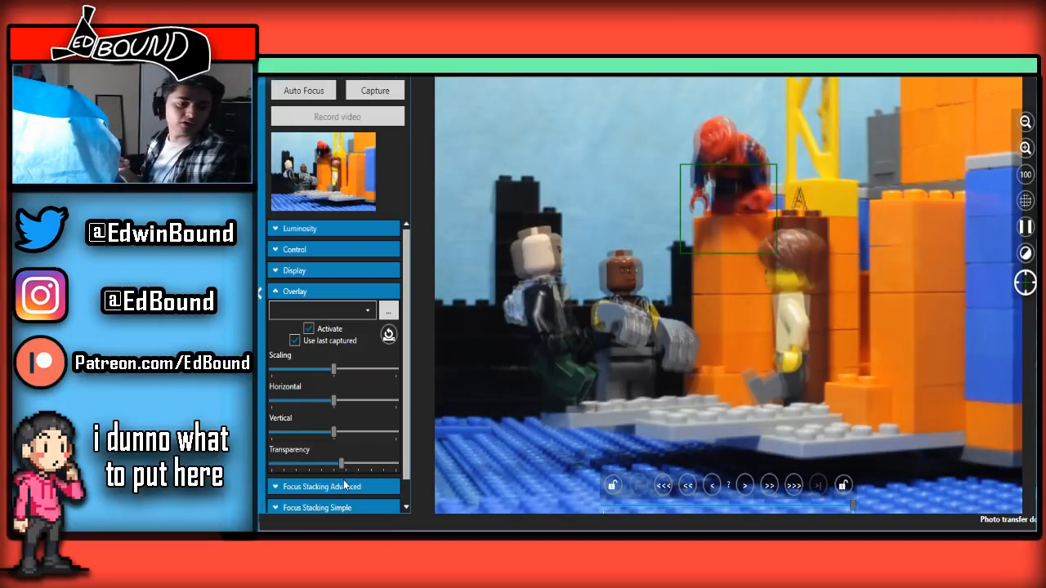
Vary the overlay transparency while posing the crouching Spider-Man and leaning minifigures, finishing with it at about the middle
drag(344, 470, 359, 383)
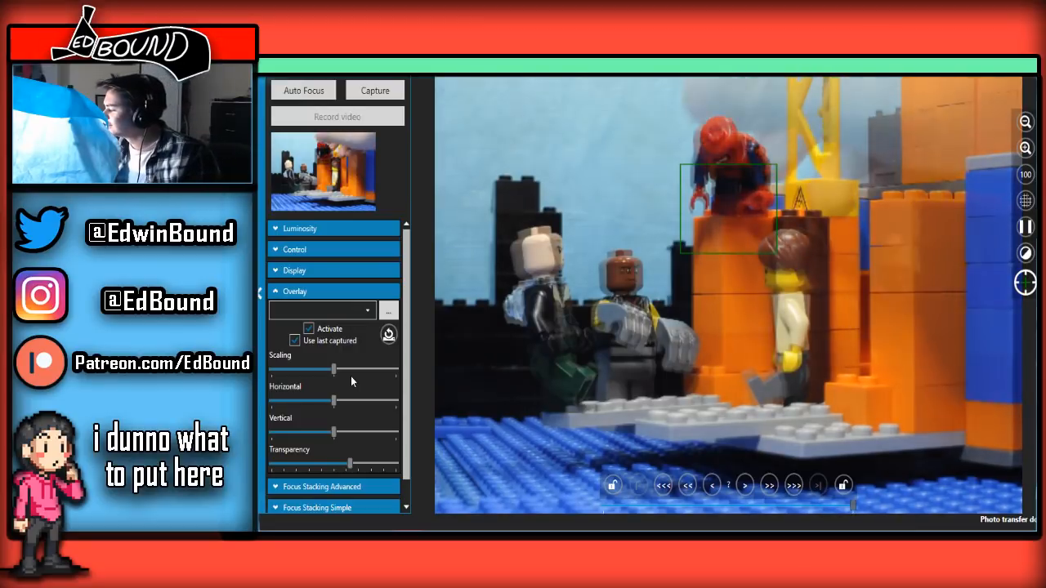
drag(351, 377, 328, 252)
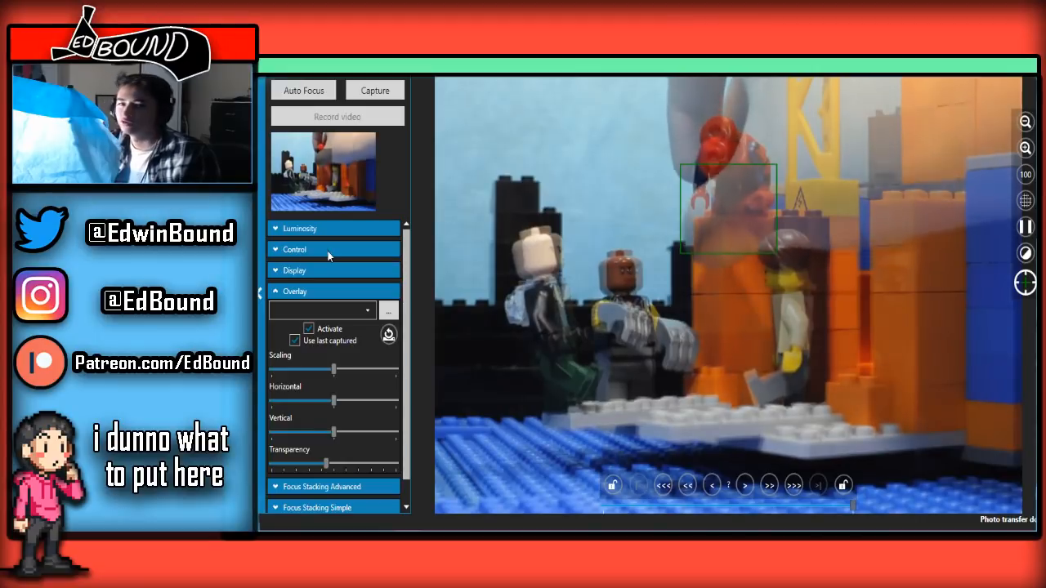
drag(328, 251, 309, 116)
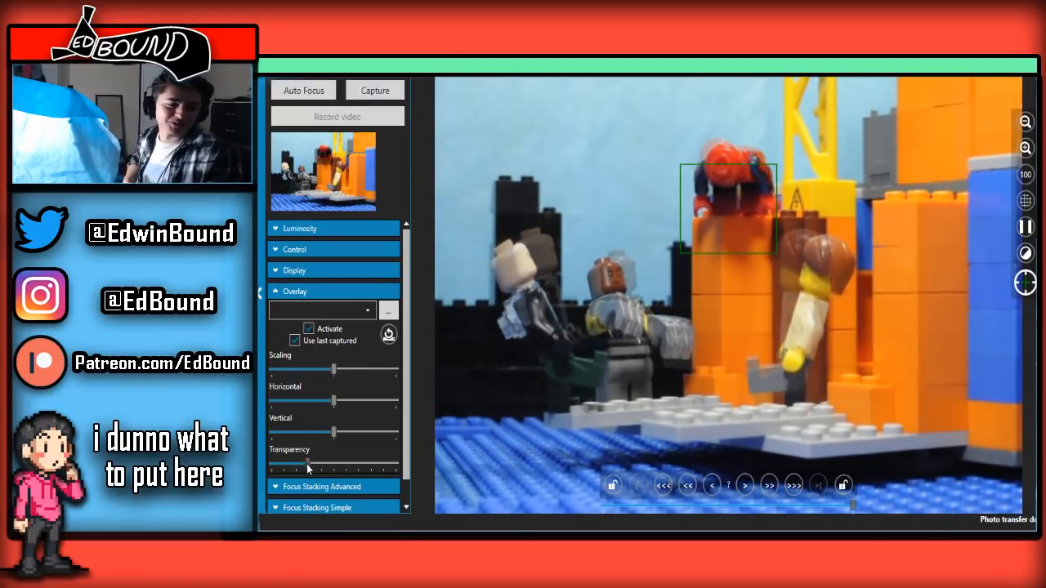
drag(305, 463, 334, 464)
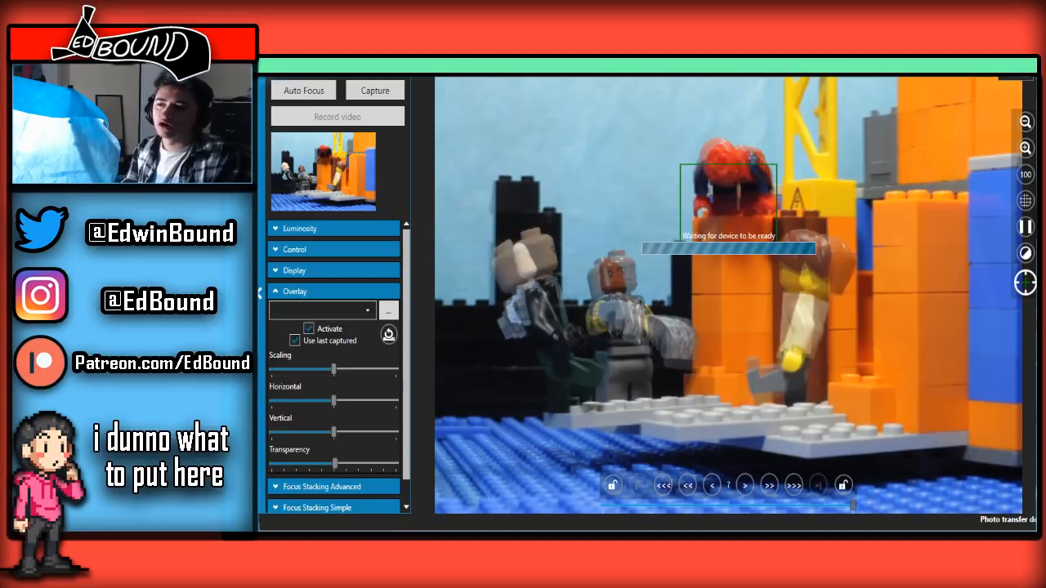
Switch to the main window and run back and forth through the captured frame thumbnails to review the motion of Spider-Man's landing
click(1005, 76)
click(558, 483)
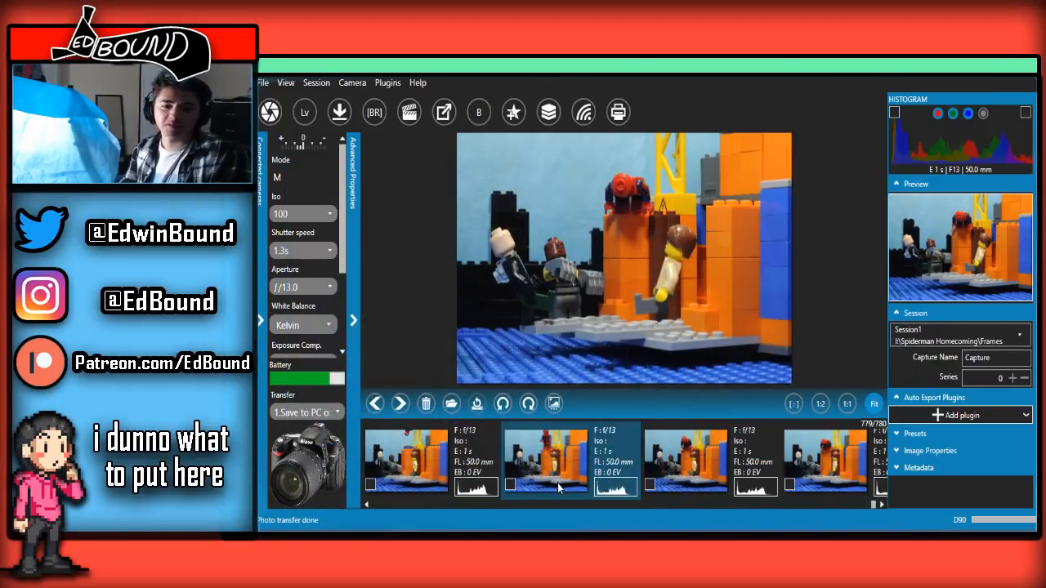
scroll(558, 483, down, 1)
scroll(558, 483, up, 1)
scroll(558, 483, down, 1)
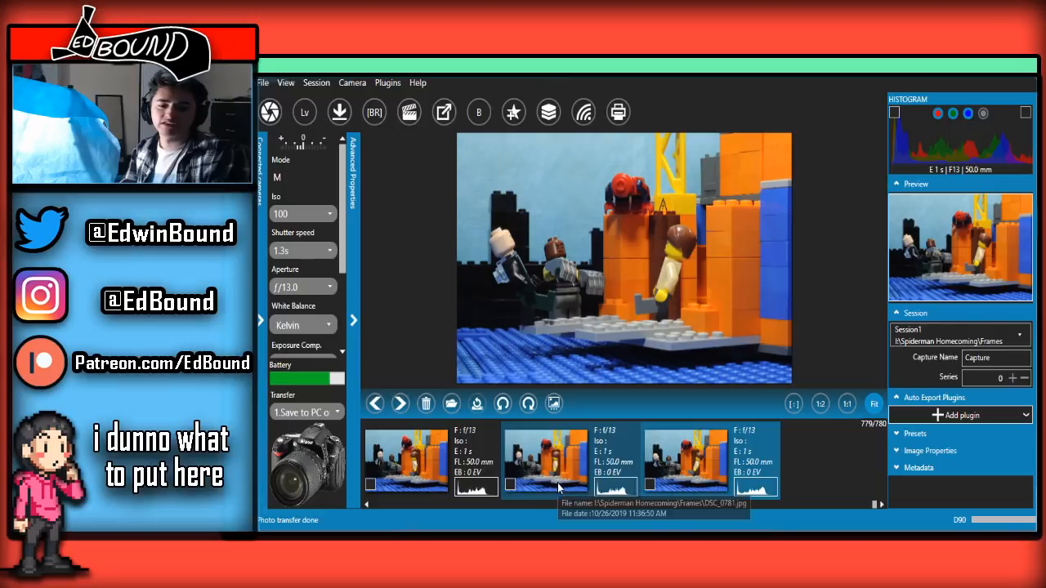
scroll(558, 483, up, 2)
scroll(558, 488, down, 2)
scroll(559, 488, up, 1)
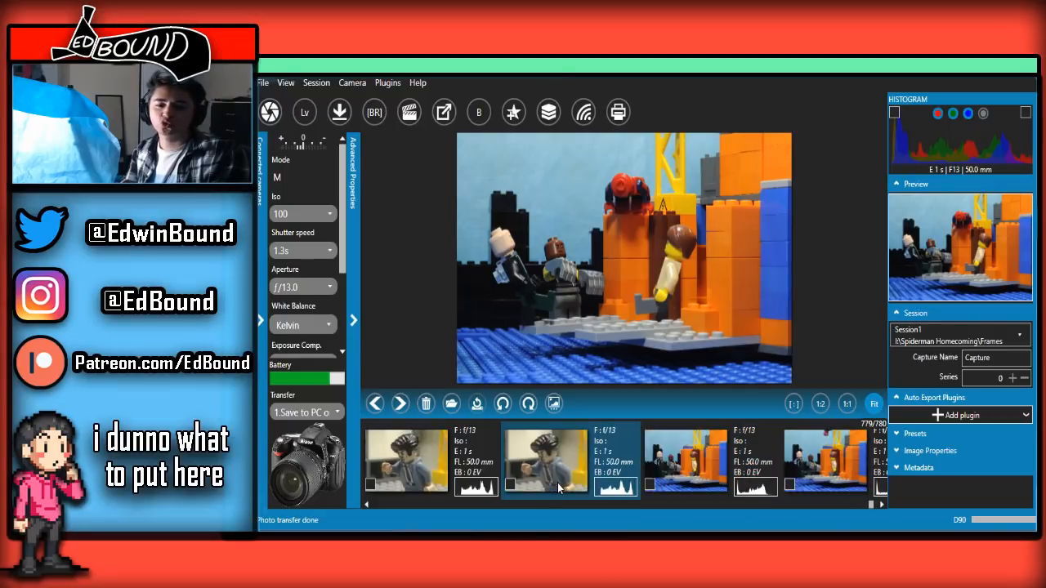
scroll(558, 488, down, 1)
scroll(558, 487, up, 2)
scroll(558, 488, down, 2)
scroll(559, 488, up, 2)
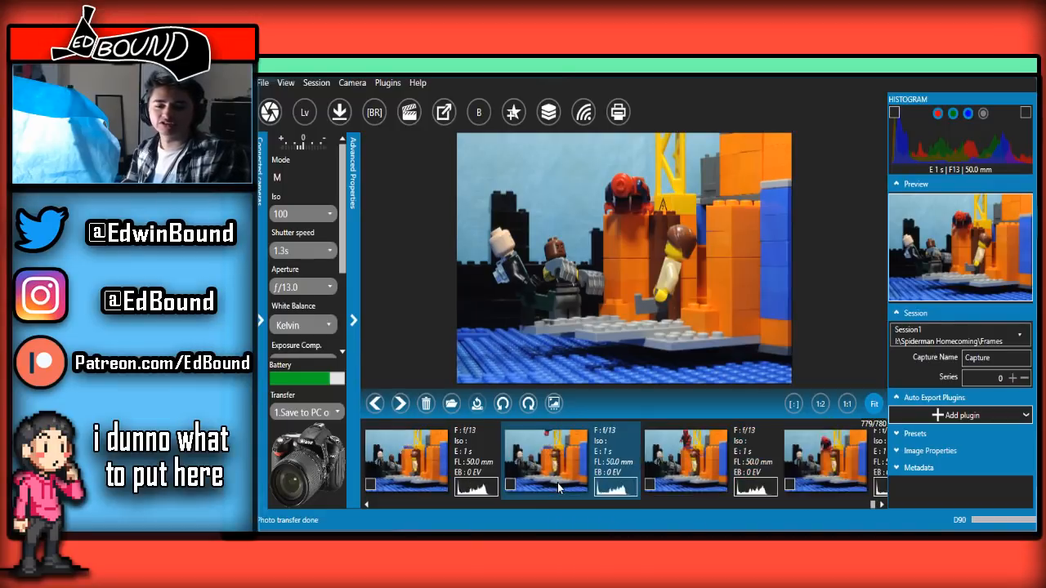
scroll(558, 488, down, 1)
scroll(558, 488, down, 1)
scroll(559, 488, up, 2)
scroll(558, 488, down, 2)
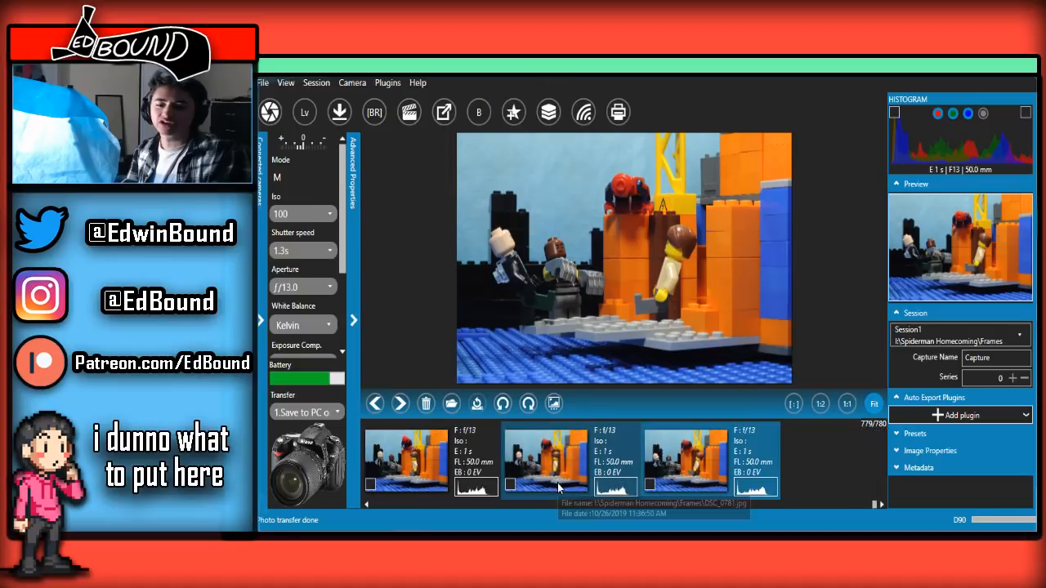
scroll(558, 488, up, 2)
scroll(558, 488, down, 3)
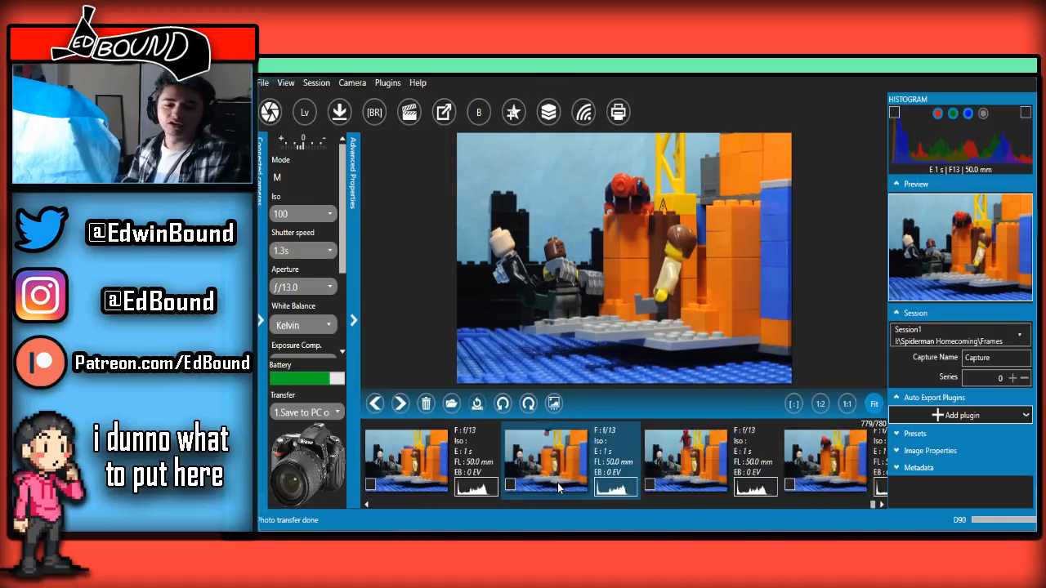
scroll(558, 486, up, 2)
scroll(557, 486, down, 2)
scroll(557, 487, up, 2)
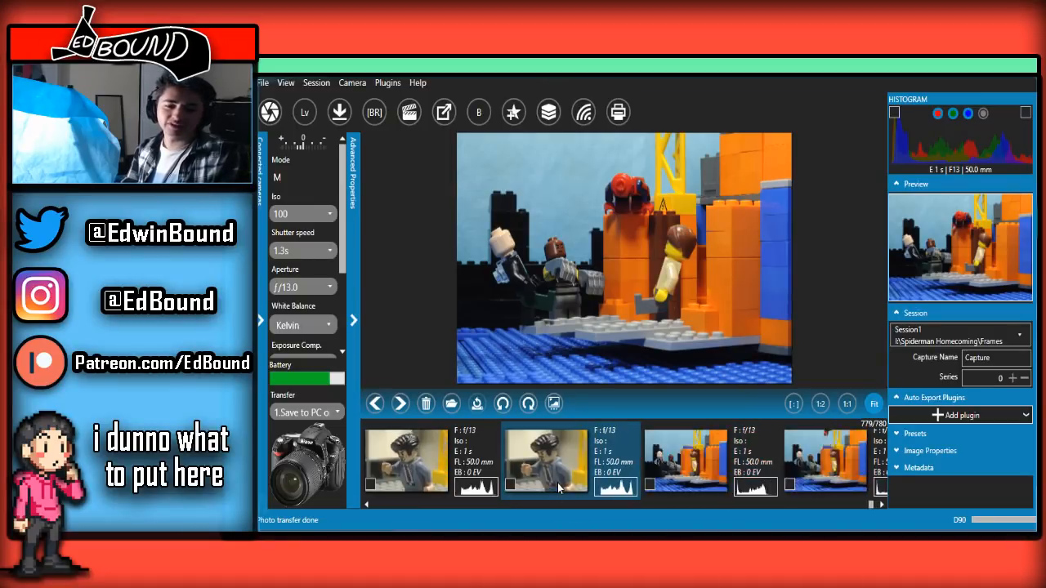
scroll(558, 486, down, 2)
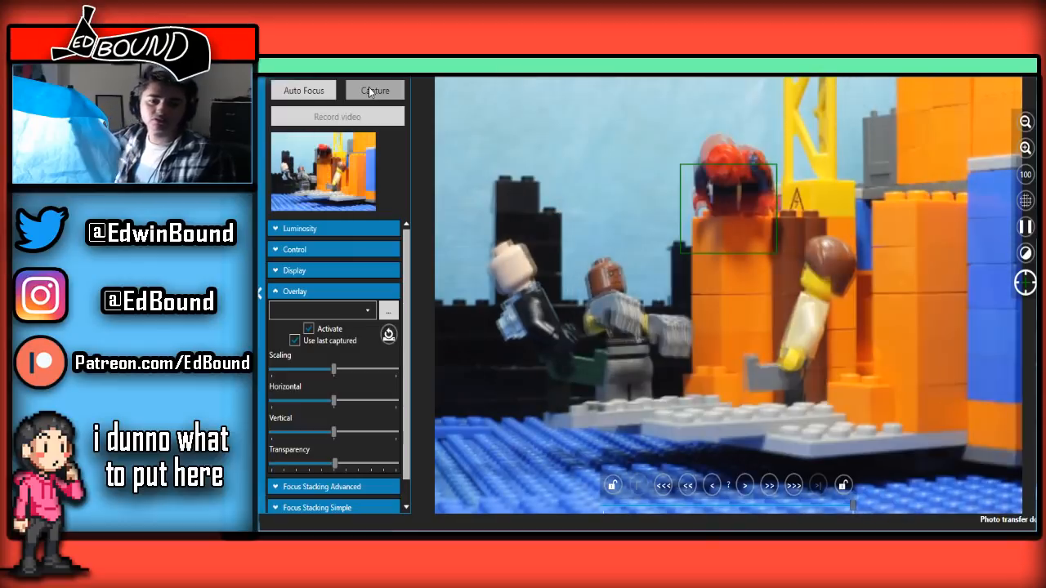
Capture the next frame of Spider-Man raising his head on the pillar and switch to the main window
click(369, 88)
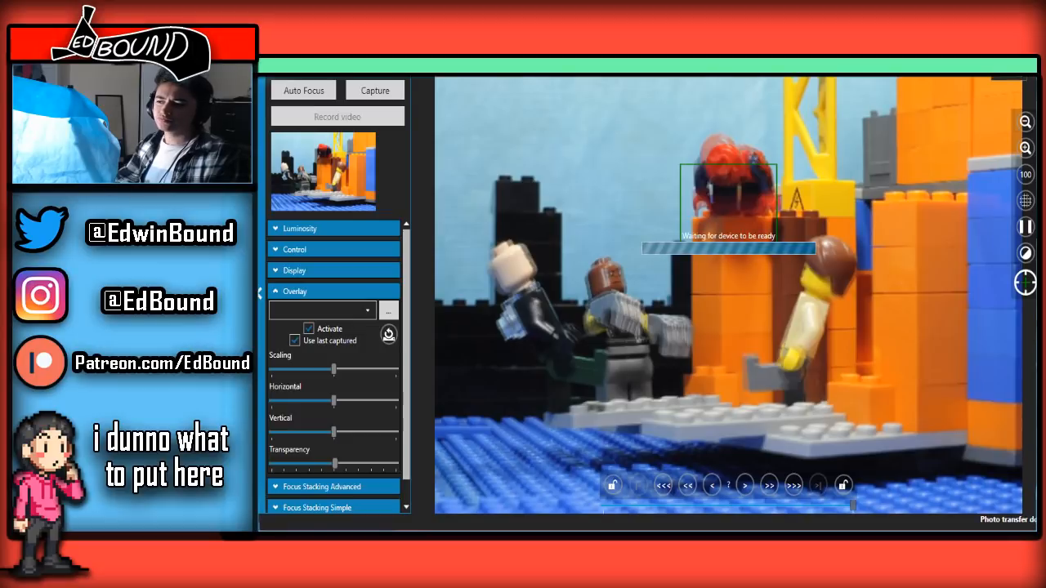
key(alt+Tab)
Review the newest frame against the preceding ones by moving back and forth through the session's thumbnails
scroll(596, 496, up, 2)
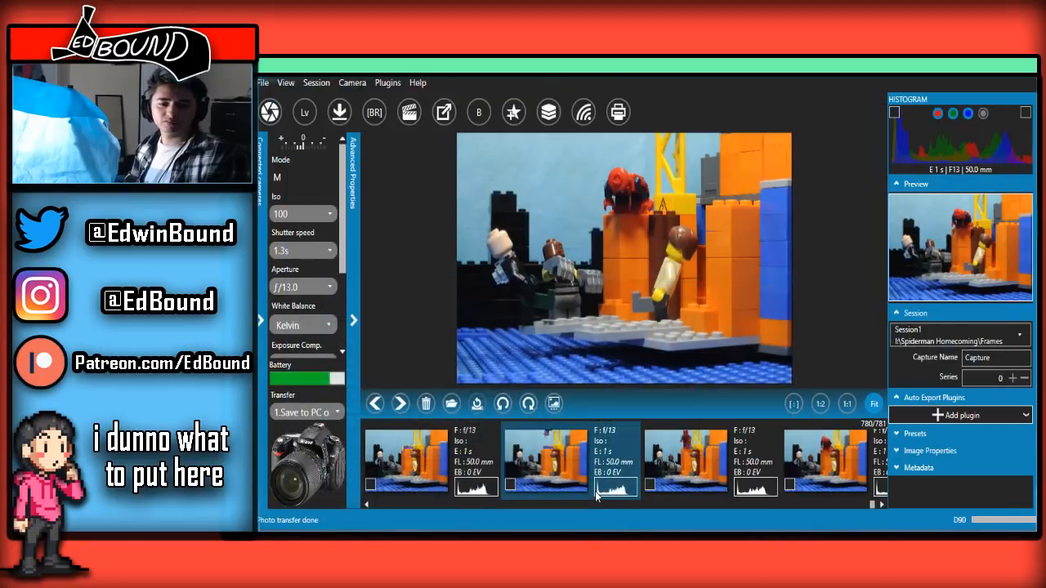
scroll(597, 496, down, 2)
scroll(596, 497, up, 3)
scroll(596, 497, down, 3)
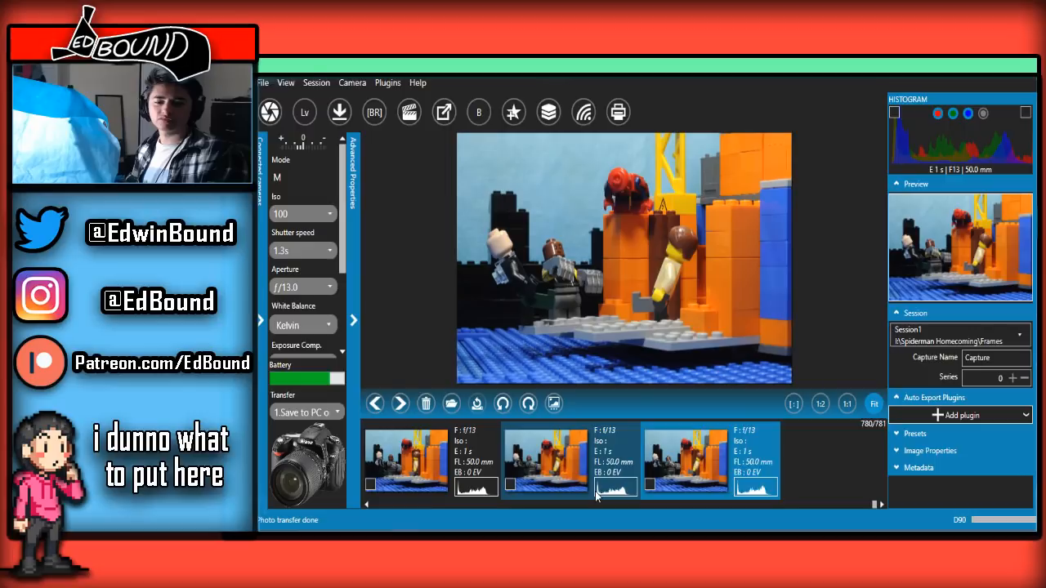
scroll(595, 497, up, 3)
scroll(595, 497, down, 3)
key(Left)
key(Left)
key(Left)
key(Right)
key(Right)
key(Right)
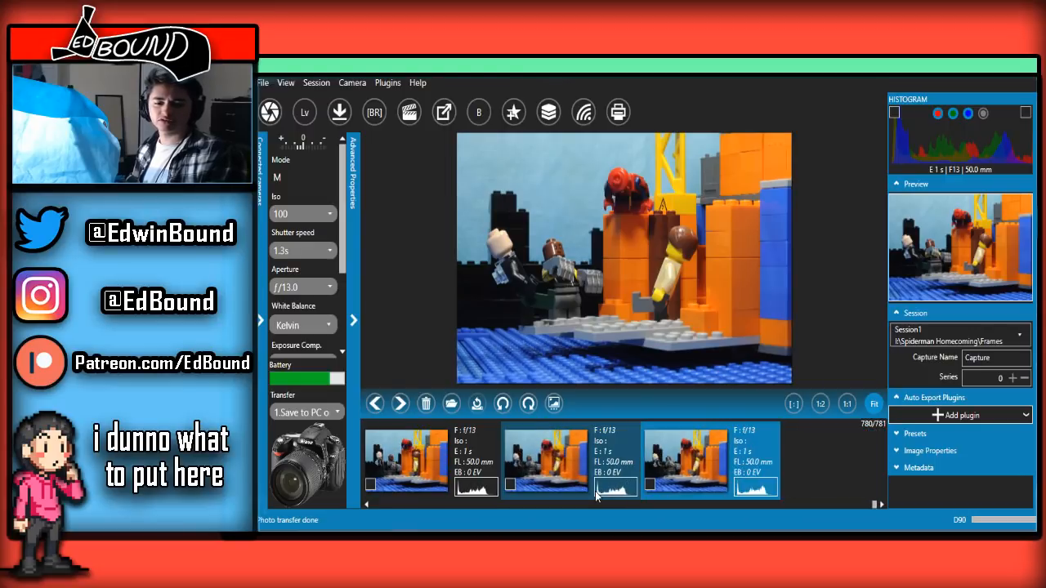
Step and scroll repeatedly between the earlier and latest frame thumbnails to check Spider-Man's crouching motion on the pillar
key(Left)
key(Left)
key(Left)
key(Right)
key(Right)
key(Right)
scroll(596, 497, down, 1)
scroll(596, 497, up, 4)
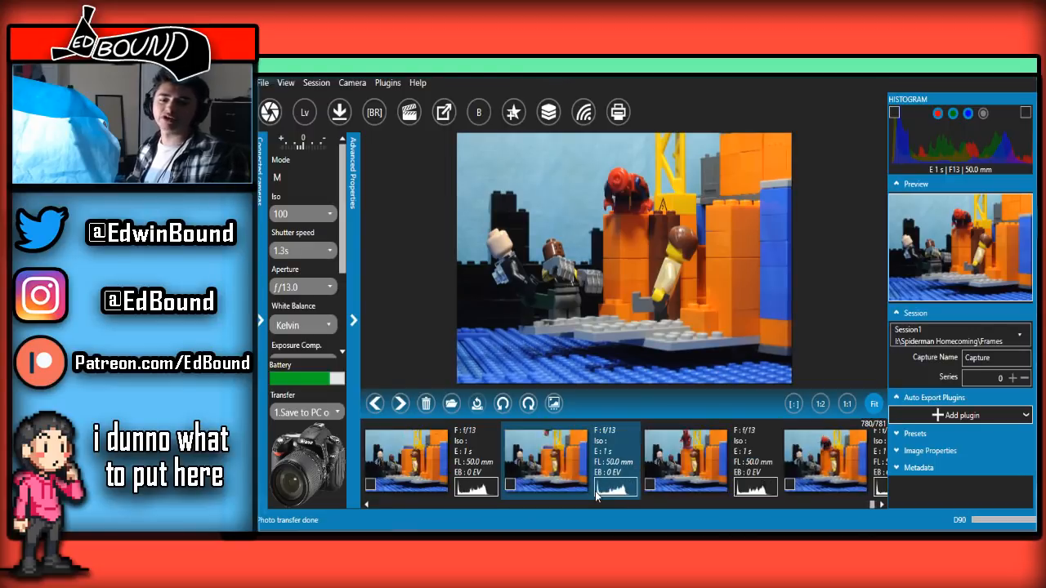
scroll(596, 497, down, 4)
scroll(596, 497, up, 5)
scroll(596, 496, down, 3)
scroll(596, 495, up, 2)
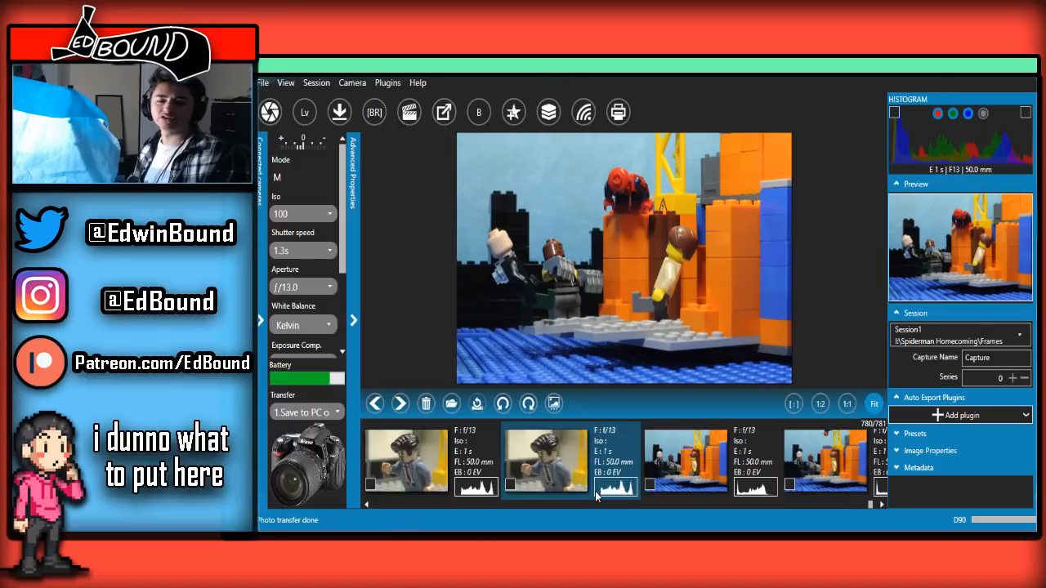
scroll(596, 495, down, 2)
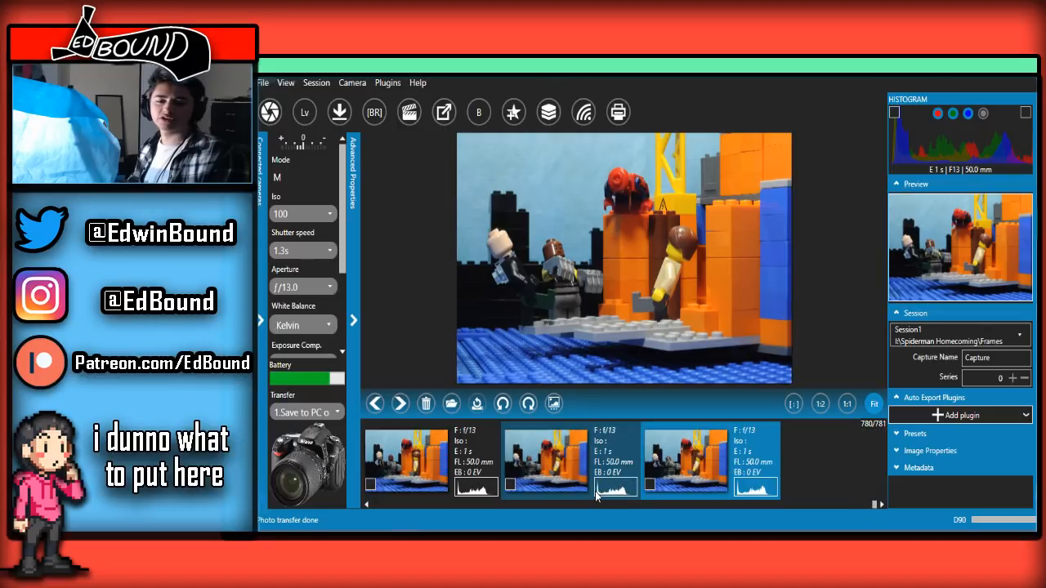
Return to the live view and capture successive frames of Spider-Man rising from his crouch on the orange pillar
click(450, 527)
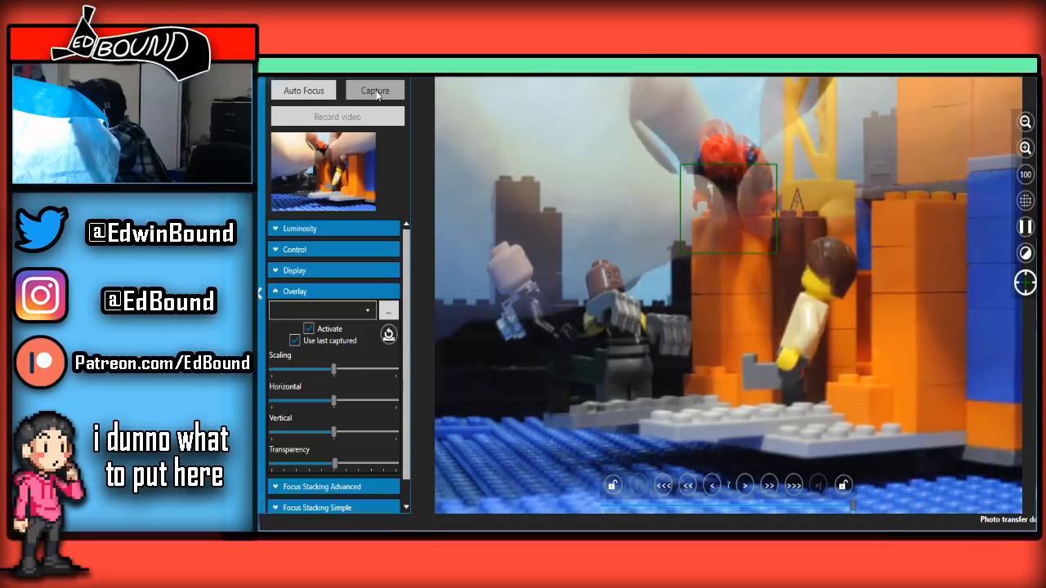
click(376, 91)
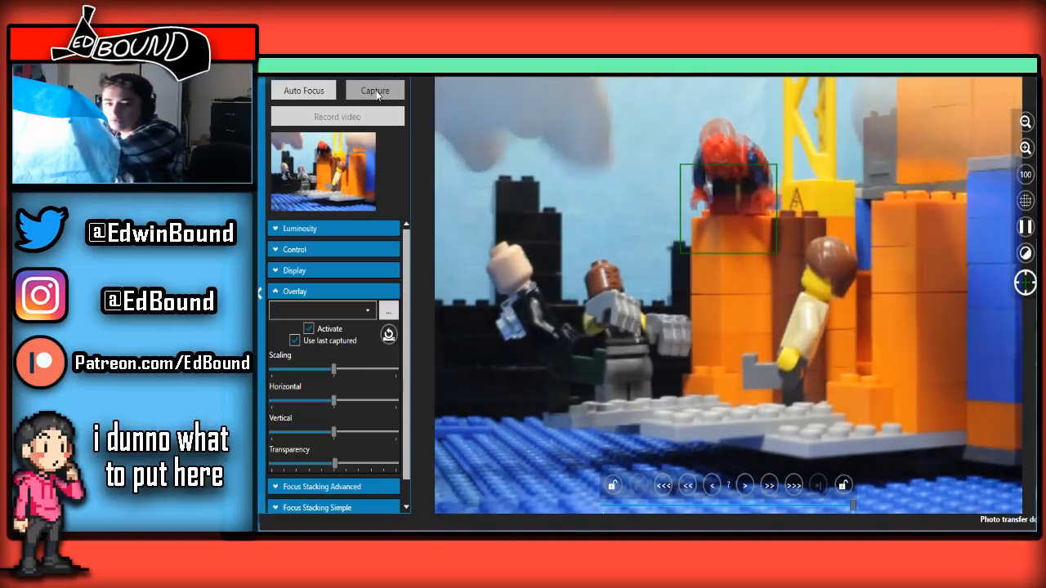
click(367, 89)
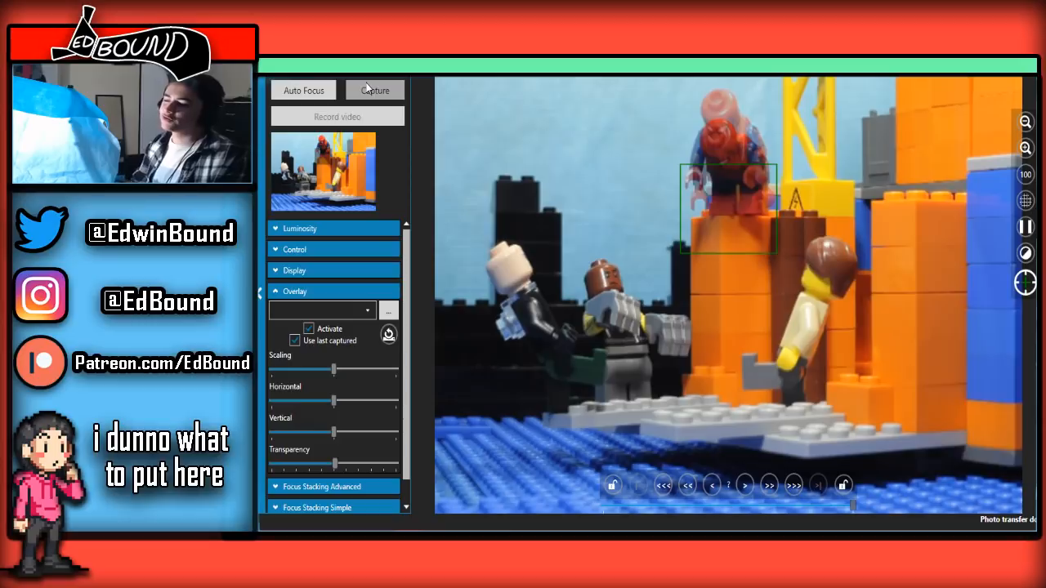
click(361, 91)
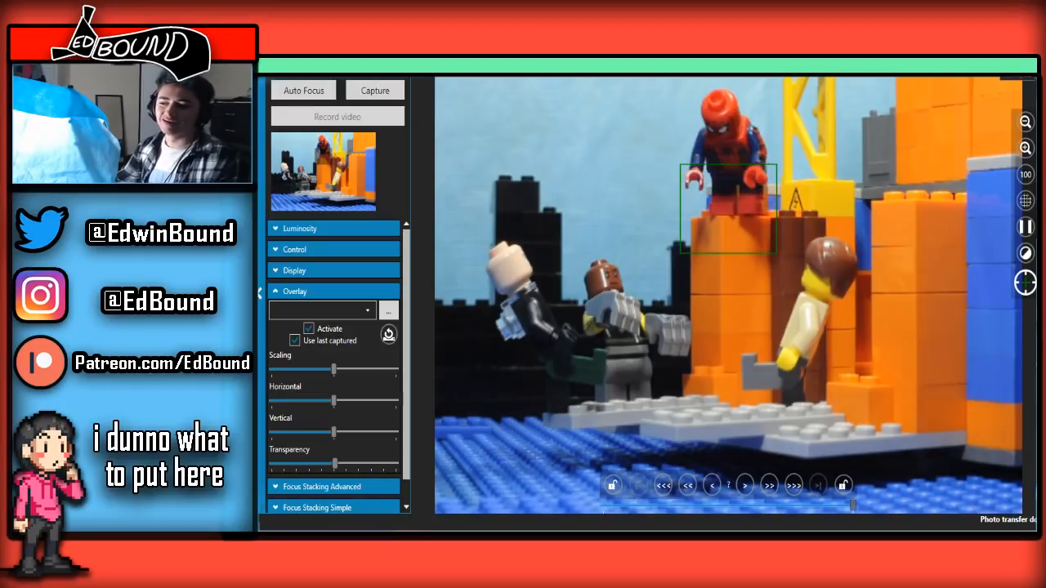
Switch to the main window and review Spider-Man's rise by running through the thumbnails, finishing on the newest frame
key(alt+Tab)
scroll(647, 484, up, 3)
scroll(646, 484, down, 3)
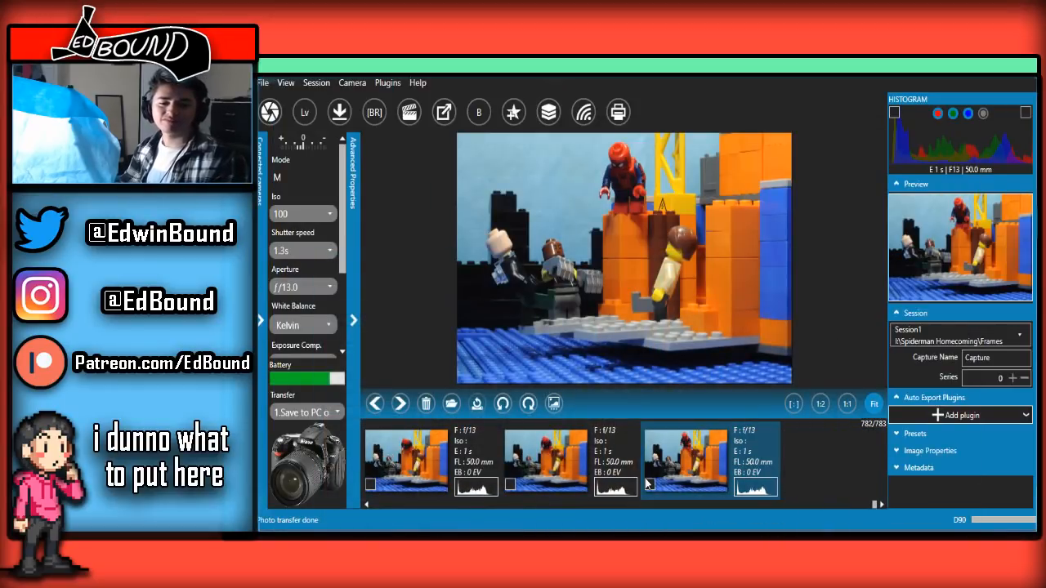
scroll(647, 484, up, 5)
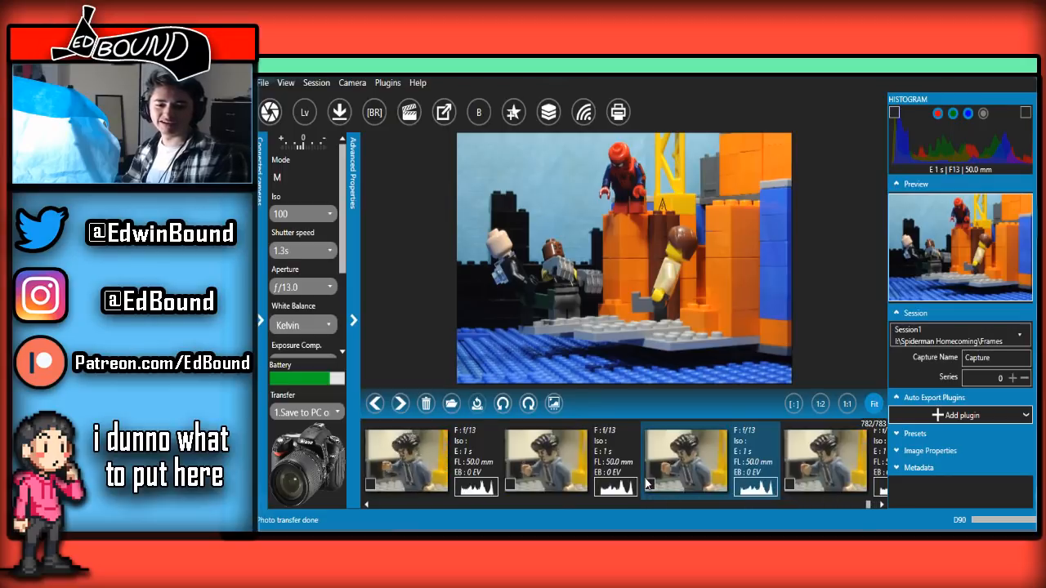
scroll(647, 484, down, 5)
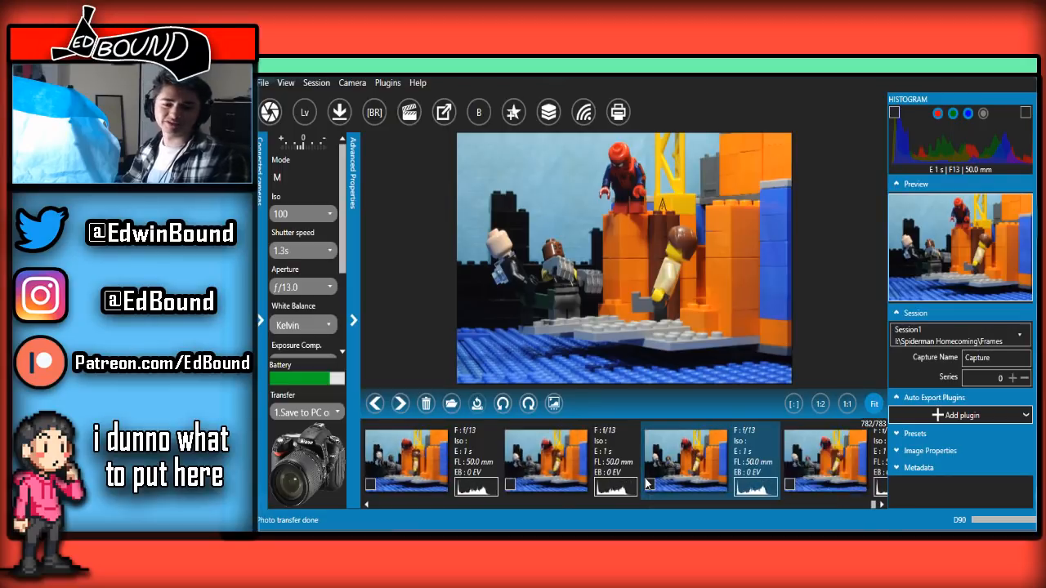
click(647, 483)
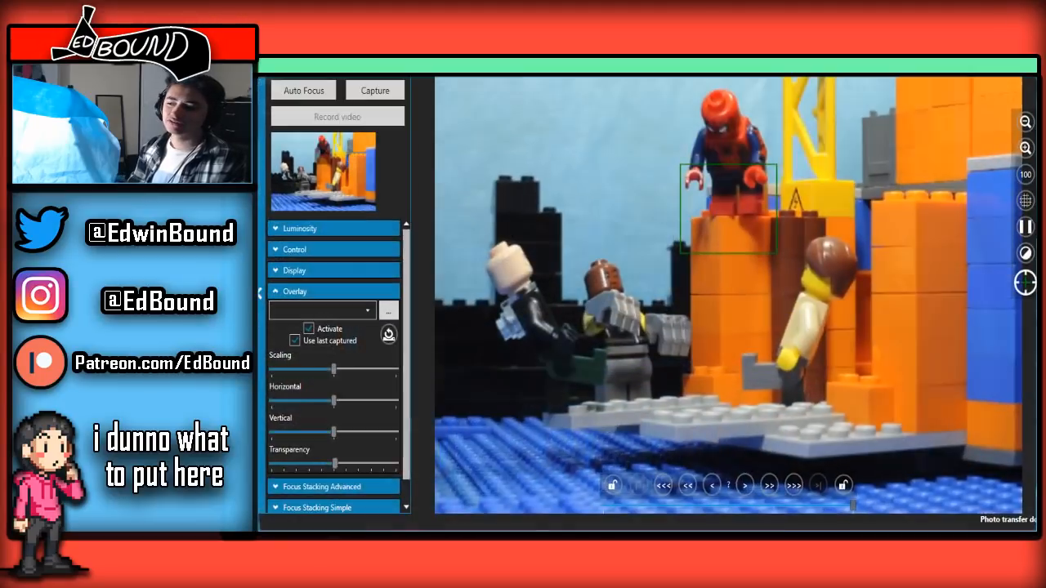
Switch to the live view, set the overlay transparency slightly below the middle and capture the next frame of upright Spider-Man
click(439, 489)
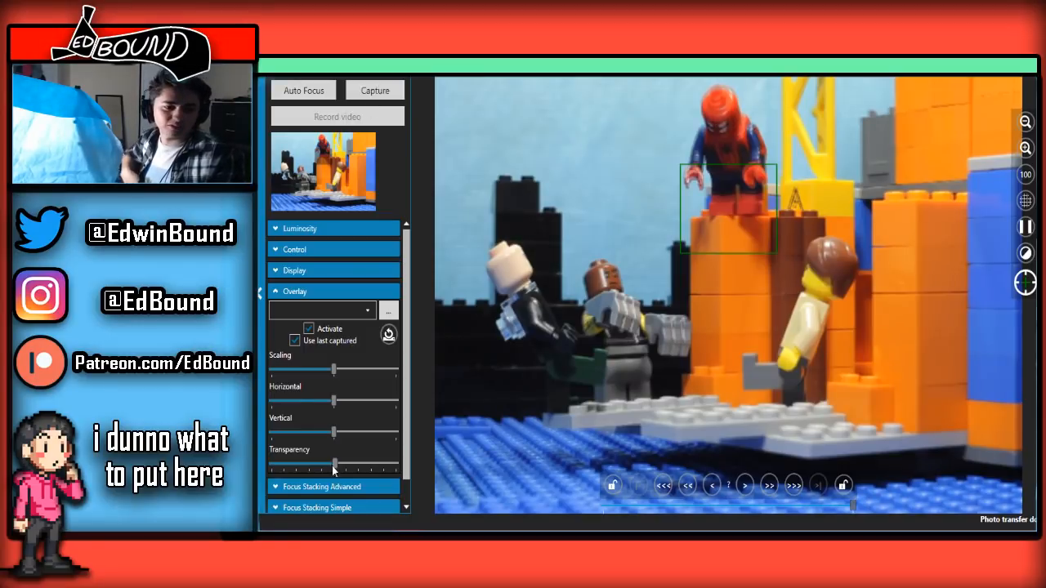
drag(335, 463, 330, 358)
click(389, 90)
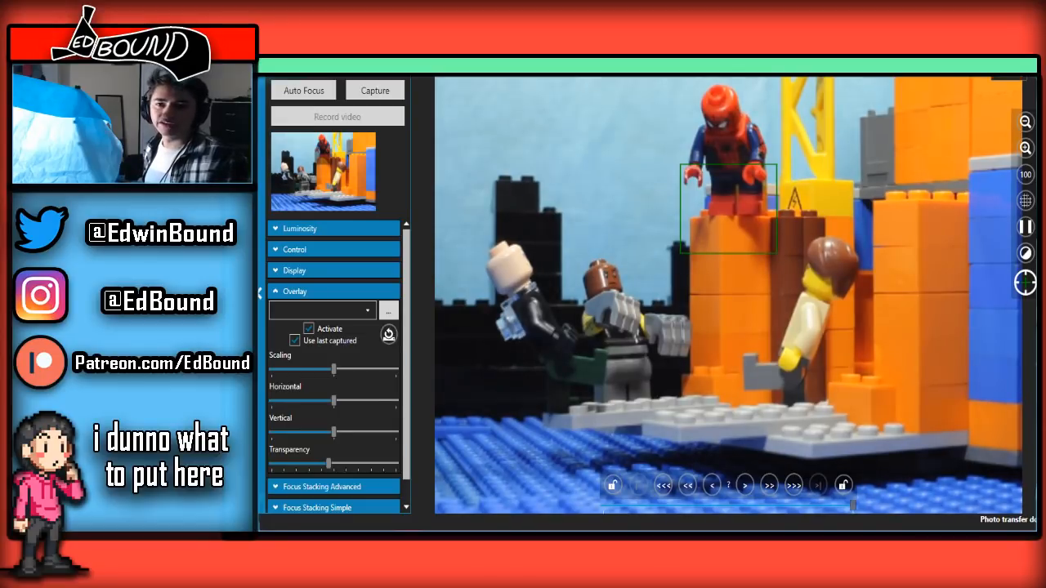
Check the new upright Spider-Man frame among the thumbnails in the main window and return to the live view
key(alt+Tab)
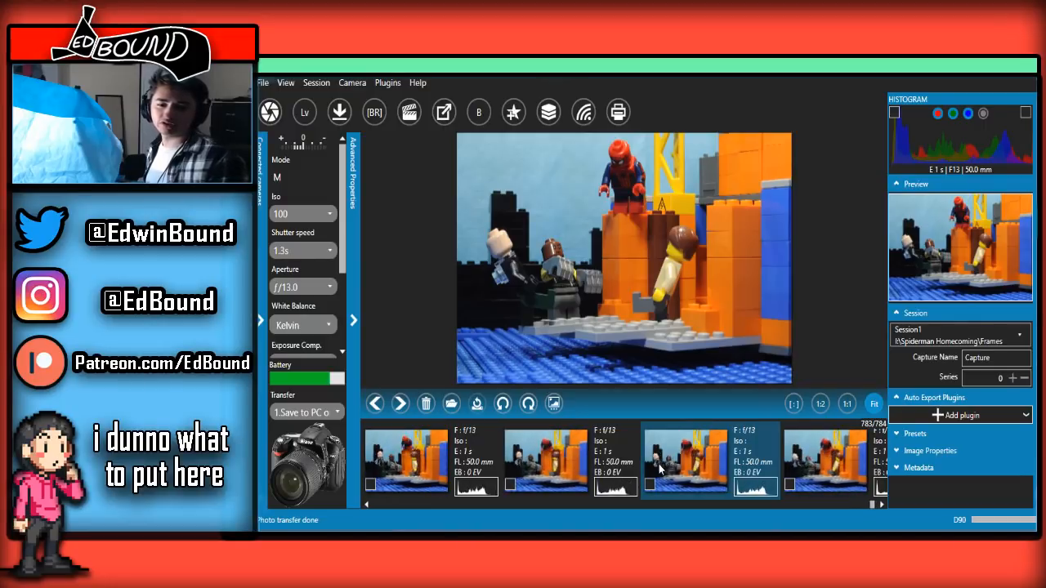
click(660, 468)
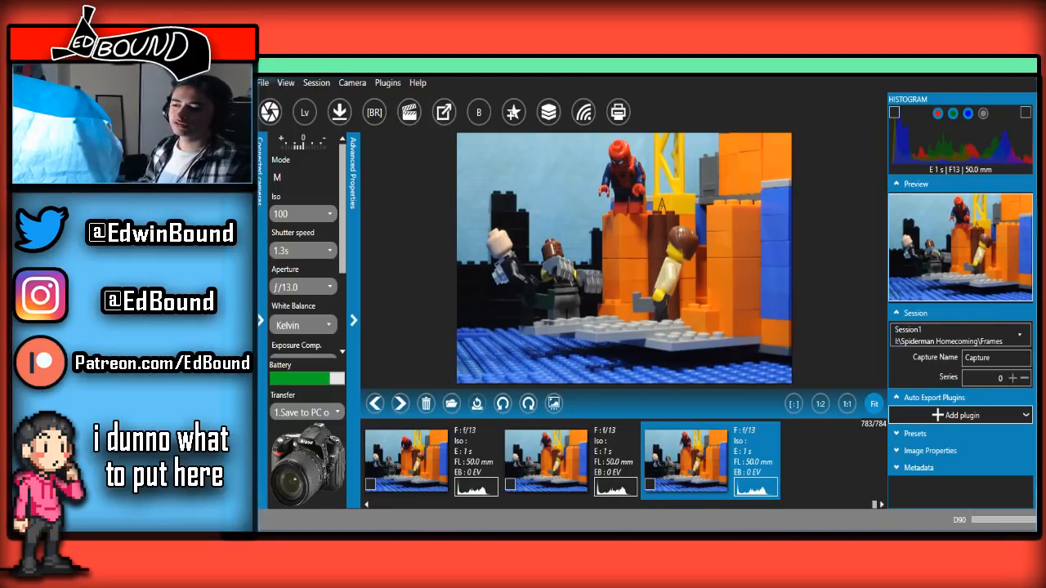
key(alt+Tab)
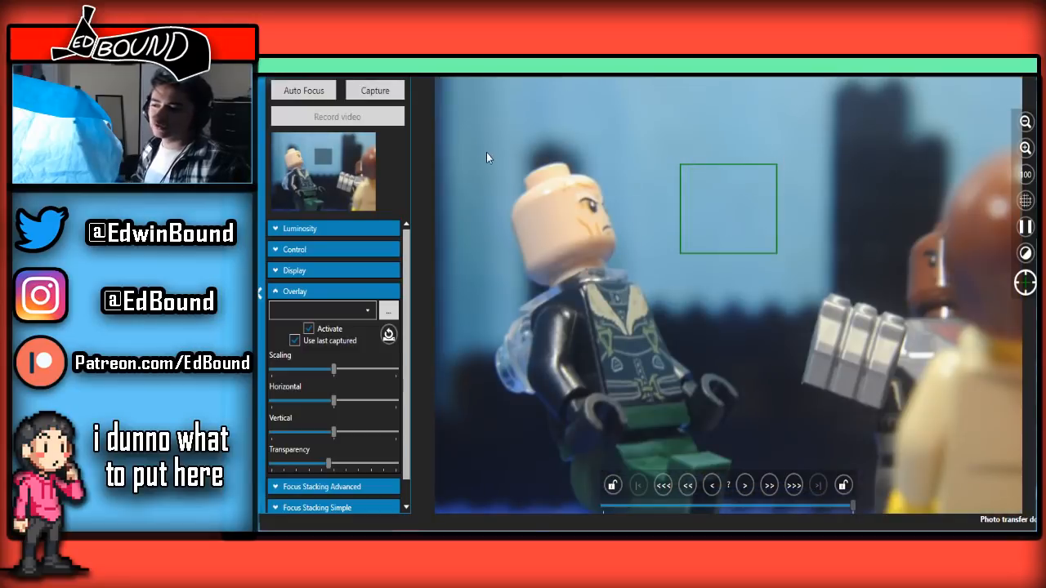
Vary the overlay transparency over the leaning bald minifigure, settle it near the middle and capture frames of him moving upright
drag(328, 464, 489, 445)
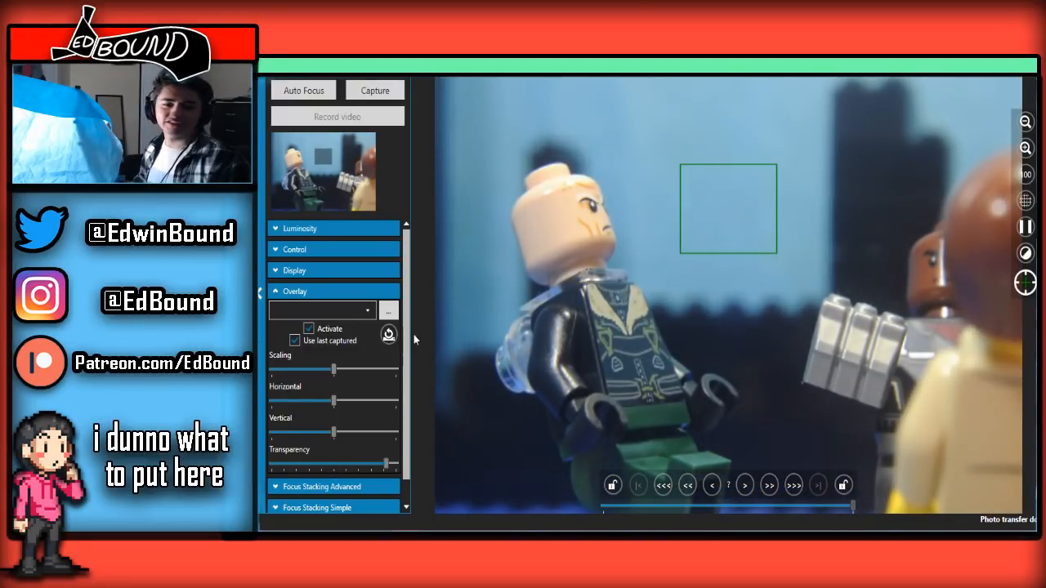
drag(335, 310, 523, 357)
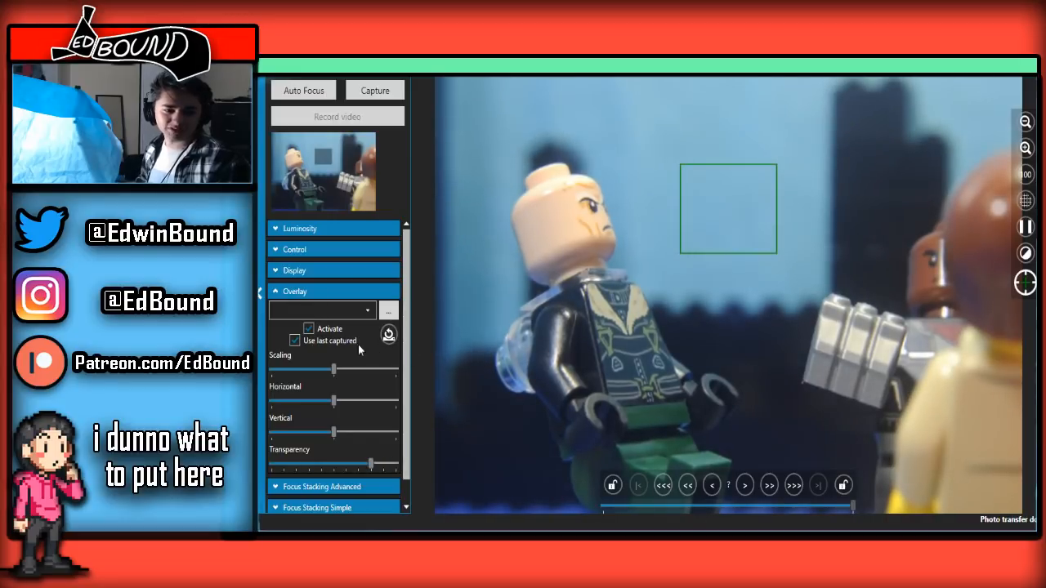
drag(358, 344, 331, 343)
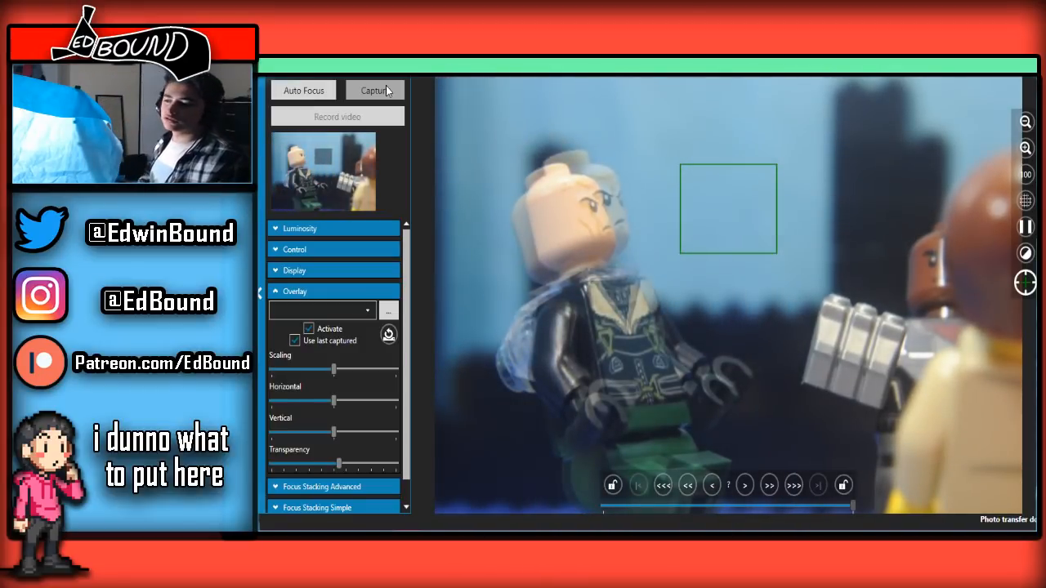
click(385, 85)
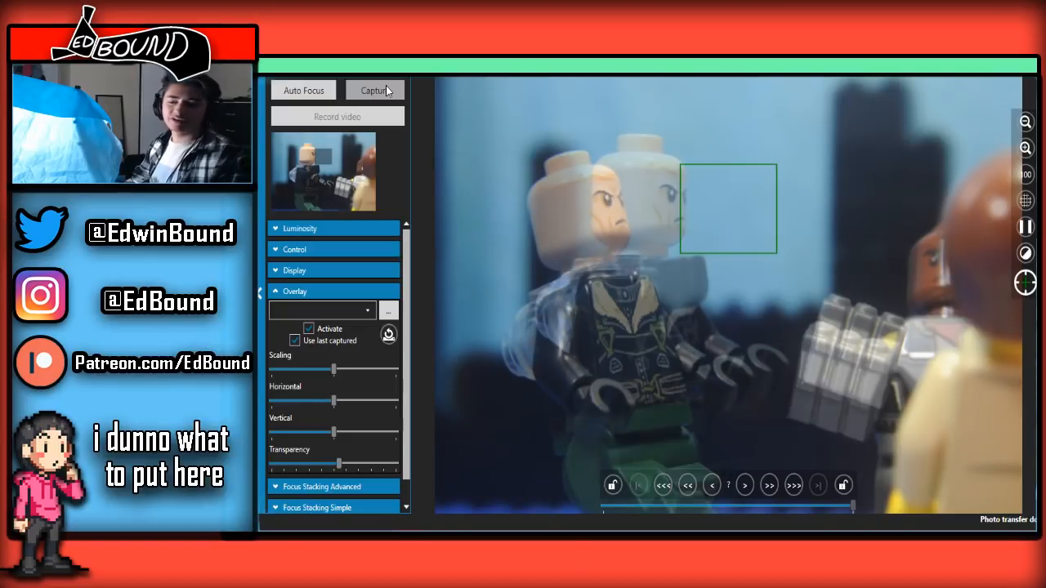
click(386, 85)
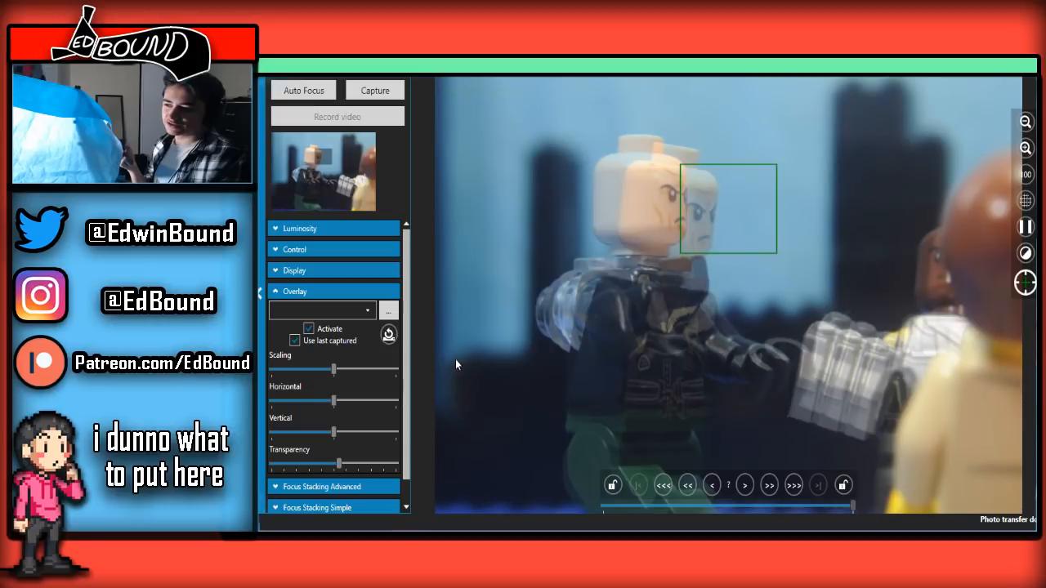
Vary the overlay transparency to compare the bald minifigure's arm and head poses, finishing with it slightly below the middle
drag(338, 464, 376, 463)
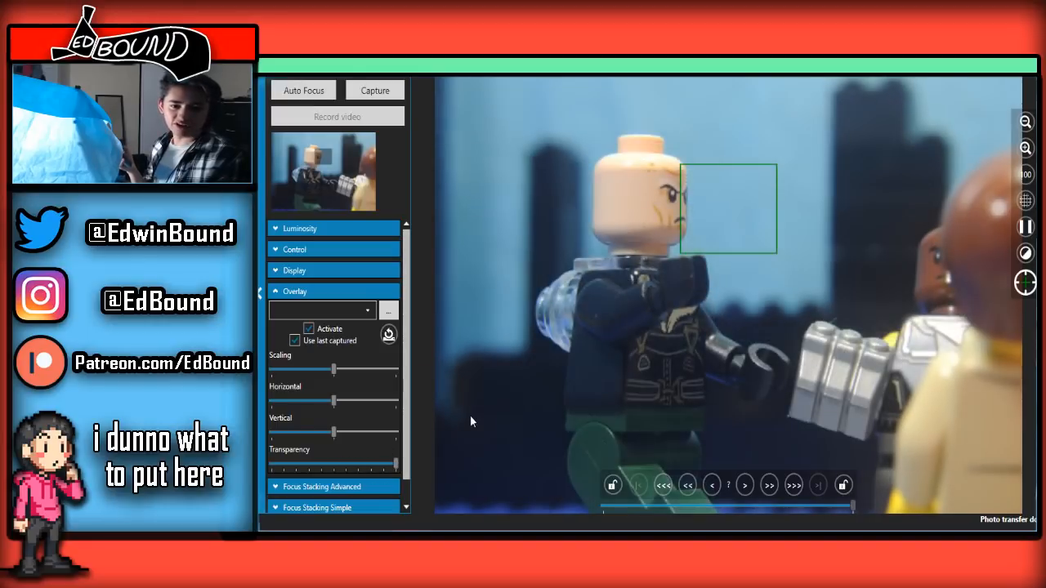
drag(376, 357, 319, 342)
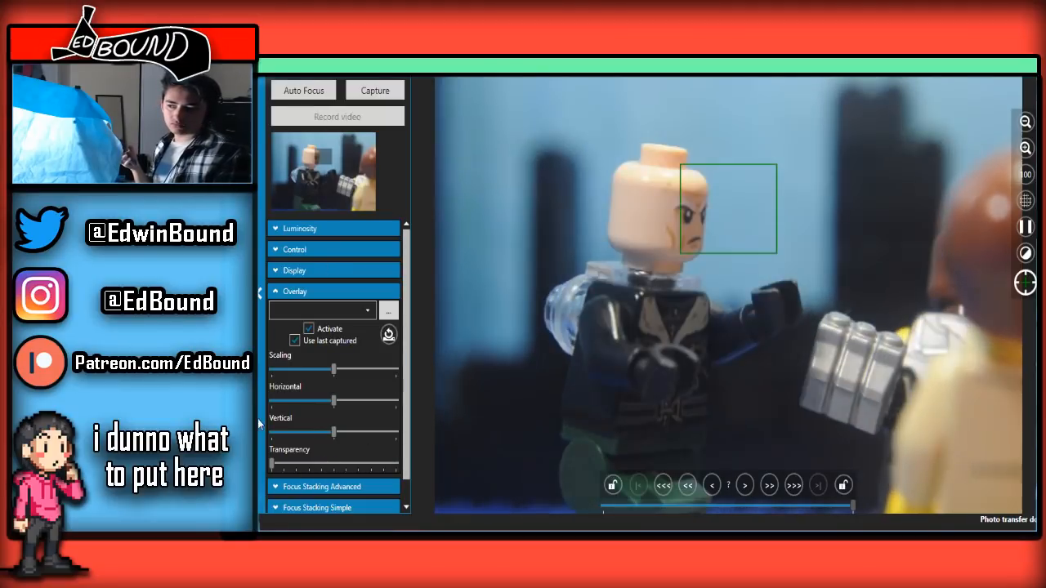
drag(320, 463, 357, 463)
drag(352, 411, 362, 409)
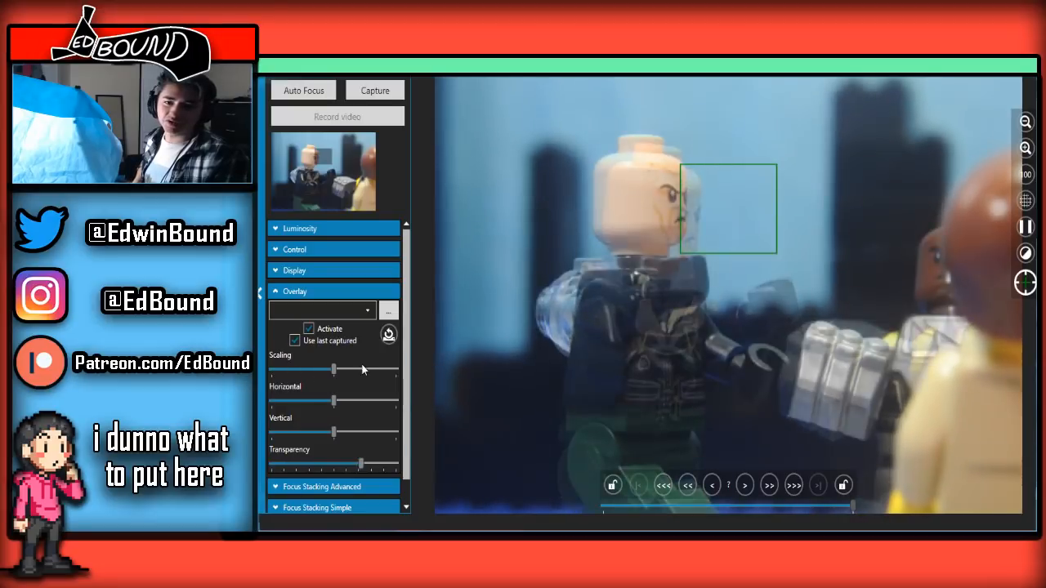
drag(362, 365, 324, 340)
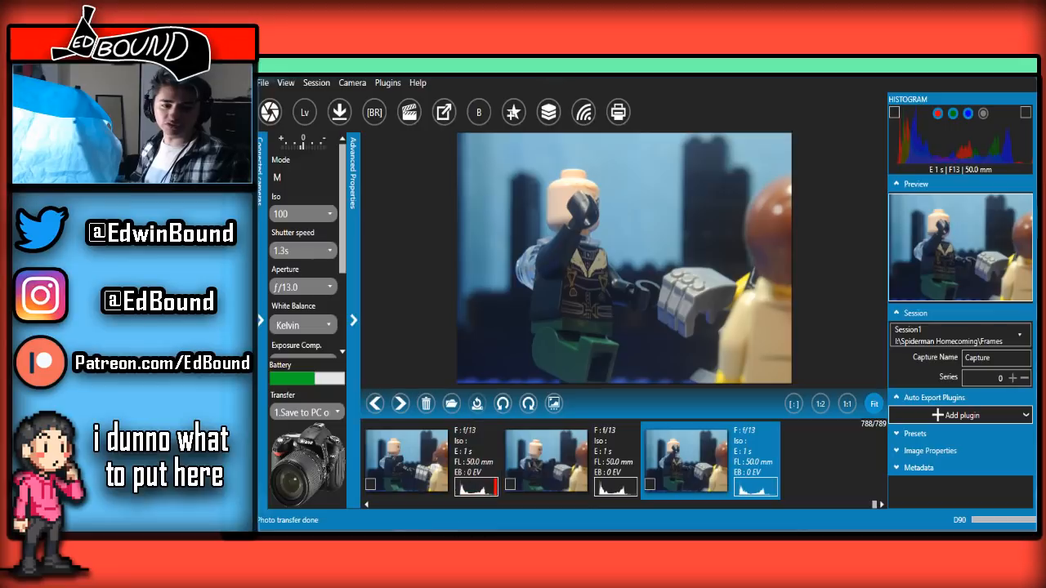
Switch from the main window to the live view and capture the next frame of the bald minifigure
click(409, 543)
click(466, 493)
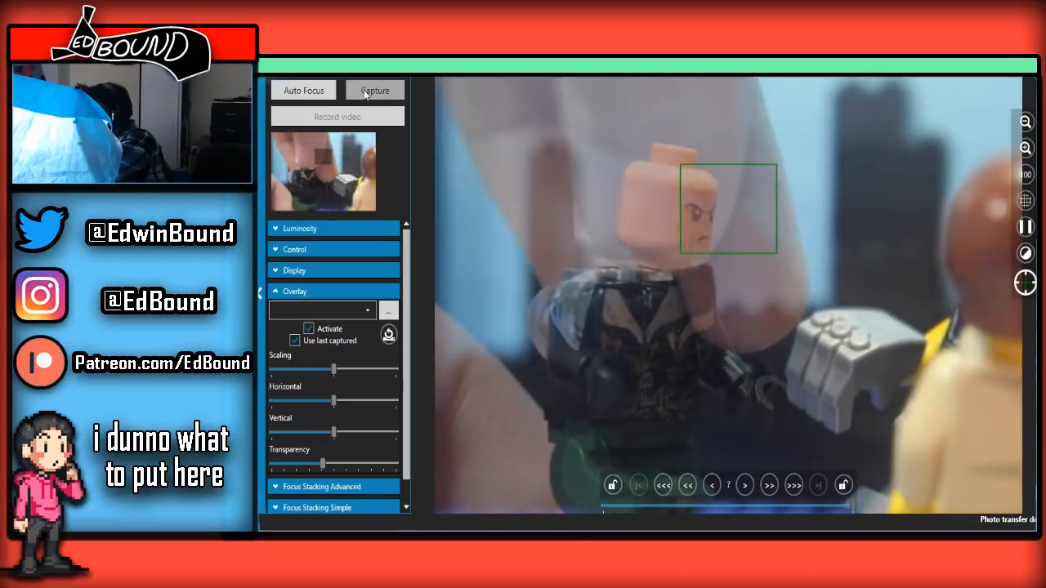
click(366, 92)
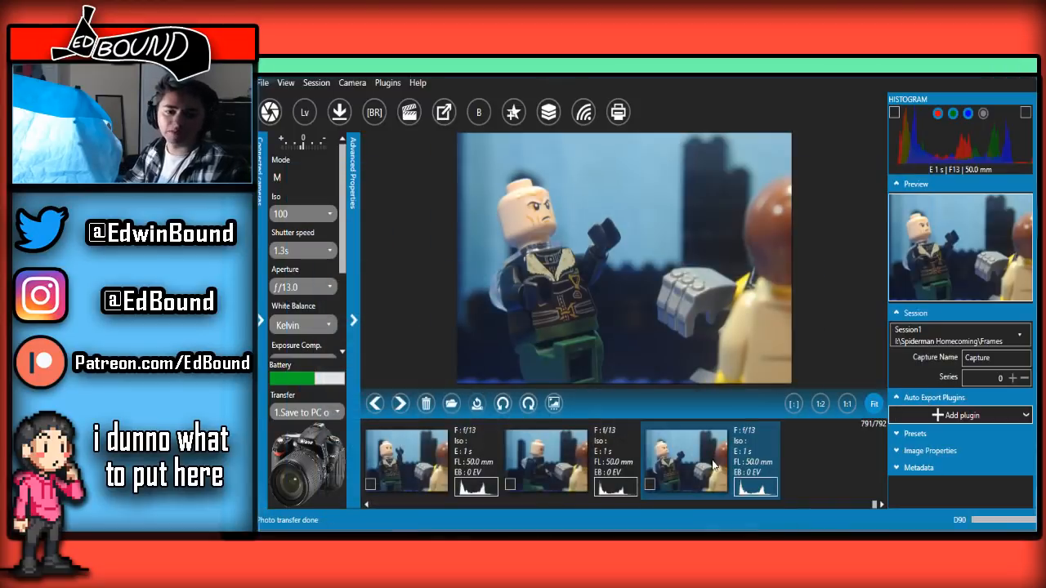
Review the bald minifigure's motion in the main window by running back and forth through the shot's thumbnails
key(Left)
key(Right)
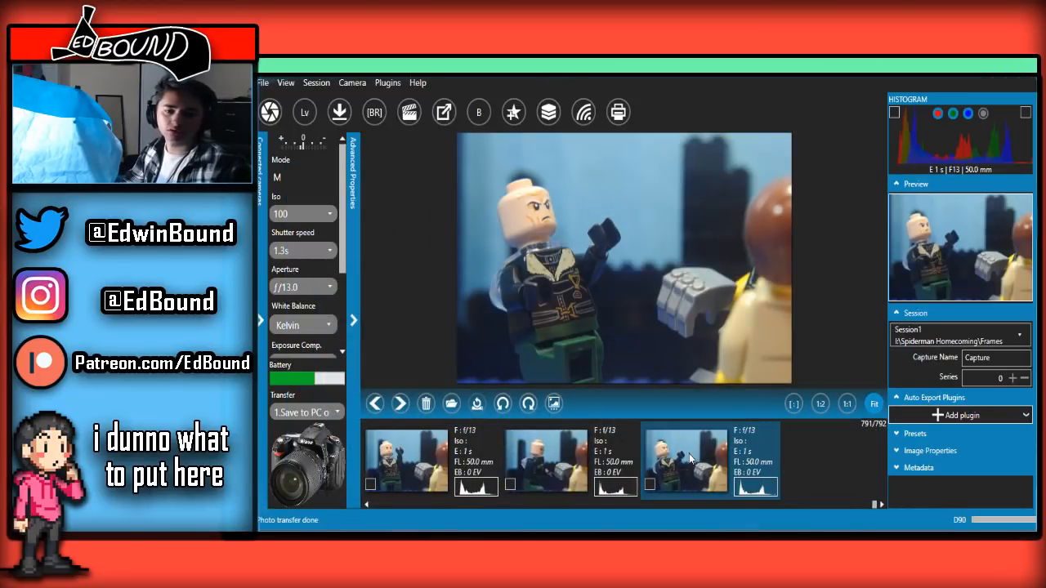
key(Left)
scroll(689, 457, up, 5)
scroll(689, 458, down, 5)
scroll(689, 458, up, 5)
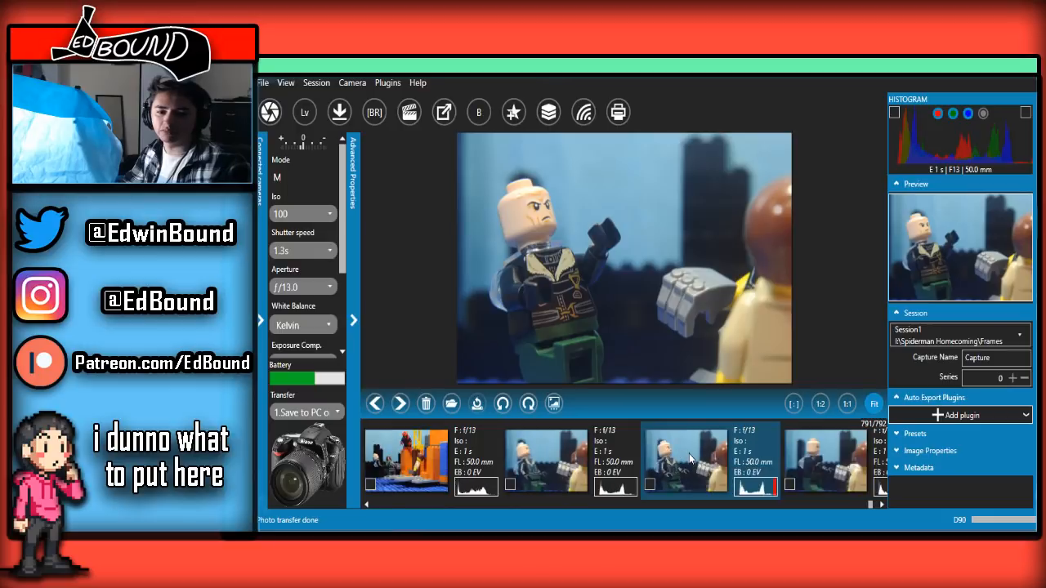
scroll(689, 457, down, 5)
scroll(689, 458, down, 1)
scroll(689, 457, up, 3)
scroll(689, 458, down, 4)
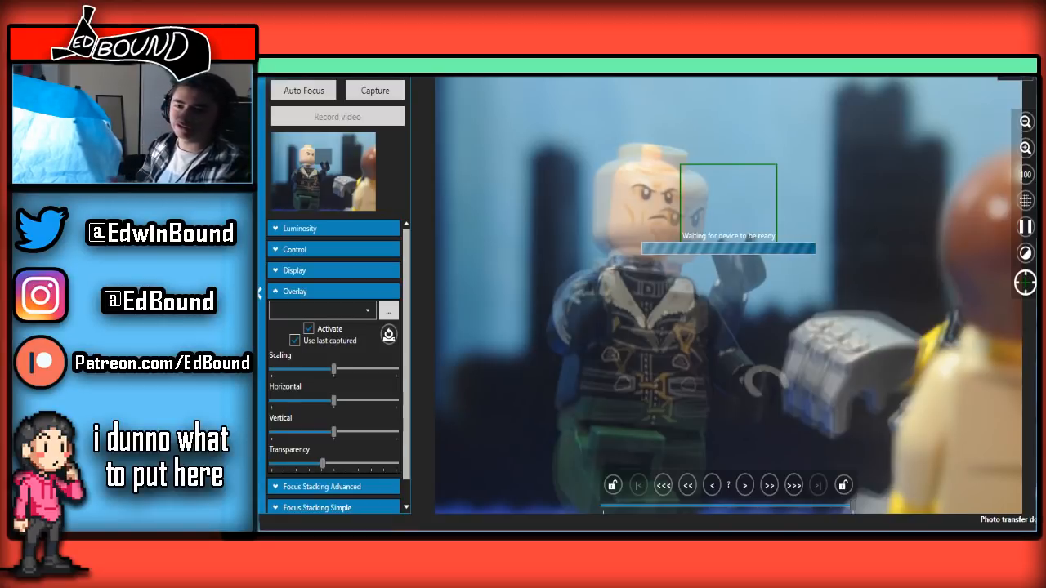
Compare the newest front-facing frame of the bald minifigure with the live view and with the shot's earlier thumbnails
key(alt+Tab)
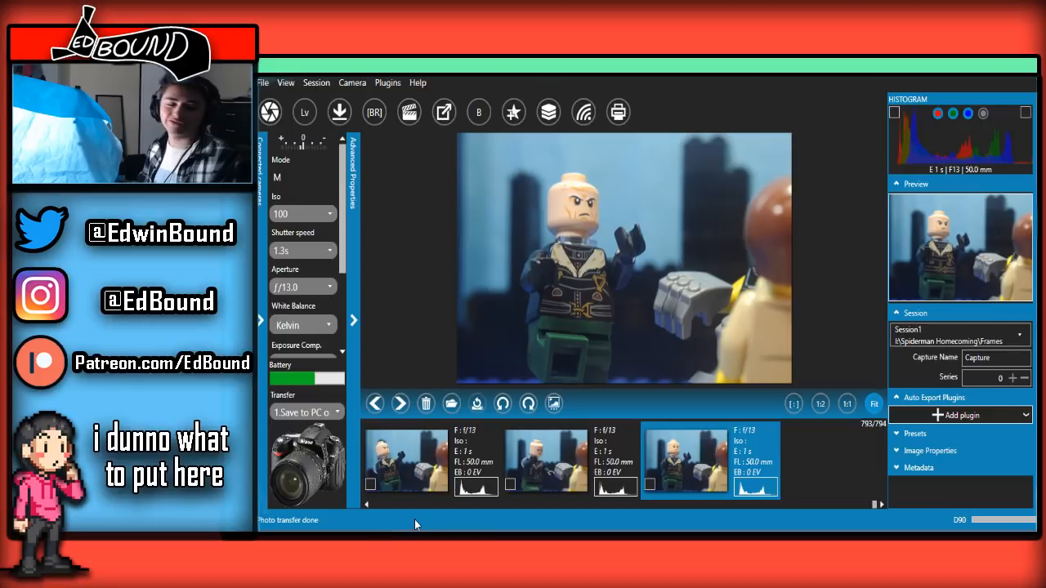
mouse_move(409, 522)
click(428, 495)
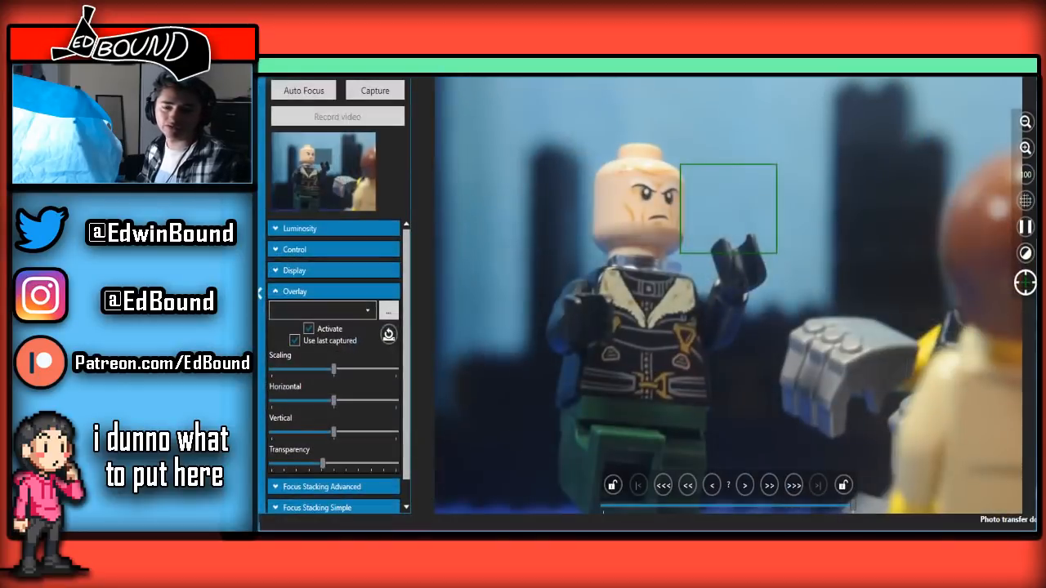
key(alt+Tab)
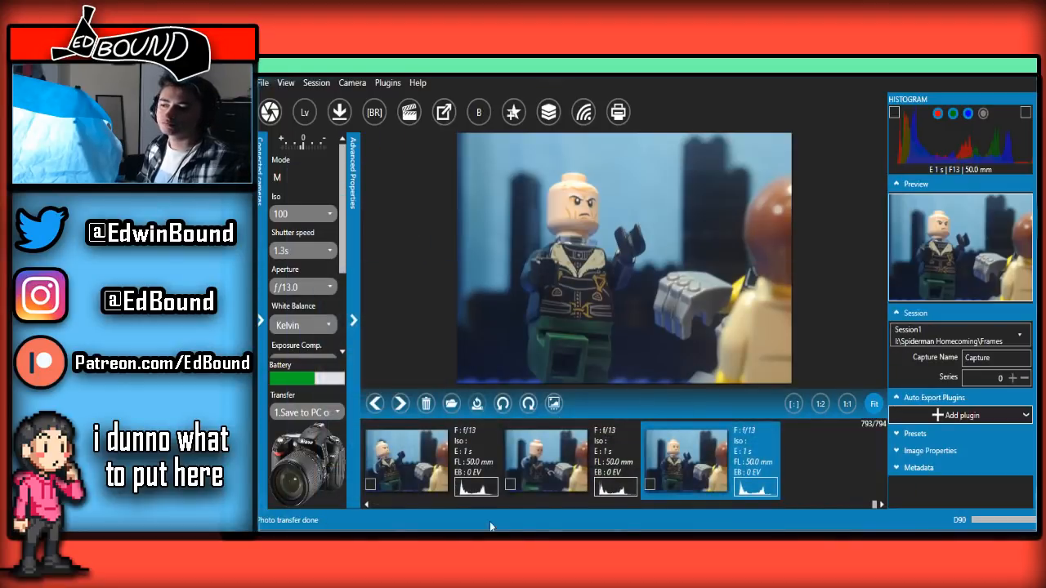
scroll(492, 474, up, 2)
scroll(491, 474, down, 2)
scroll(491, 474, up, 3)
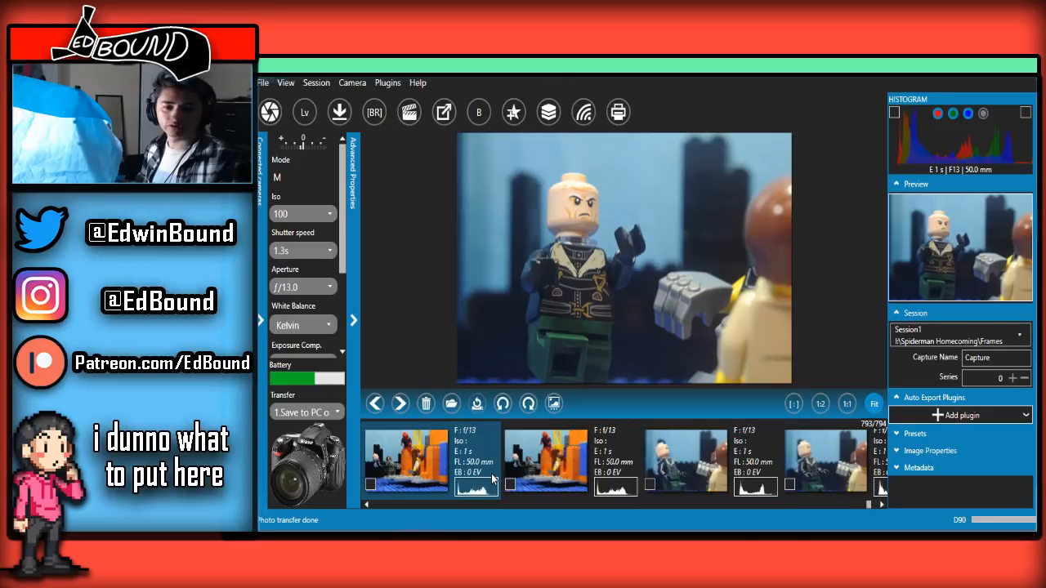
scroll(491, 474, down, 3)
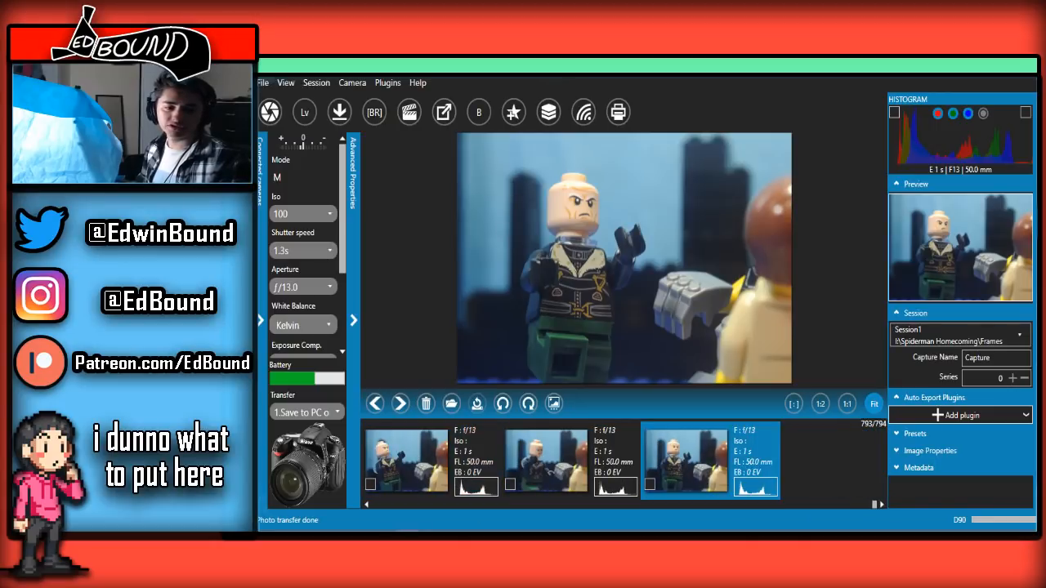
Switch to the live view and capture five consecutive frames as the bald minifigure leans forward and turns to face the foreground figure
key(alt+Tab)
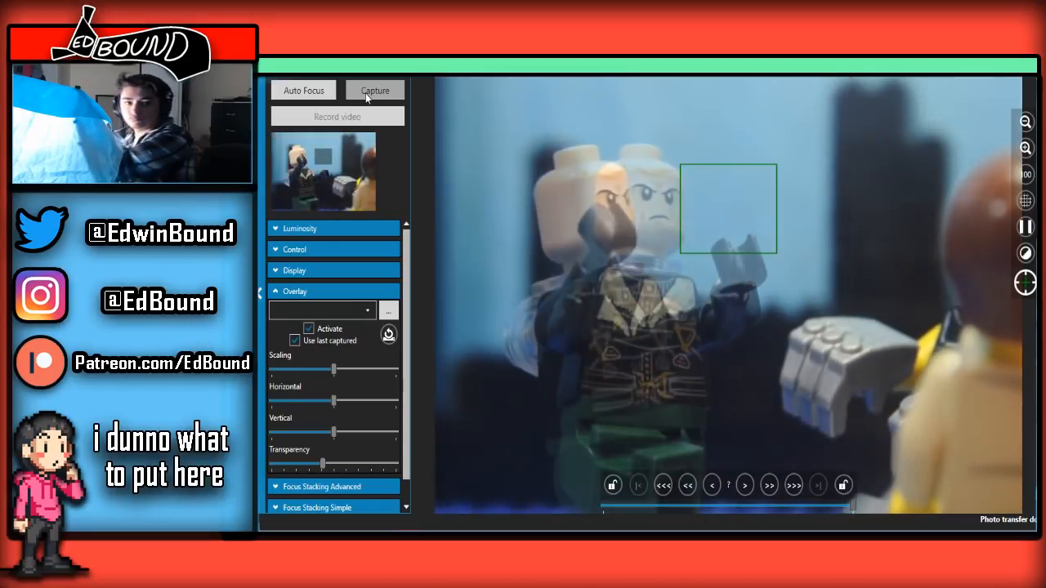
click(366, 98)
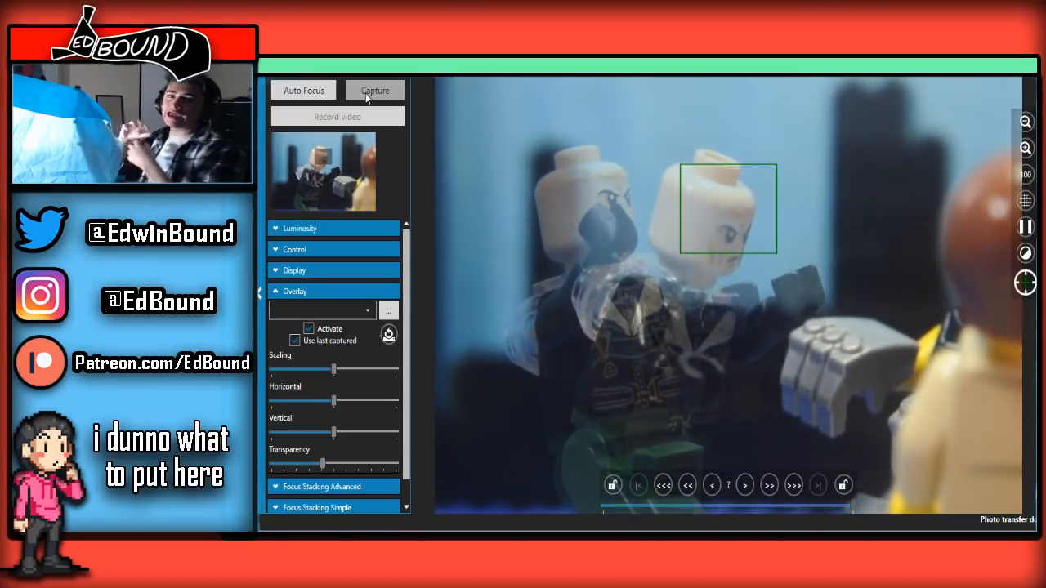
click(367, 93)
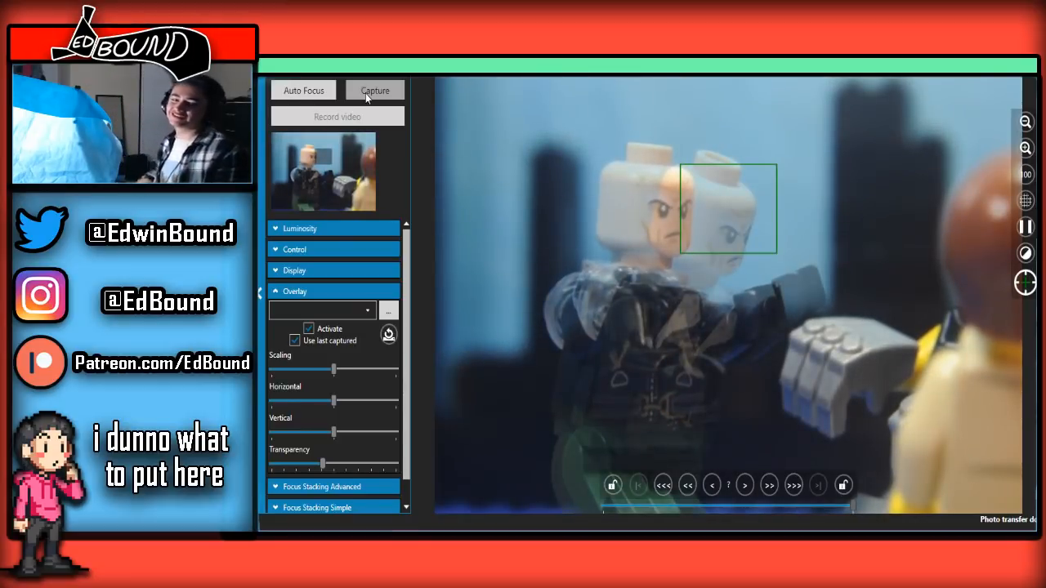
click(367, 96)
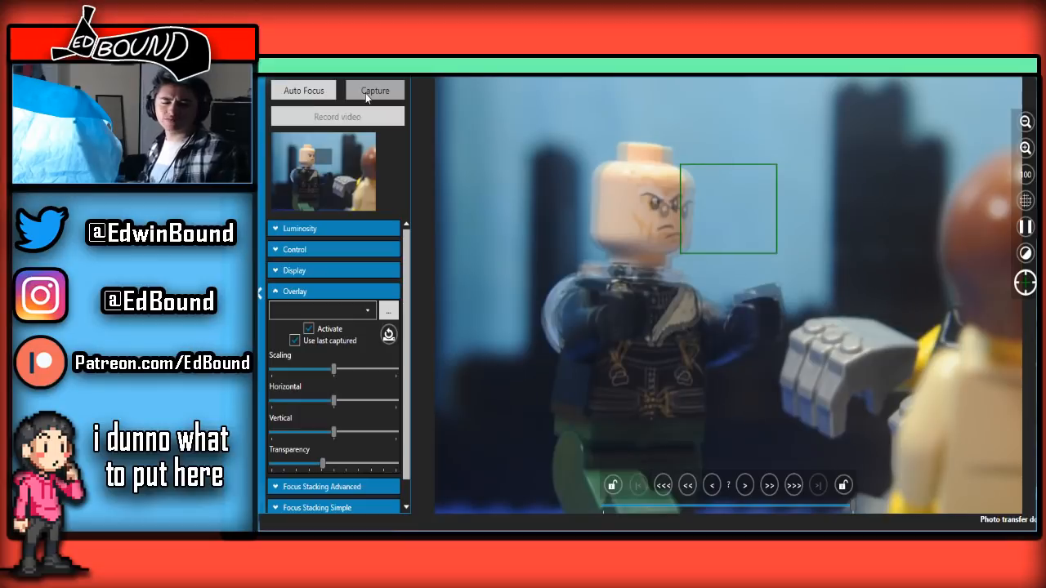
click(367, 97)
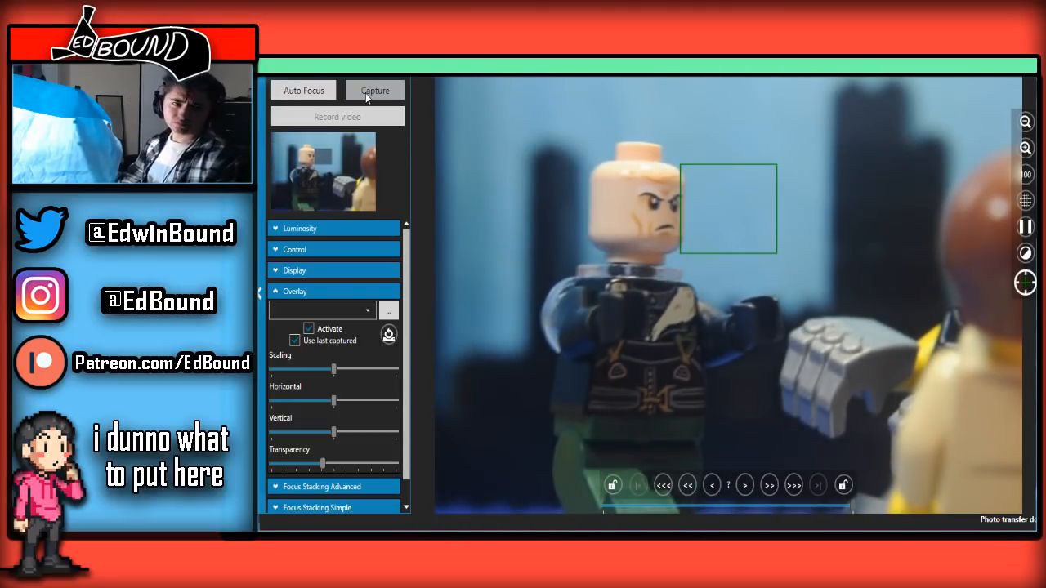
click(366, 94)
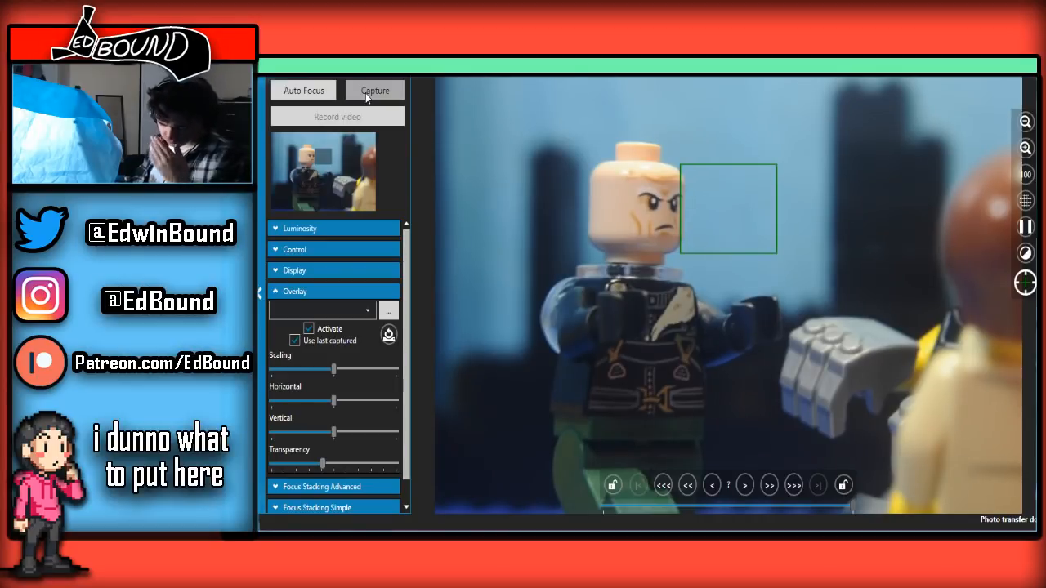
Check the shot's recent thumbnails in the main window, and capture another frame of the bald minifigure from the live view
click(1020, 78)
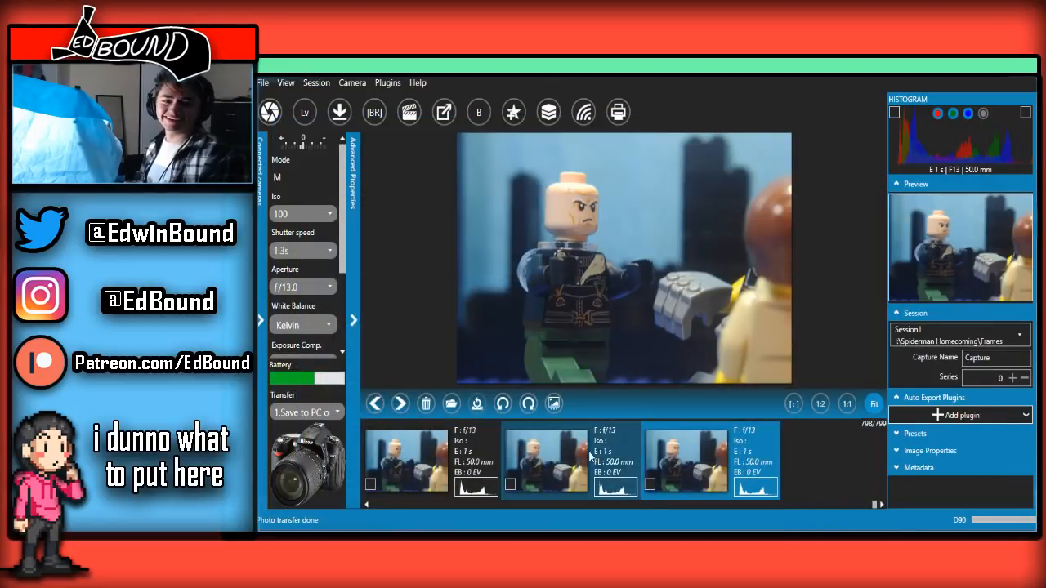
scroll(608, 464, up, 5)
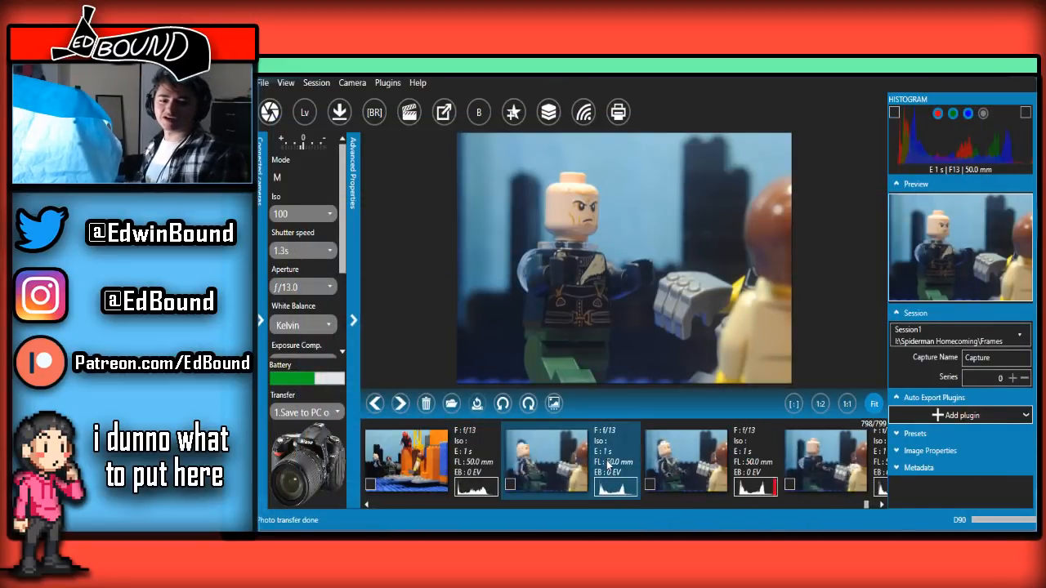
scroll(608, 464, down, 5)
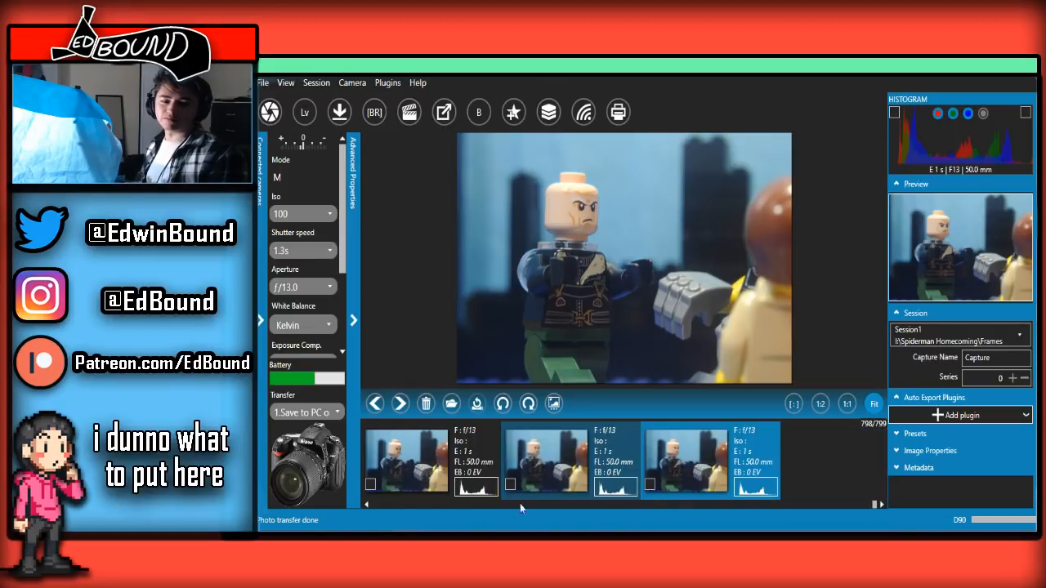
click(452, 511)
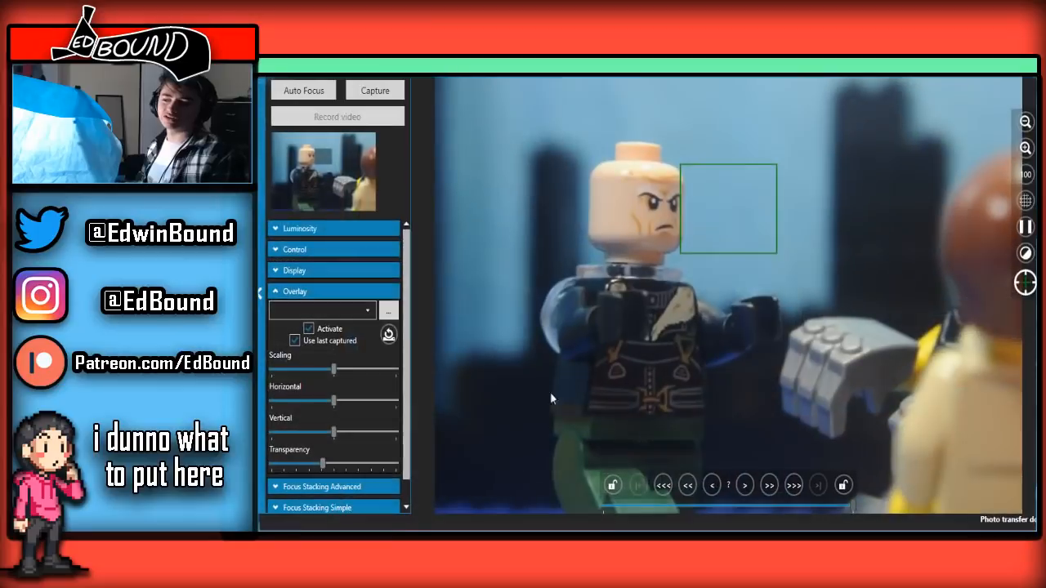
click(388, 88)
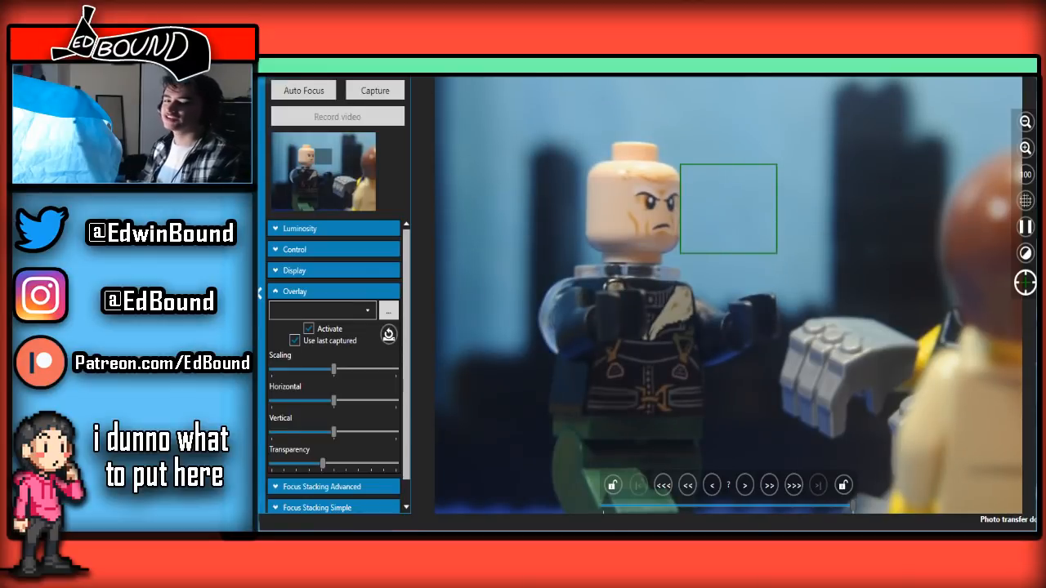
Return to the main window and flip back and forth between the newest frames to check the bald minifigure's motion
key(alt+Tab)
click(659, 450)
key(Left)
key(Right)
key(Left)
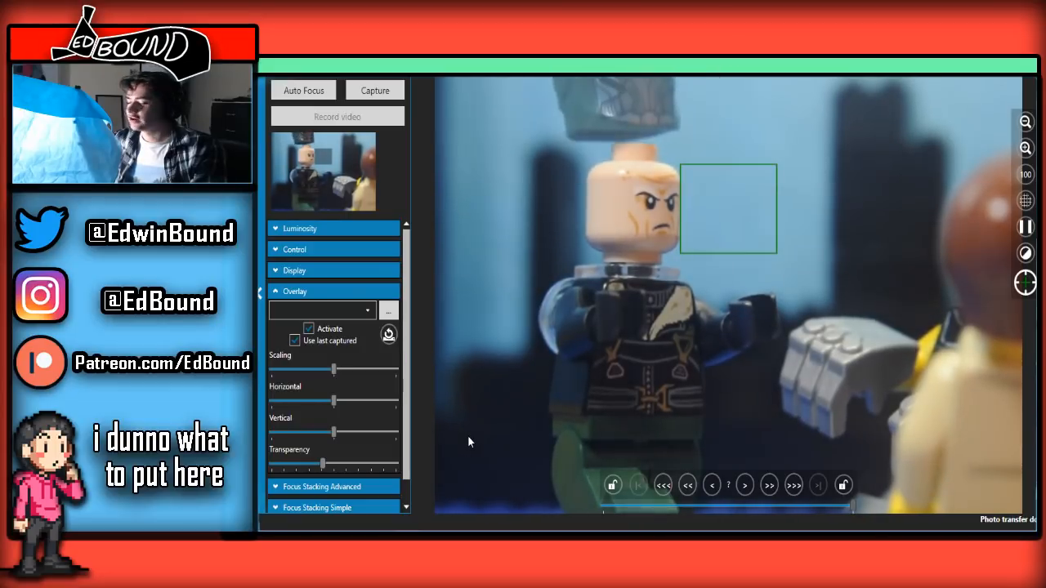
Capture the green helmet coming down onto the bald minifigure's head, with the overlay transparency set slightly above the middle for alignment
click(375, 91)
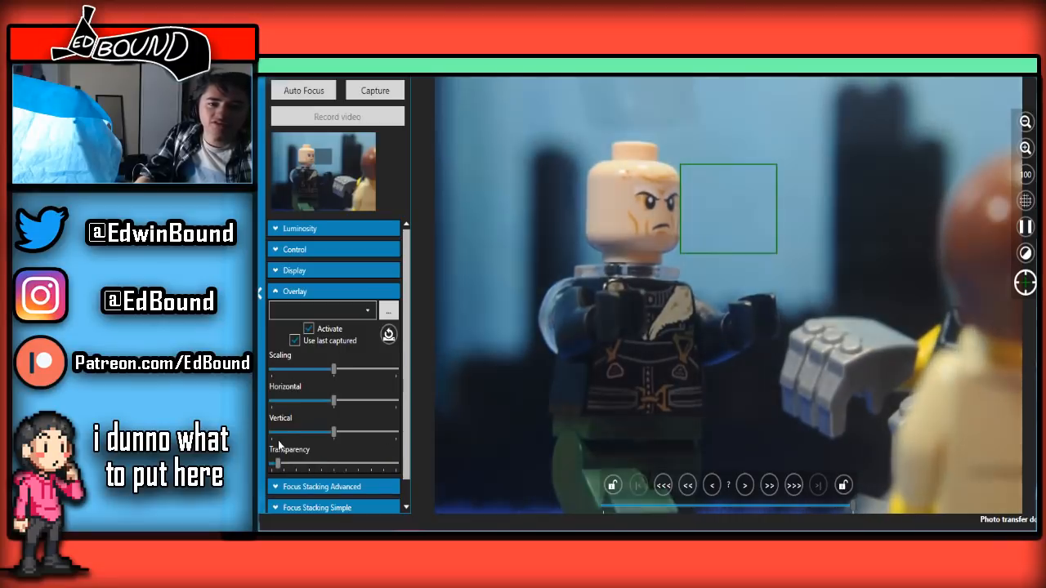
drag(363, 464, 345, 448)
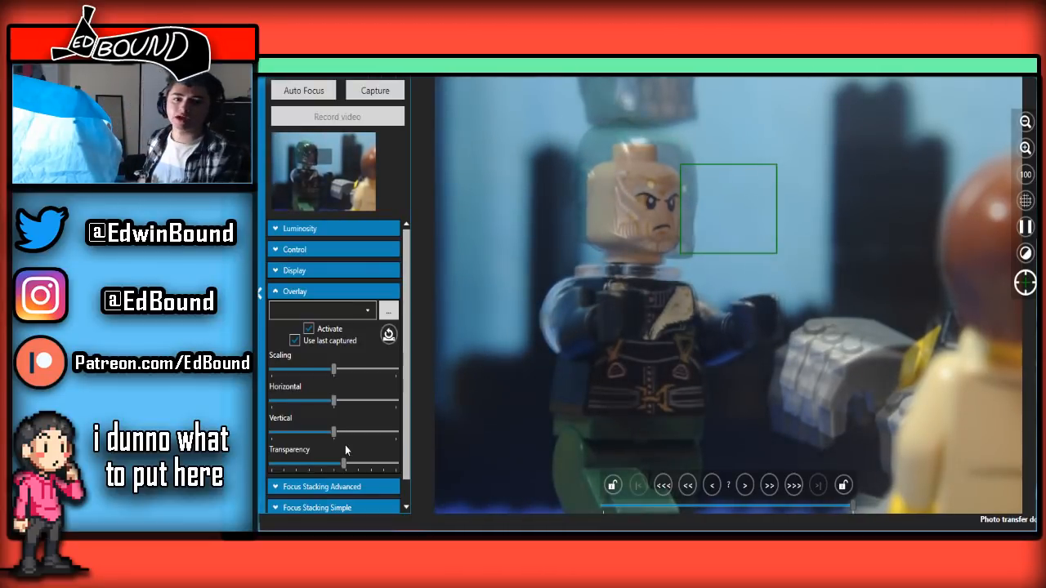
click(394, 97)
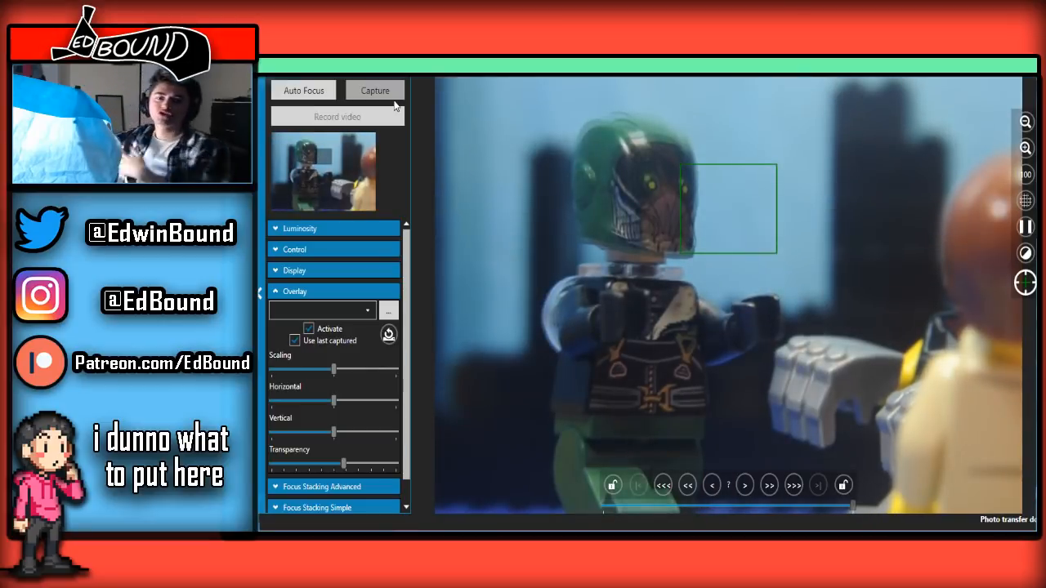
click(376, 91)
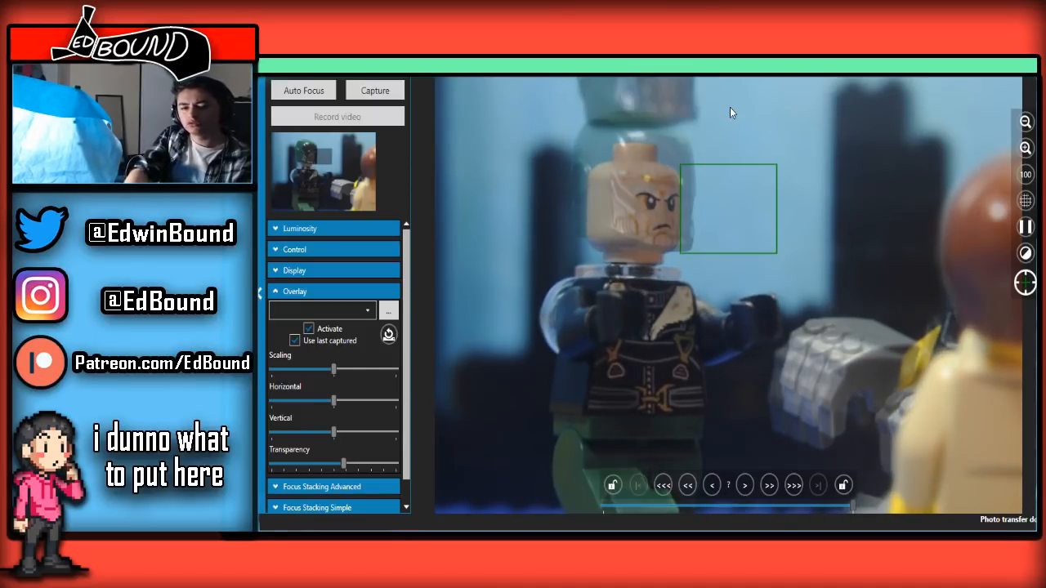
Delete the newest helmeted frame in the main window, and open and accept the Session1 settings with the file counter at 804
key(alt+Tab)
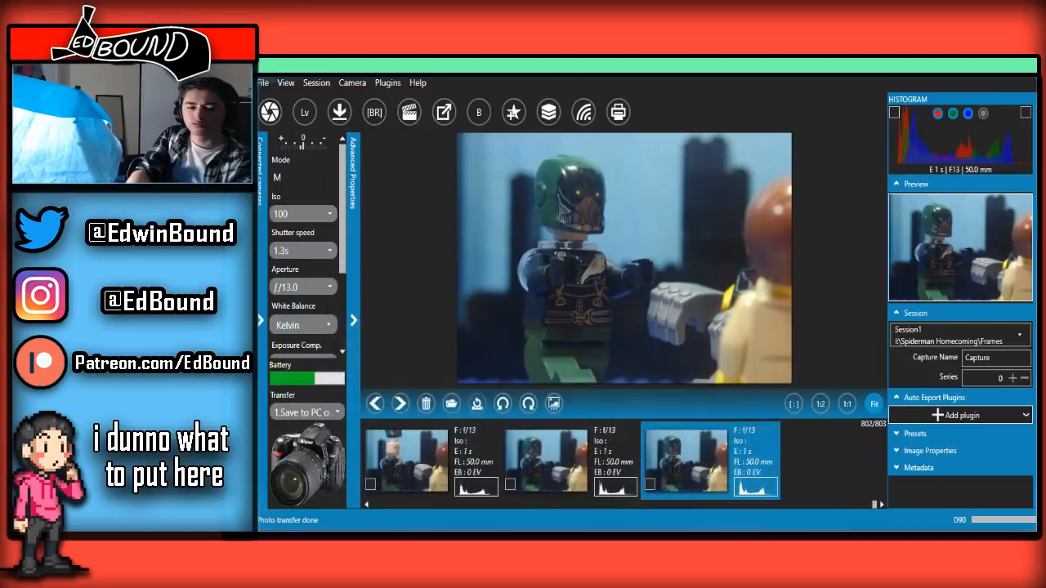
key(Delete)
click(661, 339)
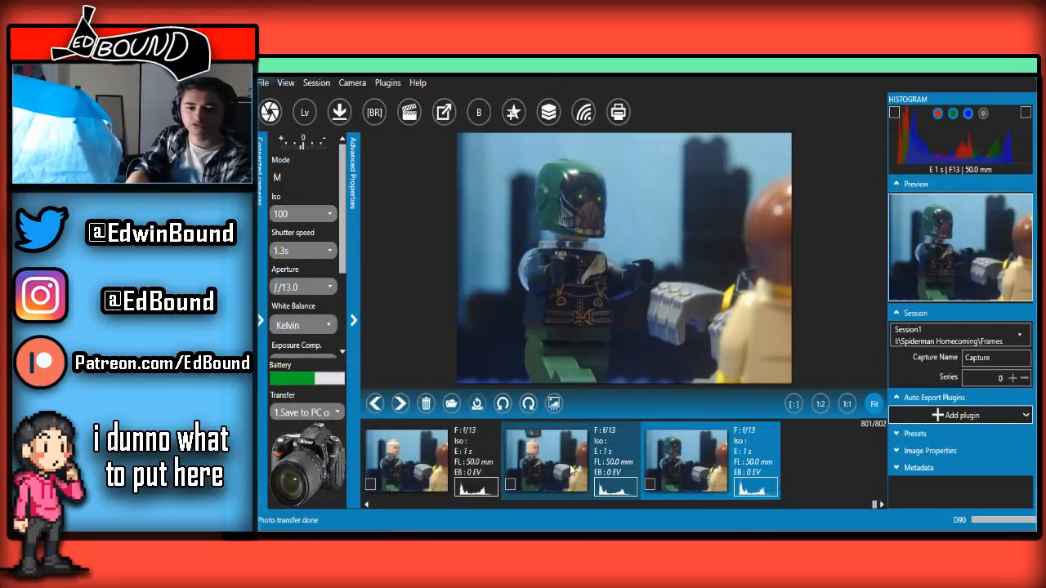
click(316, 82)
click(355, 123)
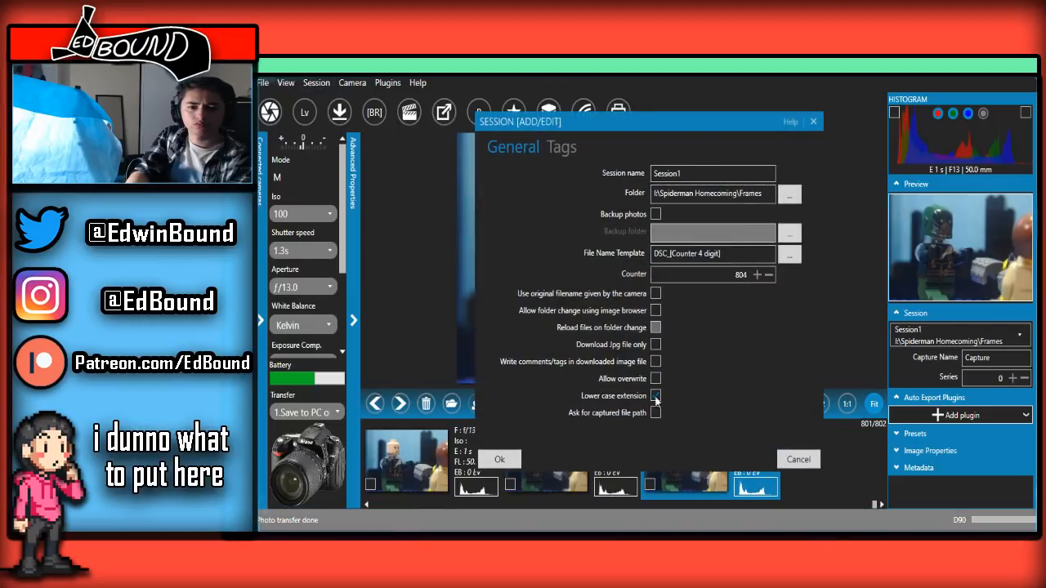
click(499, 461)
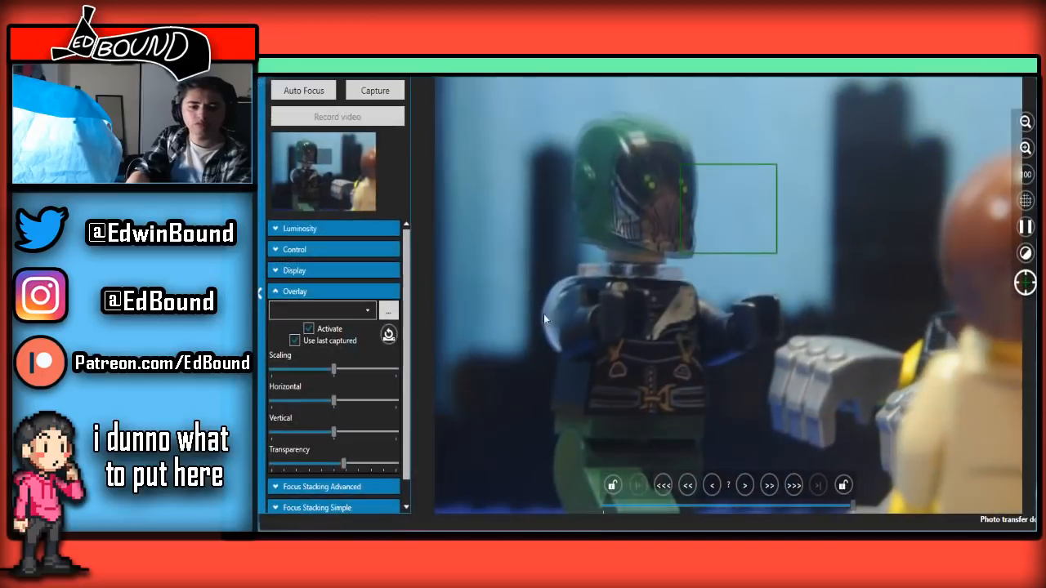
Capture further frames of the green-helmeted minifigure from the live view, checking the newest image in the main window in between
click(389, 102)
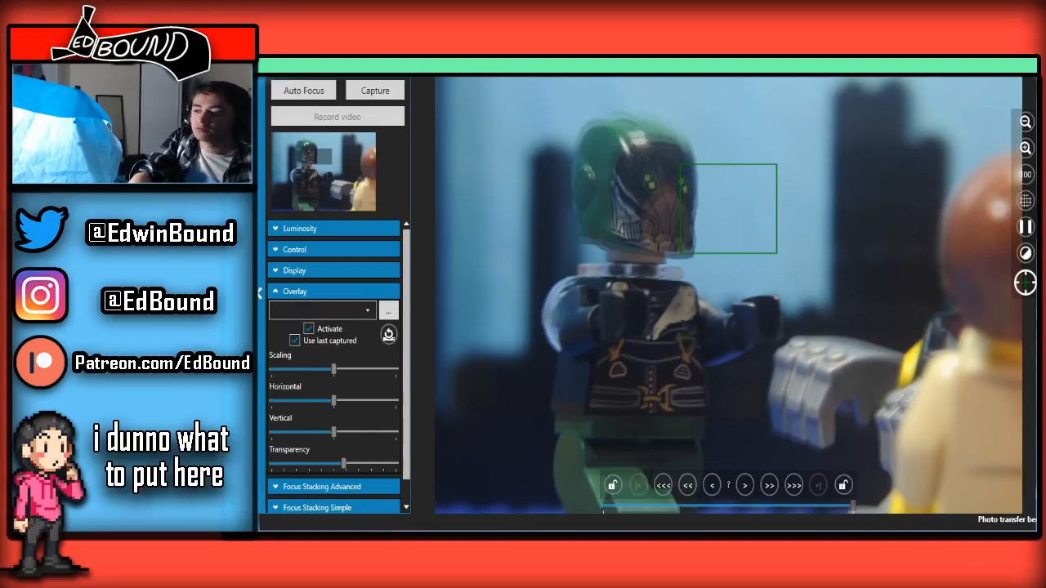
click(1013, 80)
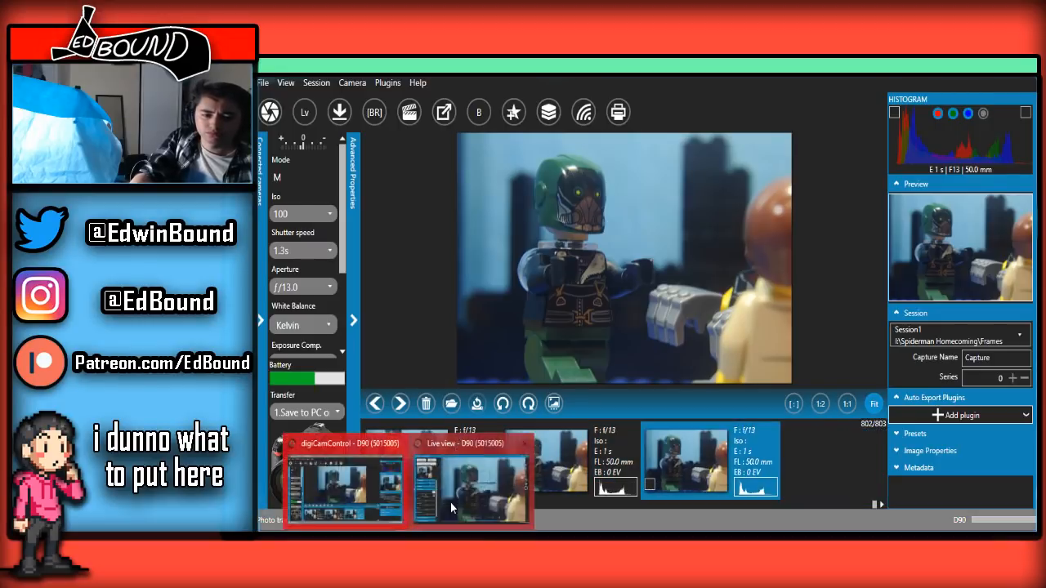
click(450, 503)
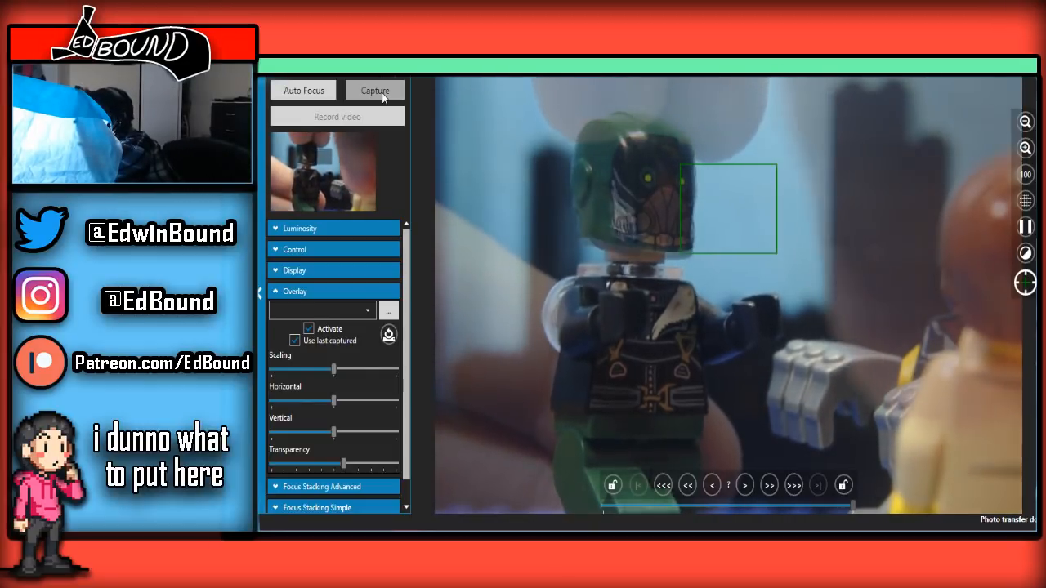
click(375, 90)
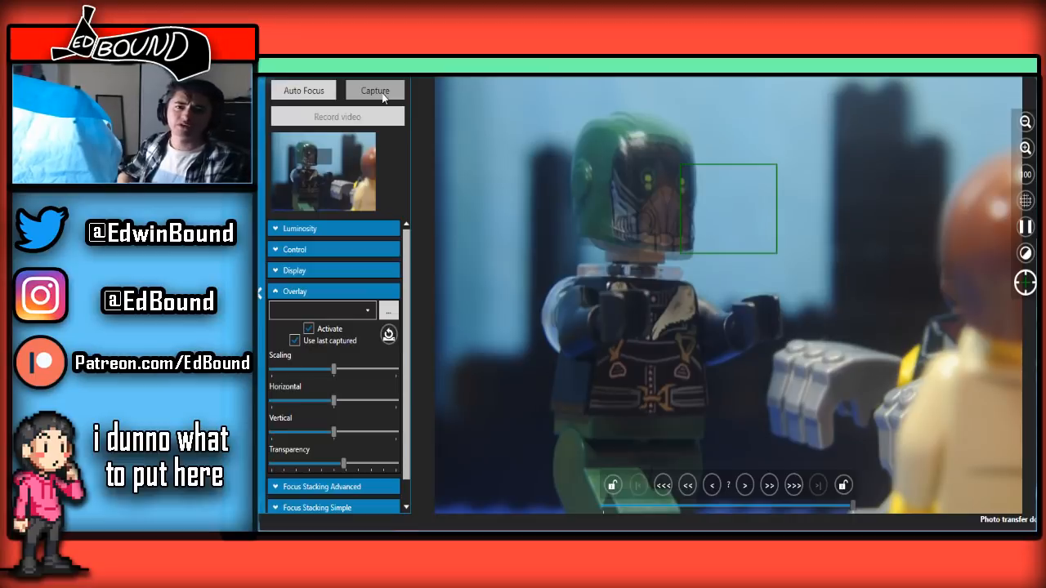
click(383, 96)
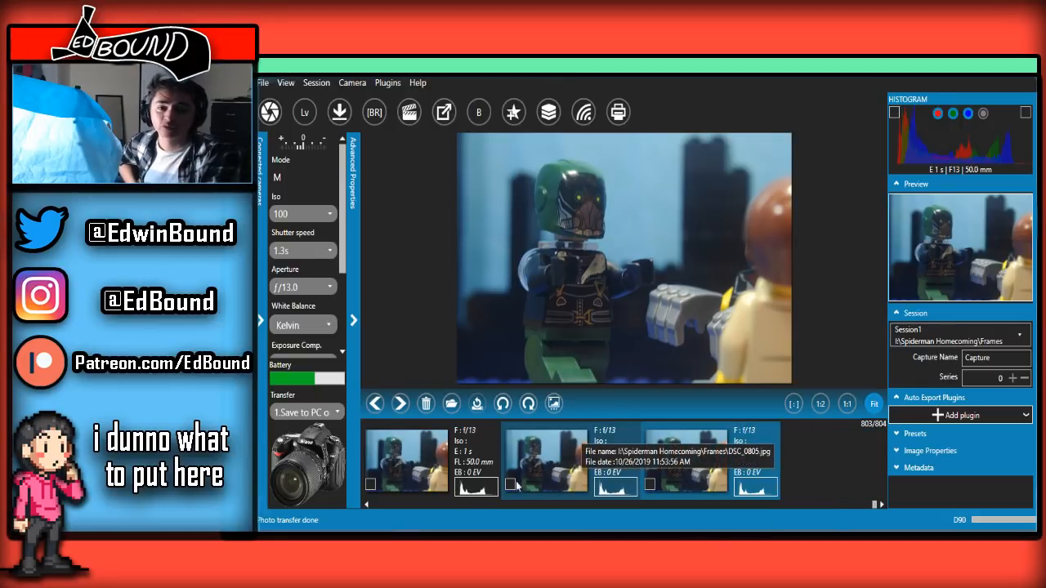
Capture two frames of the helmeted villain with the wing pack behind him, lowering the overlay transparency to about a quarter between them
click(412, 543)
click(474, 481)
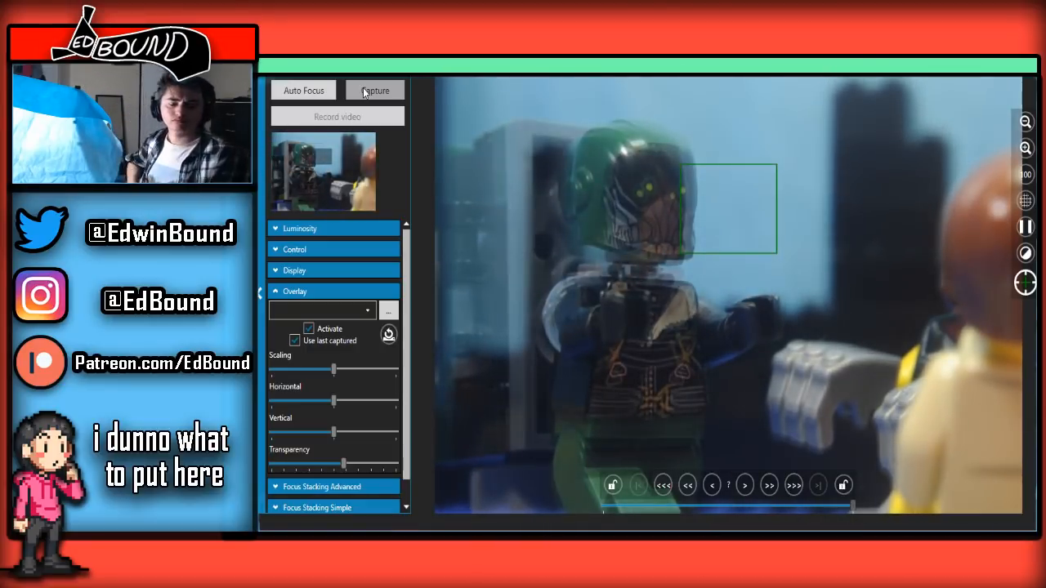
click(365, 94)
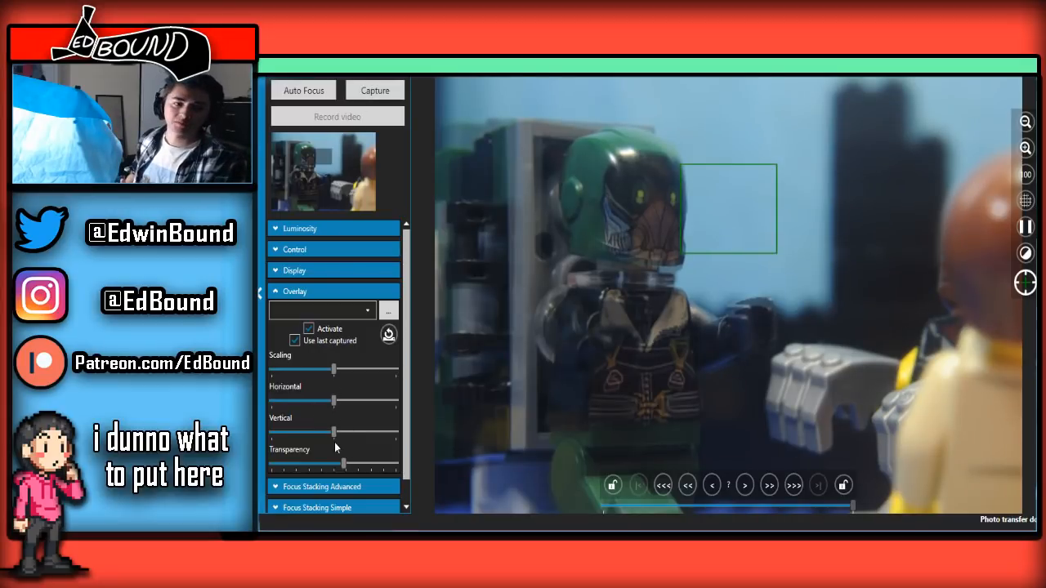
click(303, 455)
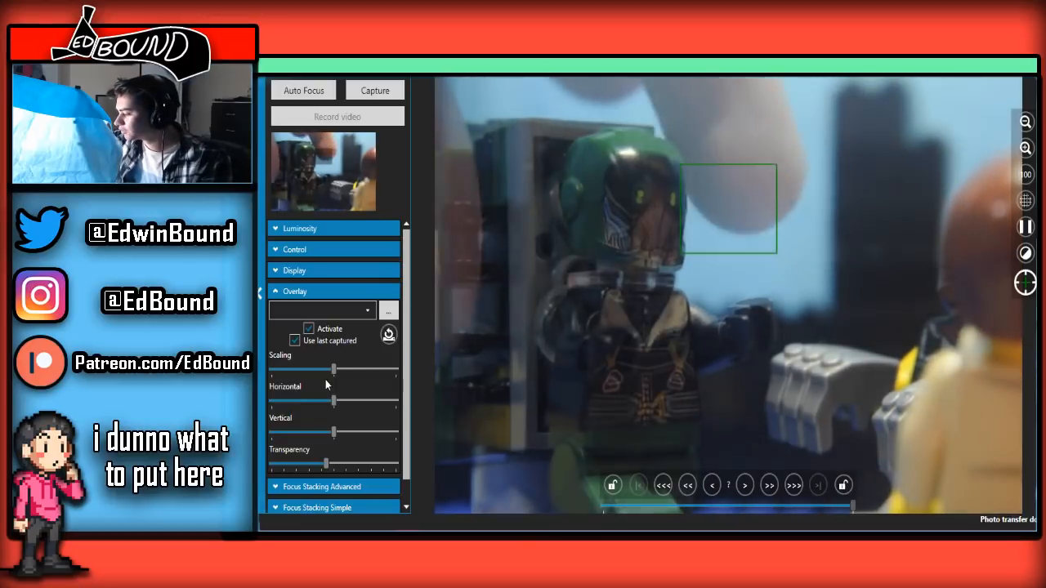
drag(325, 380, 302, 170)
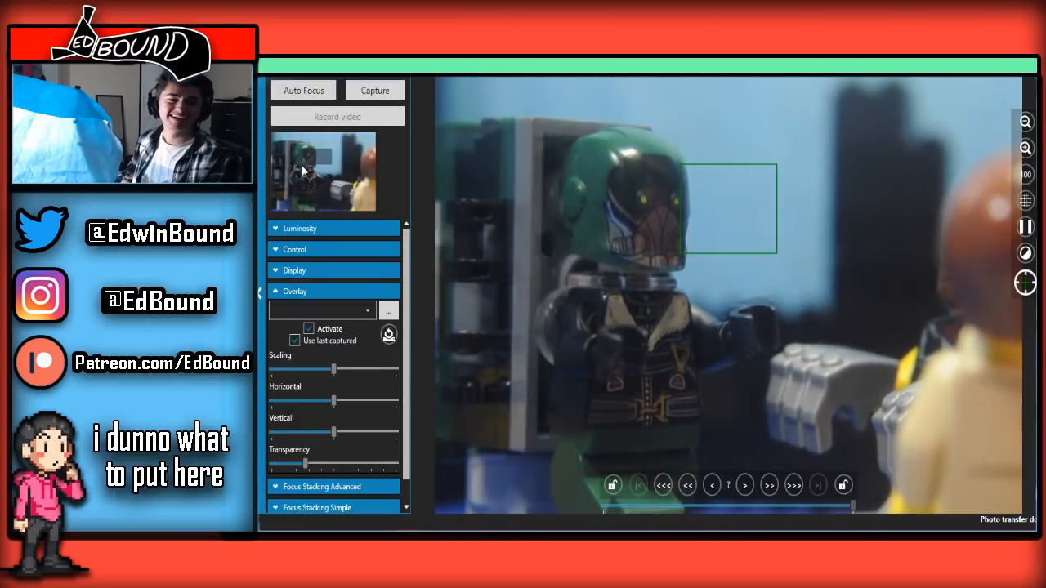
click(356, 96)
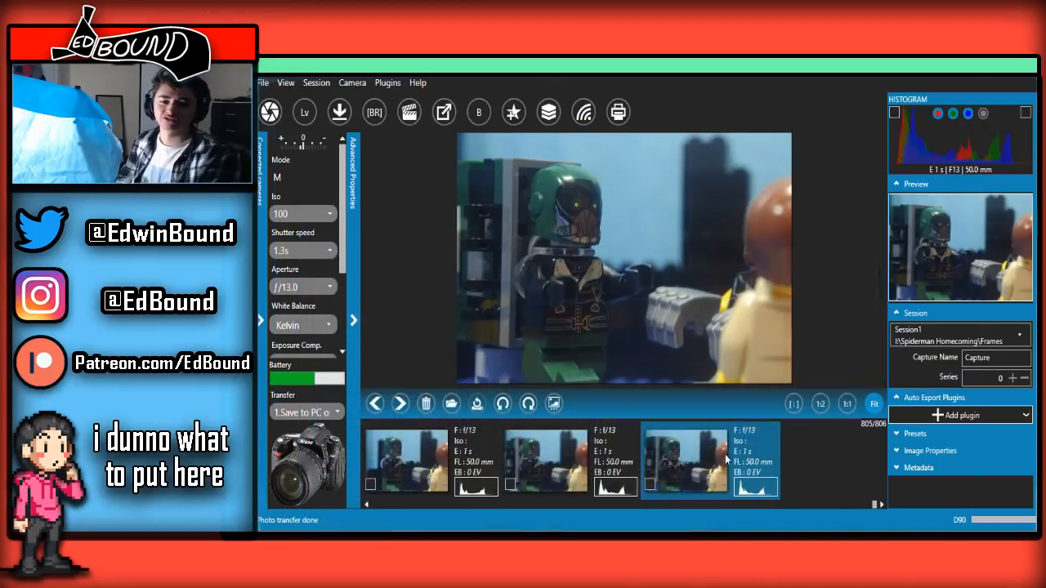
Run repeatedly back and forth through the last three frames in the main window to examine the helmeted villain's motion
key(Left)
key(Left)
key(Right)
key(Right)
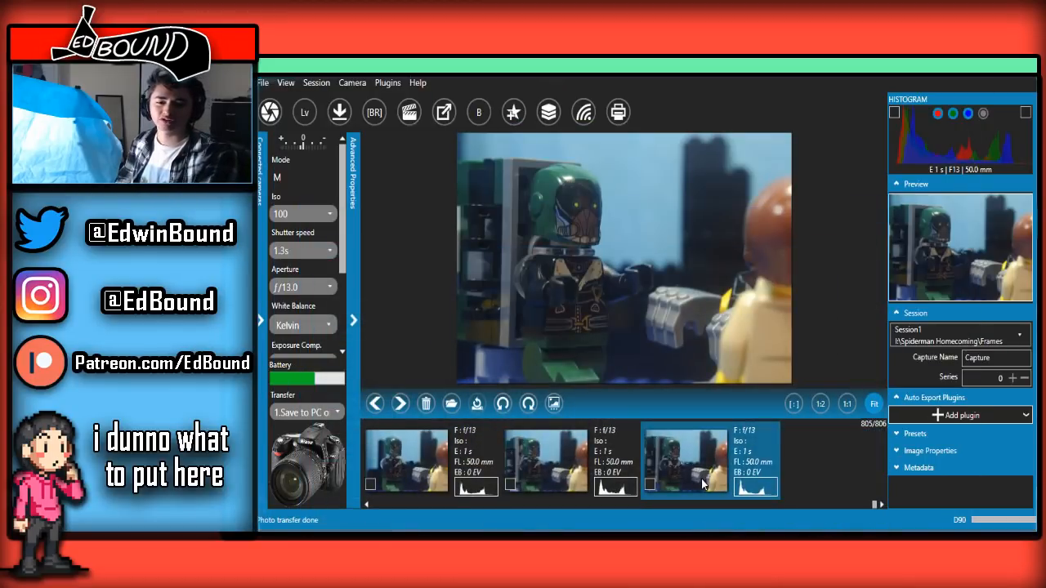
key(Left)
key(Left)
key(Right)
key(Right)
key(Left)
key(Left)
key(Right)
key(Right)
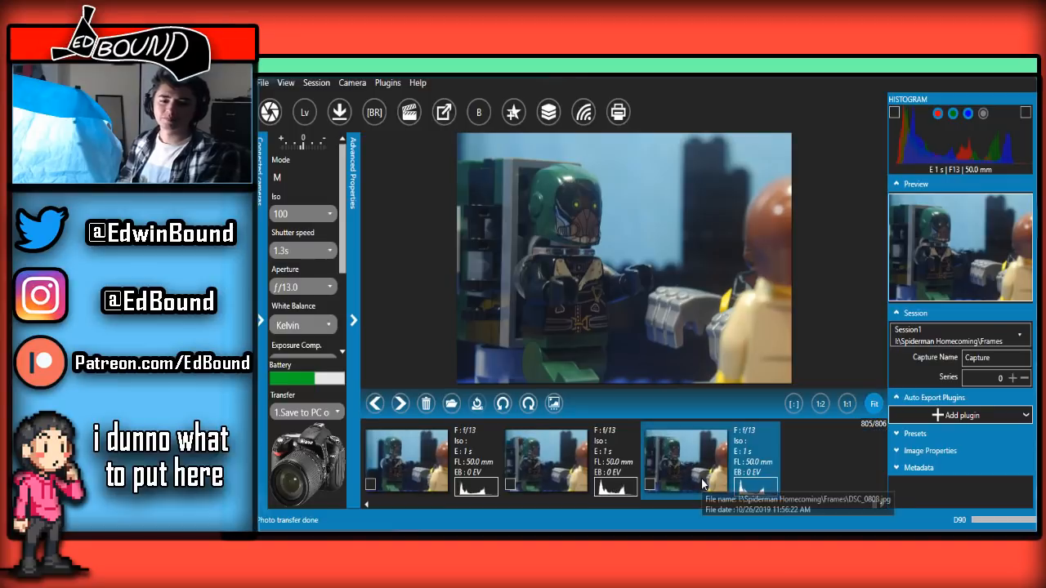
key(Left)
key(Left)
key(Right)
key(Right)
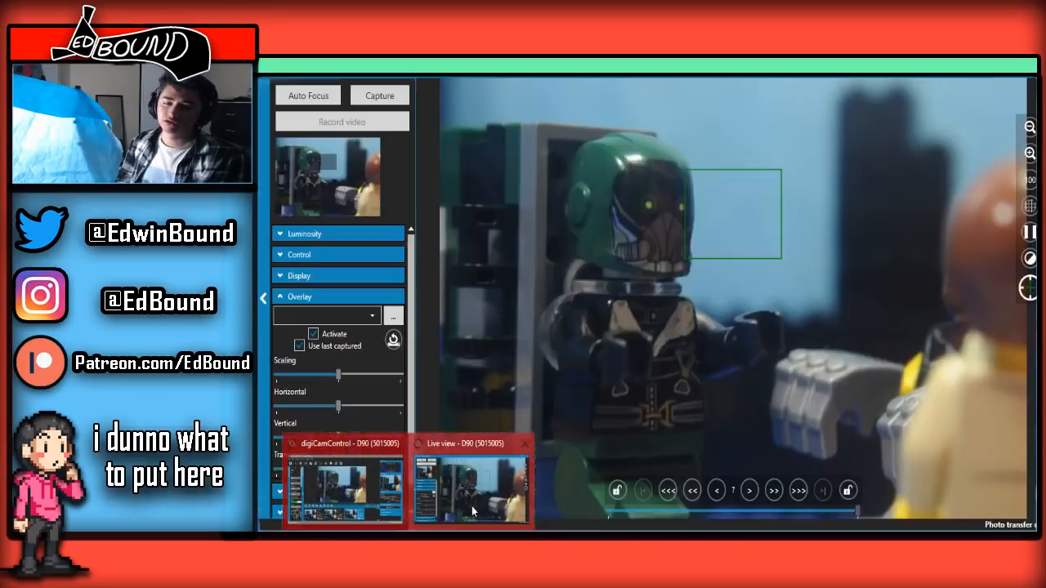
Switch back to the live view and capture the next frame of the helmeted villain with his wing pack
click(472, 506)
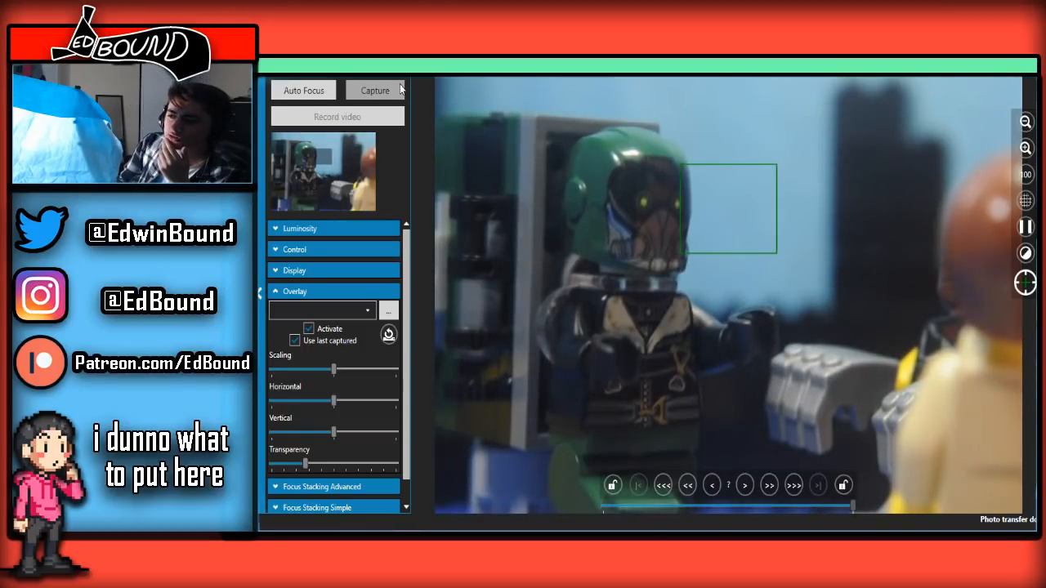
click(400, 90)
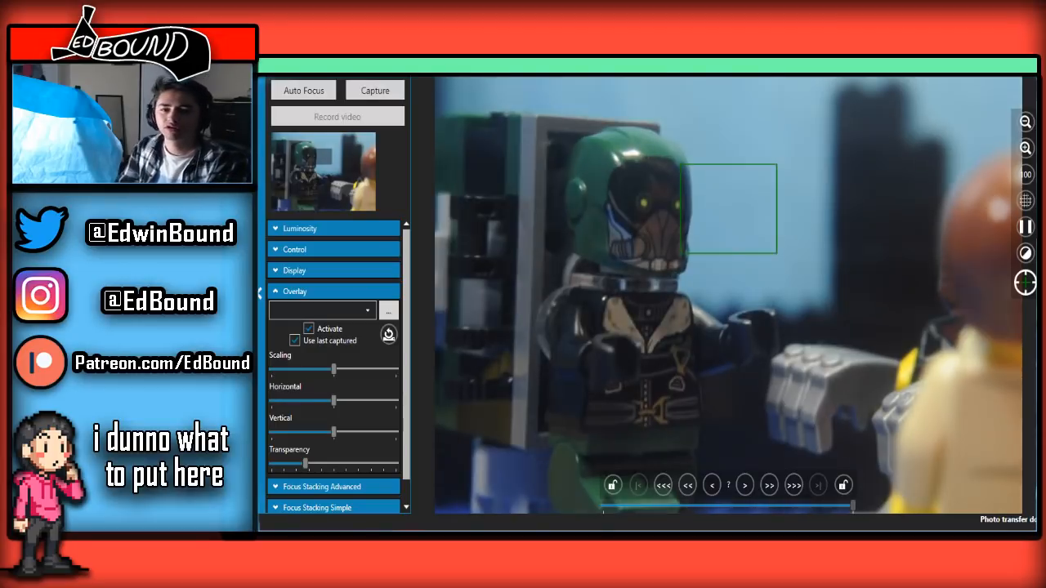
Check the newest frame in the main window and capture the next frame of the helmeted villain from the live view
click(446, 536)
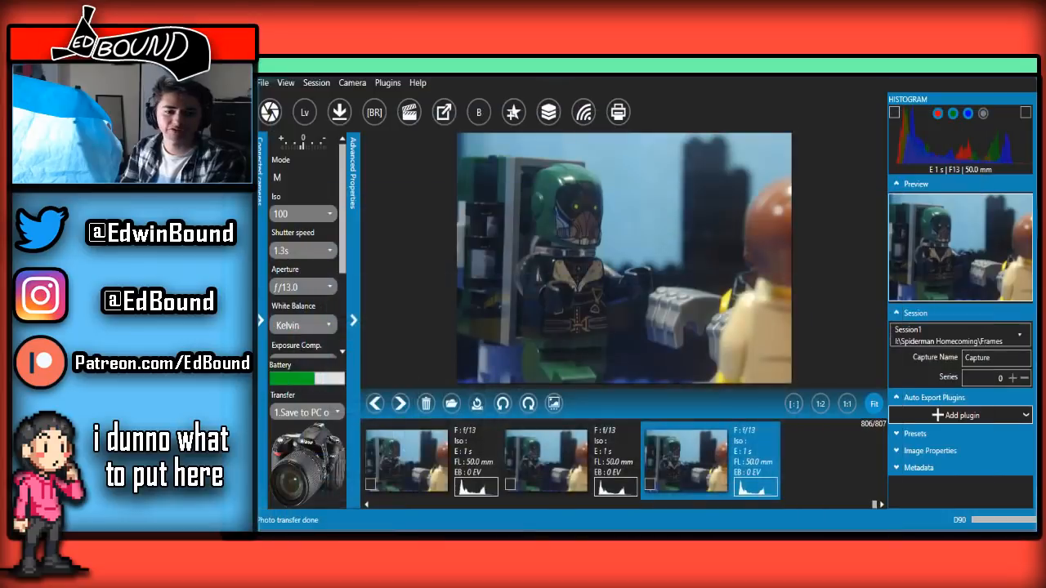
click(475, 476)
click(477, 477)
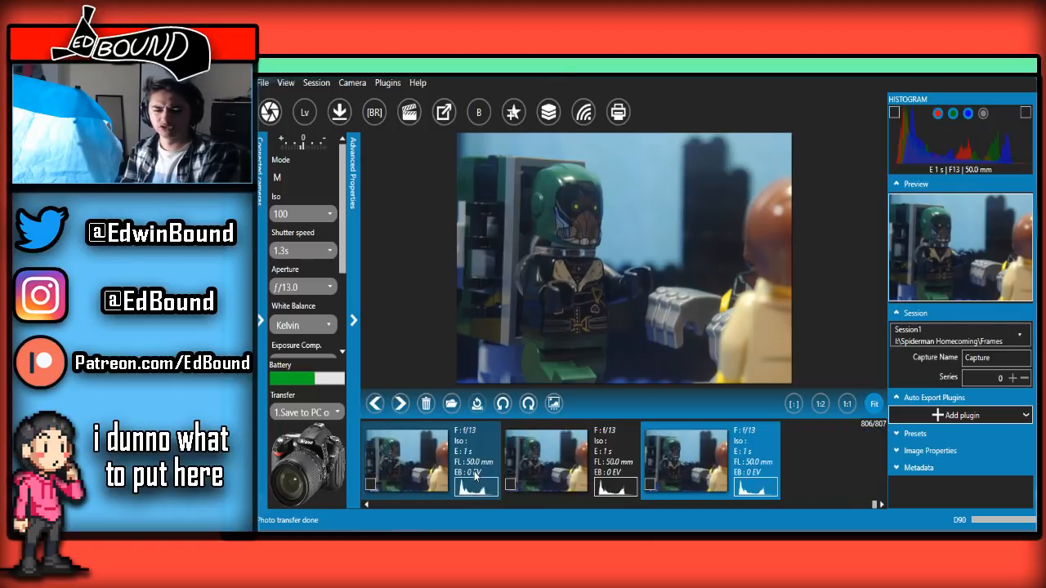
mouse_move(411, 528)
click(451, 517)
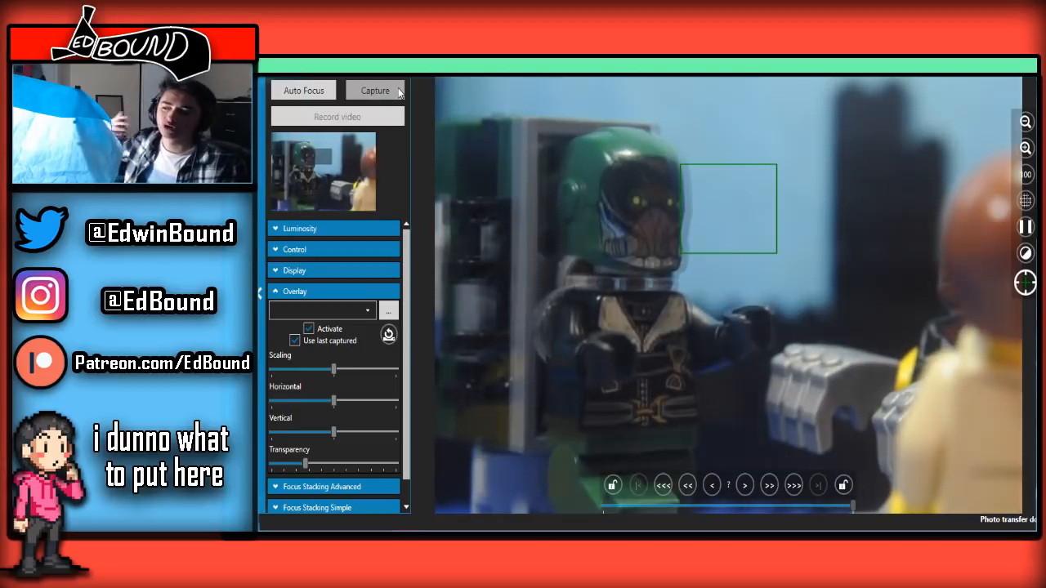
click(400, 93)
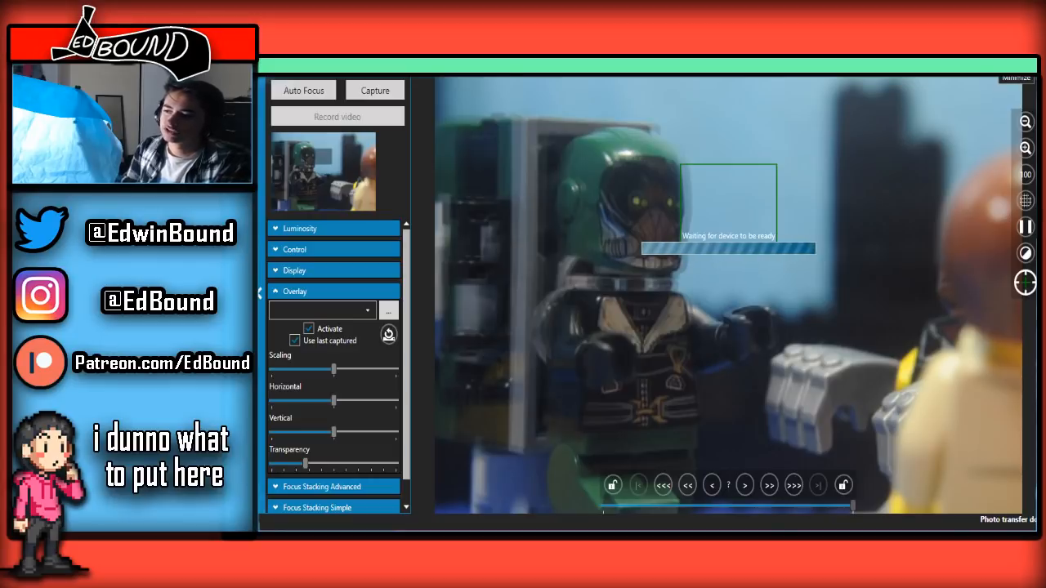
Go back and forth through the recent thumbnails in the main window to compare the newest villain frame with earlier ones
click(999, 67)
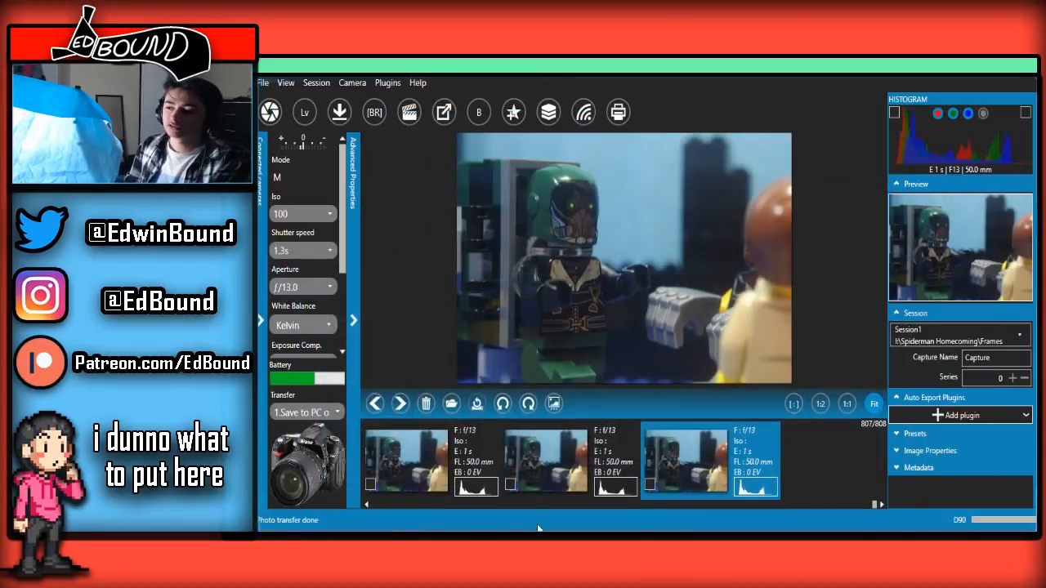
scroll(546, 484, up, 2)
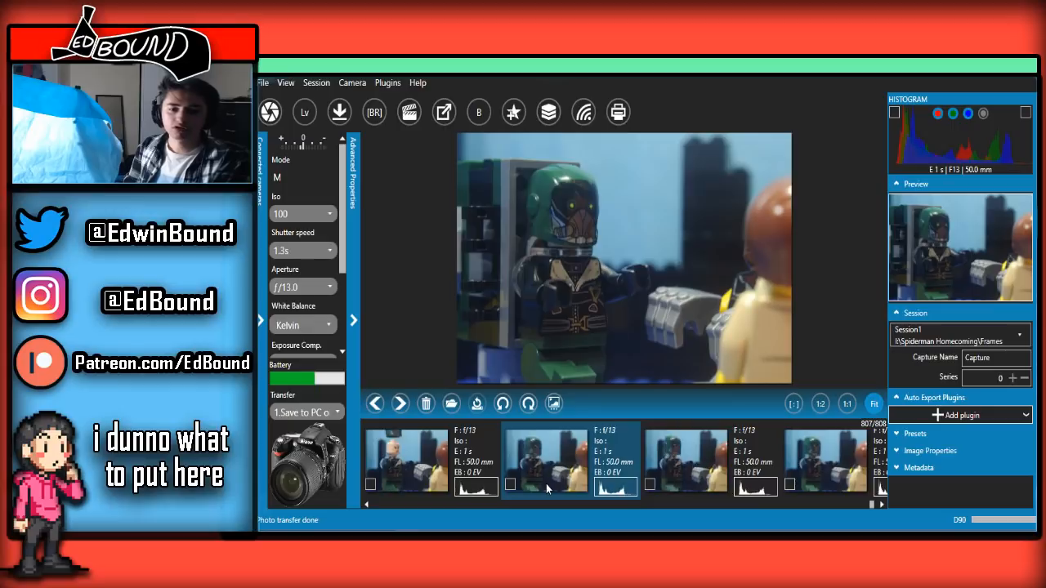
scroll(546, 484, down, 2)
scroll(546, 484, up, 2)
scroll(546, 484, down, 2)
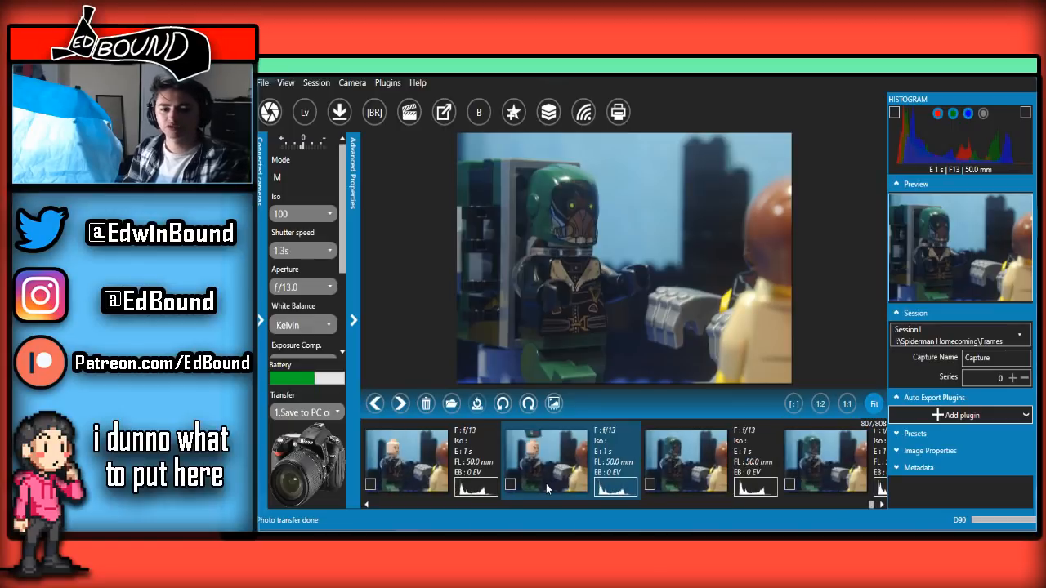
Return to the live view and capture another frame of the helmeted villain after repositioning the minifigure
click(449, 498)
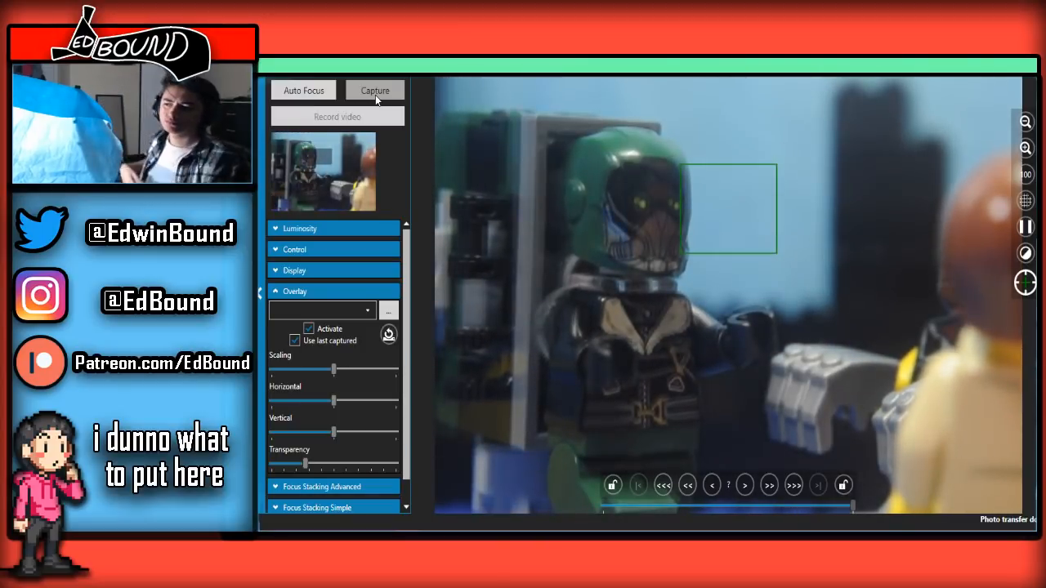
click(375, 91)
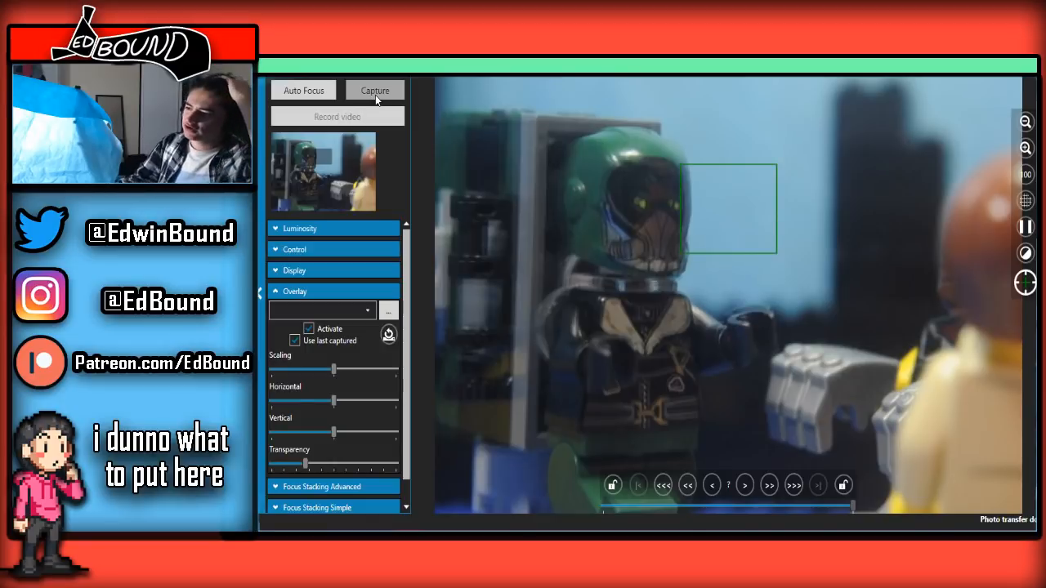
click(376, 93)
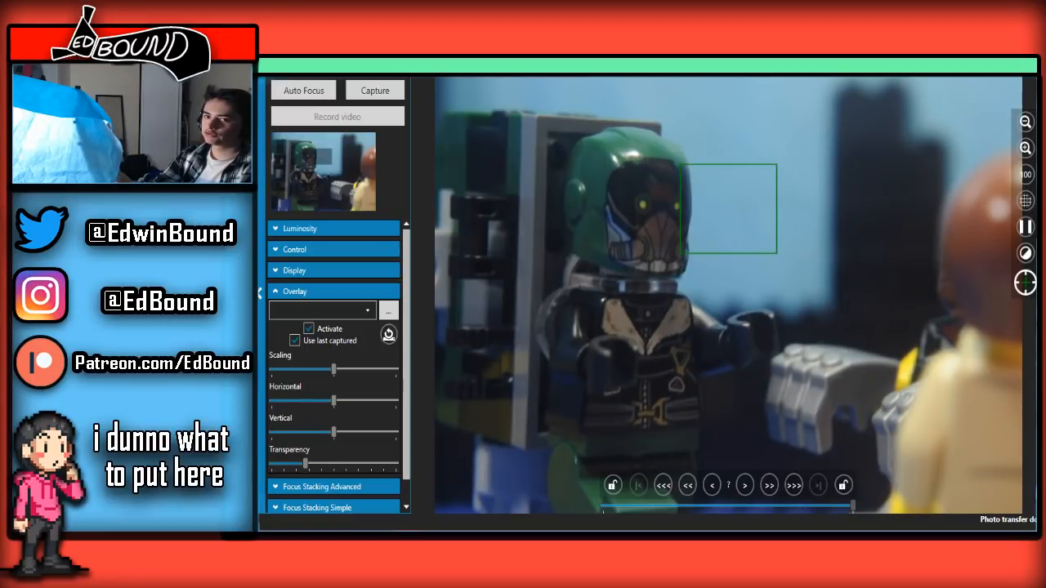
Run repeatedly back and forth through the latest frames in the main window to examine the villain's head and wing pack motion
key(alt+Tab)
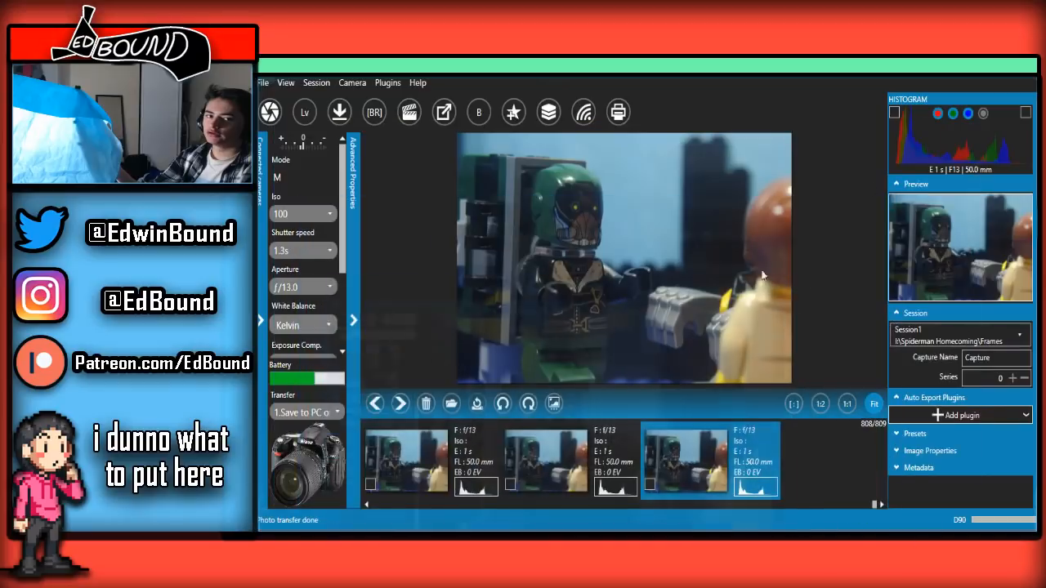
scroll(570, 434, up, 3)
scroll(571, 434, down, 3)
scroll(571, 434, up, 3)
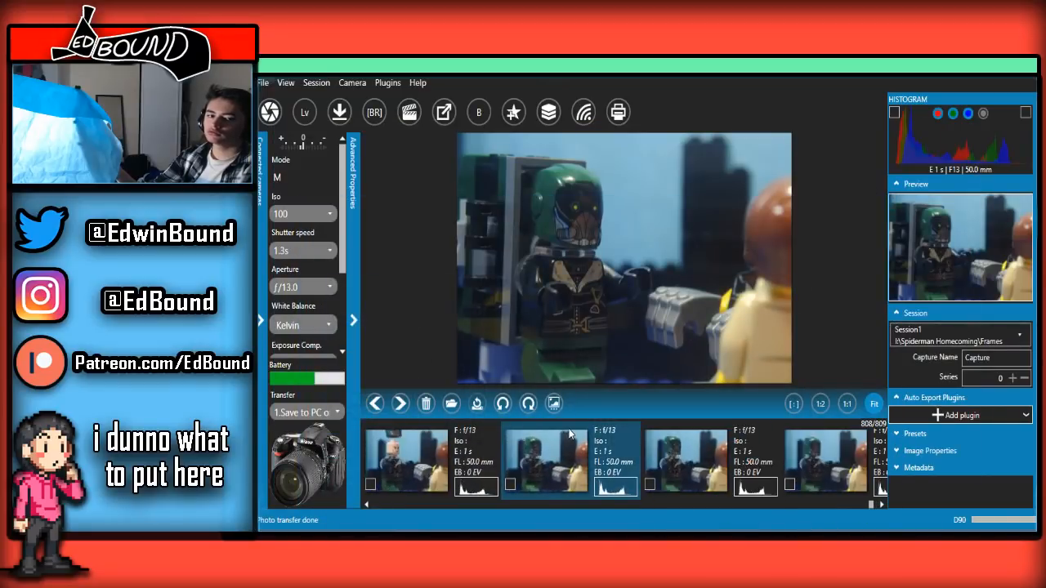
scroll(570, 434, down, 3)
scroll(571, 434, up, 2)
scroll(571, 434, down, 1)
scroll(571, 434, down, 1)
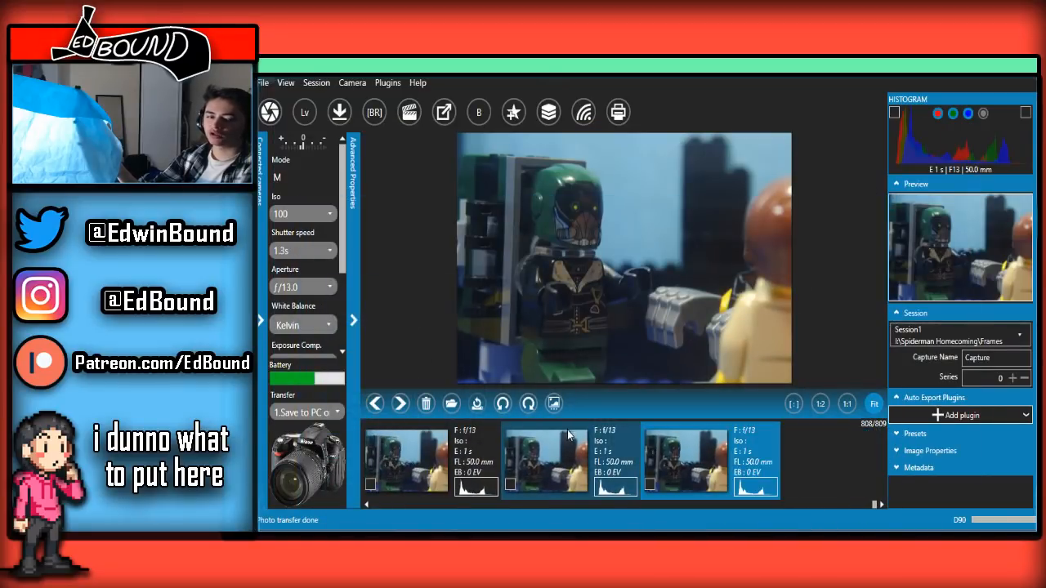
Switch back to the live view and capture the frame with the villain's helmet turned slightly further
key(alt+Tab)
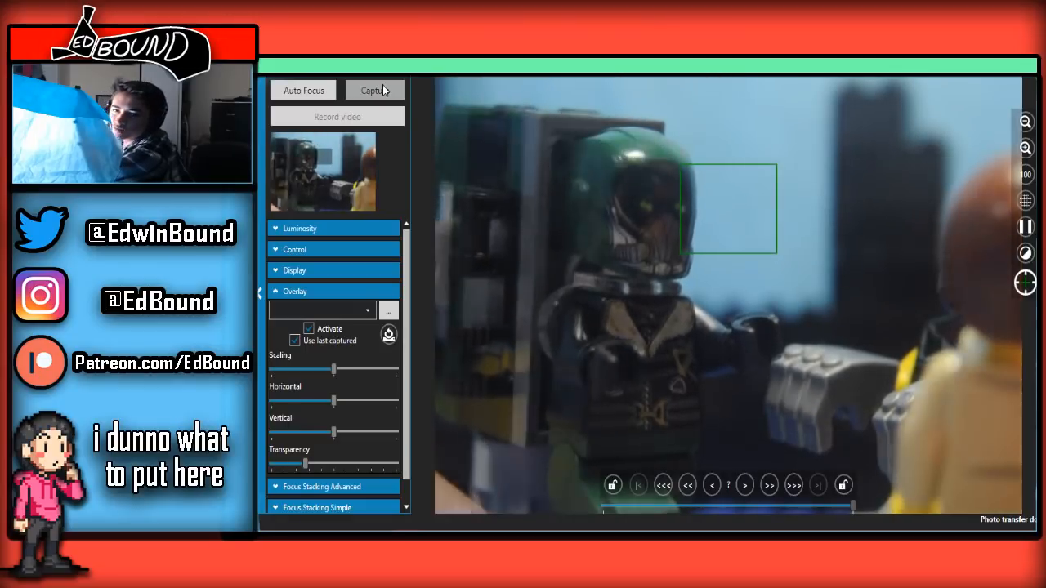
click(383, 85)
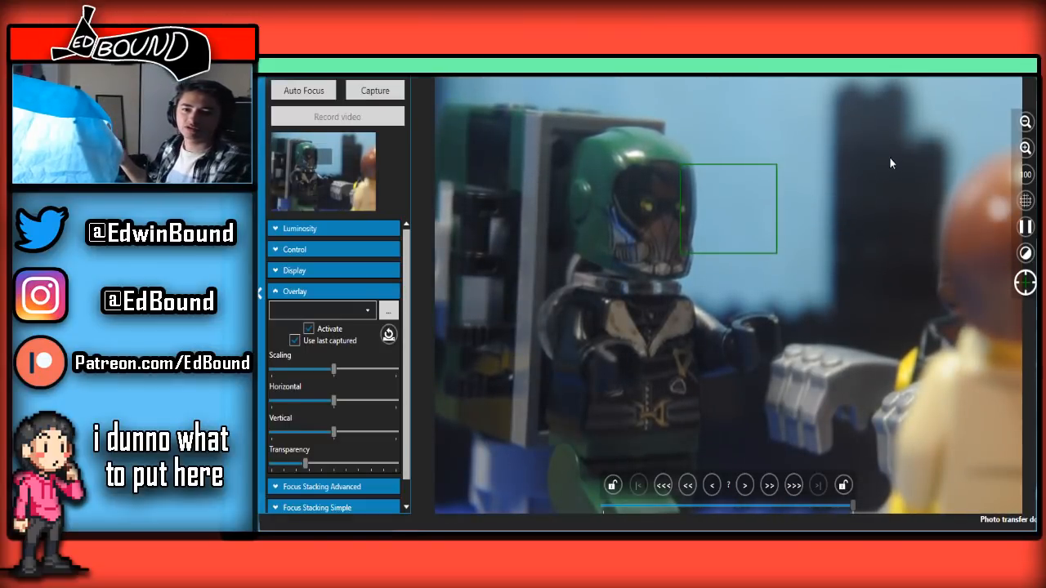
Look up the earlier wide-shot frame with Spider-Man perched above the group, and return to the newest close-up frames
key(alt+Tab)
scroll(635, 484, up, 8)
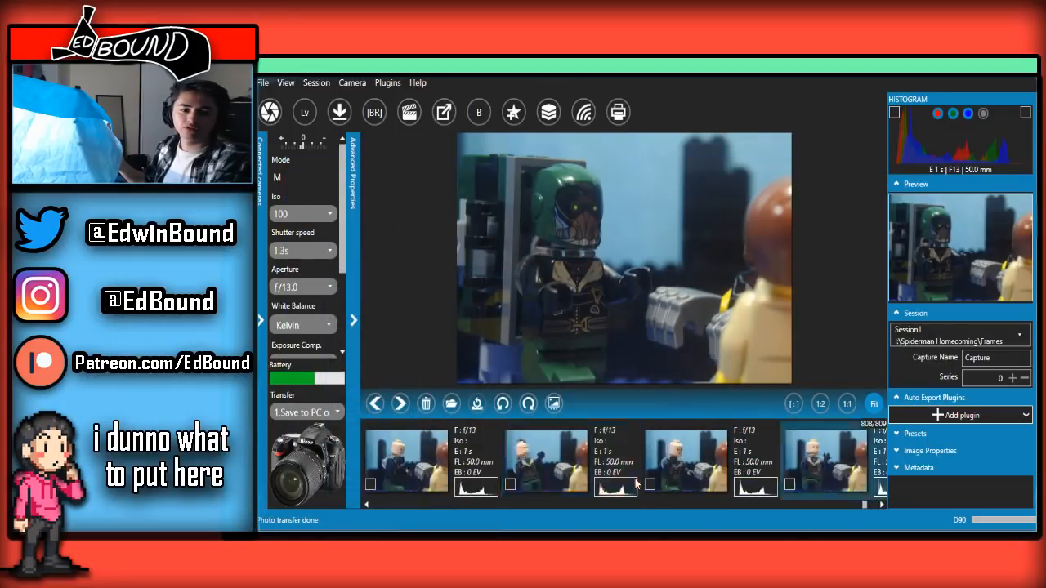
scroll(636, 484, up, 10)
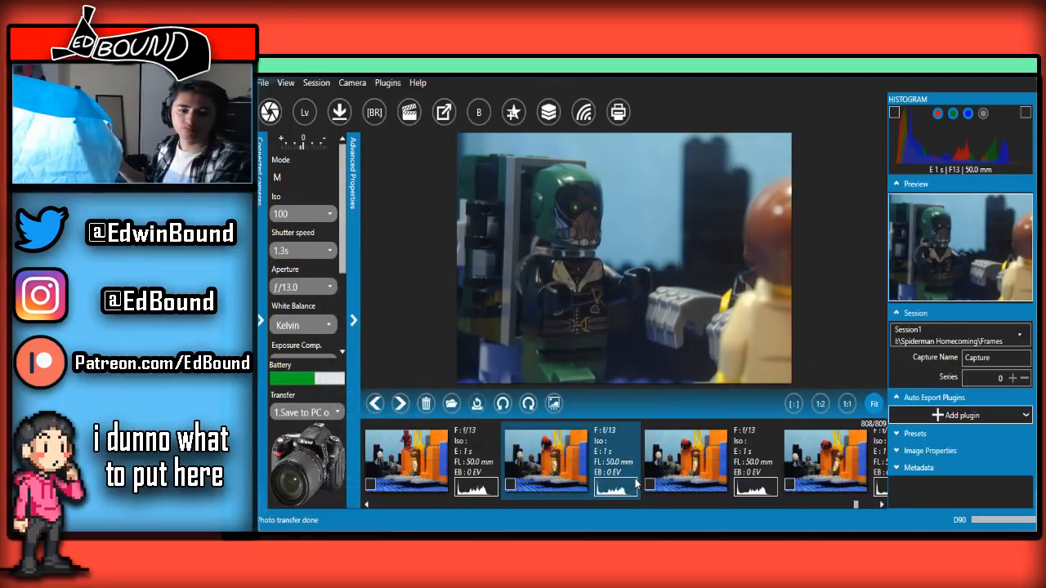
click(594, 454)
scroll(592, 462, down, 2)
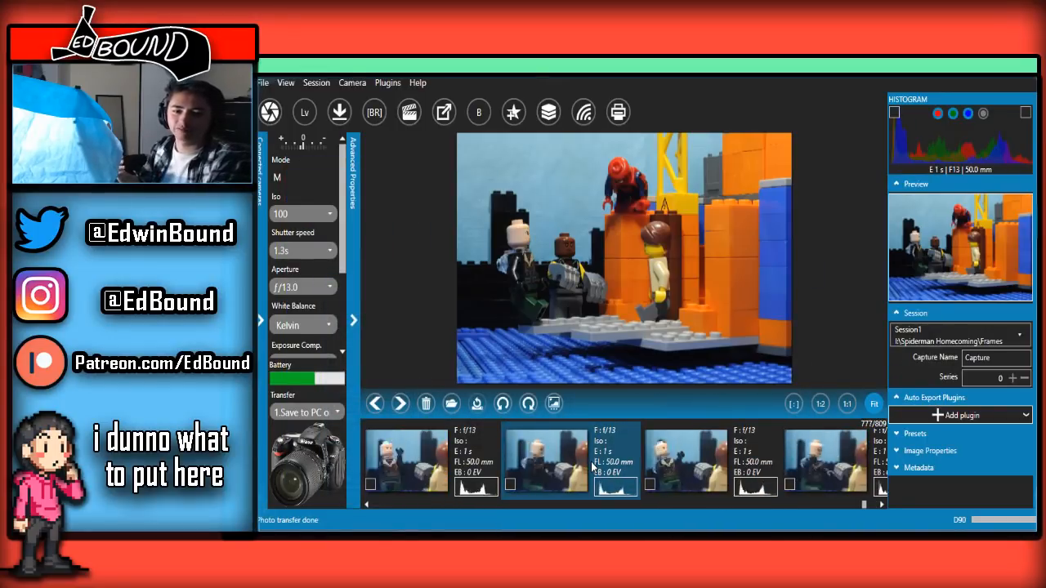
scroll(593, 466, down, 5)
click(647, 447)
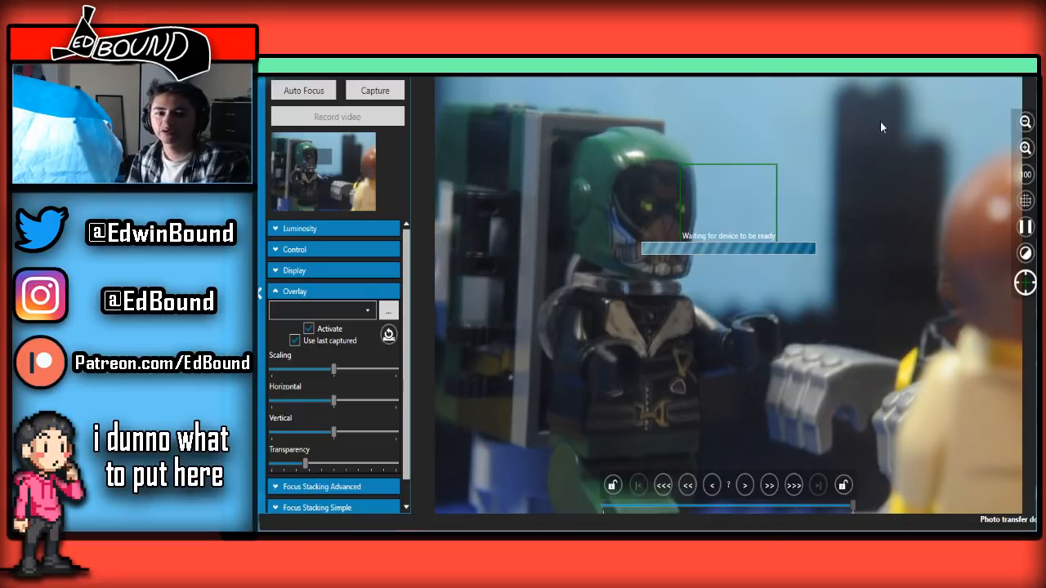
Review the close-up sequence in the main window from the bare-headed villain frames through to the newest helmeted frame
click(1027, 67)
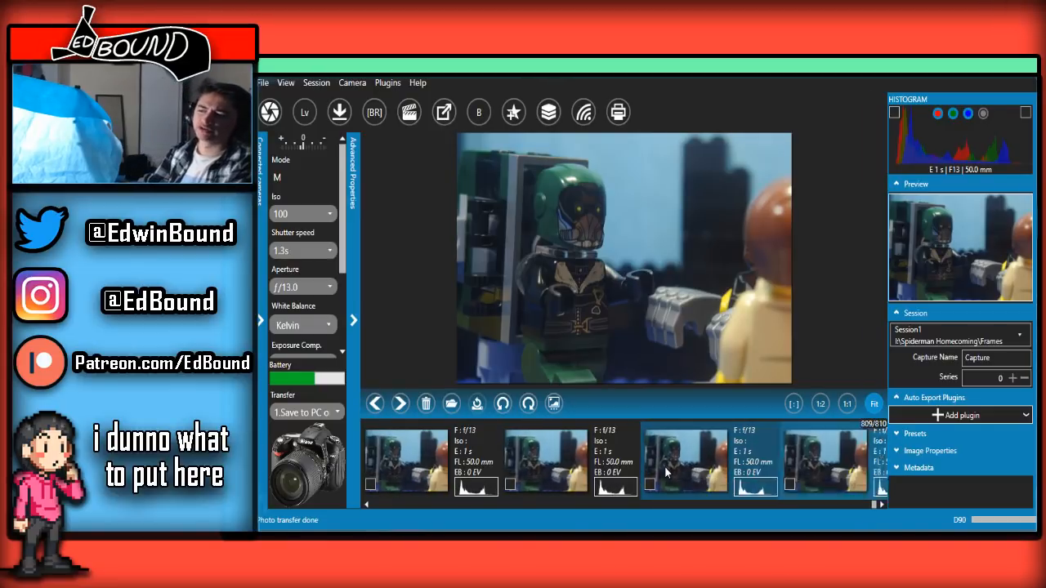
scroll(666, 473, up, 4)
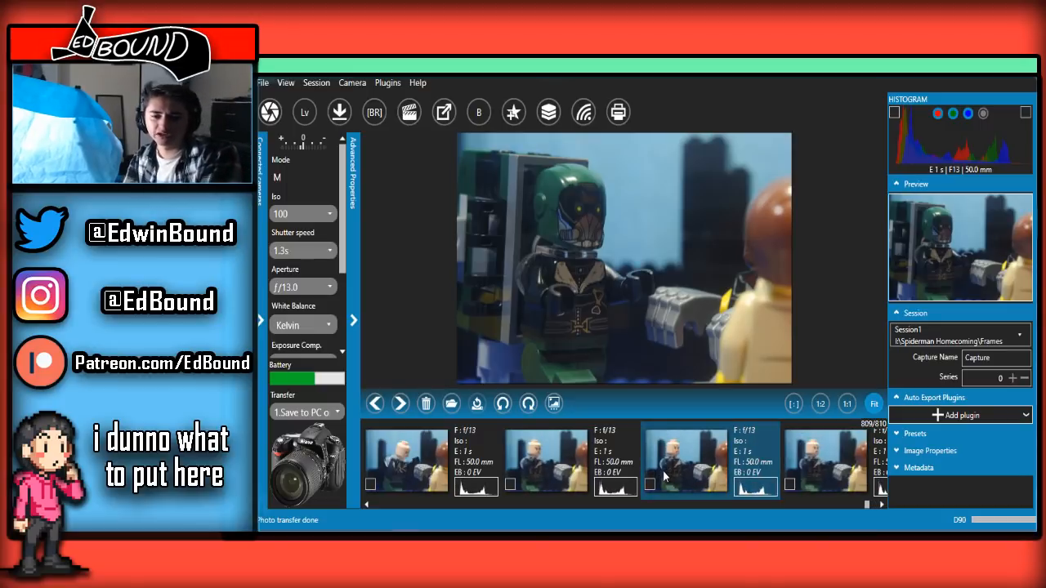
scroll(664, 476, up, 3)
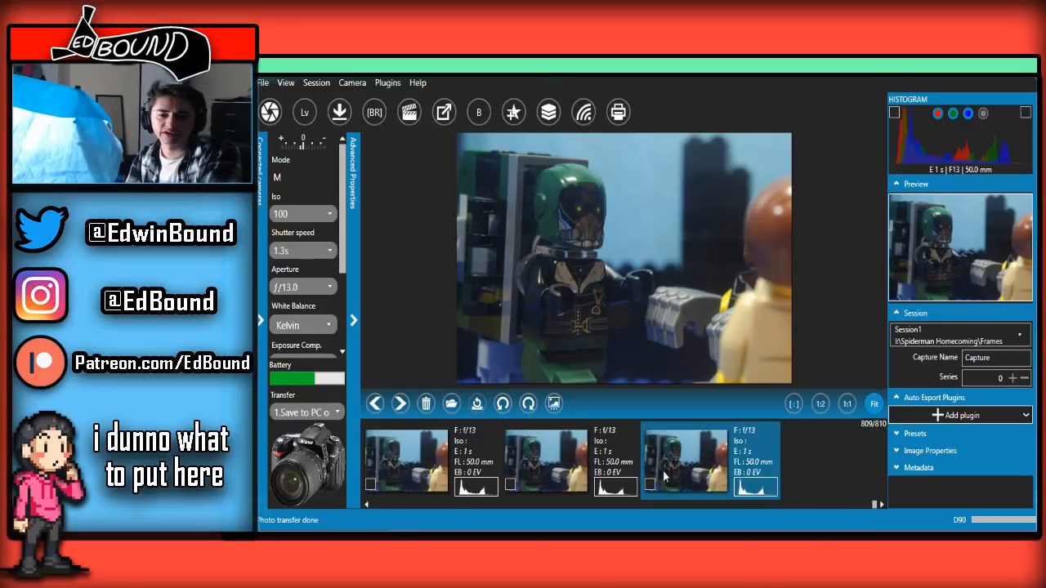
scroll(664, 476, up, 2)
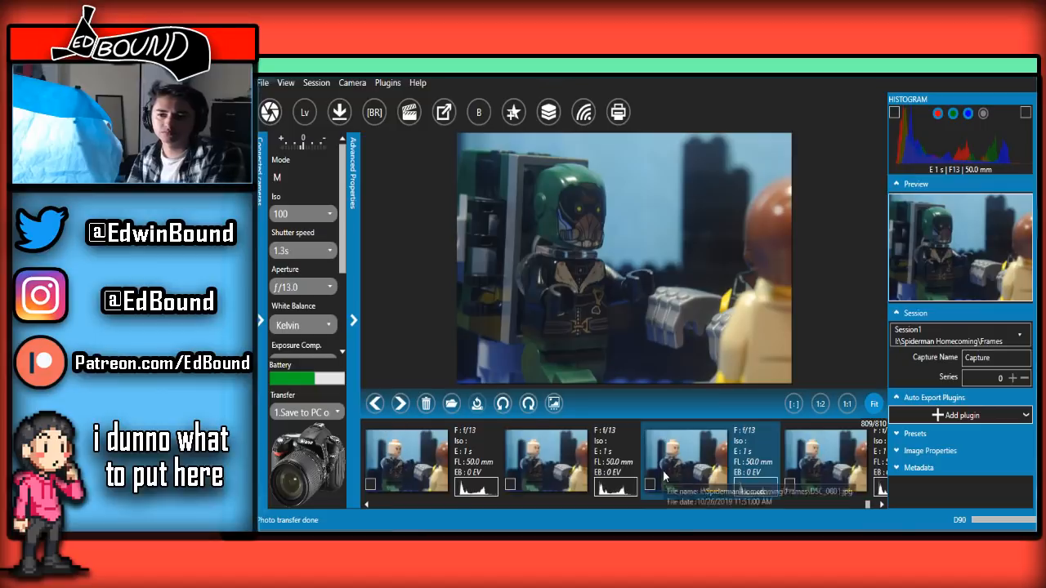
scroll(664, 477, up, 2)
scroll(665, 477, down, 2)
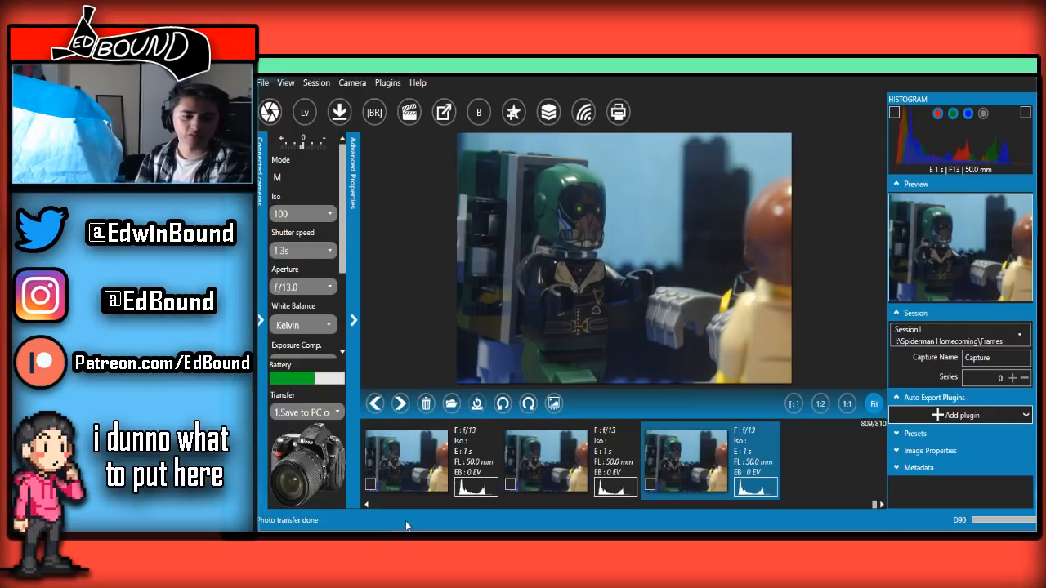
Raise the live view's overlay transparency to just under half and capture the first frame of the new wide shot with Spider-Man
mouse_move(408, 528)
click(431, 495)
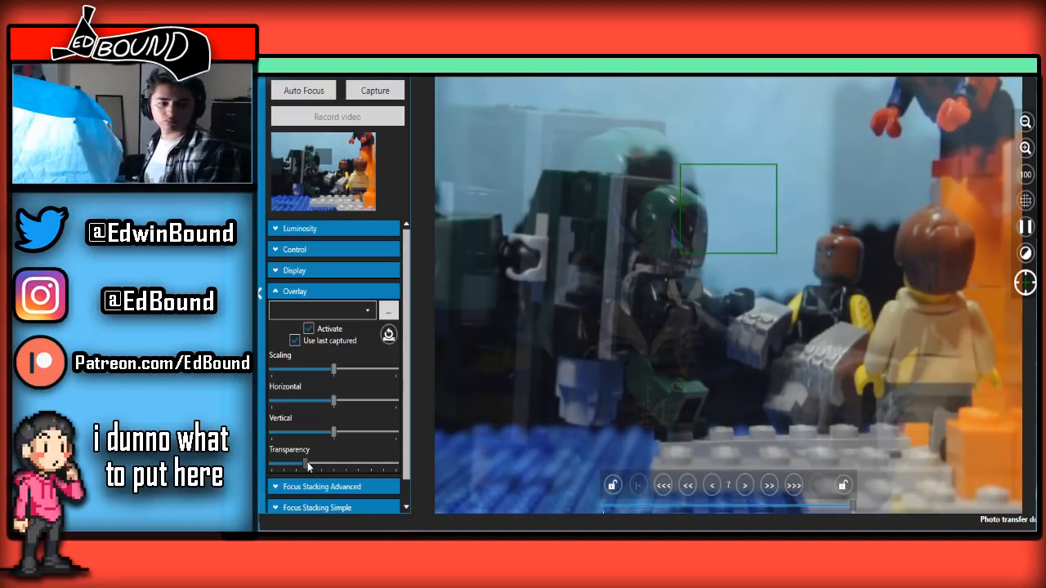
drag(305, 463, 329, 421)
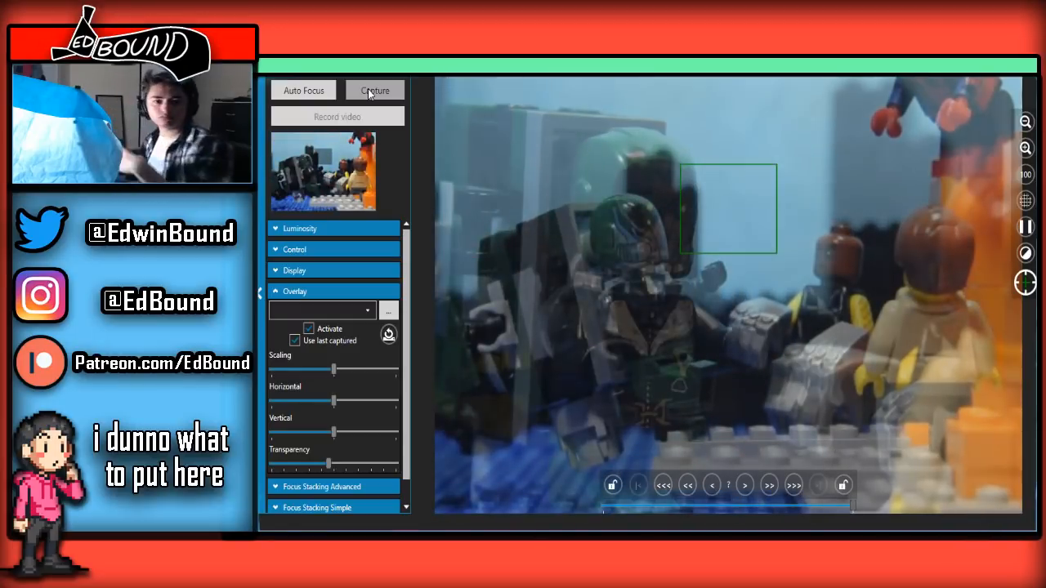
click(369, 92)
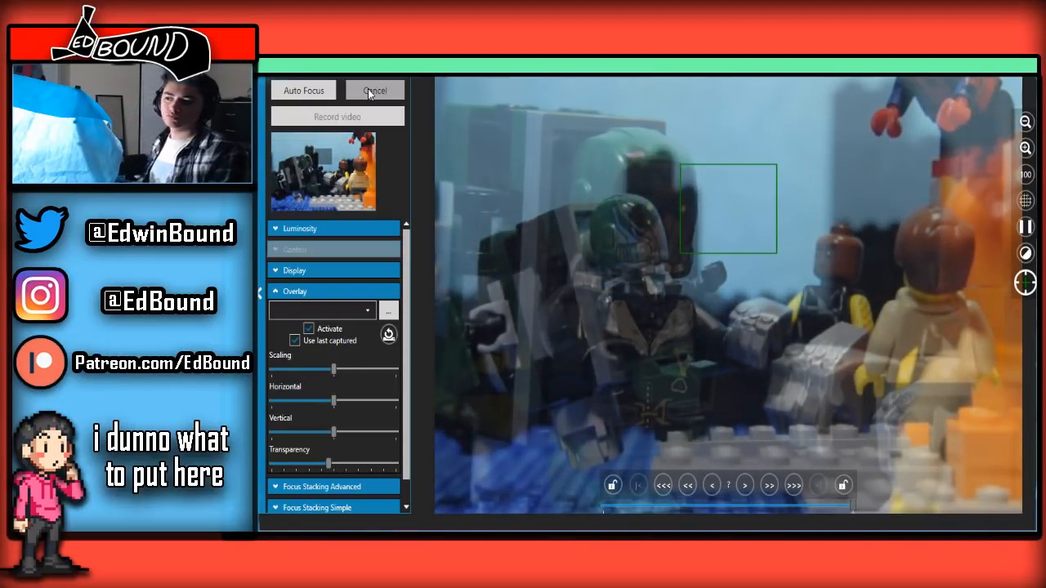
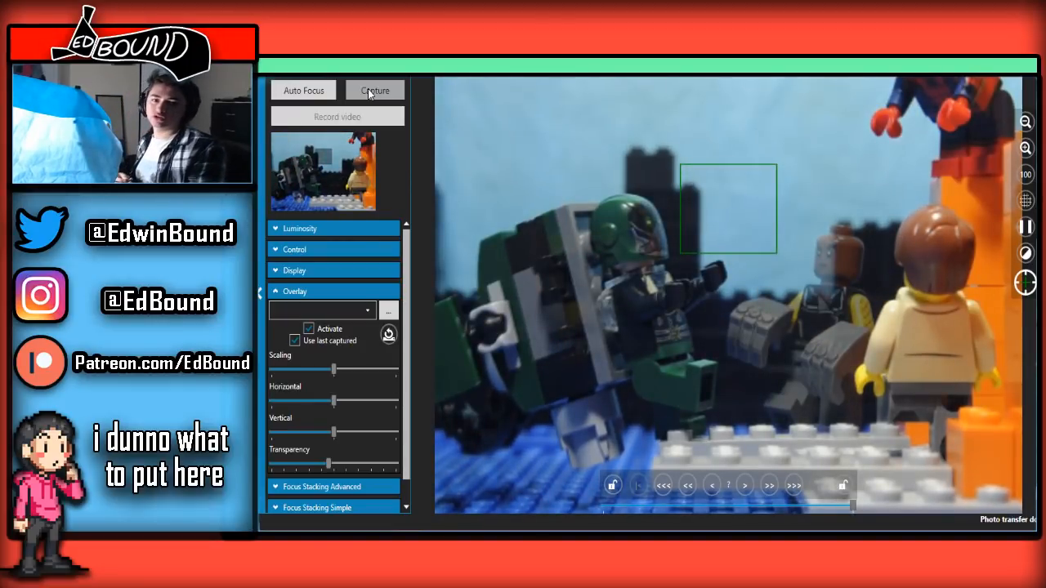
Capture the first frames of the gauntleted figure moving up behind the boy, and raise the overlay transparency to about two-thirds
click(369, 94)
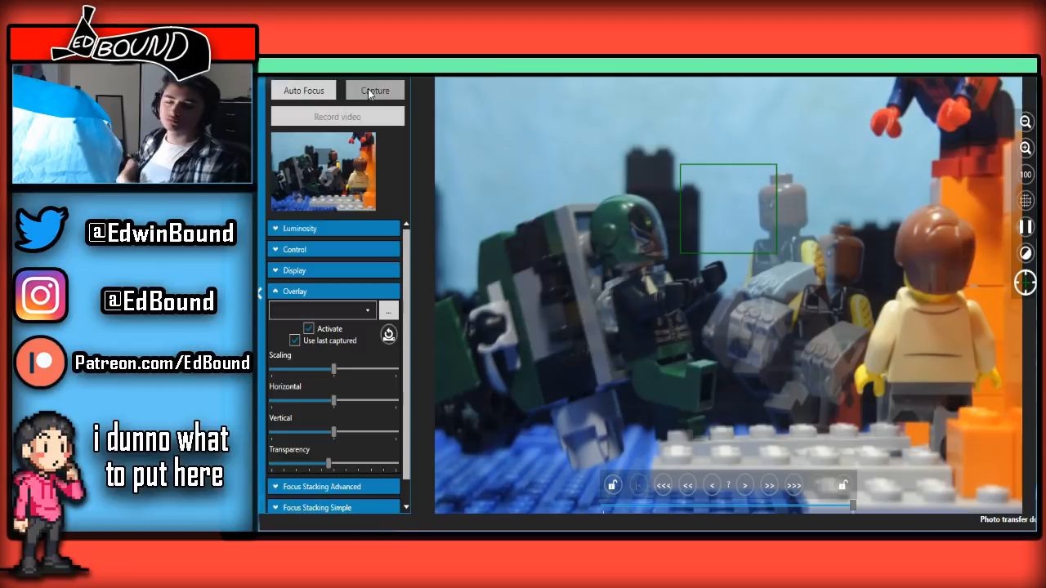
click(368, 93)
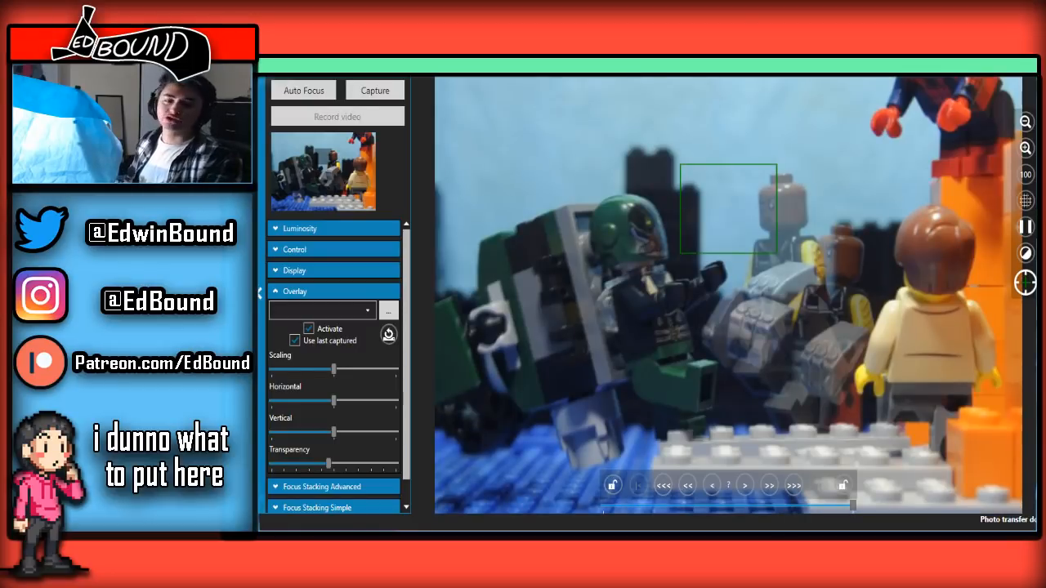
mouse_move(325, 463)
mouse_down()
mouse_move(412, 448)
mouse_move(310, 463)
mouse_up()
drag(315, 393, 354, 368)
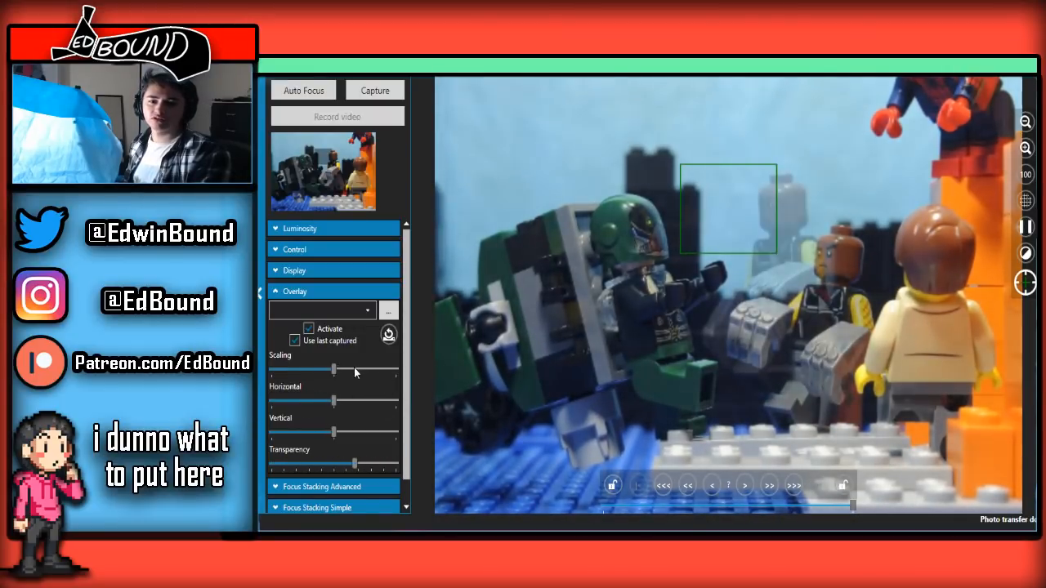
Capture the frames of the gauntleted figure leaping up and across towards the helmeted winged villain
click(393, 94)
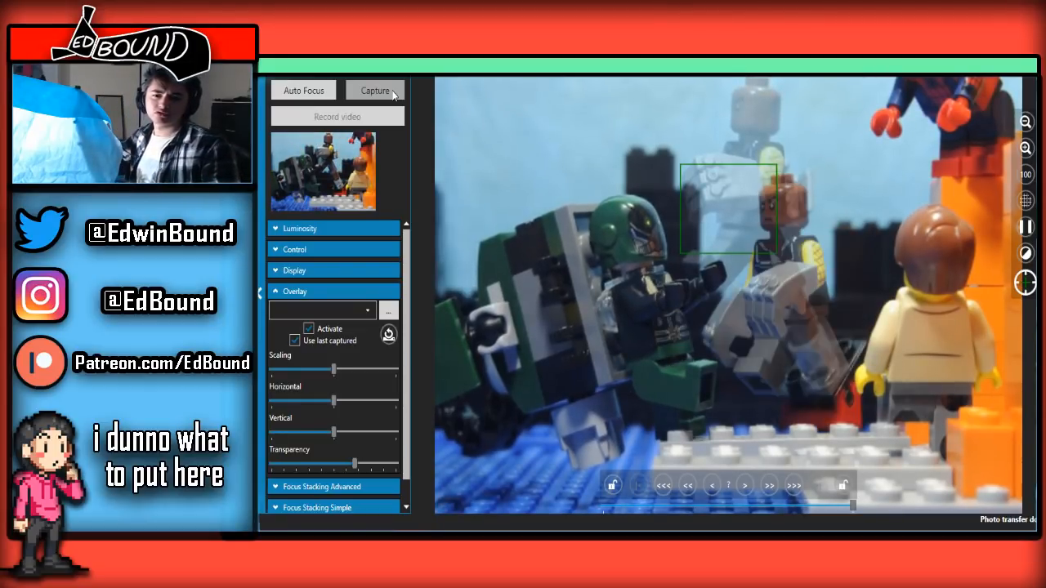
click(393, 95)
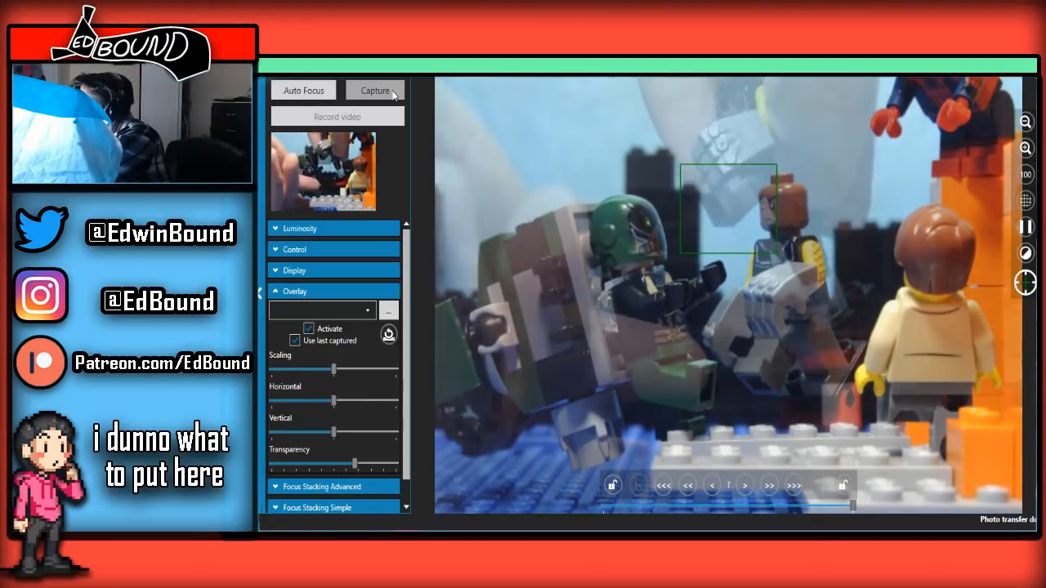
click(393, 95)
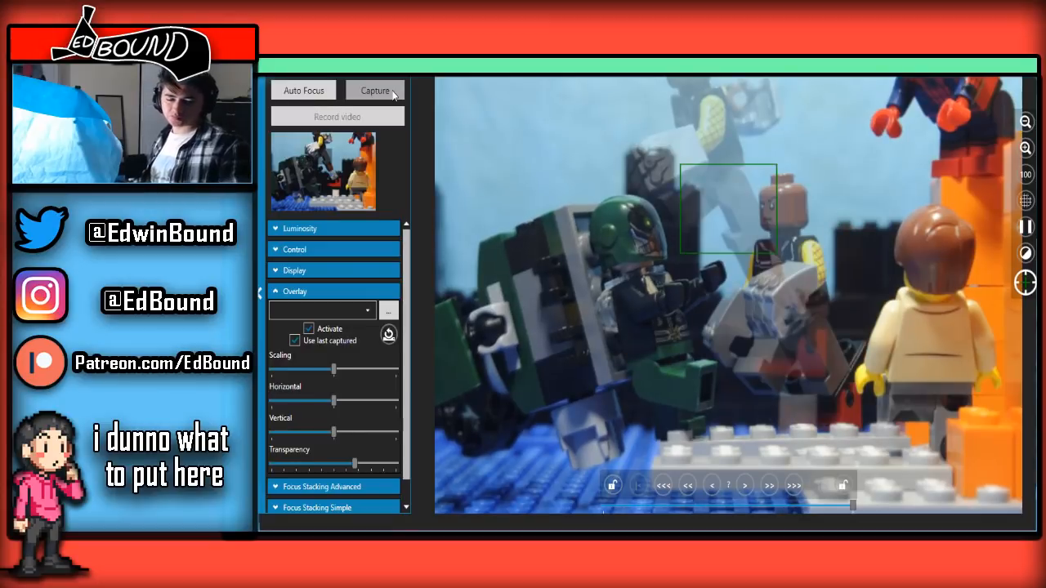
click(392, 95)
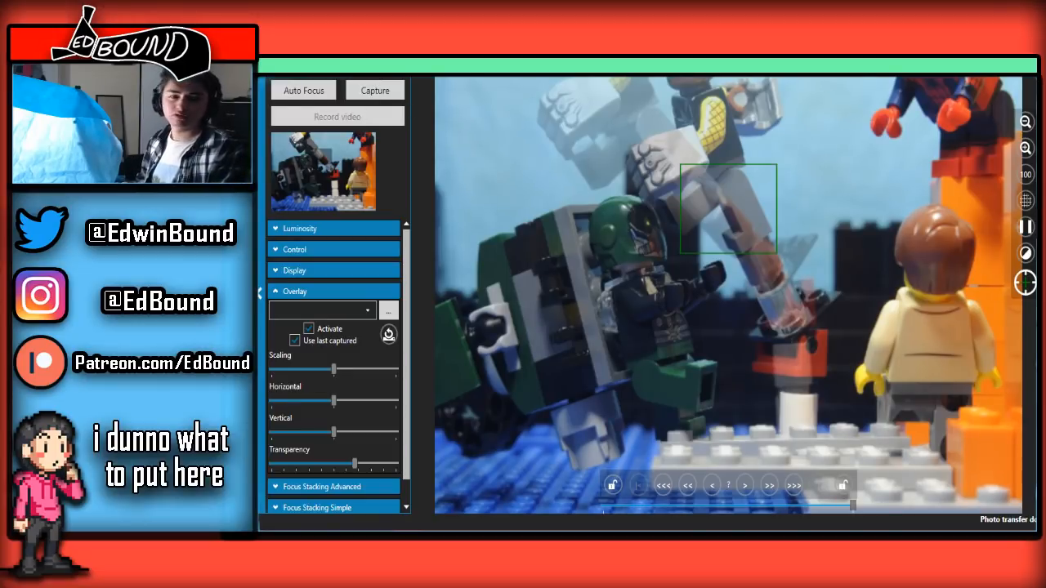
click(385, 94)
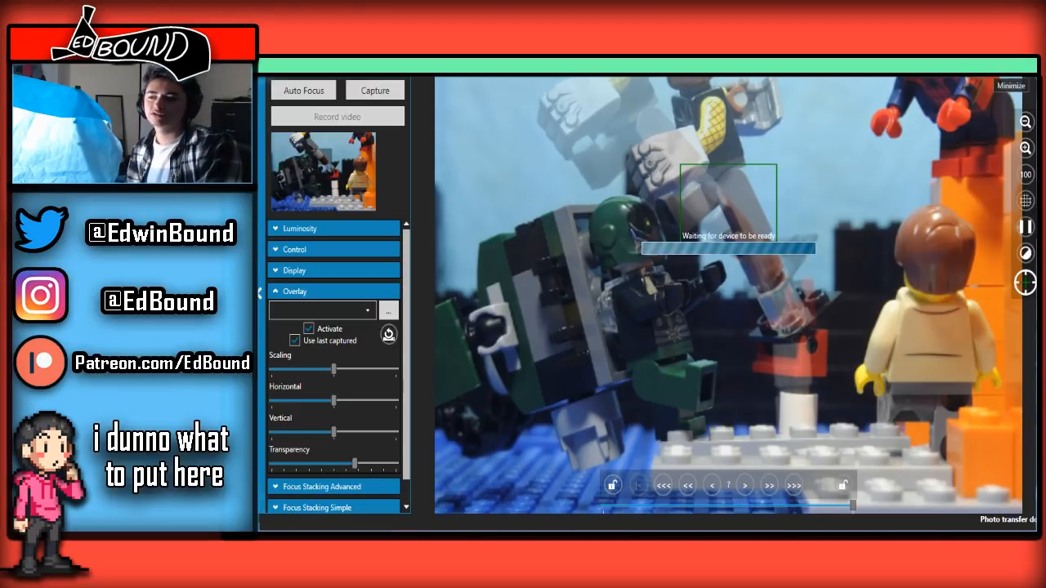
Check the newest leap frame in the main window, and return to the live view to capture the next position
click(998, 70)
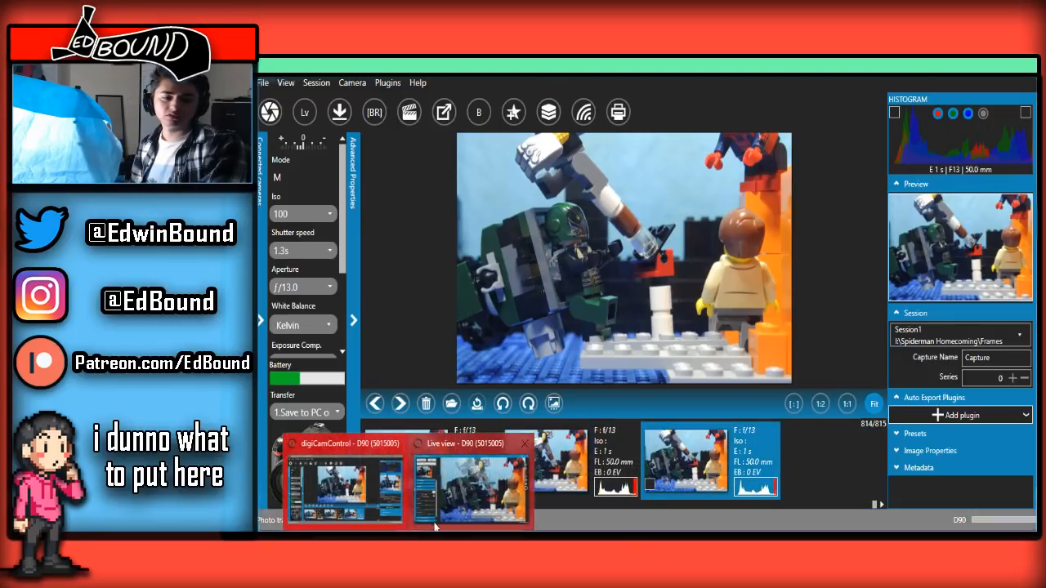
click(464, 525)
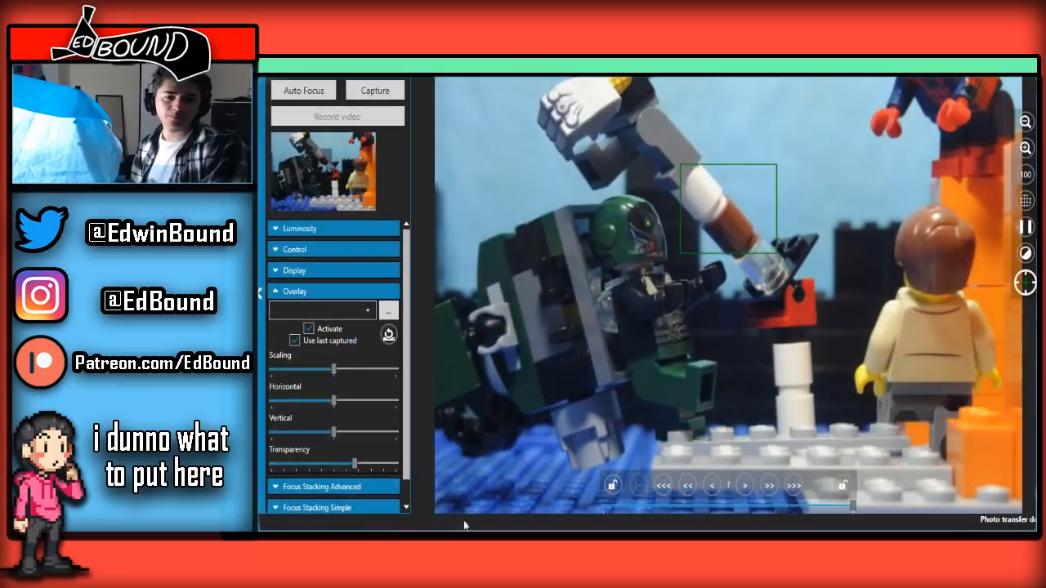
click(372, 91)
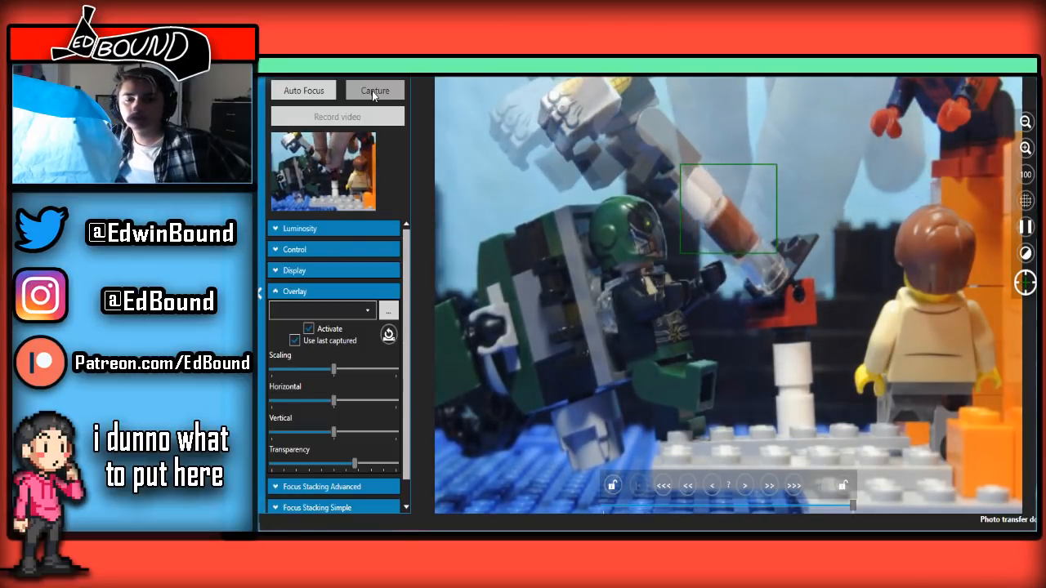
click(371, 91)
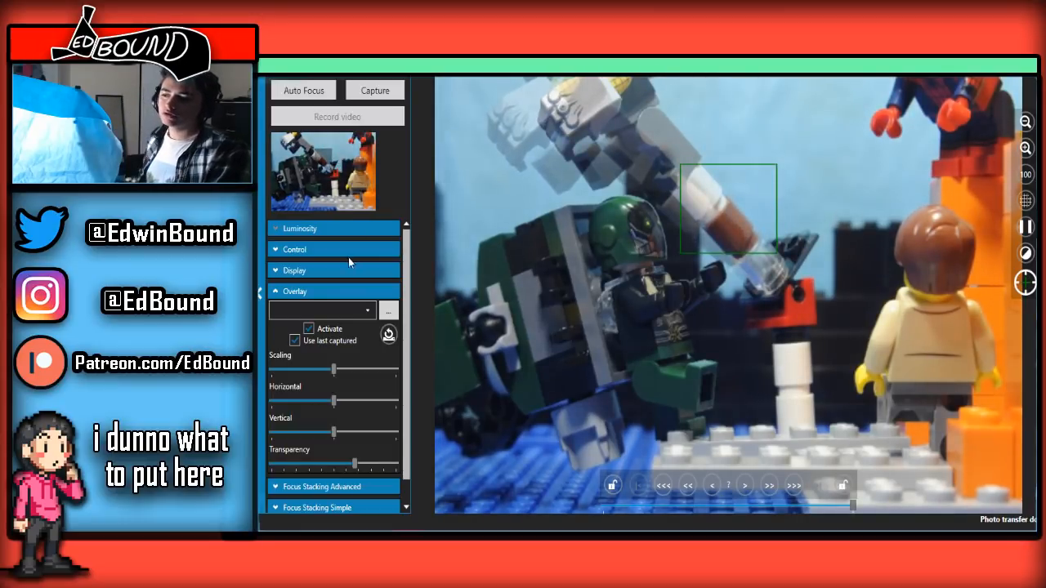
Lower the overlay transparency to just under half and capture the next frame of the gauntleted figure above the winged villain
drag(355, 463, 345, 384)
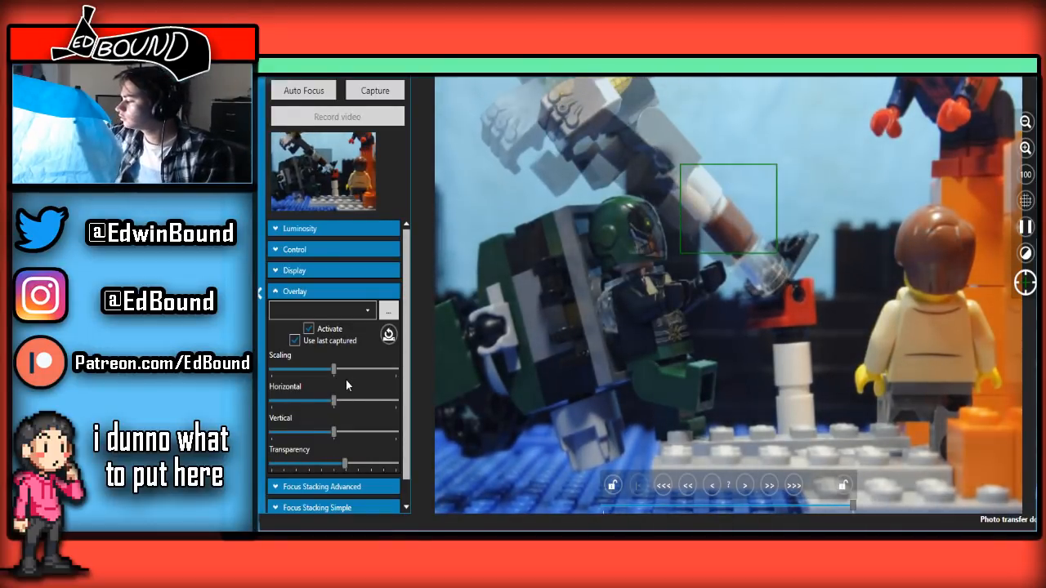
drag(346, 380, 353, 340)
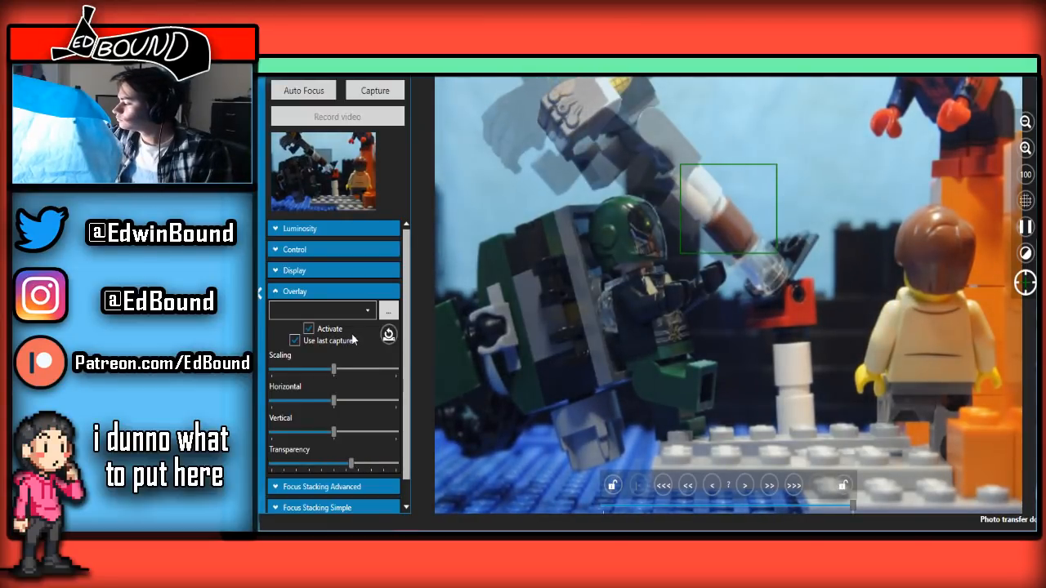
drag(353, 340, 333, 327)
click(376, 94)
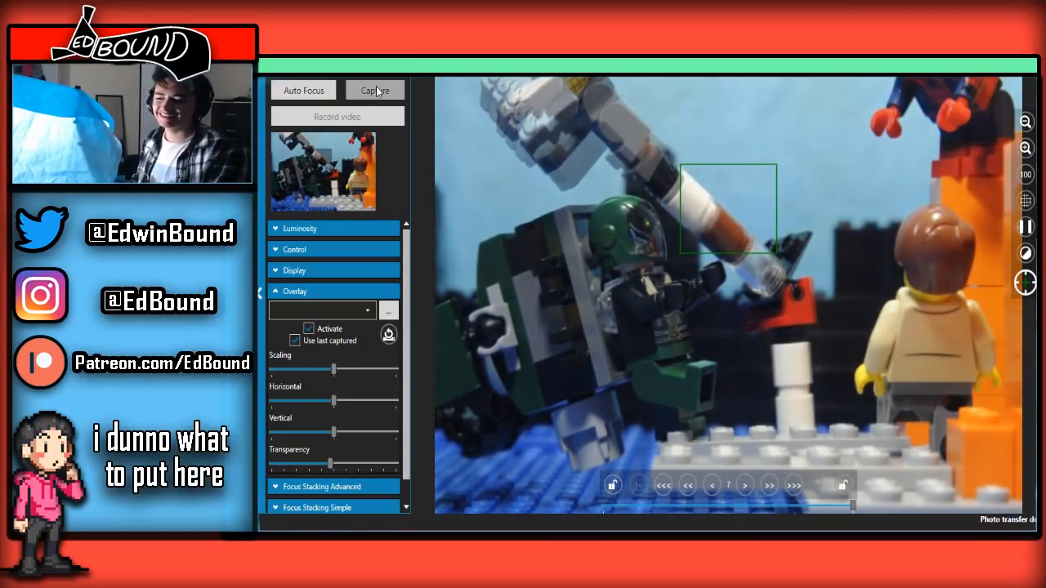
click(376, 90)
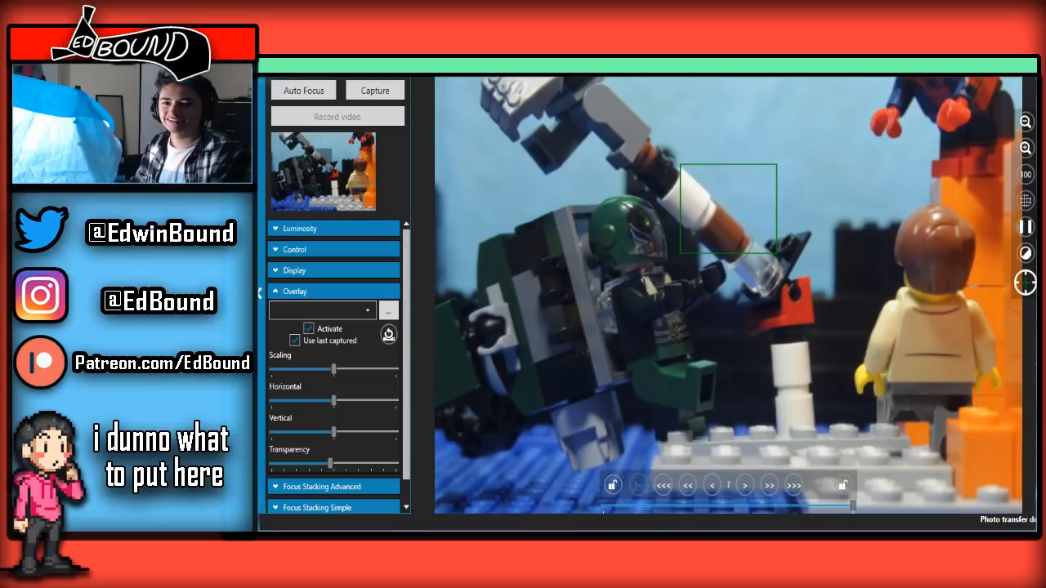
Compare the newest leap frames in the main window and delete the last one
click(983, 67)
click(442, 467)
click(548, 466)
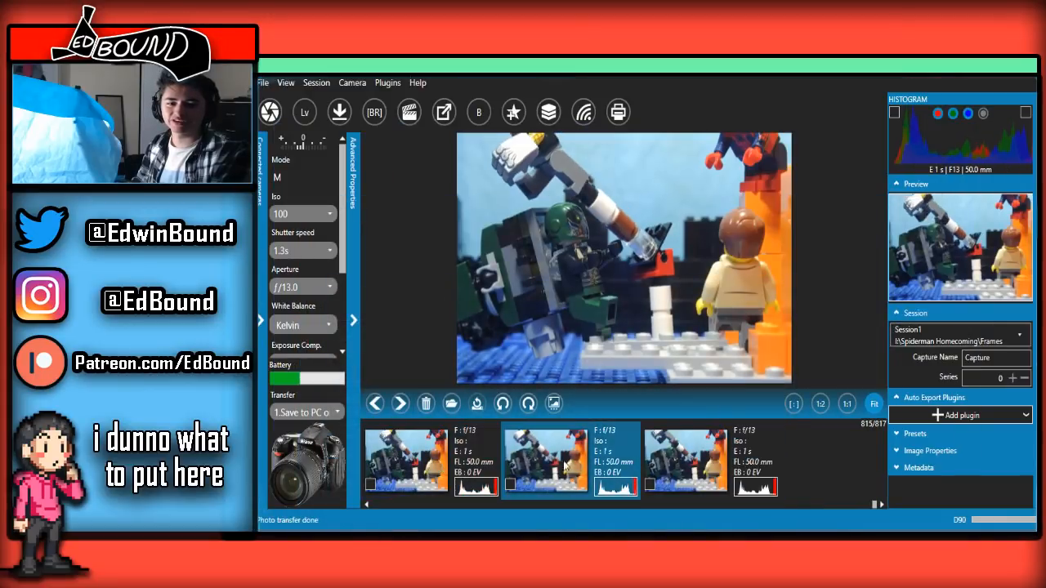
click(677, 470)
key(Delete)
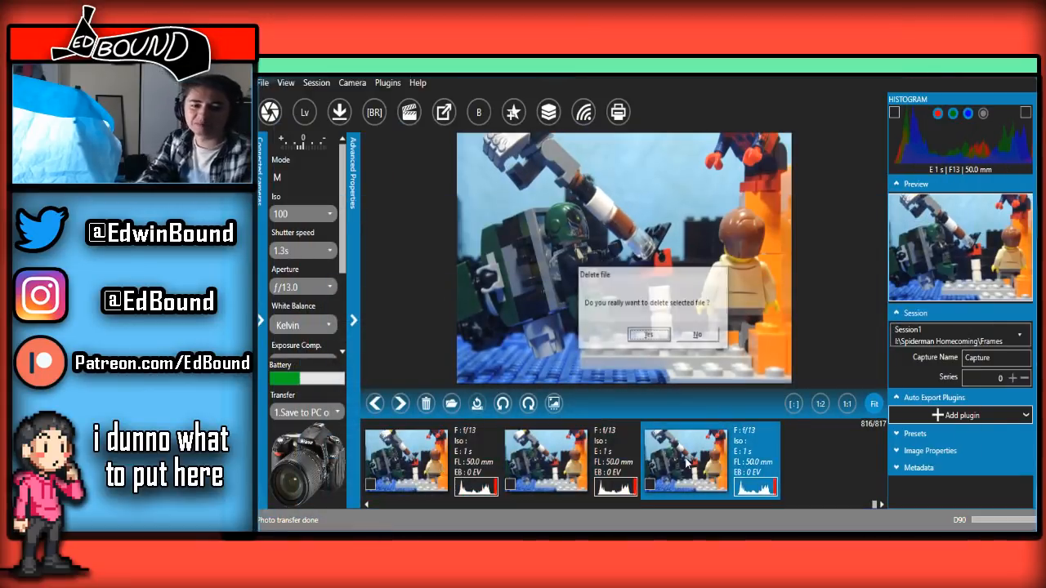
click(650, 342)
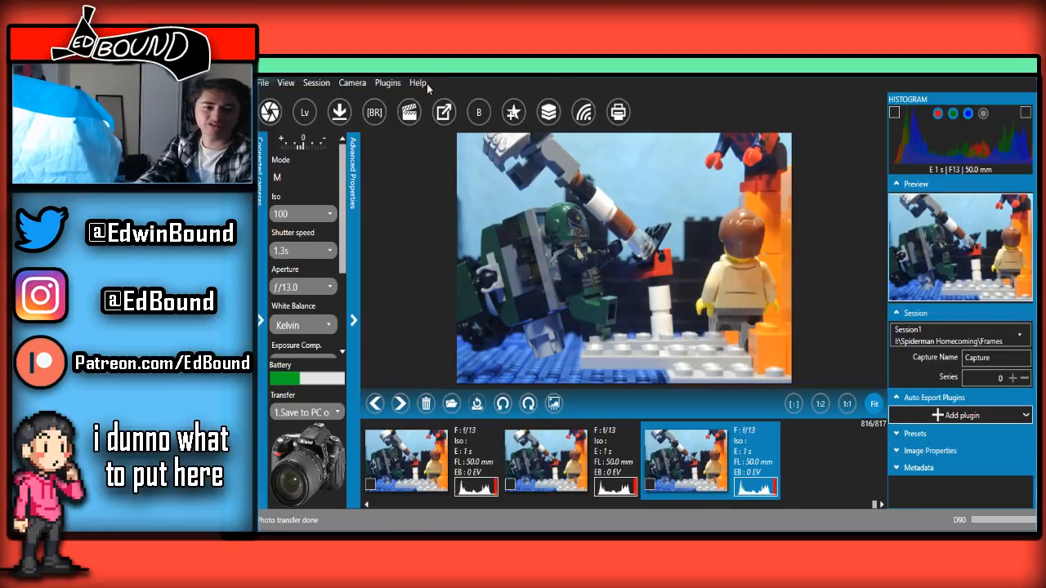
Lower the session's file name counter by one to match the deleted frame
click(325, 85)
click(331, 122)
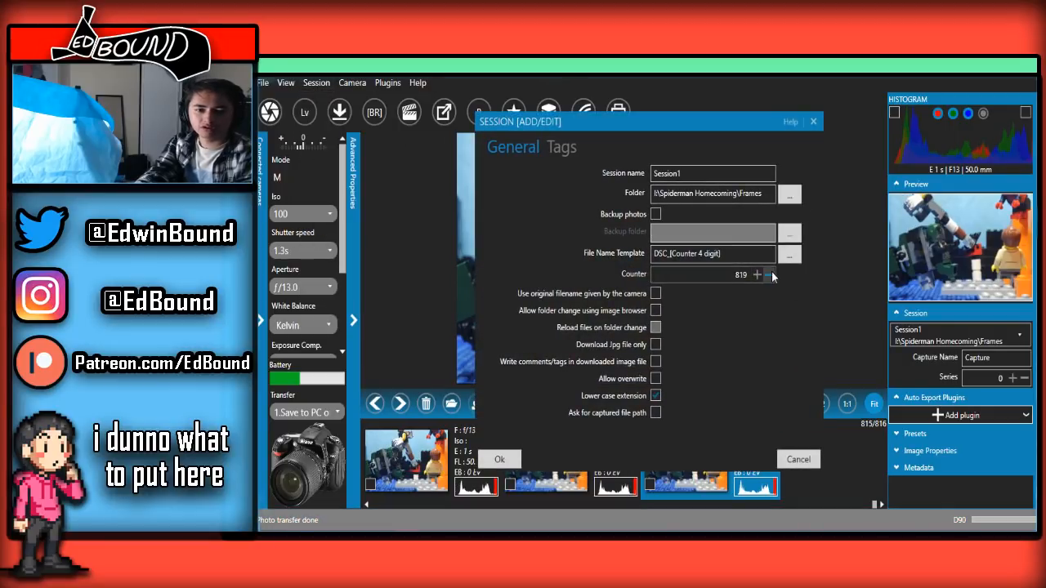
click(771, 276)
click(500, 461)
Return to the live view and capture the next frame of the gauntleted figure above the winged villain
click(419, 510)
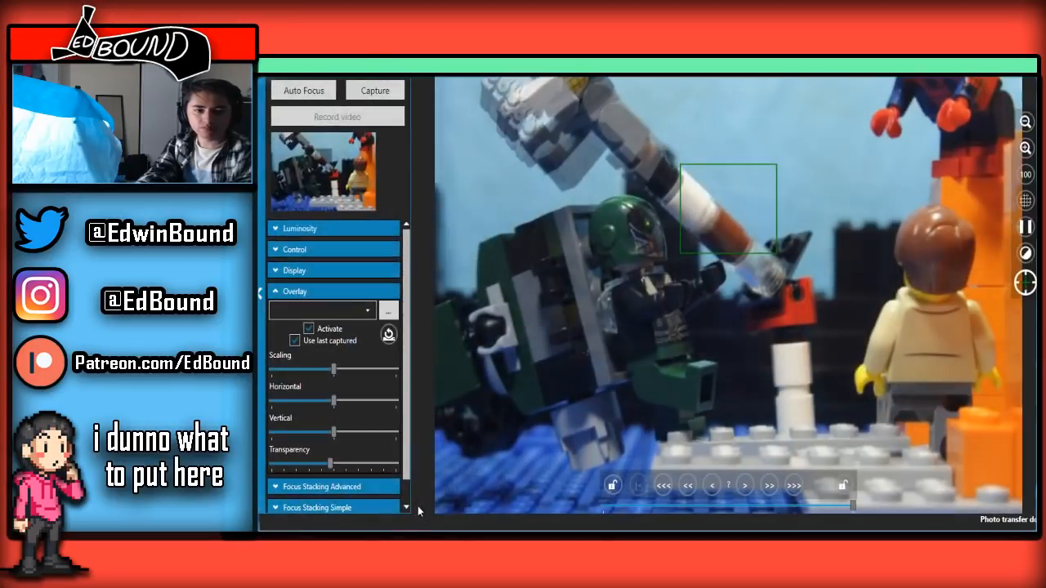
click(350, 92)
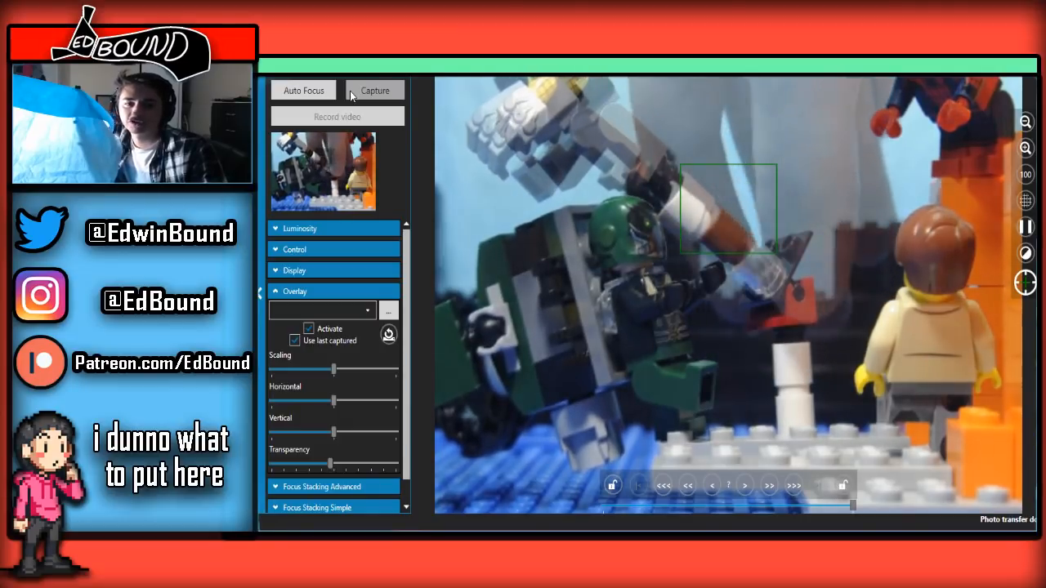
click(350, 91)
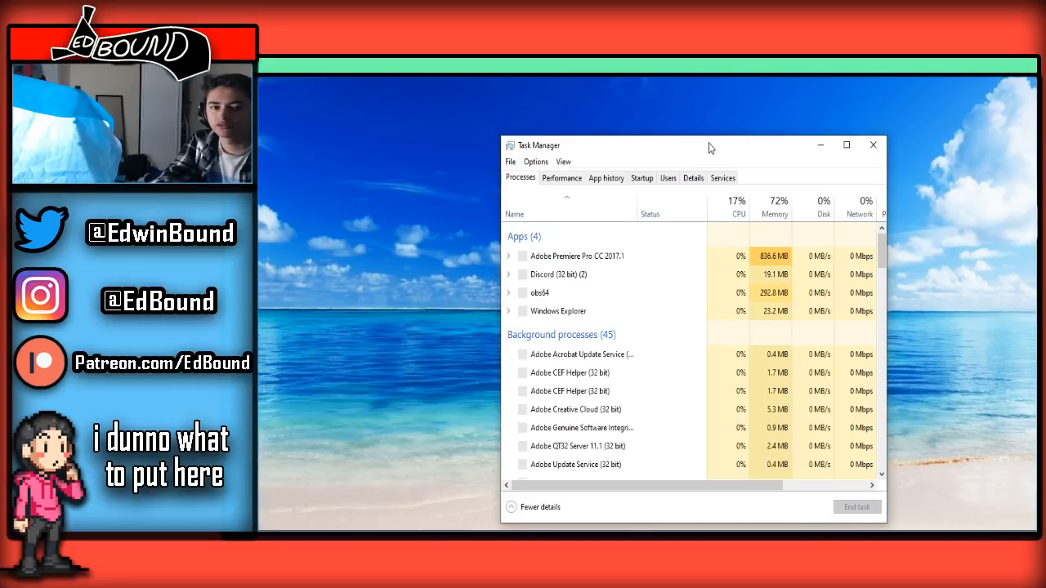
Move Task Manager off this screen, bring the reopened digiCamControl window onto it and maximize the window
drag(711, 148, 1036, 148)
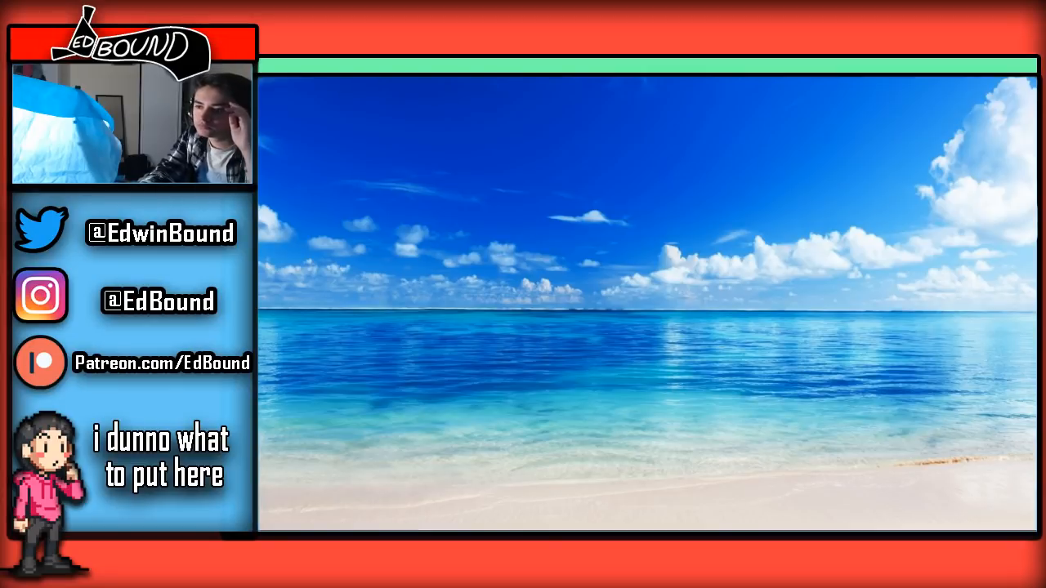
drag(1036, 225, 668, 131)
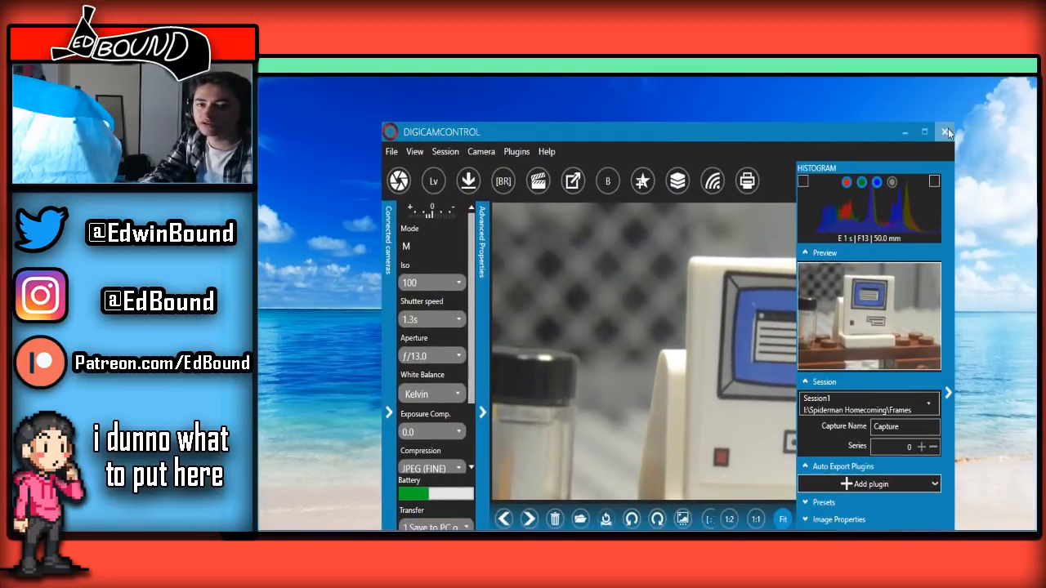
click(936, 130)
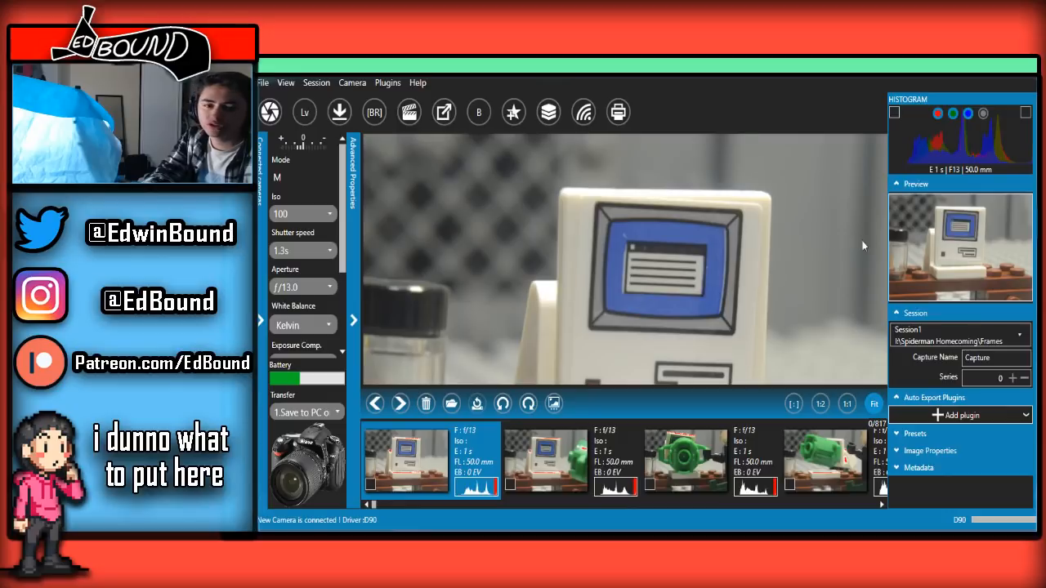
Go to the end of the captured frames and open the newest wide-shot frame of the leap
scroll(610, 289, down, 10)
scroll(610, 289, up, 4)
drag(375, 506, 675, 504)
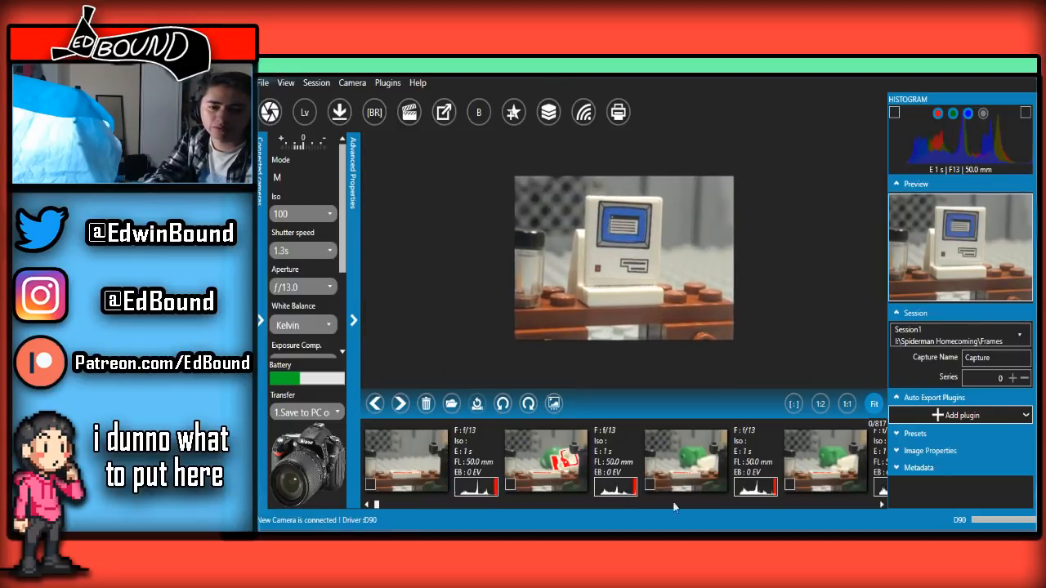
drag(908, 510, 927, 512)
click(695, 476)
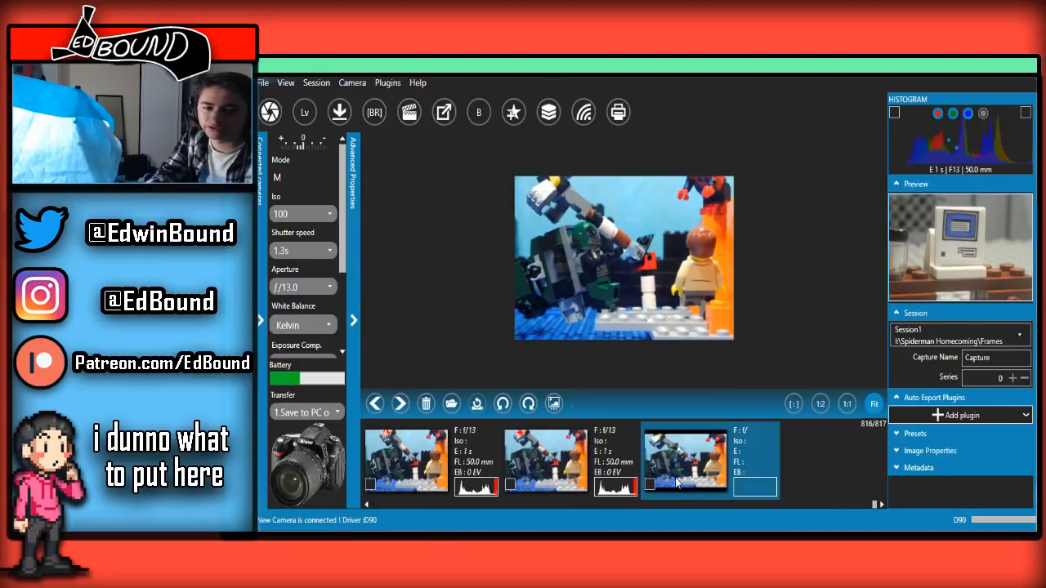
click(636, 475)
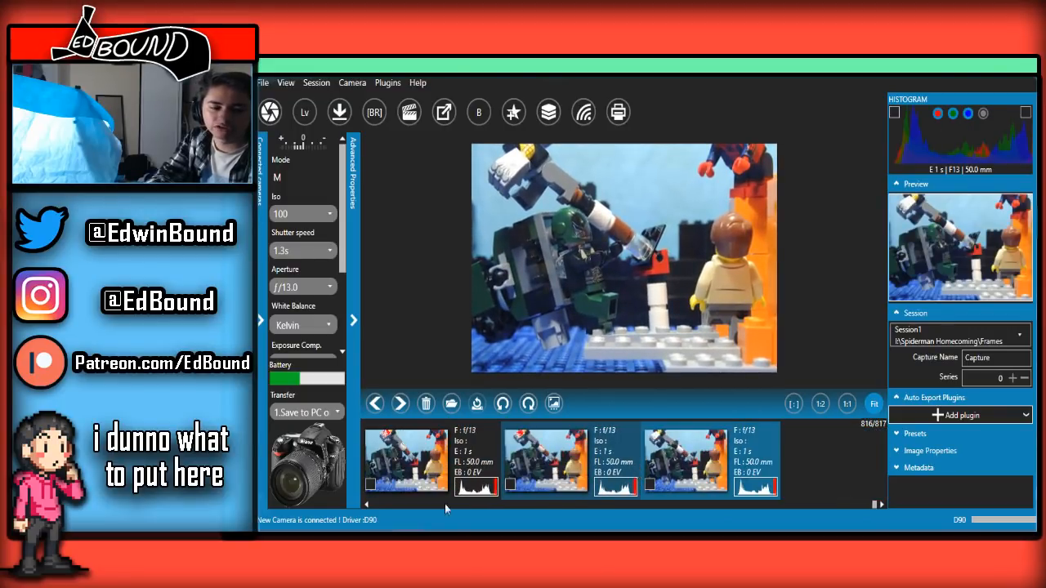
Open the live view, collapse the luminosity and control settings, and activate the overlay using the last captured frame
click(314, 119)
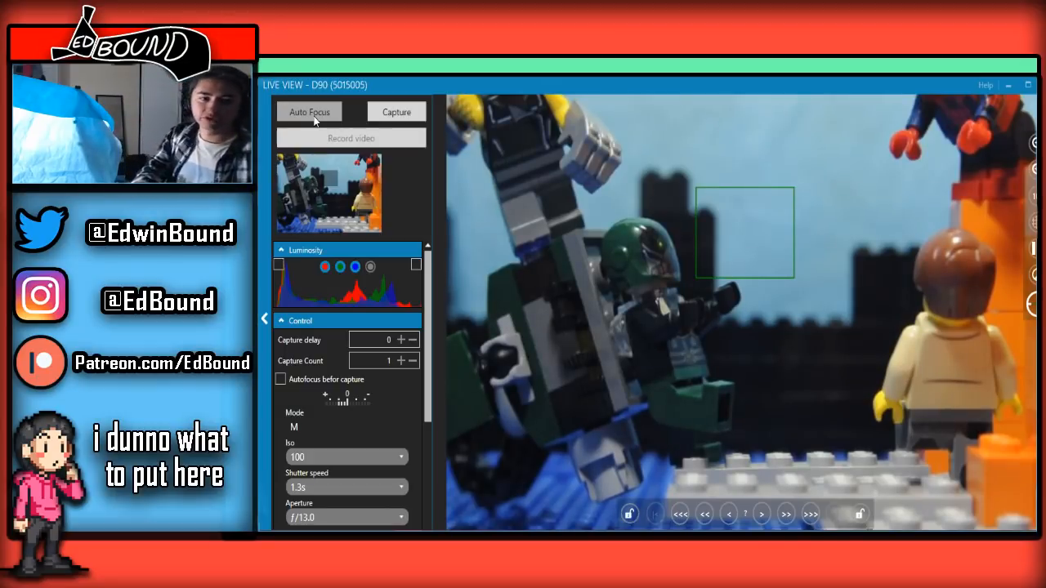
click(323, 252)
click(325, 270)
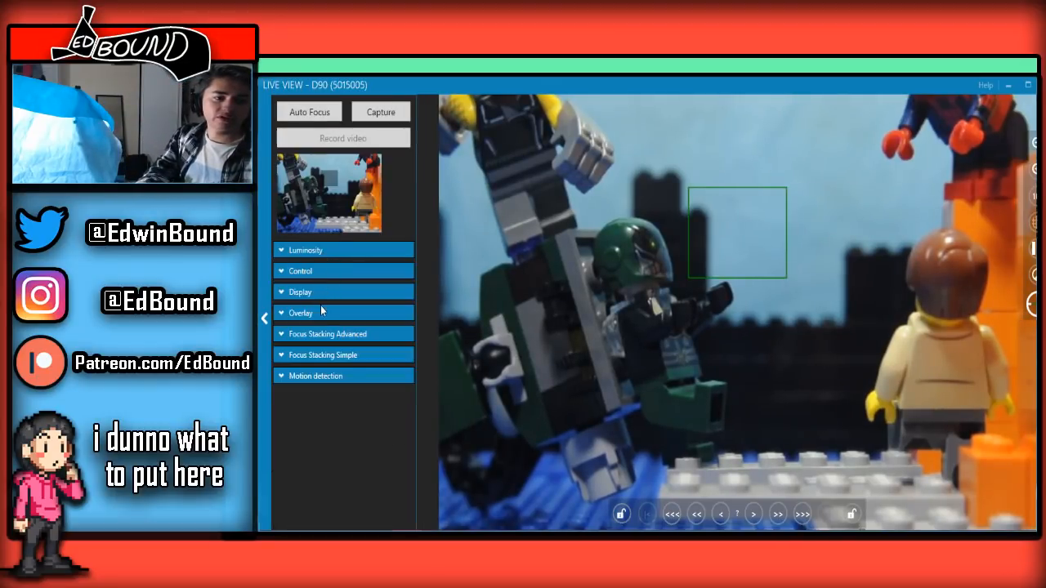
click(313, 314)
click(332, 353)
click(320, 364)
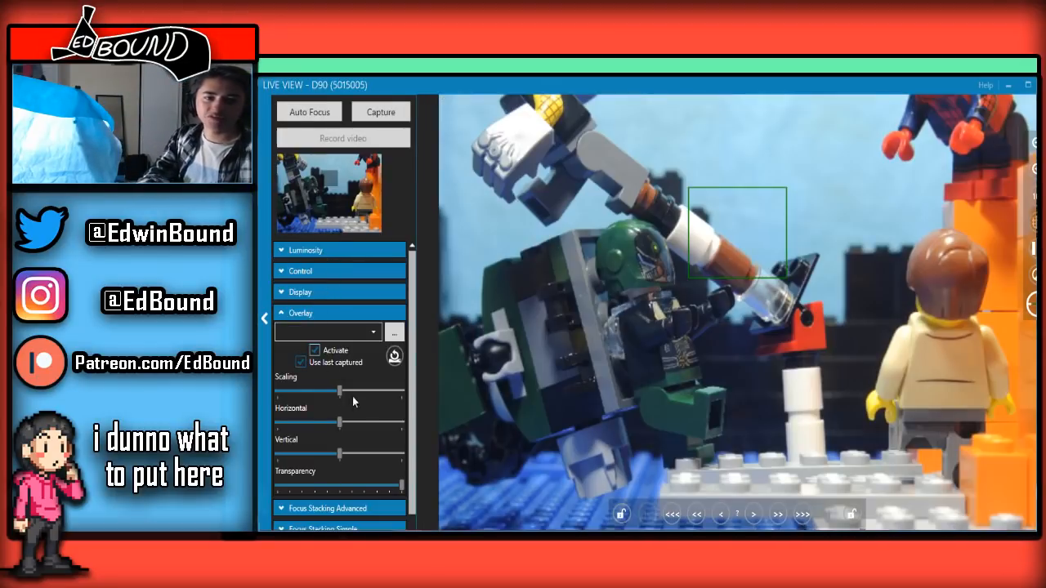
Reduce the overlay transparency to just under two-thirds, capture the next wide-shot frame and maximize the live view window
drag(401, 485, 354, 474)
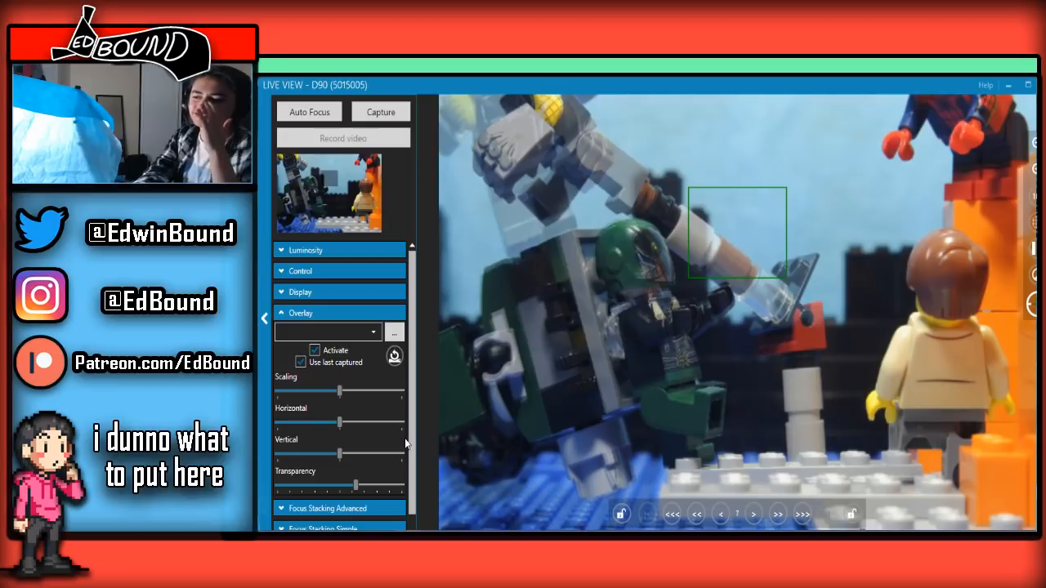
click(388, 114)
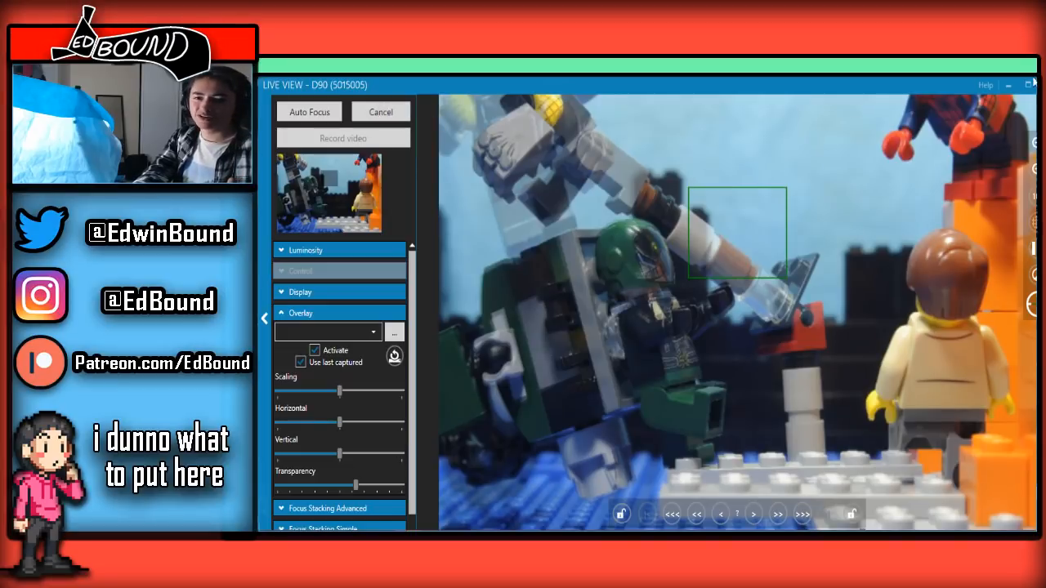
click(1029, 86)
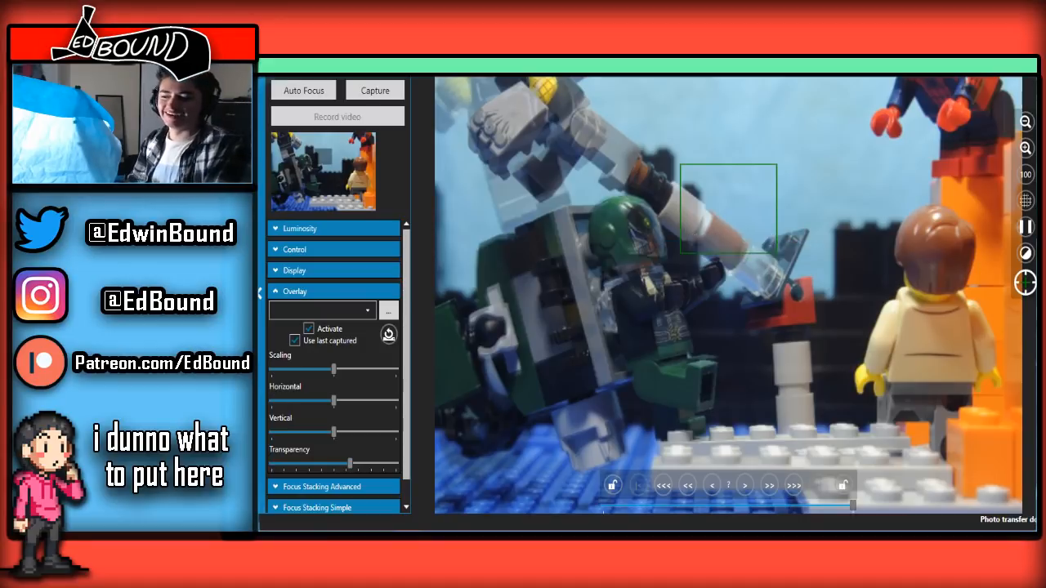
Compare the latest captured wide-shot frames and capture the next frame of the gauntleted figure from the live view
key(alt+Tab)
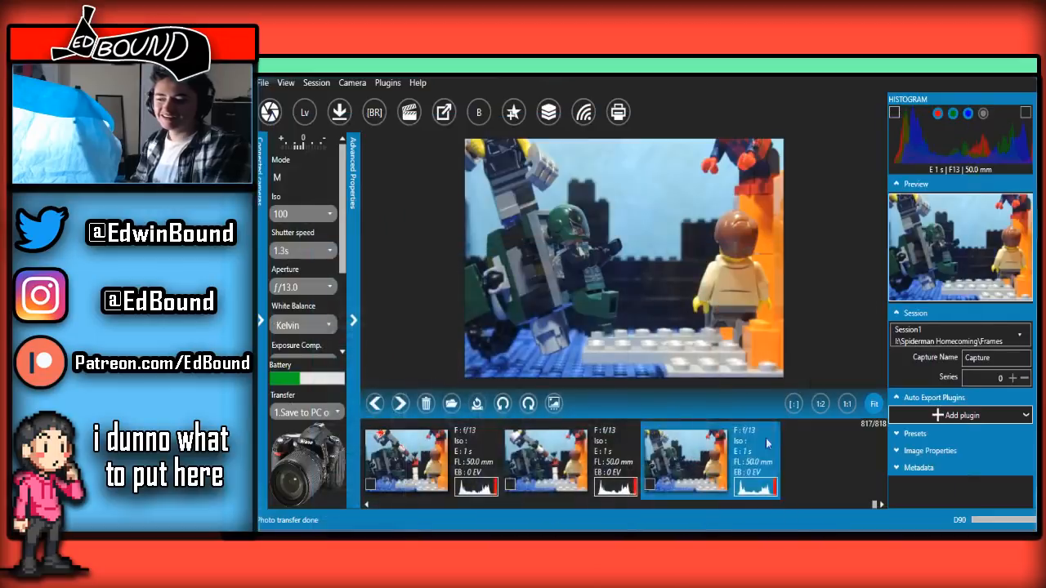
scroll(662, 468, up, 3)
scroll(661, 468, down, 3)
scroll(661, 468, up, 3)
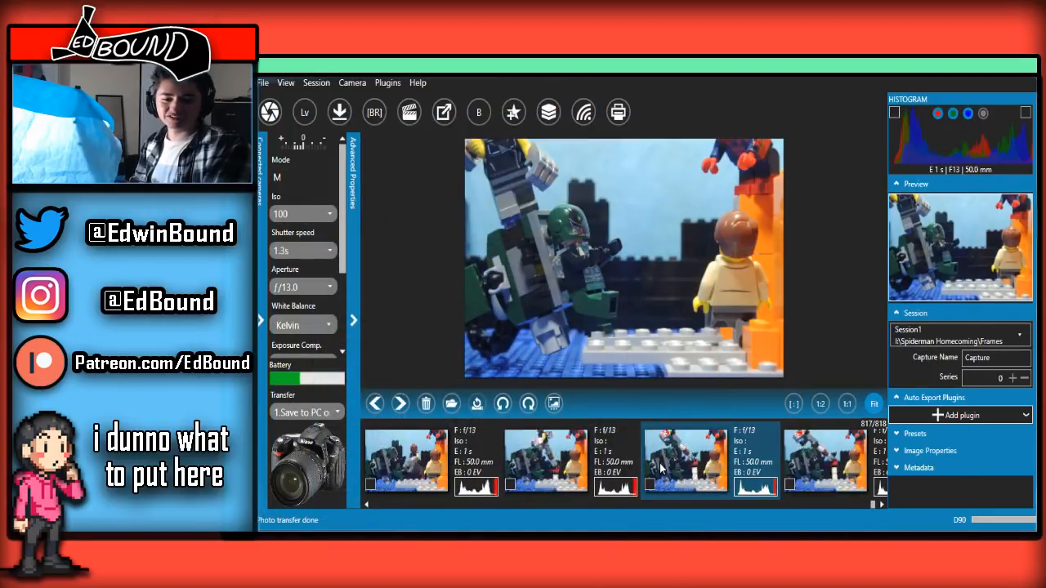
scroll(653, 473, down, 3)
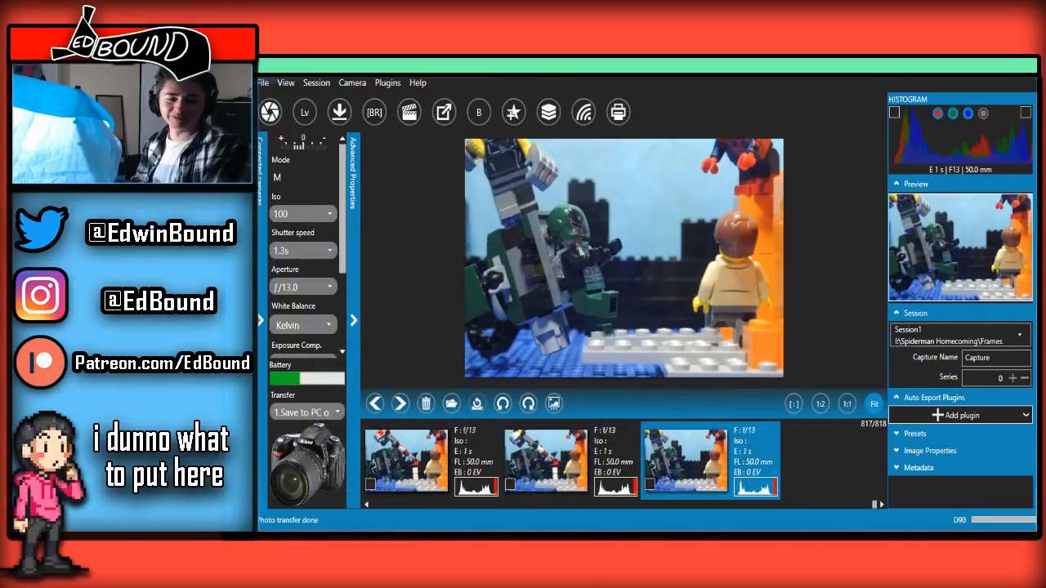
key(alt+Tab)
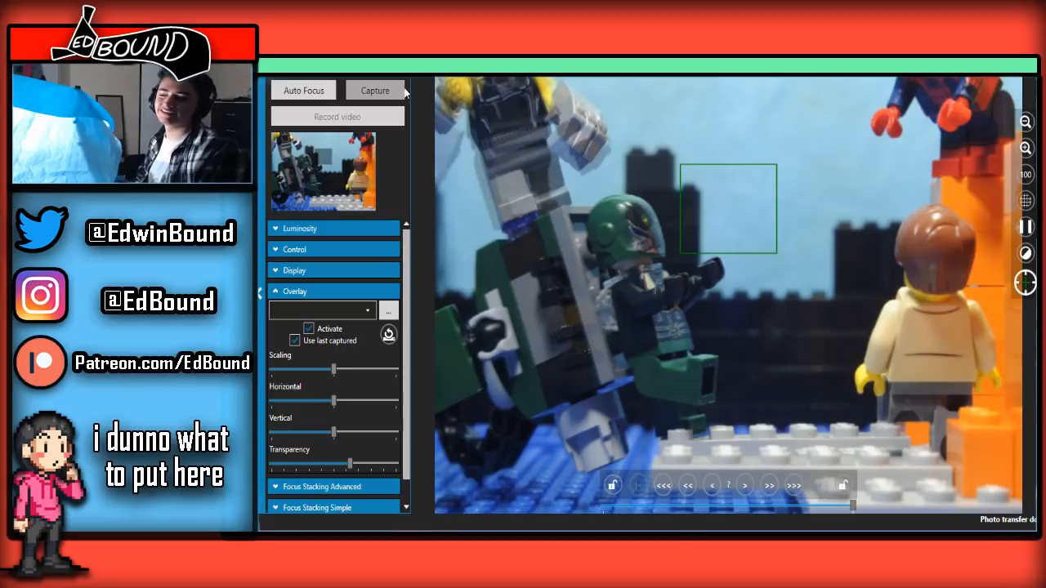
click(403, 92)
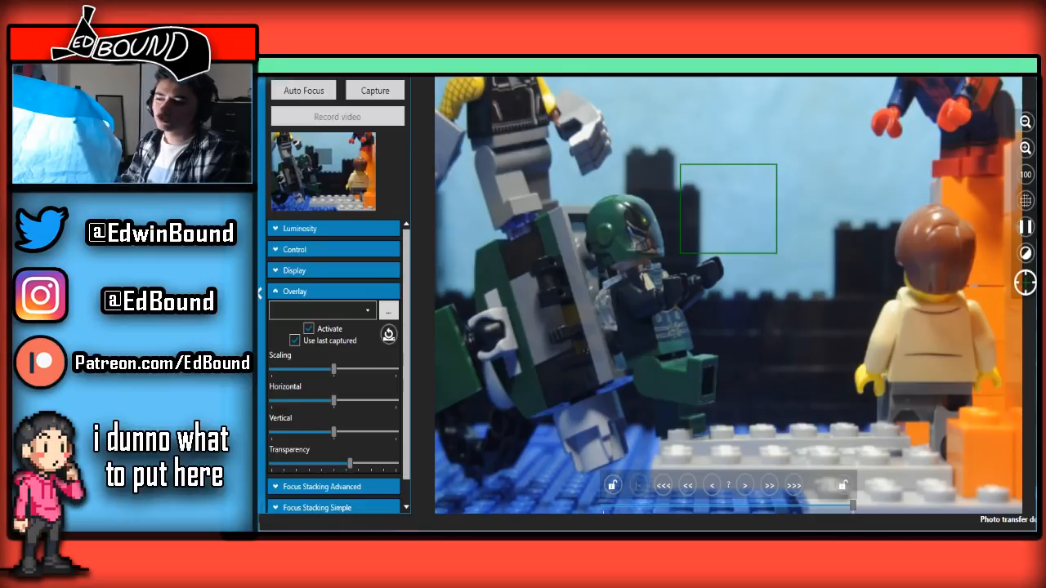
Check the new frame against the preceding ones, return to the live view and capture the figure's next pose with both gauntlets visible
click(1003, 68)
scroll(559, 483, up, 3)
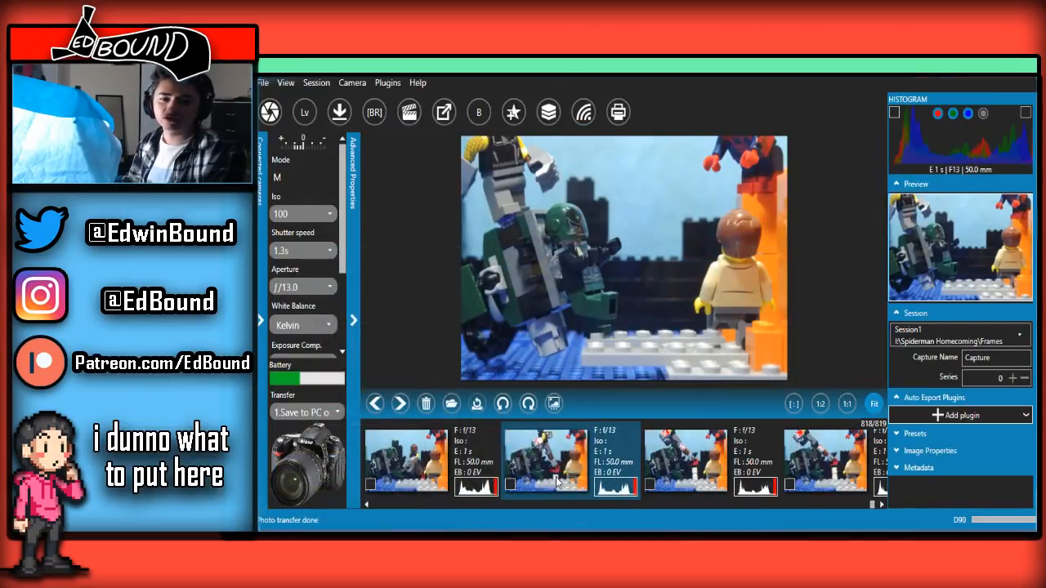
scroll(558, 483, down, 3)
scroll(558, 483, up, 3)
scroll(557, 483, down, 3)
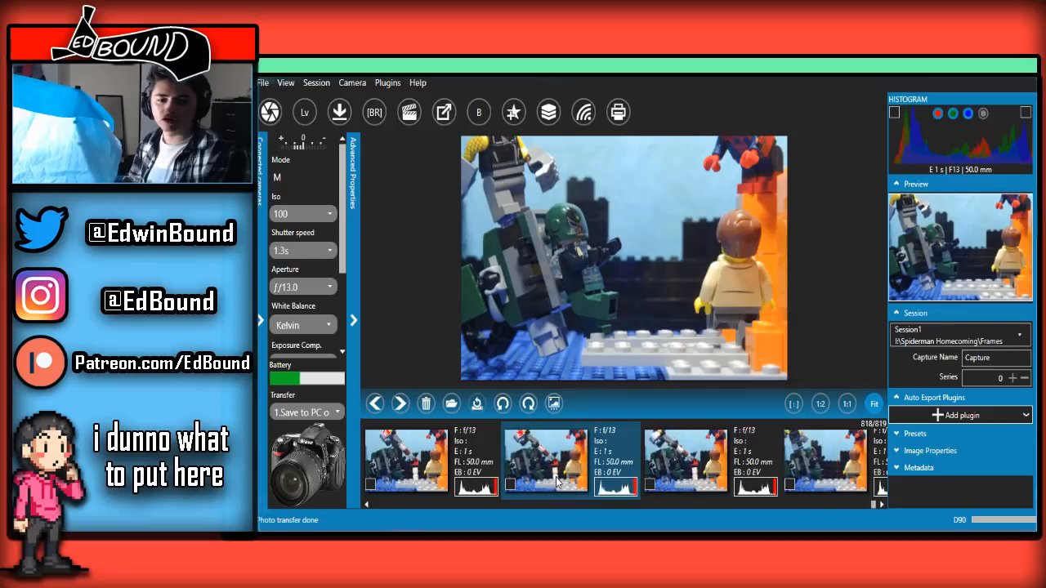
click(410, 541)
click(489, 521)
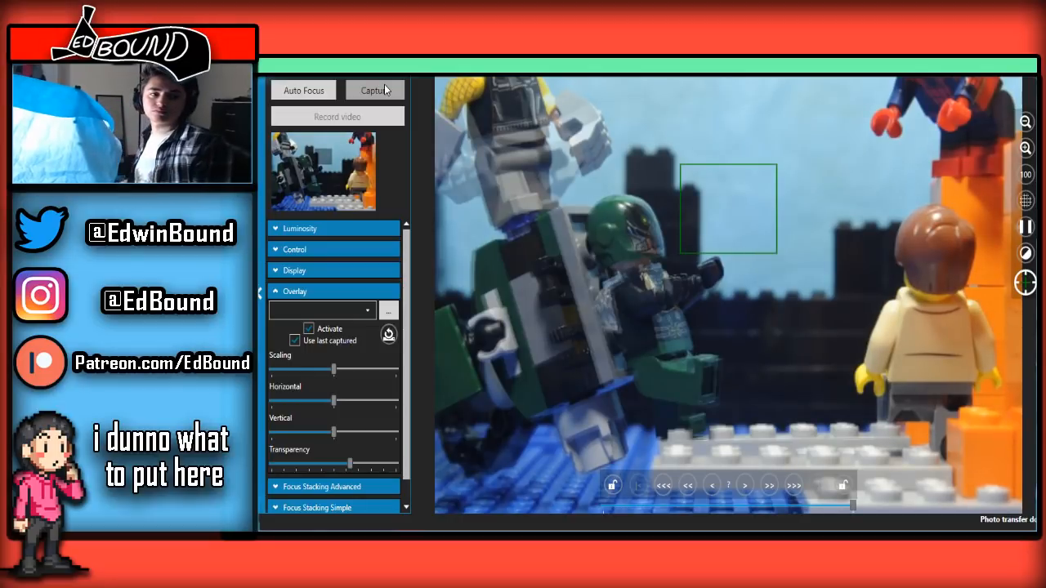
click(385, 84)
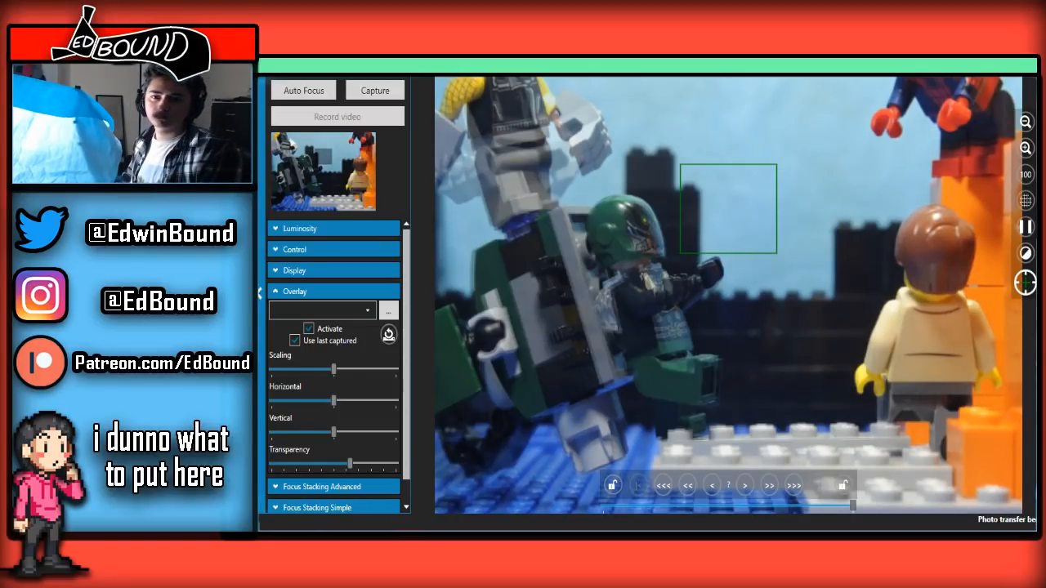
Run back and forth through the captured frames of the leap to examine the motion
key(alt+Tab)
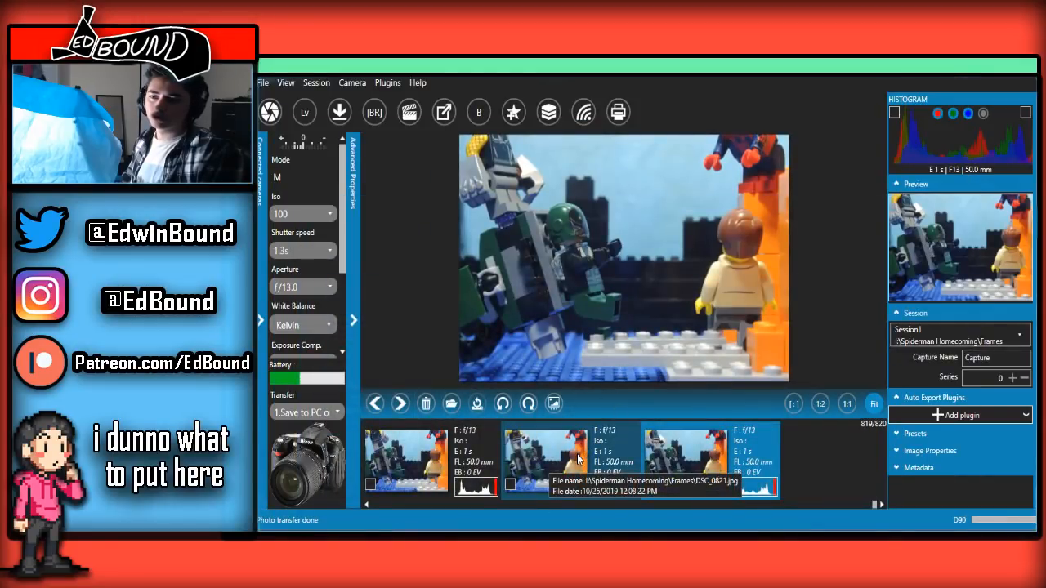
scroll(578, 459, up, 5)
scroll(578, 459, down, 5)
scroll(578, 459, up, 5)
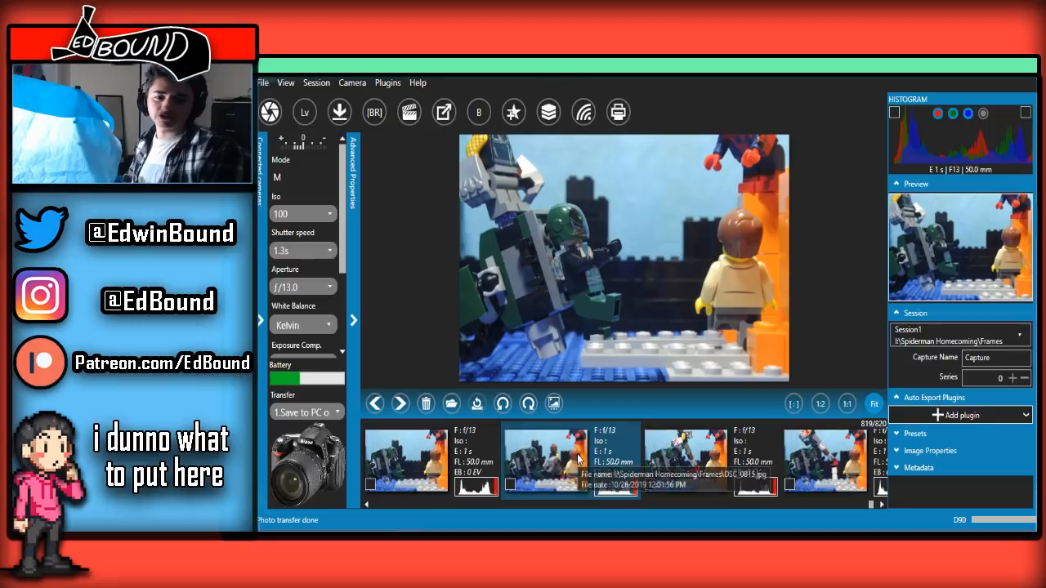
scroll(578, 459, up, 3)
scroll(578, 459, down, 5)
scroll(578, 459, up, 3)
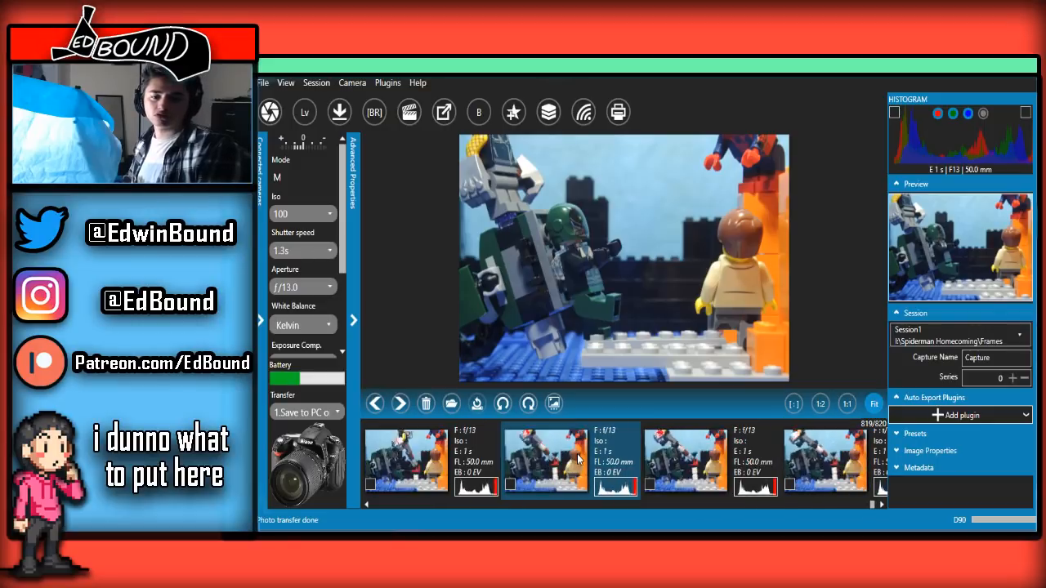
scroll(578, 459, down, 3)
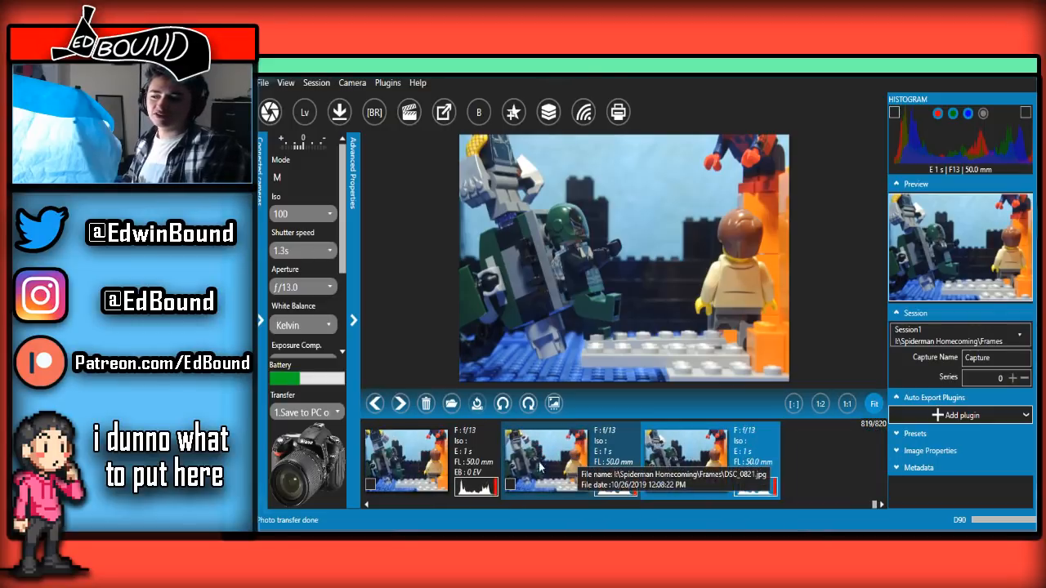
Switch back to the live view and capture the next small shift of the gauntleted figure's arms
mouse_move(408, 530)
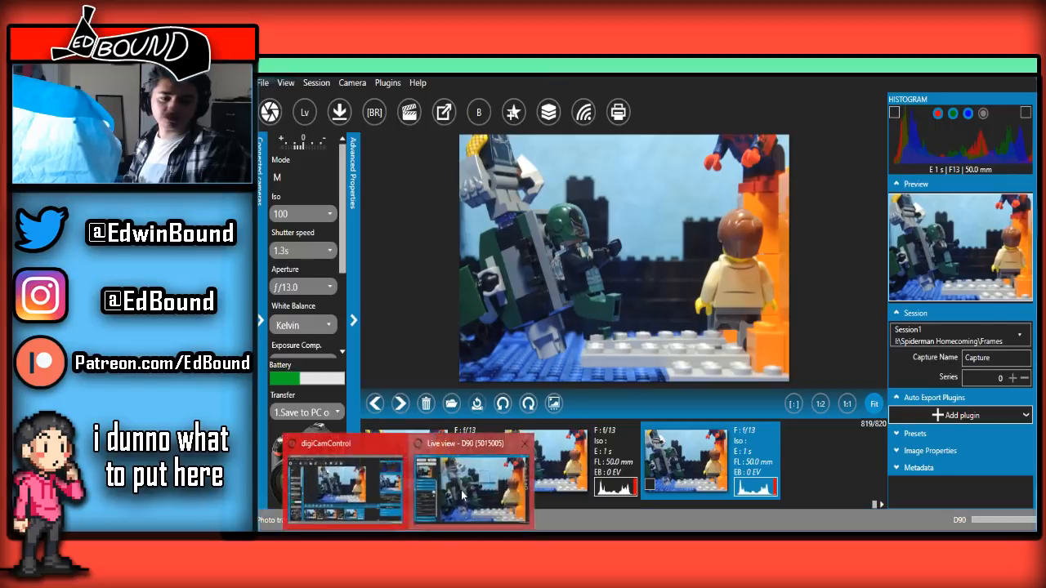
click(477, 487)
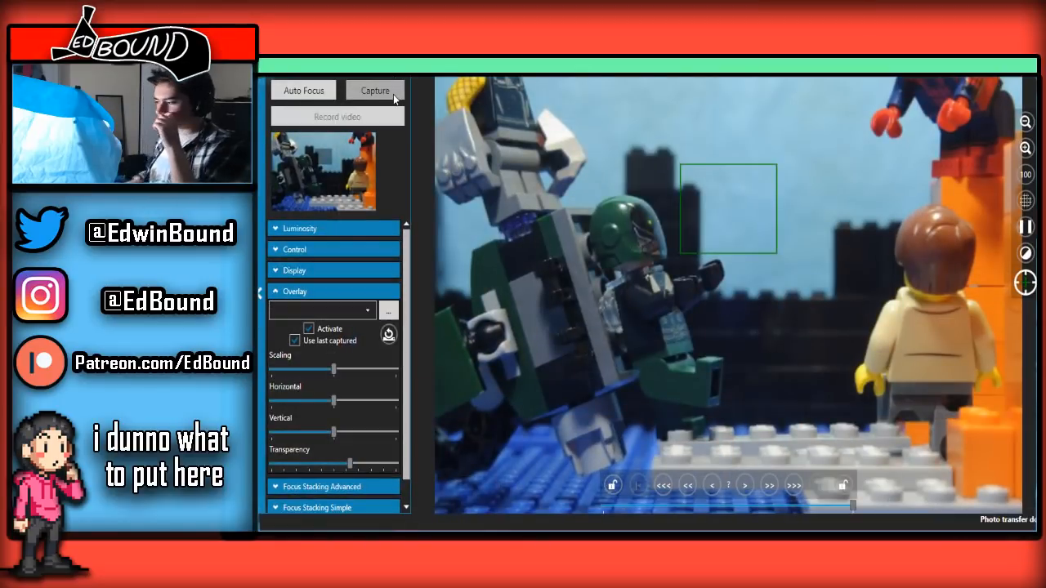
click(393, 94)
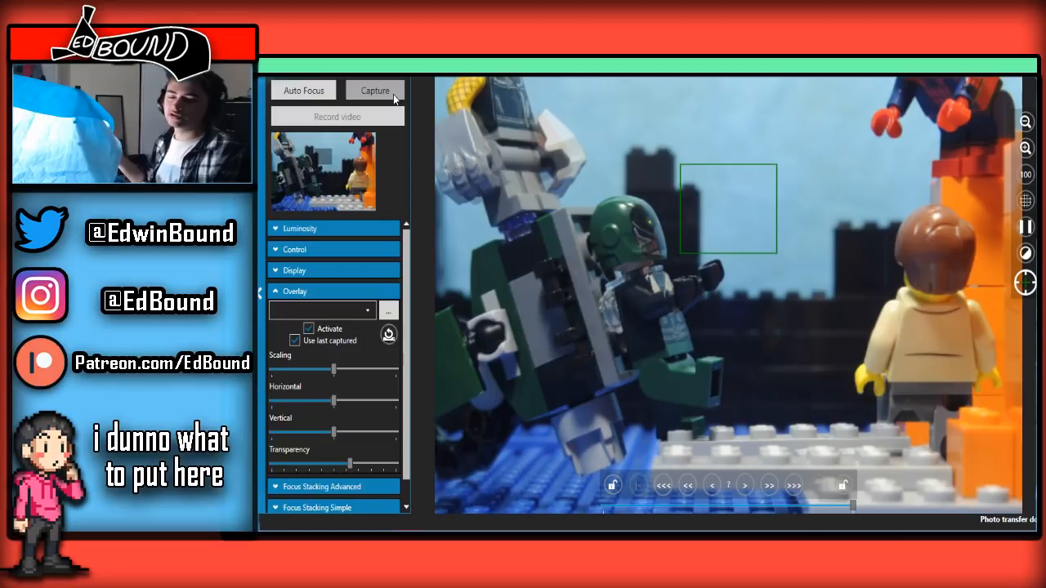
click(393, 94)
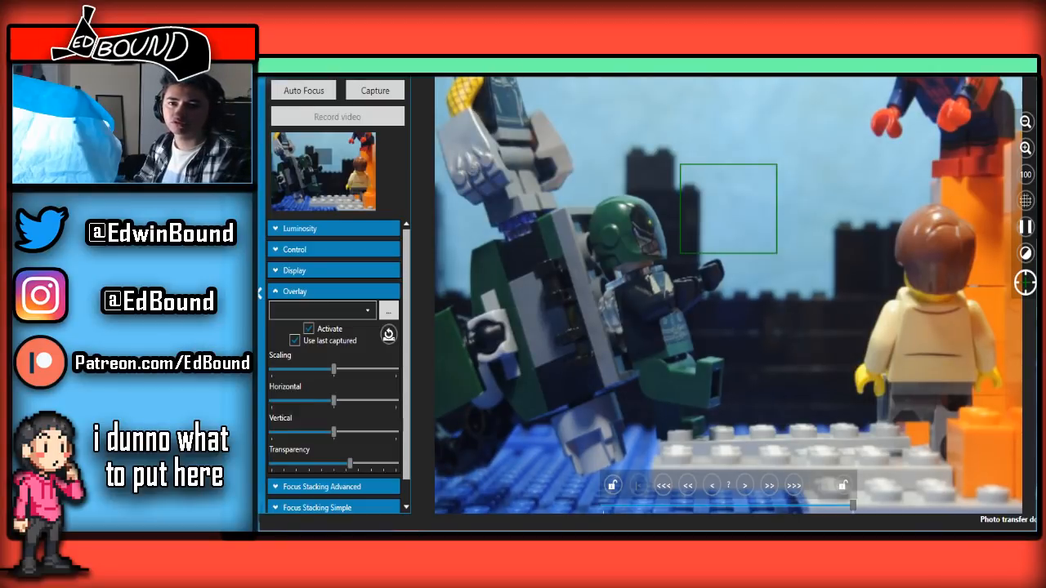
Flip repeatedly between the last few wide-shot frames to examine how the gauntleted figure's newest pose plays
key(alt+Tab)
click(505, 460)
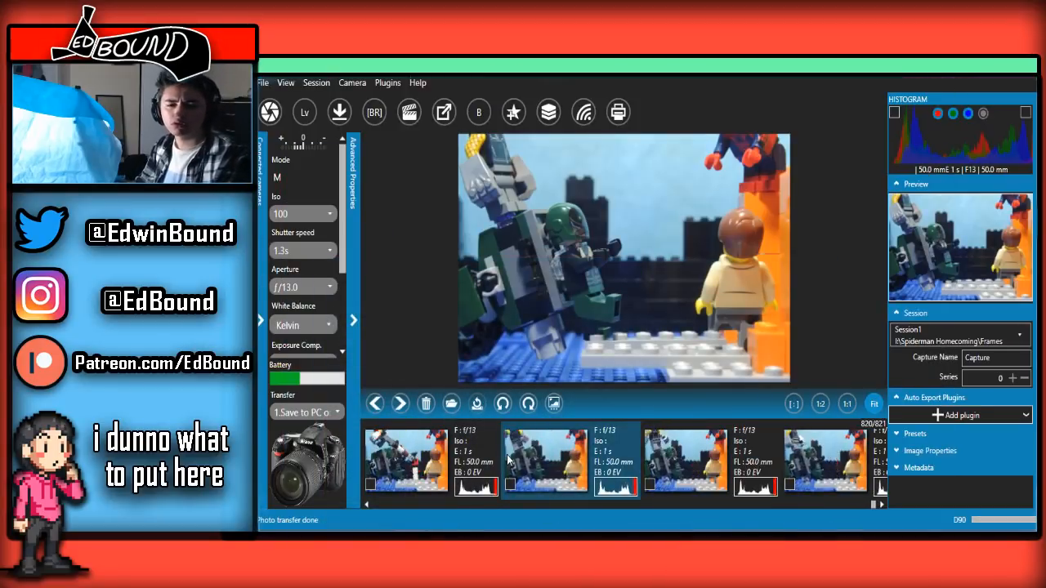
key(Left)
key(Left)
key(Right)
key(Right)
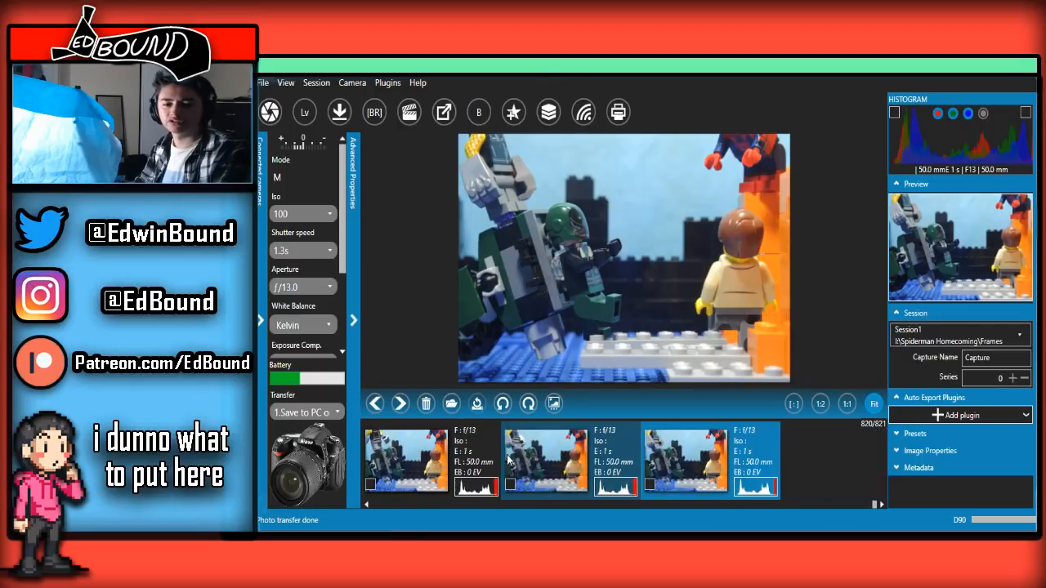
key(Left)
key(Left)
key(Left)
key(Right)
key(Right)
key(Right)
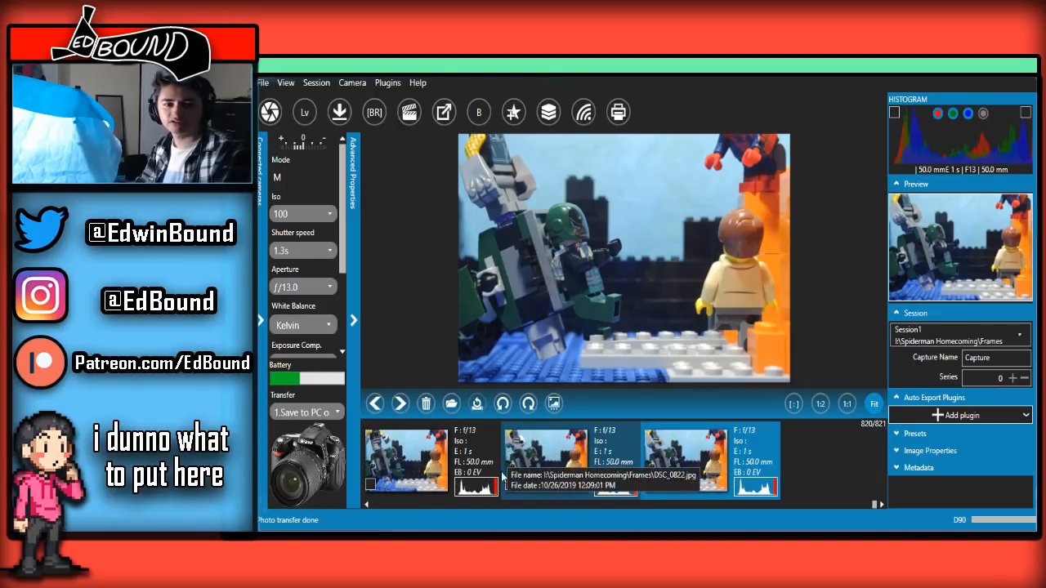
Return to the live view and capture one more wide-shot frame of the gauntleted figure beside the green-helmeted one
click(453, 485)
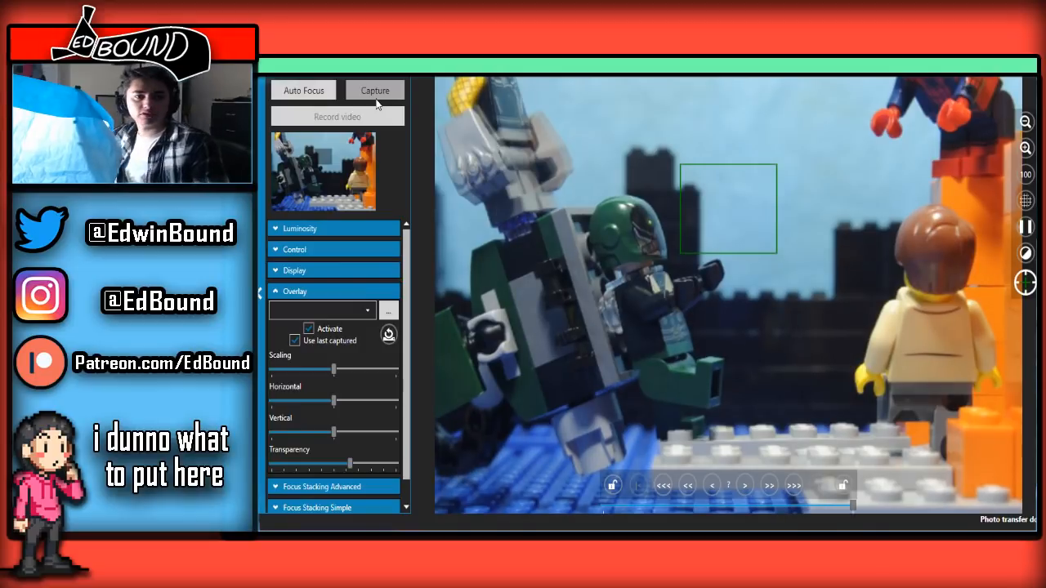
click(376, 99)
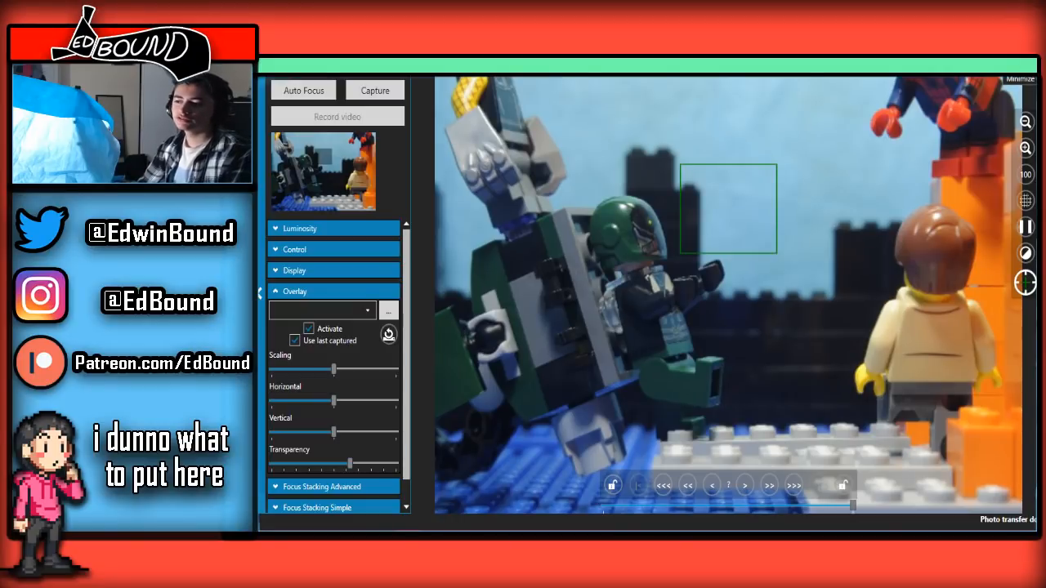
Play the whole leap back and forth in the captured frames, ending on the newest one, to examine its movement
click(1005, 67)
click(616, 450)
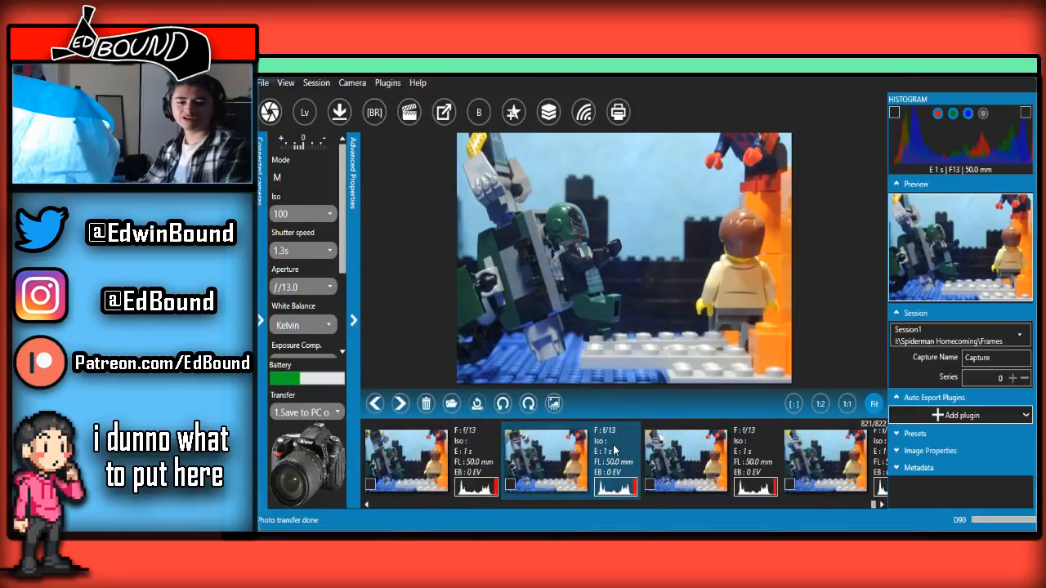
key(Right)
key(Right)
key(Right)
key(Right)
key(Right)
key(Right)
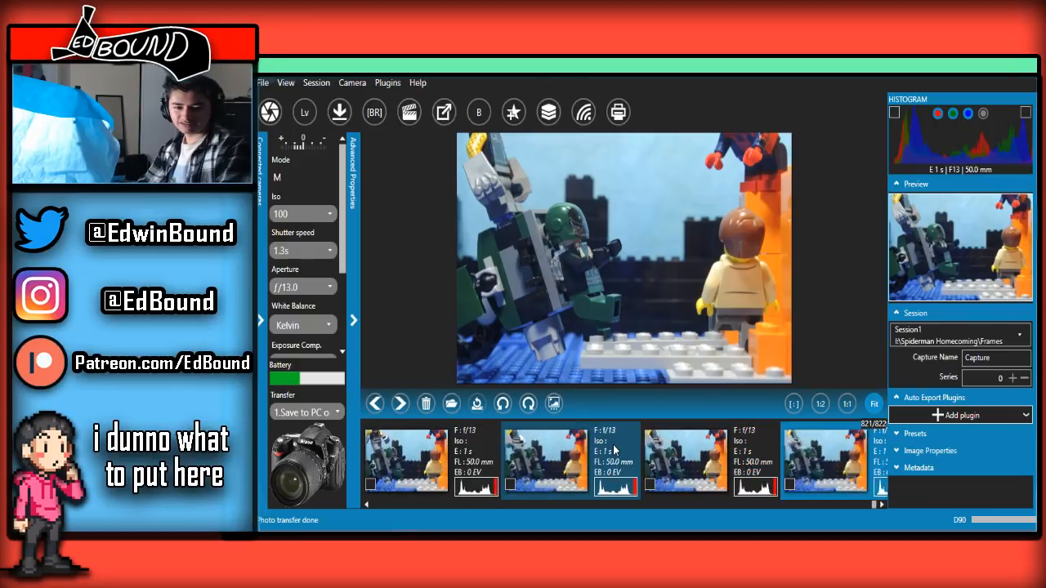
key(Left)
key(Left)
key(Left)
key(Left)
key(Left)
key(Left)
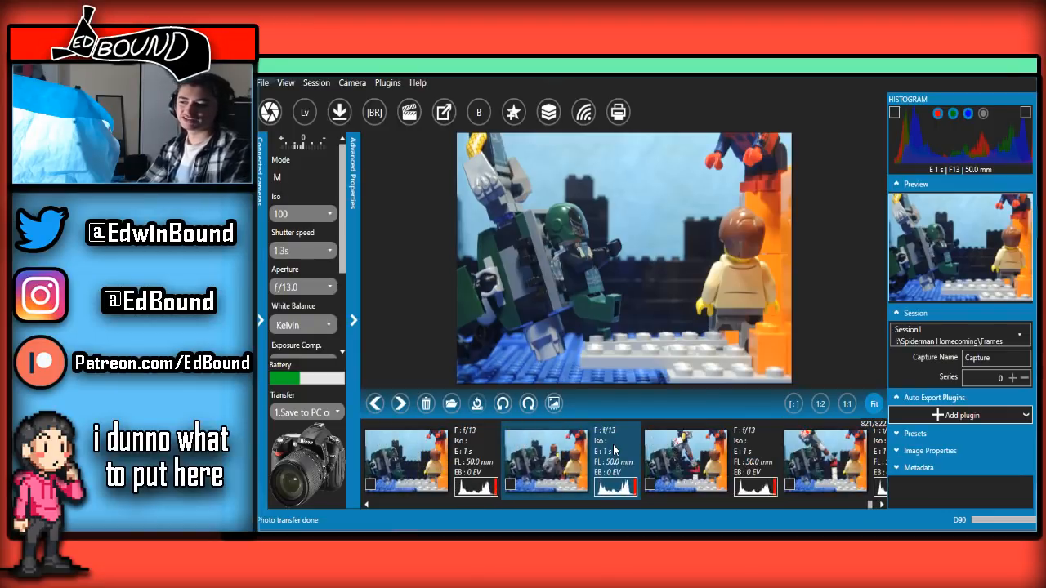
key(Right)
key(Right)
key(Right)
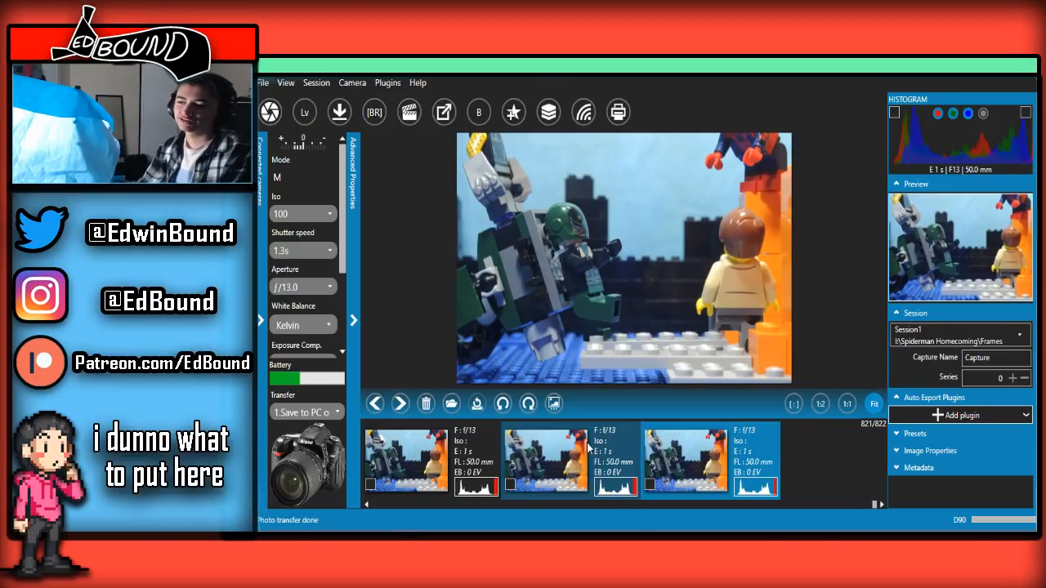
Reopen the live view, lower the overlay transparency to just over one-third and capture the frame with the repositioned winged figure
click(408, 544)
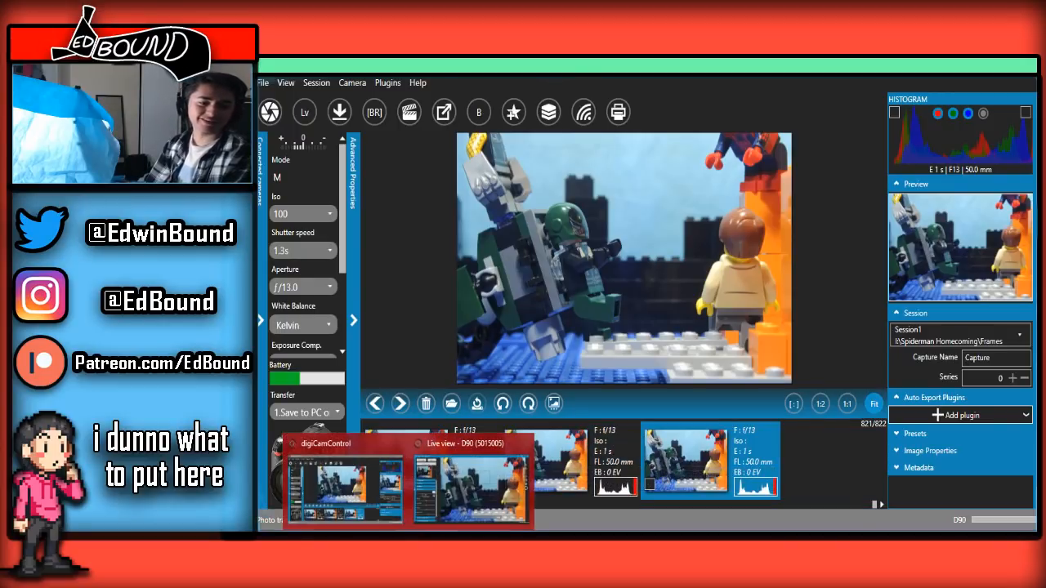
click(442, 504)
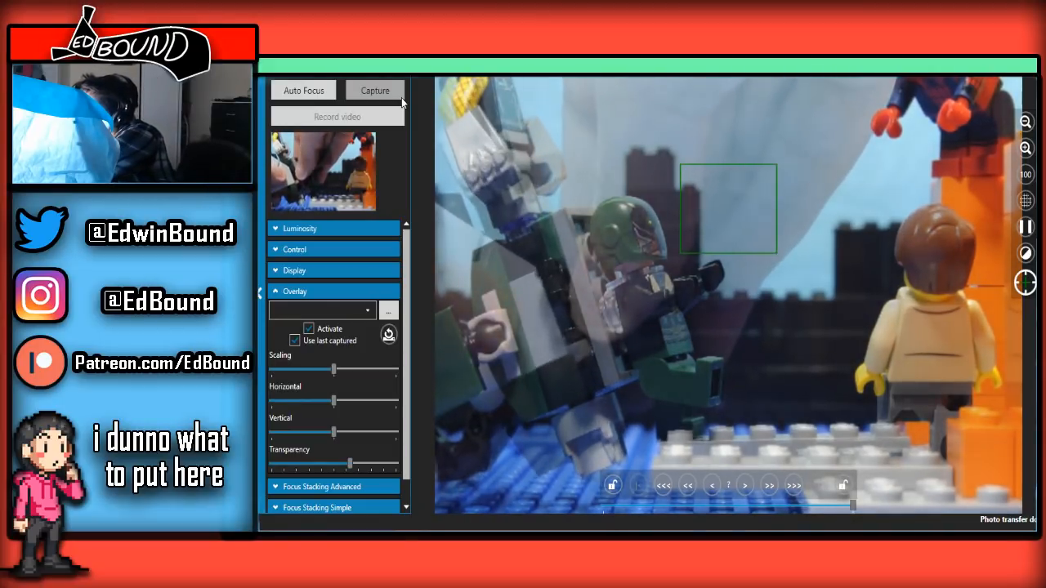
click(402, 97)
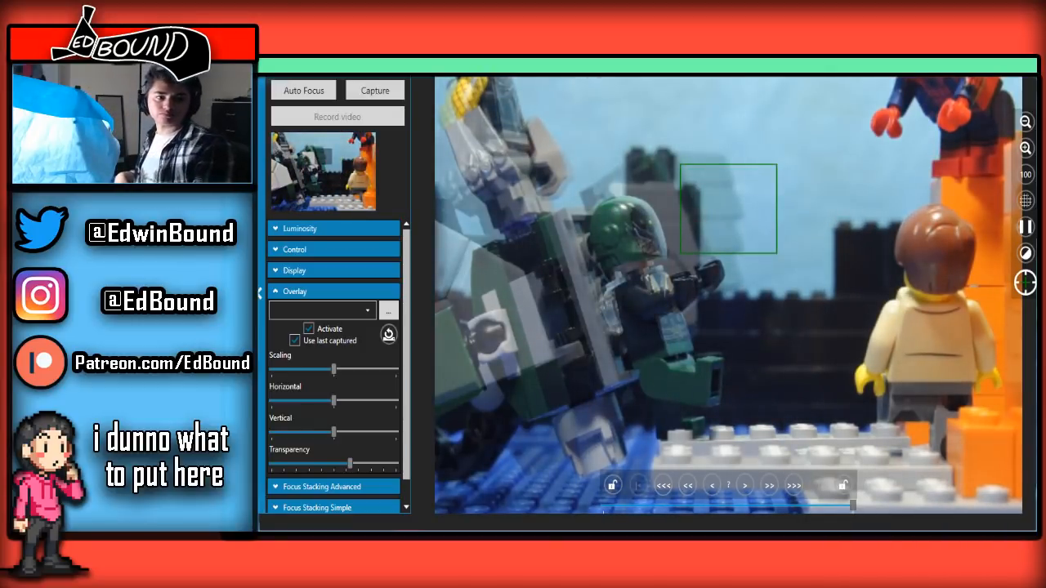
drag(350, 462, 317, 409)
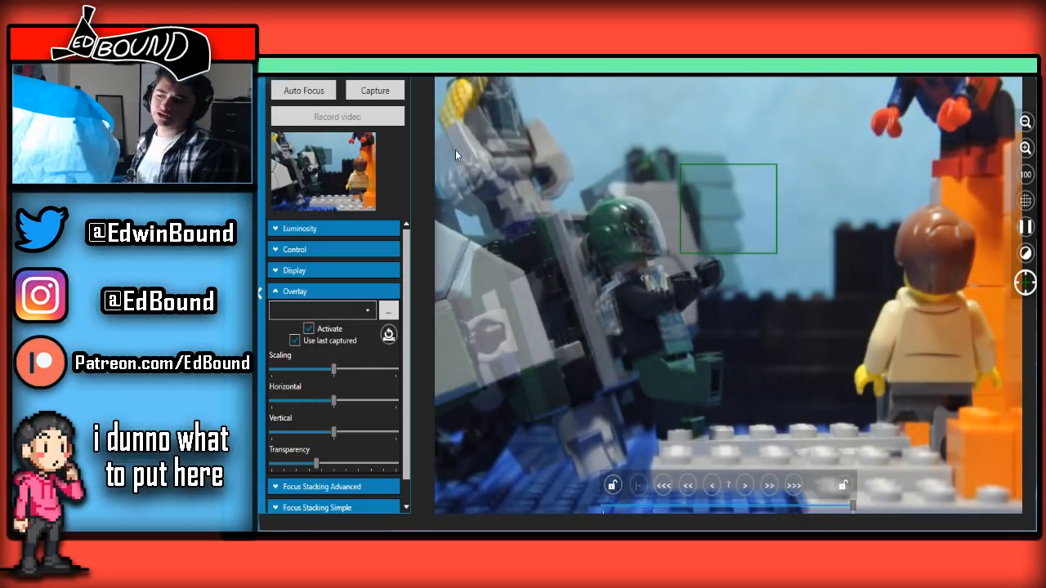
click(371, 90)
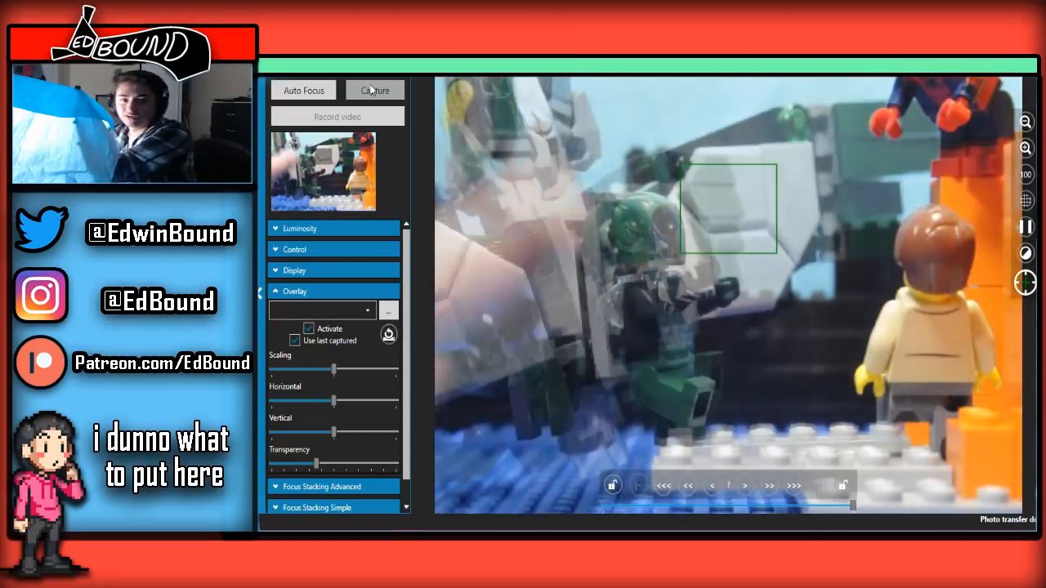
Lower the overlay transparency to just under one-third, capture the frame with the wing swung forward and bring up the captured frames
click(372, 90)
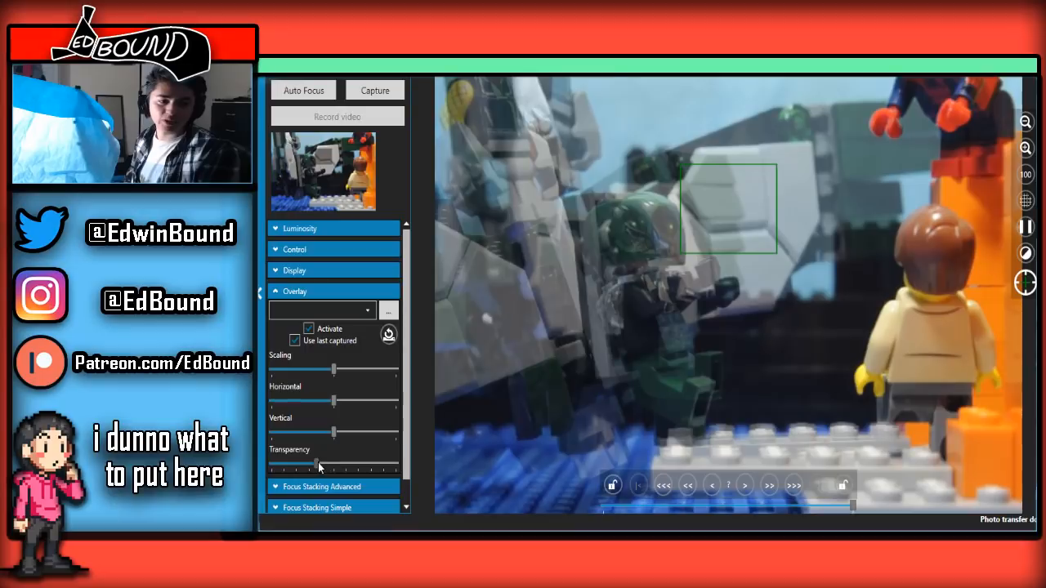
mouse_move(319, 466)
mouse_down()
mouse_move(476, 425)
mouse_move(369, 464)
mouse_move(311, 464)
mouse_up()
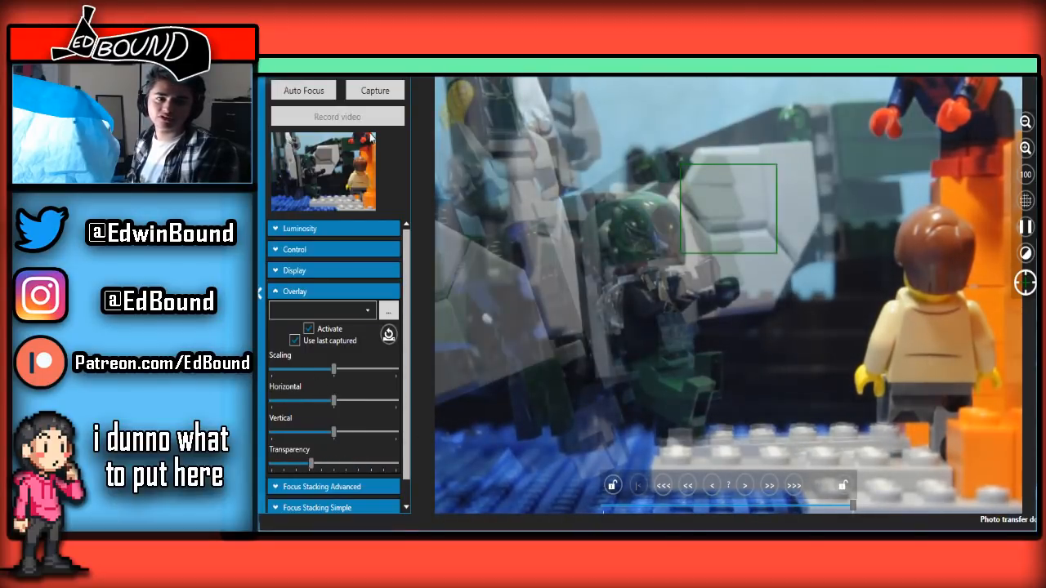
click(375, 93)
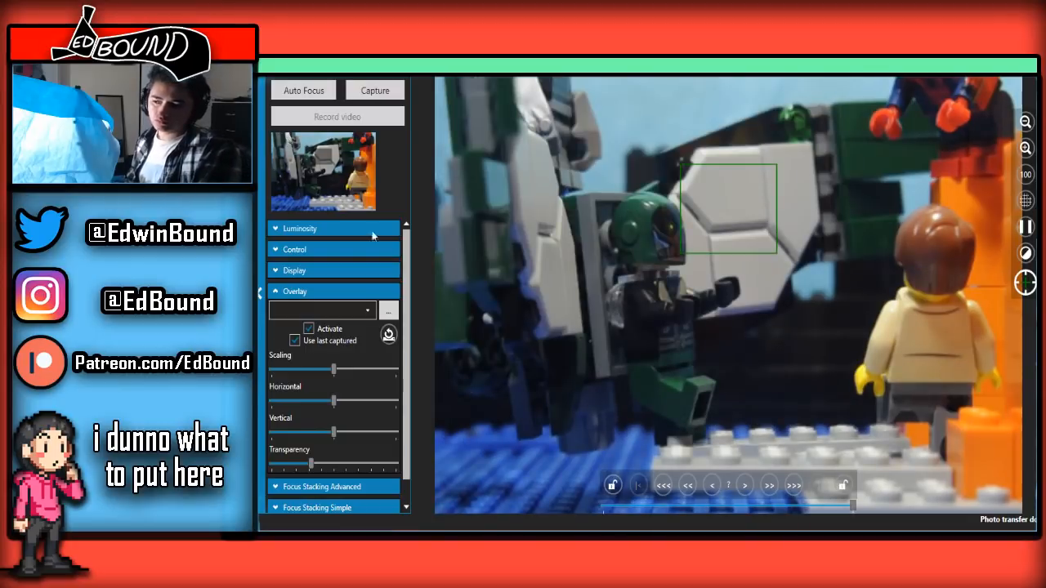
click(686, 479)
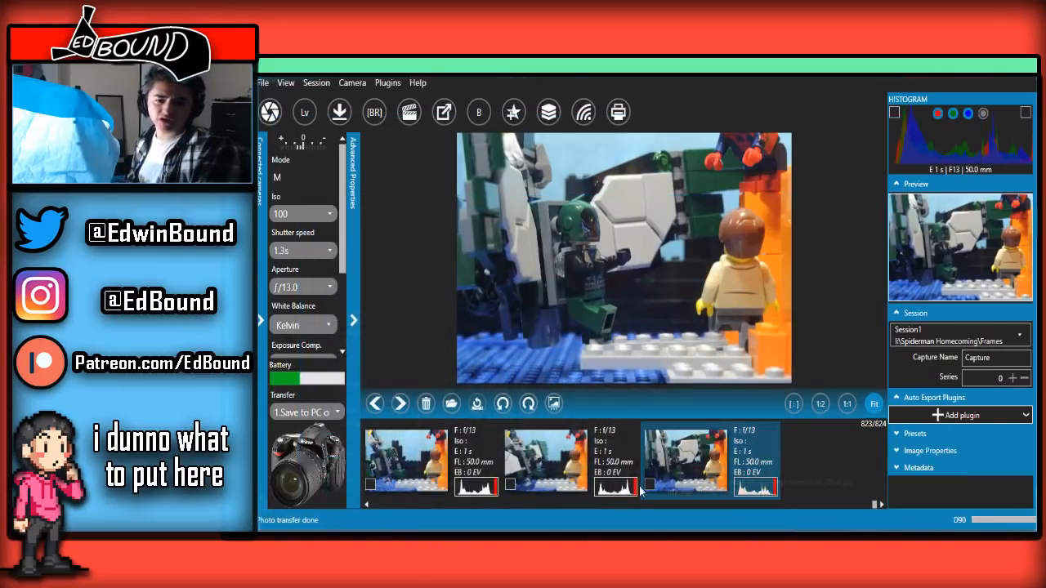
Play the latest captured frames back and forth to examine the winged figure's wing movement
scroll(630, 489, up, 3)
scroll(625, 488, down, 3)
scroll(624, 488, up, 4)
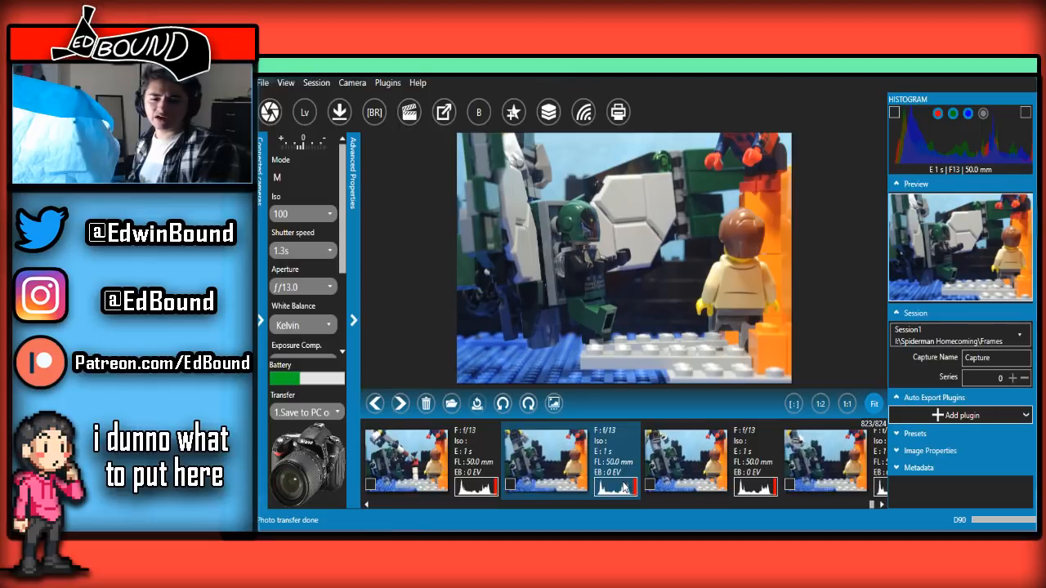
scroll(624, 488, down, 3)
scroll(625, 488, up, 2)
scroll(625, 488, down, 2)
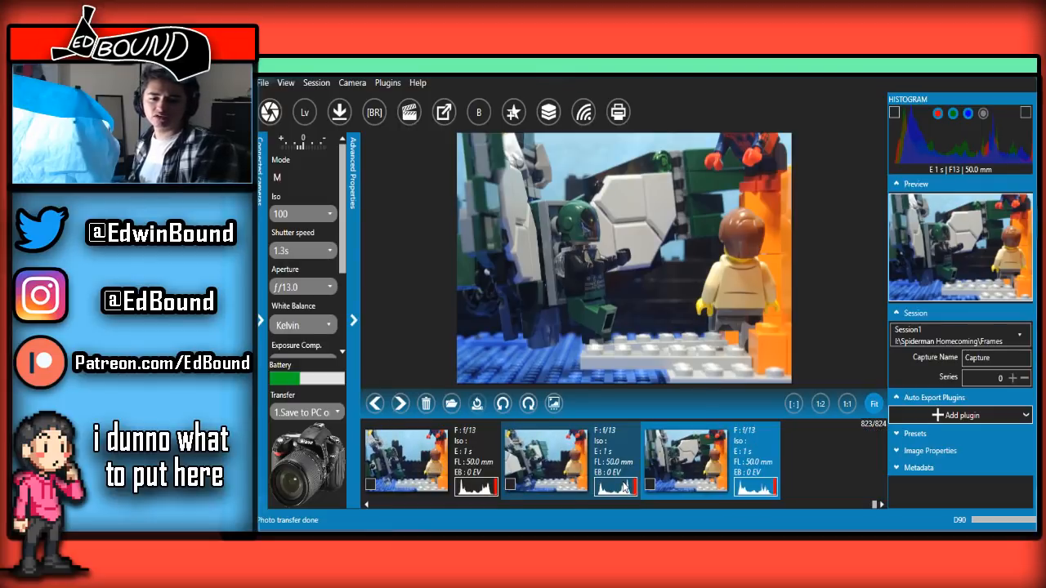
Return to the live view, capture the winged figure's new wing pose at just over half overlay transparency, and set the transparency to one-third
mouse_move(408, 533)
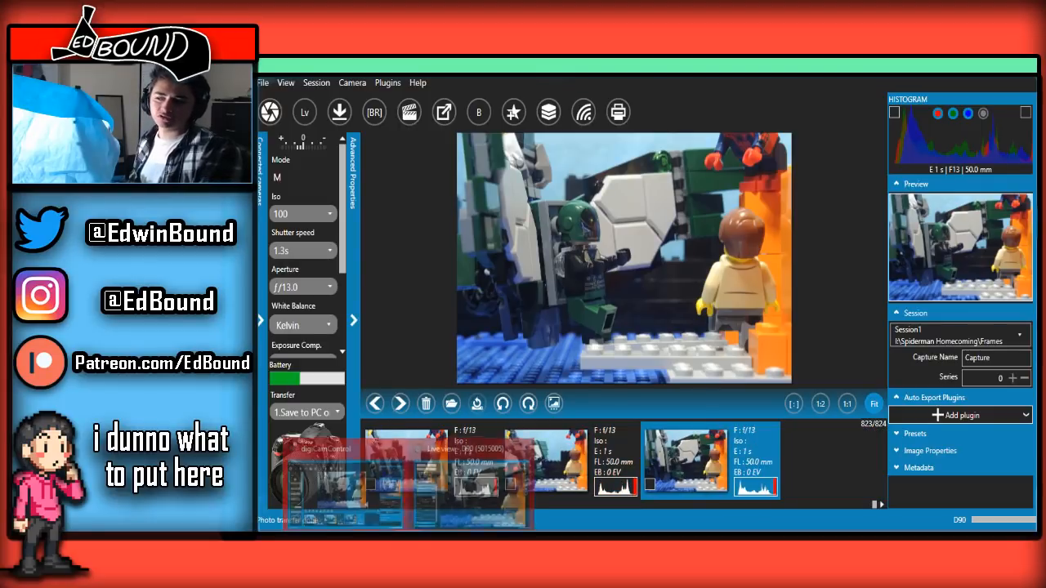
click(449, 495)
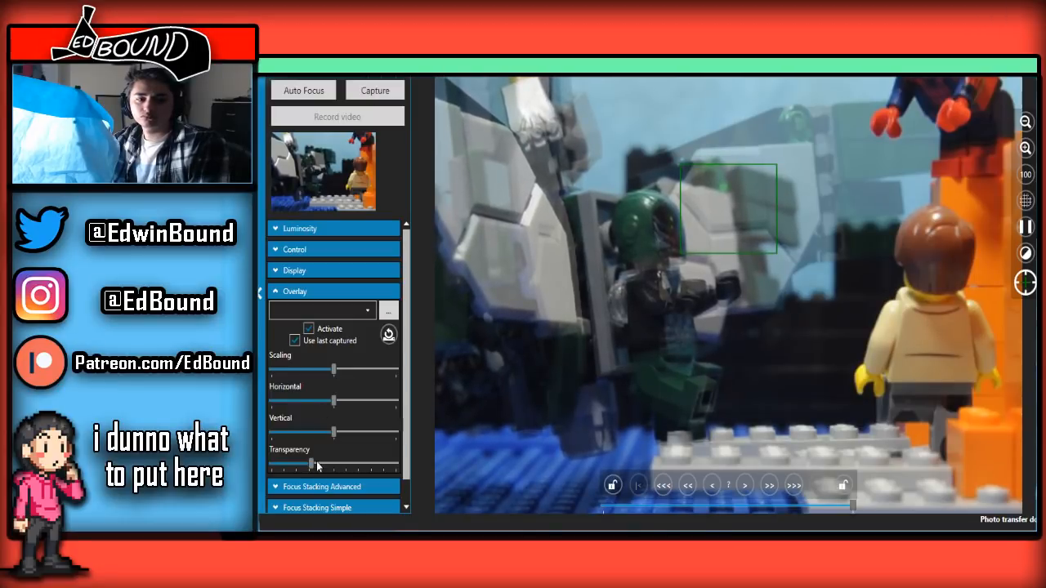
mouse_move(311, 463)
mouse_down()
mouse_move(278, 463)
mouse_move(305, 463)
mouse_up()
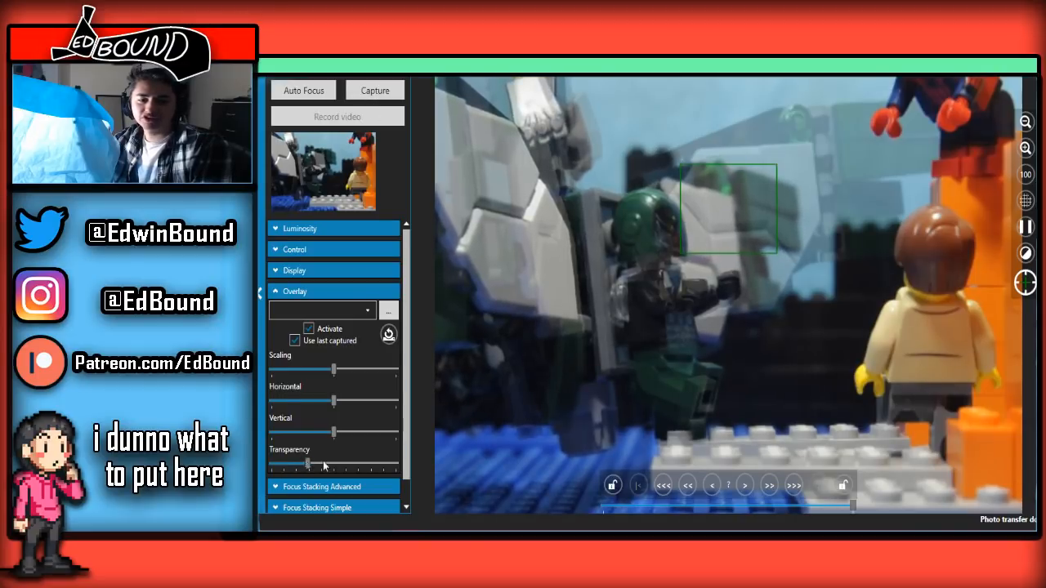
drag(305, 462, 353, 404)
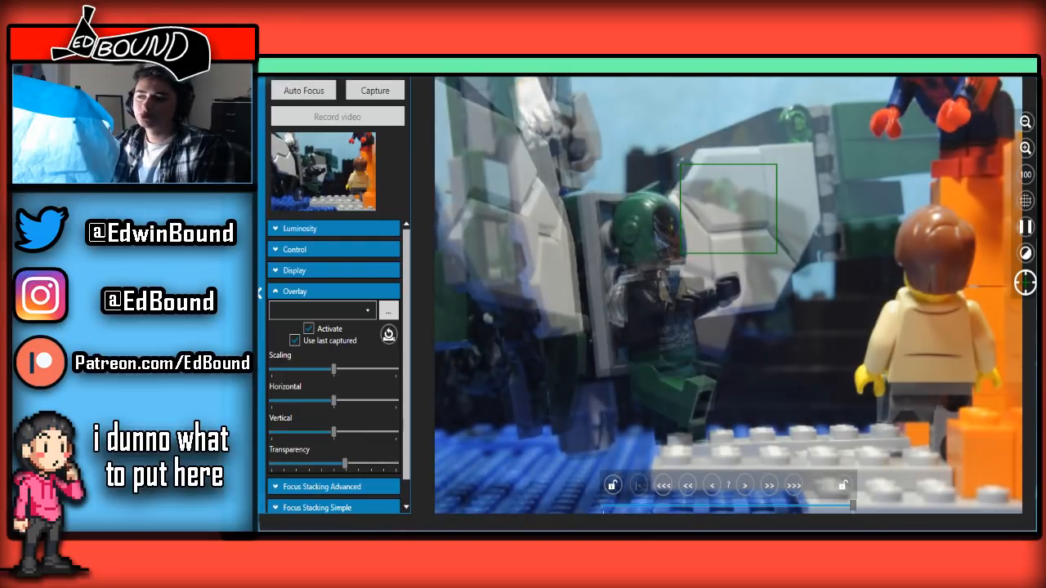
click(385, 92)
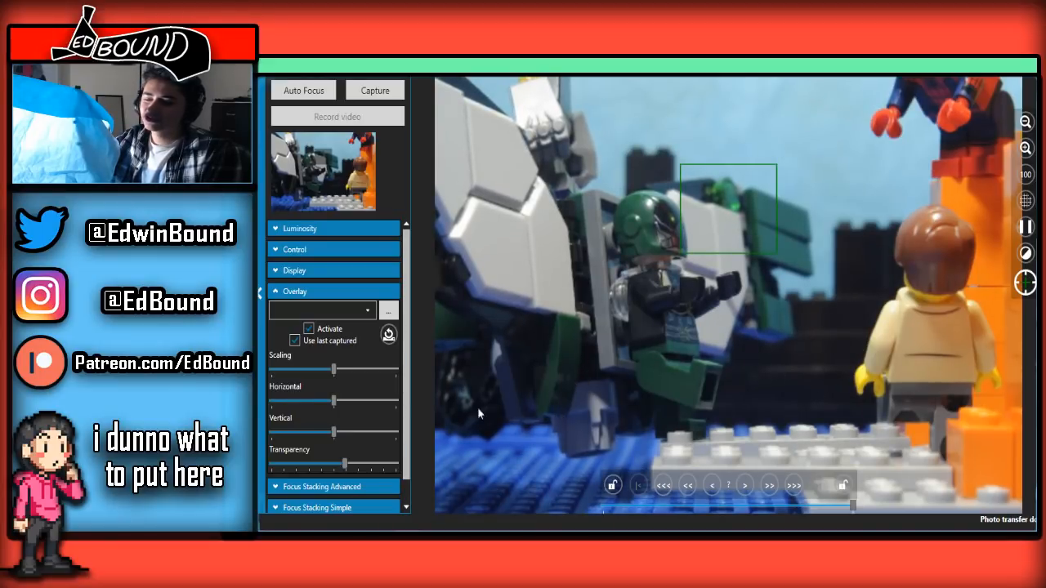
drag(342, 464, 313, 464)
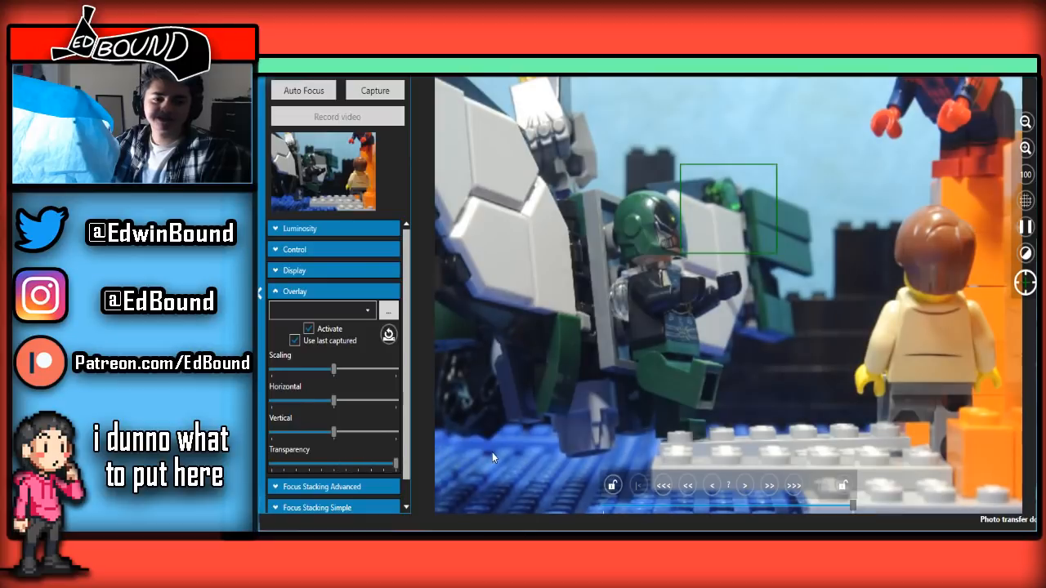
Bring up the captured frames and step back and forth through the newest ones to check the wing pose
key(alt+Tab)
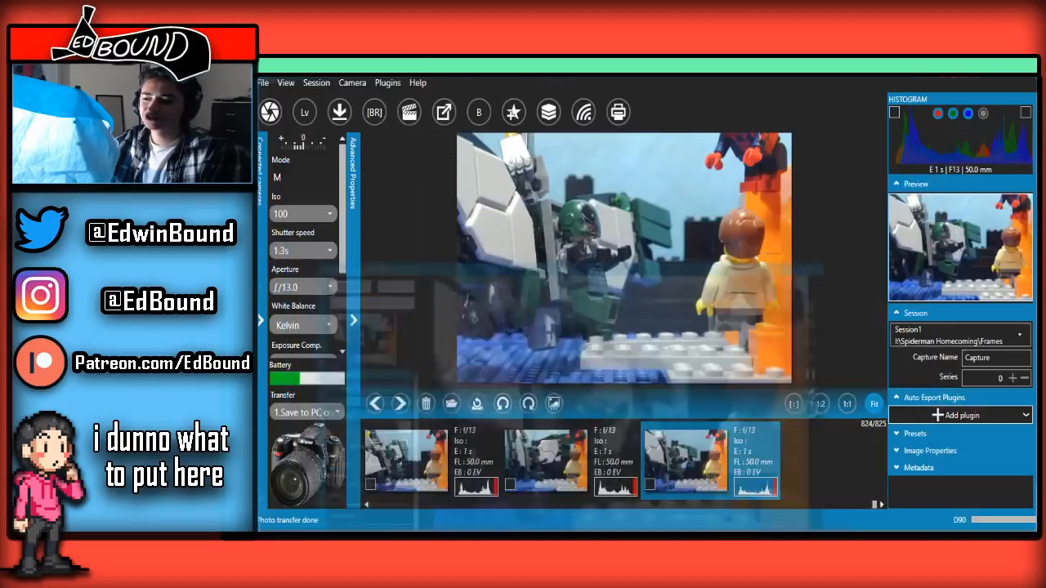
scroll(535, 484, up, 2)
scroll(537, 482, up, 3)
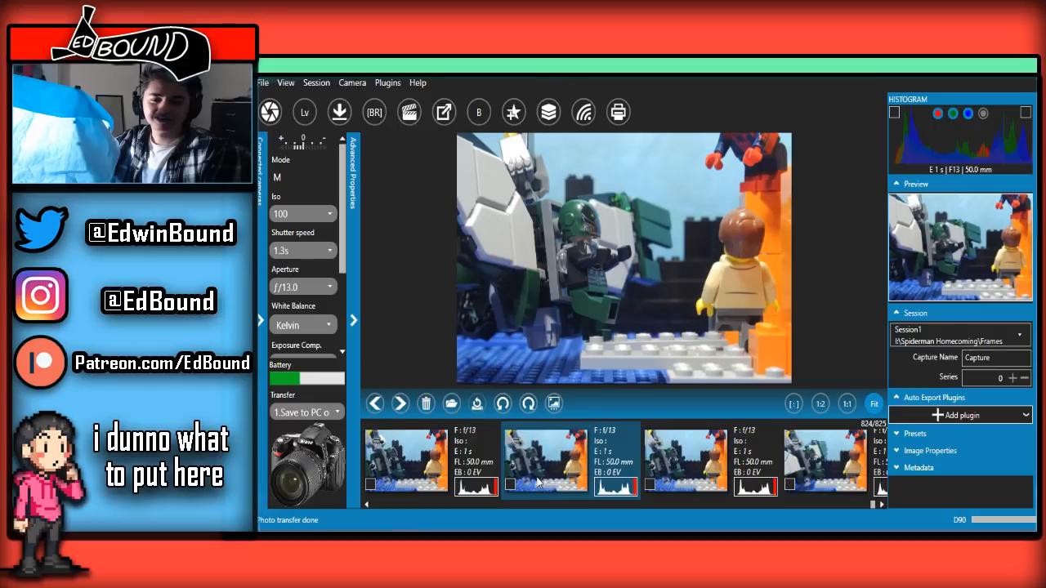
scroll(538, 483, down, 1)
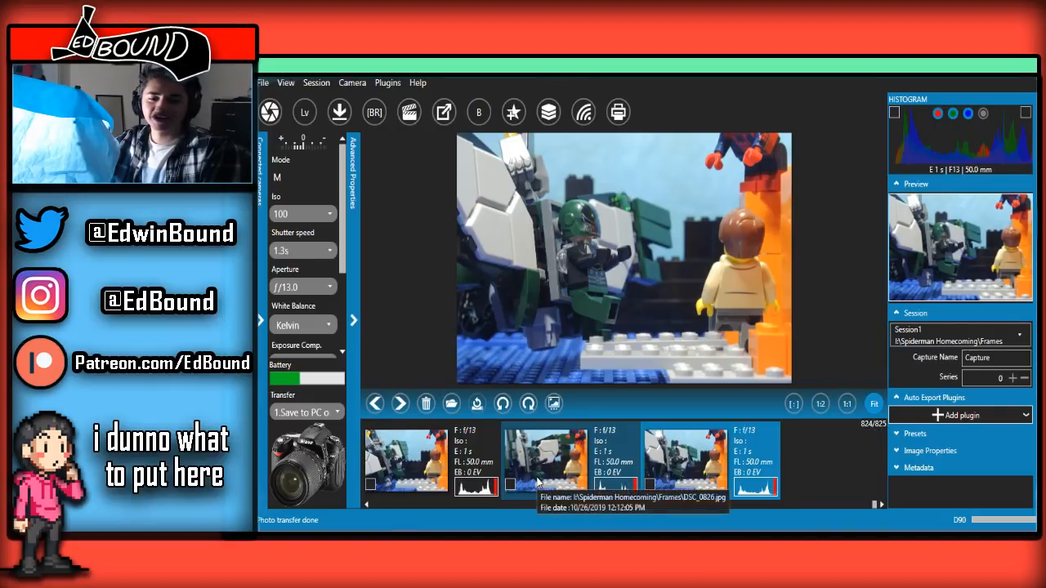
scroll(537, 483, up, 2)
scroll(538, 483, down, 2)
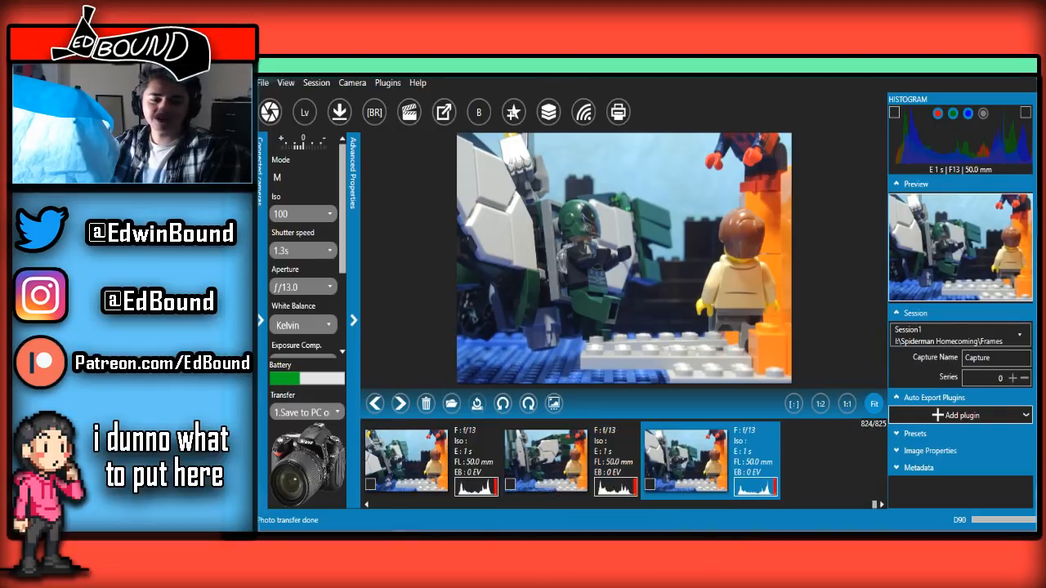
Reopen the live view, capture the winged figure swinging away from the platform and go back to the captured frames
click(441, 523)
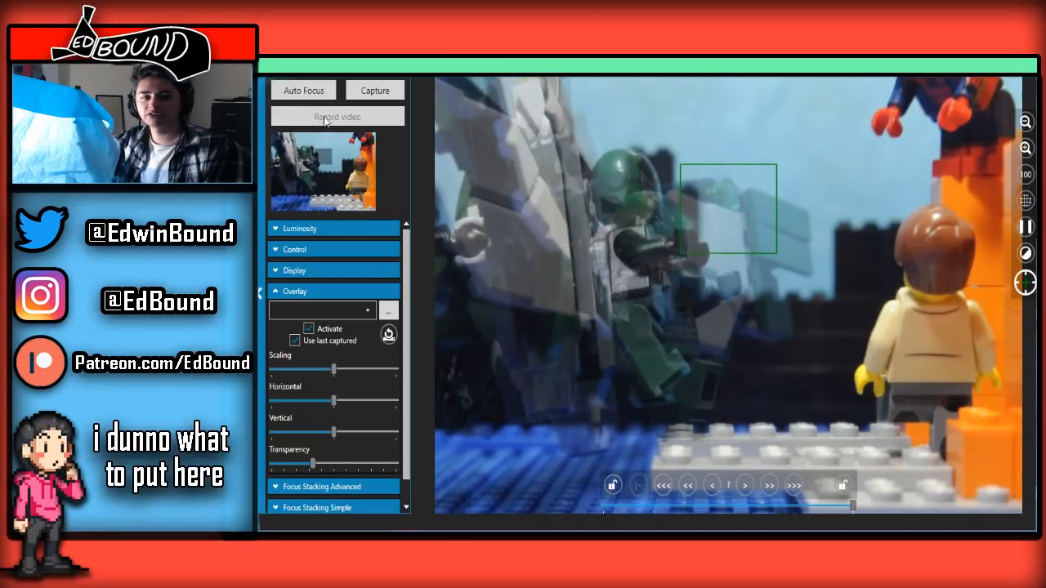
click(367, 91)
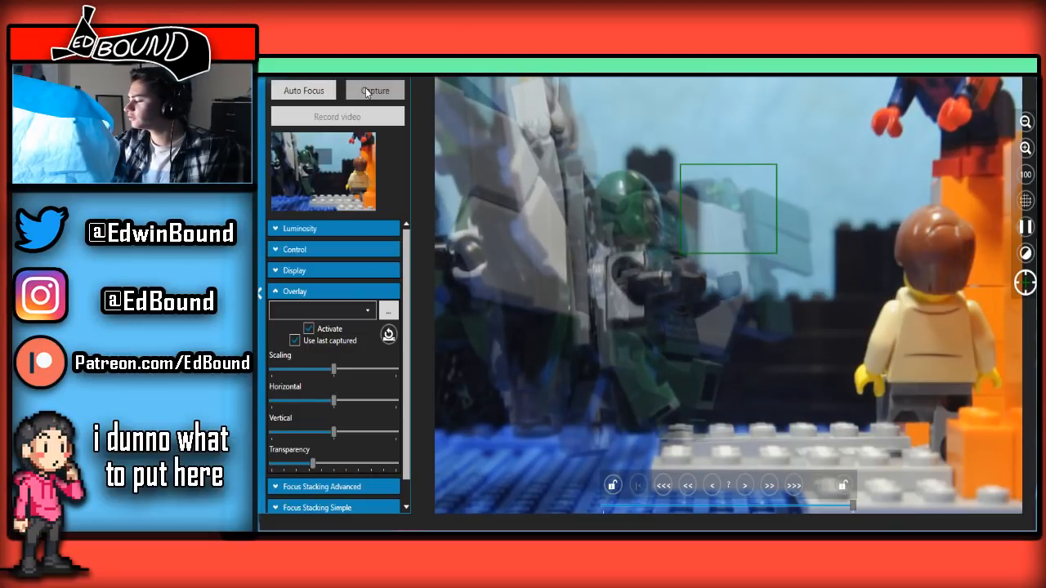
click(987, 69)
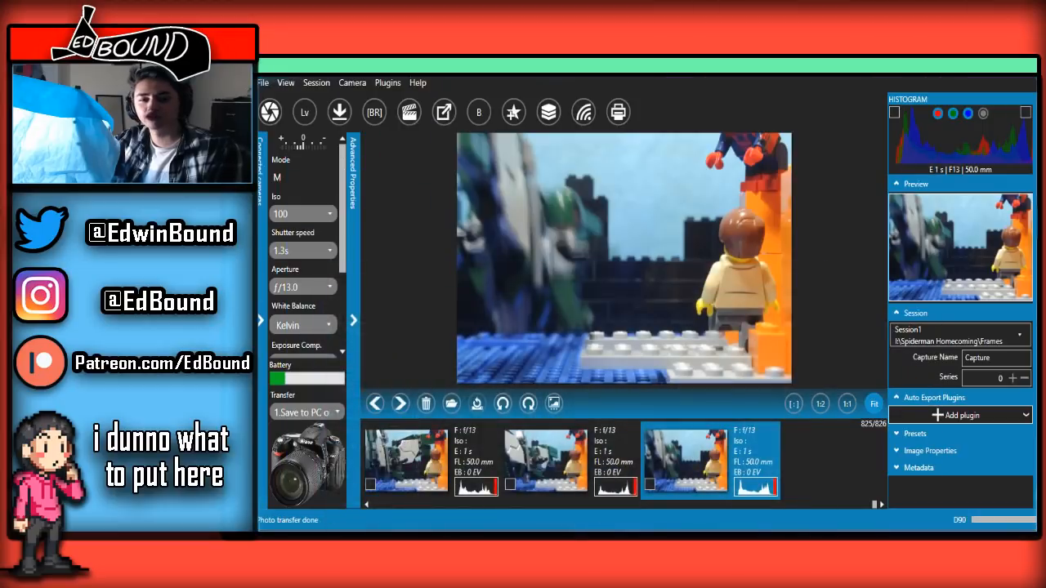
Compare the newest blurred frame with the preceding ones to examine the winged figure's take-off
click(540, 471)
click(679, 450)
scroll(561, 482, up, 3)
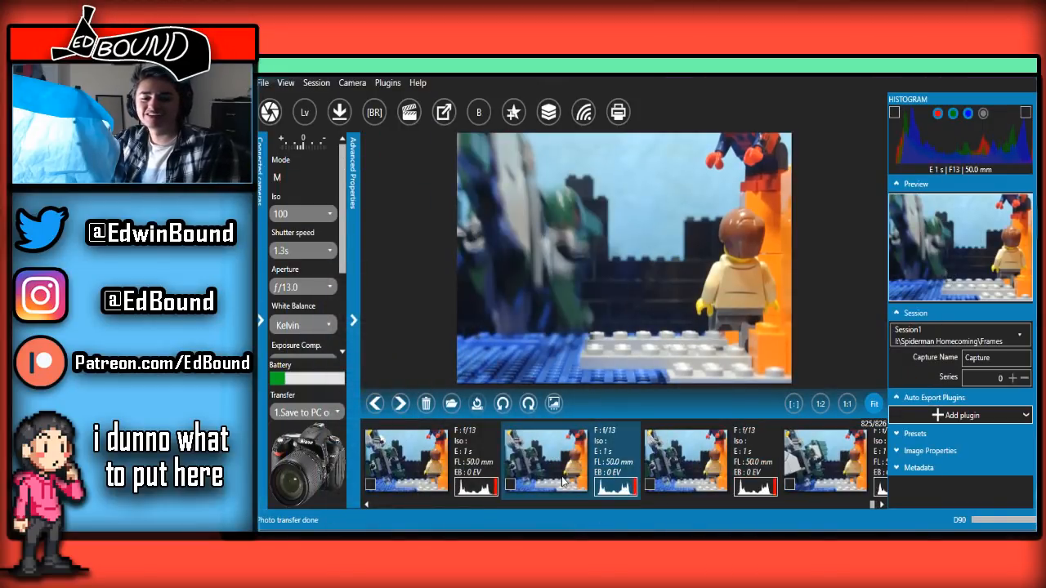
scroll(562, 482, down, 3)
scroll(562, 483, up, 3)
scroll(562, 482, down, 3)
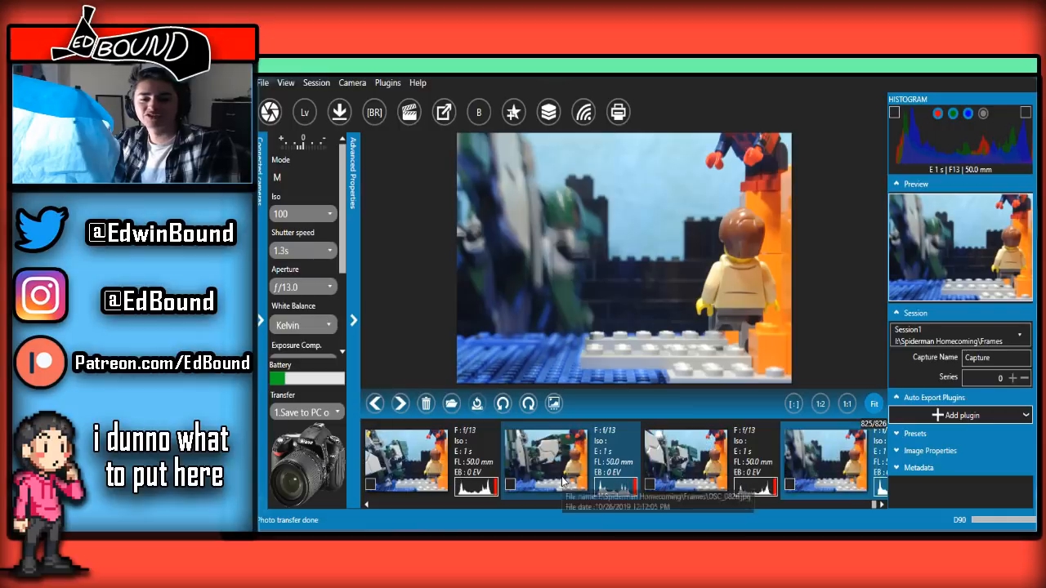
Return to the live view and capture three more frames of the winged figure flying out of the shot, ending on the empty set
click(460, 490)
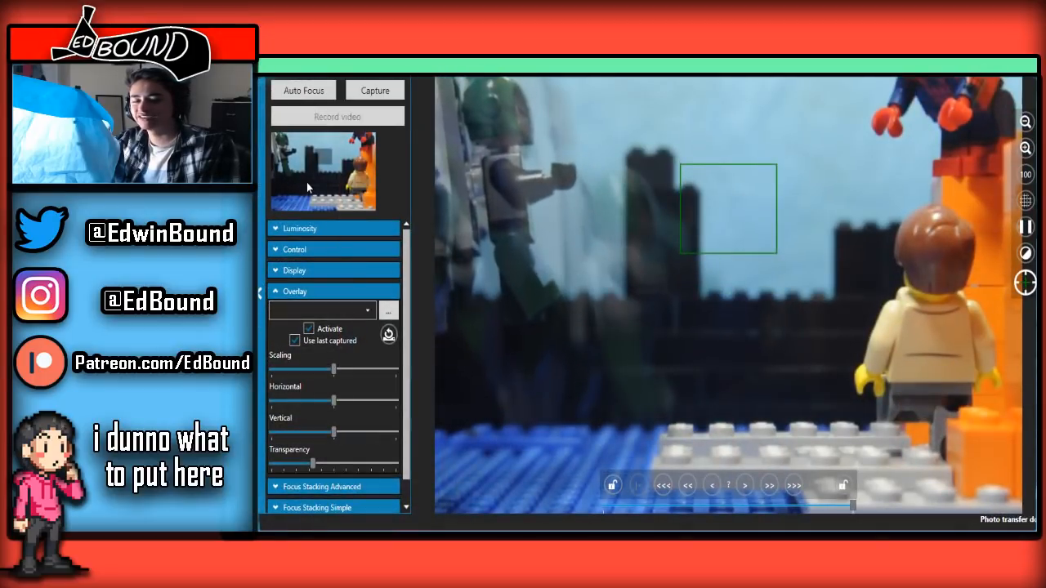
click(360, 90)
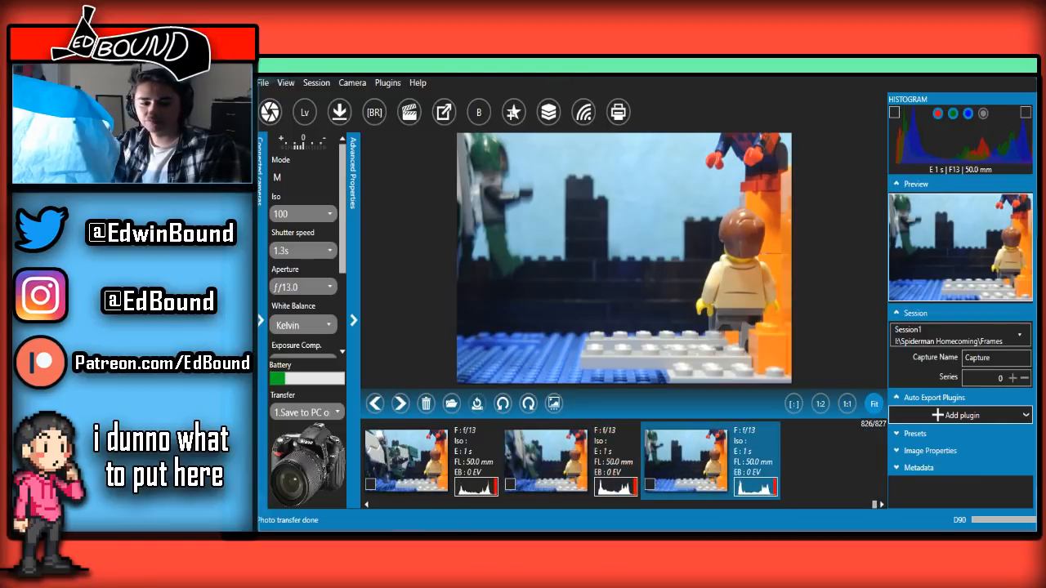
click(438, 497)
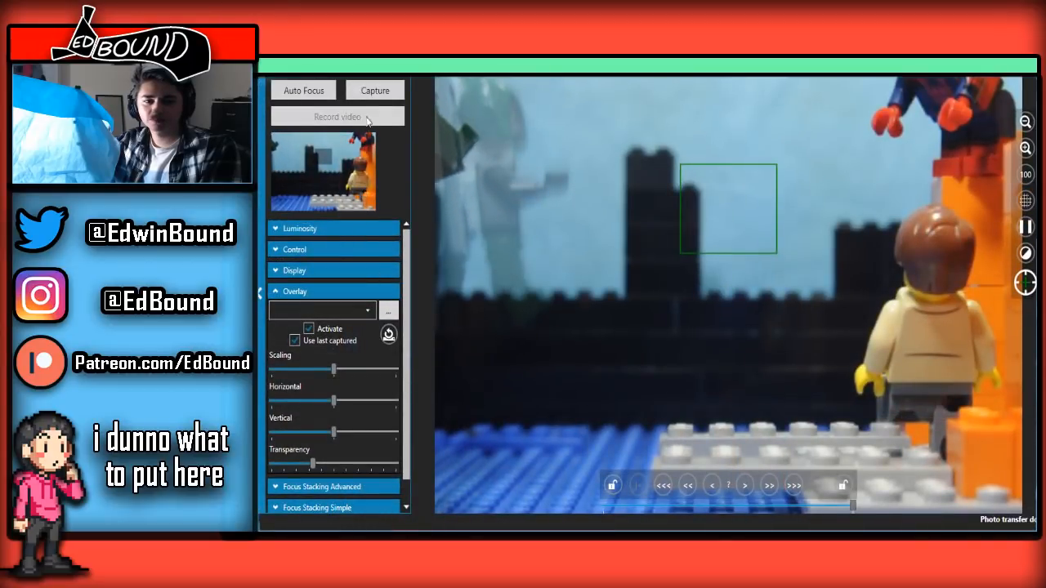
click(379, 91)
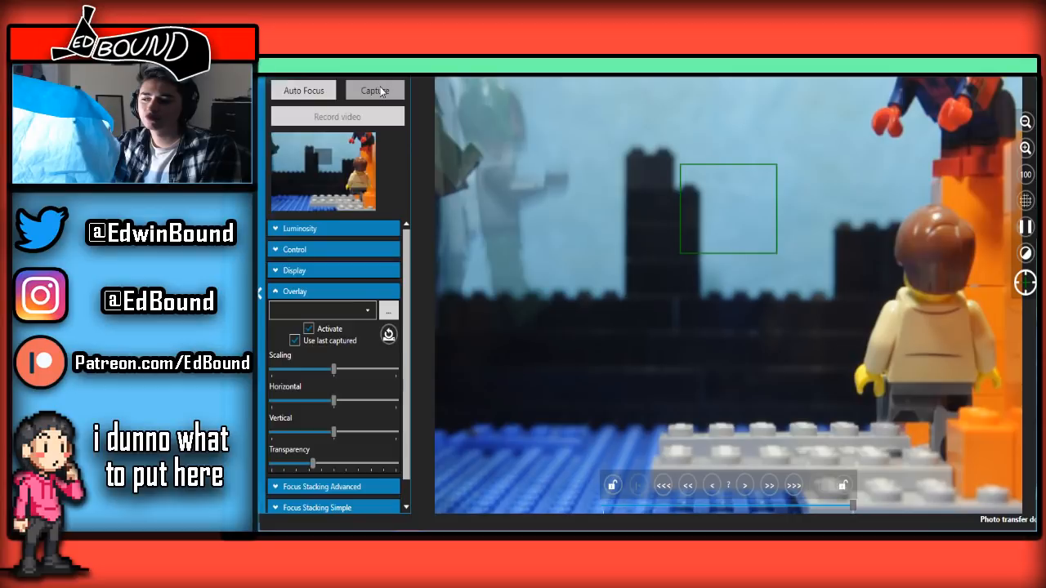
click(383, 88)
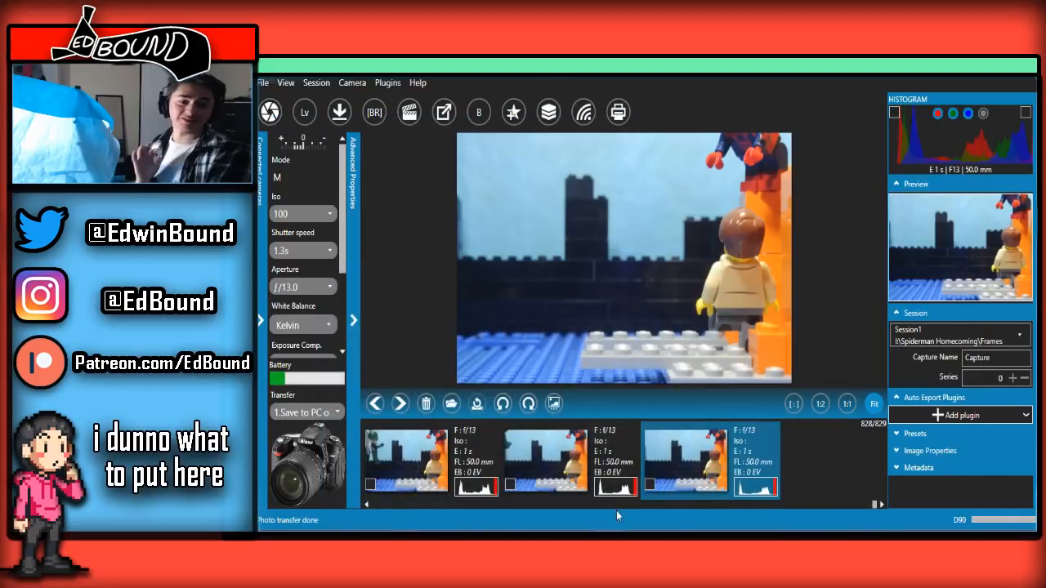
Play the whole fly-off sequence back and forth in the captured frames, ending on the newest one, to examine its movement
scroll(633, 471, up, 3)
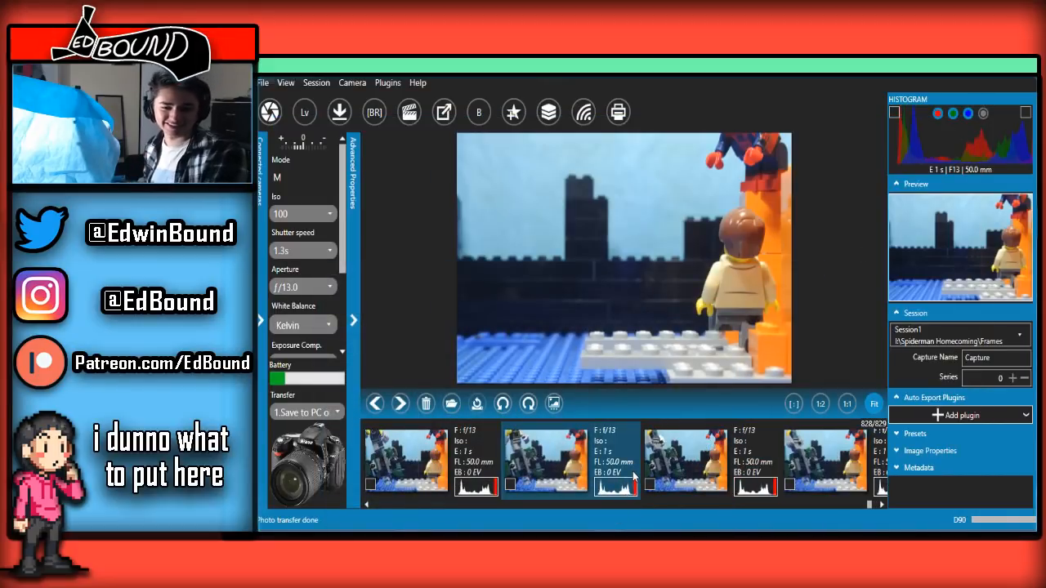
scroll(633, 476, down, 6)
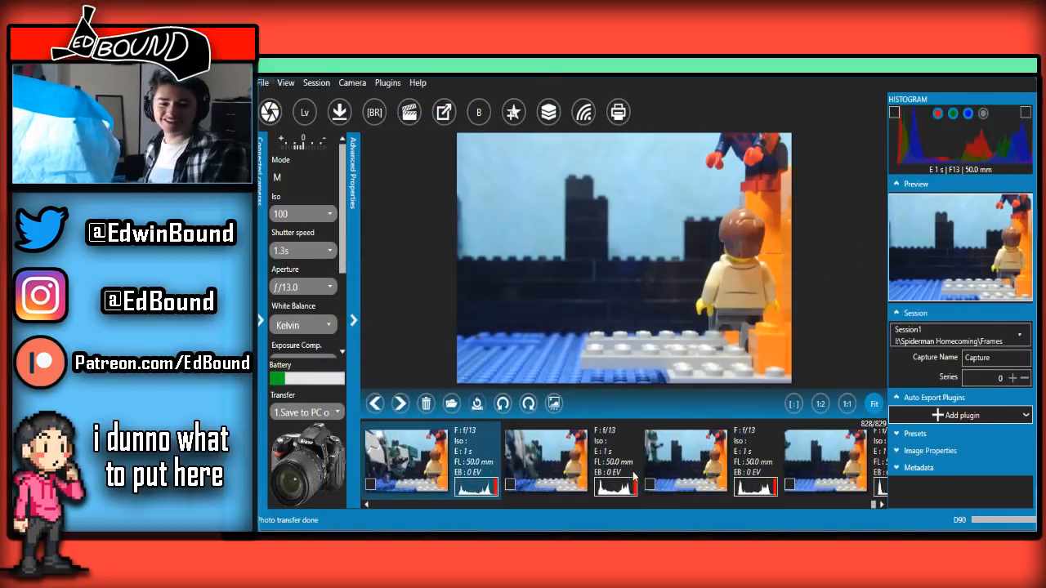
scroll(633, 475, up, 5)
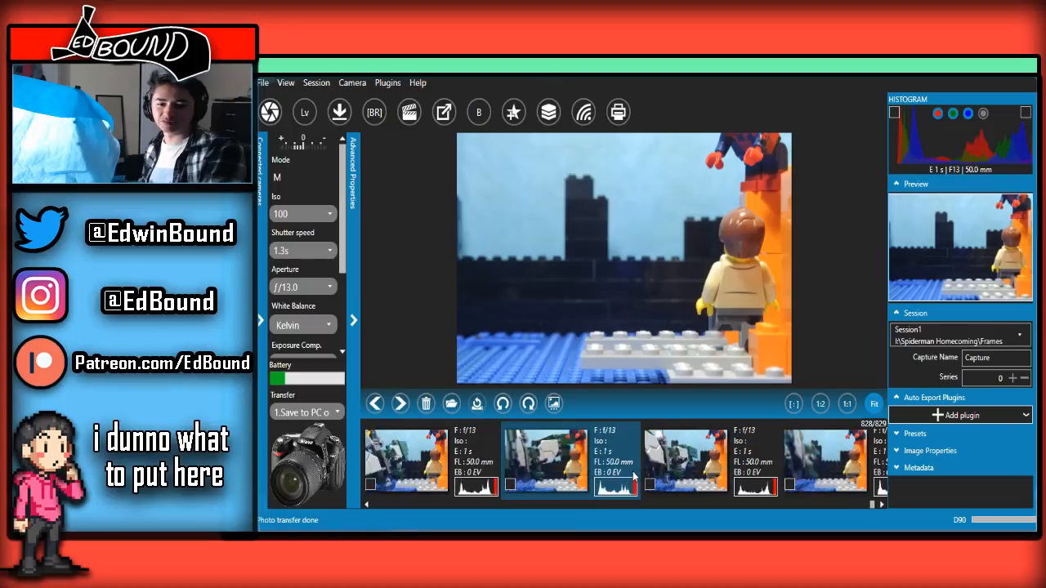
scroll(633, 471, up, 4)
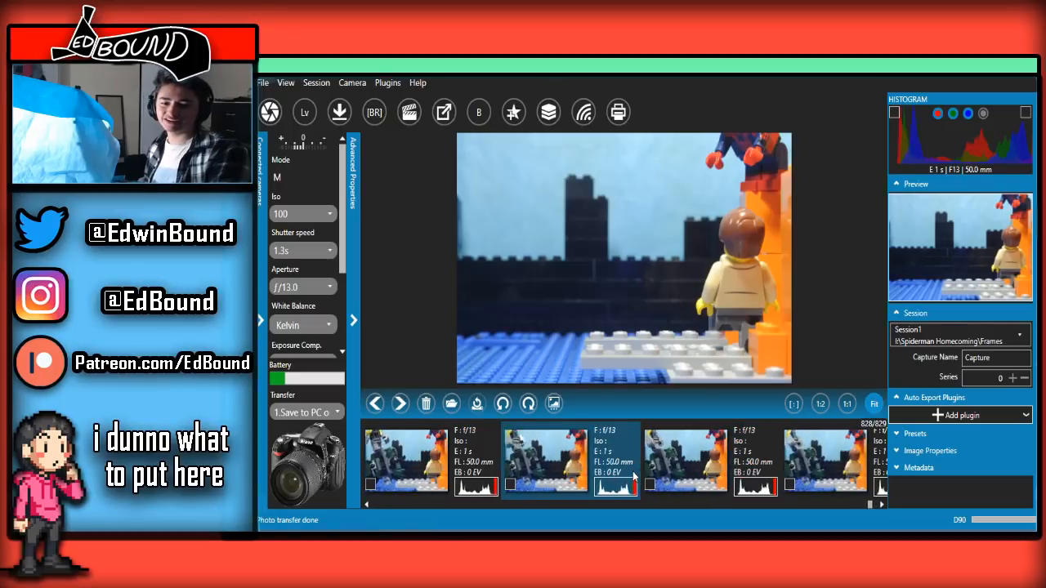
scroll(633, 471, down, 3)
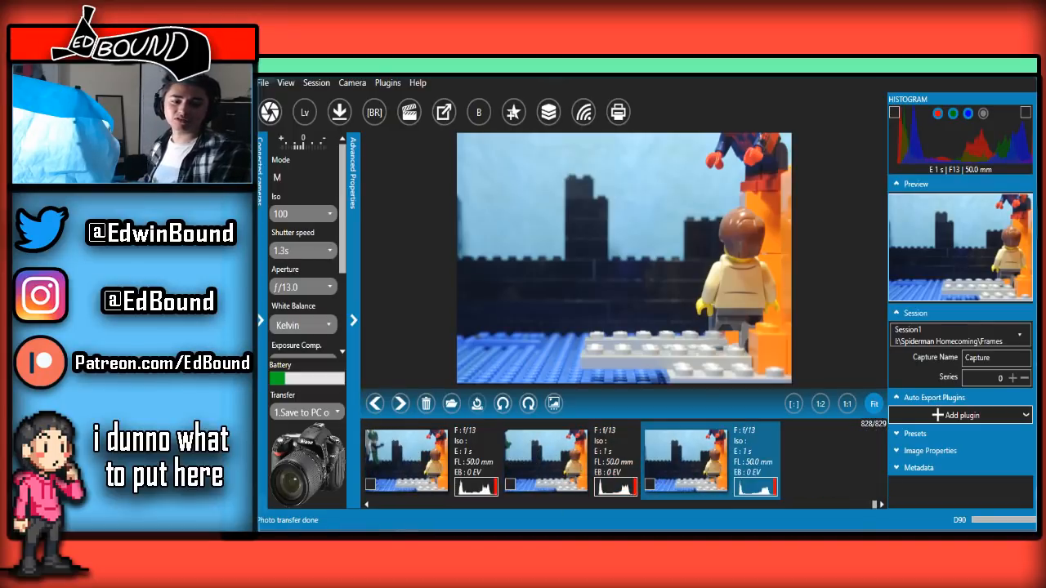
Start the live view for the new skyline shot, maximize it and capture the frame with Spider-Man on the orange pillar
click(434, 515)
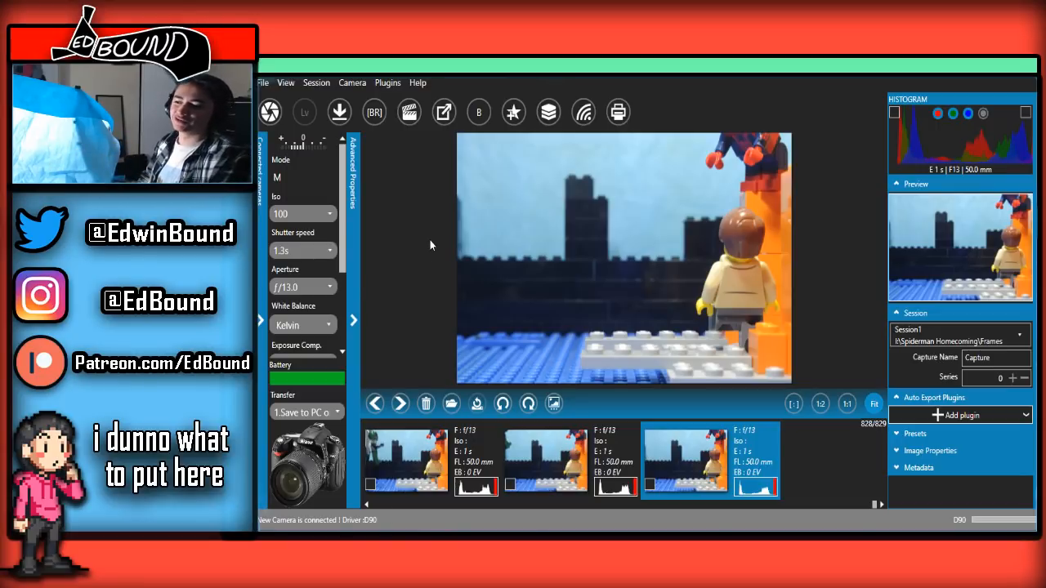
click(304, 113)
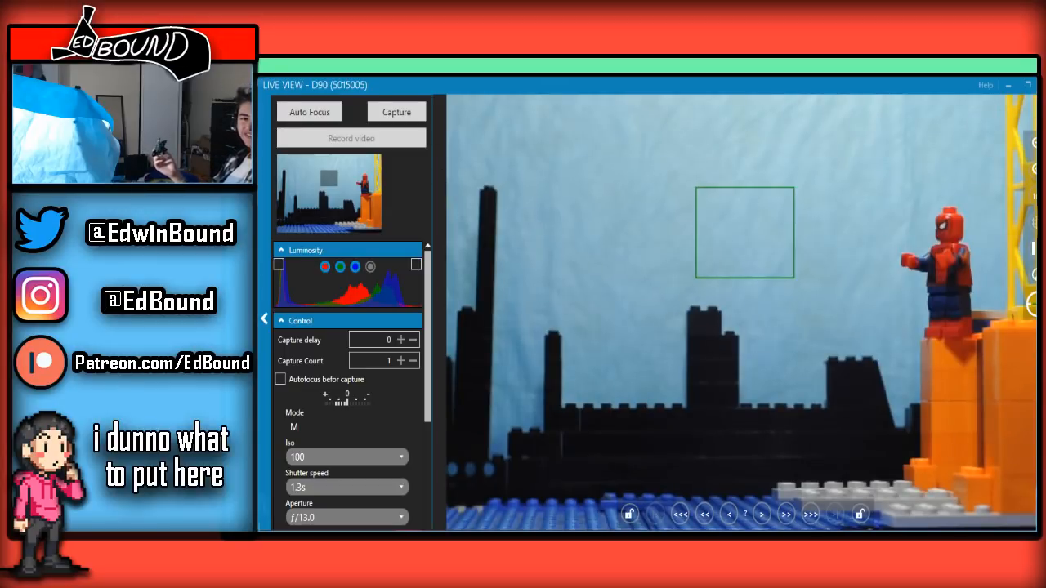
click(1027, 86)
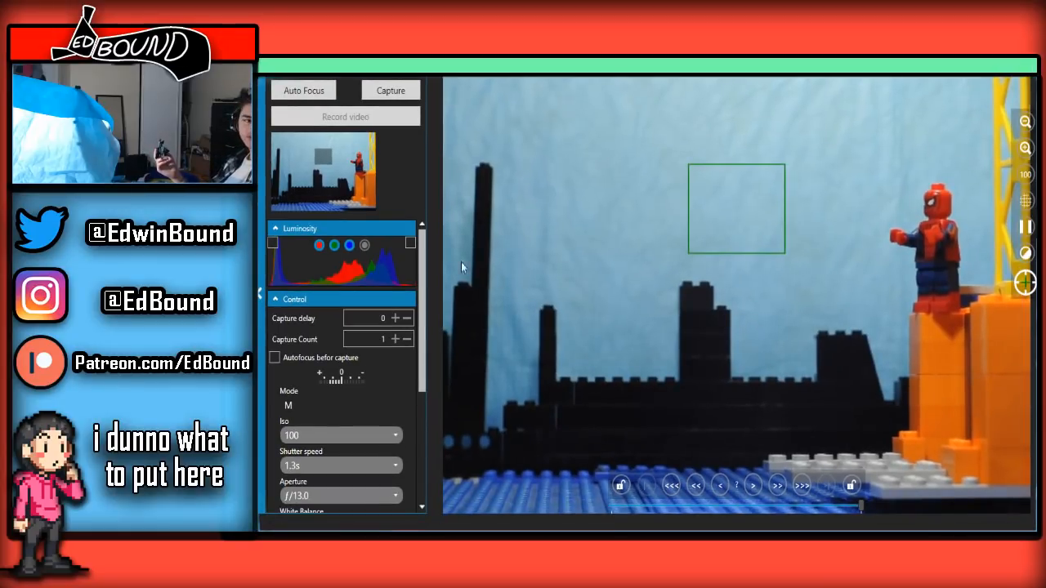
click(386, 88)
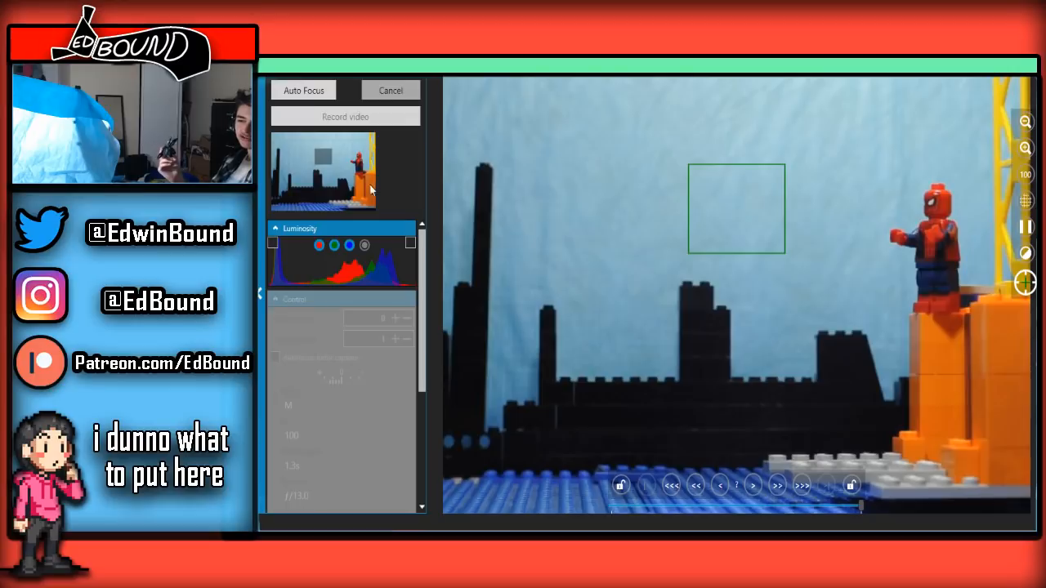
Activate the live-view overlay using the last captured frame and lower its transparency to just over half
click(274, 230)
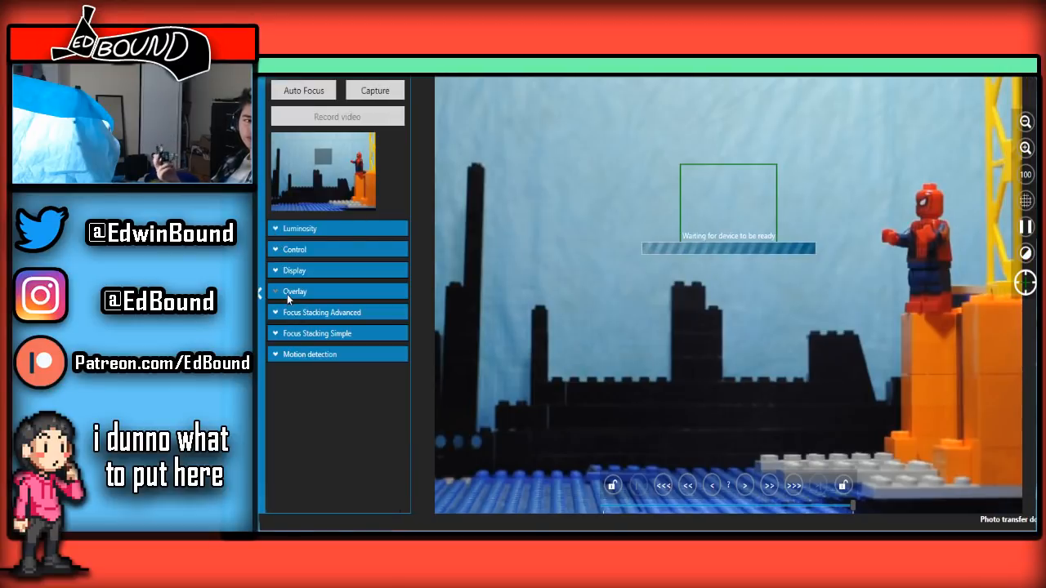
click(287, 293)
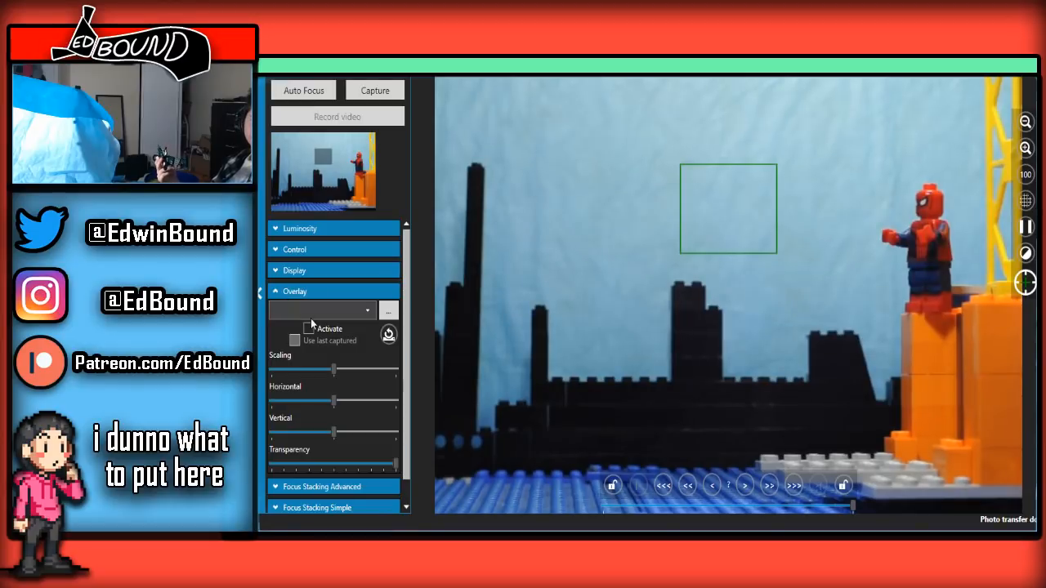
click(307, 342)
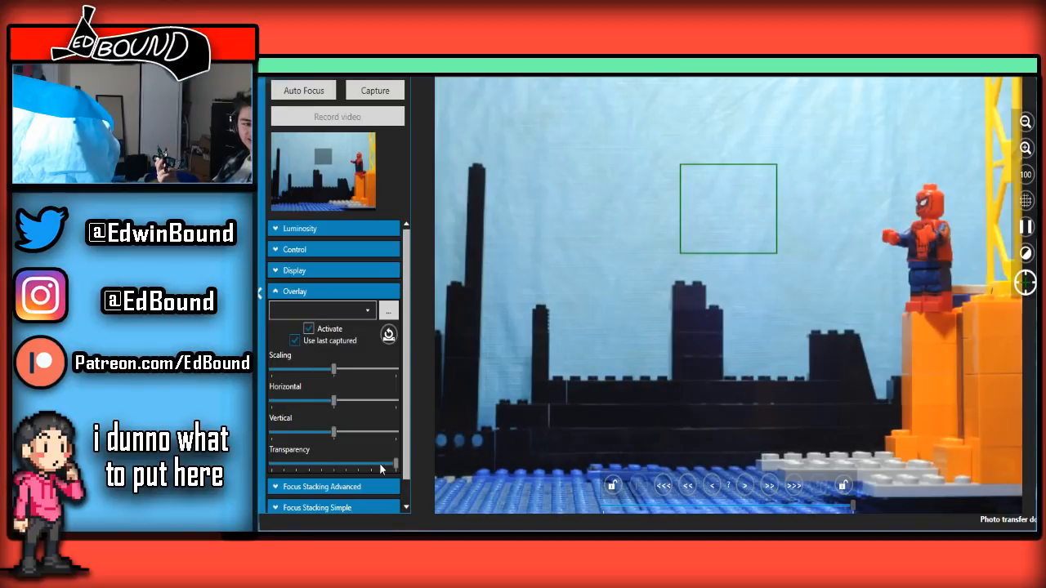
drag(398, 465, 354, 436)
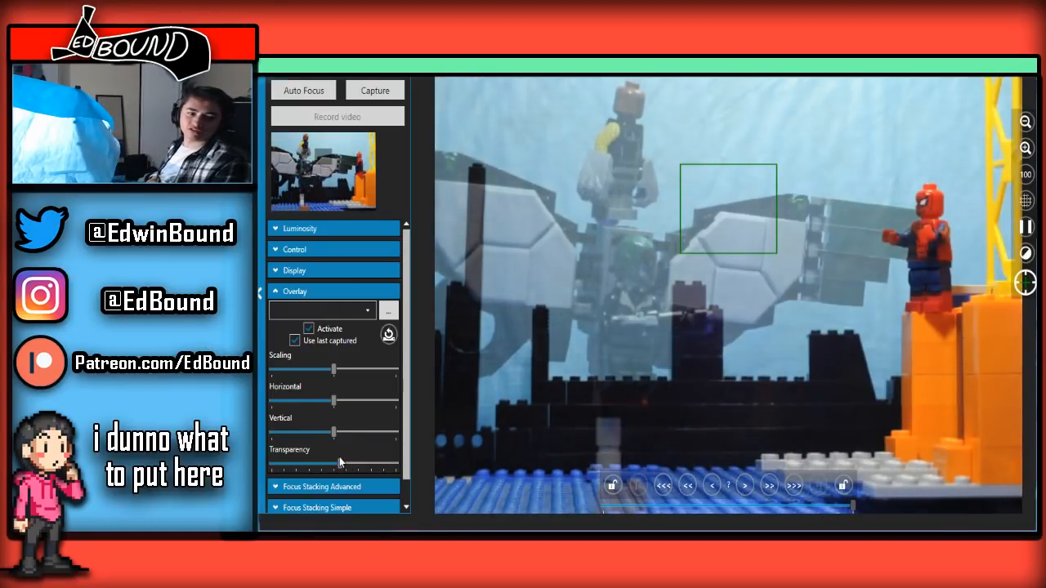
Capture two frames of the winged figure approaching Spider-Man, with overlay transparency at just over one-third and then about 60 percent
drag(342, 463, 317, 385)
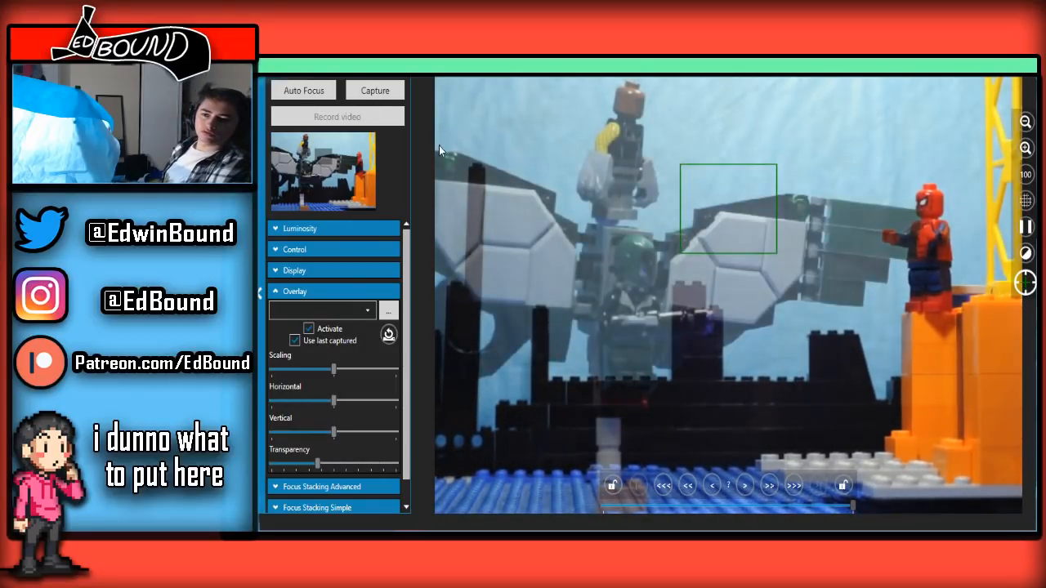
click(391, 82)
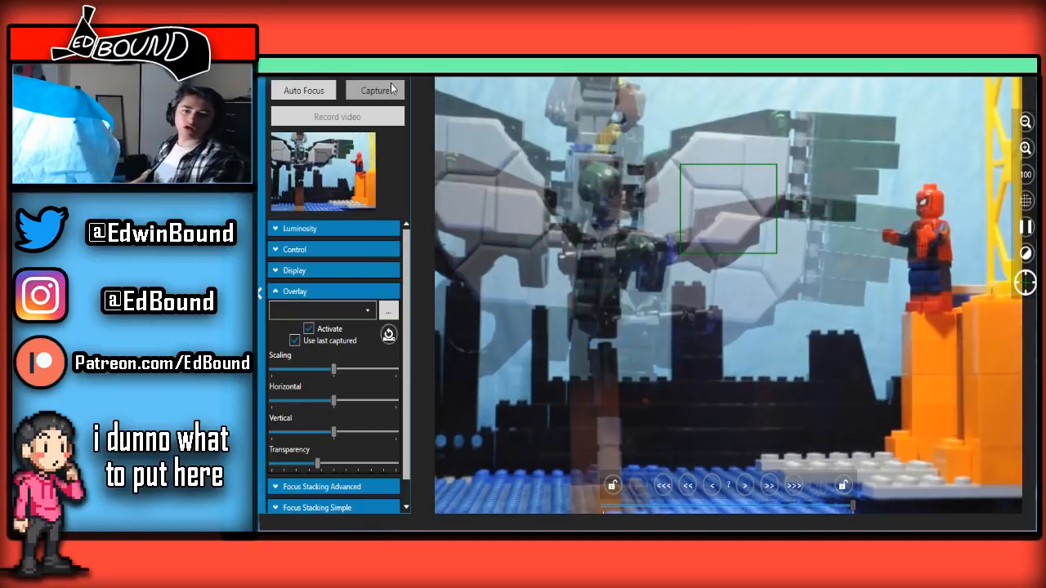
drag(318, 465, 349, 464)
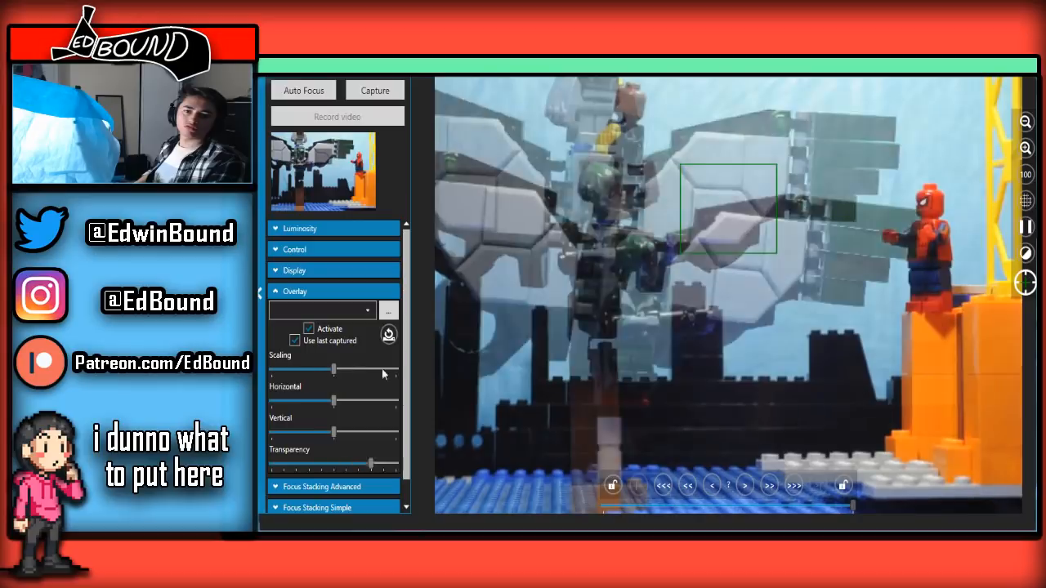
click(399, 89)
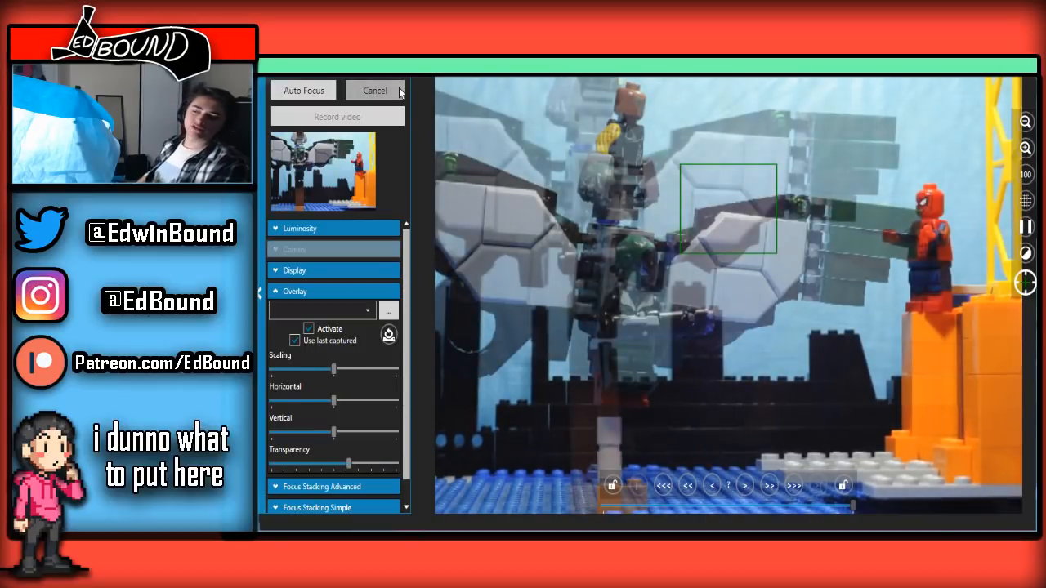
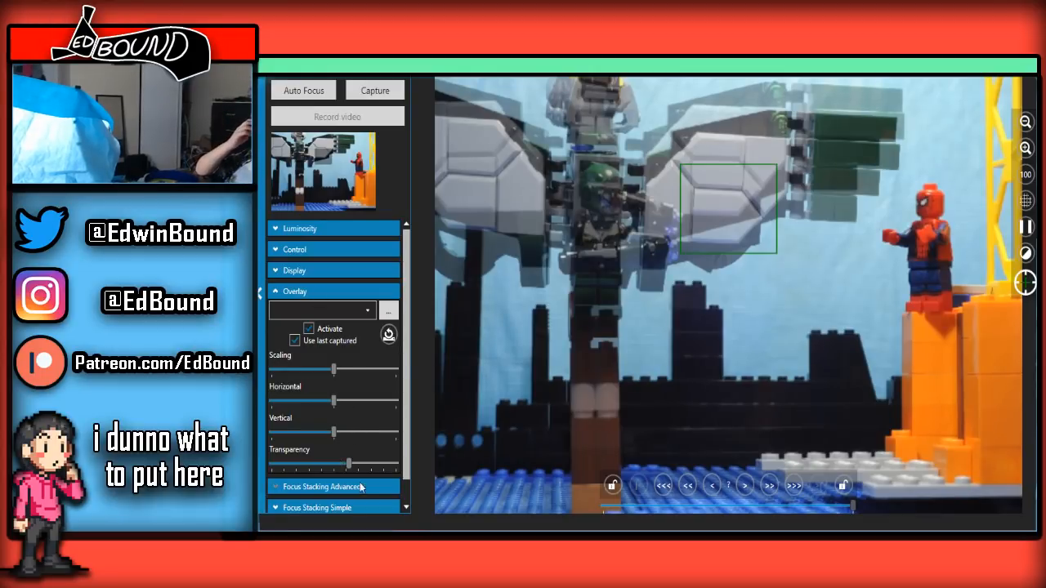
Compare the figure's pose with the overlay transparency at about a quarter, raise it to just over half and capture the next approach frame
drag(350, 462, 300, 391)
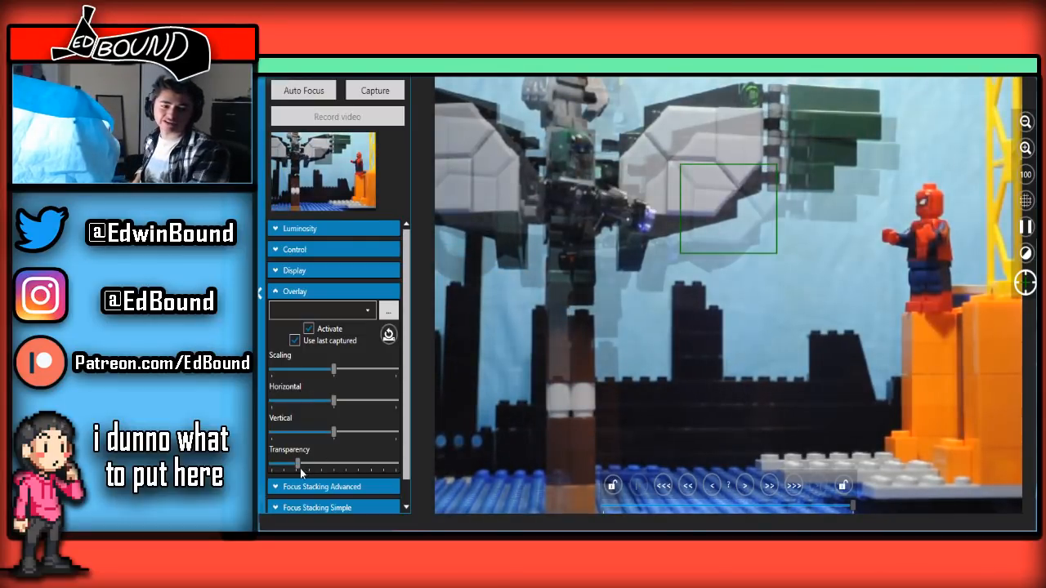
drag(298, 465, 344, 463)
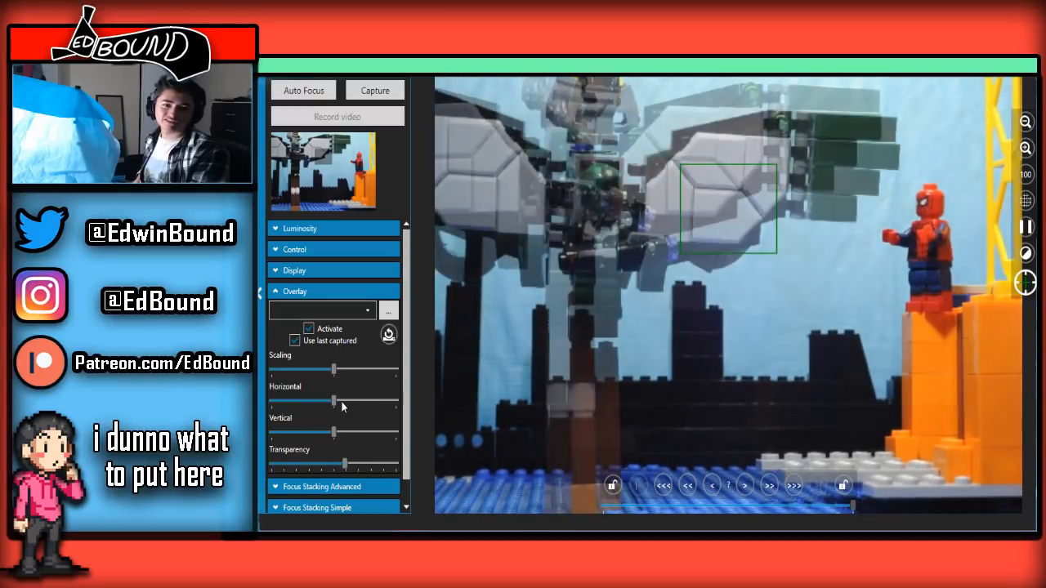
click(375, 91)
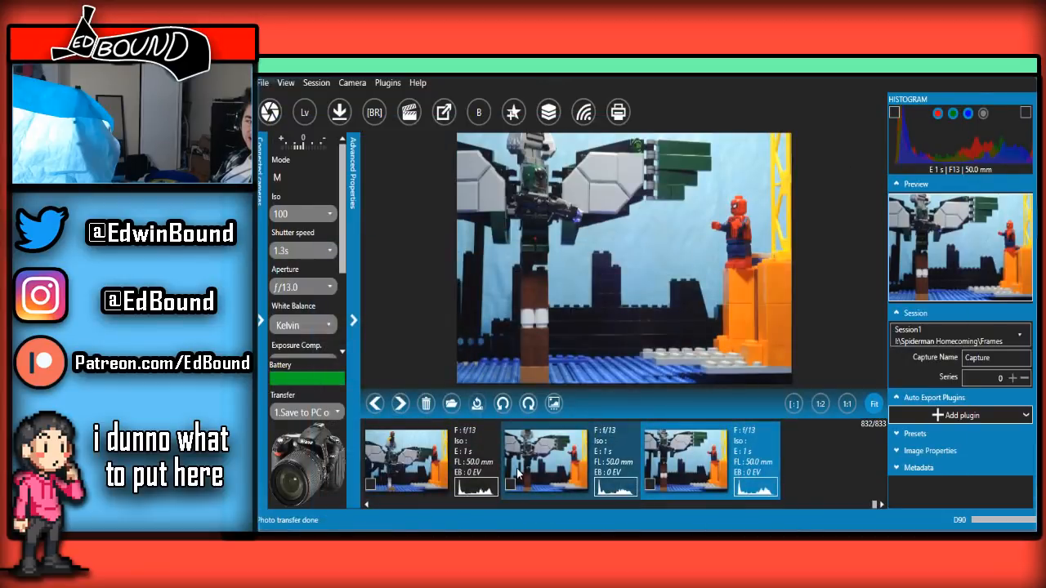
Run back and forth through the captured frames, from the fly-off to the newest approach frame, to examine the winged figure's movement
scroll(504, 470, up, 2)
scroll(504, 470, down, 2)
scroll(504, 470, up, 1)
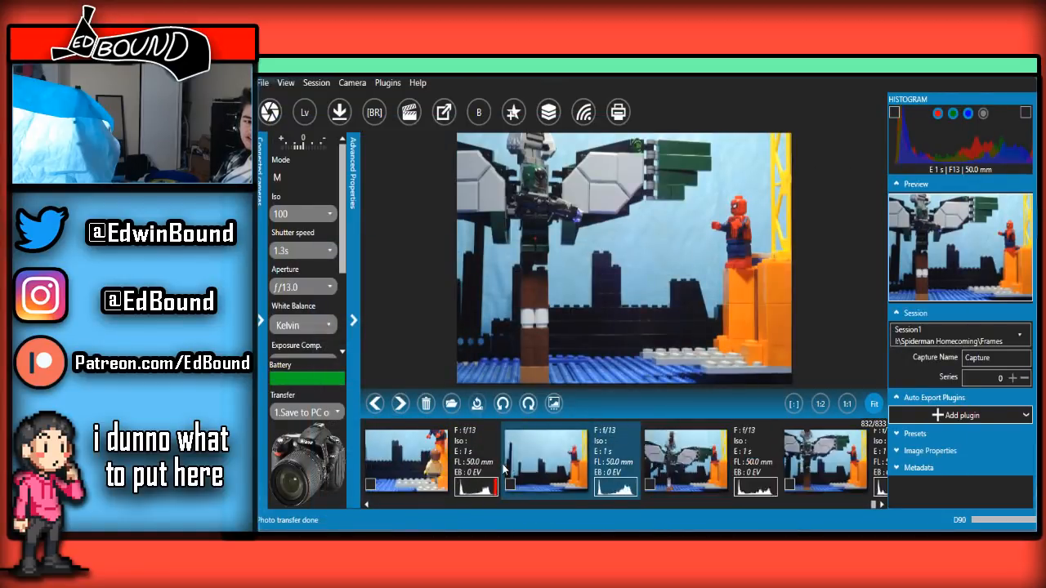
scroll(504, 470, down, 3)
scroll(504, 470, up, 1)
scroll(504, 470, down, 1)
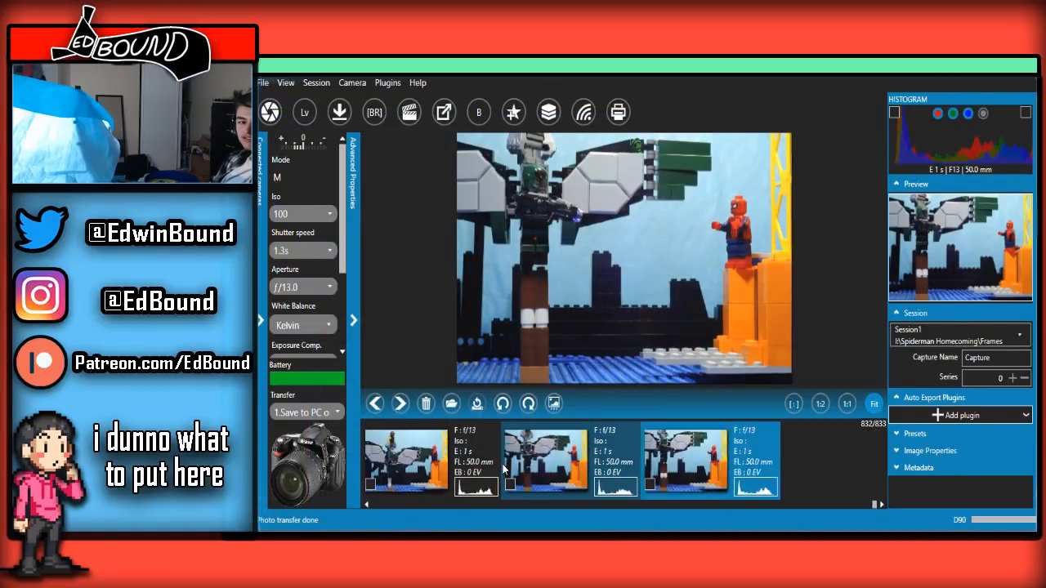
scroll(504, 469, up, 4)
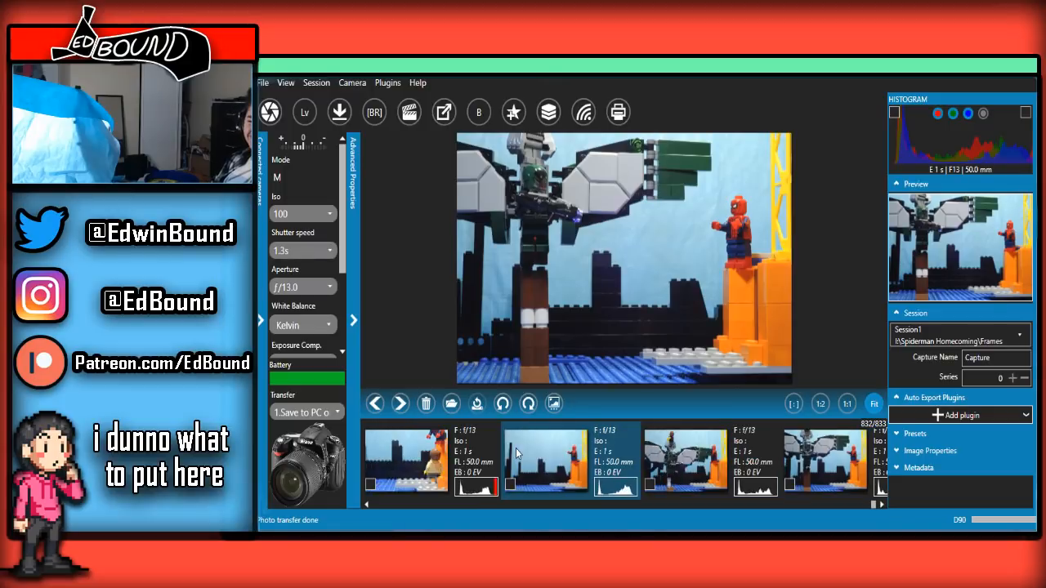
scroll(517, 454, down, 4)
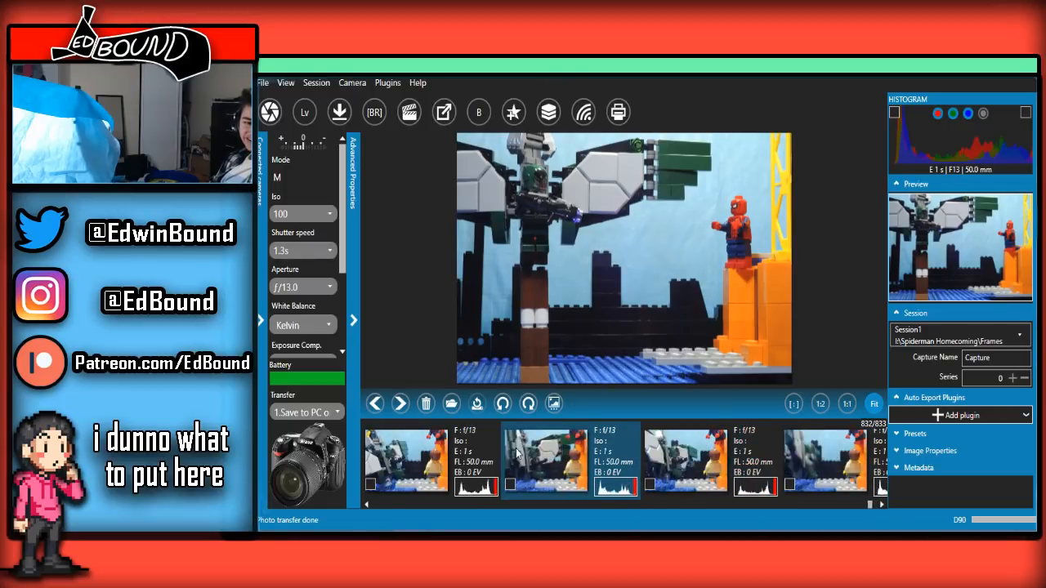
scroll(516, 454, down, 5)
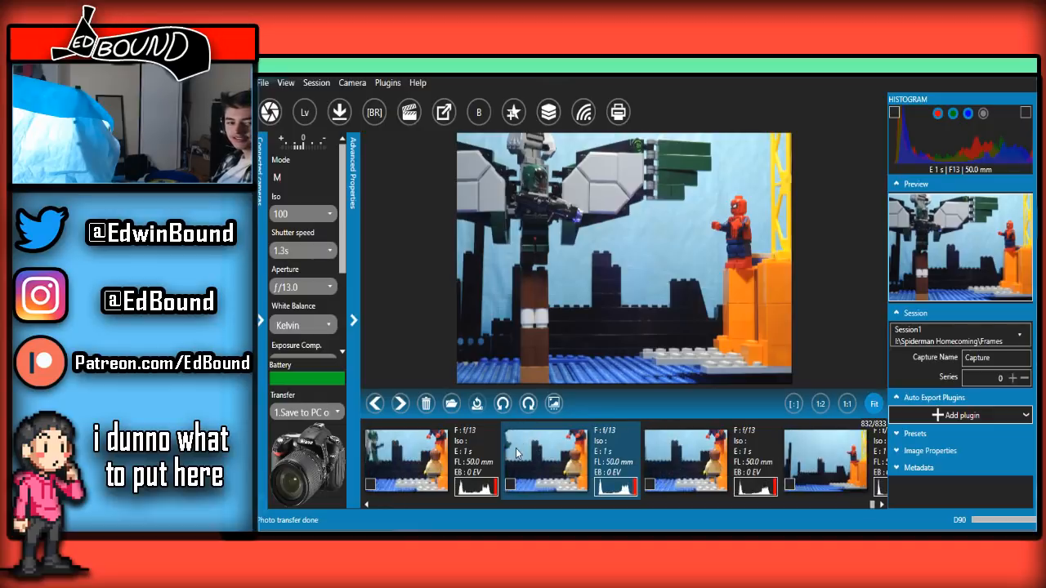
scroll(517, 455, up, 6)
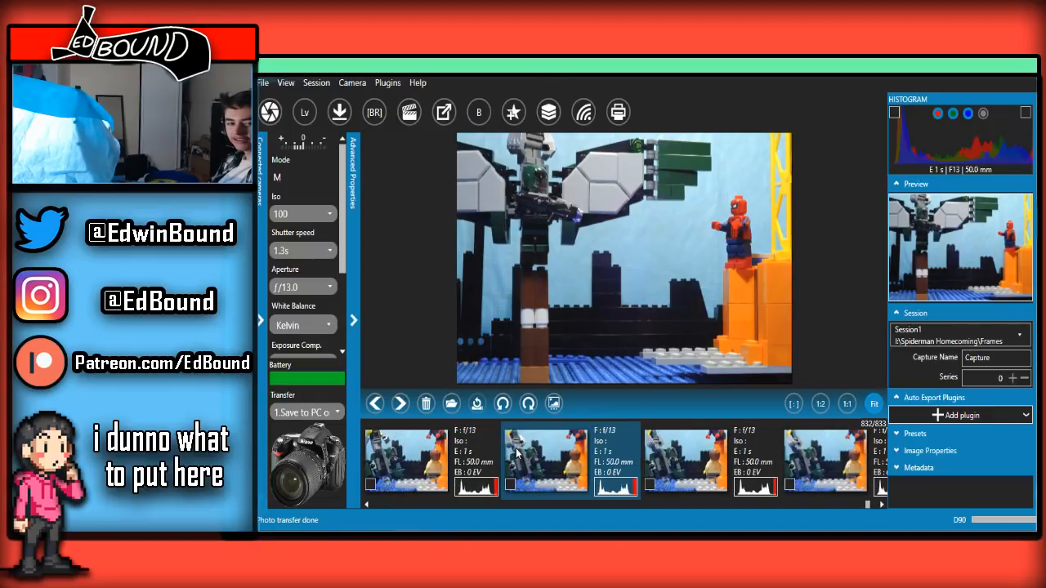
scroll(516, 455, down, 5)
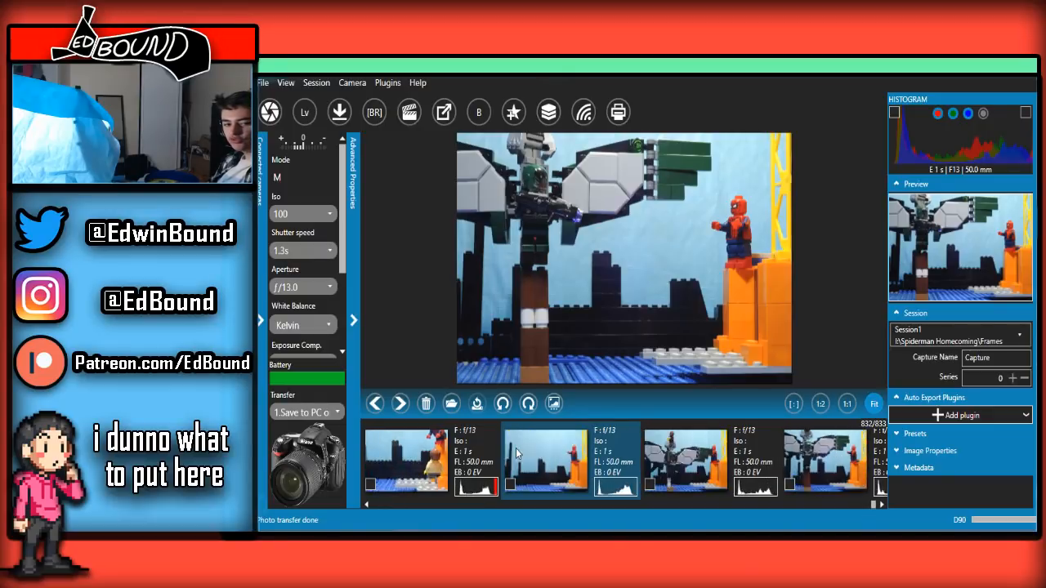
scroll(517, 455, up, 6)
scroll(516, 455, down, 3)
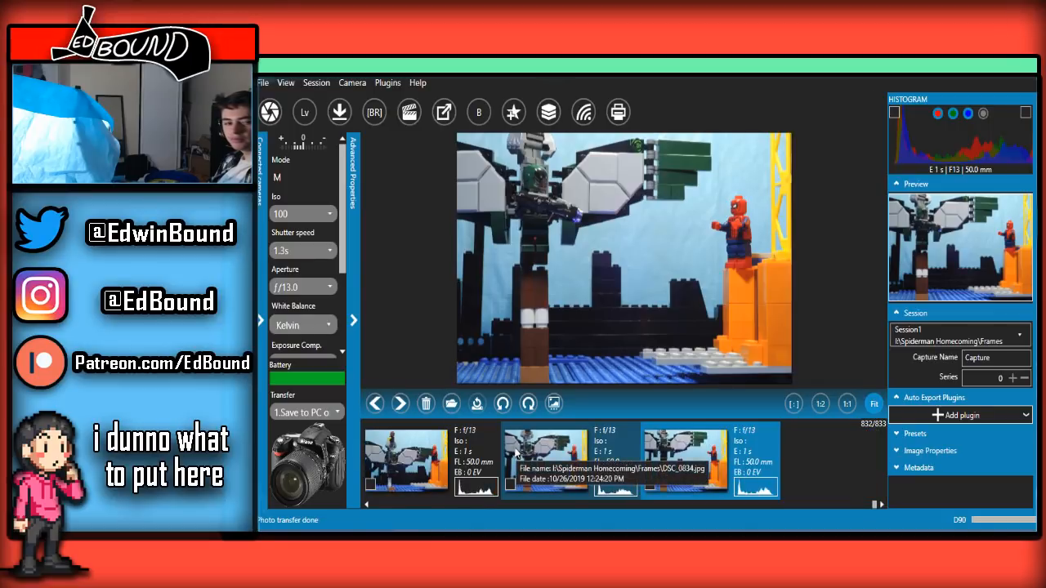
Return to the live view, lower the overlay transparency to about a quarter and capture the next frame of the winged figure
click(449, 514)
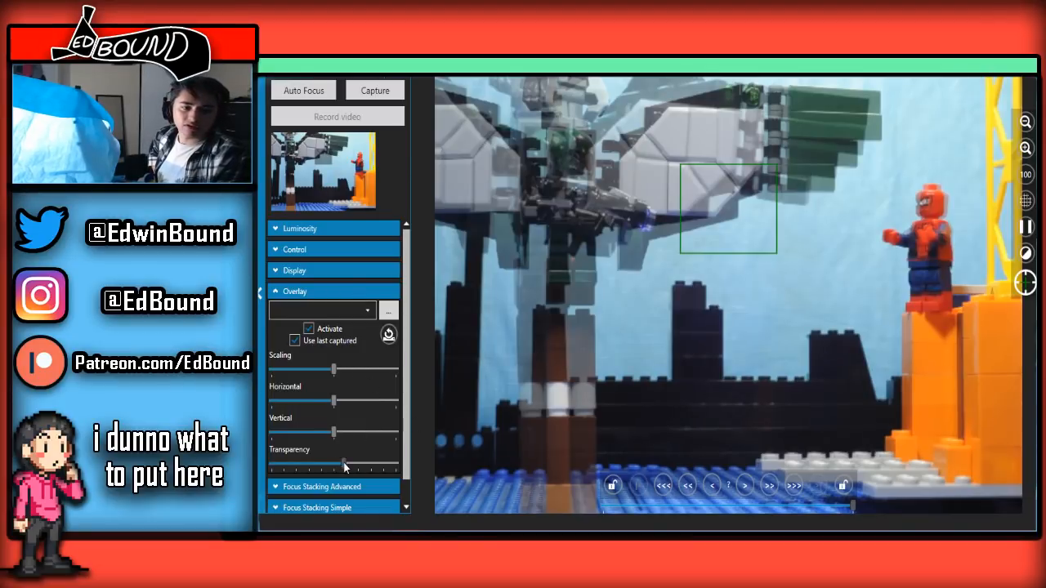
drag(343, 464, 333, 460)
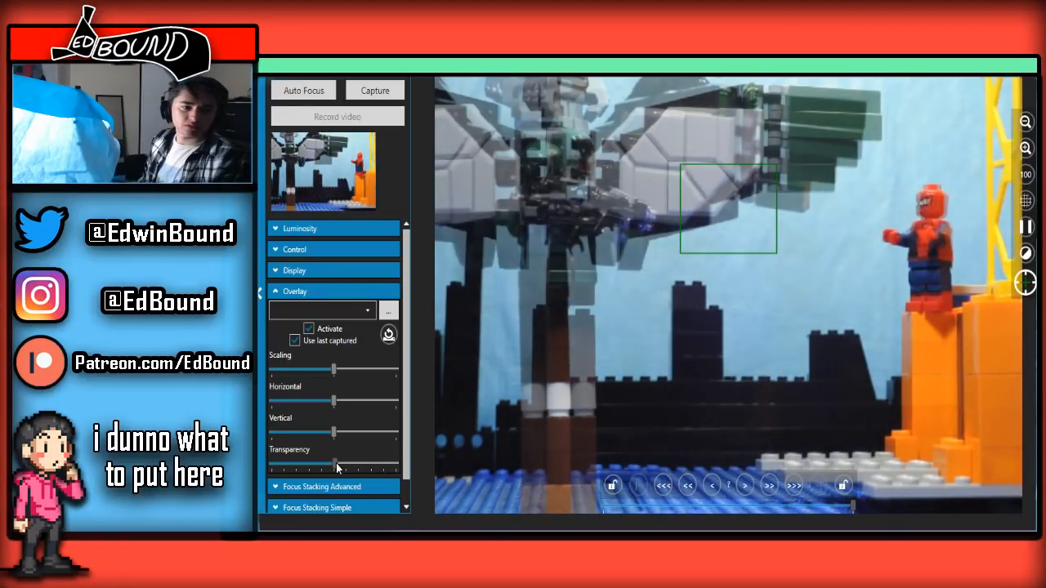
drag(334, 463, 289, 463)
drag(302, 401, 302, 398)
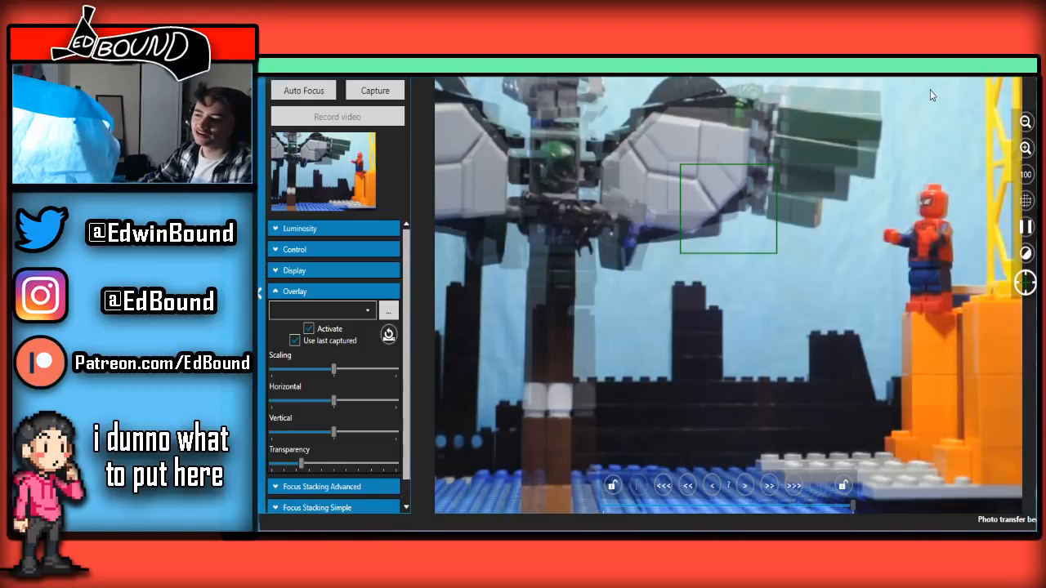
click(1019, 79)
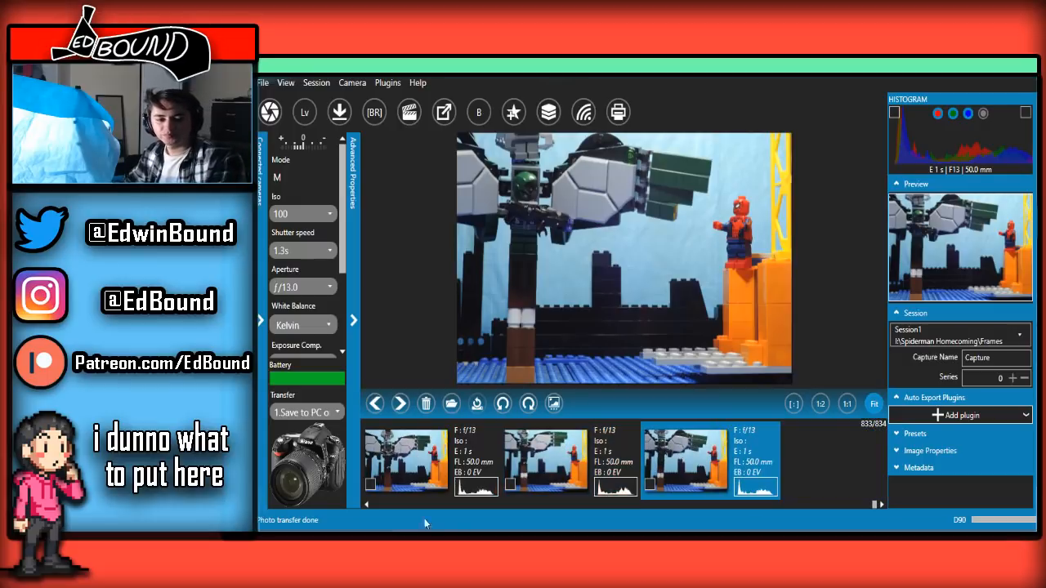
Set the live-view overlay transparency to just over one-third and capture the frame with Spider-Man's changed pose
click(445, 509)
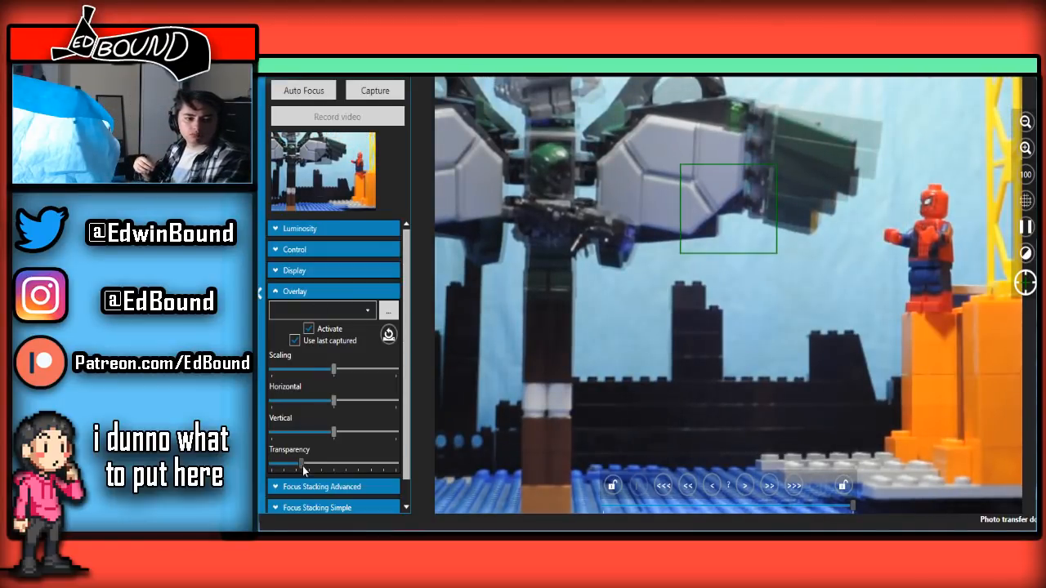
drag(301, 464, 311, 464)
mouse_move(319, 414)
mouse_down()
mouse_move(308, 404)
mouse_move(320, 401)
mouse_up()
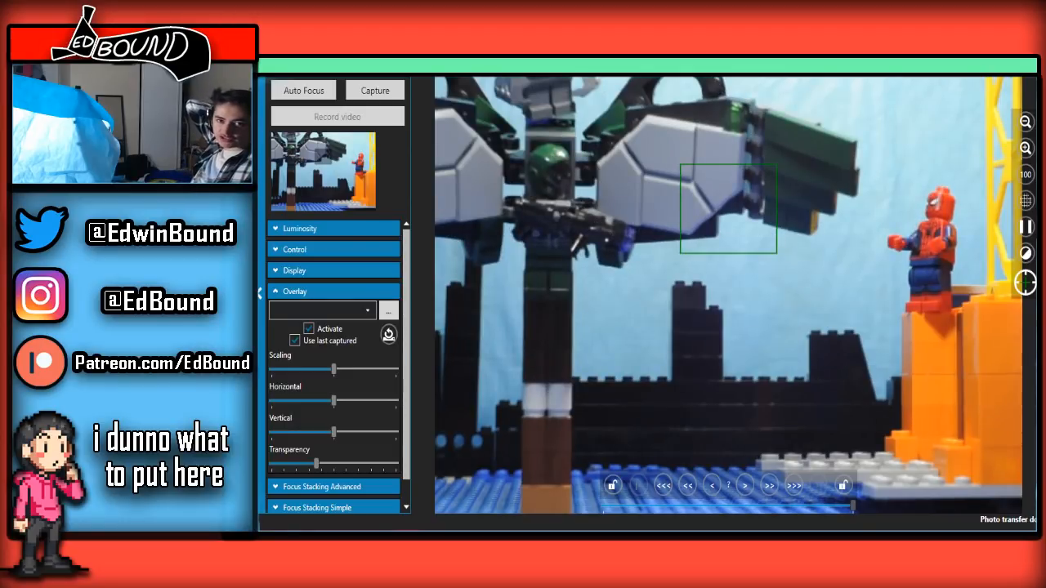
key(alt+Tab)
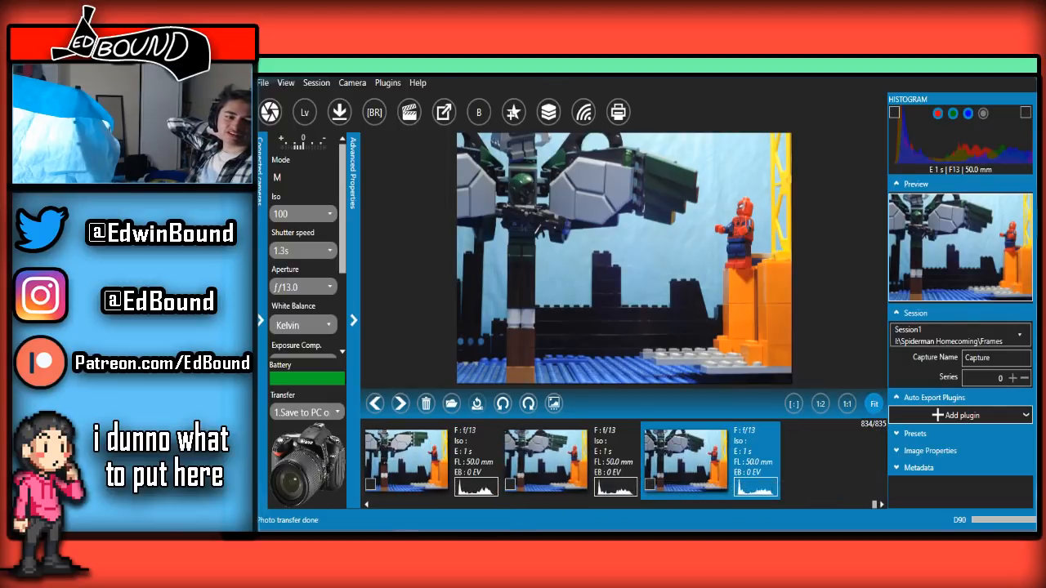
Reopen the live view, check the repositioned figures against the overlay and capture the frame with Spider-Man's arm lowered
mouse_move(409, 529)
click(456, 490)
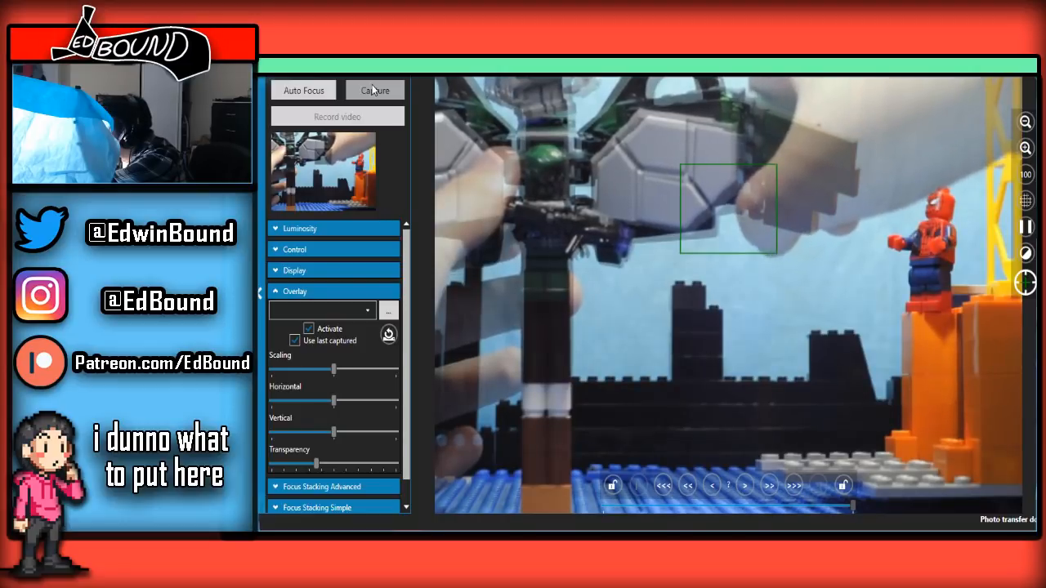
click(373, 90)
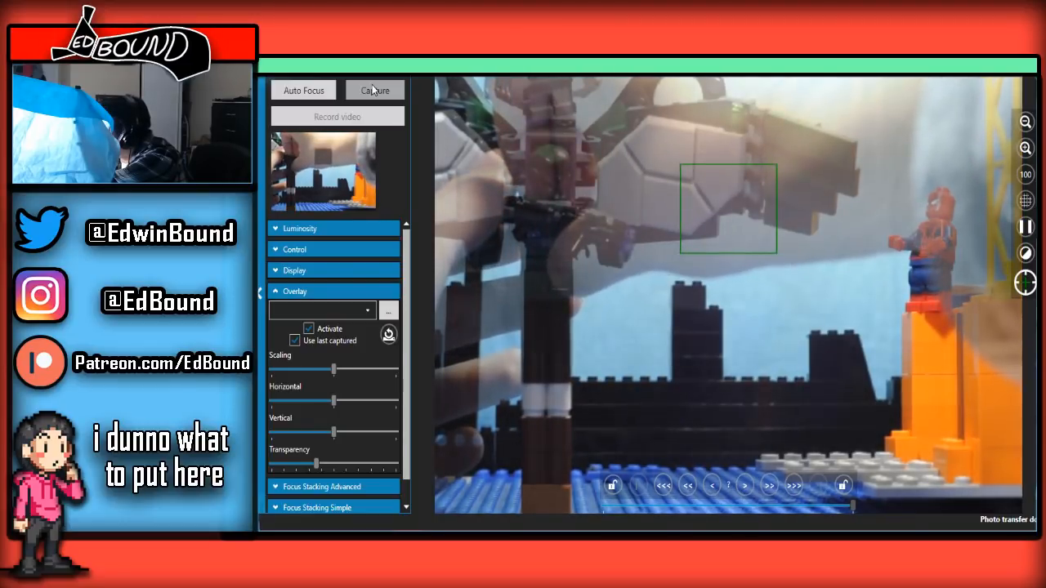
click(374, 90)
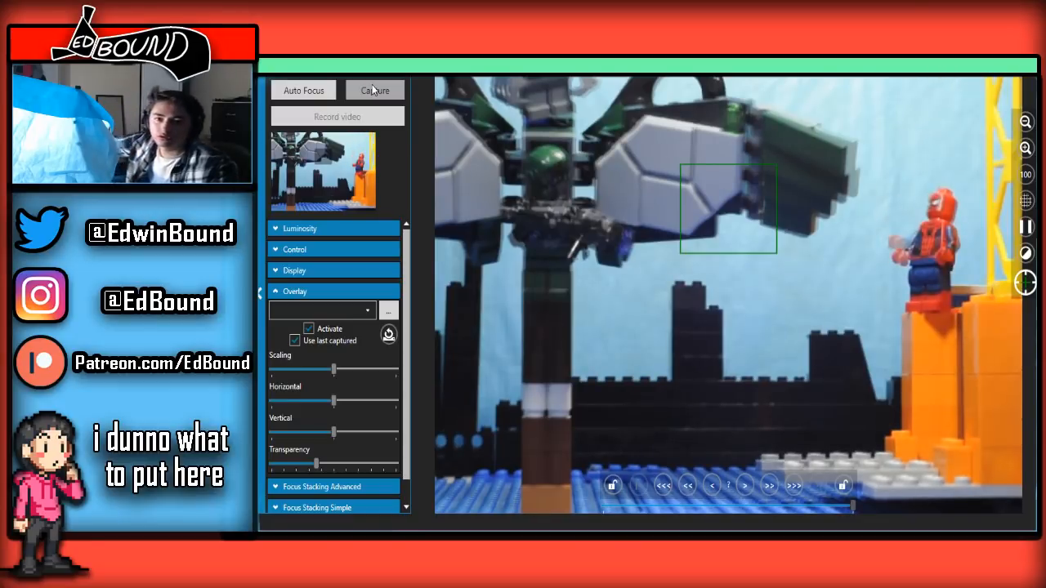
click(372, 90)
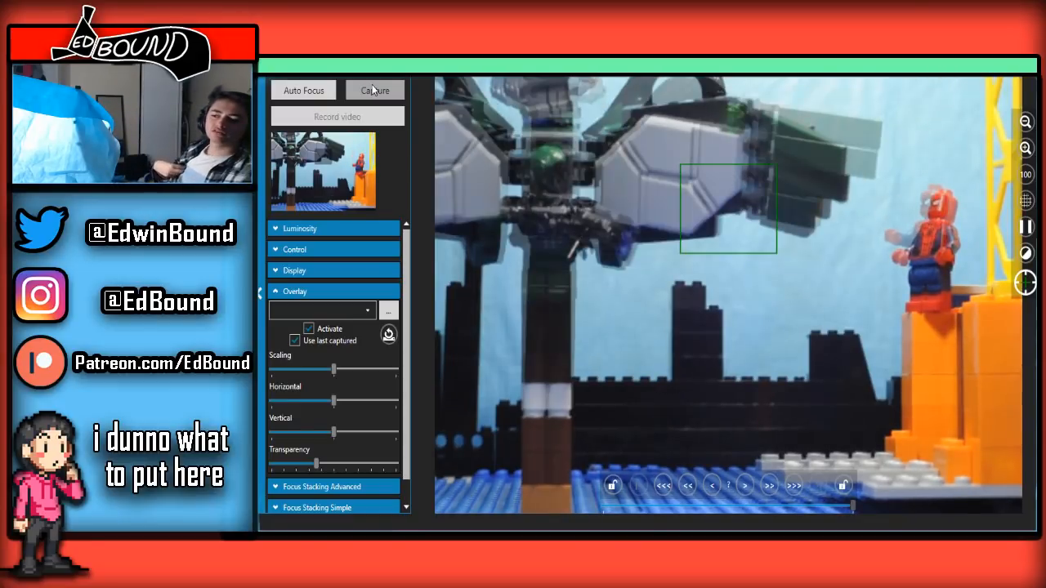
click(373, 90)
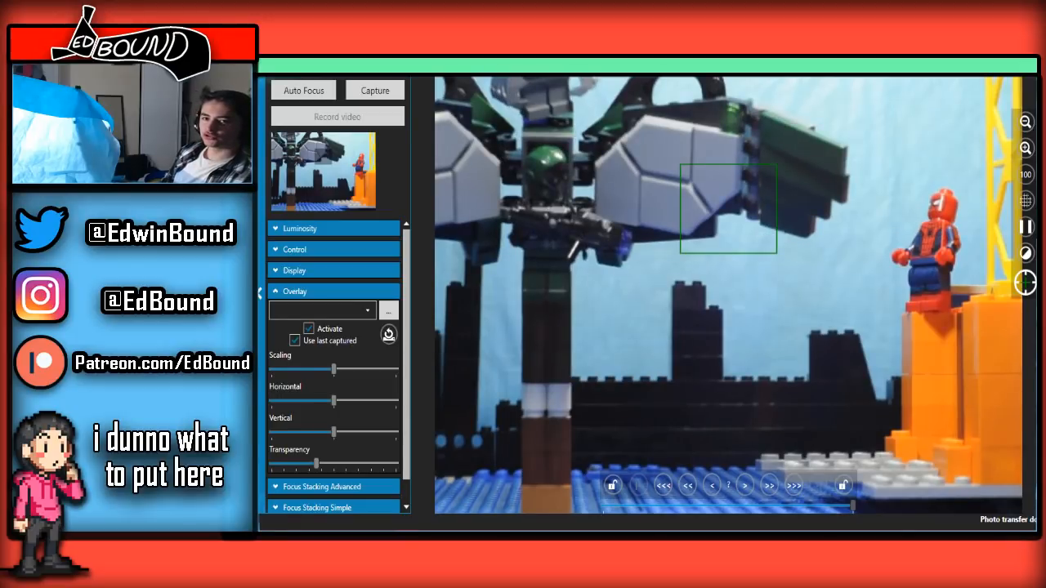
Play the skyline-shot frames back and forth up to the newest one to examine the approach and Spider-Man's arm movement
click(985, 67)
scroll(661, 480, up, 3)
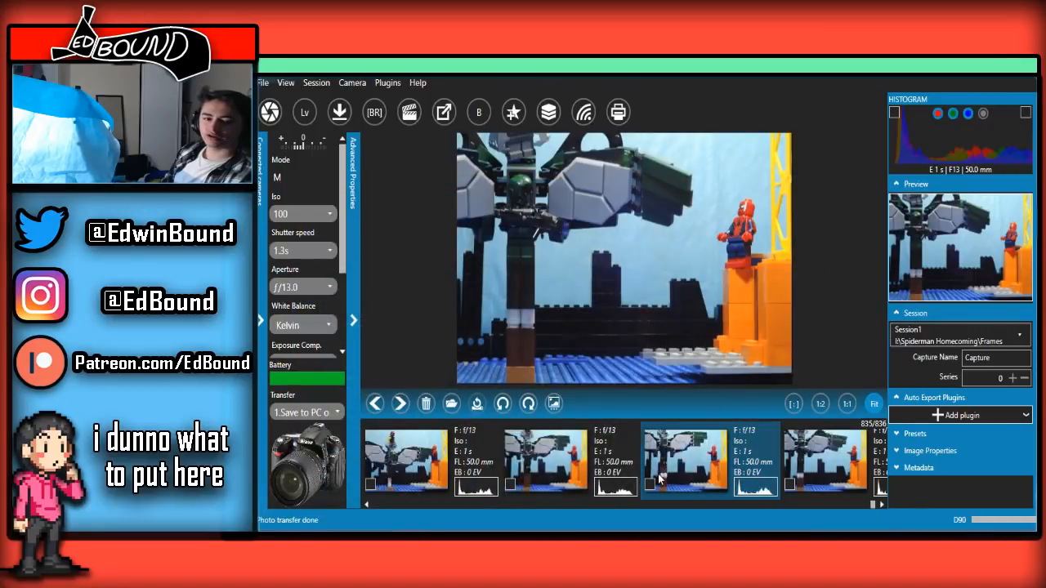
scroll(658, 474, down, 3)
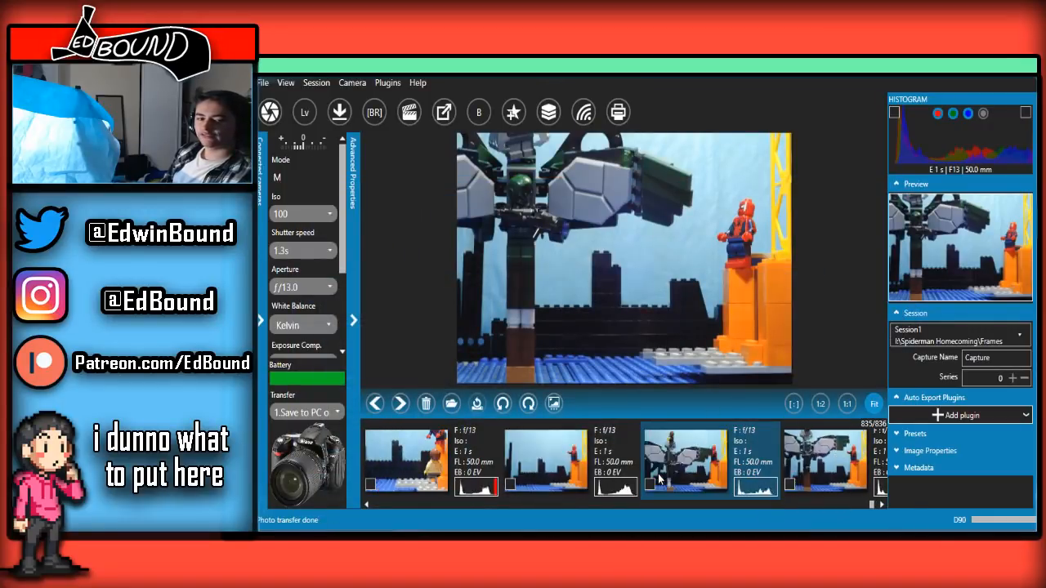
scroll(658, 474, up, 4)
scroll(658, 474, down, 4)
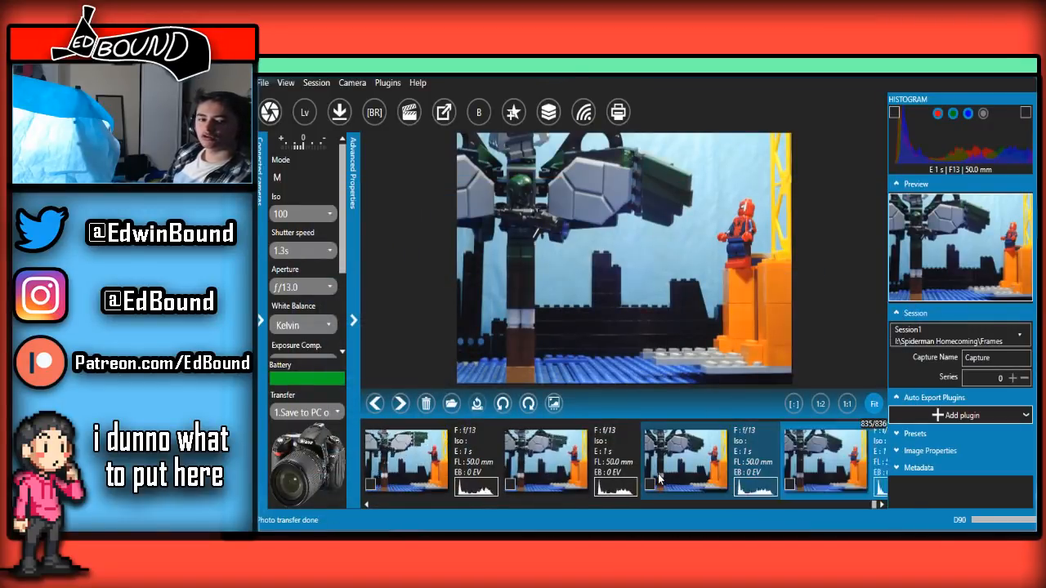
scroll(658, 474, up, 3)
scroll(658, 474, up, 3)
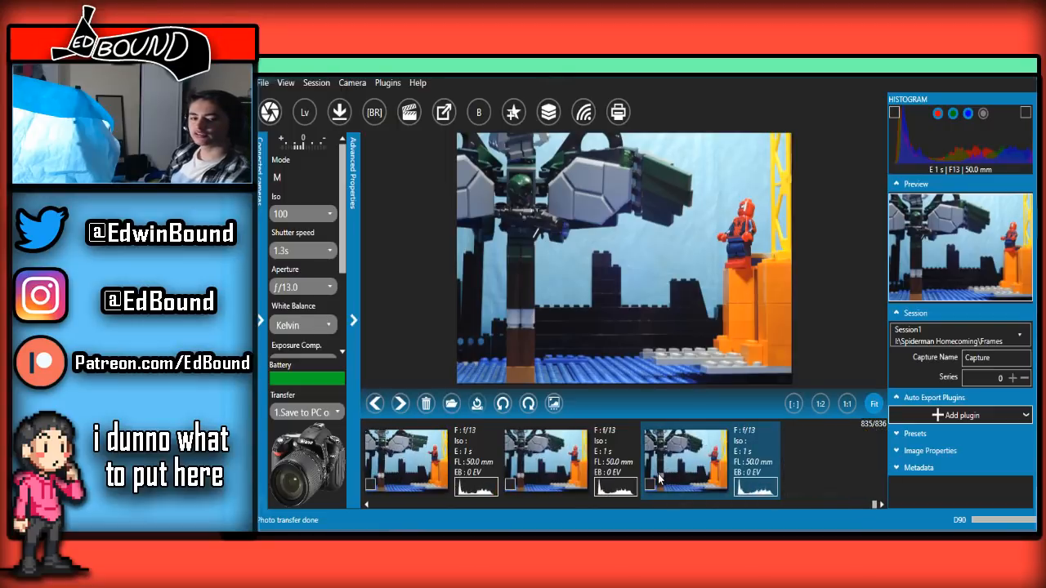
scroll(658, 474, down, 5)
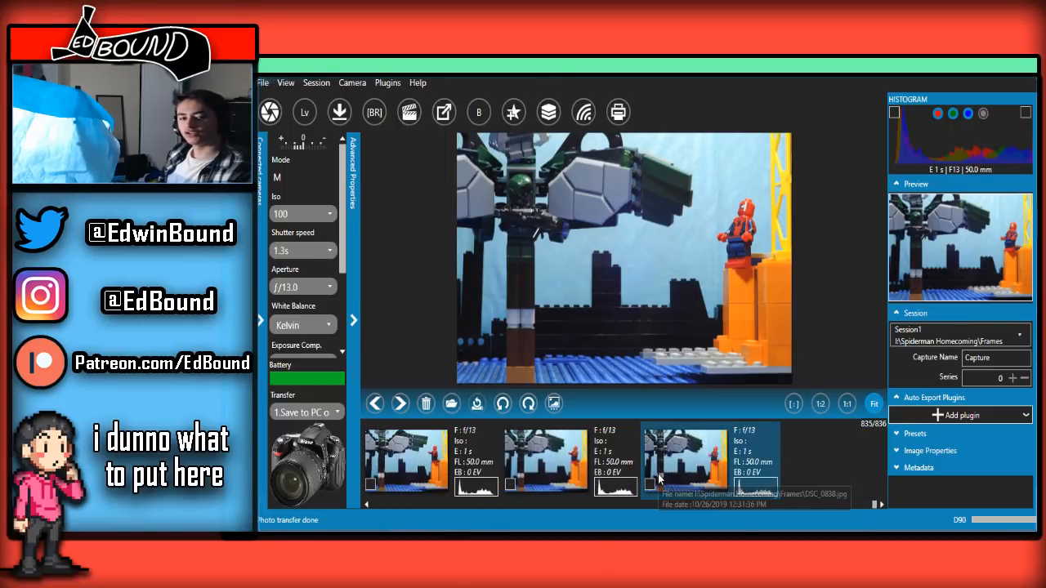
scroll(658, 474, up, 4)
scroll(658, 474, down, 5)
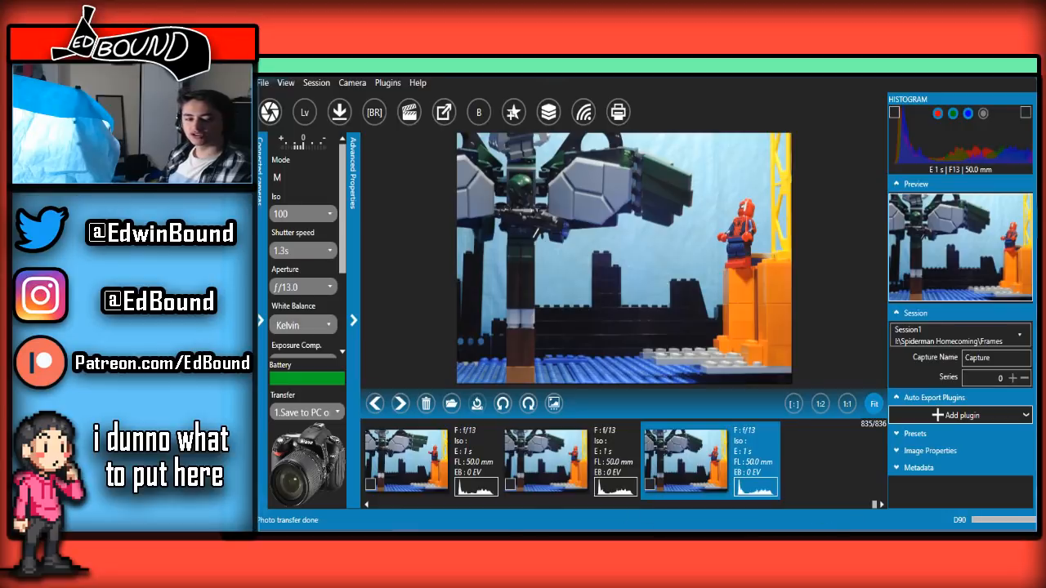
Return to the live view and capture two more frames with the winged figure slightly repositioned in front of Spider-Man
mouse_move(408, 540)
click(467, 492)
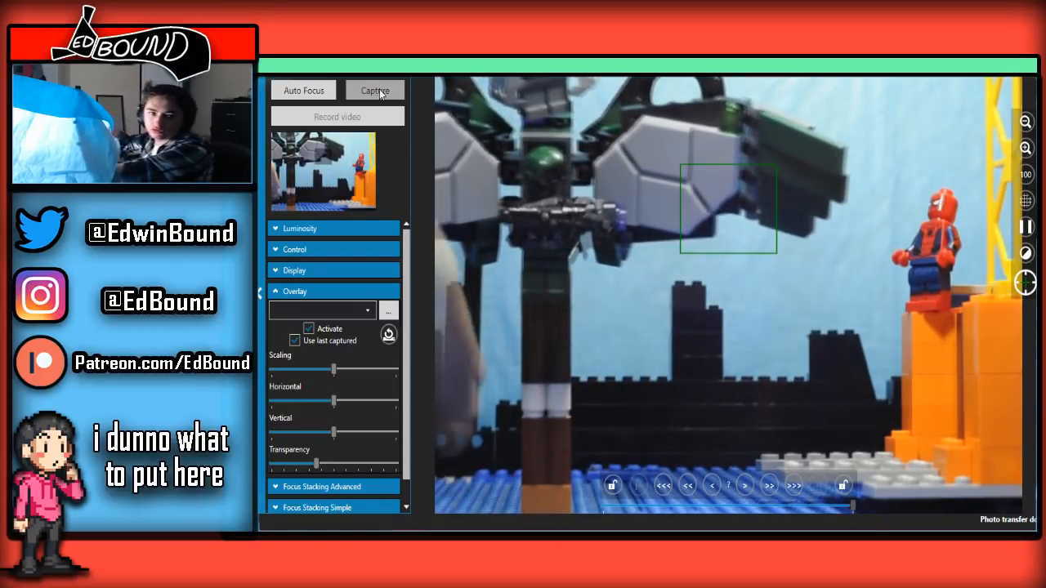
click(380, 89)
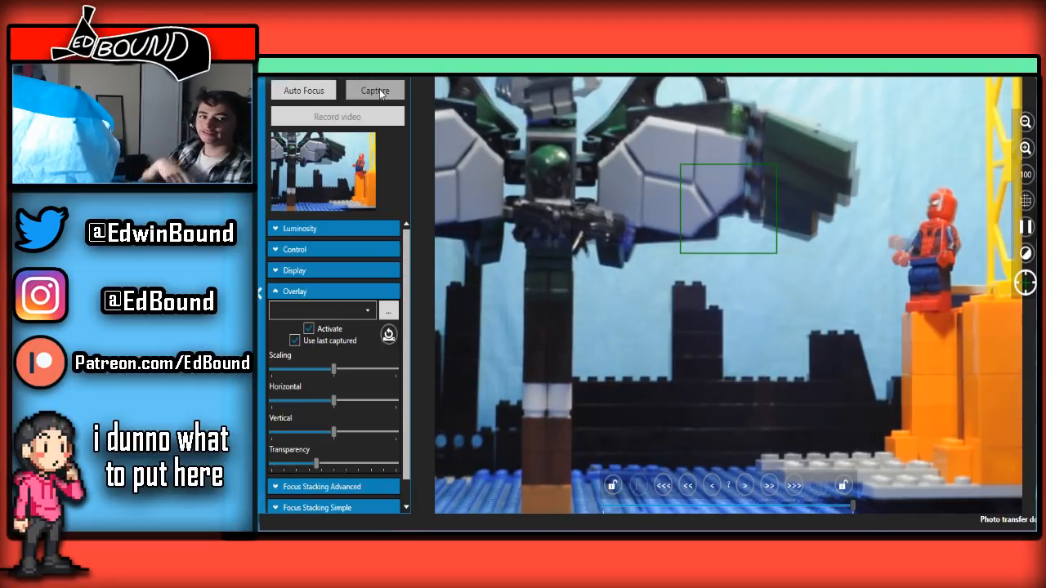
click(379, 90)
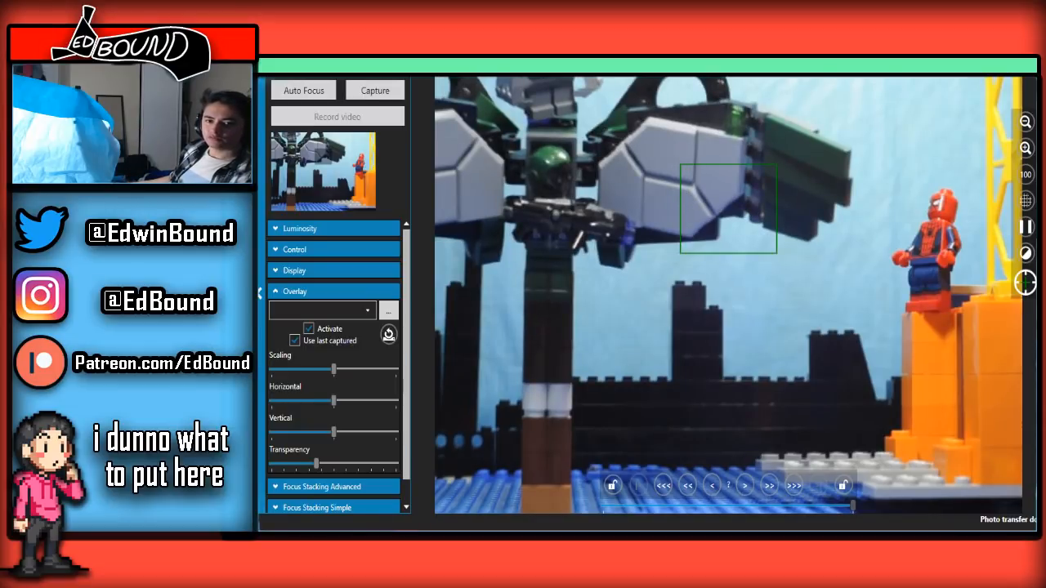
Run the skyline-shot frames back and forth up to the newest one to examine the winged figure's hover
key(alt+Tab)
scroll(600, 440, up, 6)
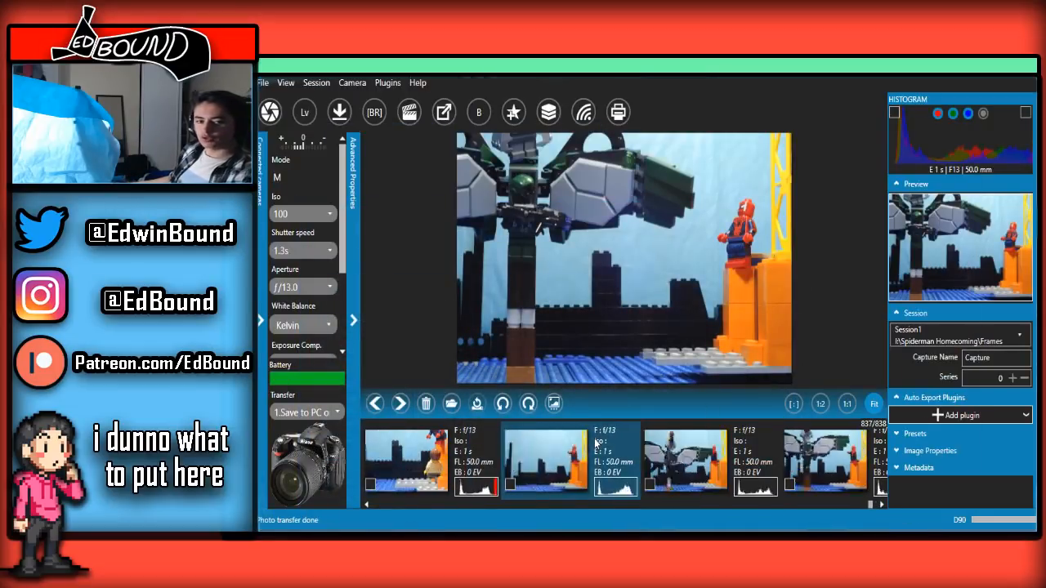
scroll(596, 443, down, 5)
scroll(596, 443, up, 5)
scroll(596, 443, down, 5)
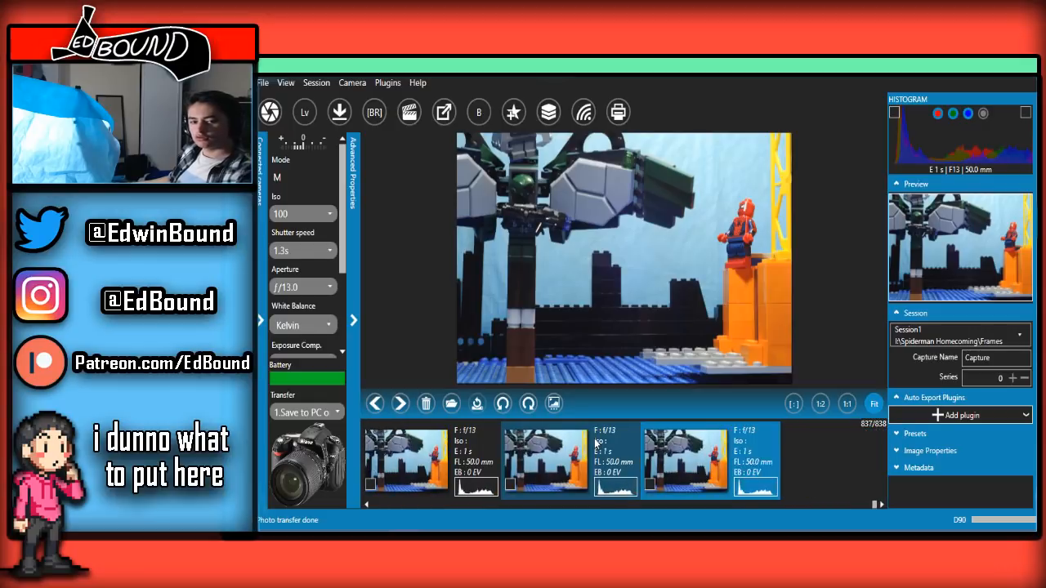
scroll(595, 443, up, 5)
scroll(596, 443, down, 5)
scroll(596, 443, up, 5)
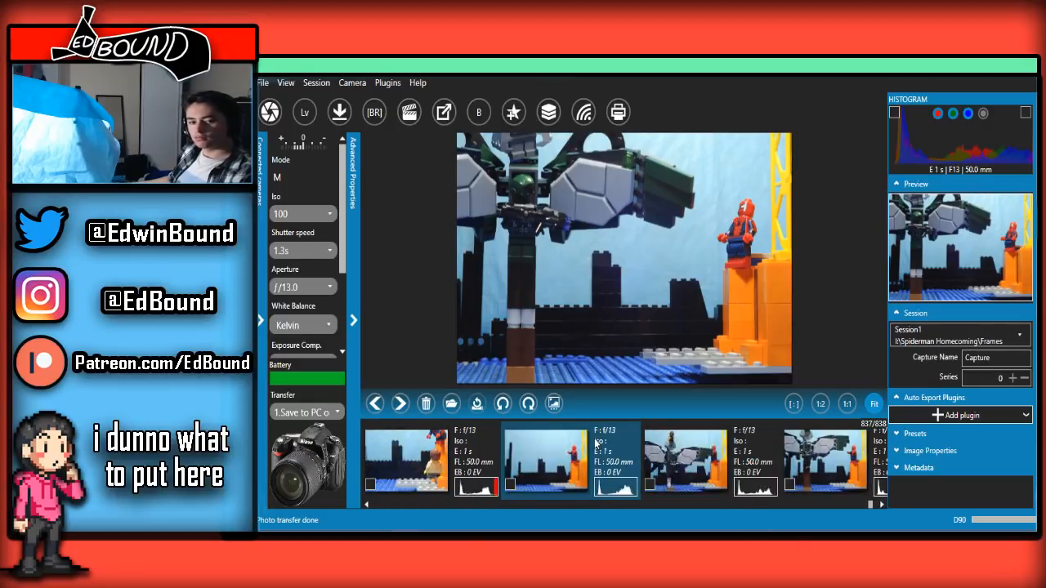
scroll(598, 442, down, 5)
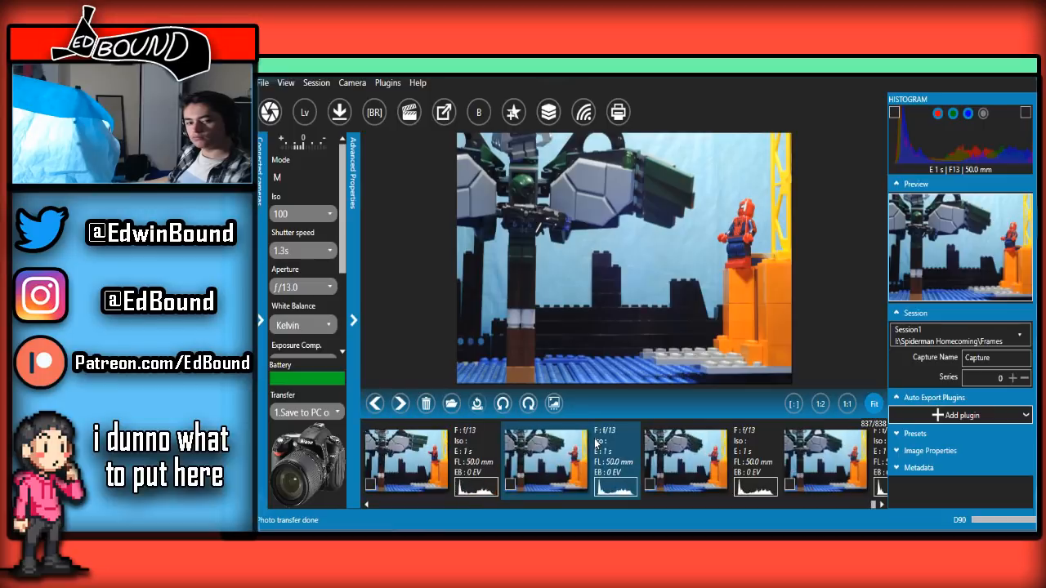
scroll(596, 443, down, 5)
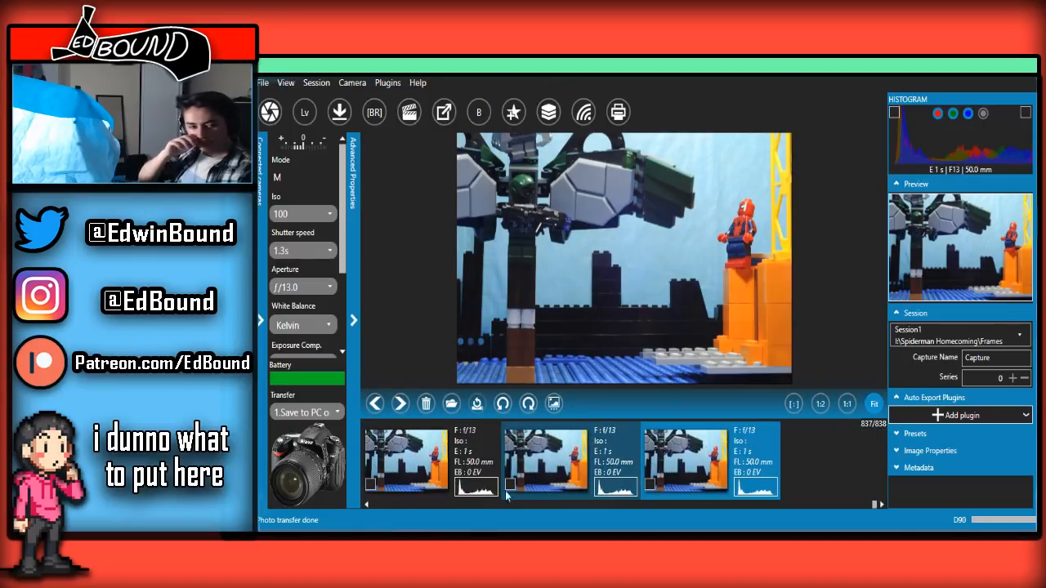
Return to the live view and capture a frame with the winged figure slightly shifted and its blaster held level
mouse_move(408, 529)
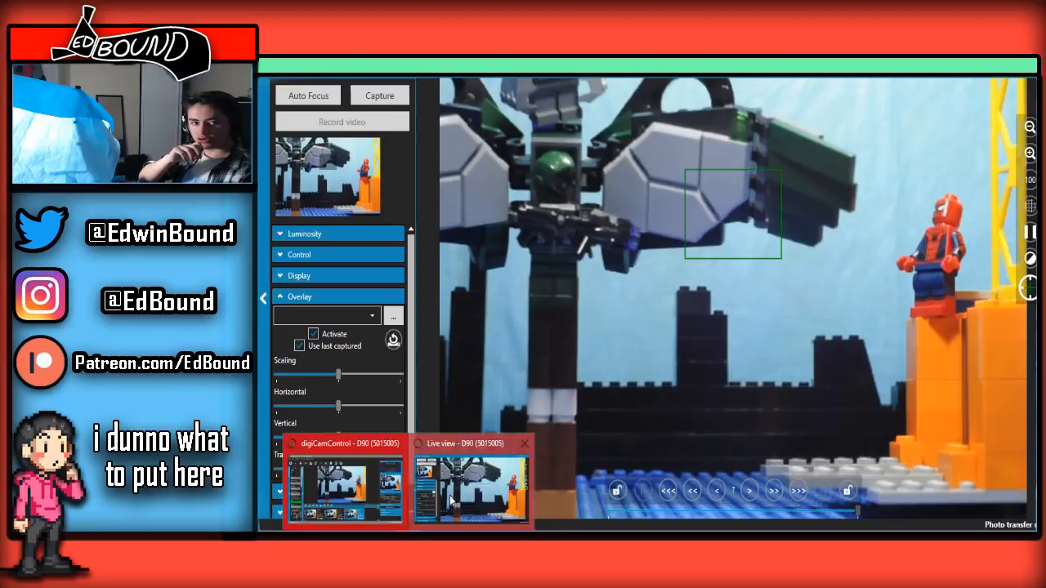
click(449, 495)
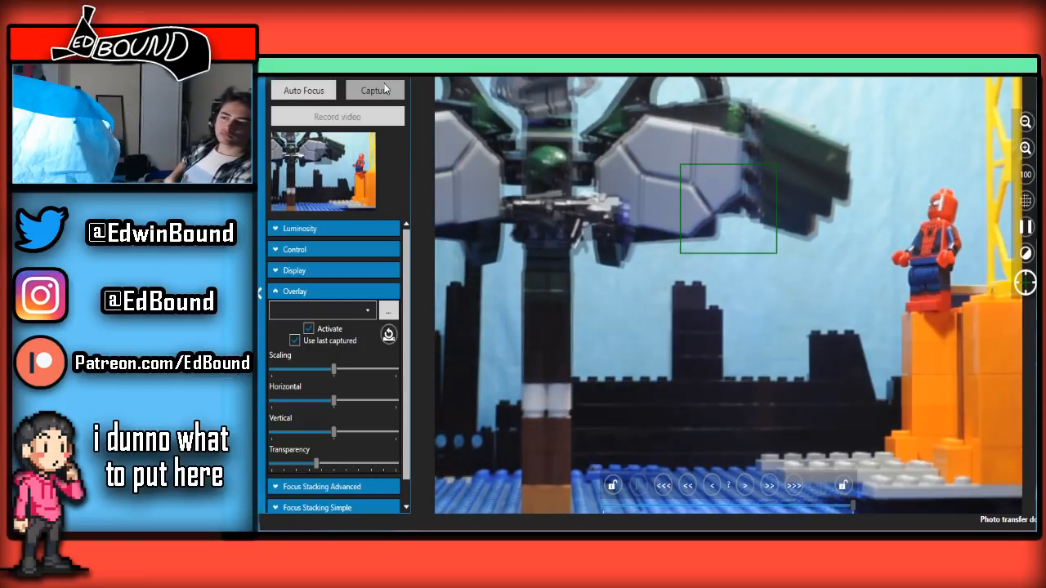
click(385, 88)
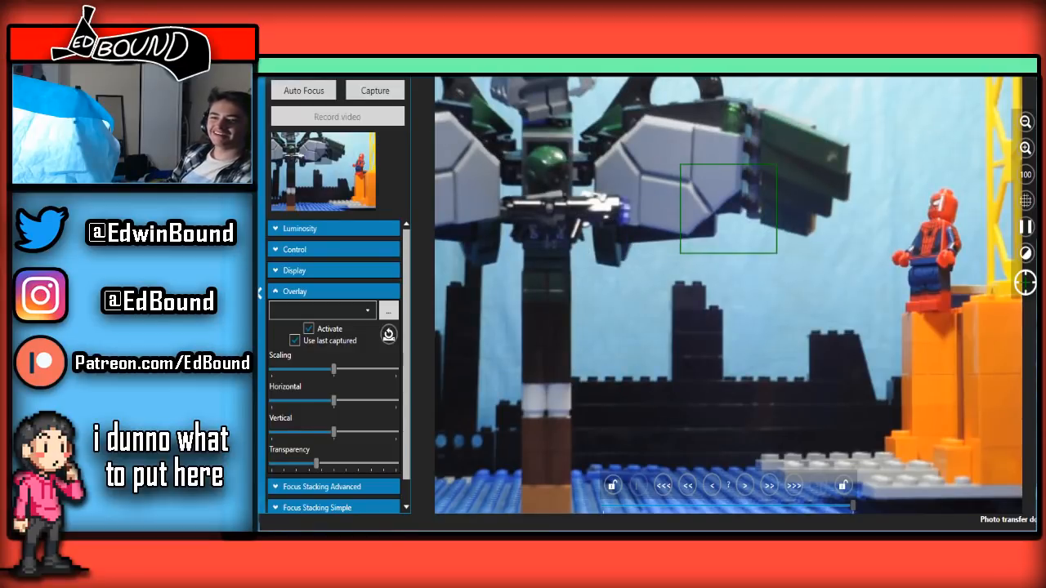
Replay the thumbnails from the shot's opening frames to the latest capture to examine the hover with the level blaster
key(alt+Tab)
scroll(644, 483, up, 3)
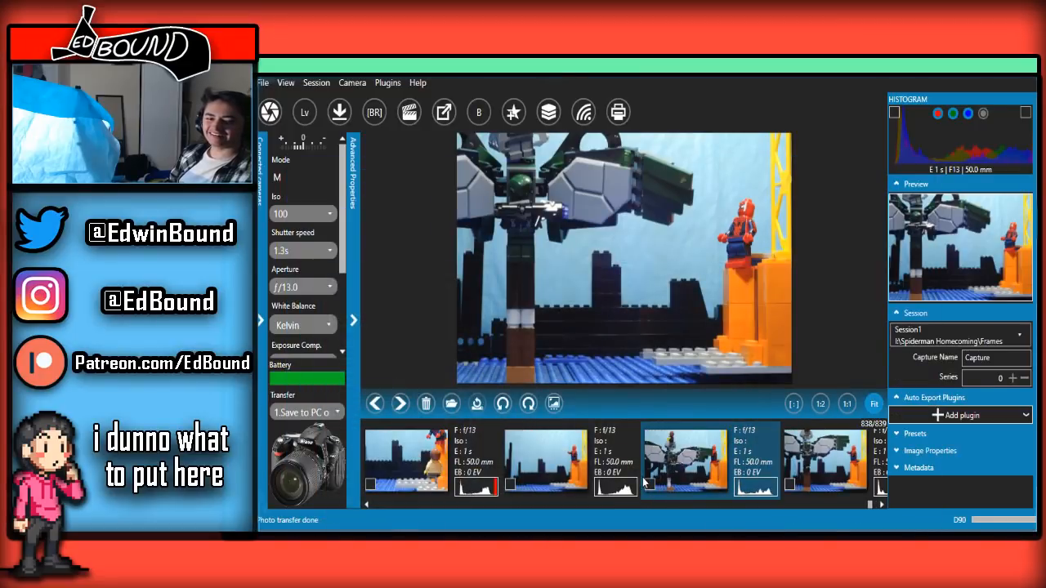
scroll(644, 483, down, 5)
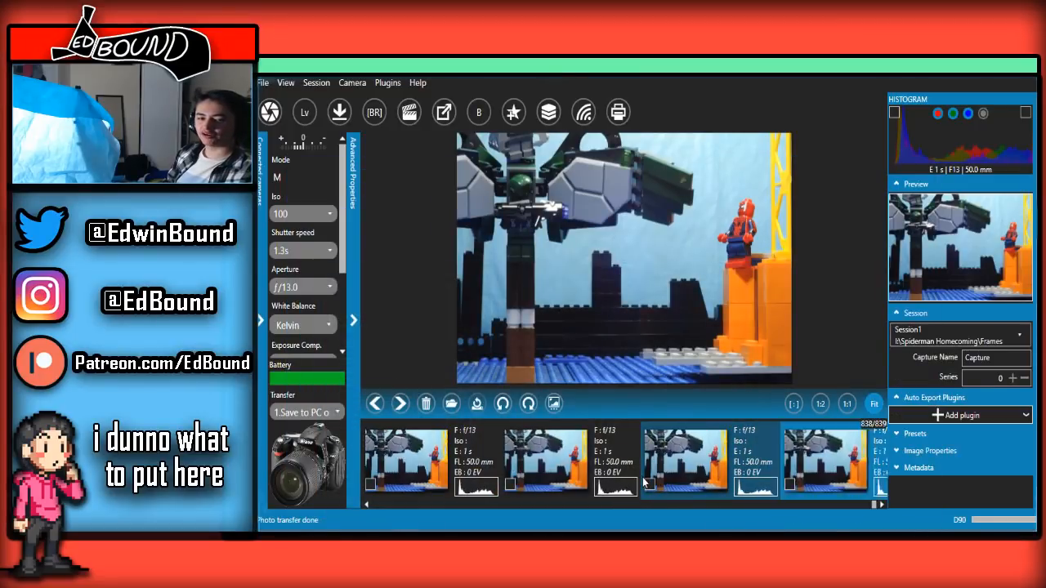
scroll(644, 483, up, 1)
scroll(644, 483, down, 1)
scroll(644, 483, up, 5)
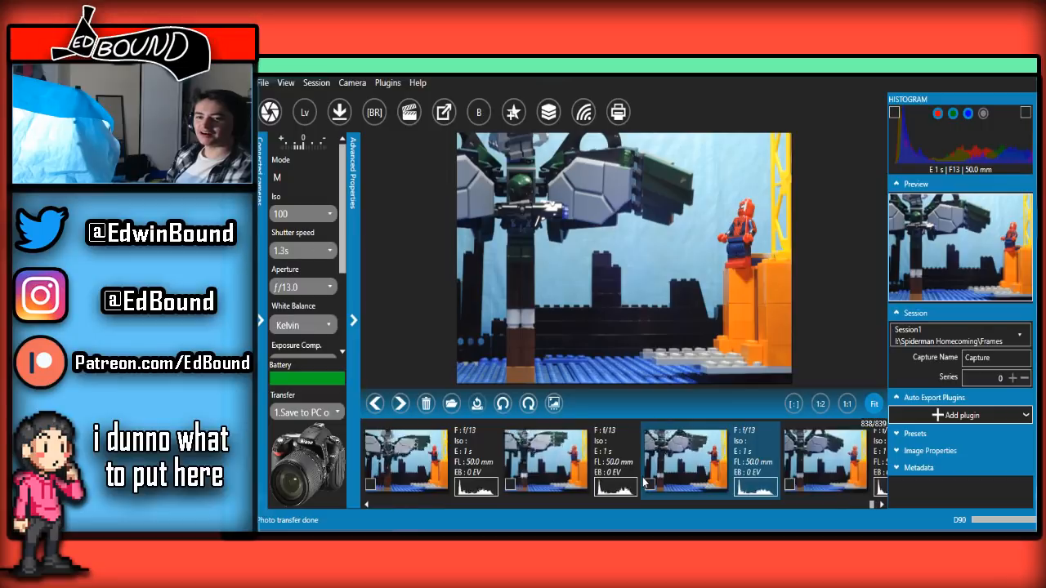
scroll(644, 483, up, 4)
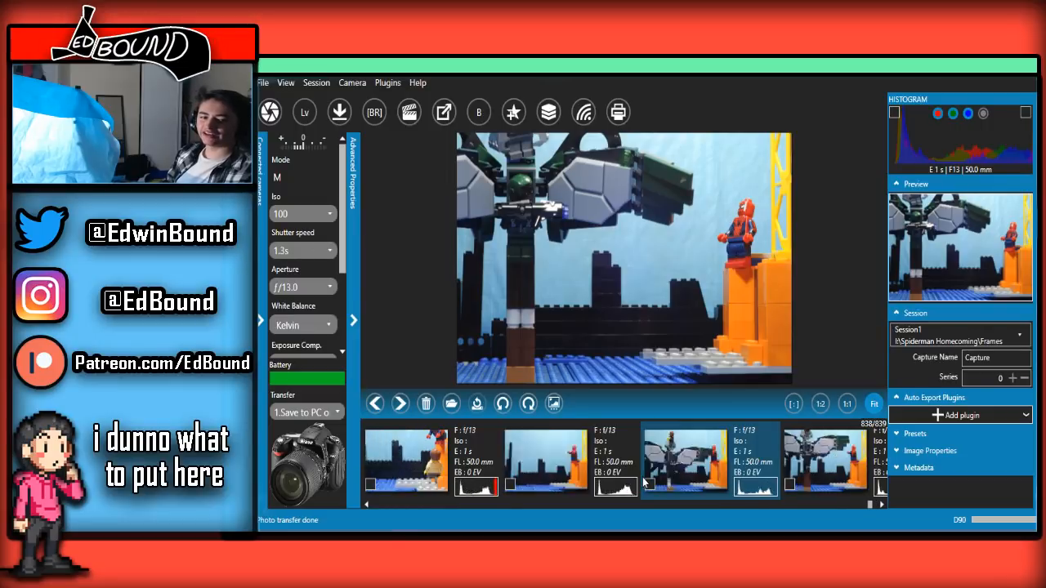
scroll(644, 483, down, 2)
scroll(644, 483, up, 2)
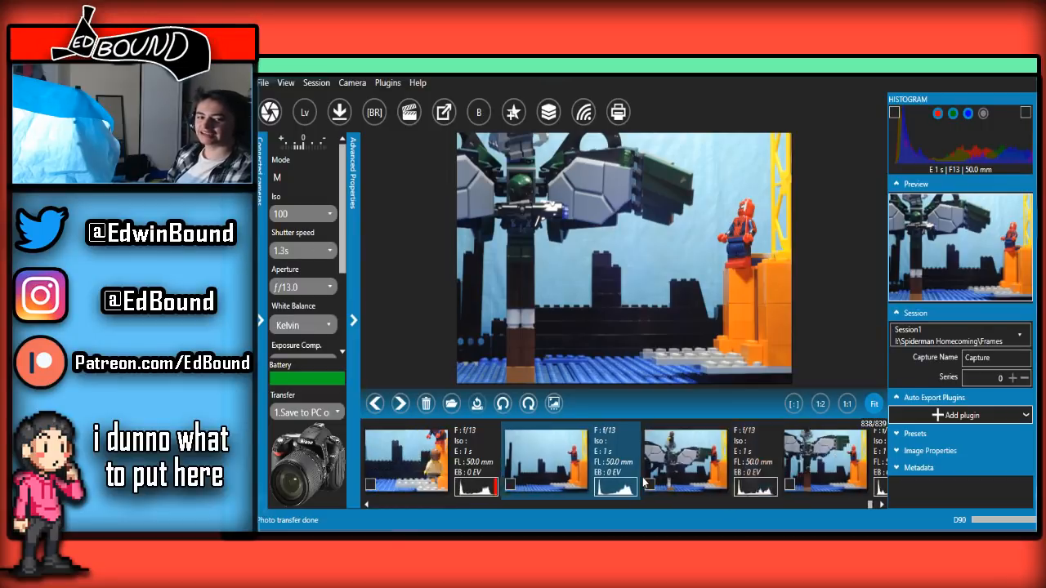
scroll(644, 483, down, 3)
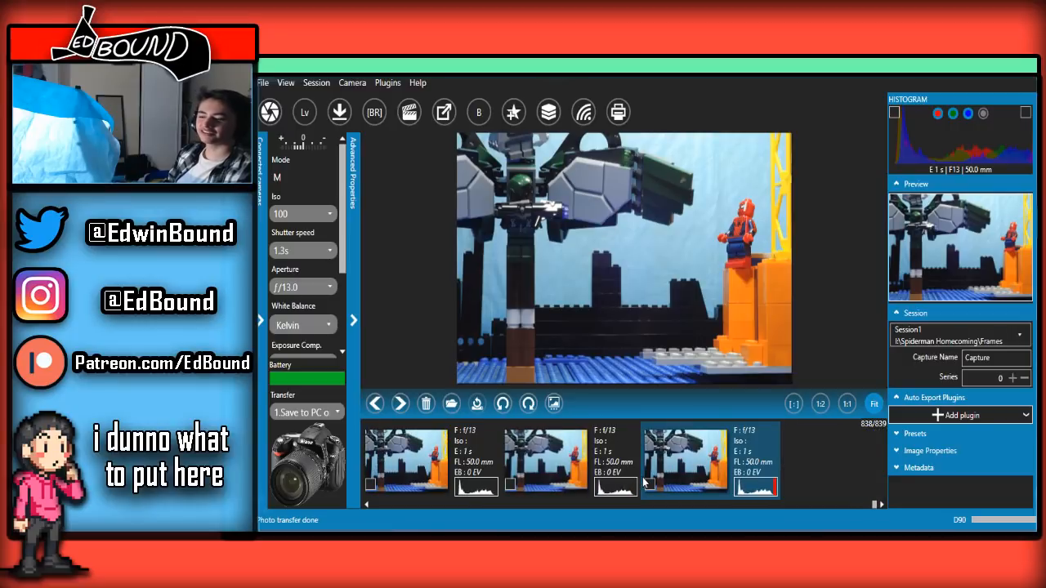
scroll(644, 483, up, 2)
scroll(644, 483, down, 2)
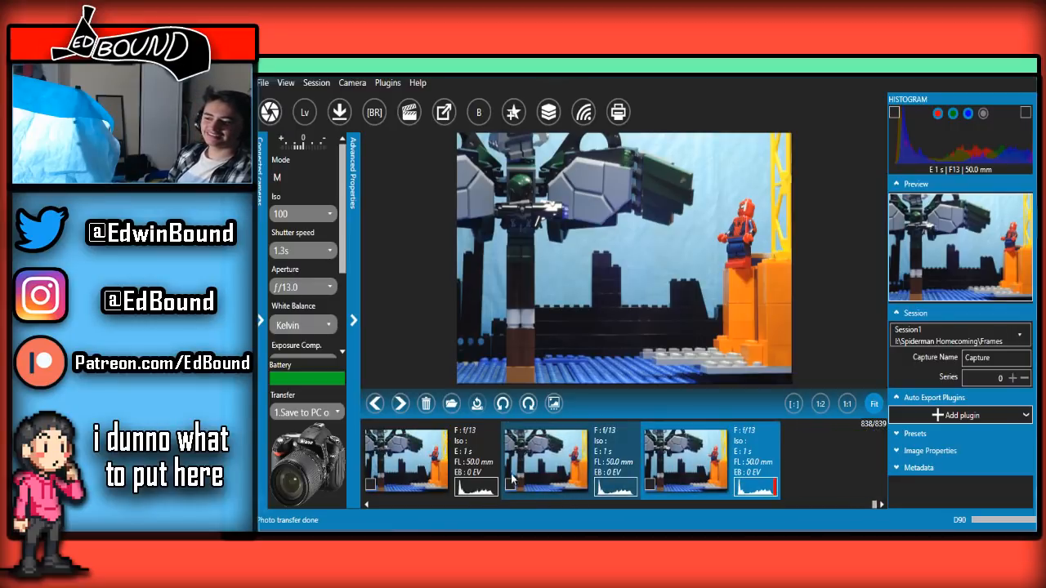
Capture the next hover frame from the live view and compare it with the preceding frames
click(454, 488)
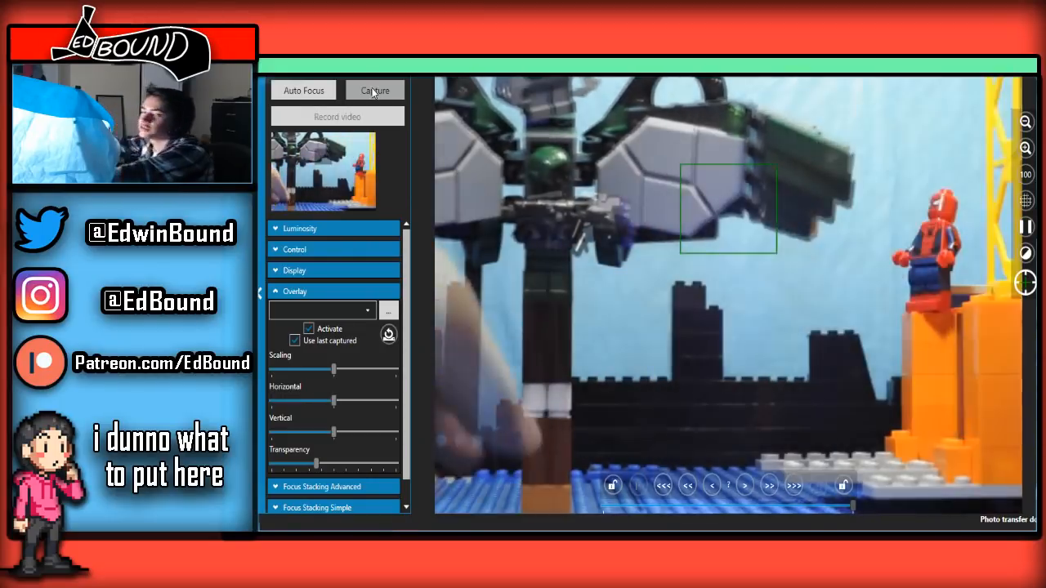
click(373, 92)
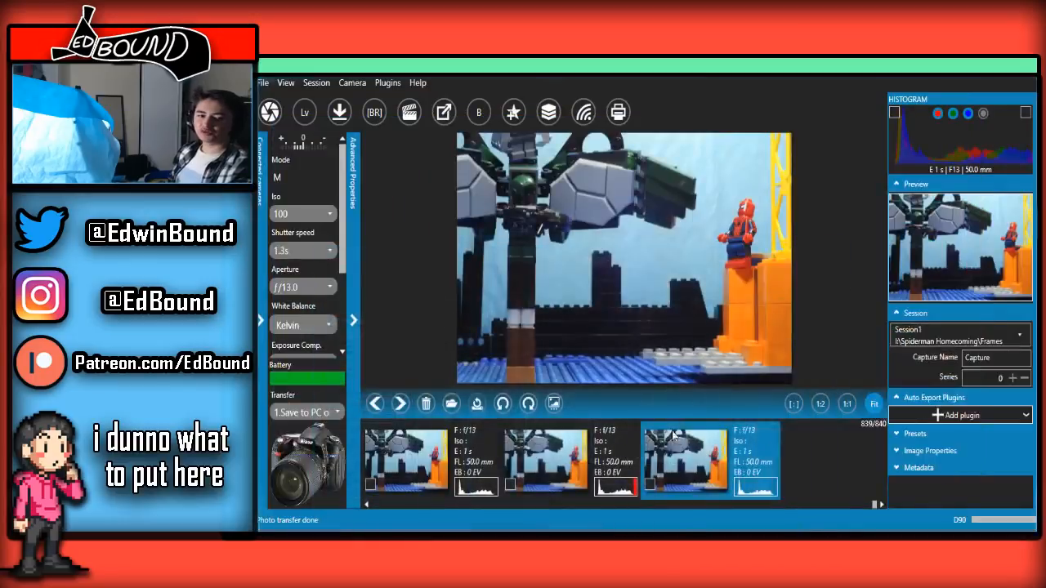
key(Left)
key(Right)
key(Left)
scroll(649, 480, up, 7)
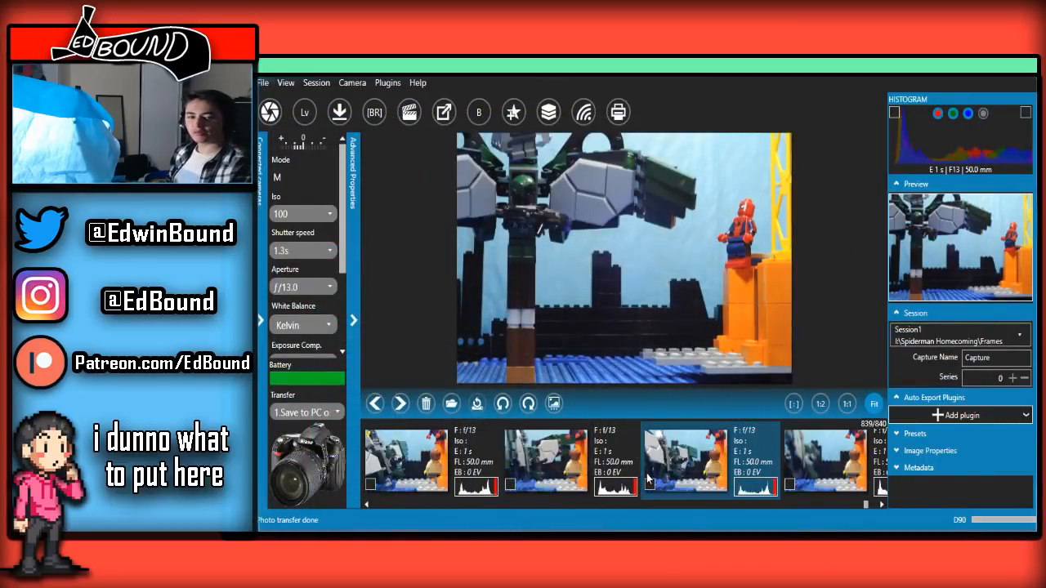
scroll(649, 479, down, 7)
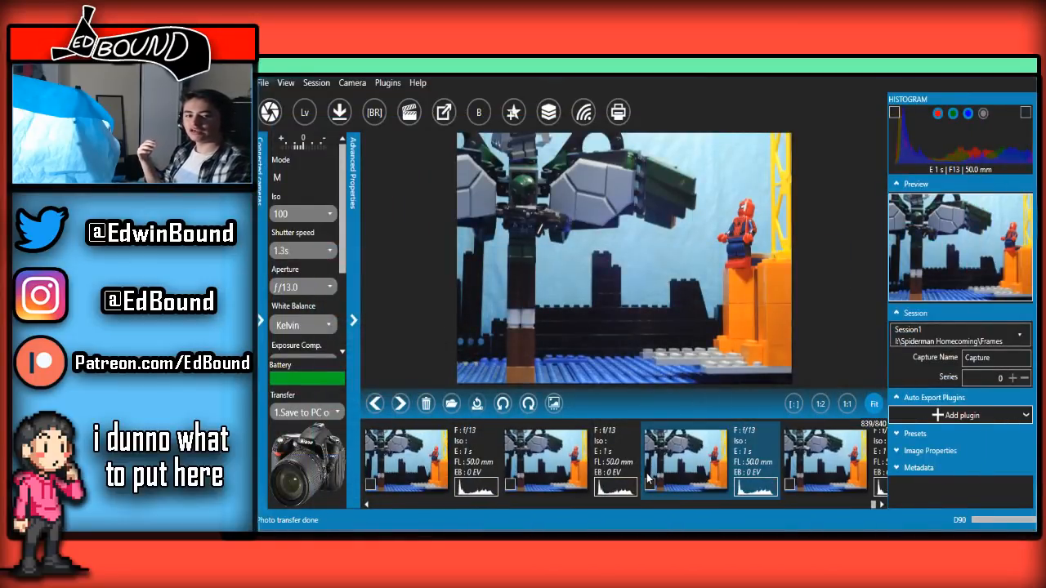
Set the live-view overlay transparency to maximum and capture the frame with the purple blast leaving the winged figure's blaster
mouse_move(413, 528)
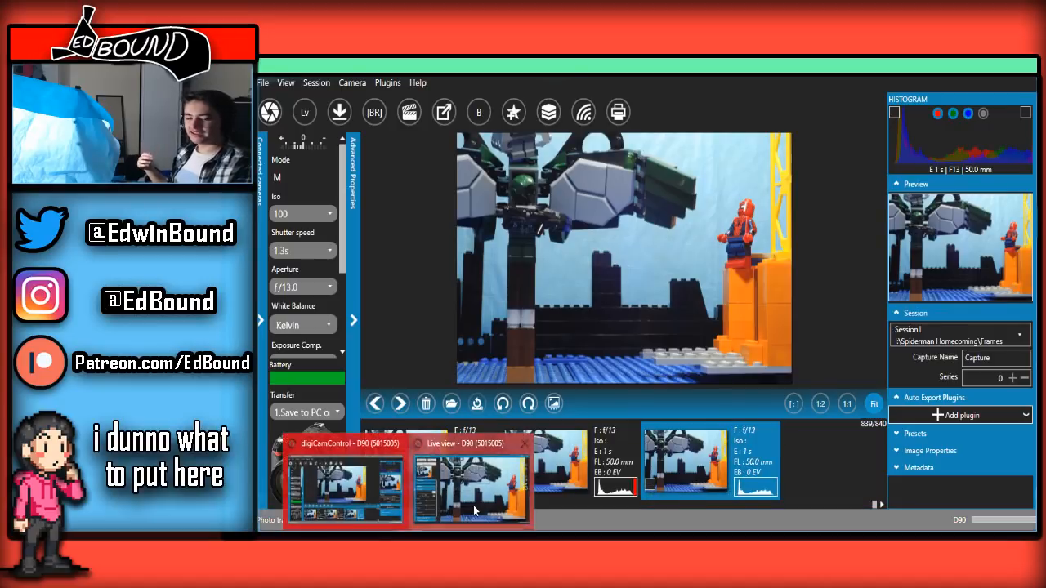
click(471, 484)
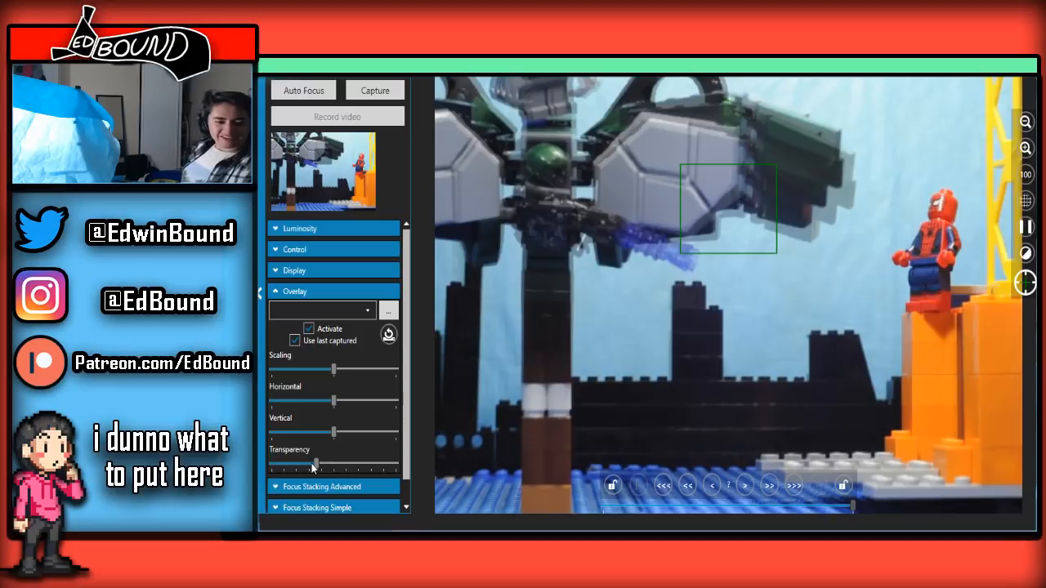
drag(311, 464, 402, 358)
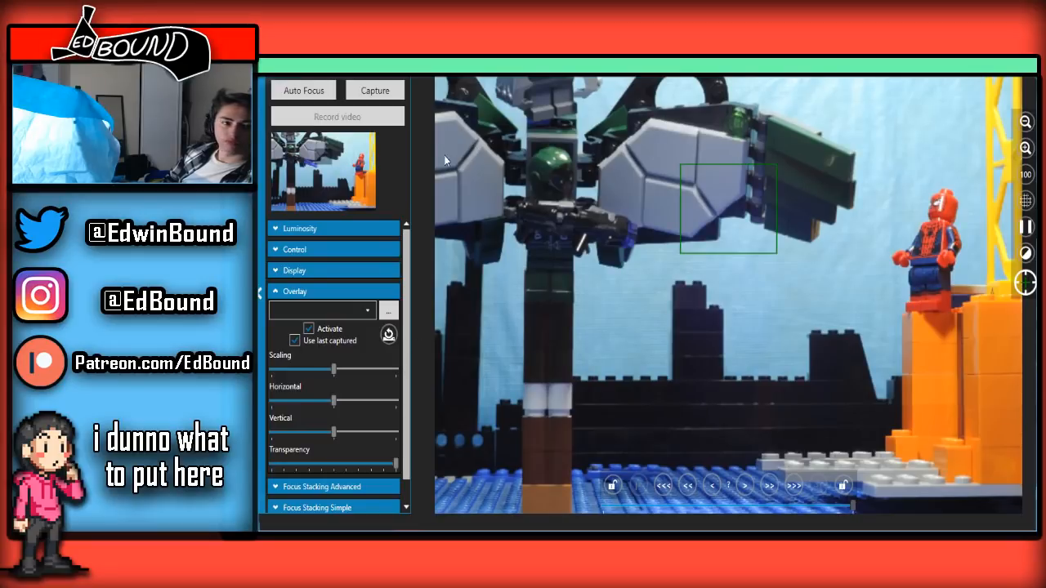
click(398, 90)
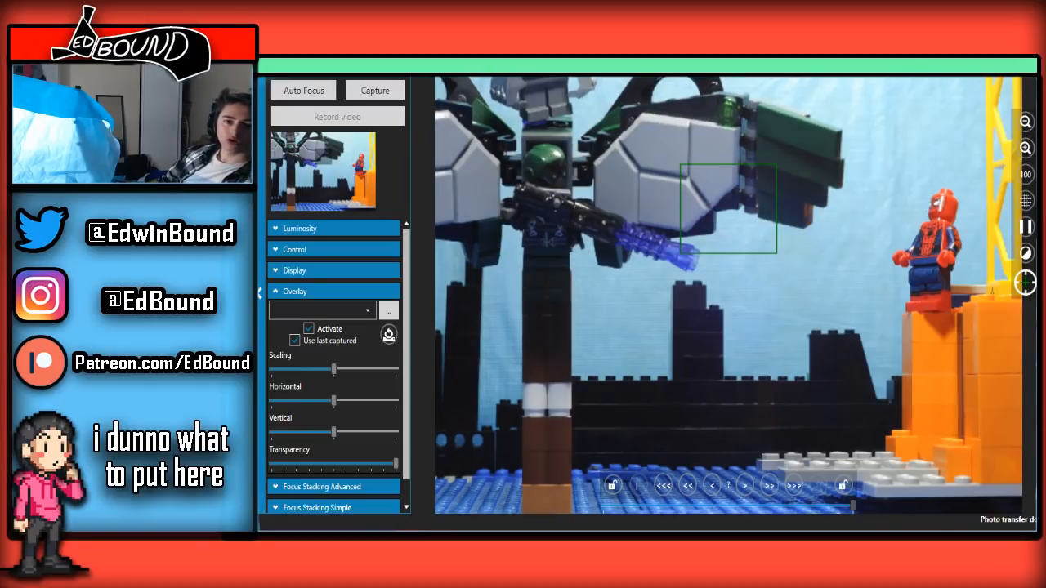
Go through the recent frames up to the newest one to examine how the blaster starts firing
key(alt+Tab)
scroll(627, 469, up, 2)
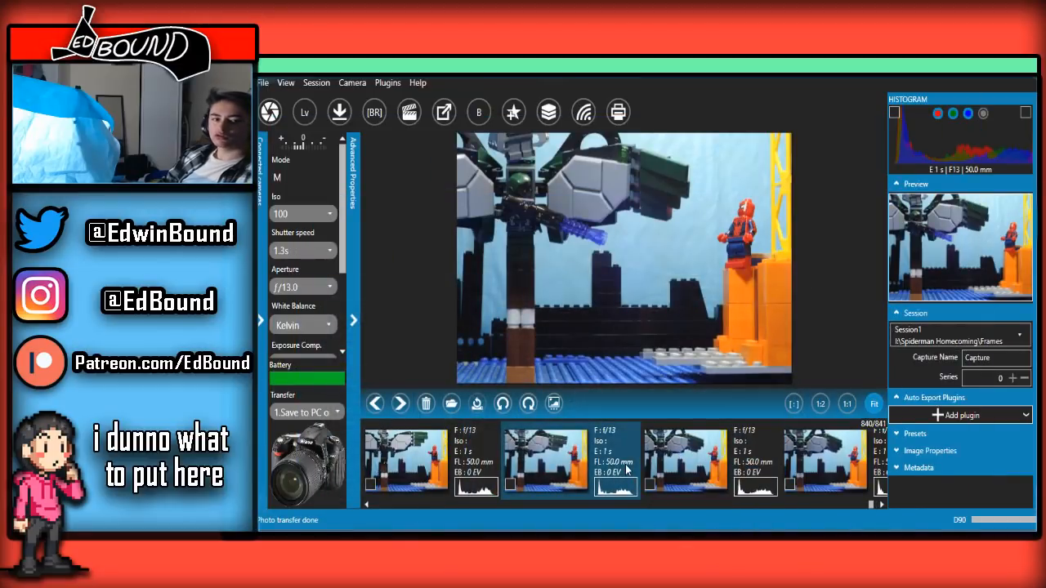
scroll(627, 469, down, 2)
scroll(627, 469, up, 7)
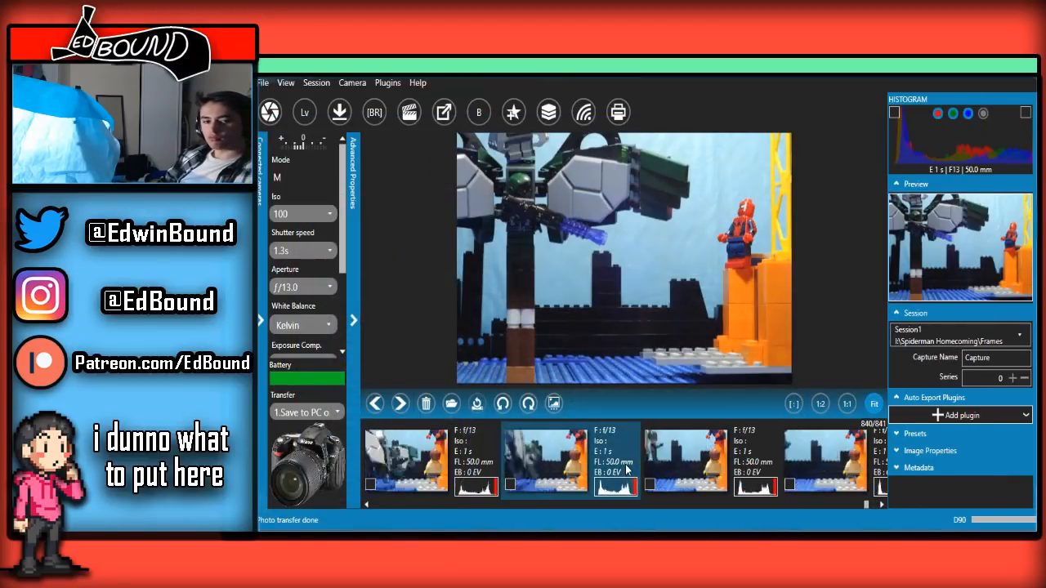
scroll(626, 464, down, 7)
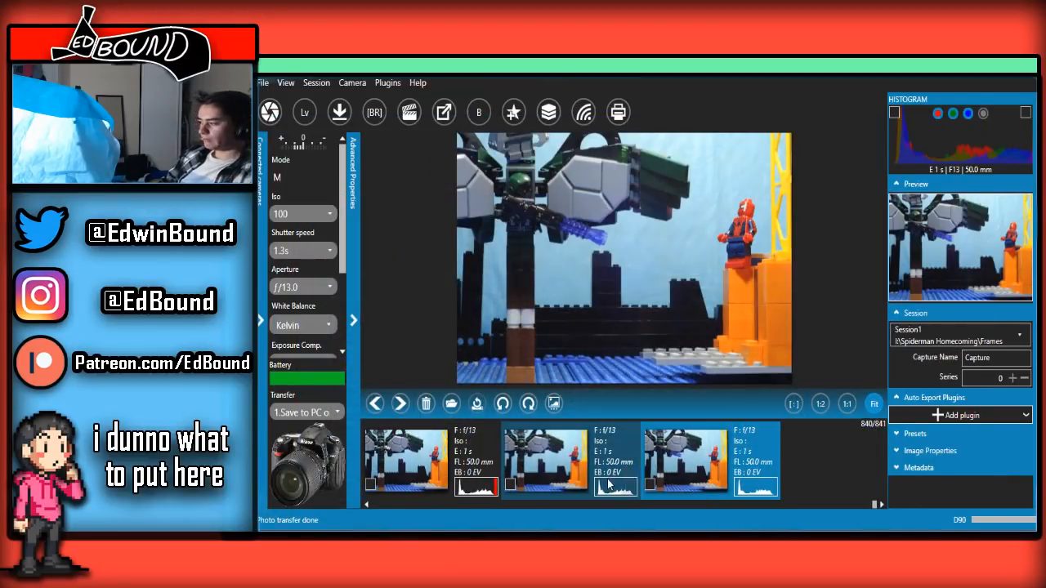
Set the live-view overlay transparency to about 40 percent and capture the frame with the beam hitting the base of the orange tower
key(alt+Tab)
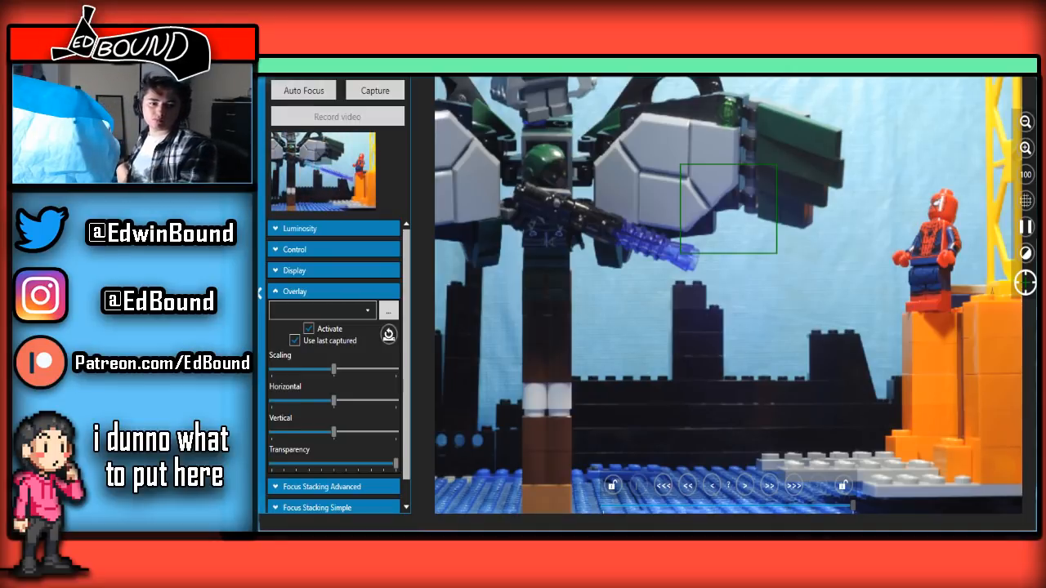
click(349, 462)
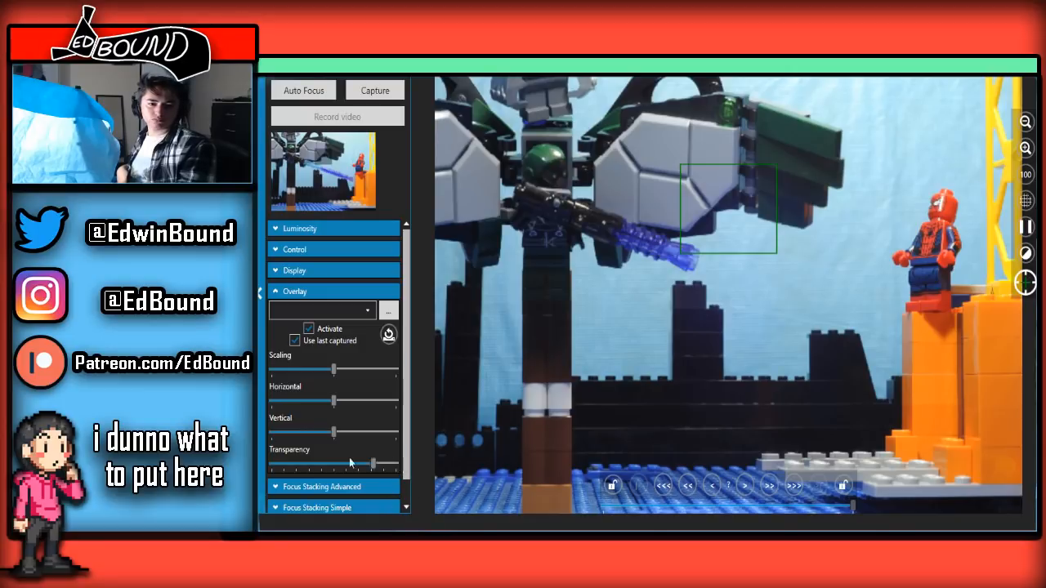
drag(350, 463, 314, 463)
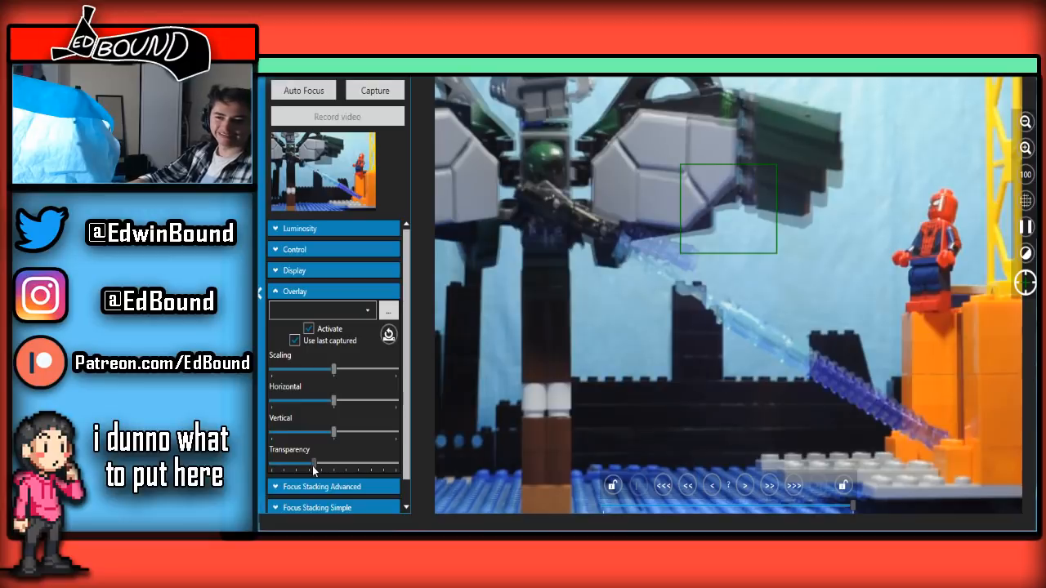
drag(313, 464, 271, 463)
drag(338, 393, 320, 347)
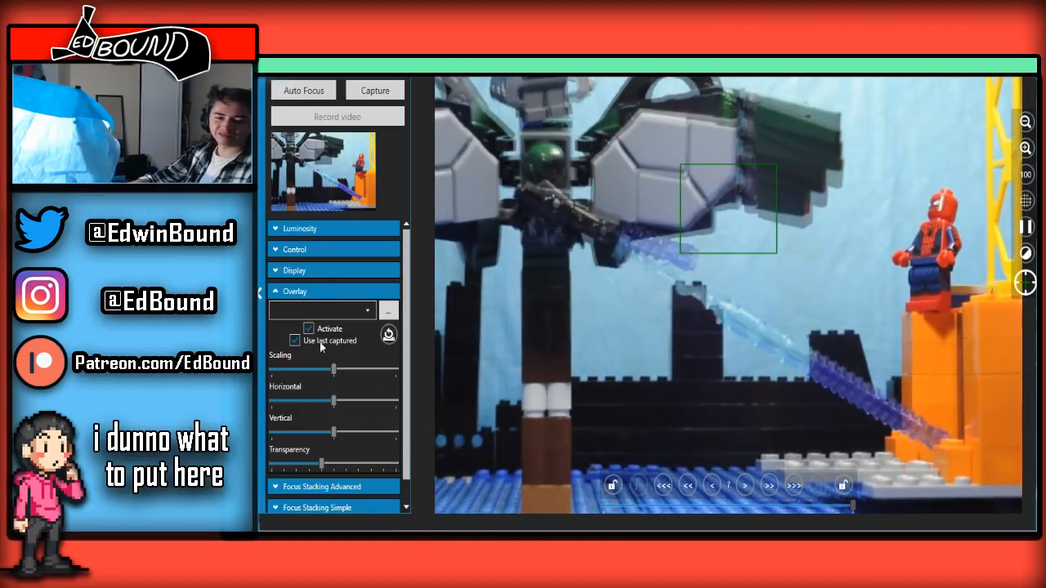
click(369, 89)
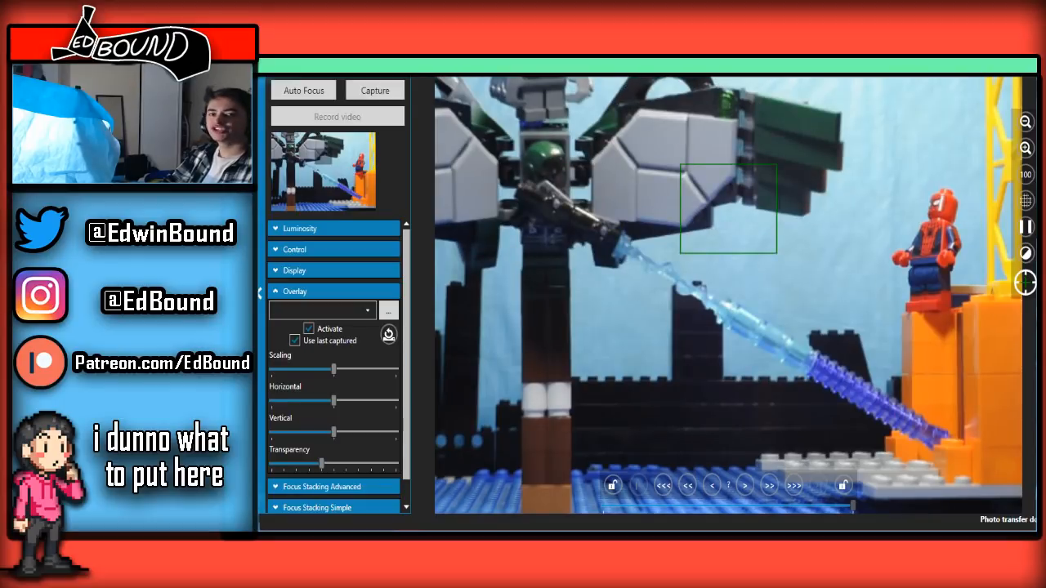
Check the new beam frame, set the overlay transparency to just under half and capture the beam raised to Spider-Man's feet
click(607, 540)
click(614, 487)
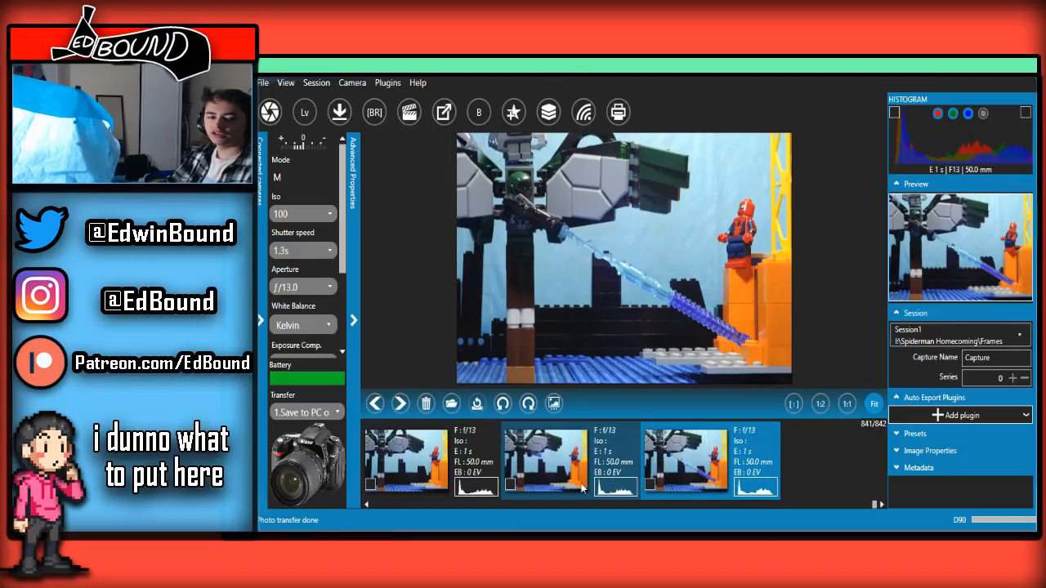
mouse_move(409, 542)
click(471, 484)
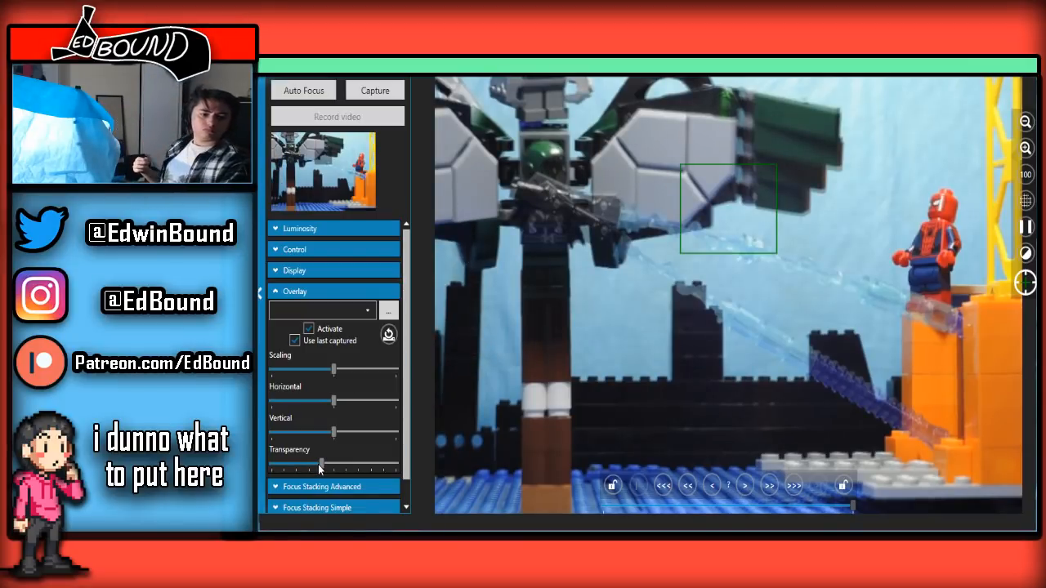
drag(321, 464, 330, 464)
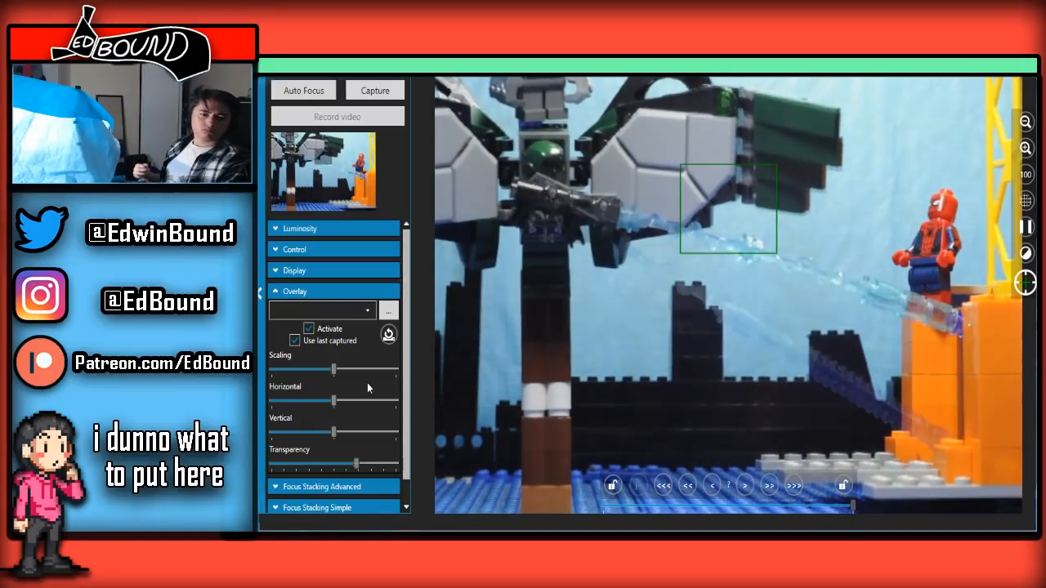
click(388, 92)
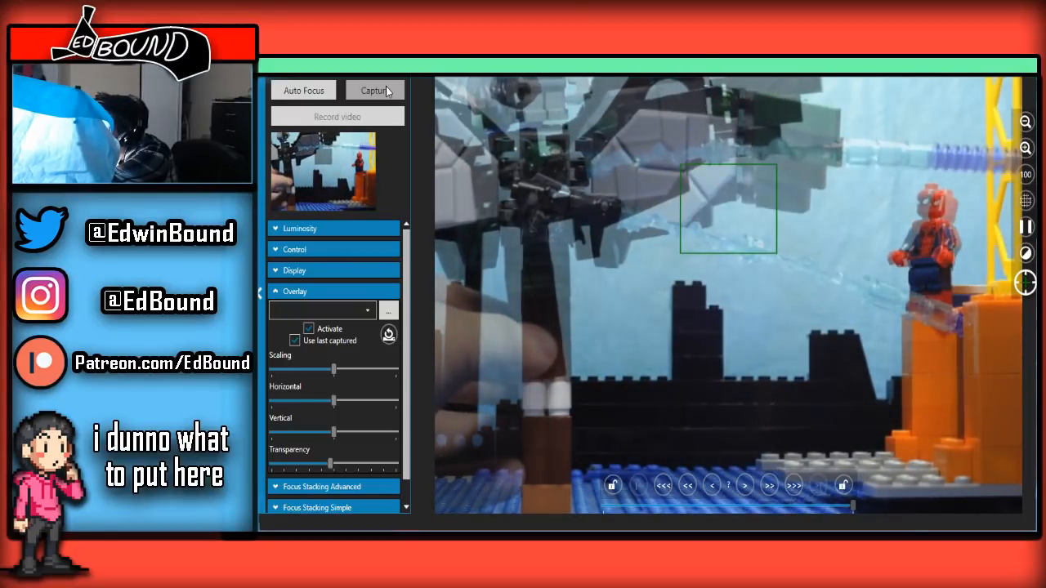
Capture the frame with the beam passing above Spider-Man's head, with the live-view overlay transparency set to just under 60 percent
click(386, 86)
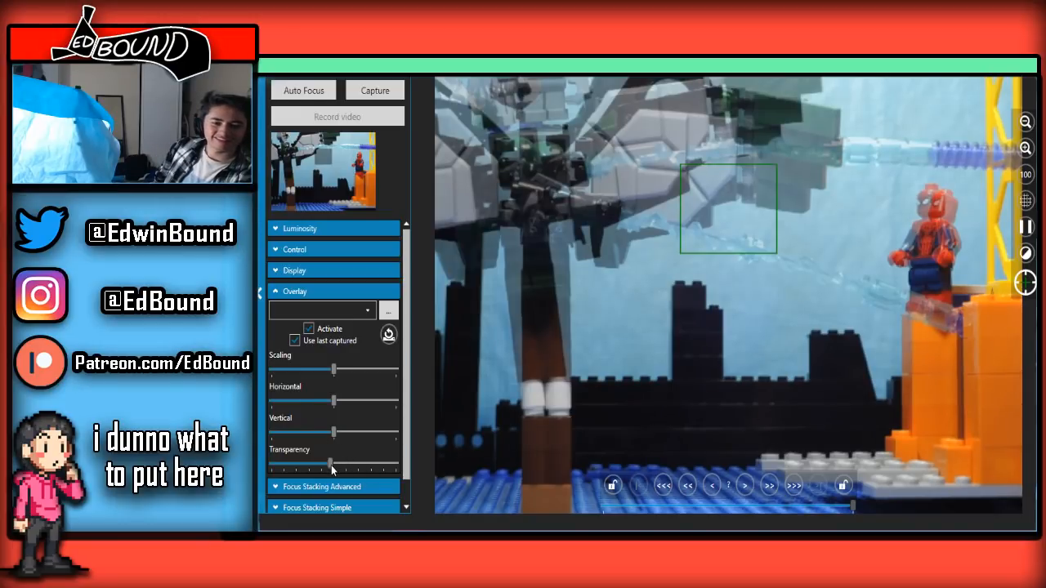
drag(331, 464, 343, 408)
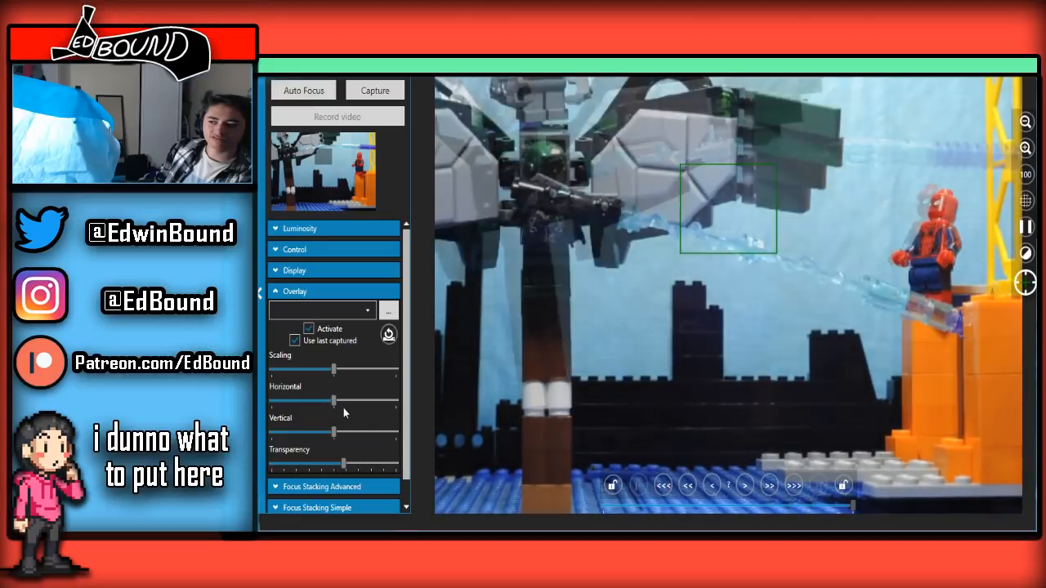
click(396, 95)
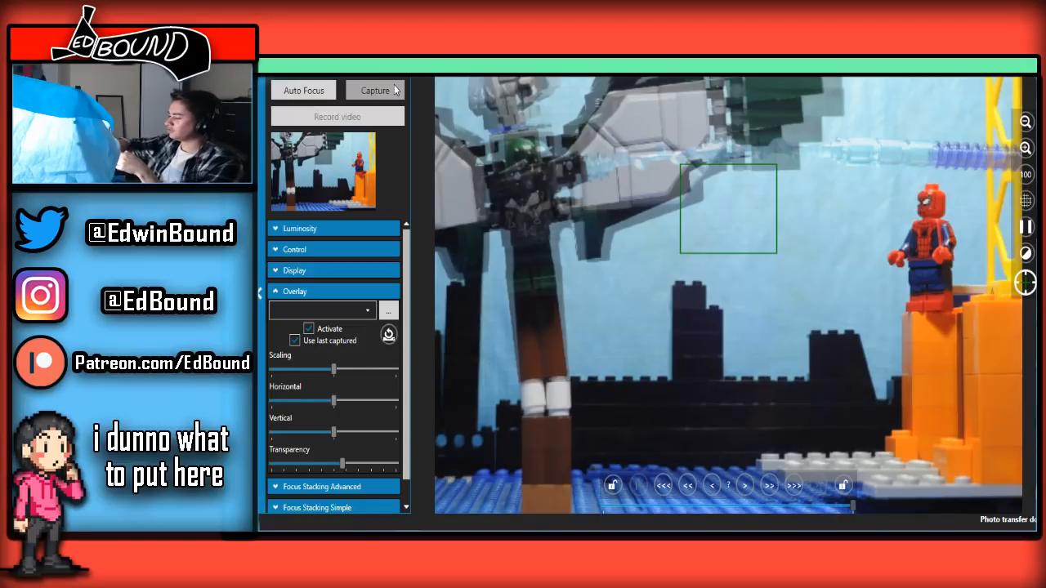
Set the overlay transparency to about 50 percent and capture beam-free frames of the winged figure hovering while Spider-Man stands on the tower
click(394, 90)
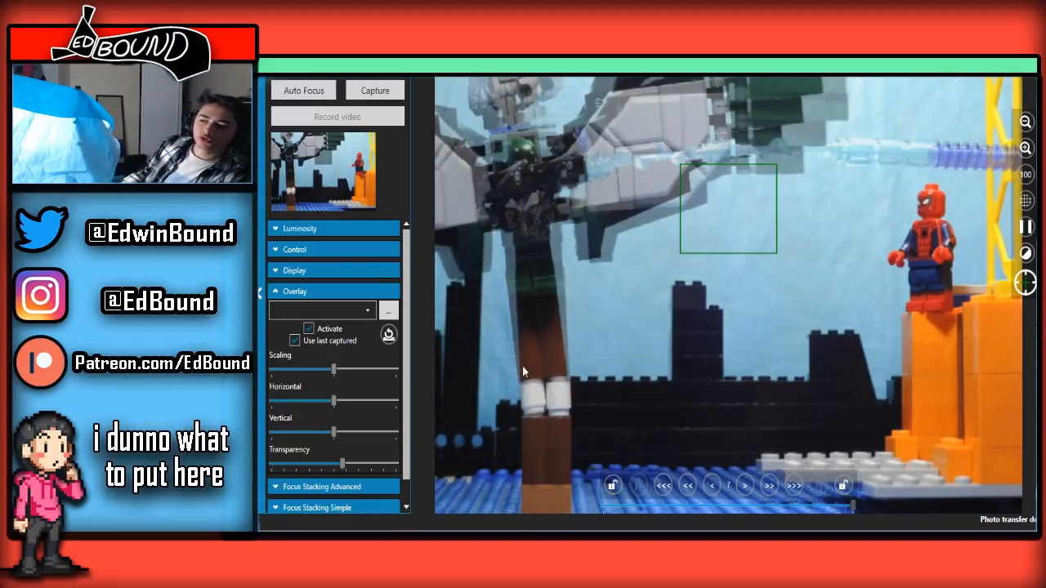
drag(343, 463, 332, 463)
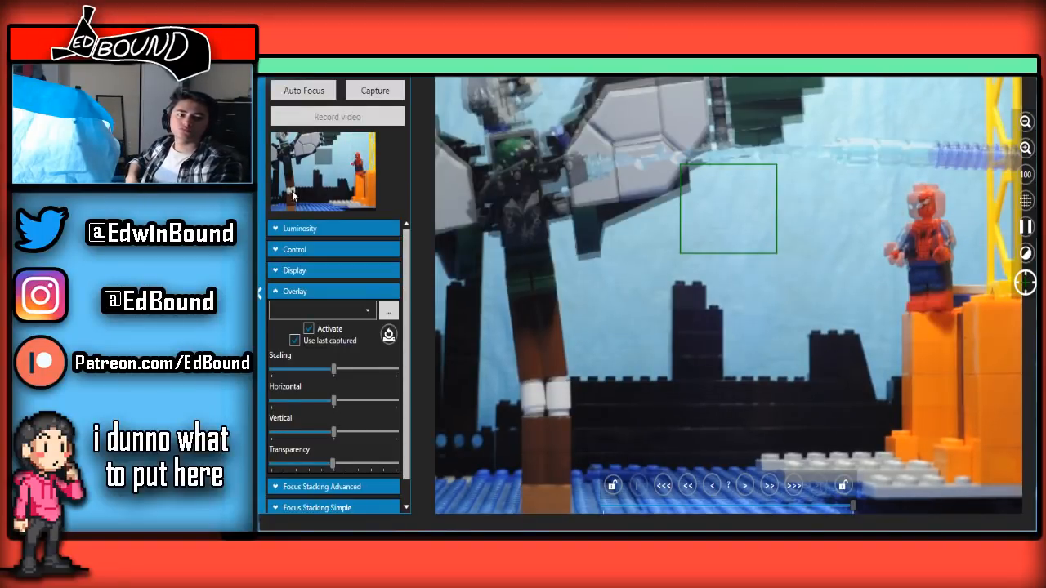
click(377, 90)
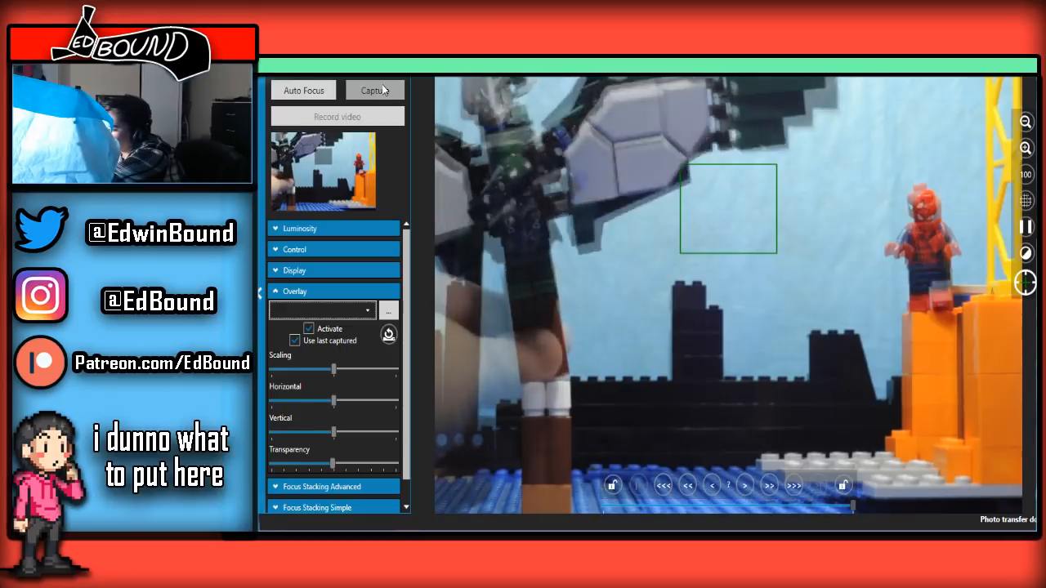
click(382, 84)
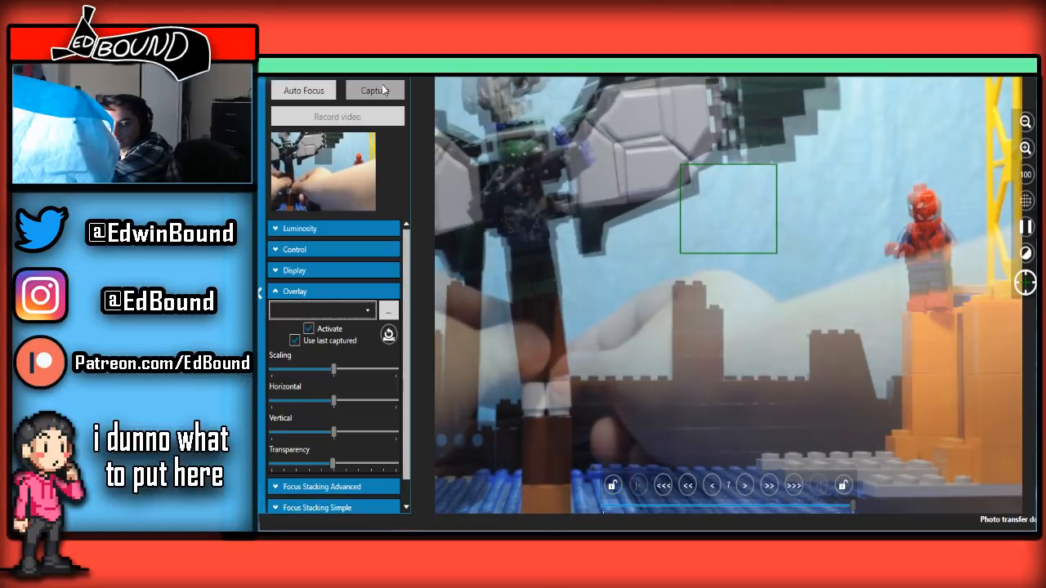
click(384, 90)
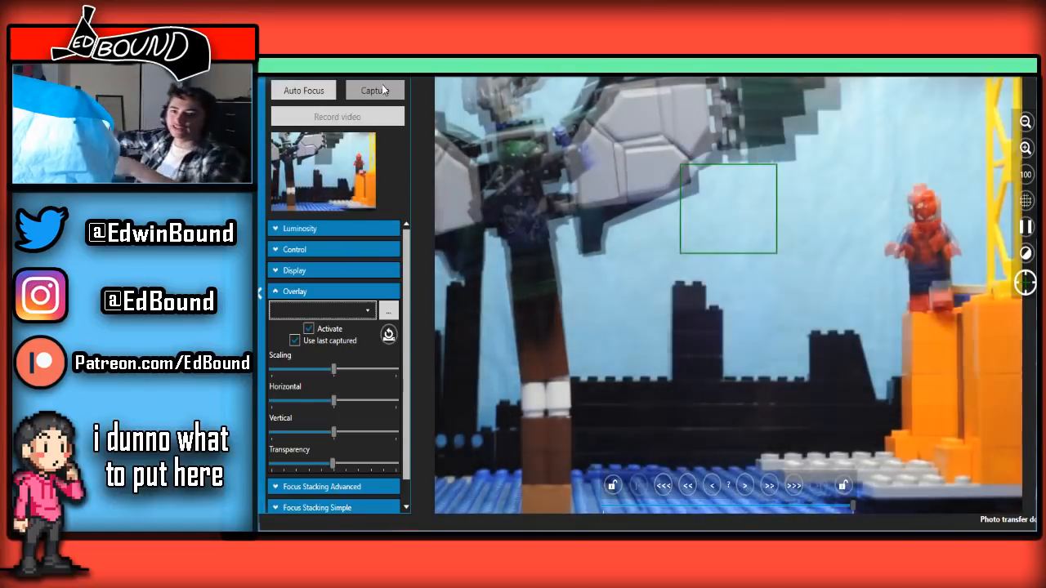
Capture successive frames of Spider-Man crouching on the orange tower while the winged figure brings its blaster level
click(384, 90)
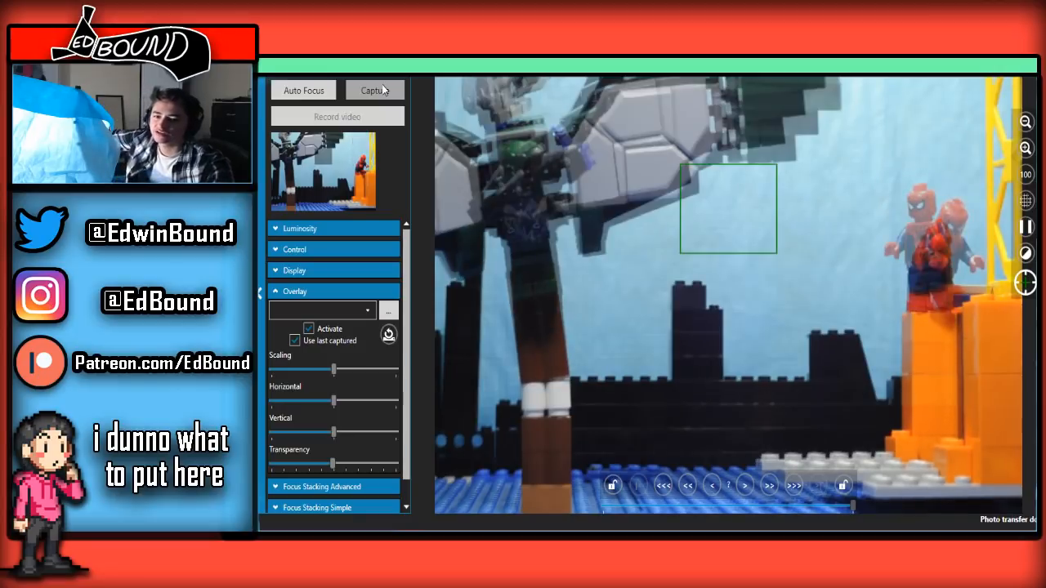
click(383, 90)
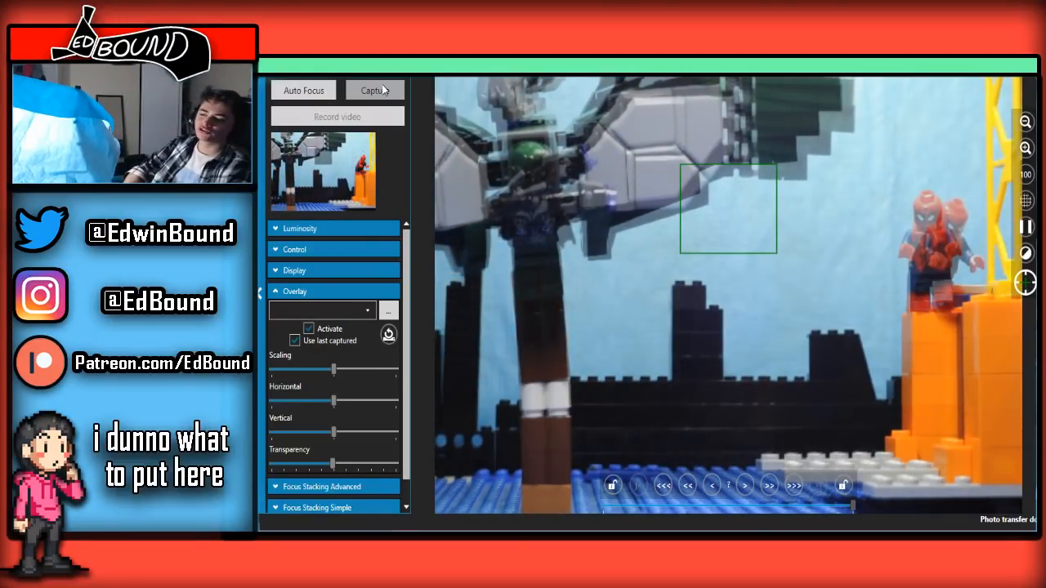
click(375, 90)
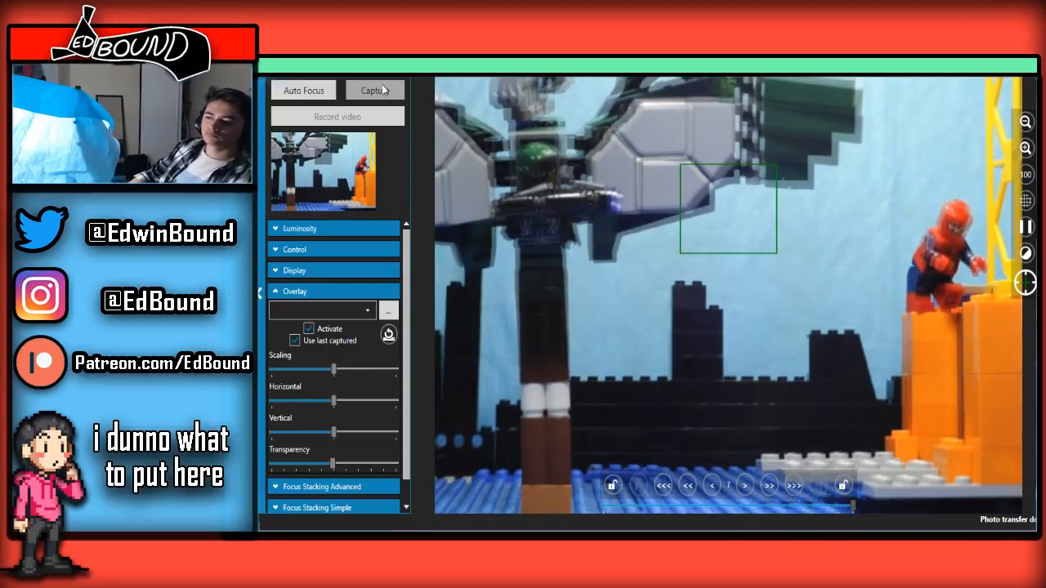
click(382, 89)
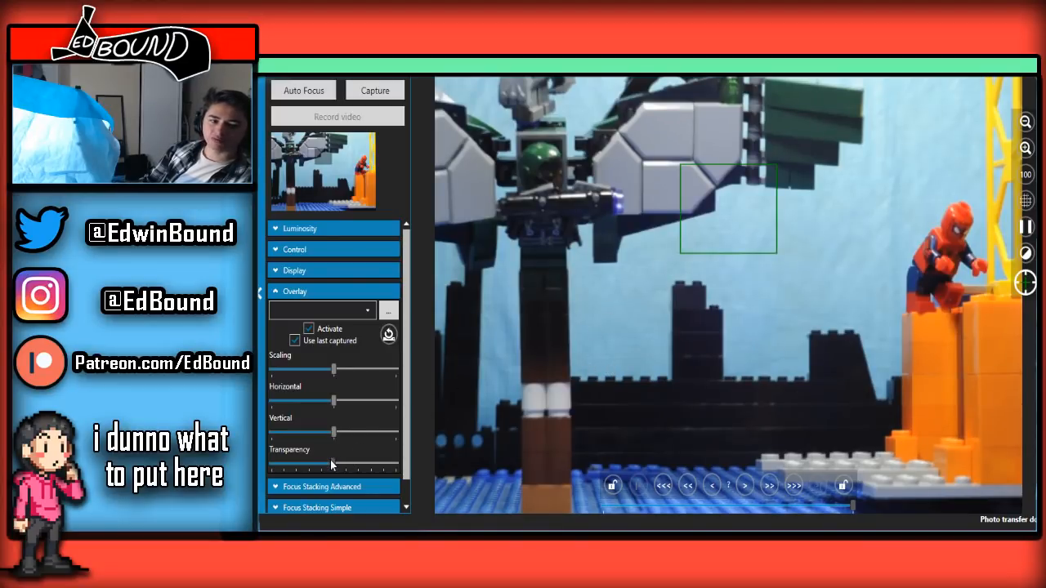
Set the overlay transparency to about 60 percent and capture more hovering frames of the winged figure with Spider-Man crouched
drag(366, 448, 345, 404)
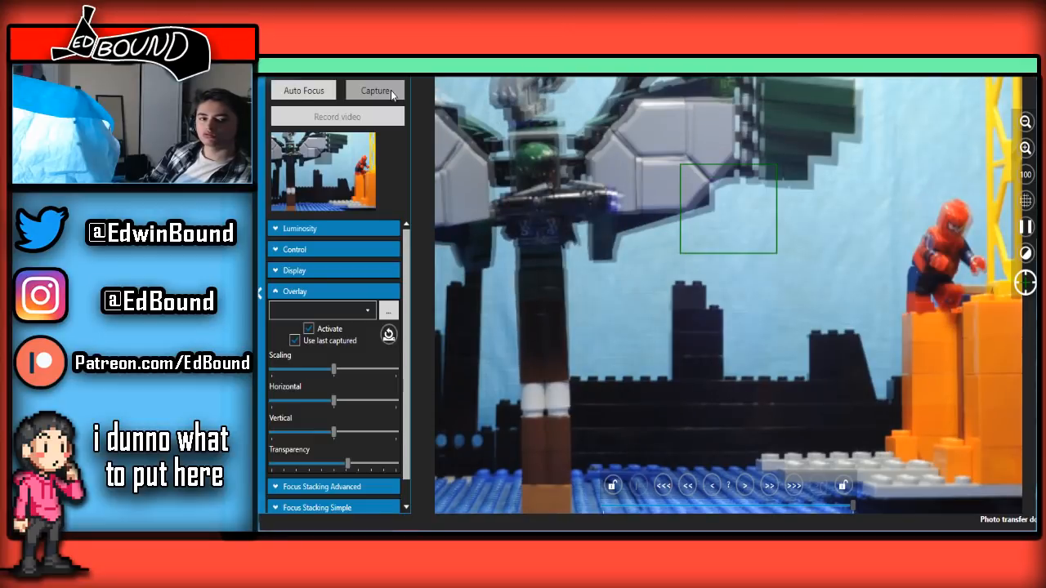
click(391, 90)
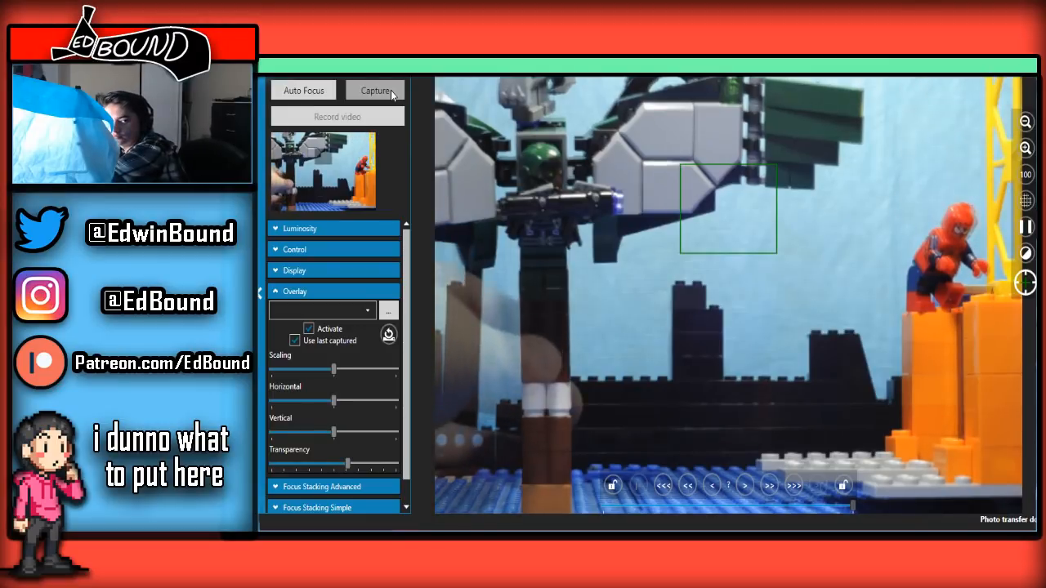
click(390, 90)
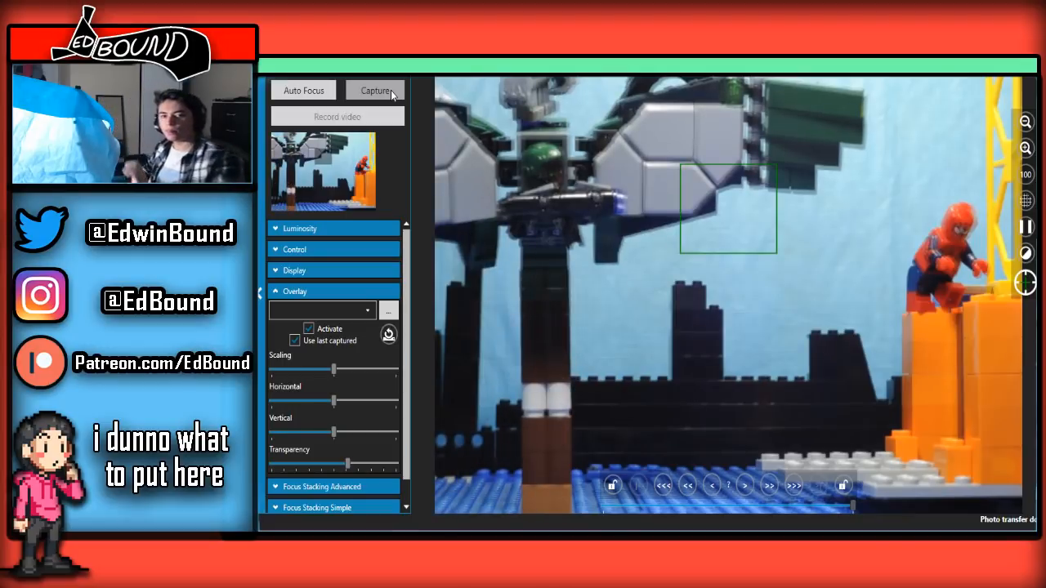
click(391, 90)
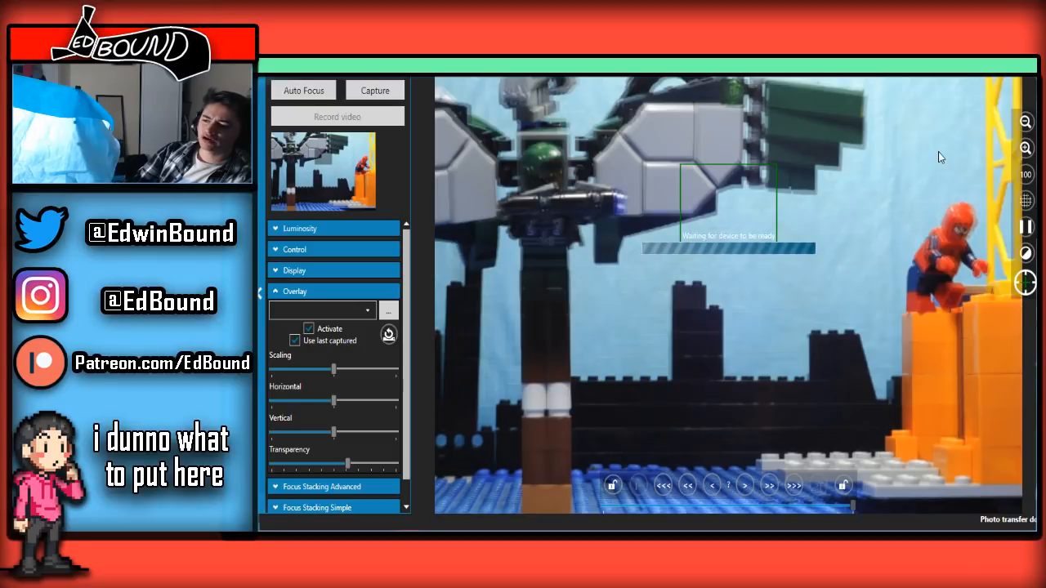
Leave the live view and go through the recent frames to examine the beam and crouch sequence
click(1026, 67)
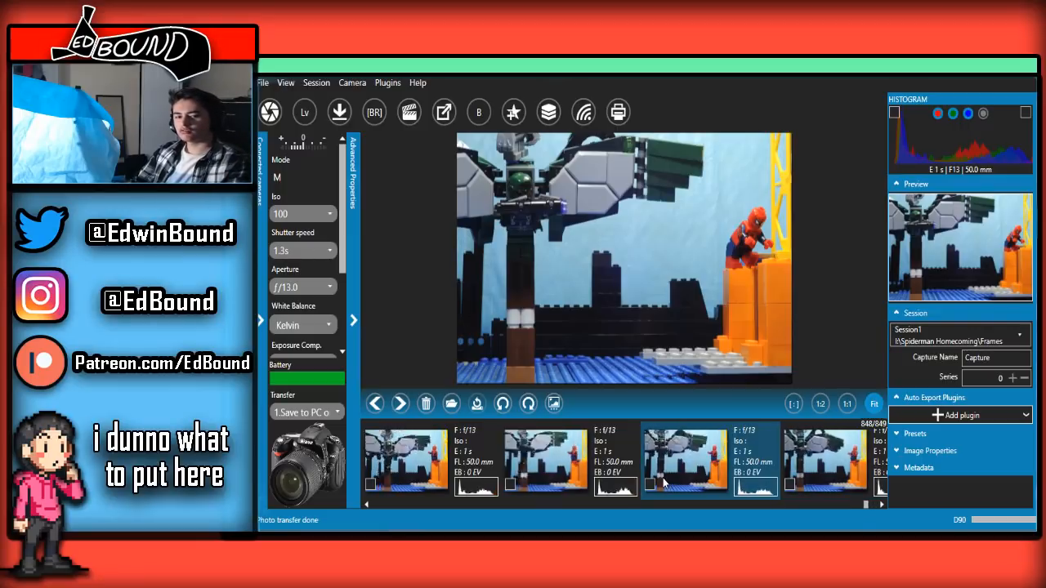
scroll(663, 483, up, 3)
scroll(662, 483, down, 3)
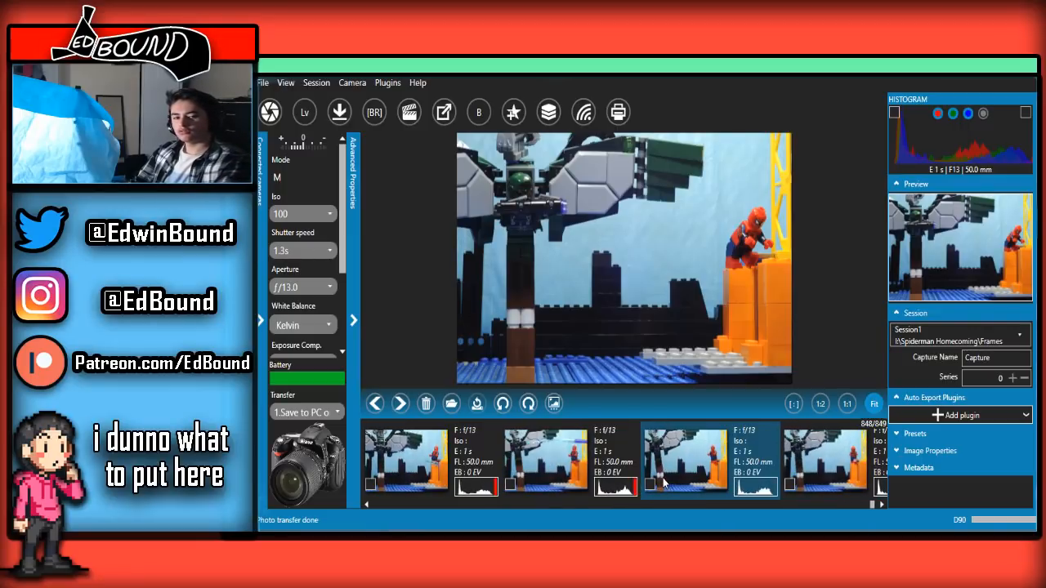
scroll(663, 483, up, 4)
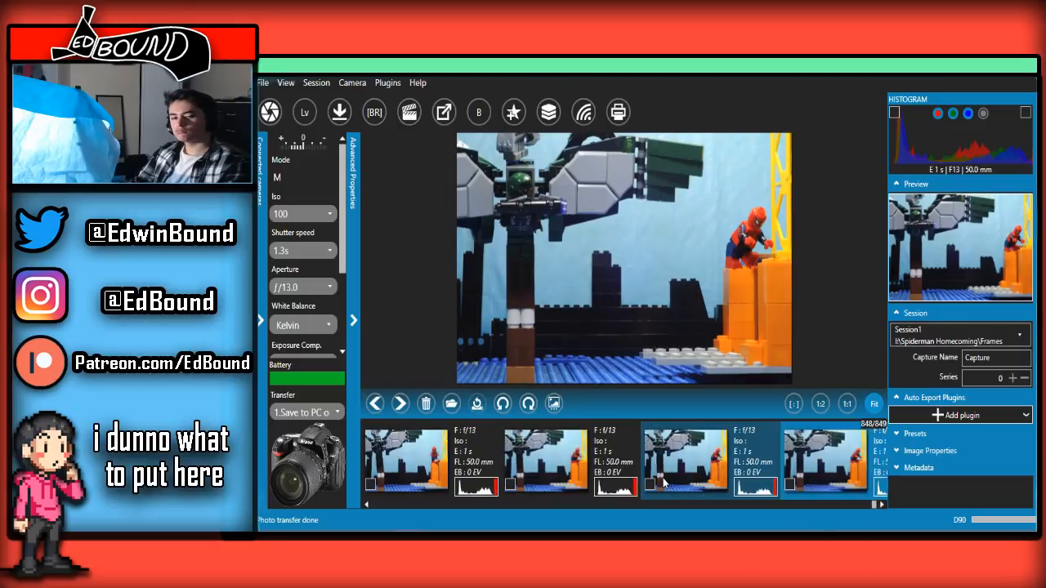
scroll(664, 483, down, 3)
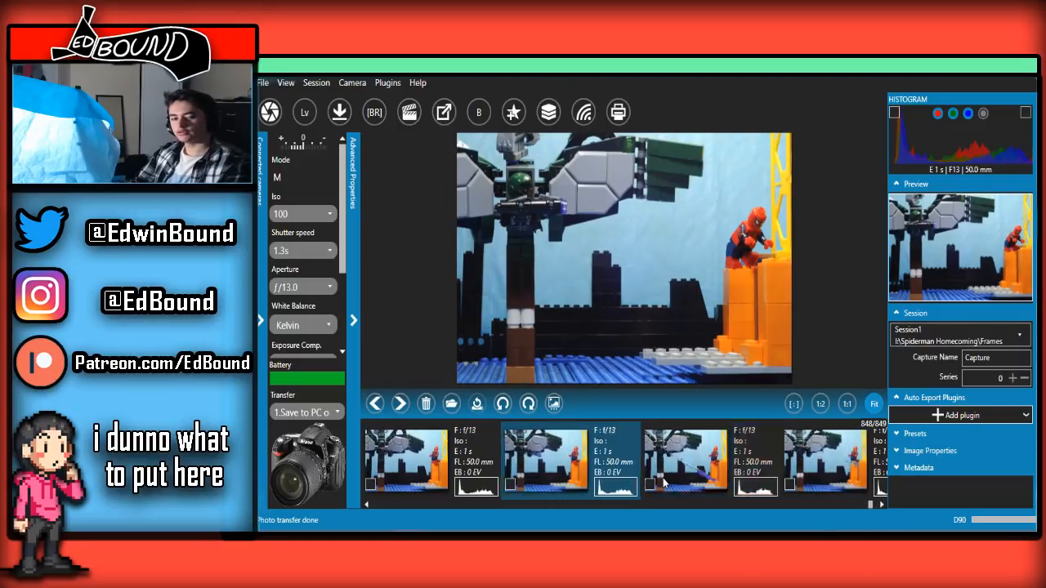
scroll(664, 483, up, 4)
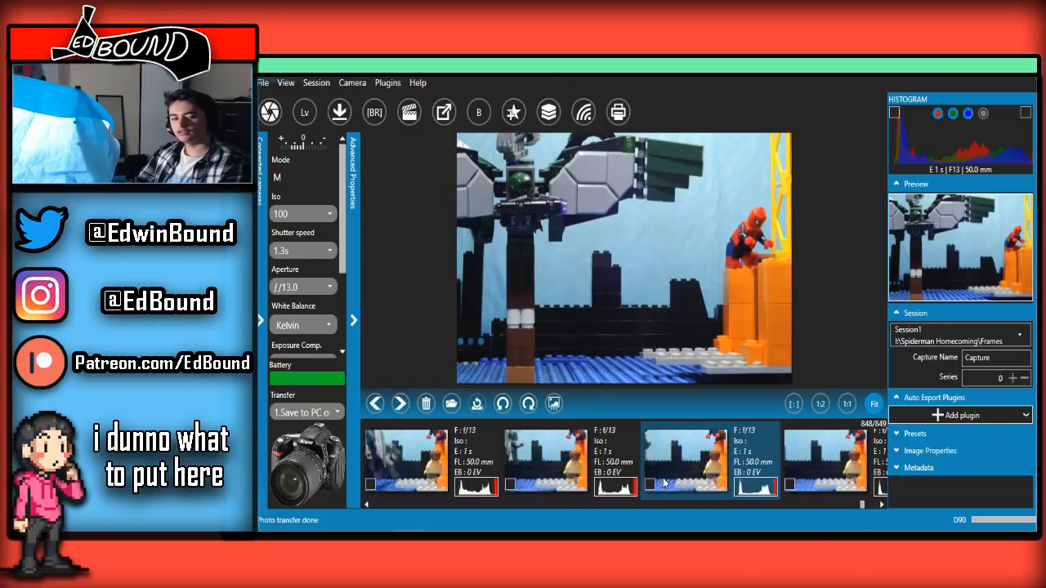
scroll(664, 483, down, 3)
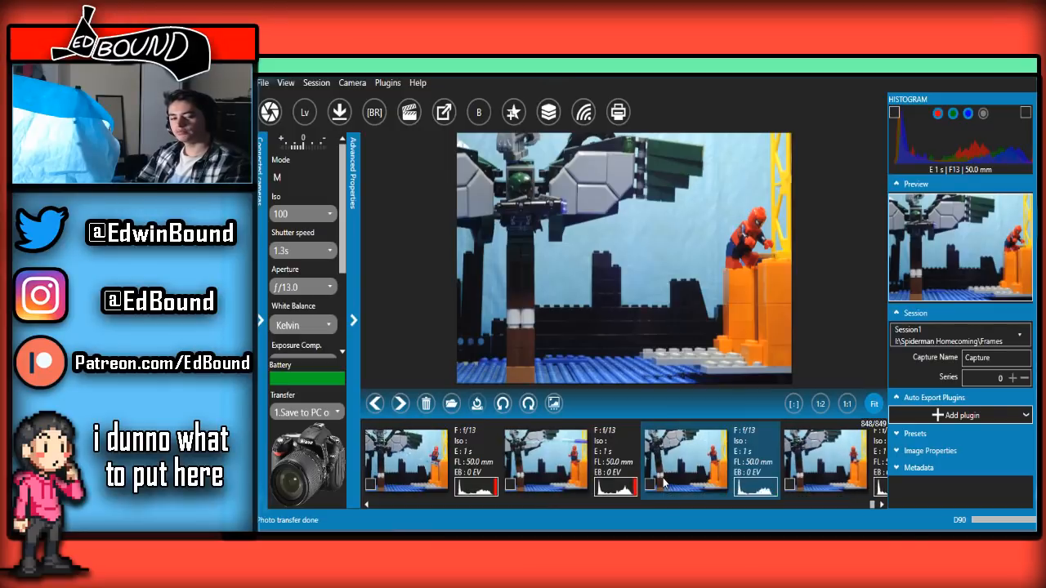
scroll(664, 484, down, 3)
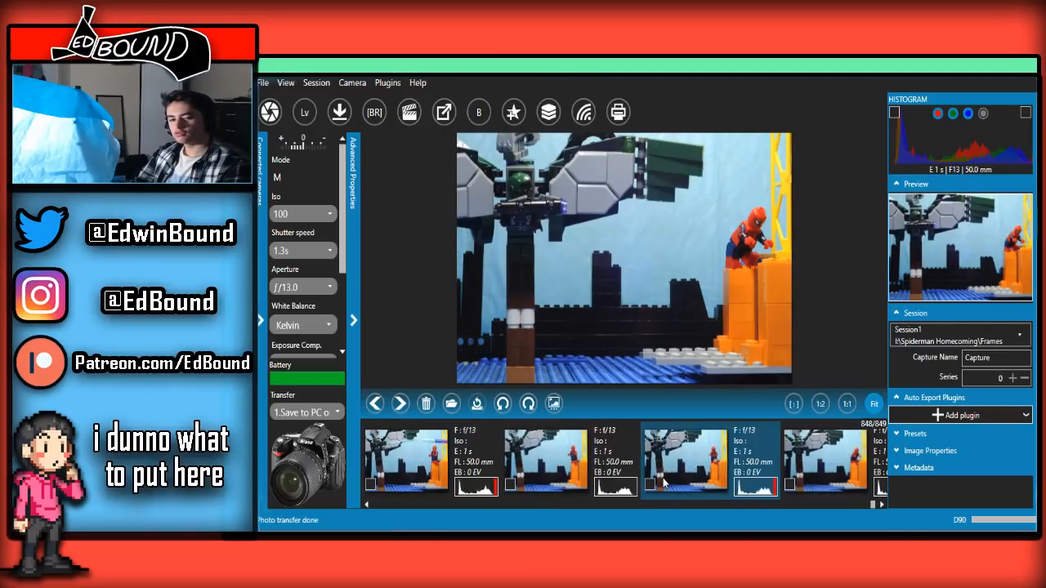
scroll(664, 483, up, 3)
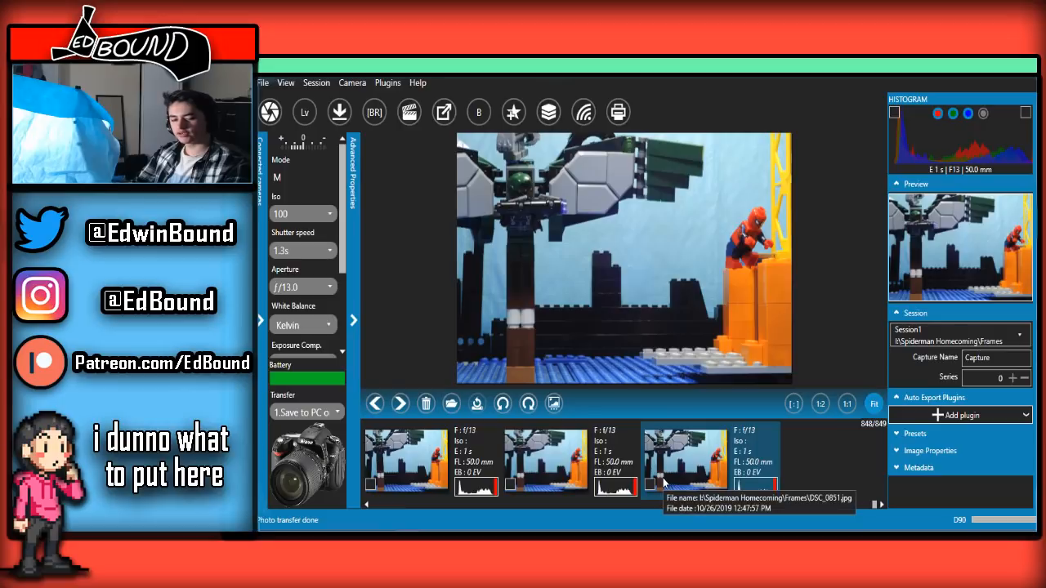
scroll(664, 483, down, 3)
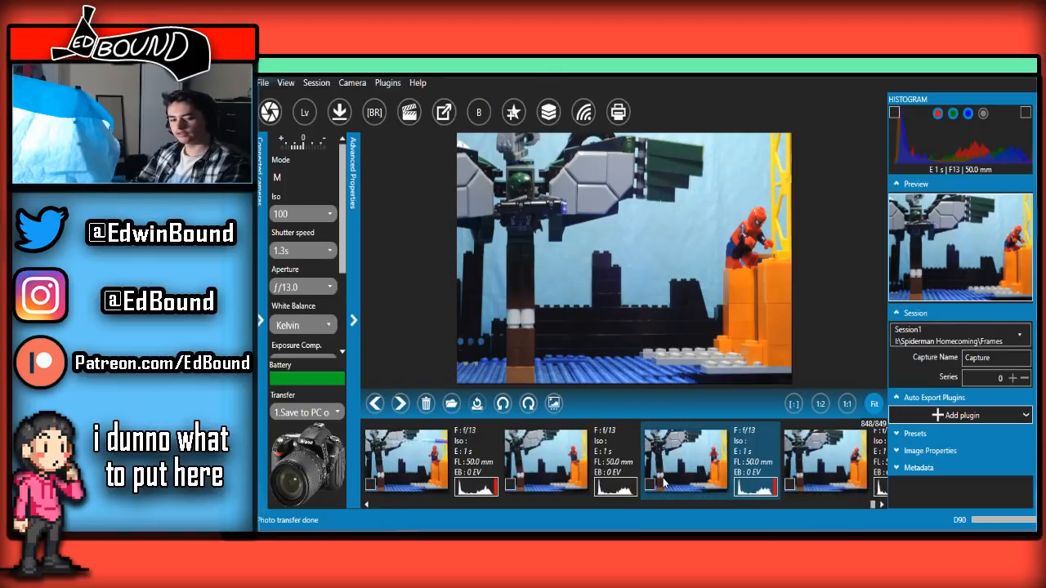
scroll(664, 483, up, 2)
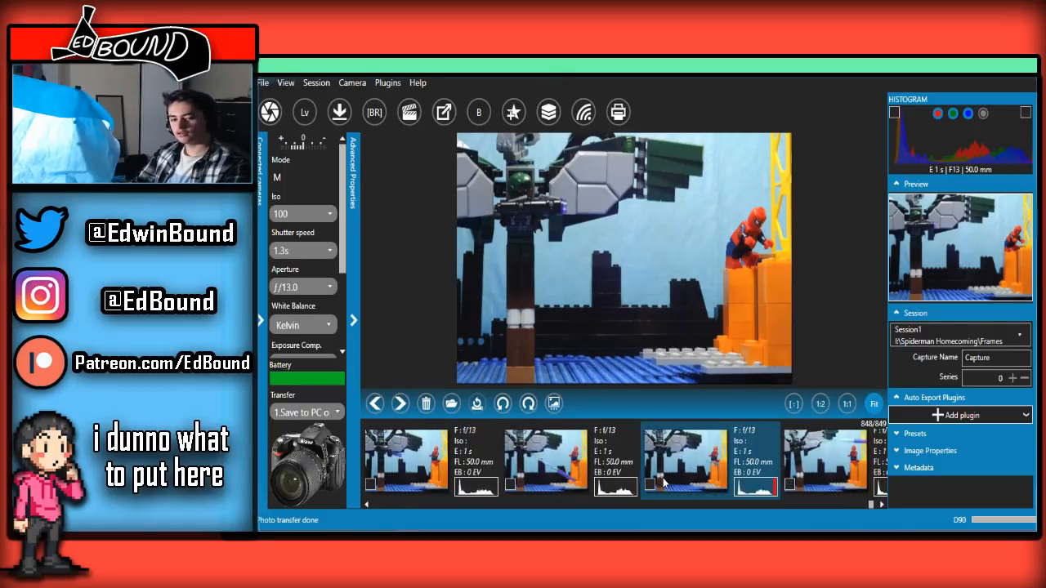
scroll(664, 483, down, 2)
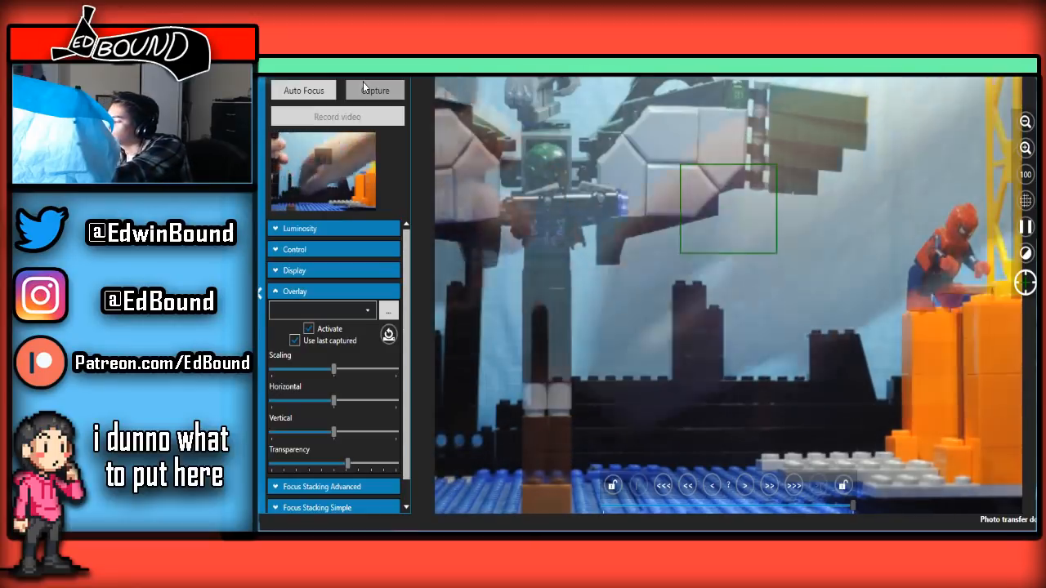
Capture a clean background frame of the skyline set without the figures and look over the recent frames
click(363, 82)
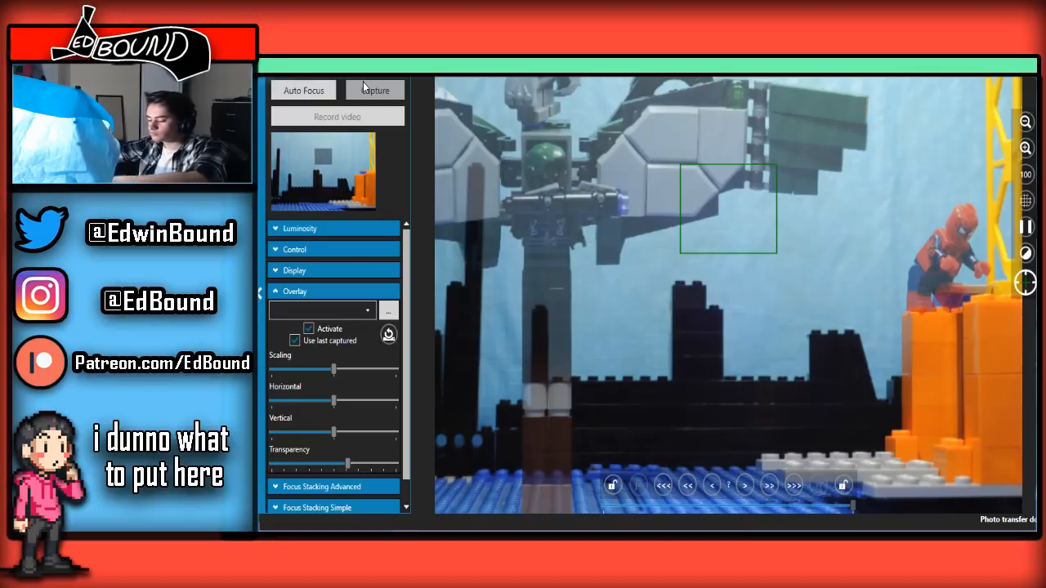
click(363, 82)
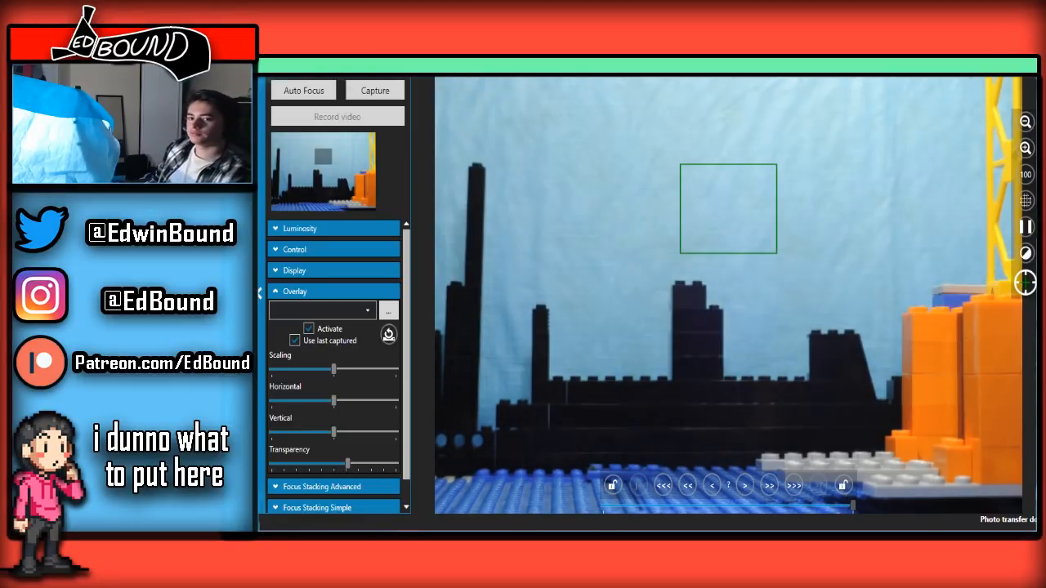
key(alt+Tab)
scroll(565, 461, up, 8)
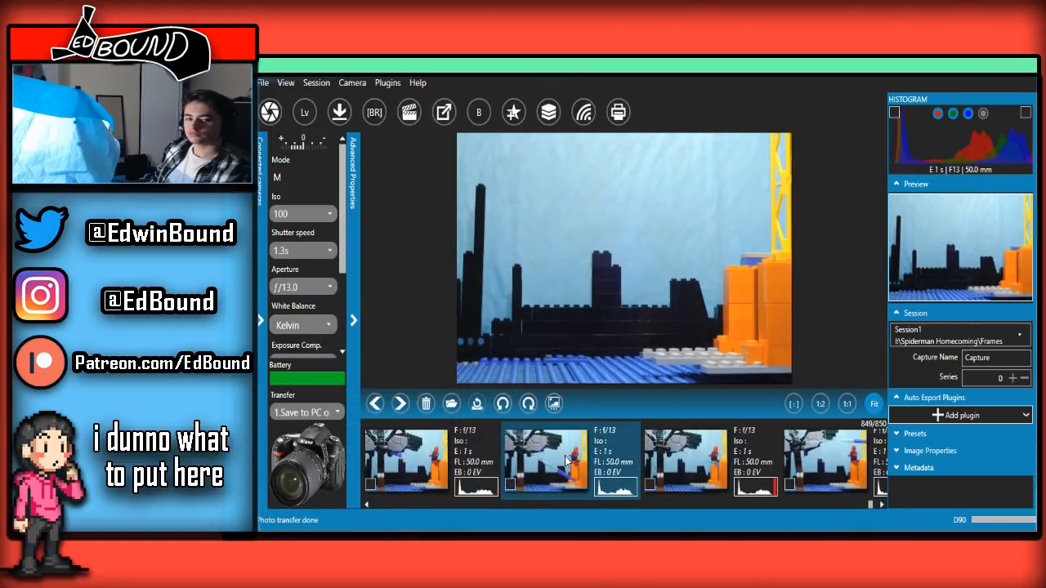
key(alt+Tab)
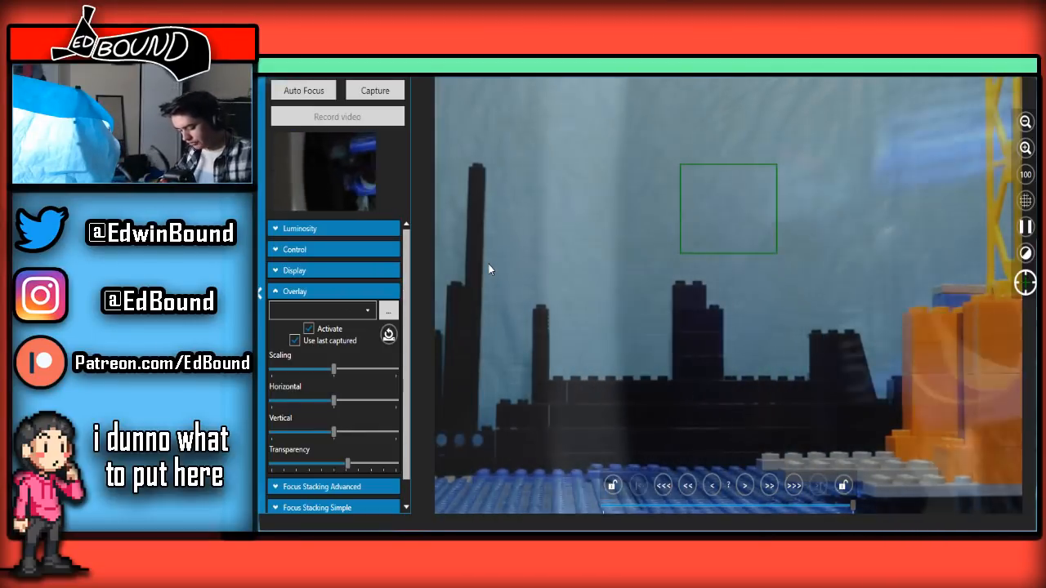
Capture the first frame of the orange-and-blue boat shot and set the overlay transparency to about 70 percent
key(space)
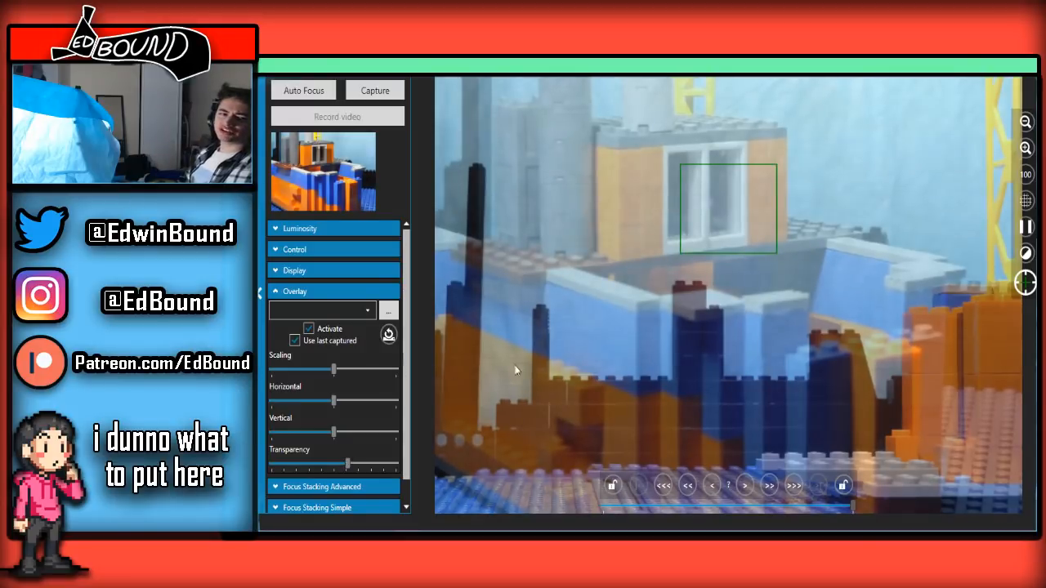
drag(424, 445, 316, 311)
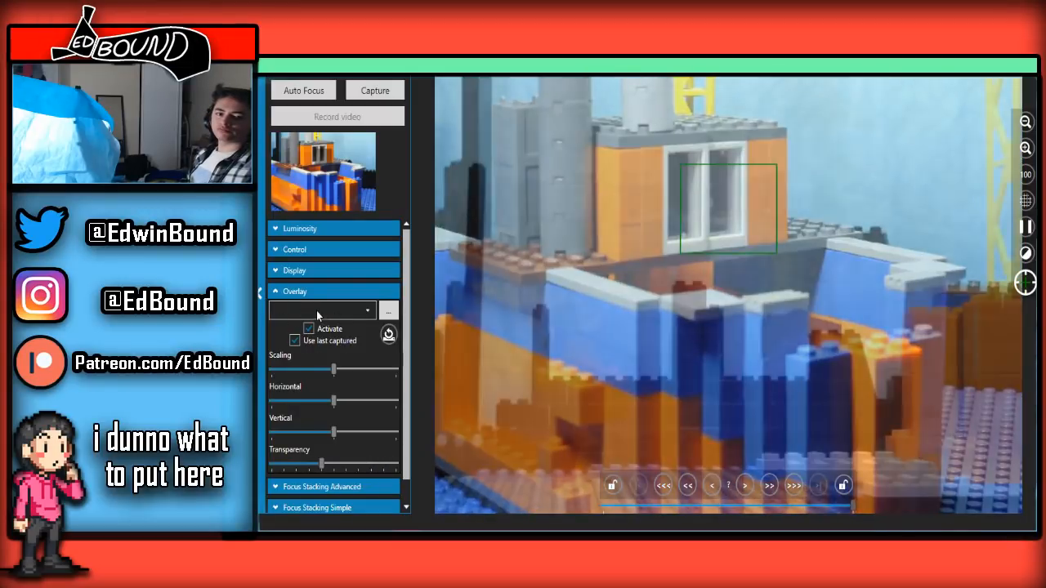
click(374, 91)
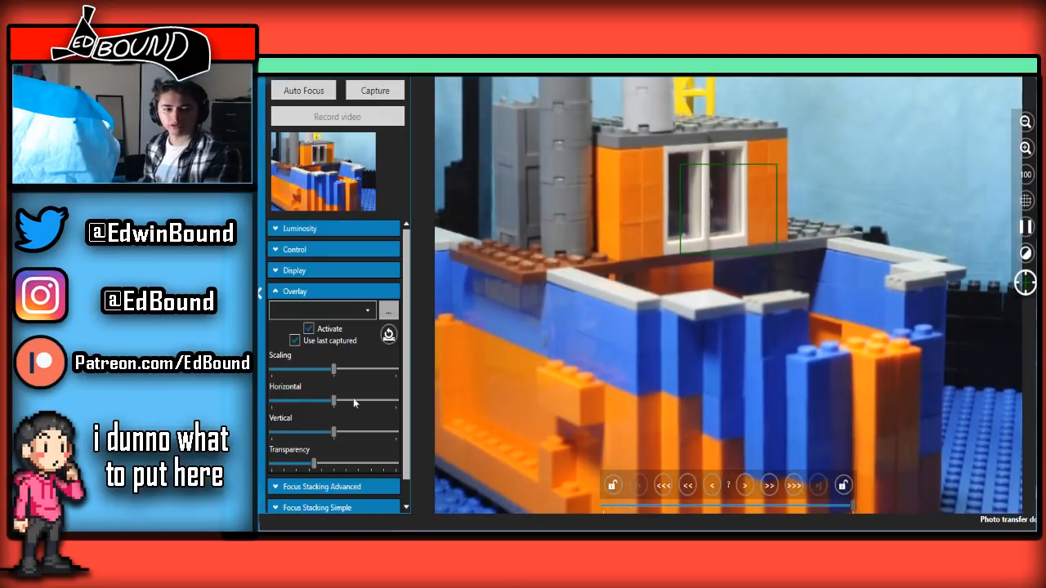
drag(314, 464, 360, 463)
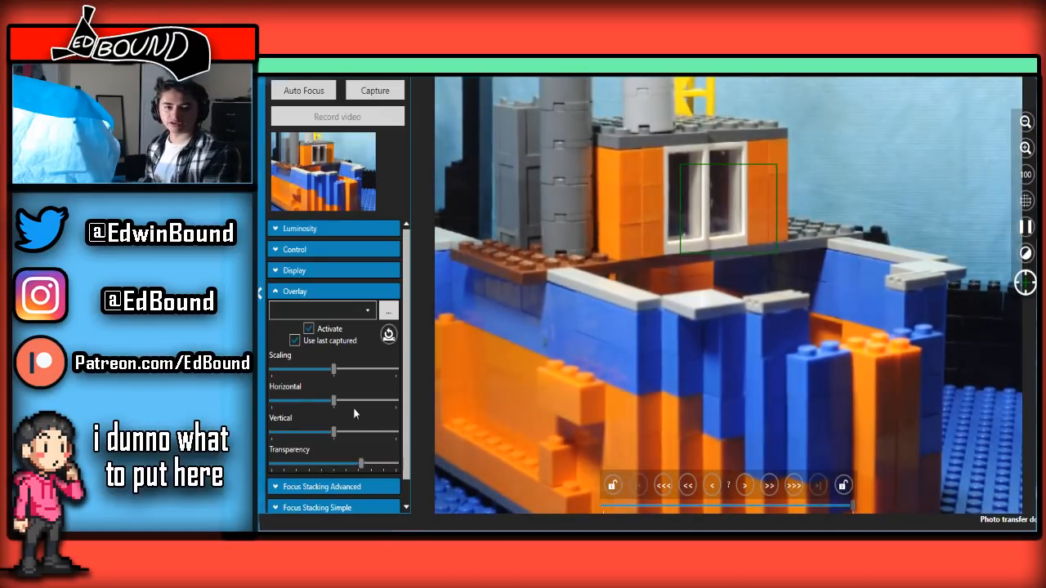
Capture two more frames of the boat shot, the first with the overlay transparency at about 60 percent and the second at about 40 percent
drag(354, 414, 344, 409)
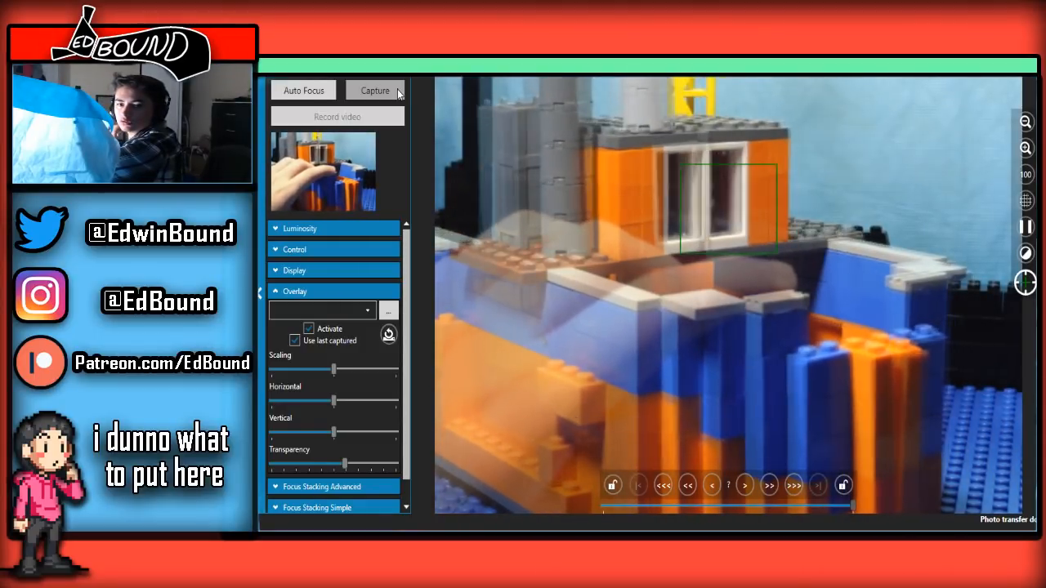
click(398, 94)
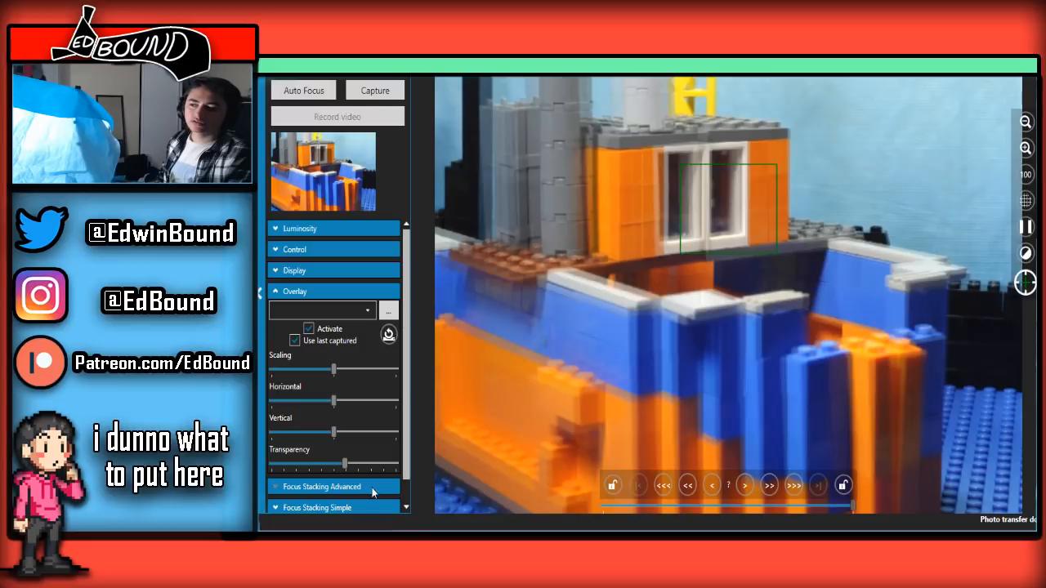
drag(345, 465, 270, 465)
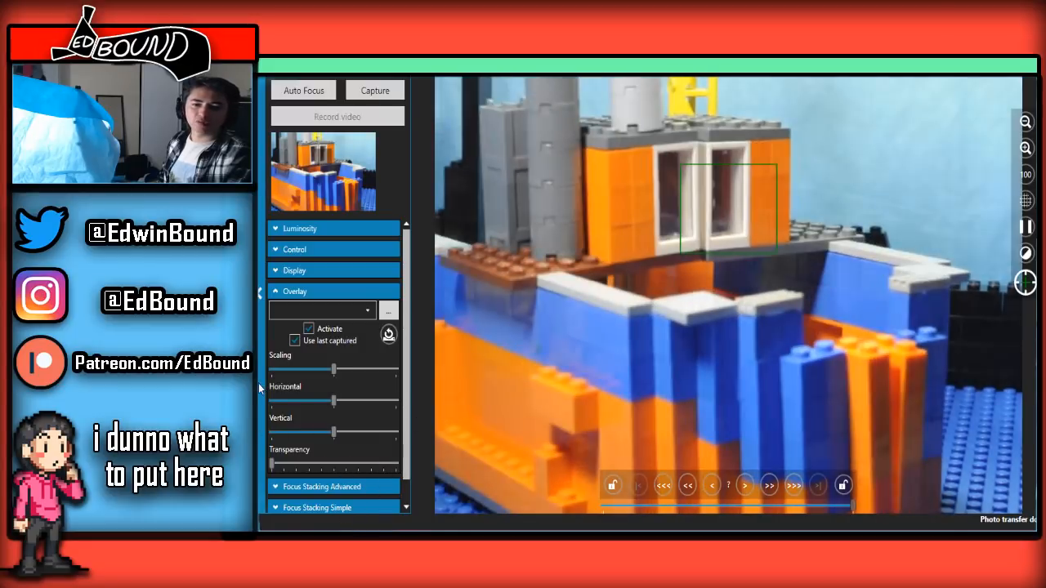
drag(259, 384, 324, 370)
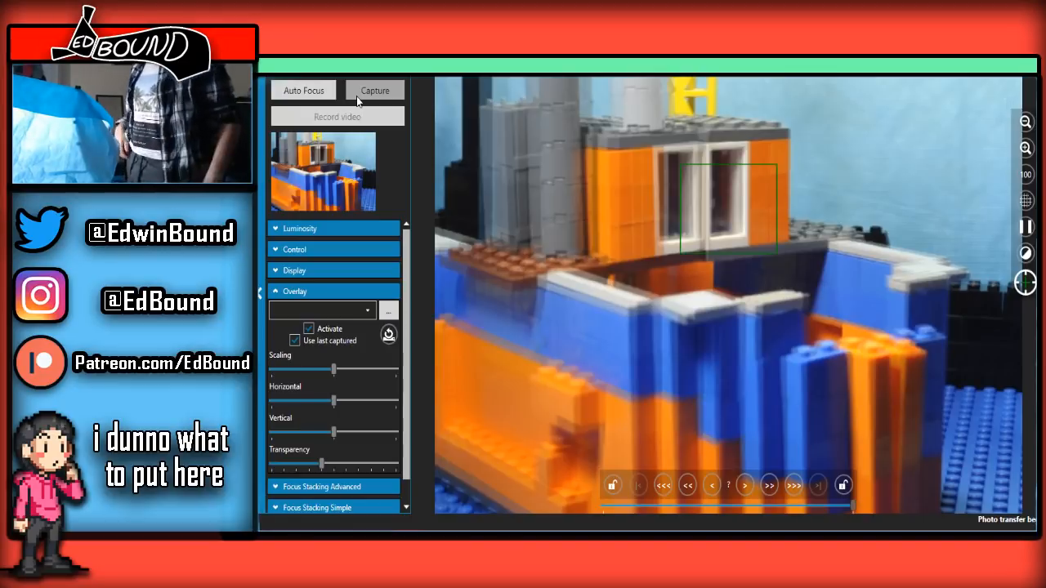
click(357, 99)
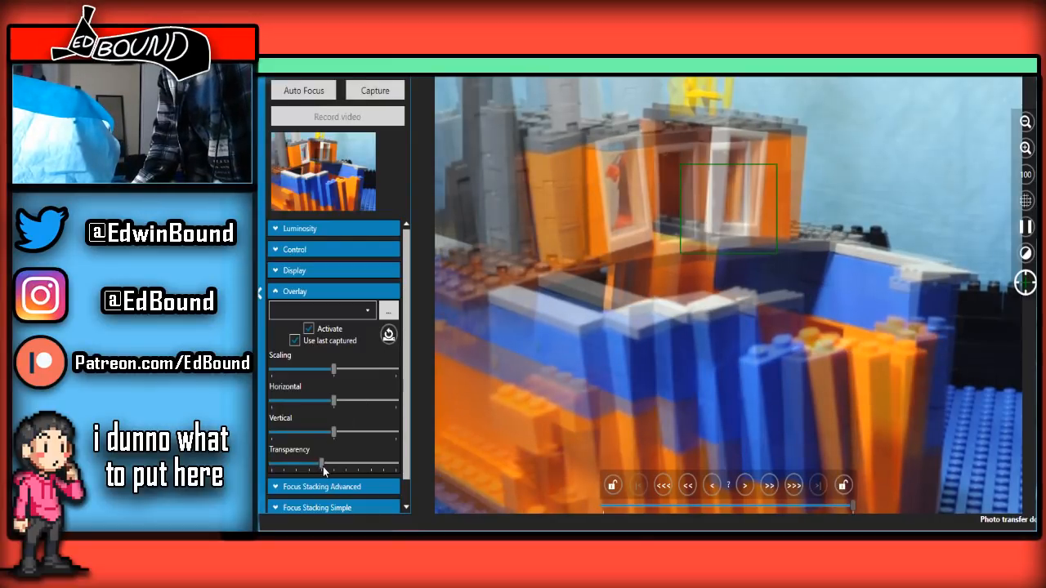
Set the overlay transparency to about 30 percent and capture two frames of the boat splitting apart around Spider-Man
mouse_move(320, 462)
mouse_down()
mouse_move(270, 462)
mouse_move(309, 463)
mouse_up()
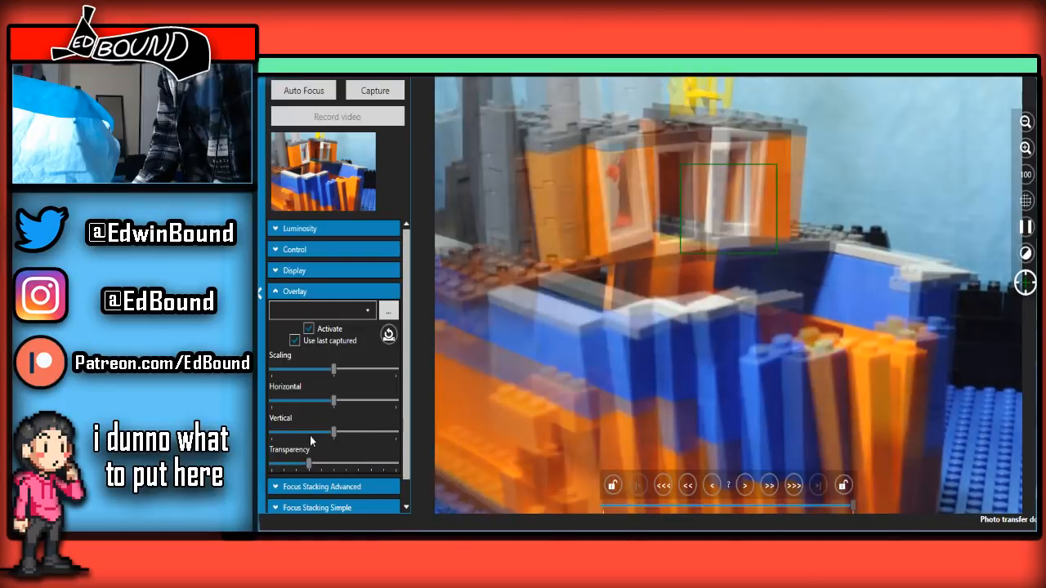
click(382, 90)
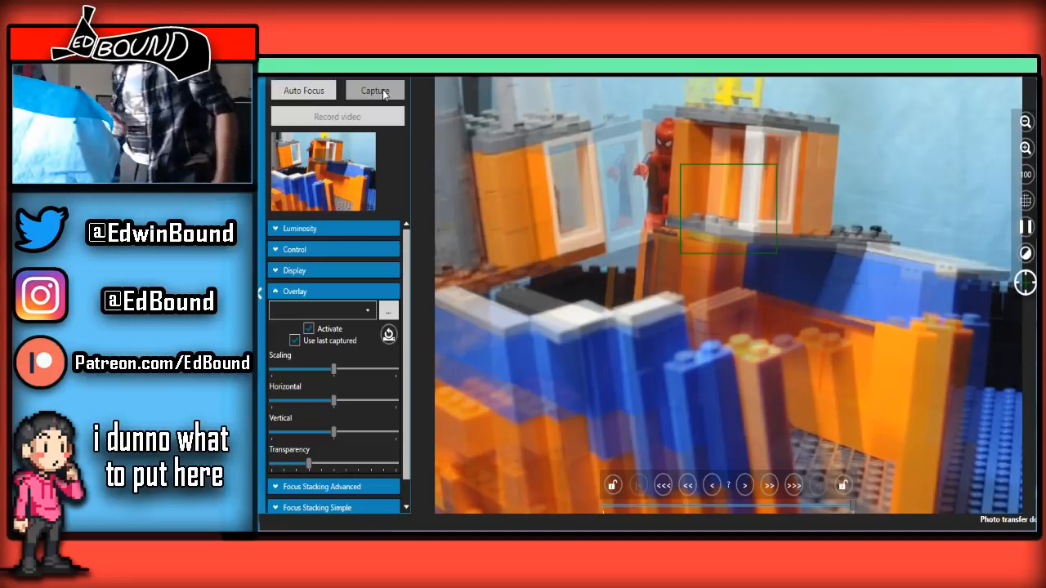
click(384, 90)
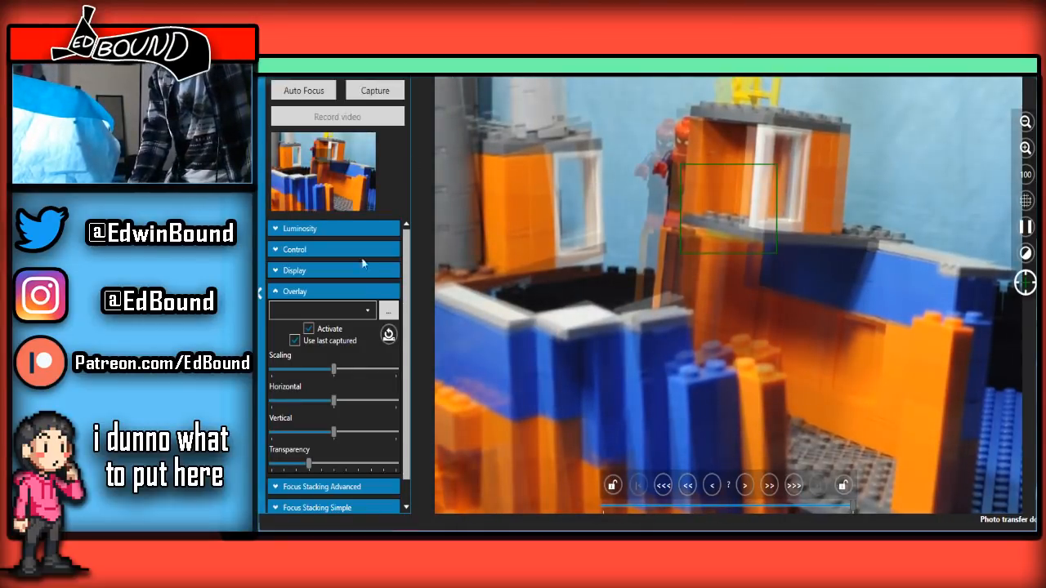
Fade the overlay between the last frame and the live image to compare the split boat's position, and capture the frame at about 75 percent transparency
drag(307, 467, 298, 442)
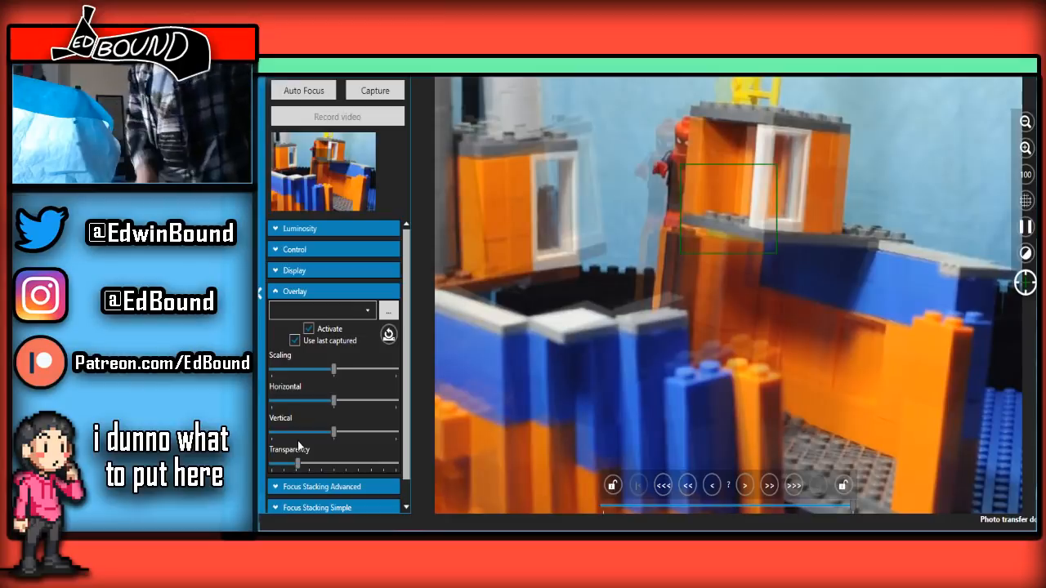
drag(302, 464, 335, 443)
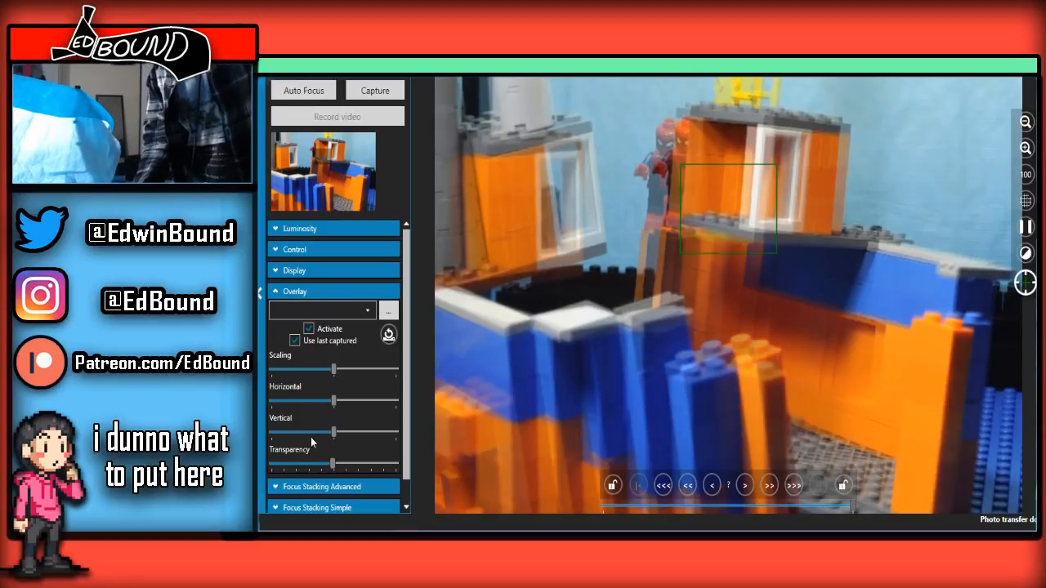
drag(333, 465, 329, 428)
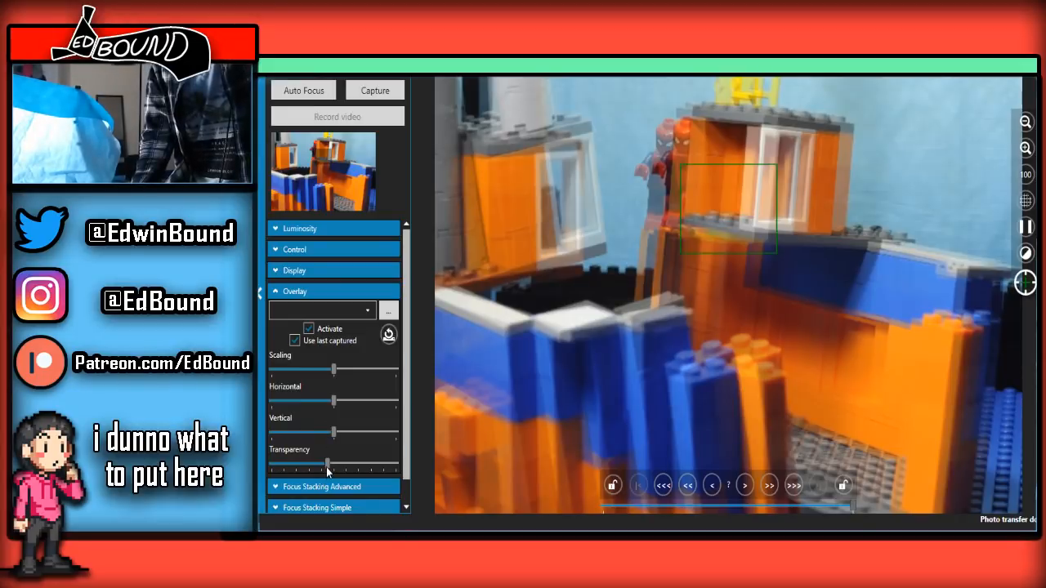
drag(326, 467, 459, 441)
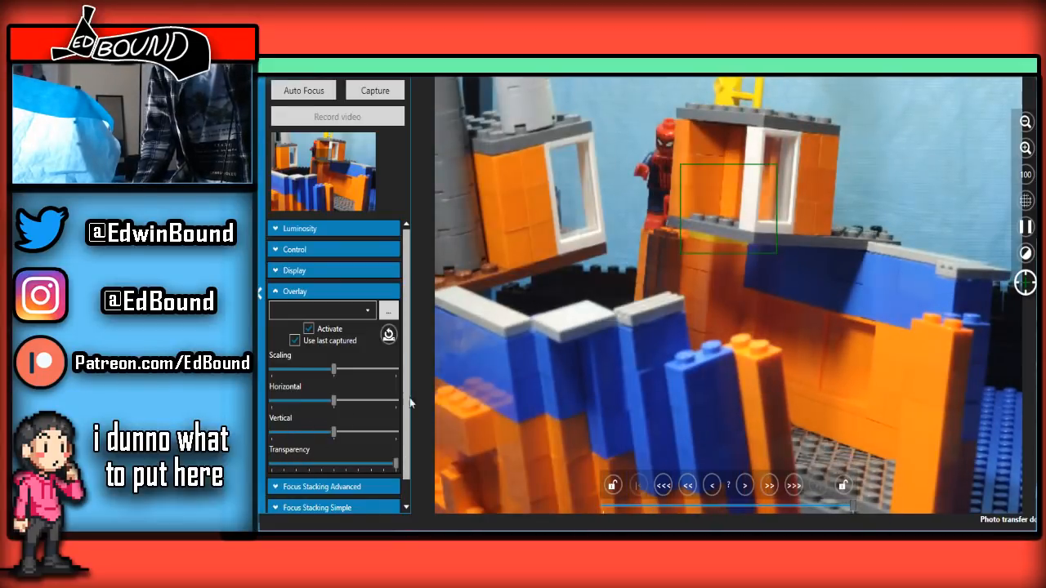
drag(411, 402, 370, 422)
click(381, 87)
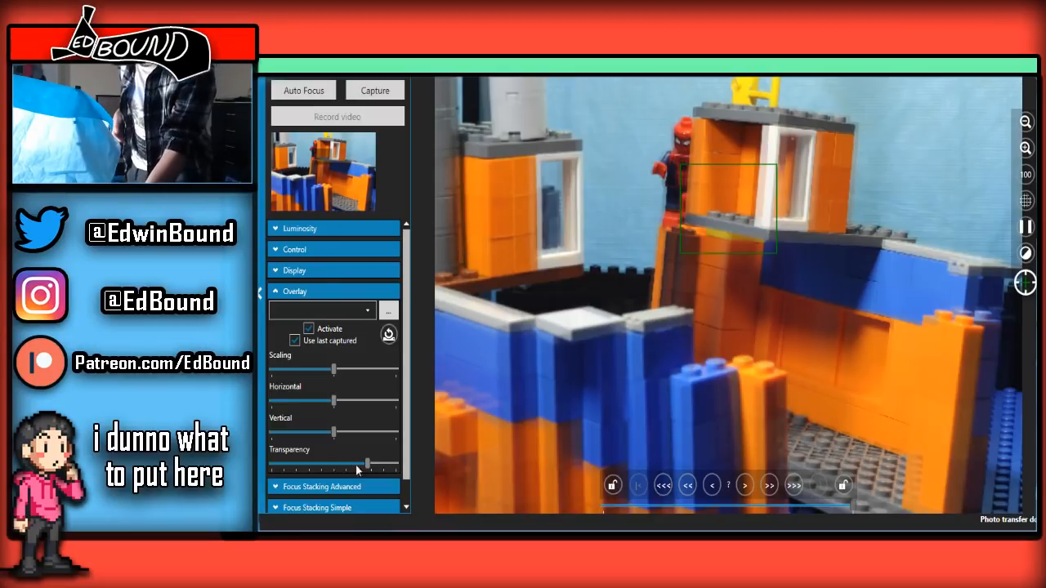
Set the overlay transparency to about 33 percent, capture another split-boat frame, check it in the main window and return to the live view
drag(368, 463, 333, 463)
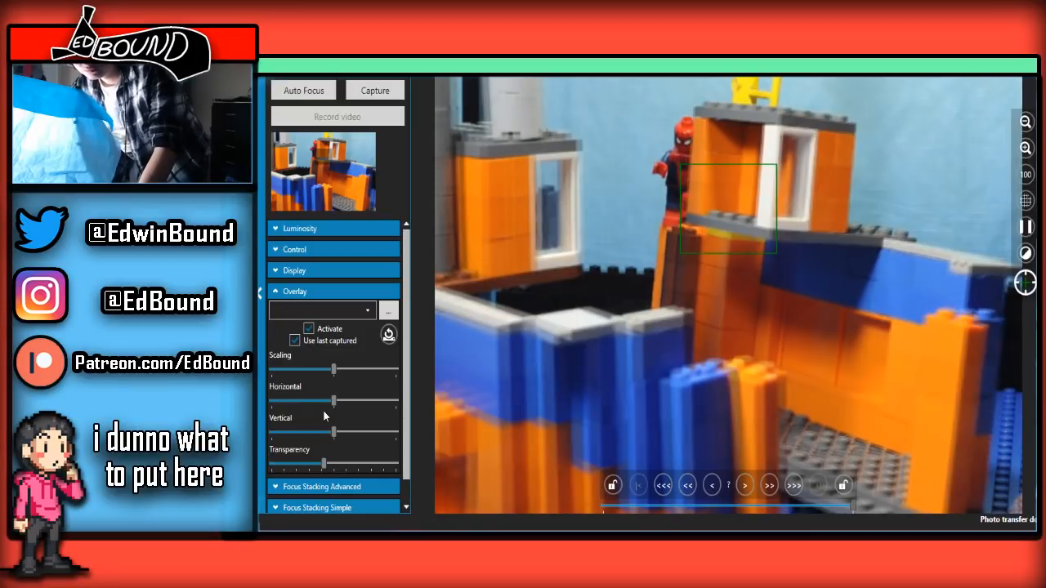
drag(324, 463, 312, 463)
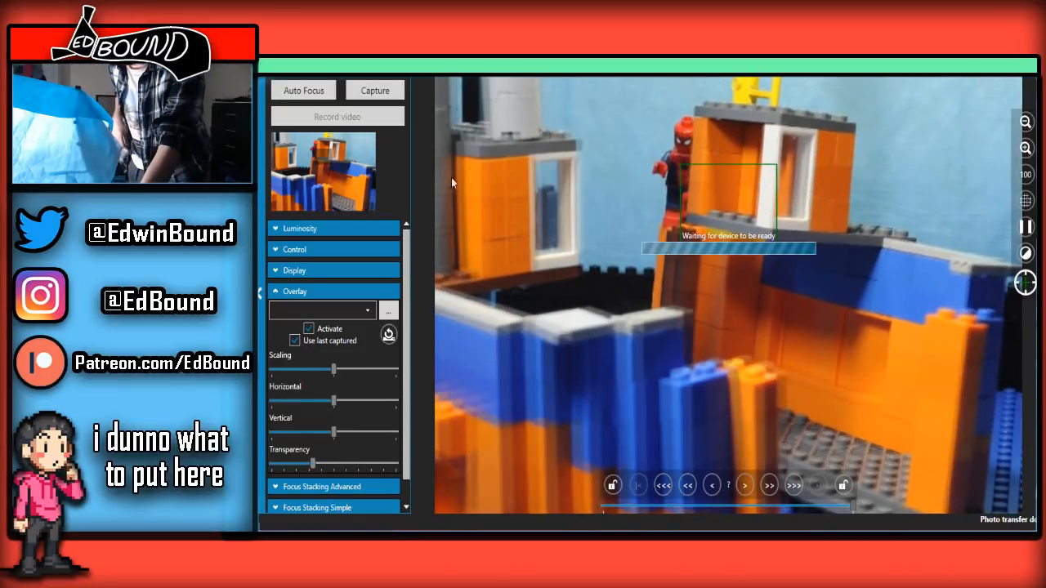
click(391, 90)
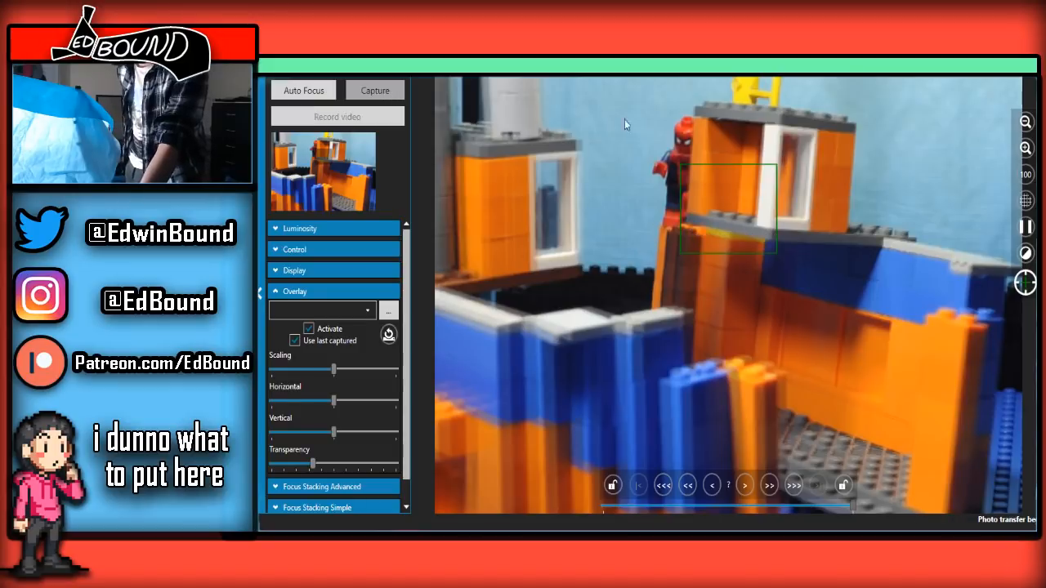
click(996, 69)
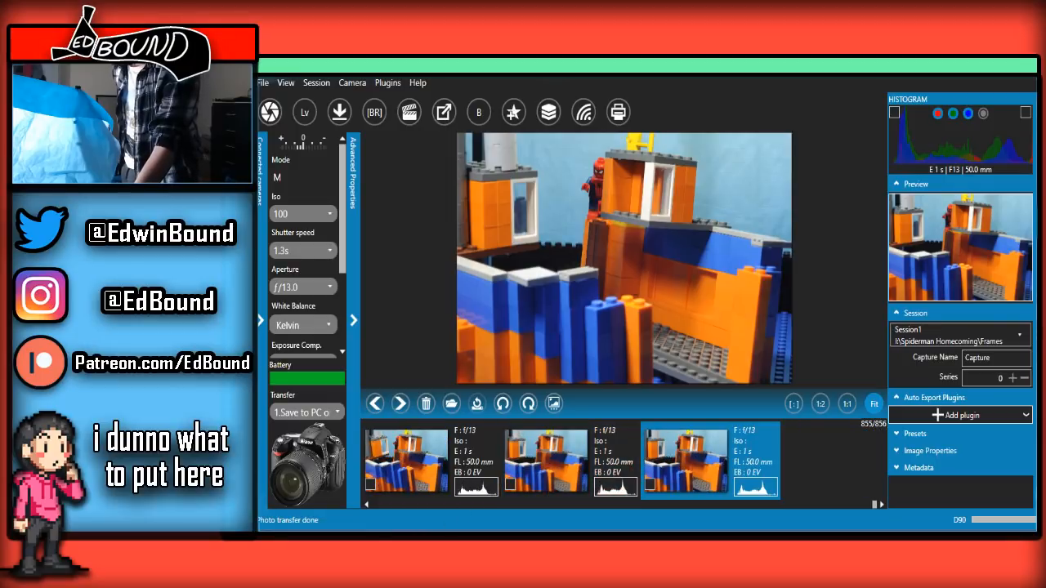
mouse_move(409, 530)
click(436, 500)
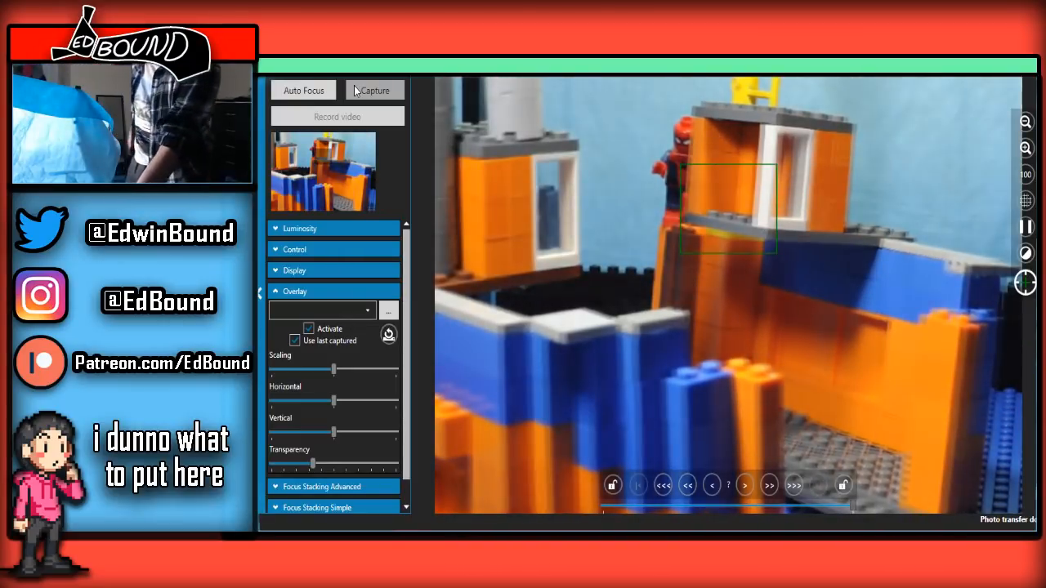
Capture one more frame of Spider-Man beside the split boat, review it among the latest captures and reopen the live view
click(355, 90)
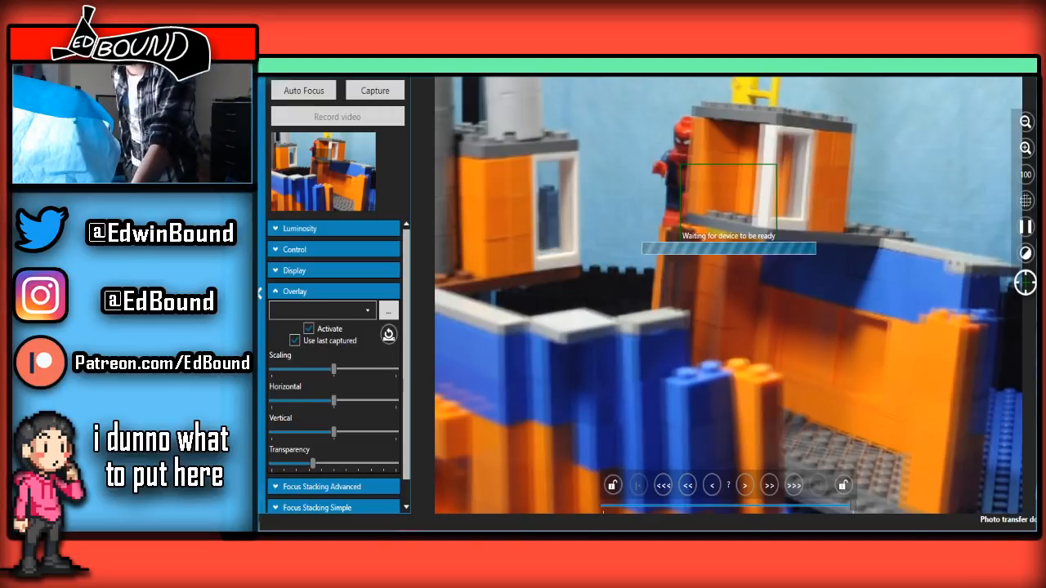
click(989, 67)
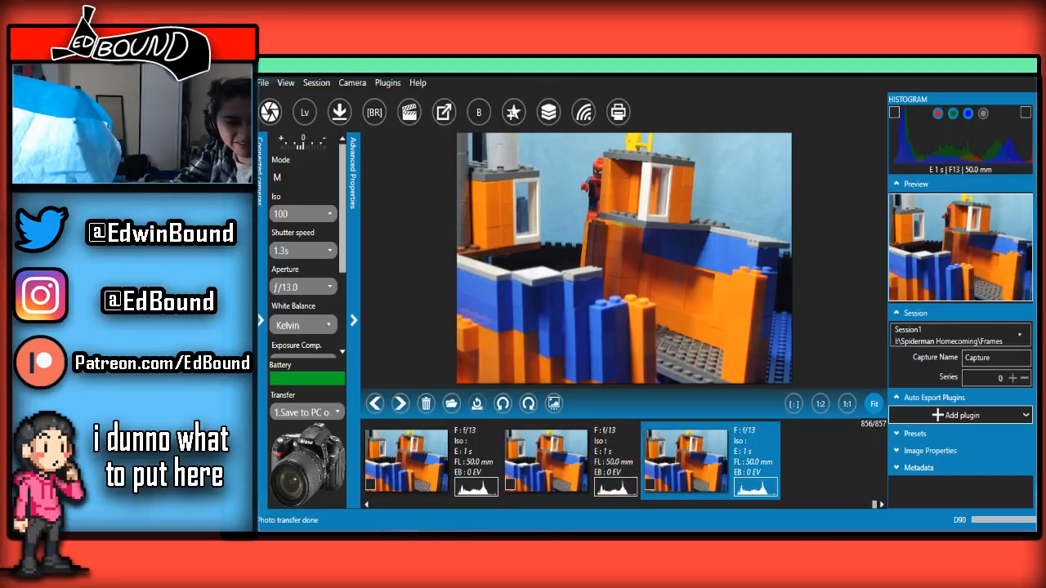
click(468, 528)
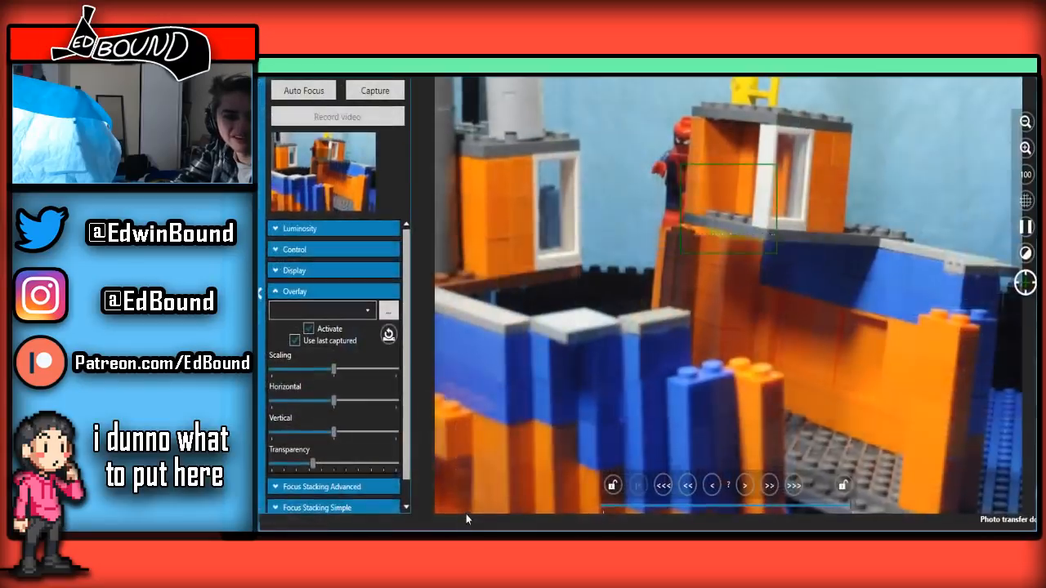
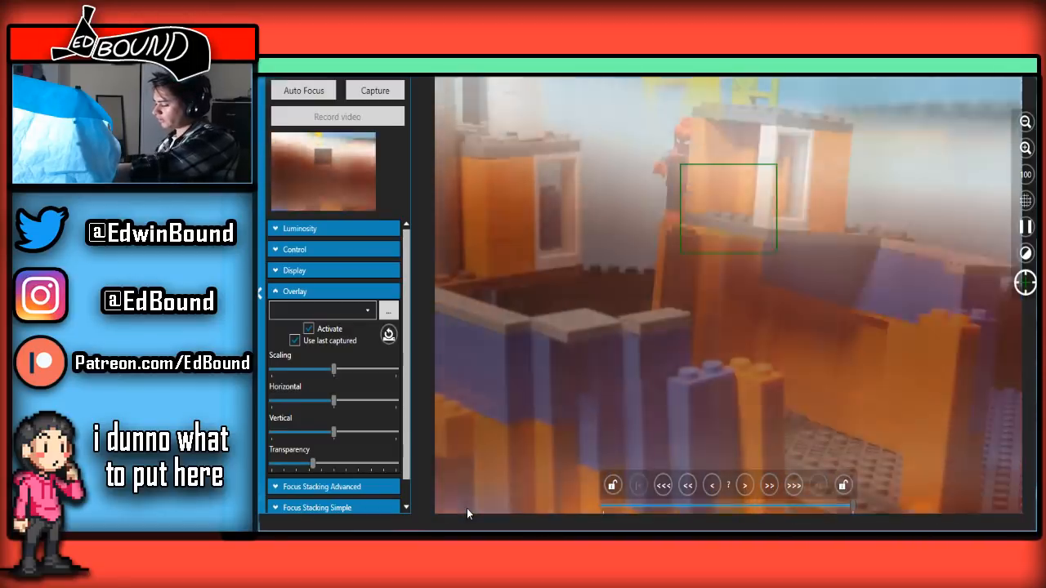
Set the overlay transparency to about 45 percent and look through the latest split-boat captures in the main window
key(space)
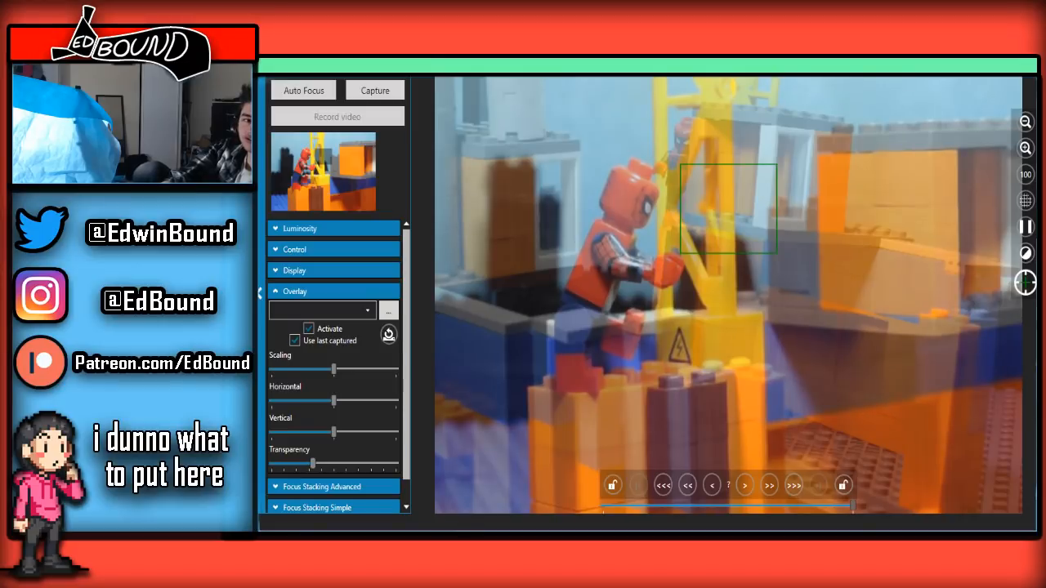
mouse_move(310, 468)
mouse_down()
mouse_move(352, 466)
mouse_move(275, 464)
mouse_move(327, 464)
mouse_up()
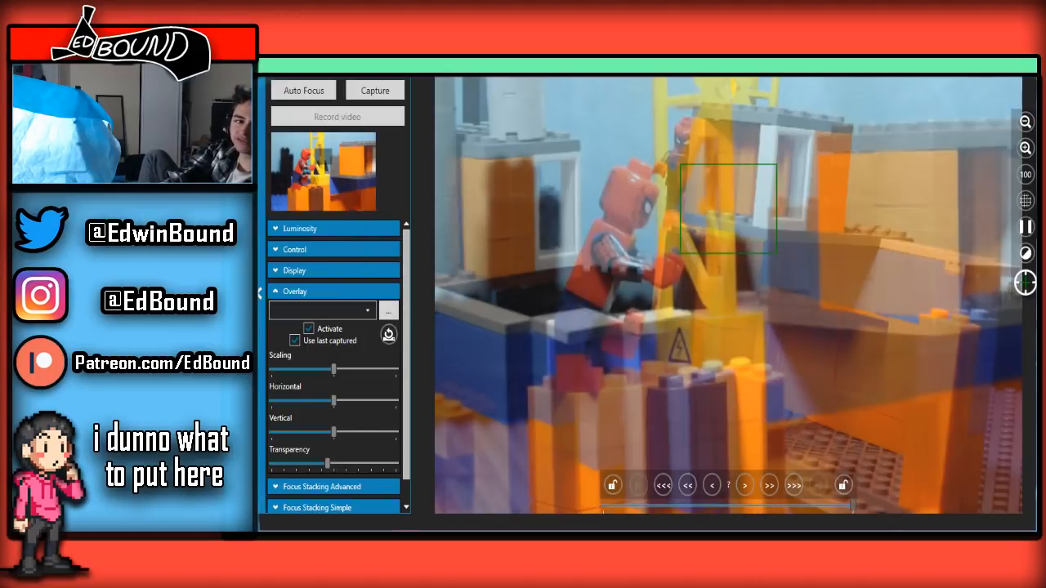
click(1025, 67)
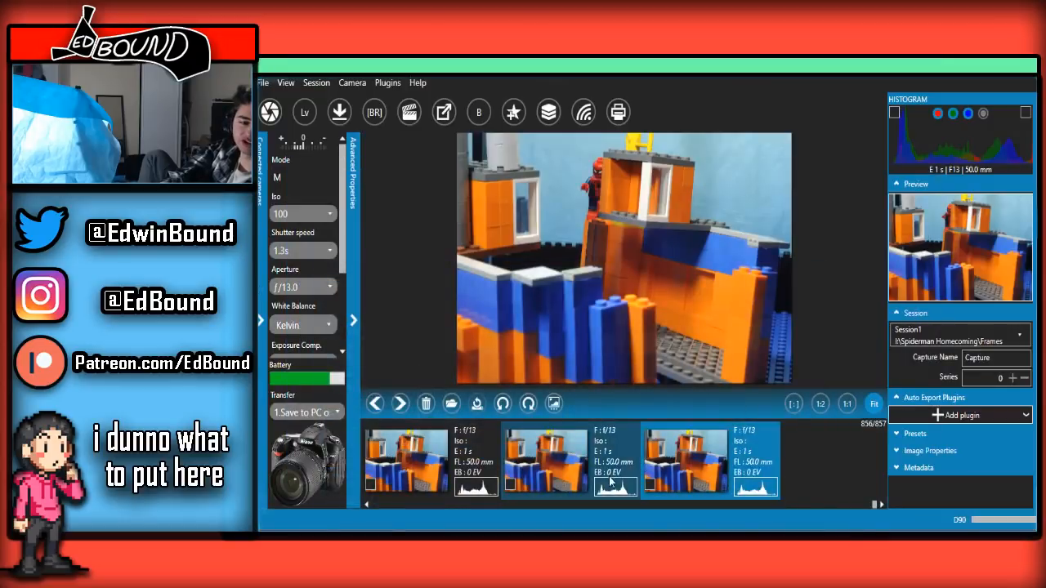
scroll(609, 484, up, 5)
scroll(607, 484, up, 5)
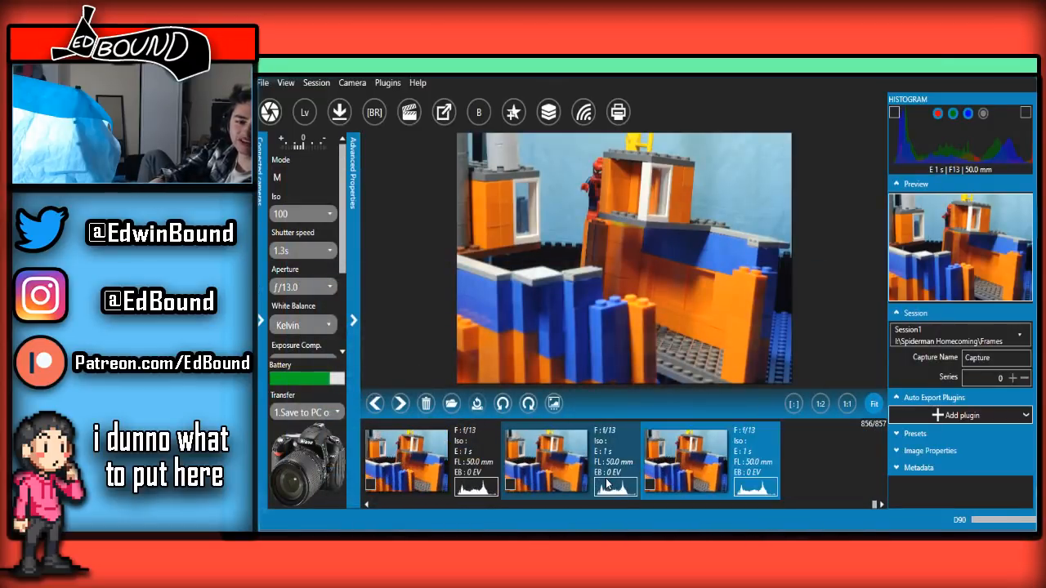
scroll(606, 484, down, 5)
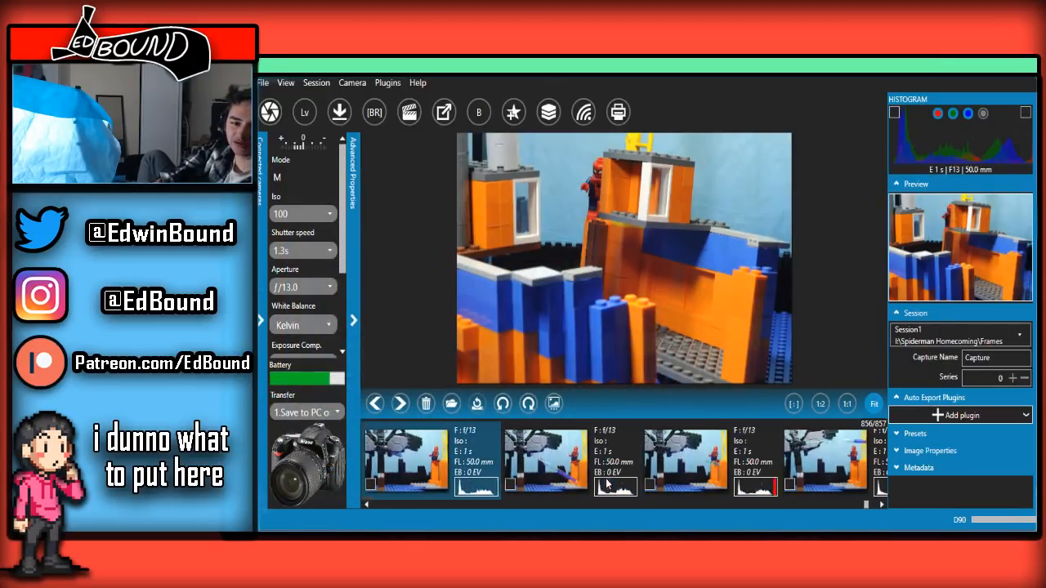
scroll(609, 495, up, 5)
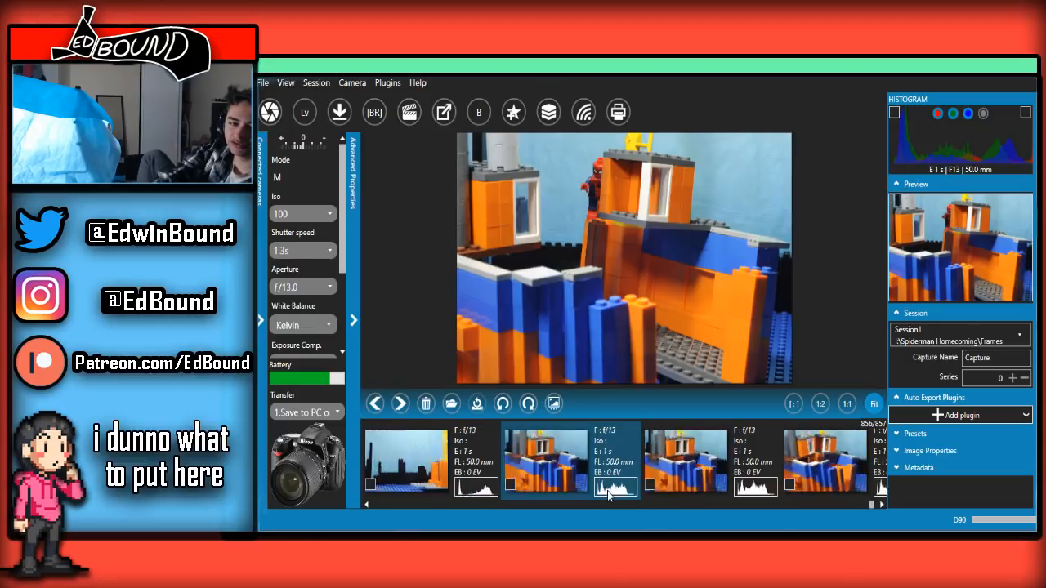
scroll(609, 495, down, 5)
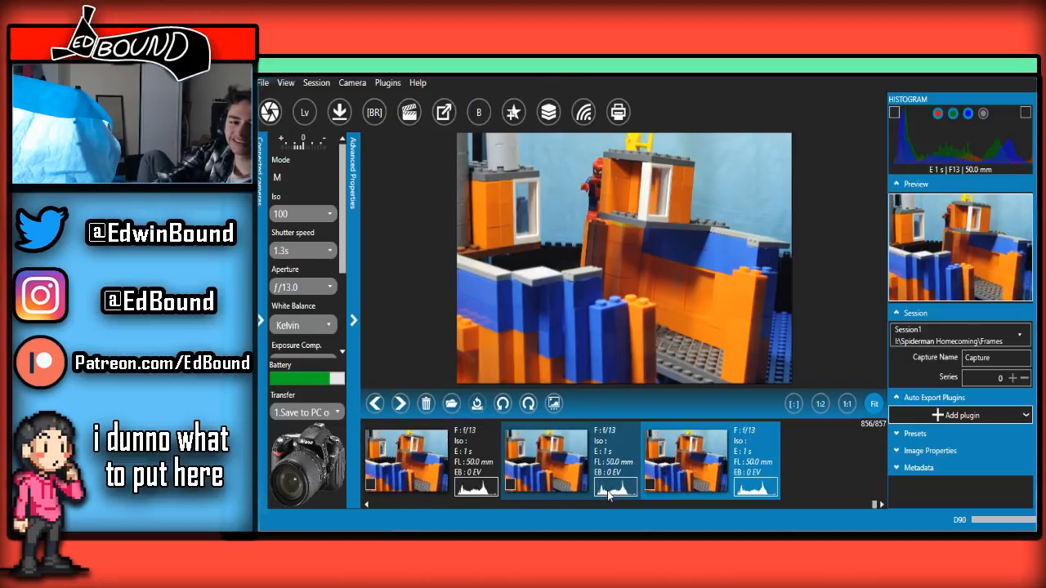
scroll(609, 494, down, 5)
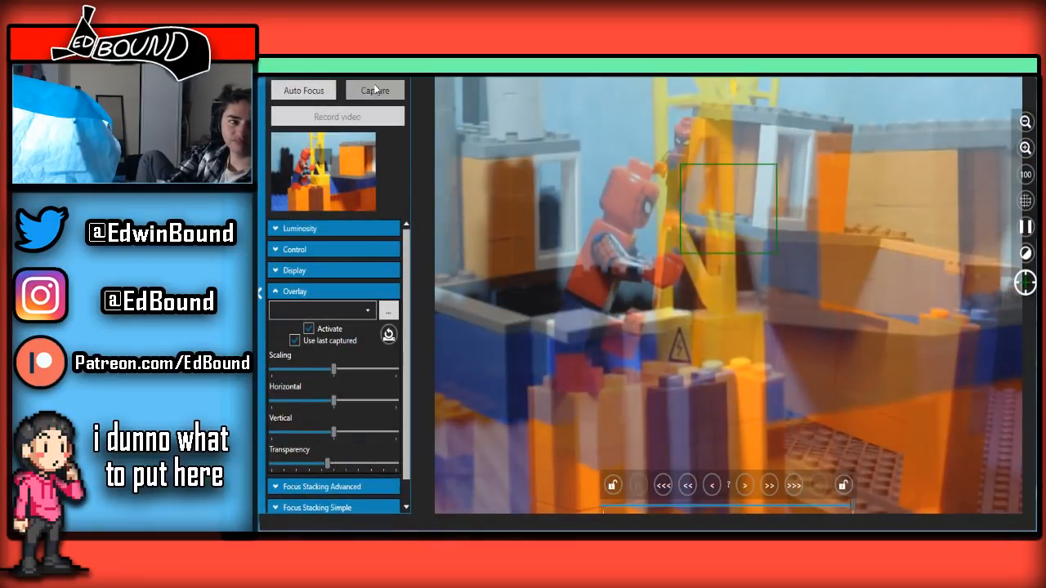
Capture successive frames of Spider-Man on the orange blocks beside the yellow crane, adjusting his pose between shots
click(376, 92)
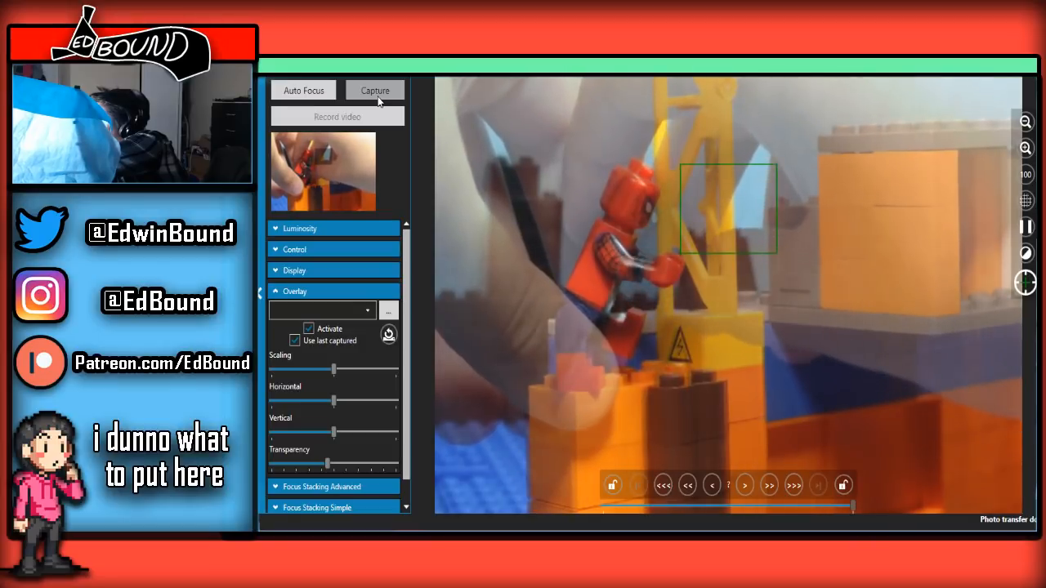
click(378, 99)
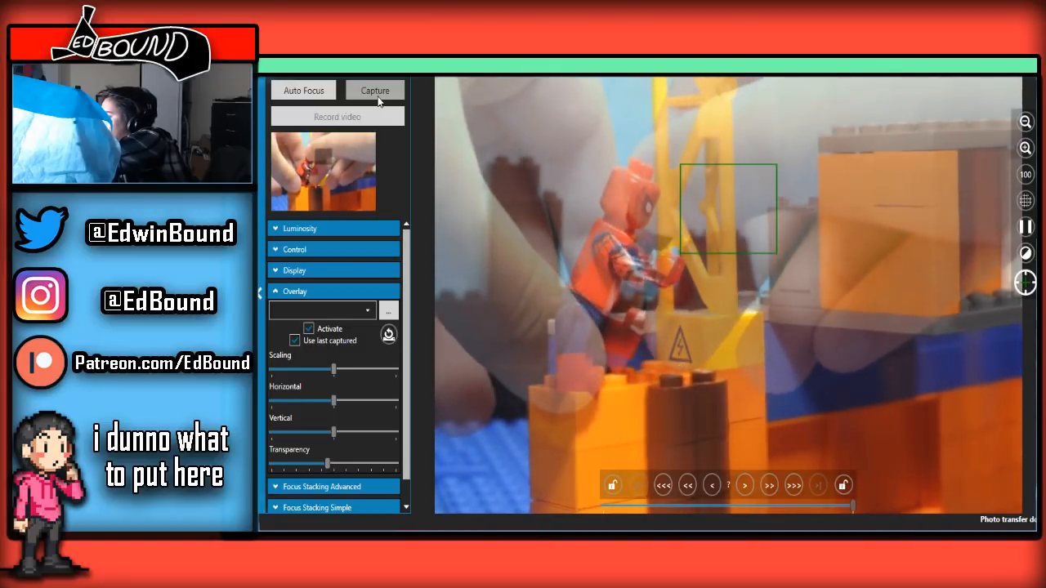
click(378, 99)
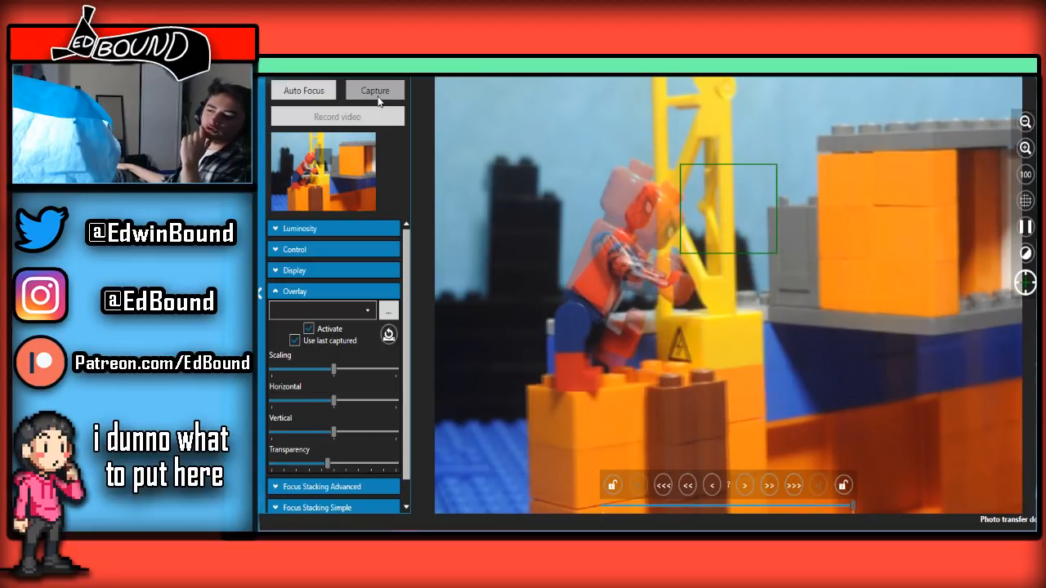
click(378, 99)
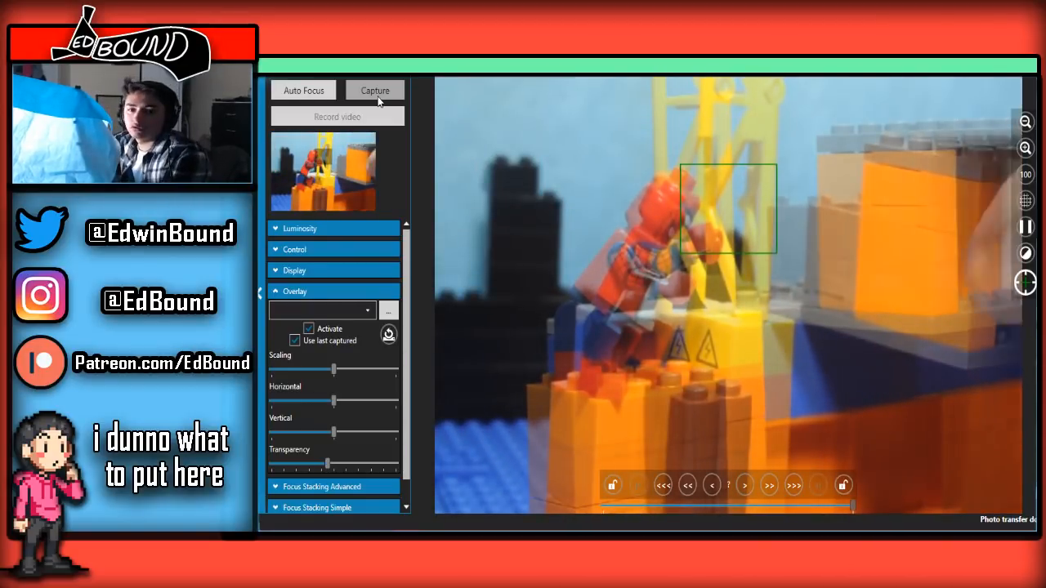
click(378, 99)
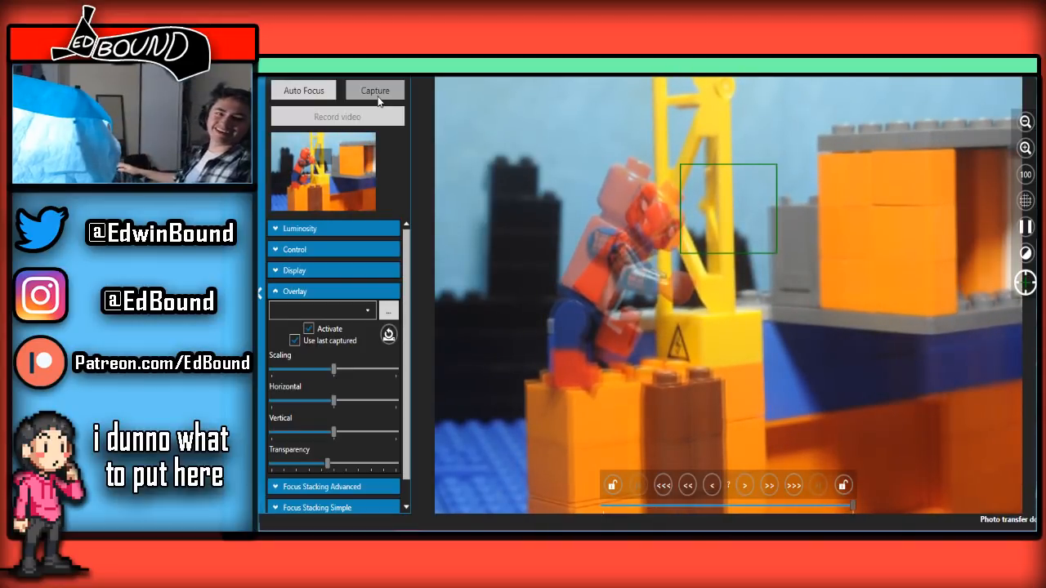
click(378, 98)
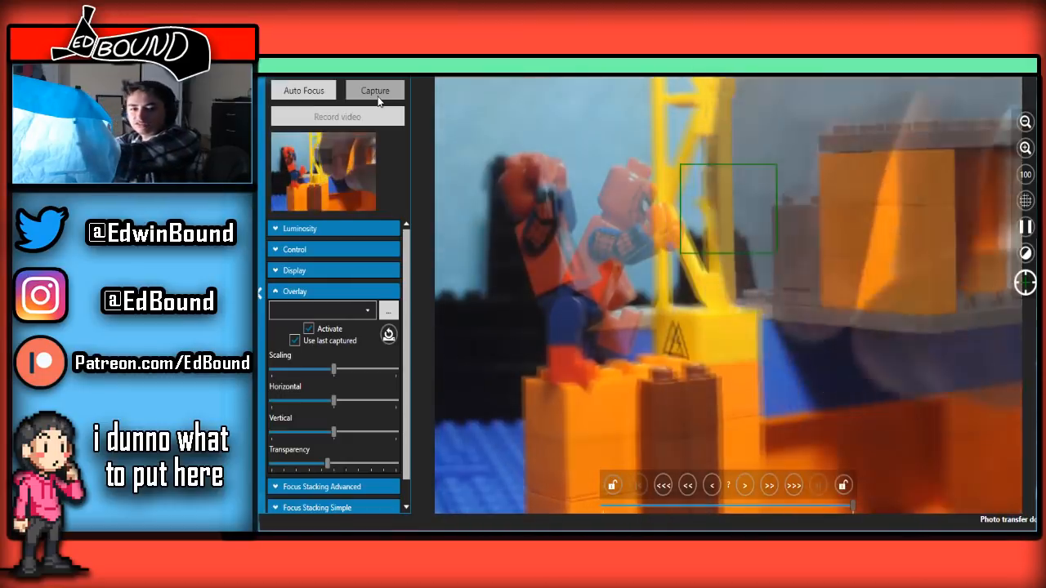
click(376, 90)
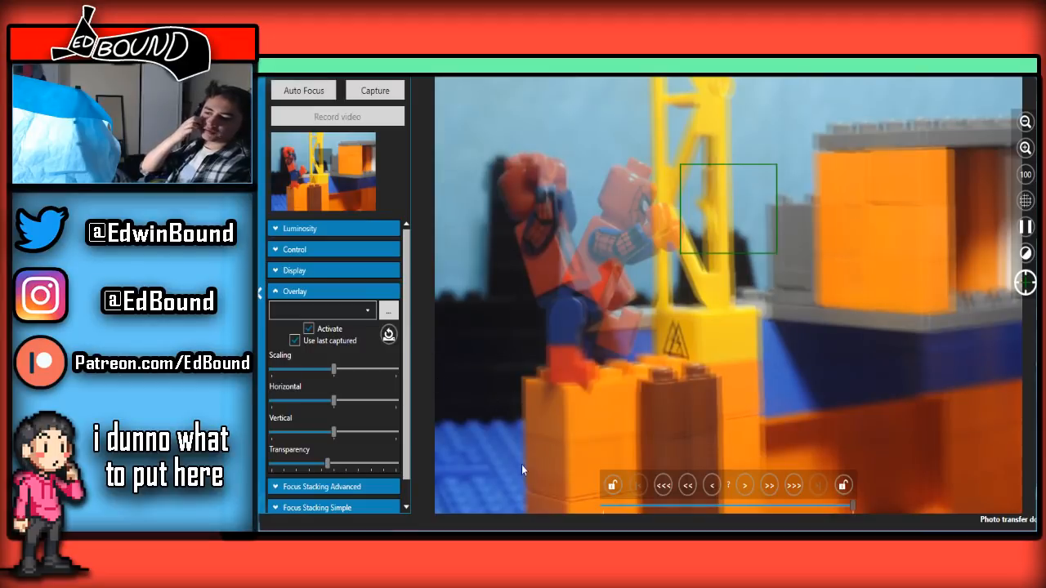
Set the overlay transparency to about 55 percent and capture further frames of Spider-Man leaning back with his hands at his head
drag(328, 465, 353, 464)
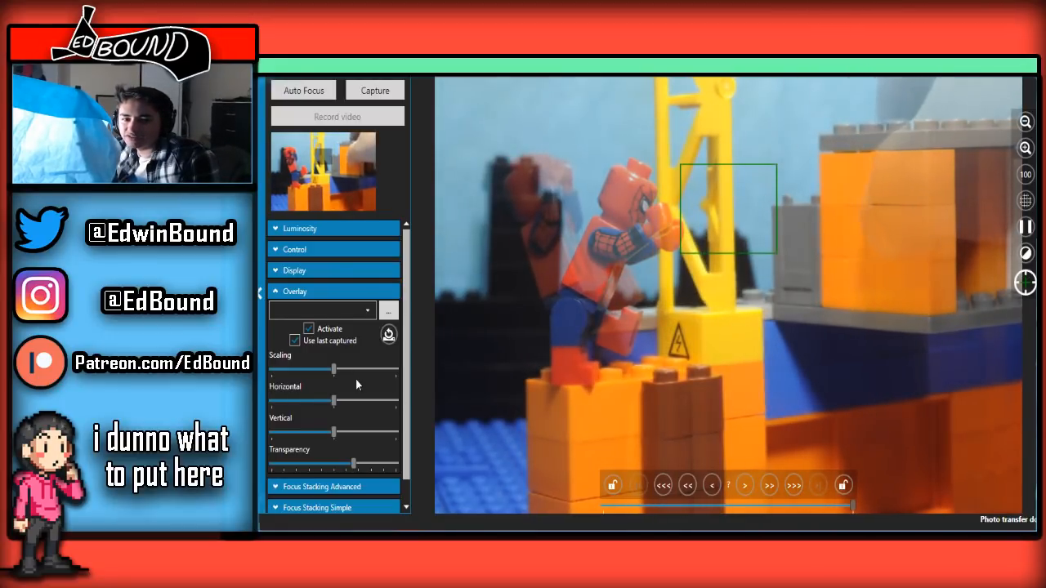
drag(355, 379, 428, 327)
drag(354, 310, 342, 299)
click(374, 92)
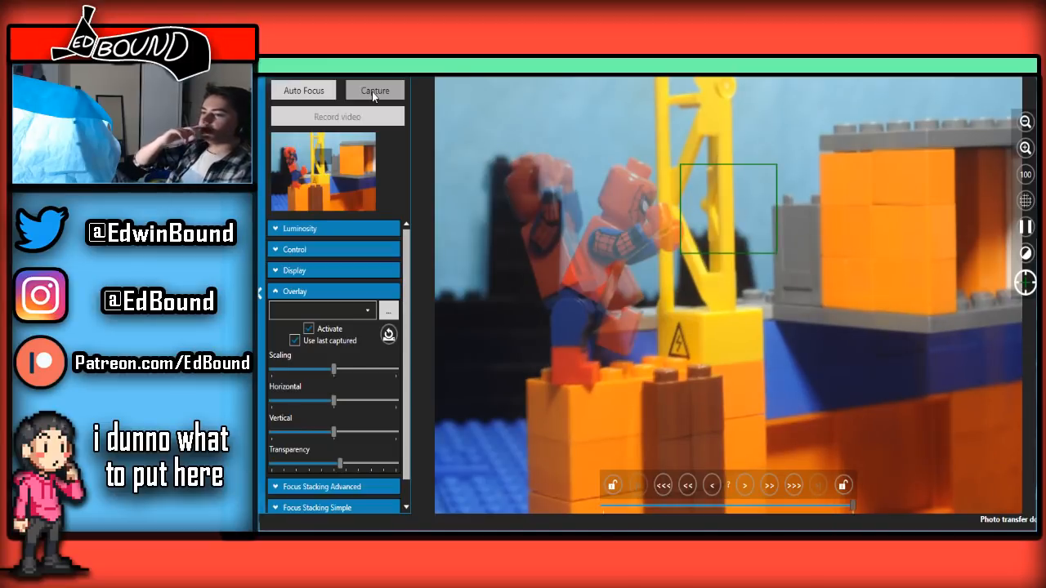
click(374, 93)
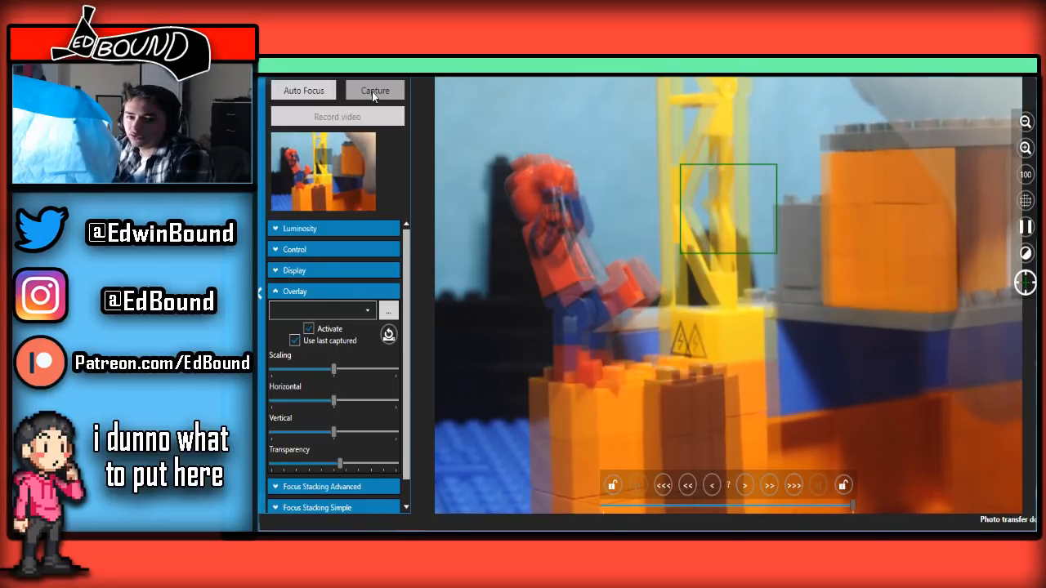
click(373, 96)
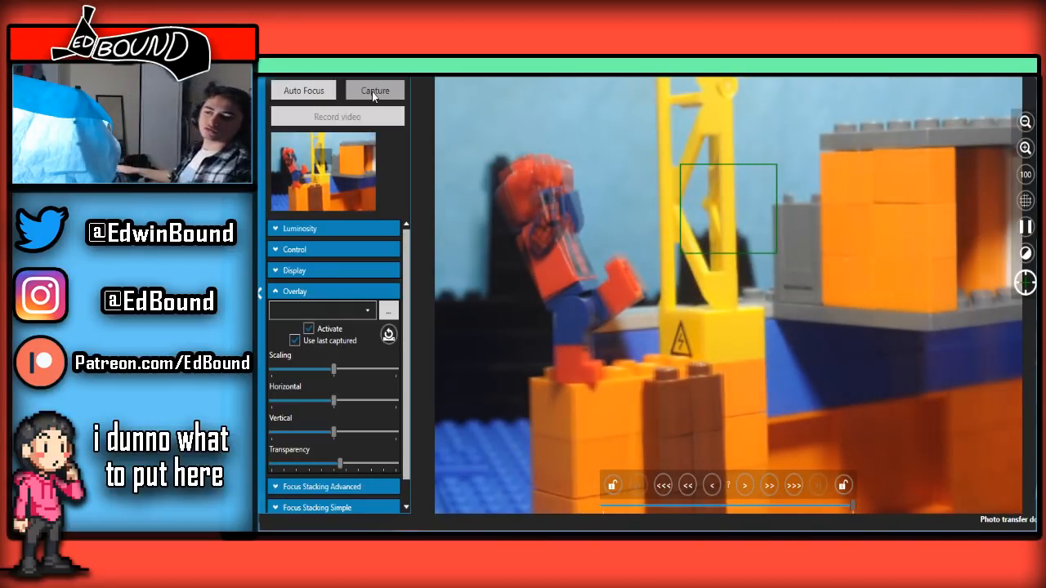
click(374, 96)
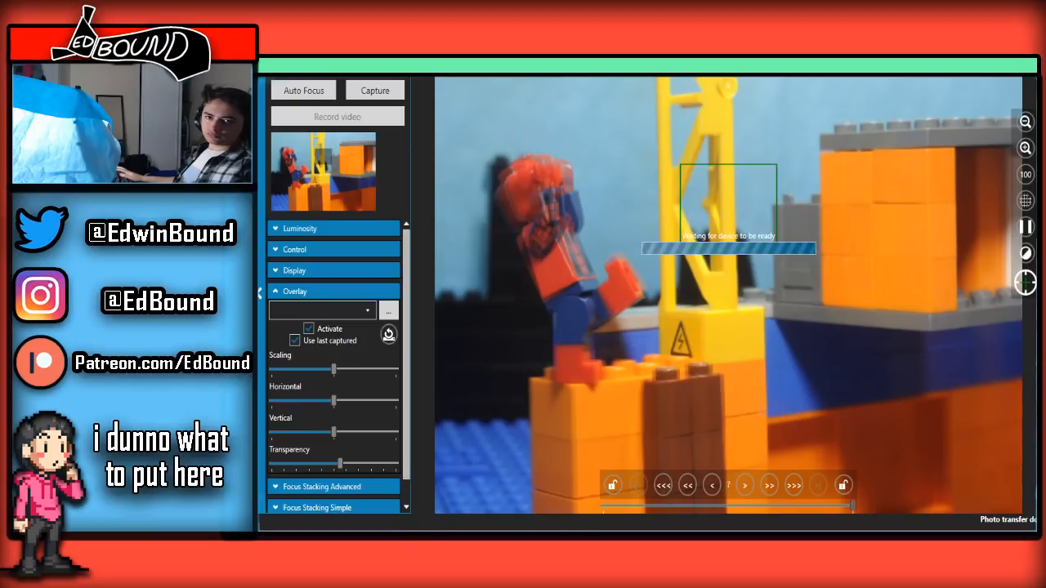
Review the recent split-boat and crane captures in the main window's filmstrip, then return to the live view
key(Left)
key(Left)
key(Left)
key(Left)
key(Left)
key(Left)
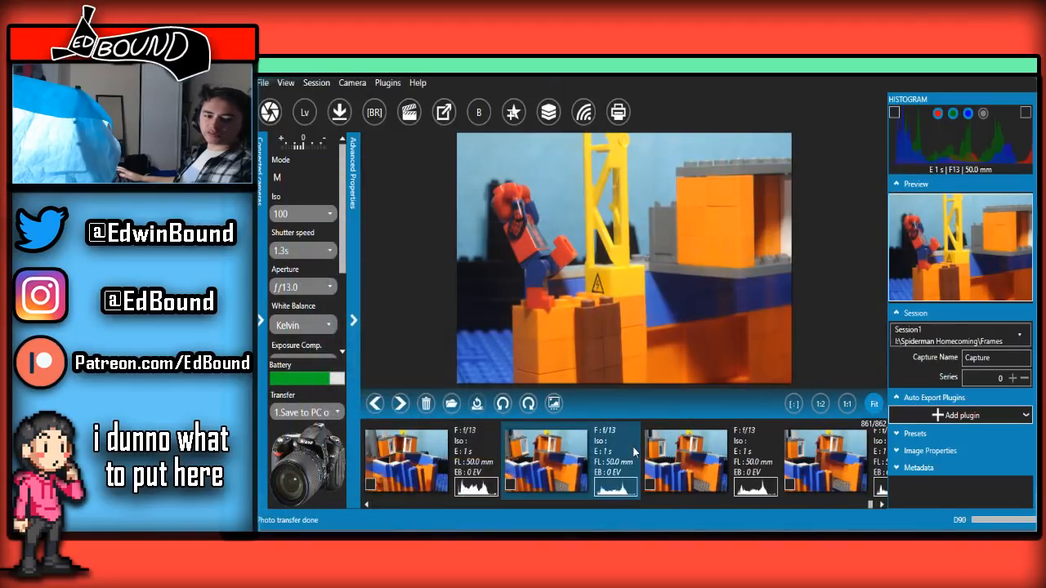
key(Left)
key(Left)
key(Left)
key(Left)
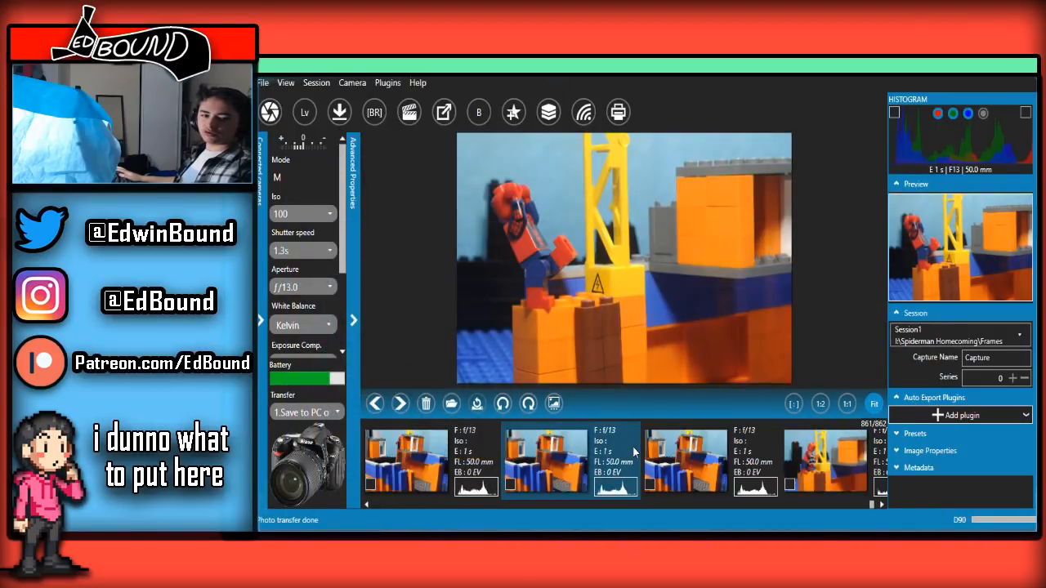
scroll(633, 452, down, 4)
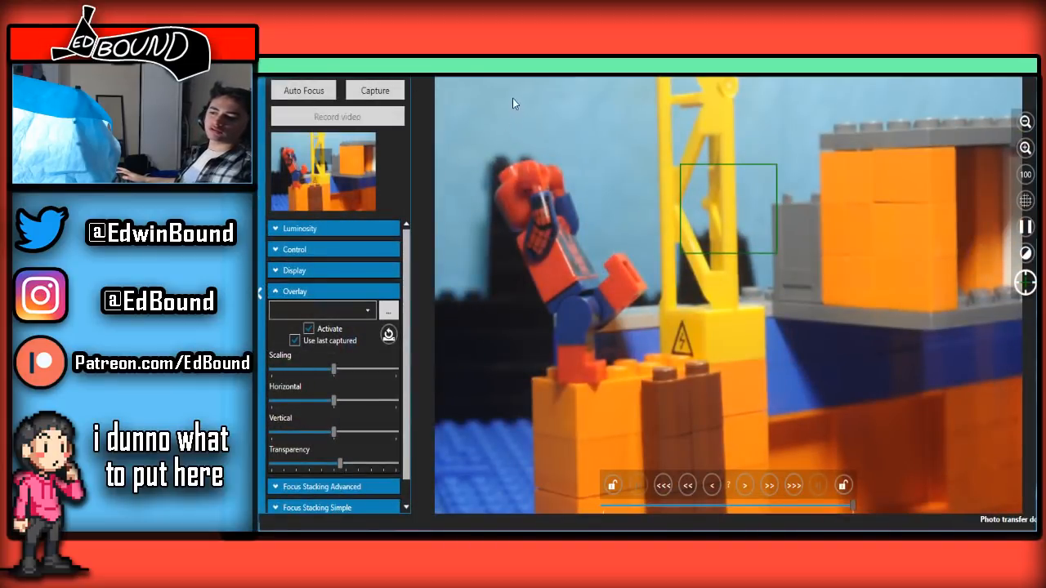
Capture more frames of Spider-Man leaning back on the orange blocks with slight changes to his pose
click(367, 91)
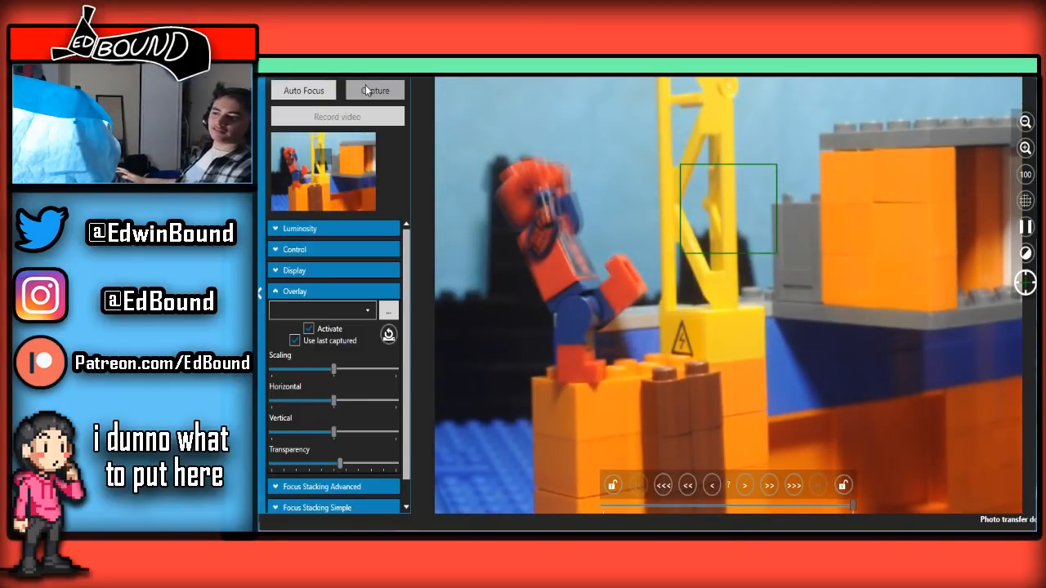
click(366, 91)
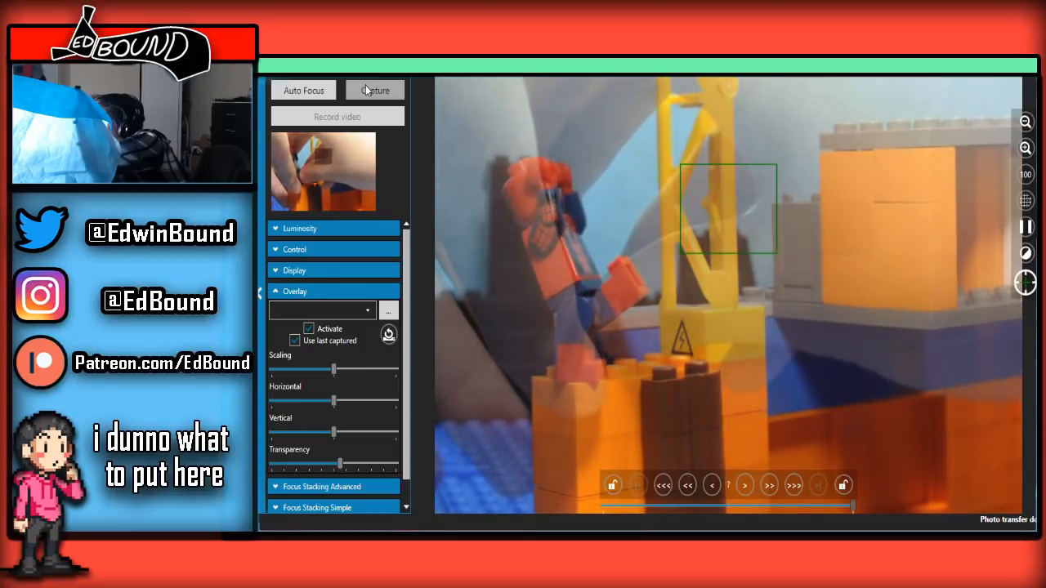
click(366, 91)
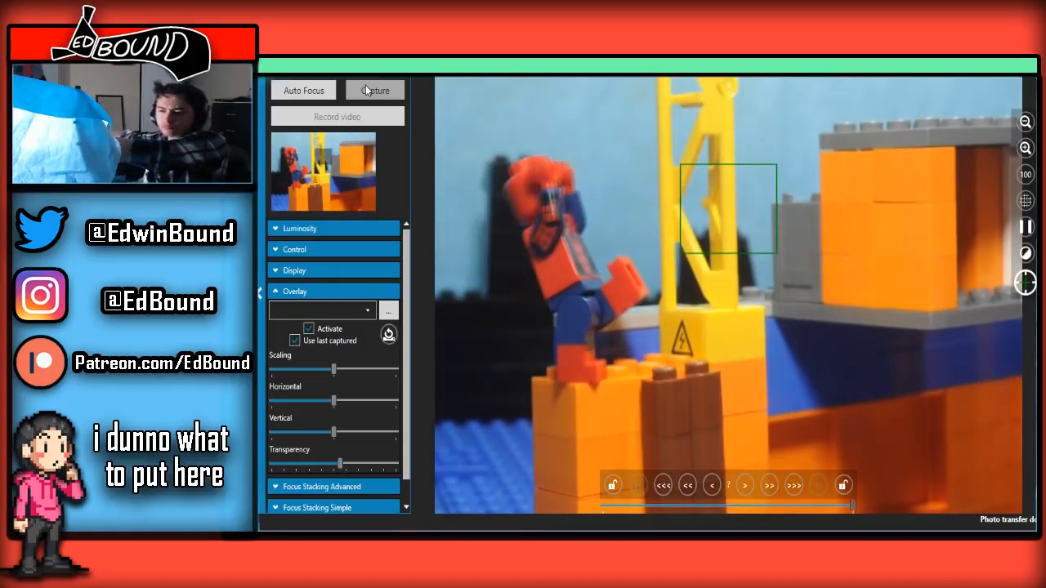
click(367, 91)
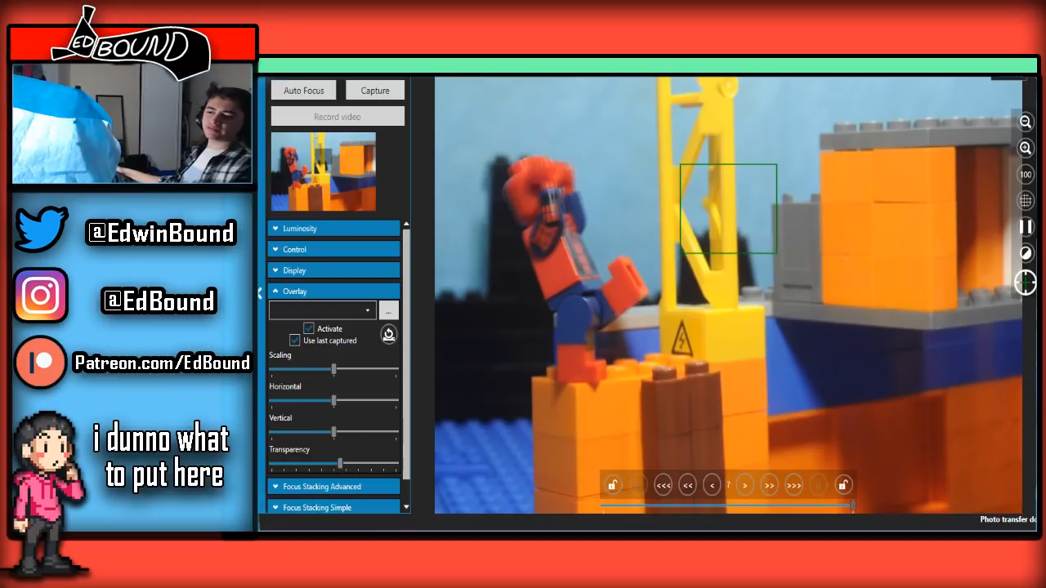
Maximize the reopened main window, fit the preview image and select the latest Spider-Man capture at the end of the filmstrip
click(522, 539)
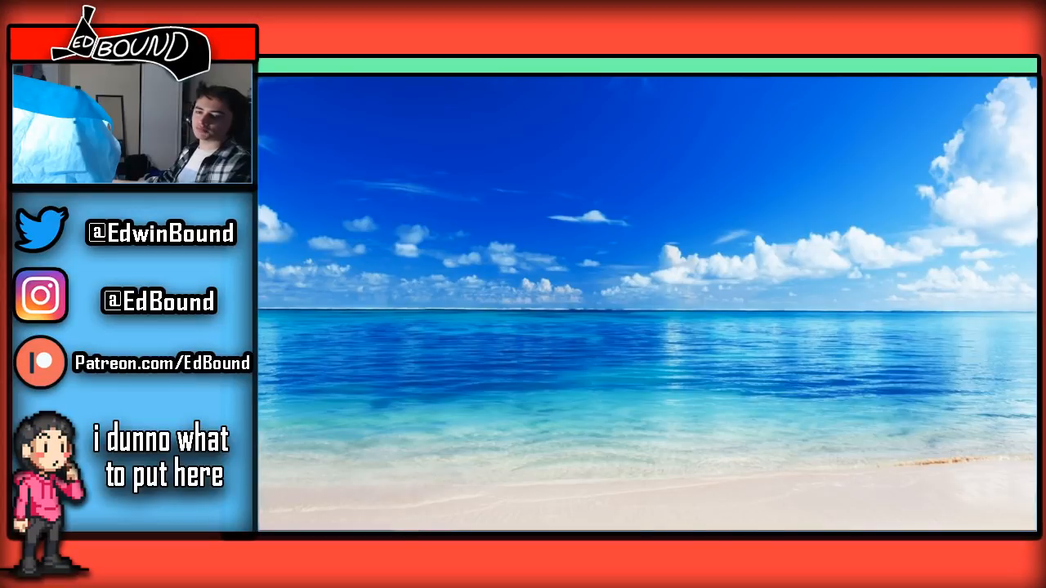
drag(1037, 79, 456, 77)
click(708, 79)
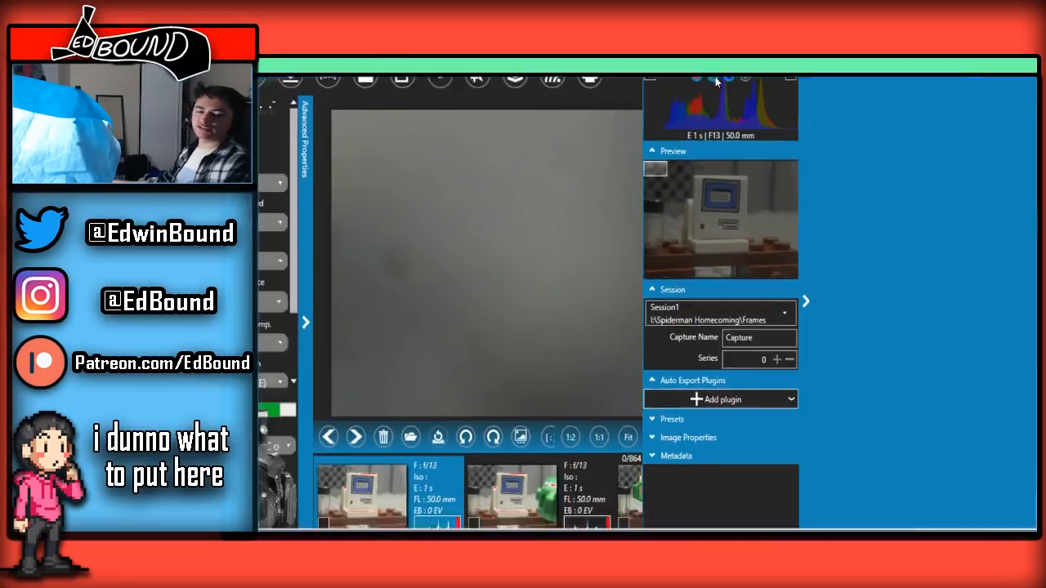
scroll(614, 336, down, 4)
scroll(557, 262, down, 5)
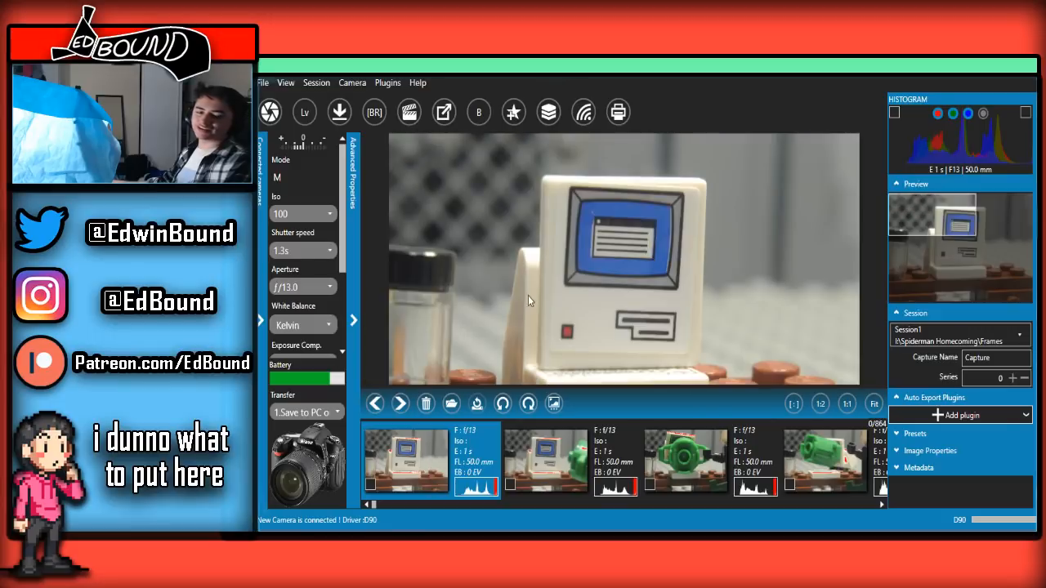
drag(373, 507, 885, 505)
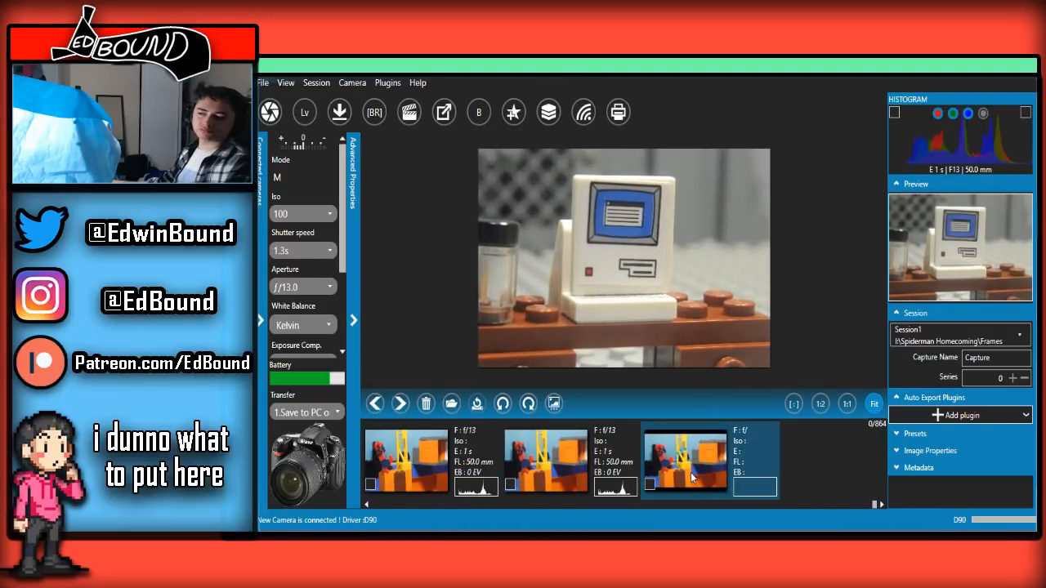
click(620, 476)
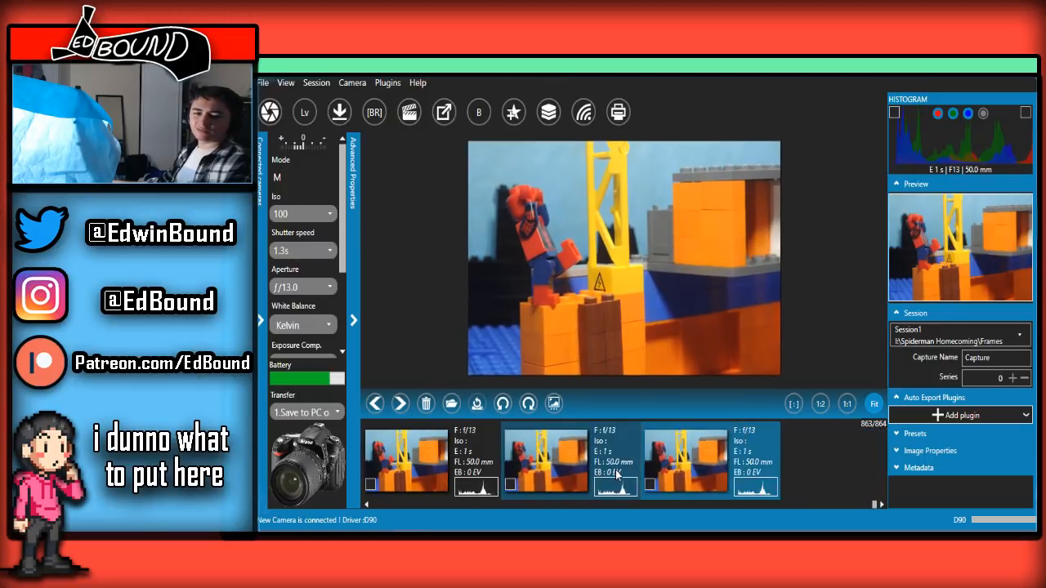
Open the camera's live view, maximize its window and collapse the Luminosity and Control sections
click(304, 114)
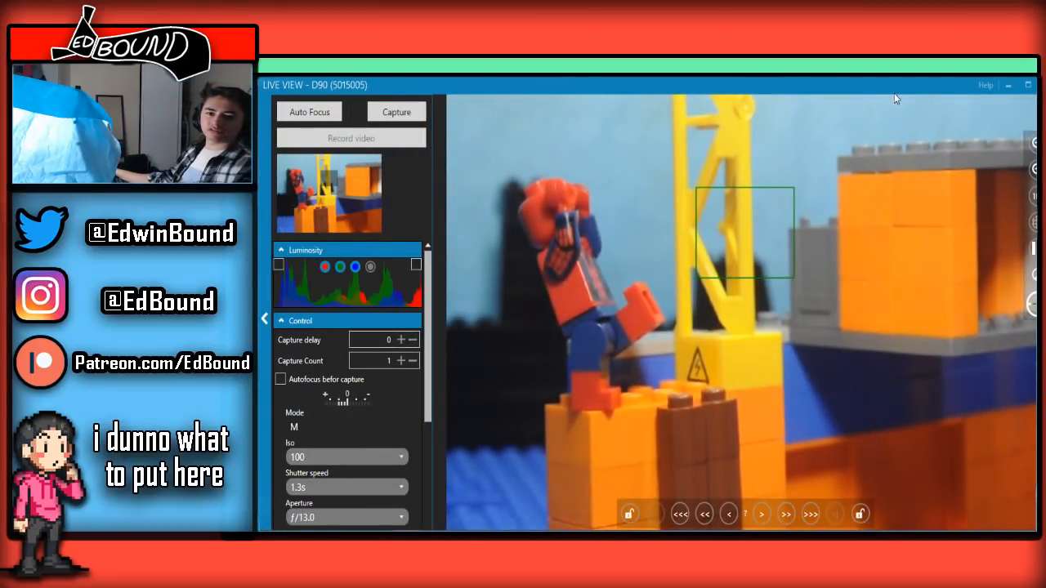
click(1027, 87)
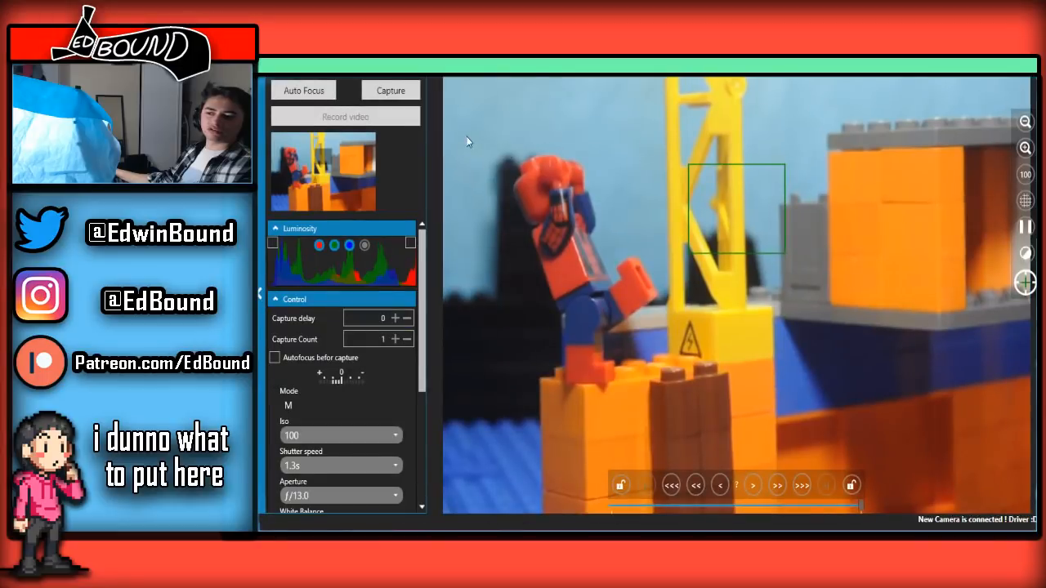
click(402, 231)
click(354, 250)
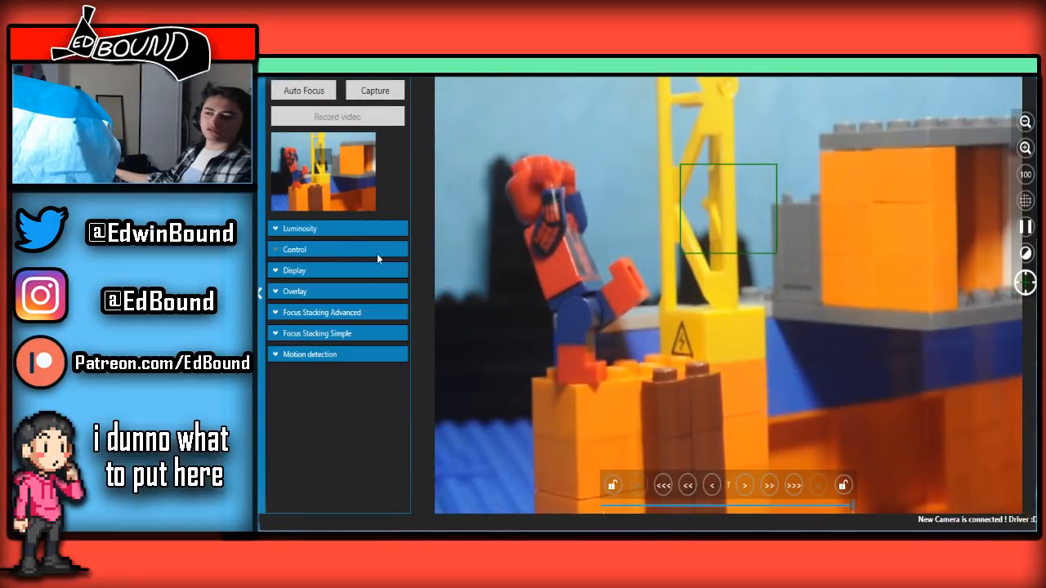
Turn on the overlay of the last captured frame in the live view and set its transparency slightly above the midpoint
click(329, 296)
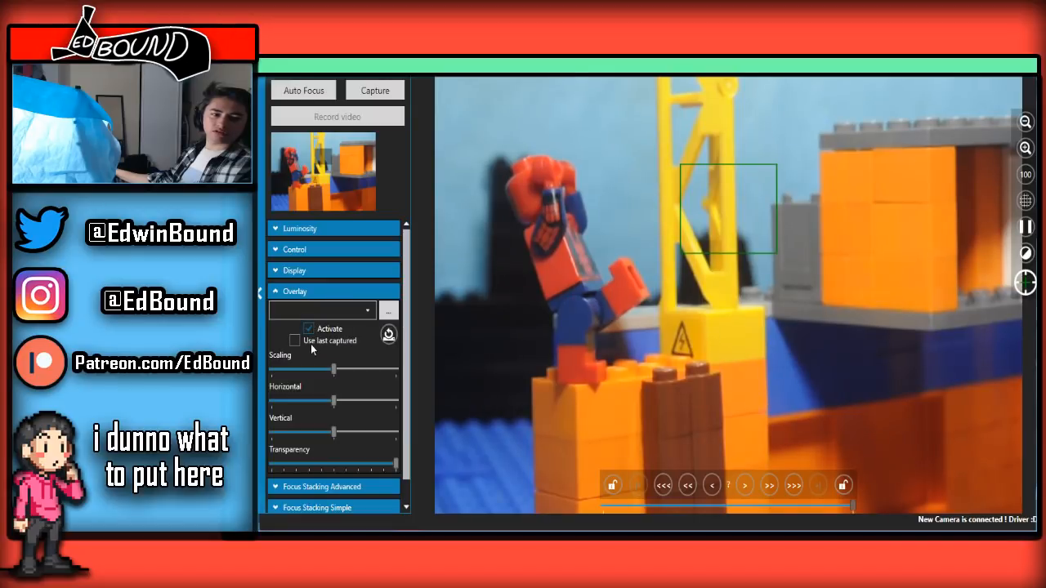
click(325, 342)
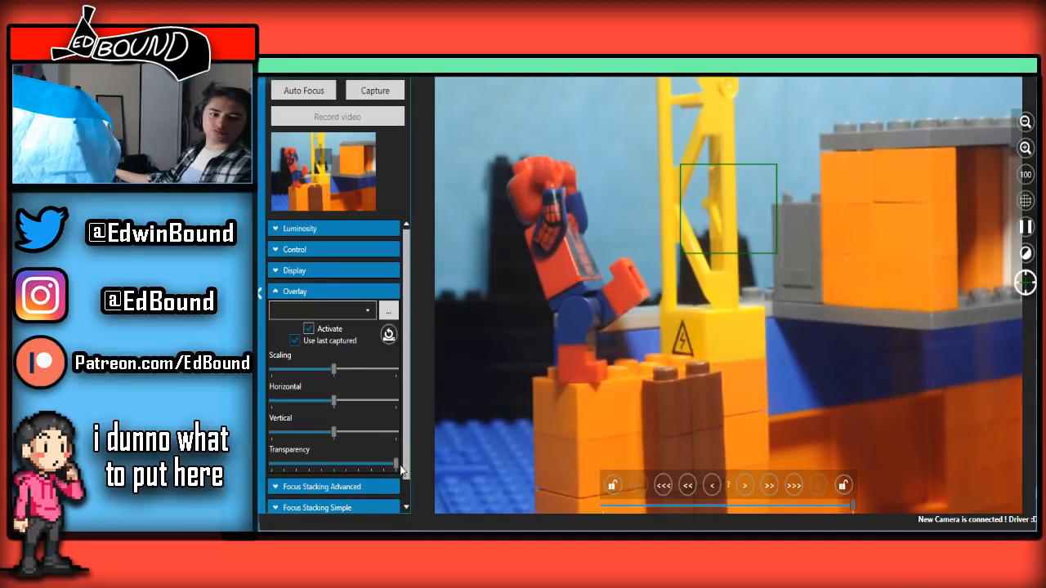
drag(396, 463, 341, 463)
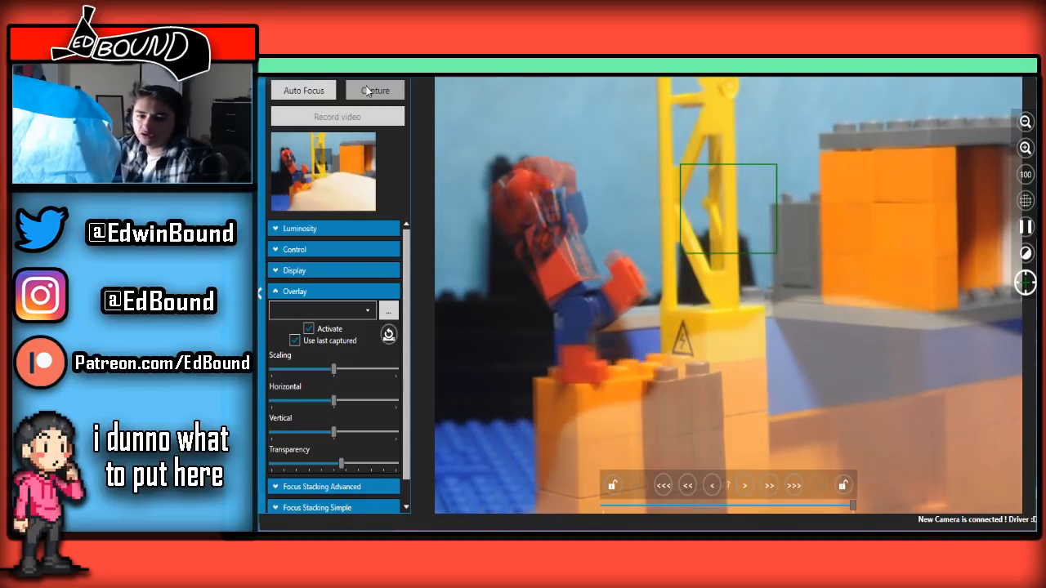
Capture the next frame of Spider-Man leaning back and check the newest captures in the main window's filmstrip
click(367, 91)
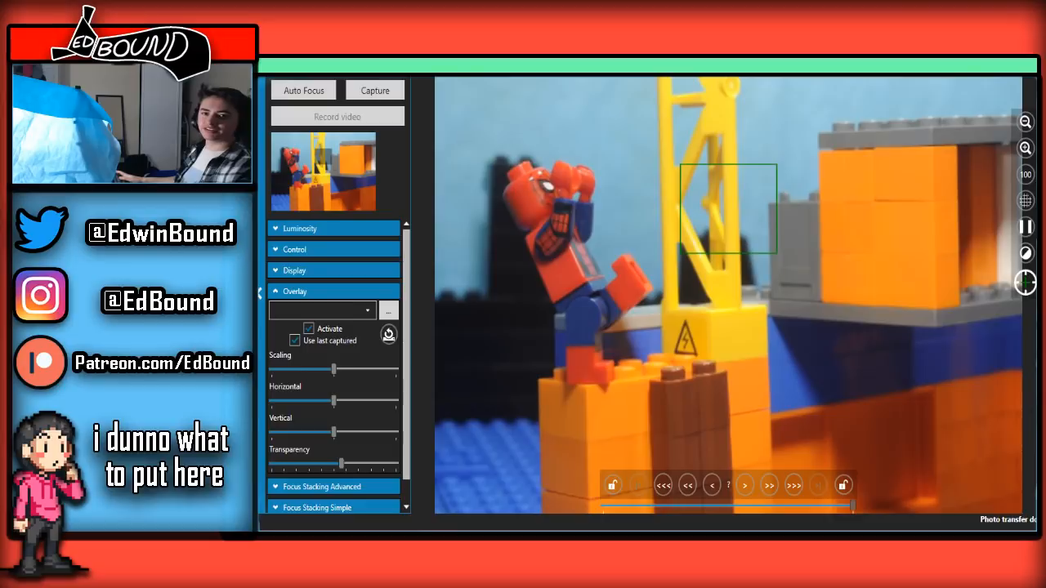
key(alt+Tab)
click(614, 434)
click(685, 441)
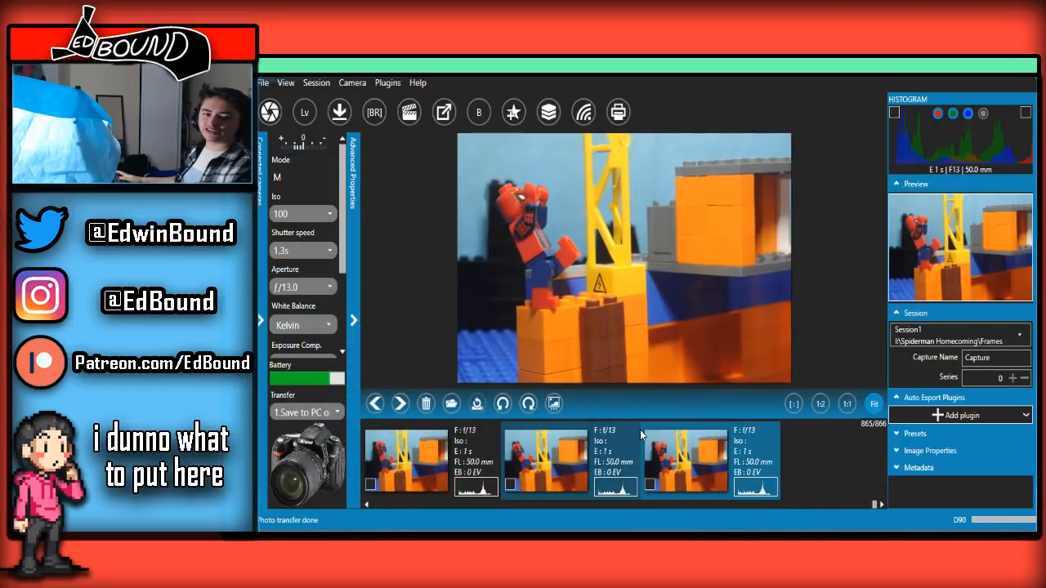
scroll(642, 435, up, 8)
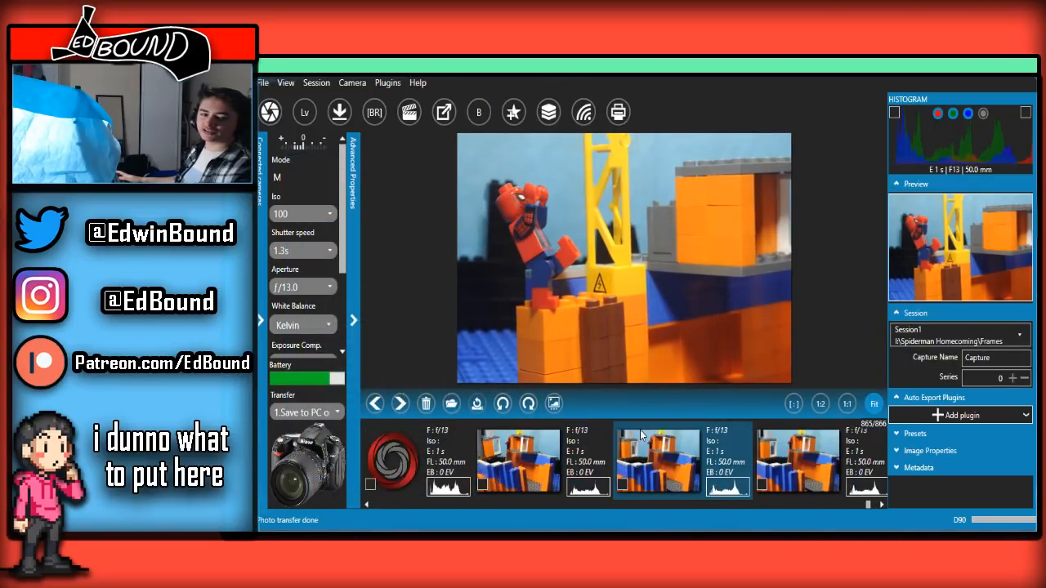
scroll(640, 429, down, 8)
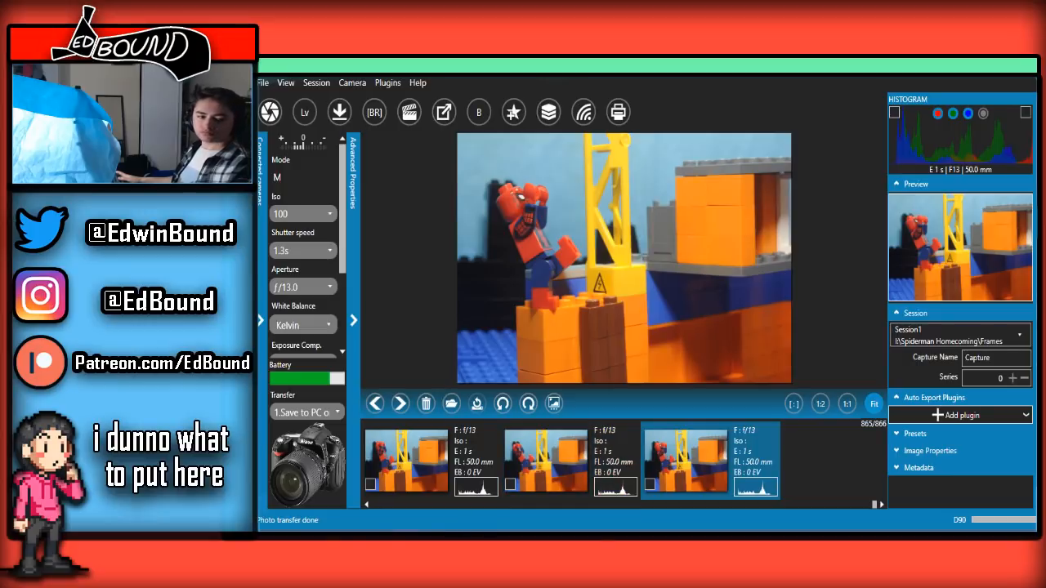
Return to the live view, capture Spider-Man upright facing the yellow crane, and compare it with the preceding frames in the filmstrip
key(alt+Tab)
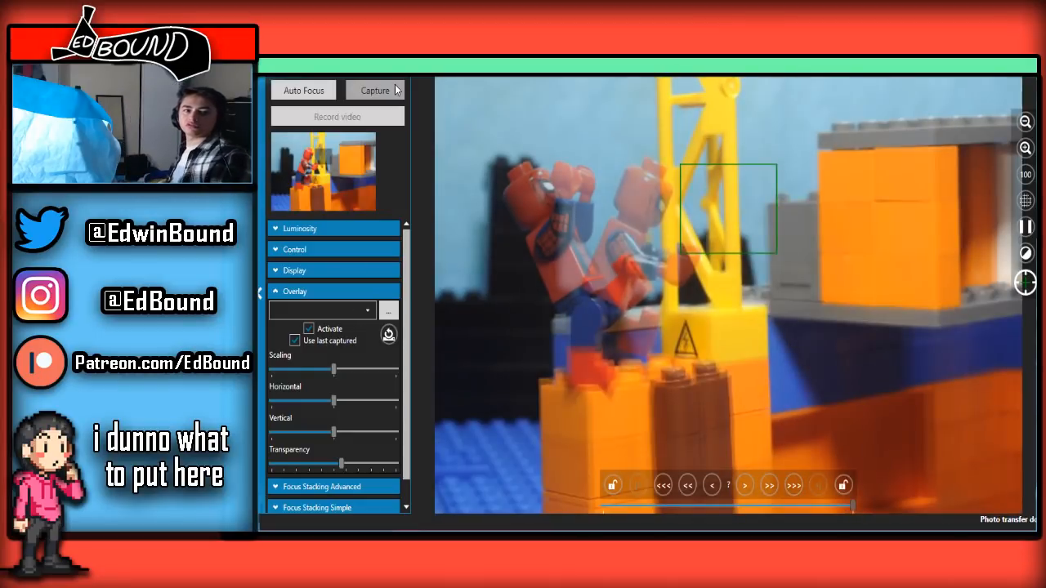
click(376, 89)
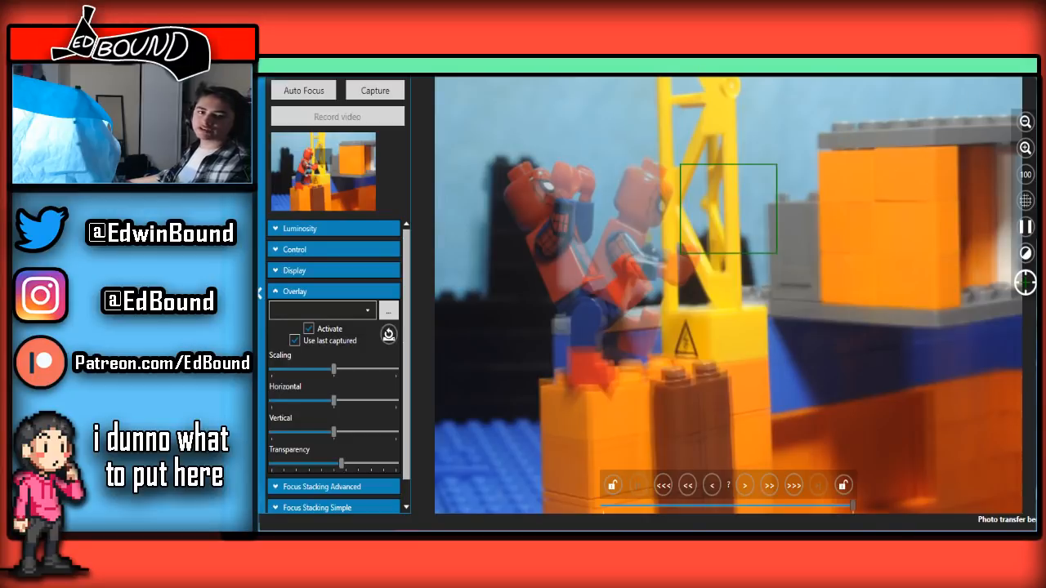
key(alt+Tab)
scroll(547, 455, up, 1)
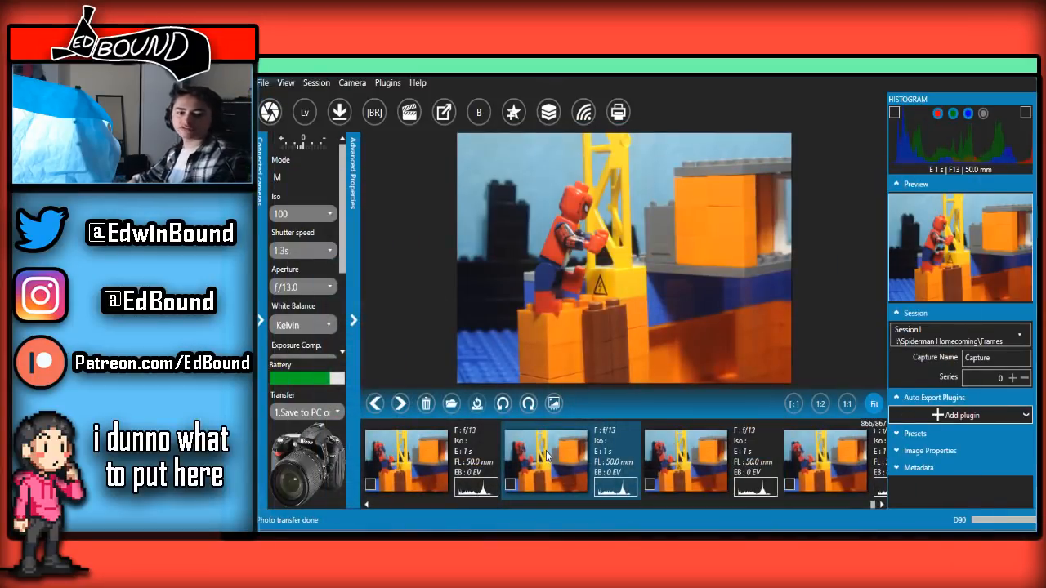
scroll(547, 455, down, 1)
scroll(547, 456, up, 5)
scroll(547, 456, down, 5)
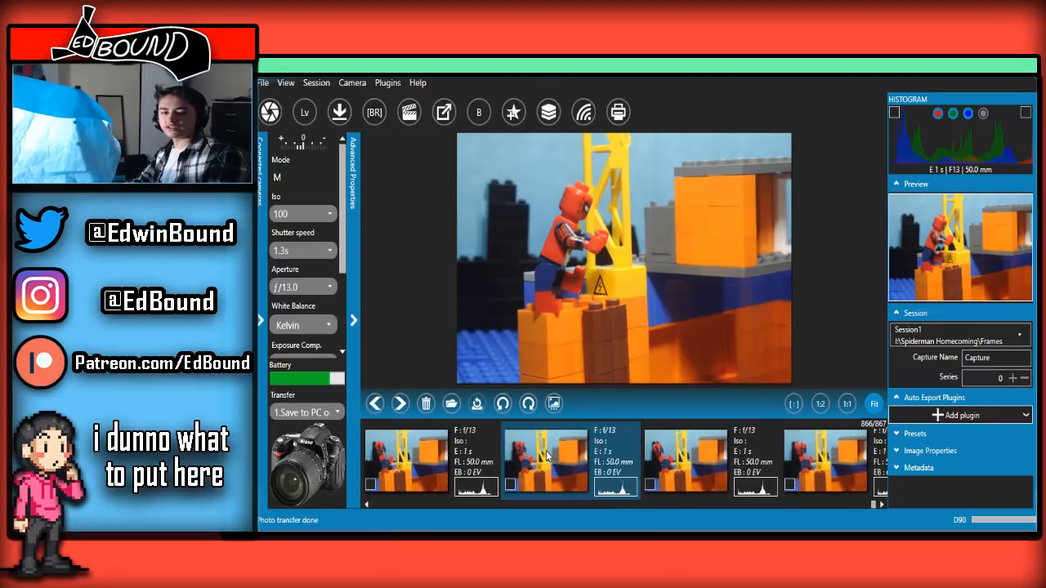
scroll(547, 456, up, 2)
scroll(547, 456, down, 2)
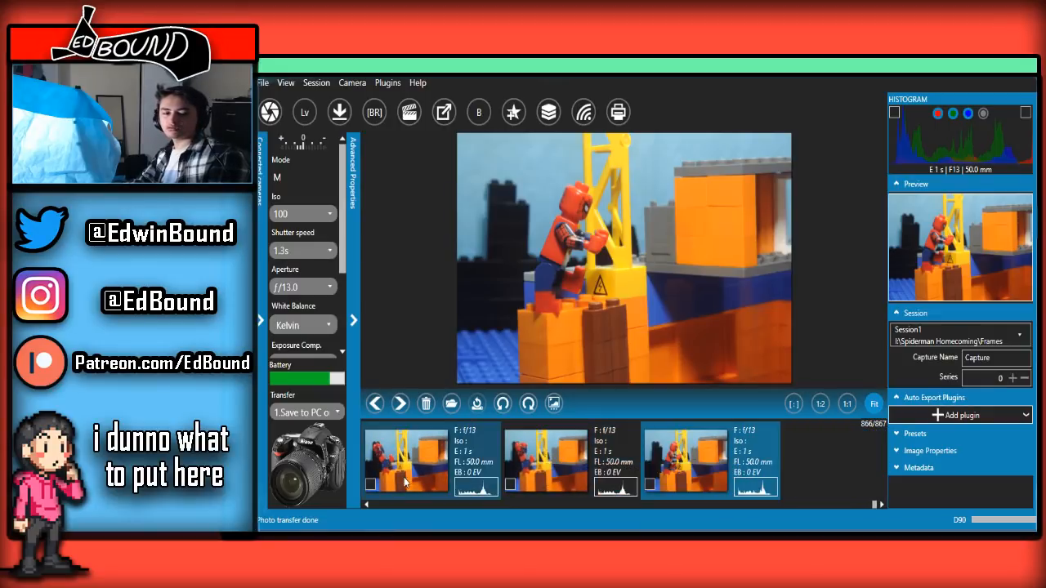
Capture several more frames of Spider-Man upright by the crane with slight pose changes, checking them in the main window before returning to live view
key(alt+Tab)
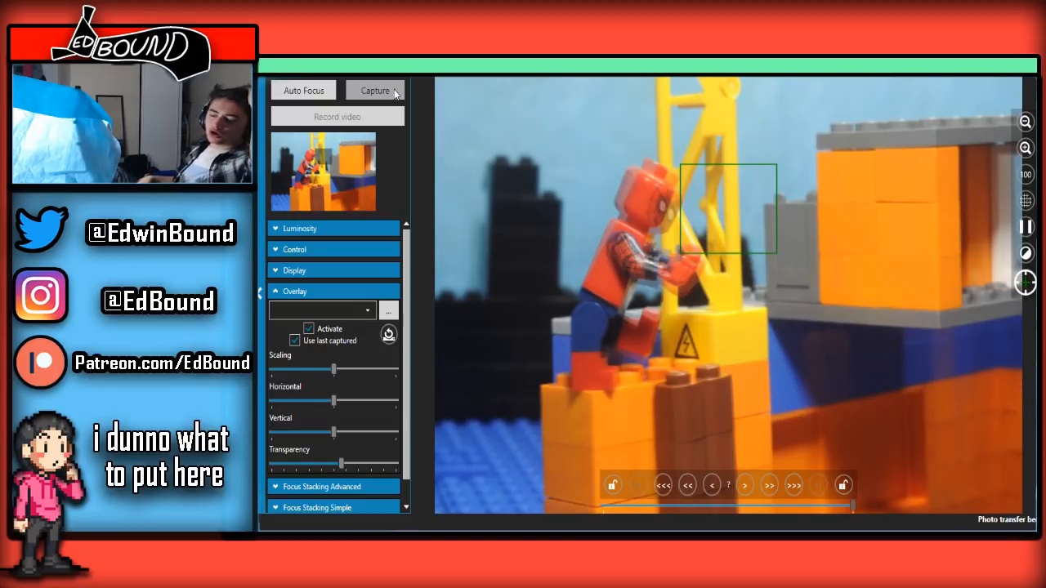
click(395, 92)
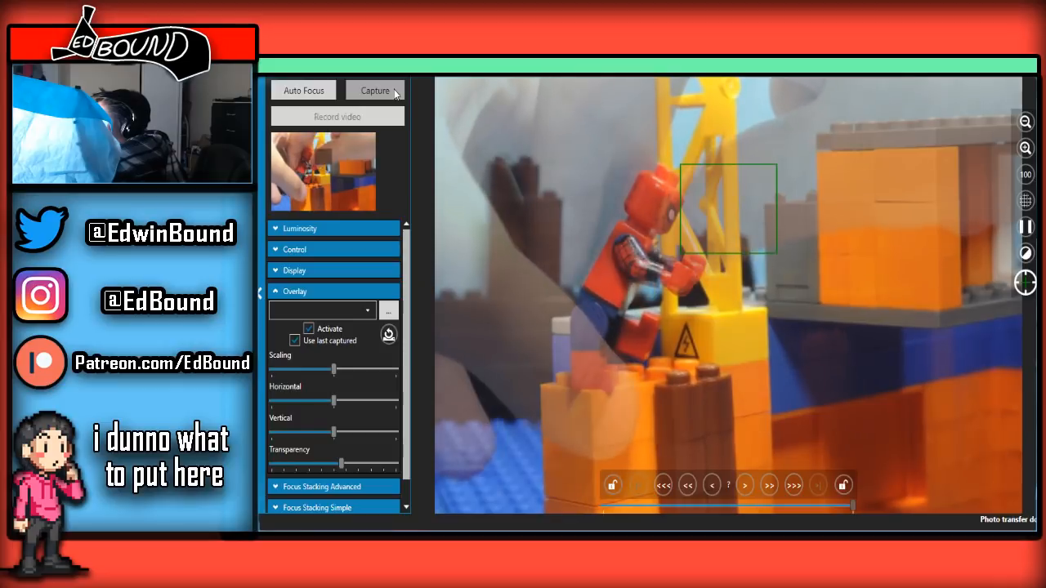
click(395, 92)
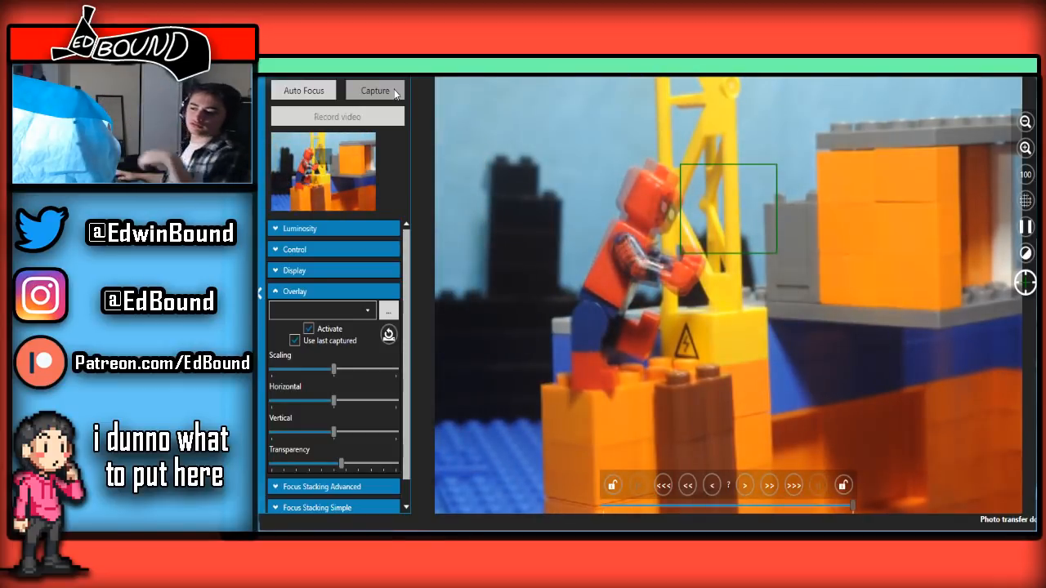
click(395, 93)
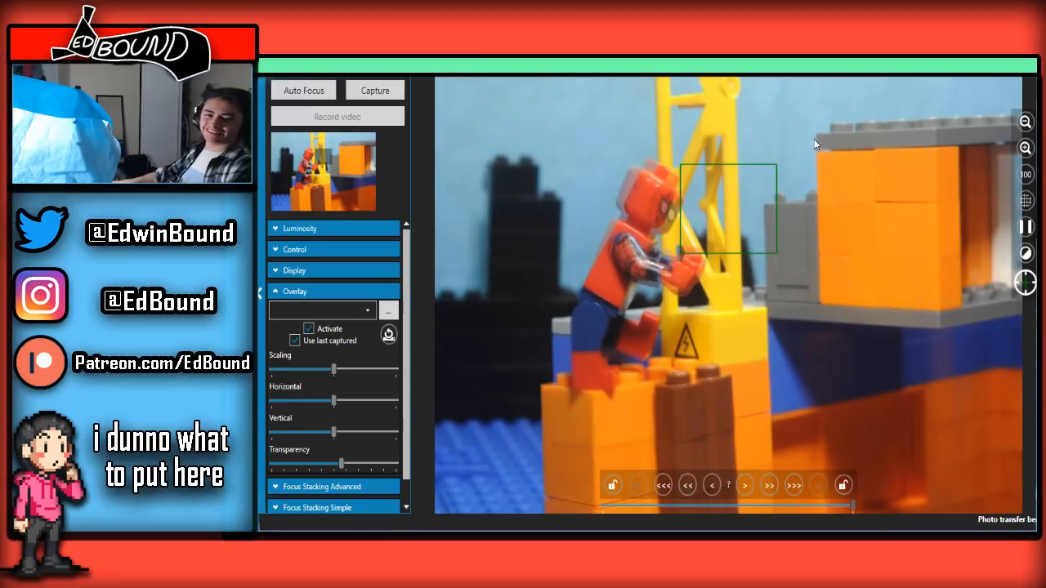
key(alt+Tab)
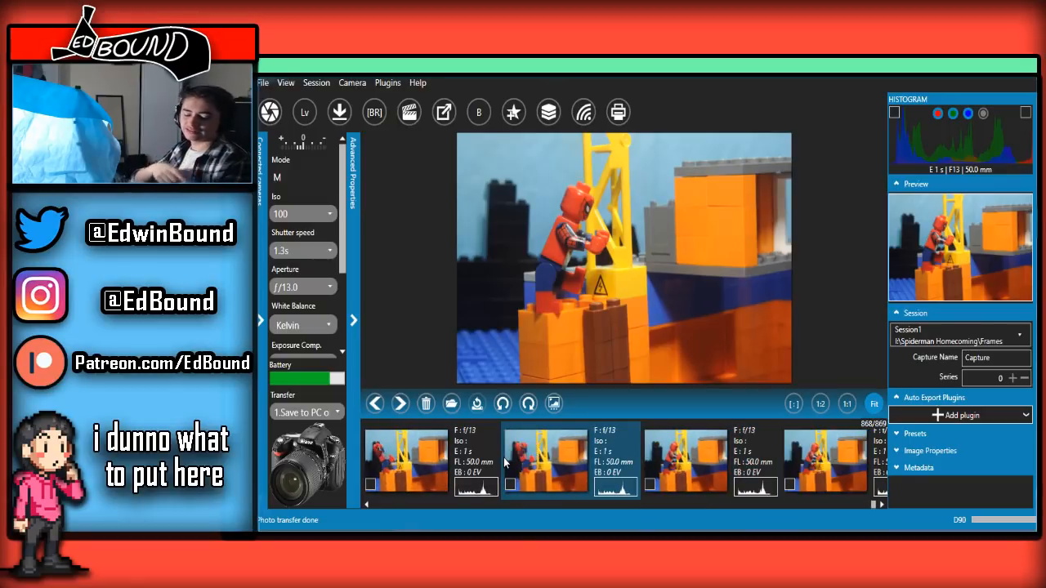
click(437, 528)
click(479, 494)
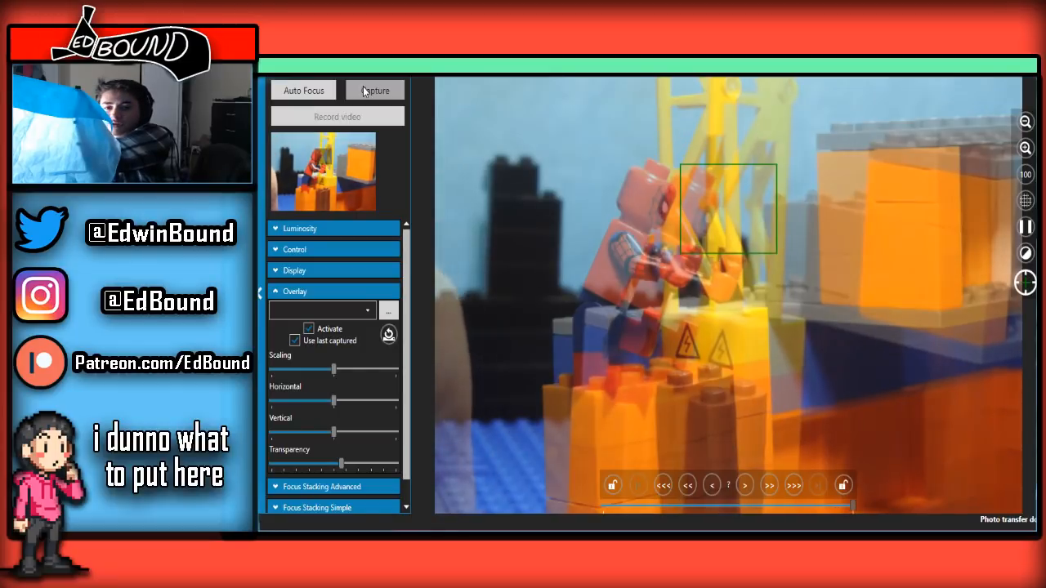
Capture two further frames of Spider-Man facing the crane, view the latest one in the main window and return to the live view
click(365, 91)
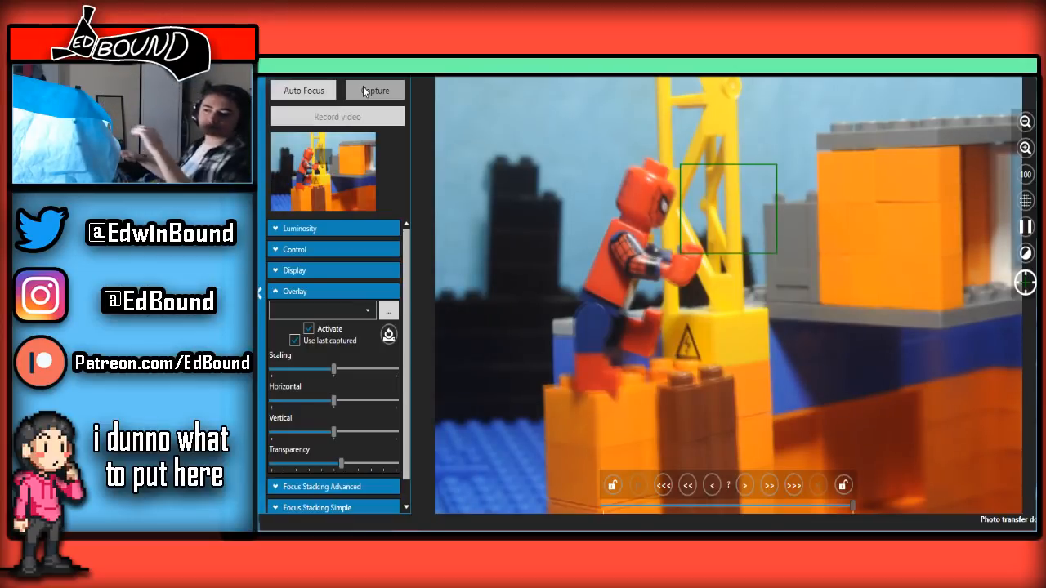
click(364, 91)
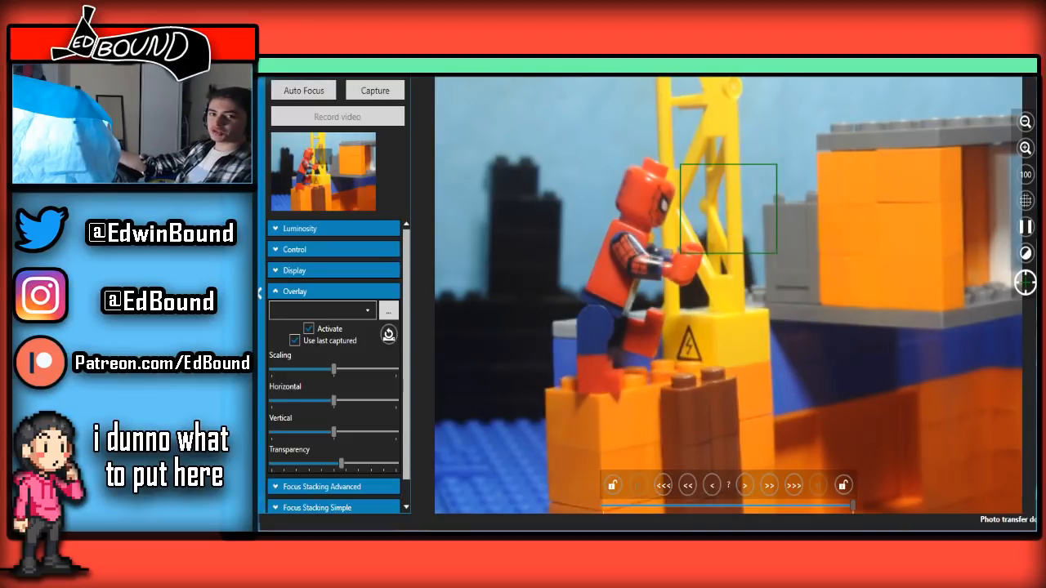
click(1013, 75)
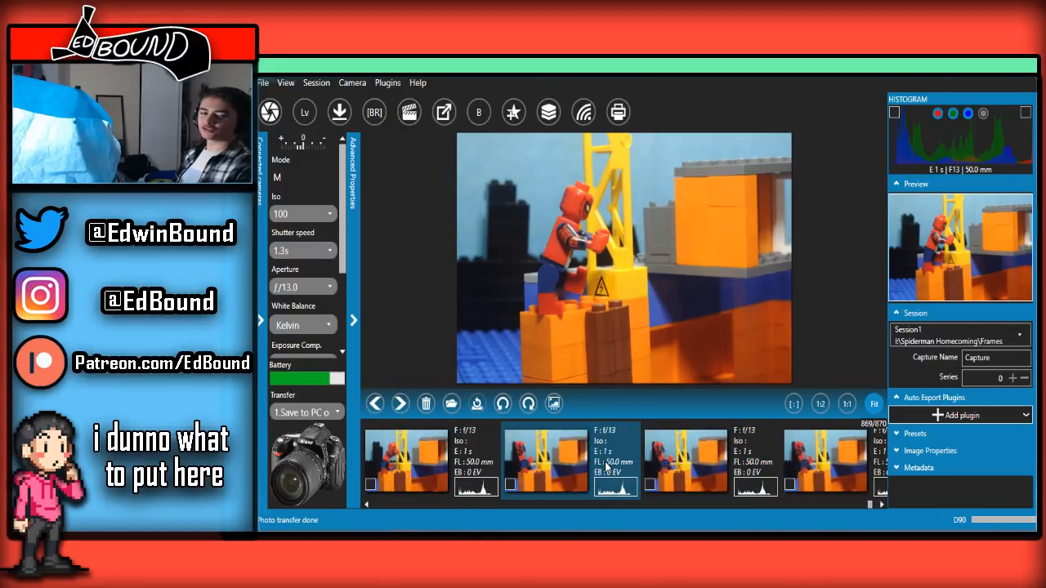
mouse_move(408, 539)
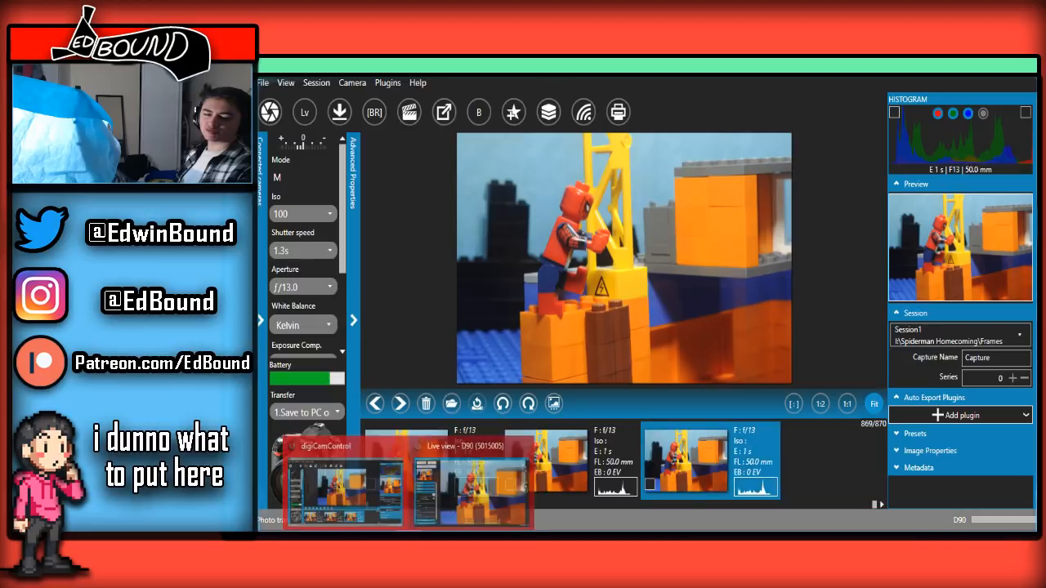
click(446, 492)
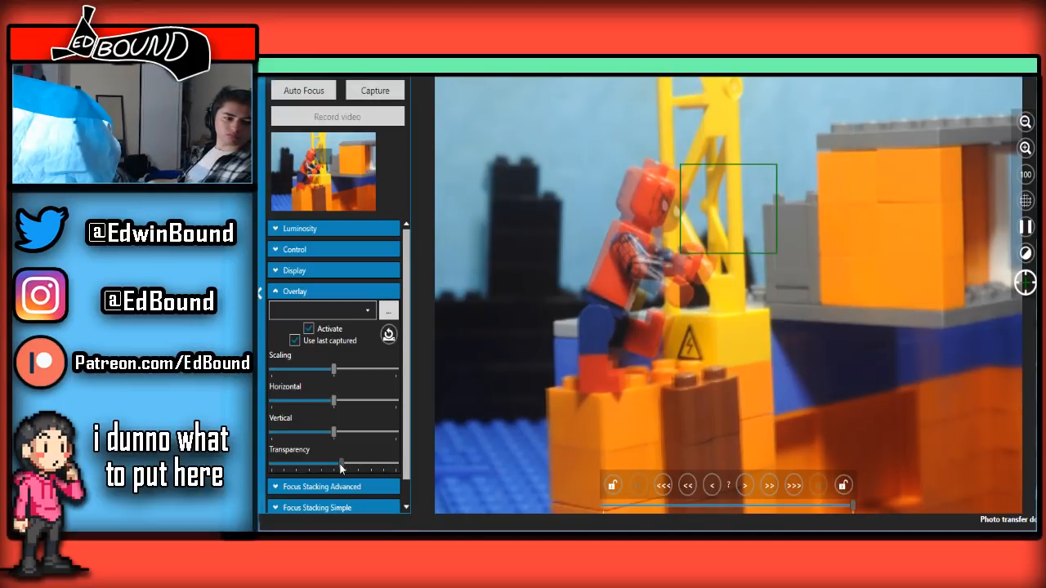
Vary the overlay transparency to compare the web-pulling pose with the last captured frame, leaving it just below the midpoint
drag(342, 467, 310, 464)
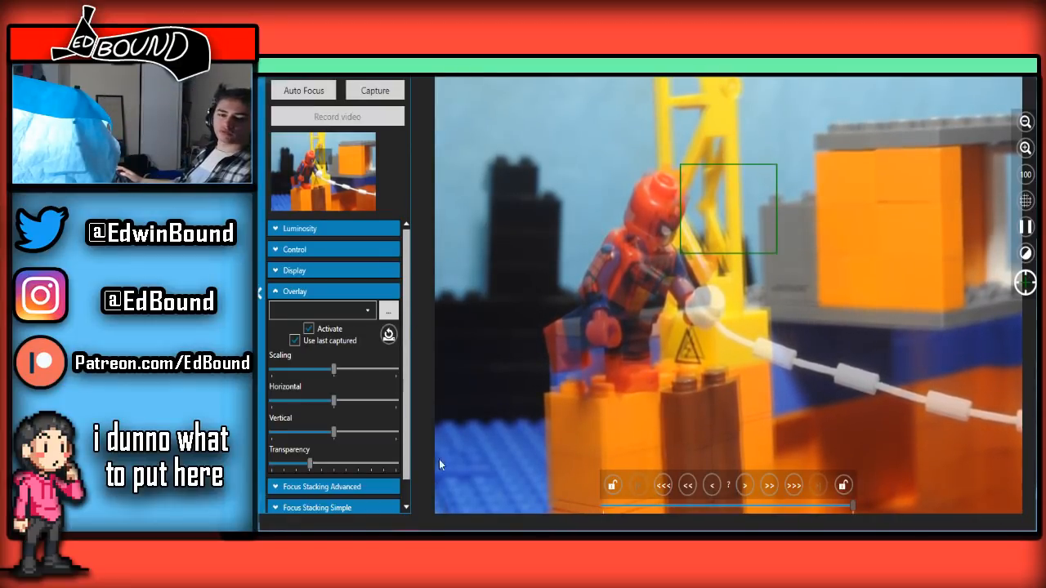
drag(309, 464, 332, 464)
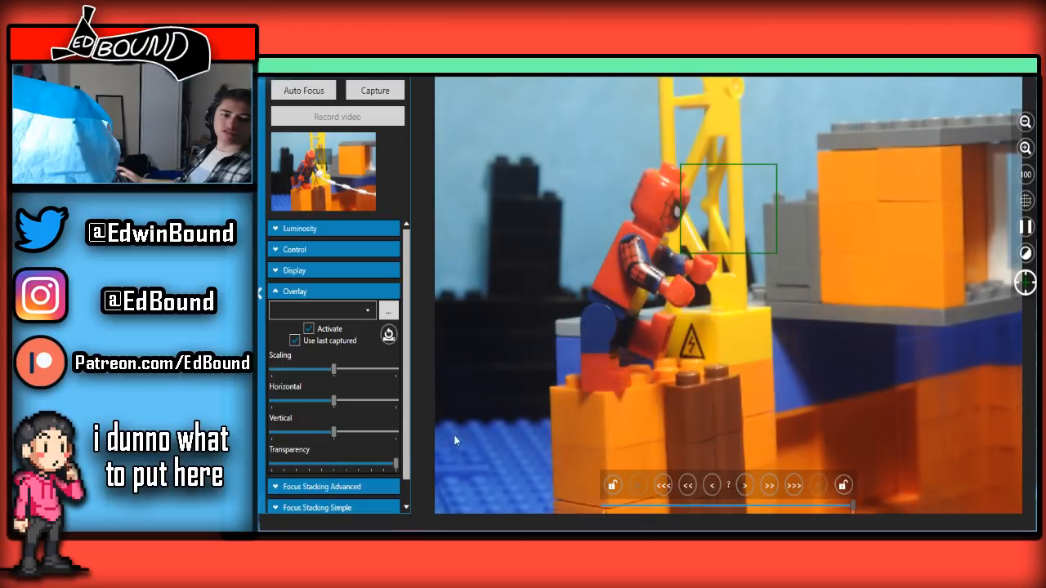
drag(334, 347, 313, 339)
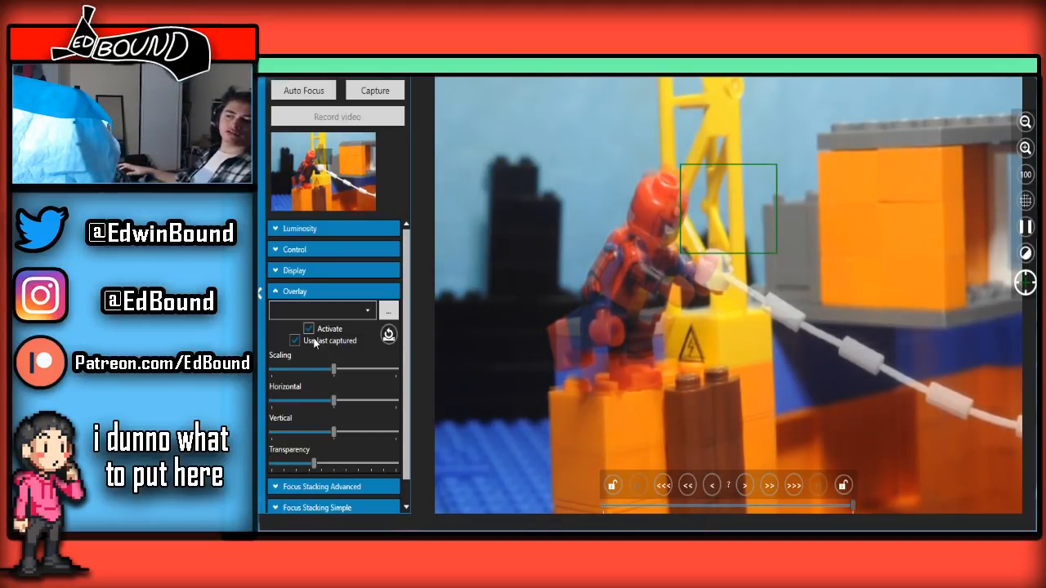
drag(315, 464, 322, 465)
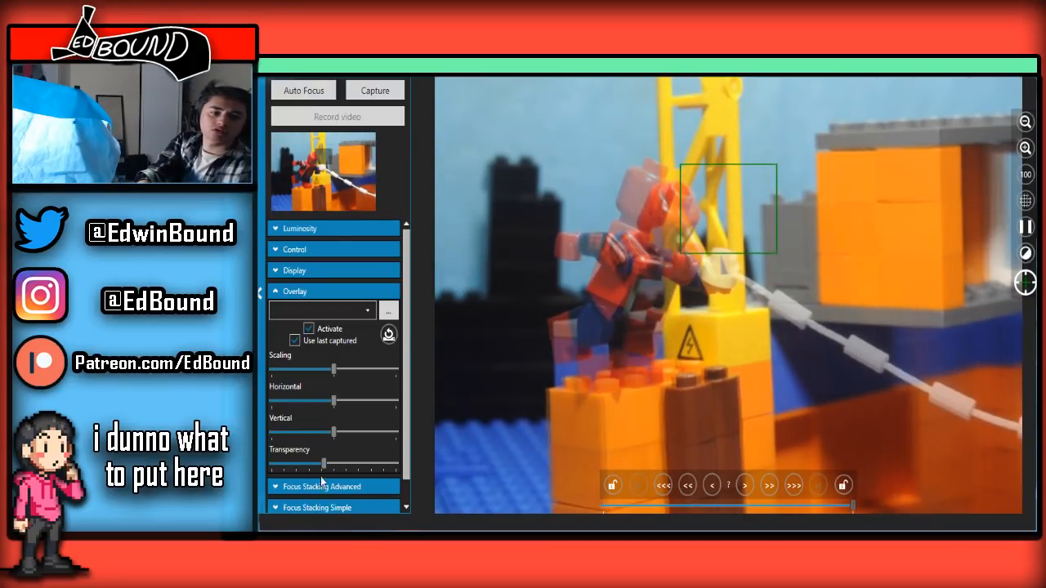
mouse_move(325, 465)
mouse_down()
mouse_move(430, 453)
mouse_move(311, 463)
mouse_move(368, 464)
mouse_move(331, 464)
mouse_up()
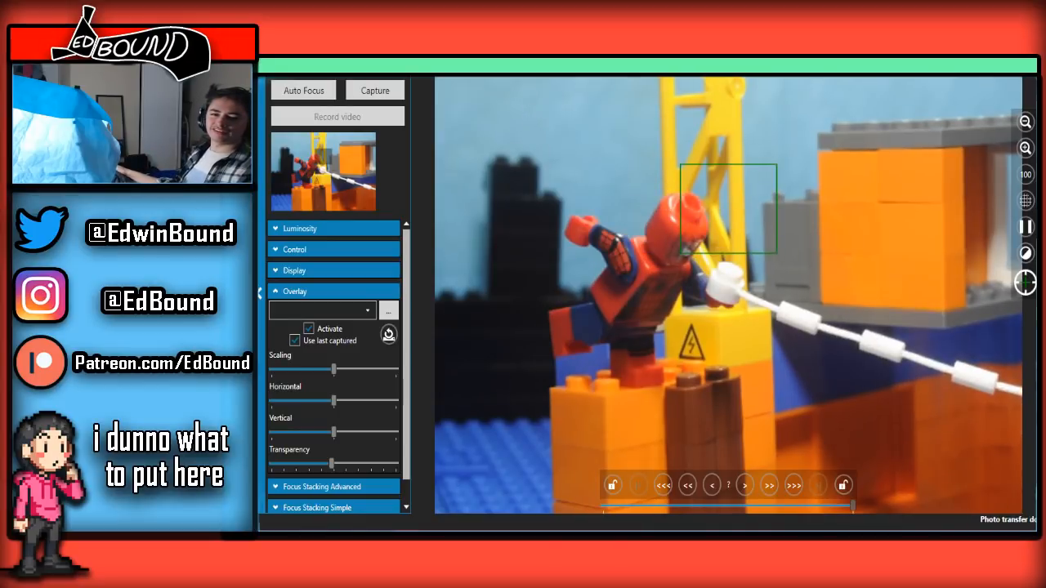
Check the latest captures of Spider-Man with the white web line in the main window's filmstrip, then reopen the live view
click(971, 70)
scroll(678, 489, up, 1)
click(678, 489)
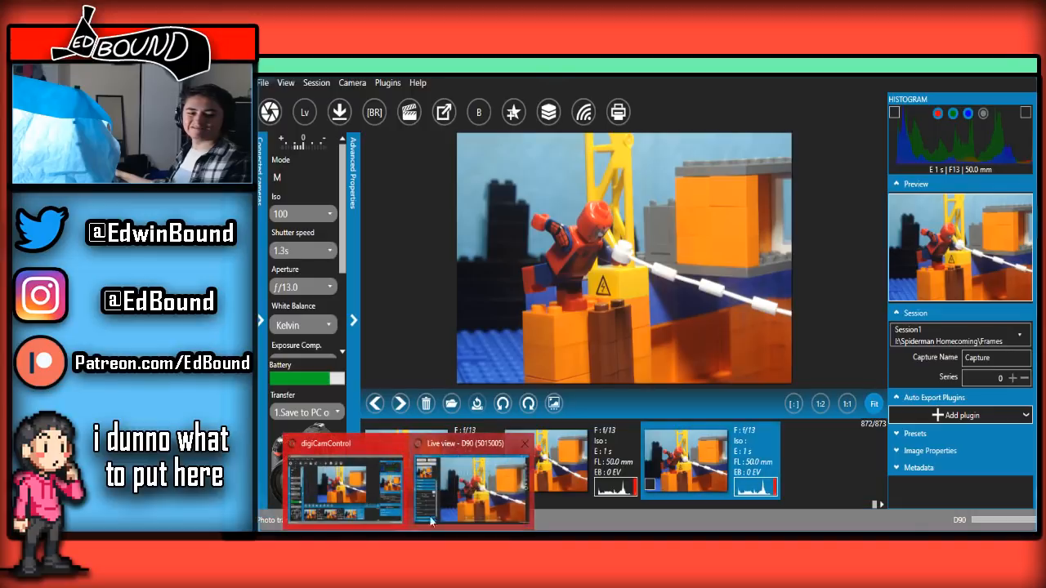
click(470, 482)
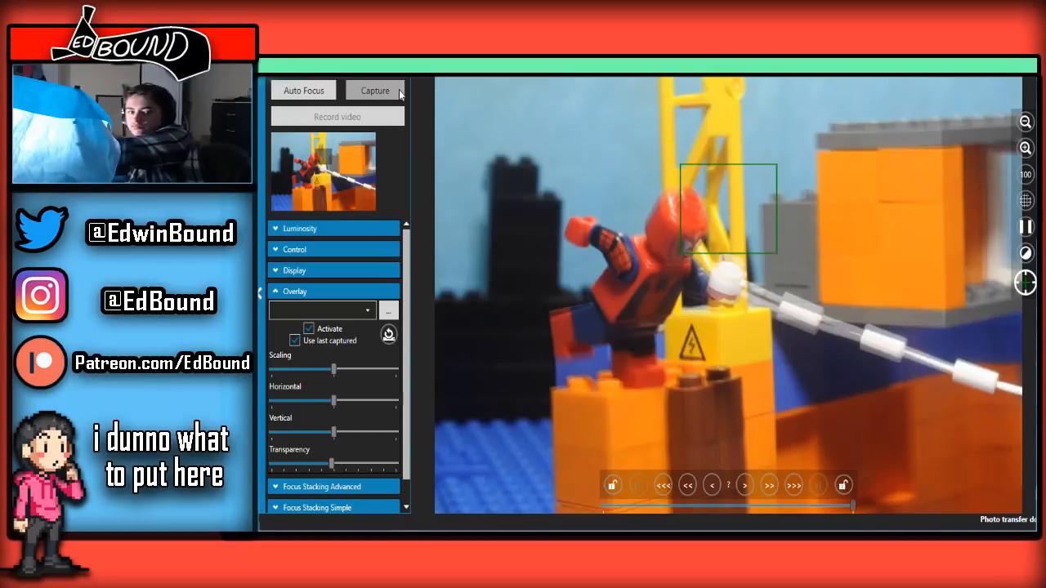
Capture the next frame of Spider-Man holding the web line and review the recent sequence in the main window's filmstrip
click(398, 90)
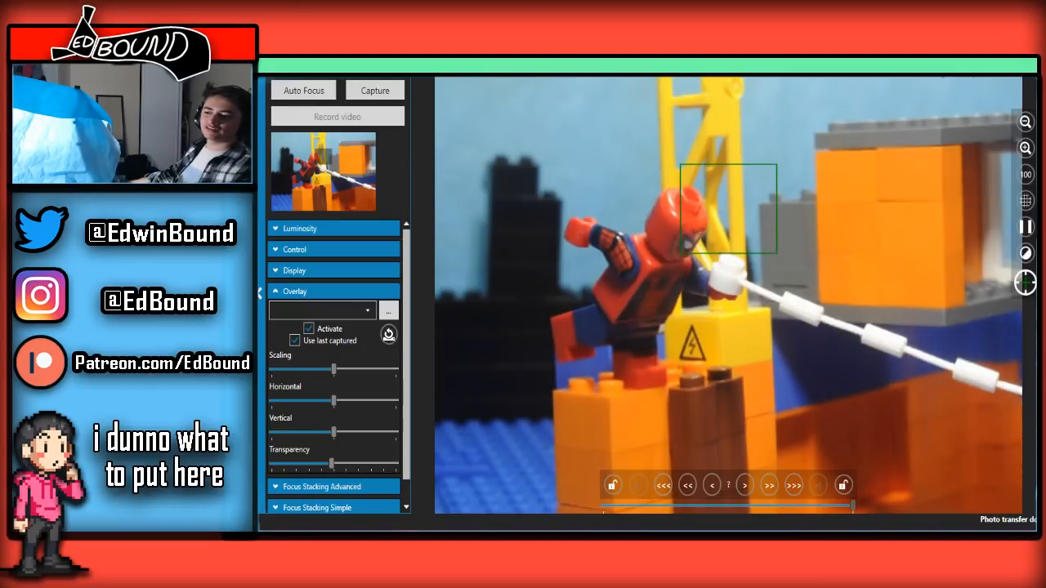
key(alt+Tab)
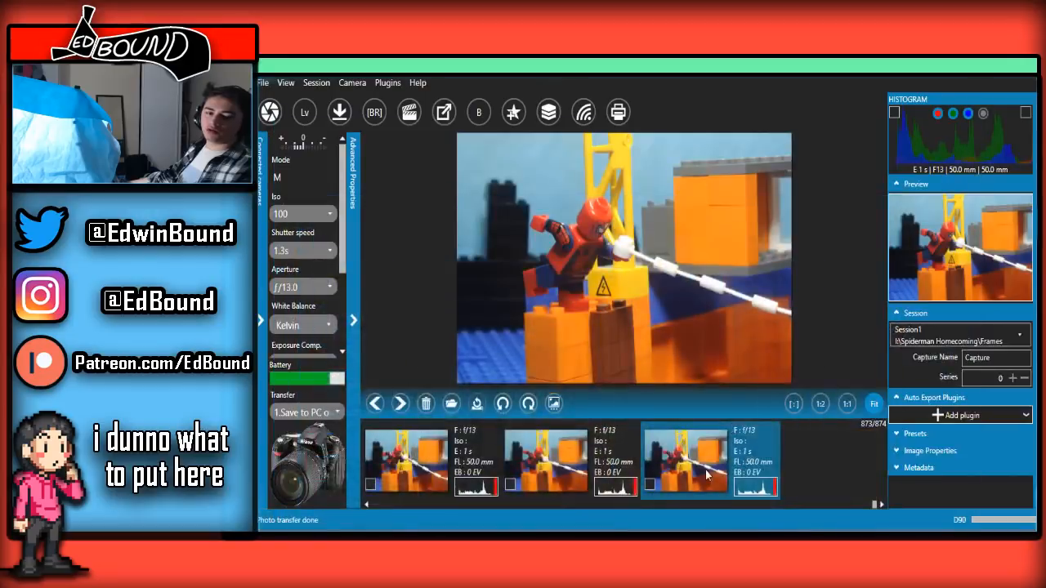
scroll(679, 456, up, 1)
click(679, 456)
scroll(678, 461, up, 6)
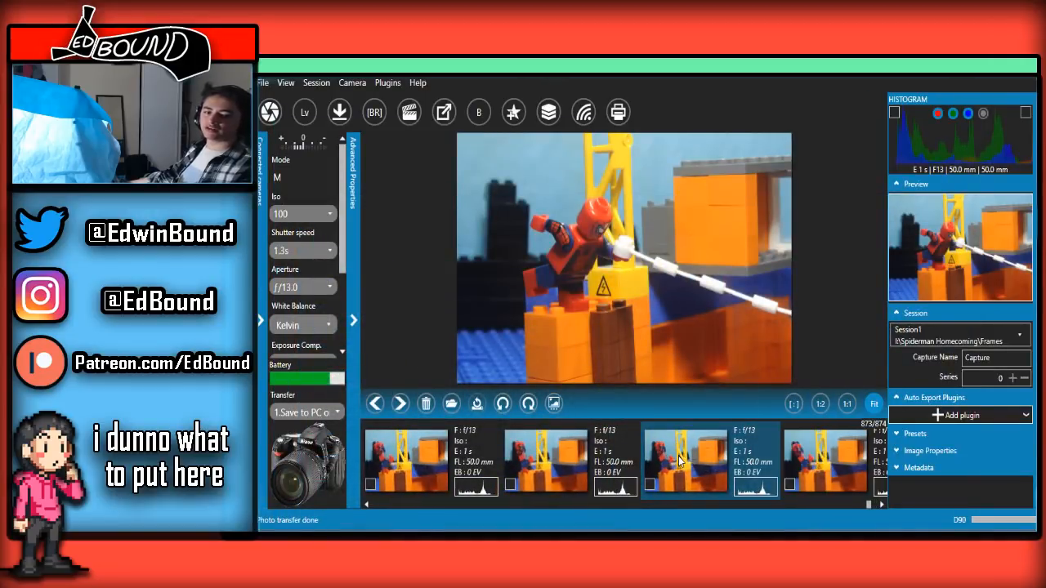
scroll(679, 461, down, 6)
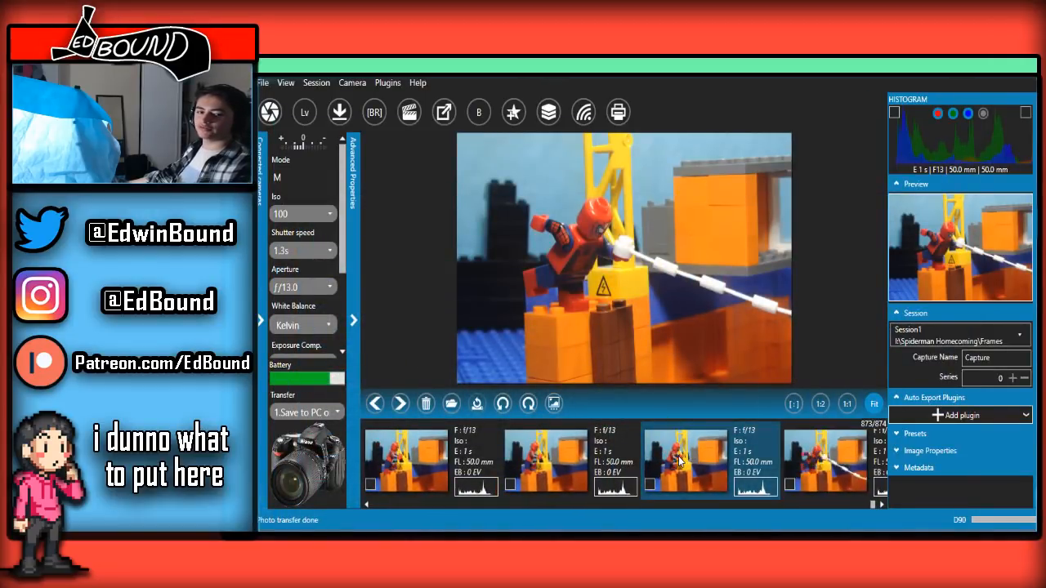
scroll(678, 461, up, 5)
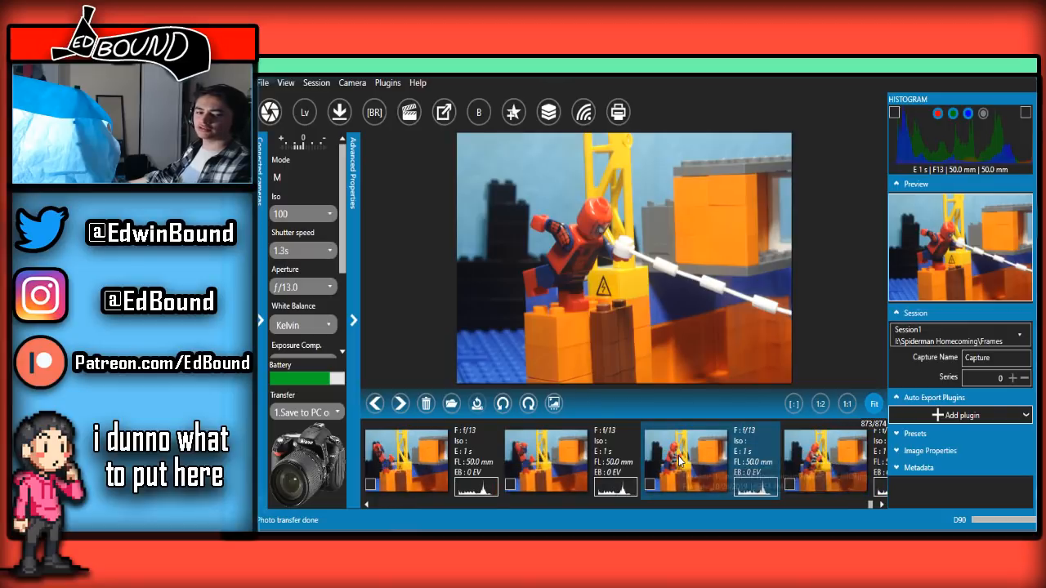
Check the newest web-line frames in the main window's filmstrip, then set the live view overlay transparency just below the midpoint
scroll(679, 461, down, 5)
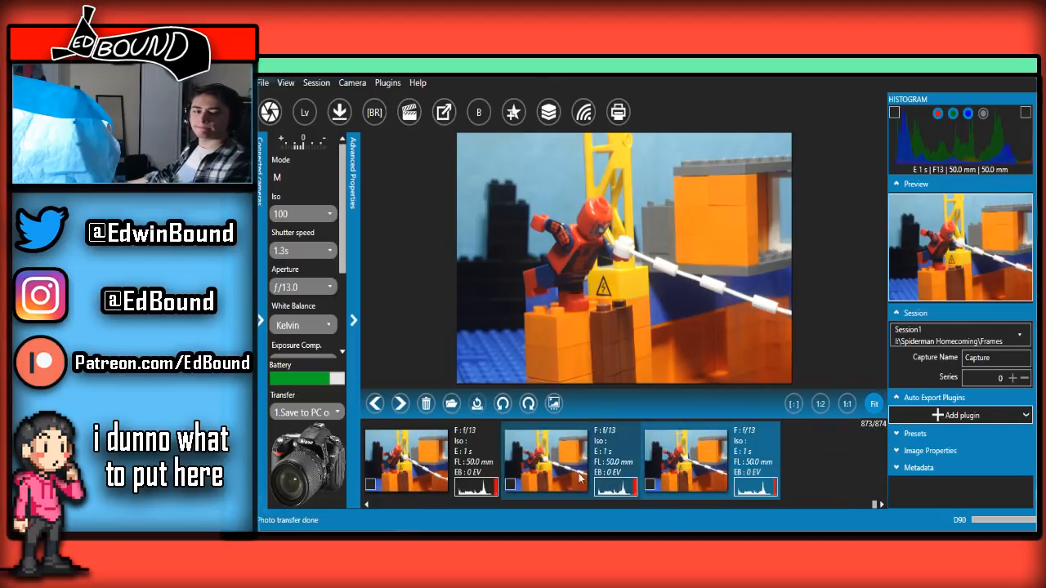
click(472, 482)
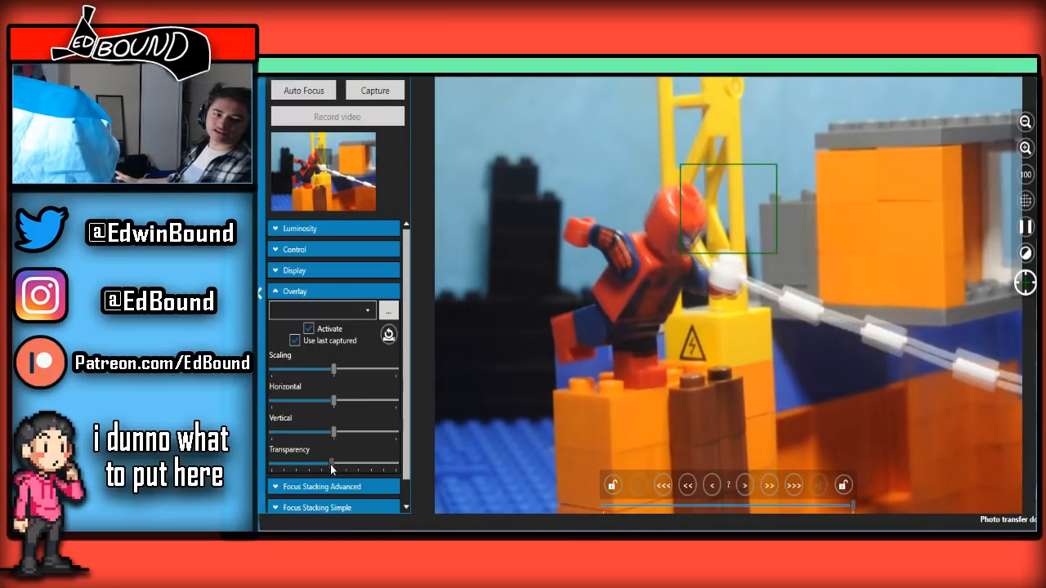
drag(390, 466, 332, 395)
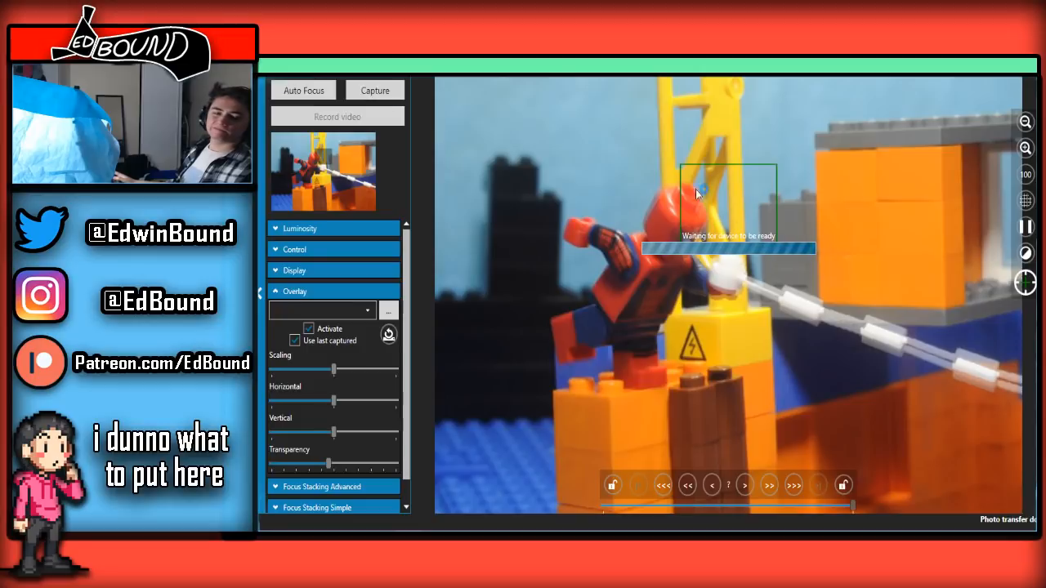
Compare the latest captured web-line frame with the preceding one in the main window's filmstrip, then return to the live view
key(alt+Tab)
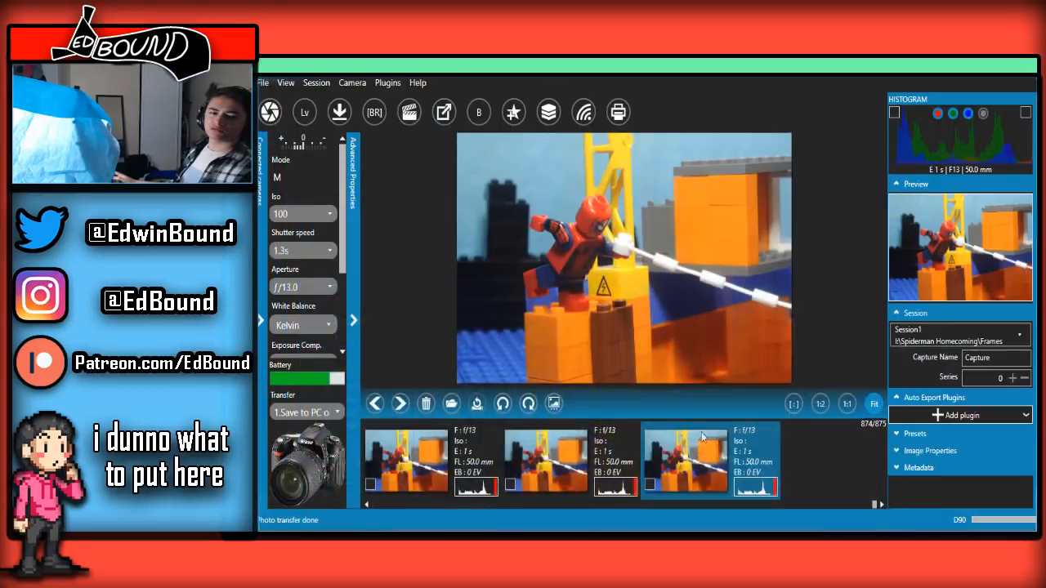
click(628, 472)
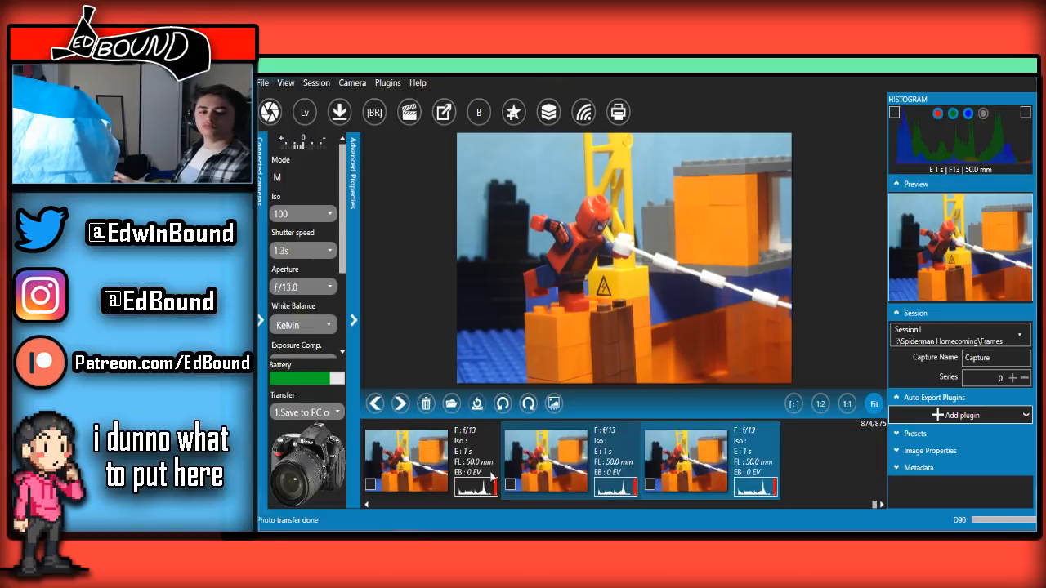
key(alt+Tab)
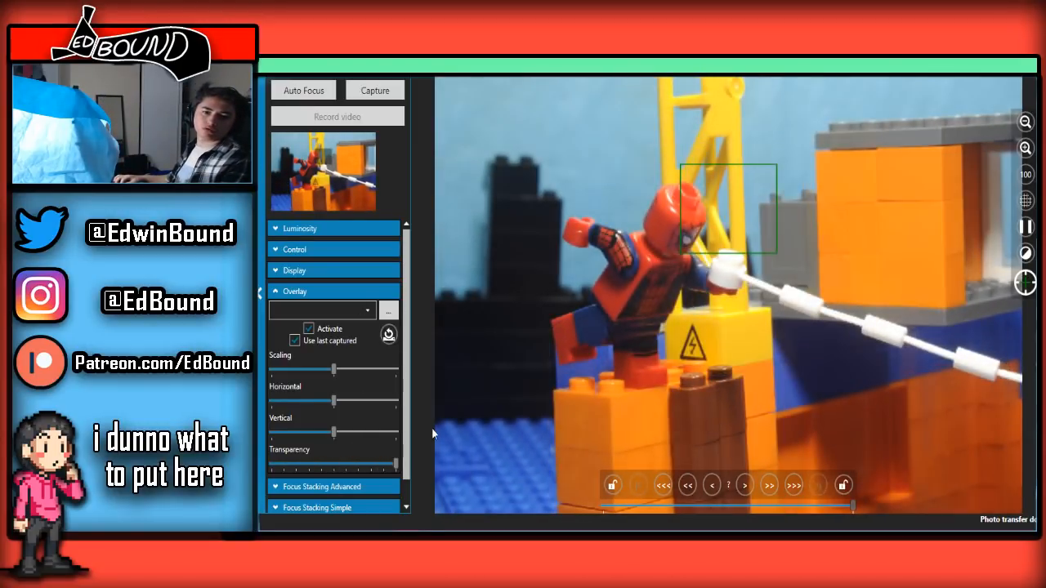
Compare the new web-line pose with the last frame, leave the overlay transparency at about three quarters, and capture the frame
drag(330, 465, 306, 464)
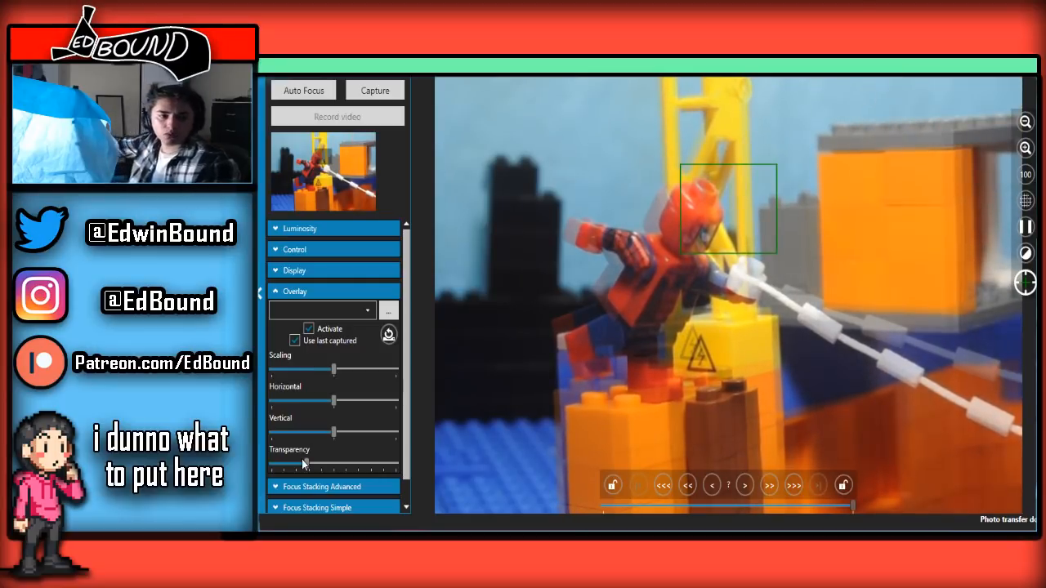
drag(304, 463, 350, 463)
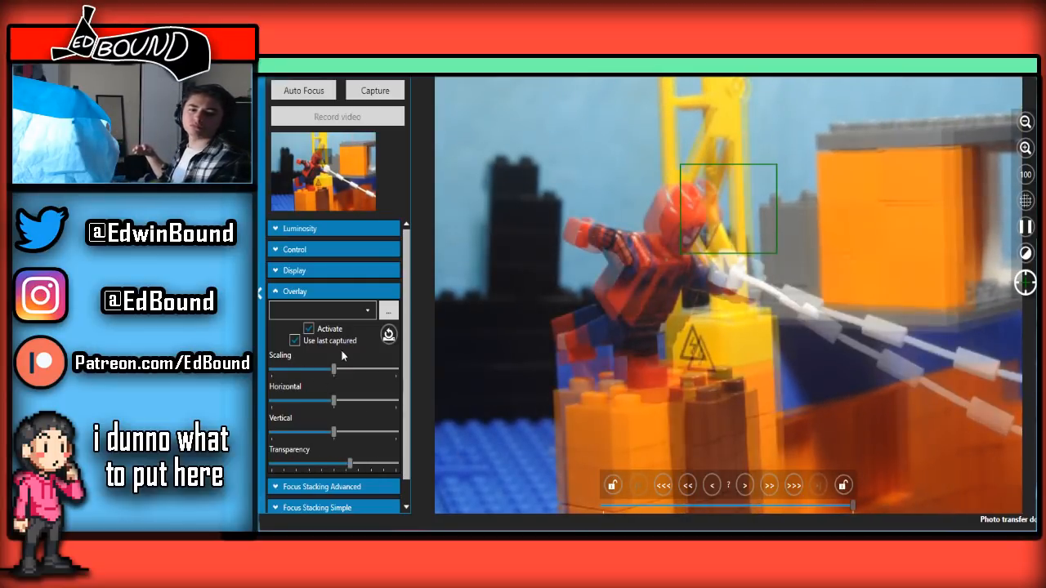
drag(342, 351, 331, 345)
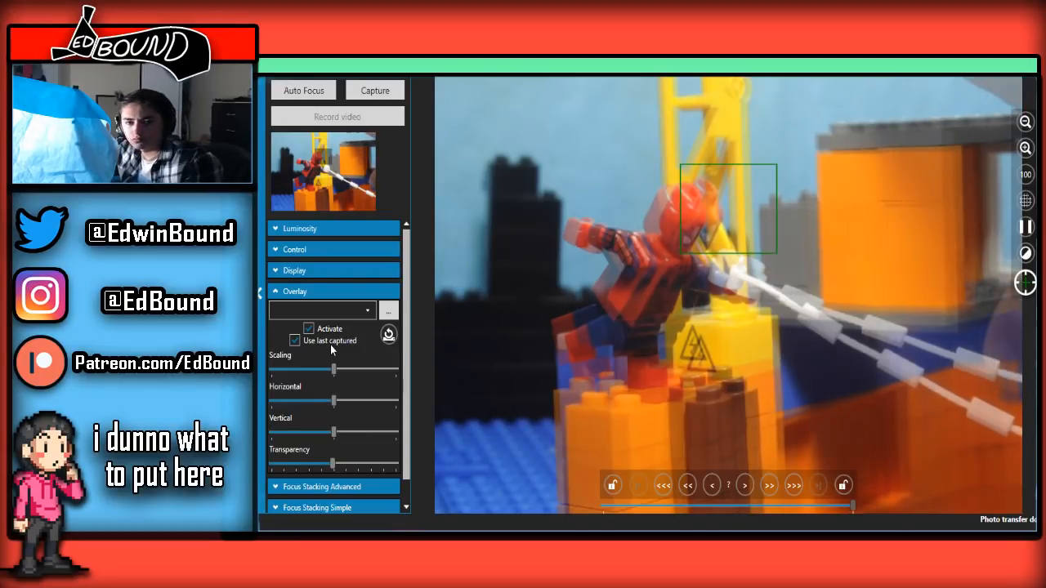
drag(330, 344, 364, 308)
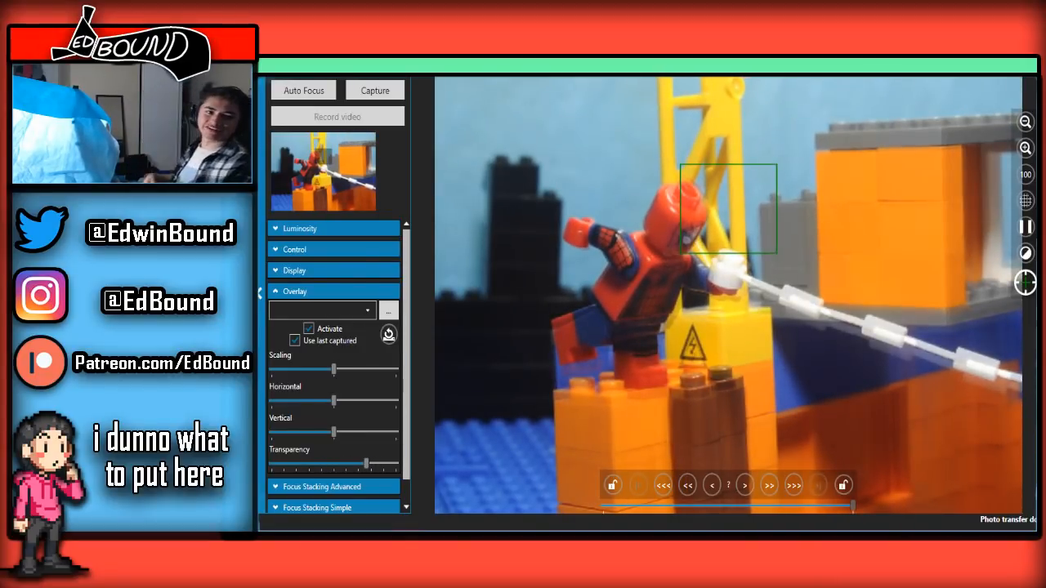
click(382, 95)
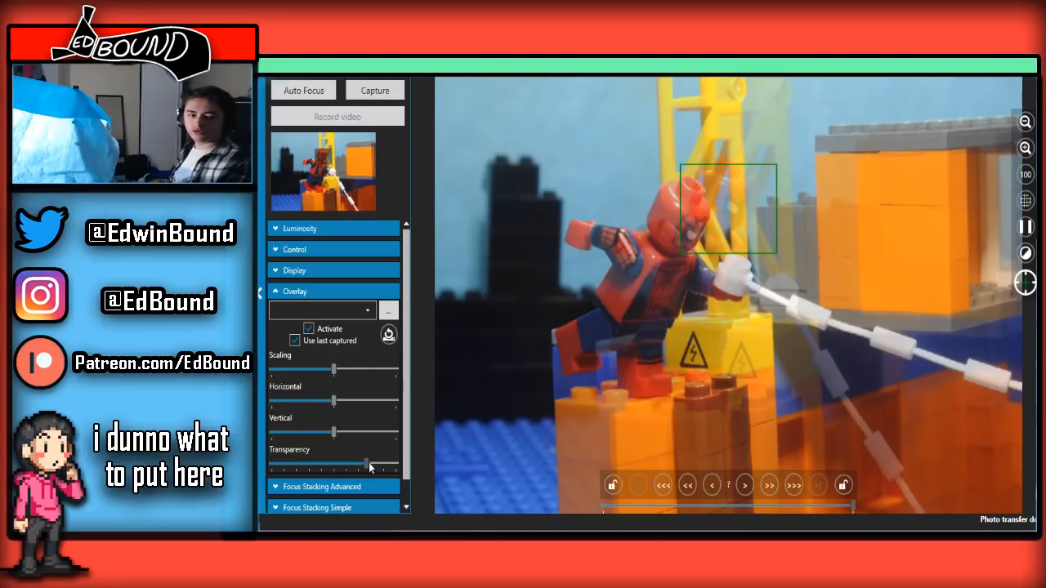
Lower the overlay transparency to just below the midpoint, then review the latest frames in the main window's filmstrip and reopen the live view
drag(367, 465, 331, 465)
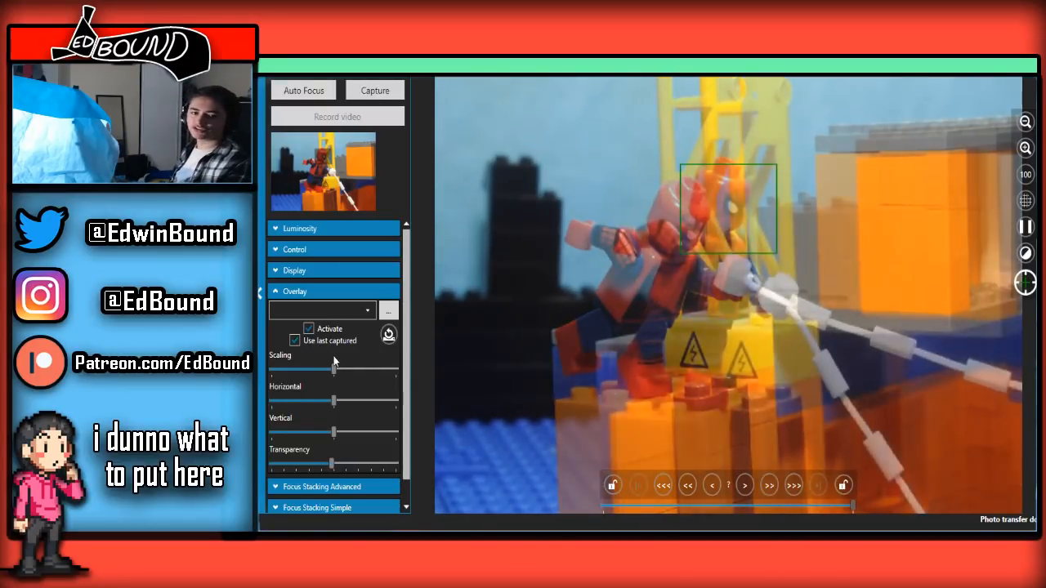
drag(333, 362, 326, 349)
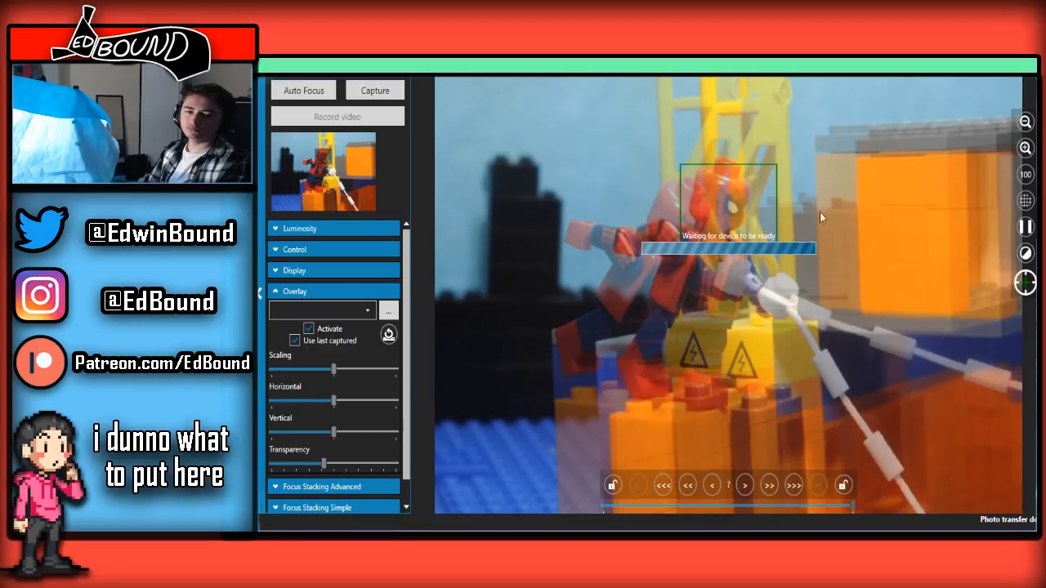
key(alt+Tab)
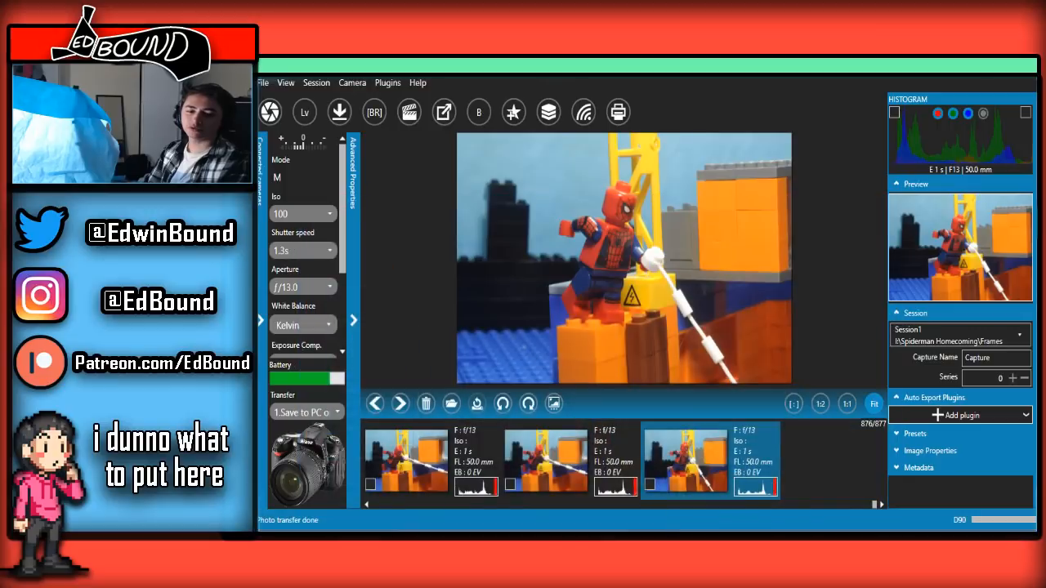
scroll(609, 495, up, 5)
scroll(609, 494, down, 5)
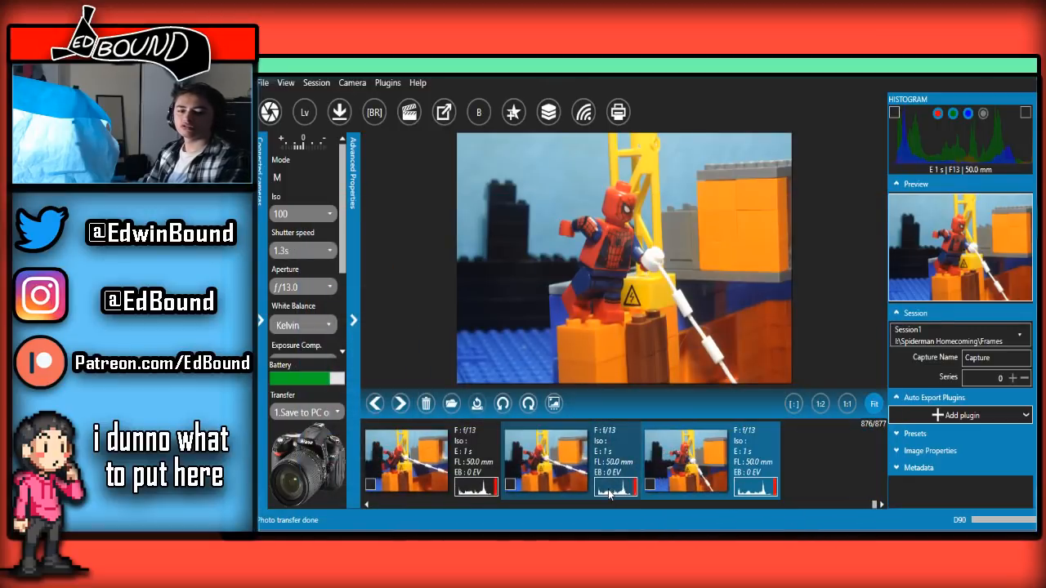
scroll(609, 495, up, 5)
scroll(609, 495, down, 1)
scroll(609, 494, down, 3)
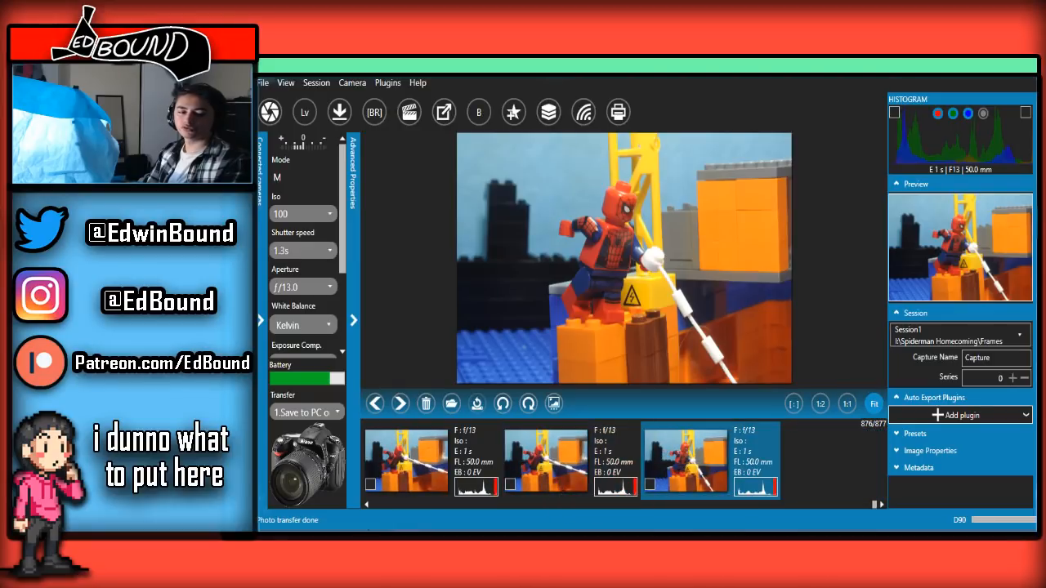
click(463, 497)
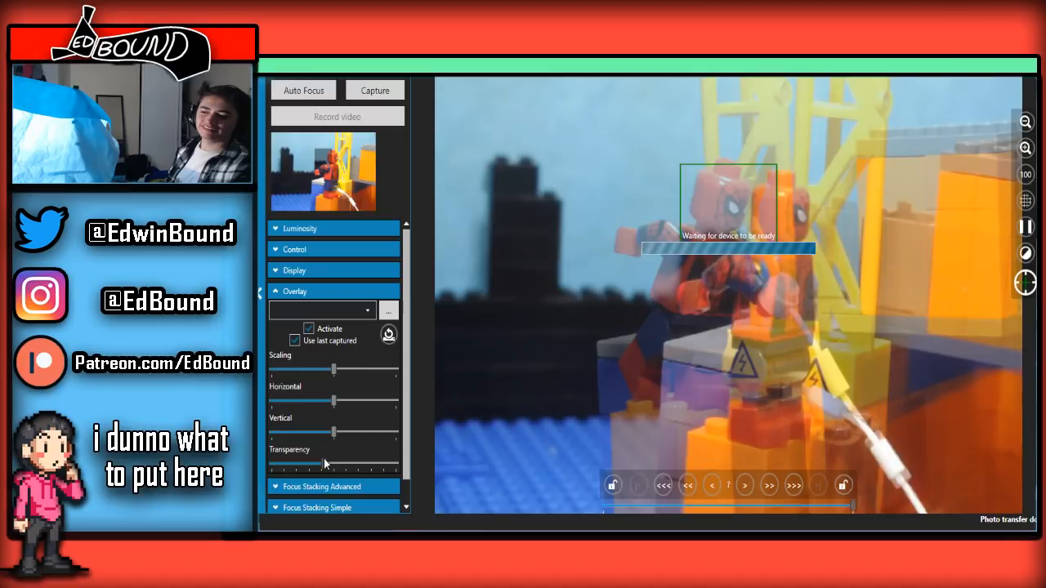
Vary the overlay transparency to compare the upright Spider-Man pose with the previous frame, then check the captured frame in the main window
drag(324, 460, 455, 429)
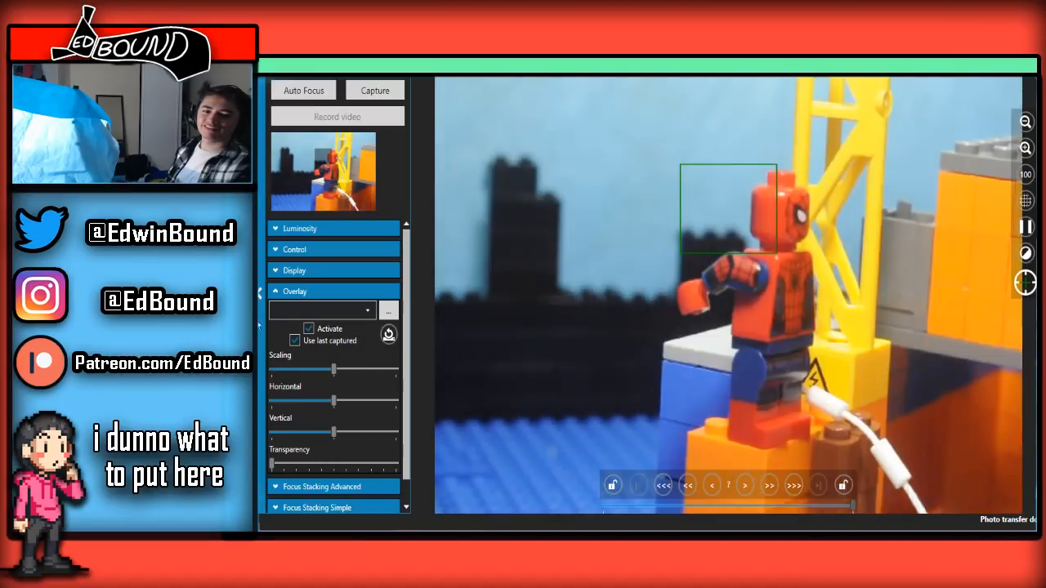
drag(386, 464, 350, 464)
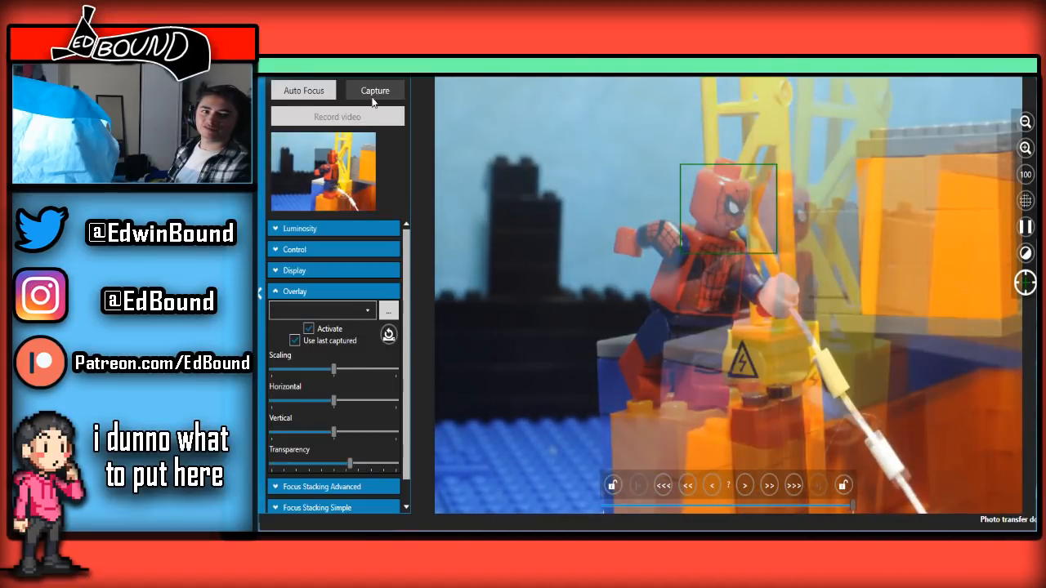
click(1001, 79)
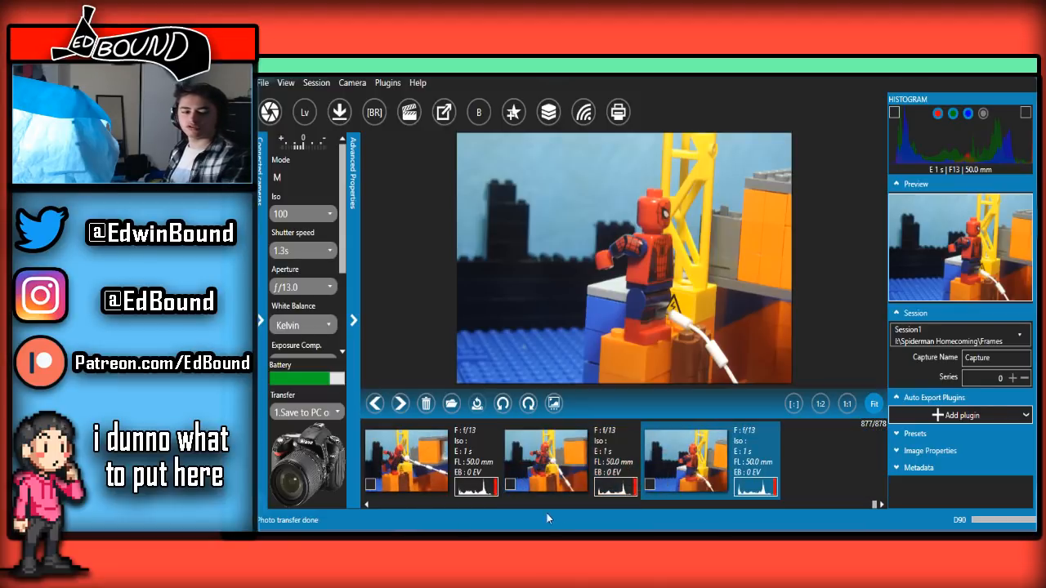
click(447, 517)
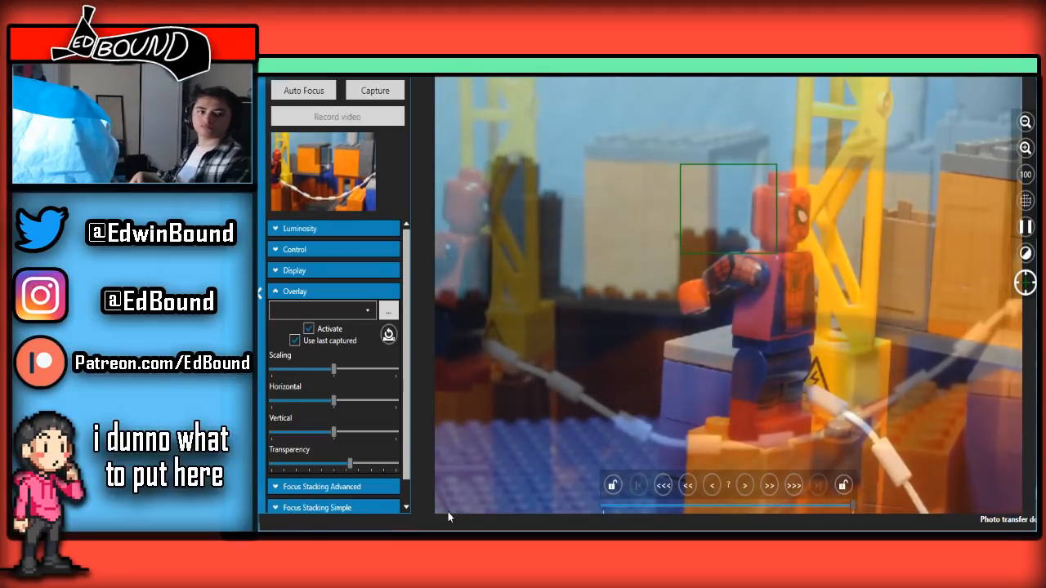
Lower the overlay transparency to about 30 percent and capture a frame of the wide view with Spider-Man beside the orange containers
drag(349, 464, 305, 464)
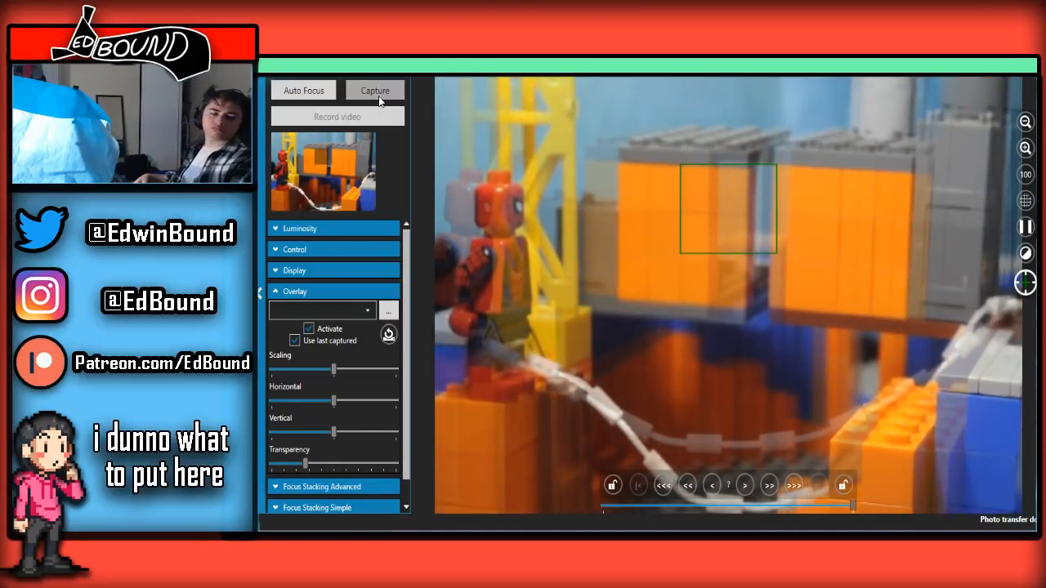
drag(304, 466, 308, 361)
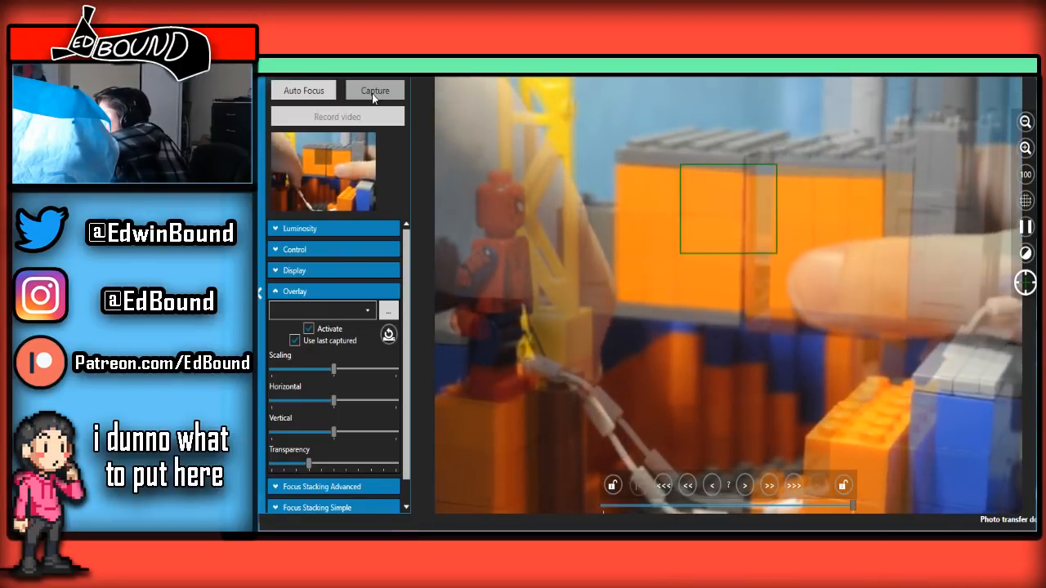
click(374, 96)
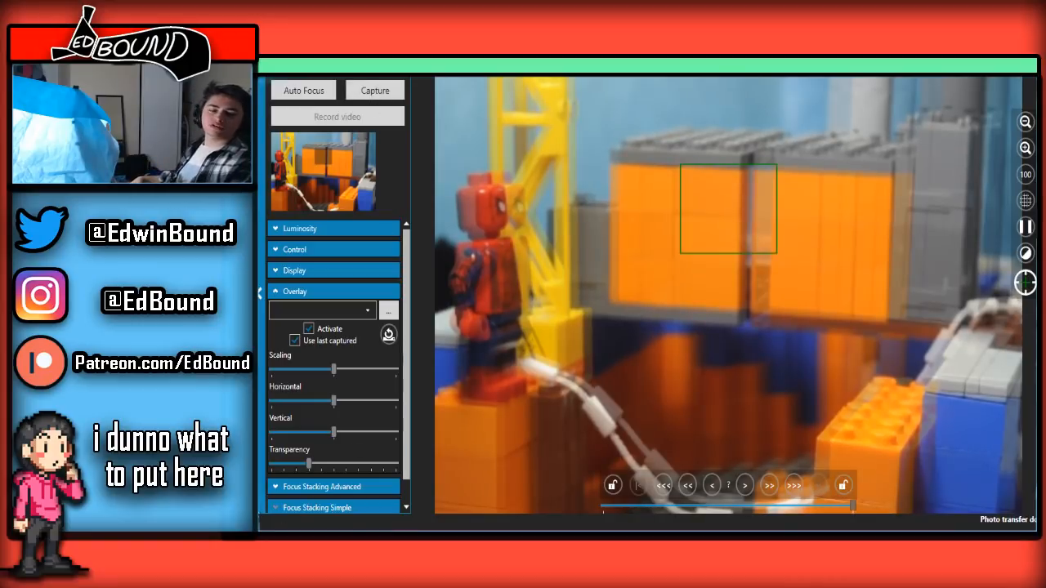
Vary the overlay transparency to align the wide view with the last frame, leave it at about one third, and capture the next frame
drag(310, 470, 337, 464)
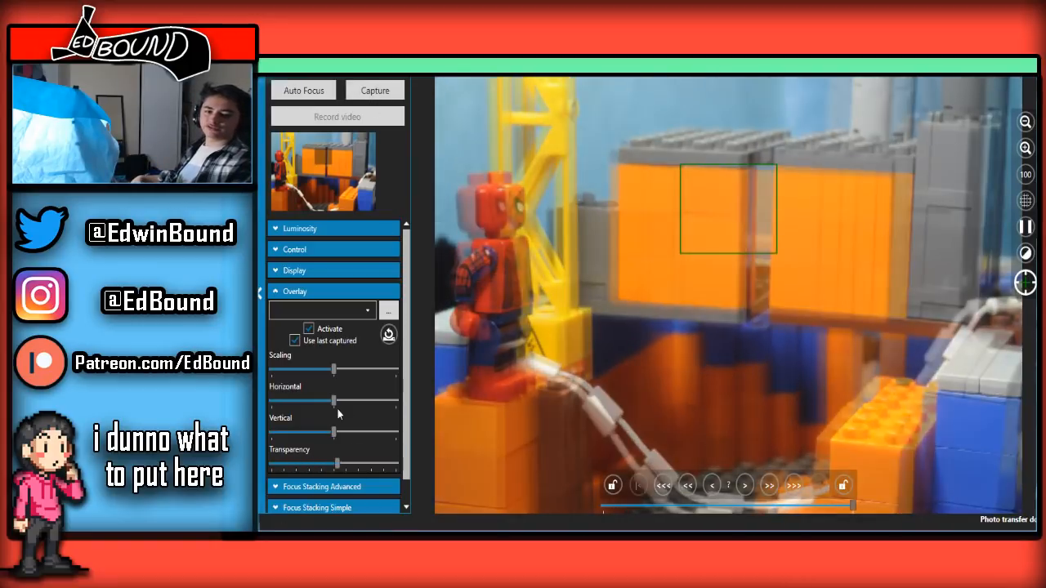
drag(341, 417, 345, 425)
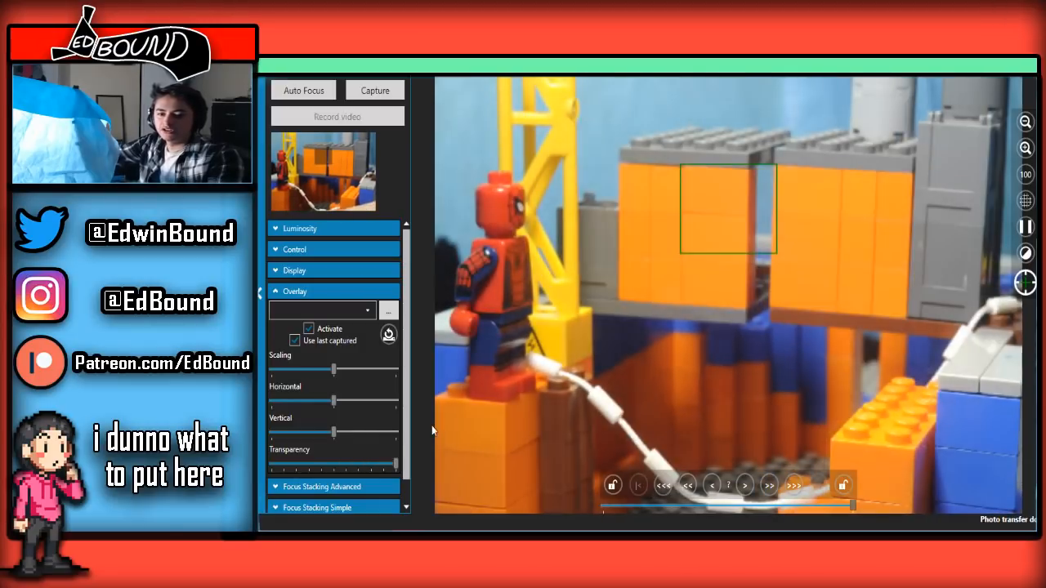
drag(346, 463, 296, 463)
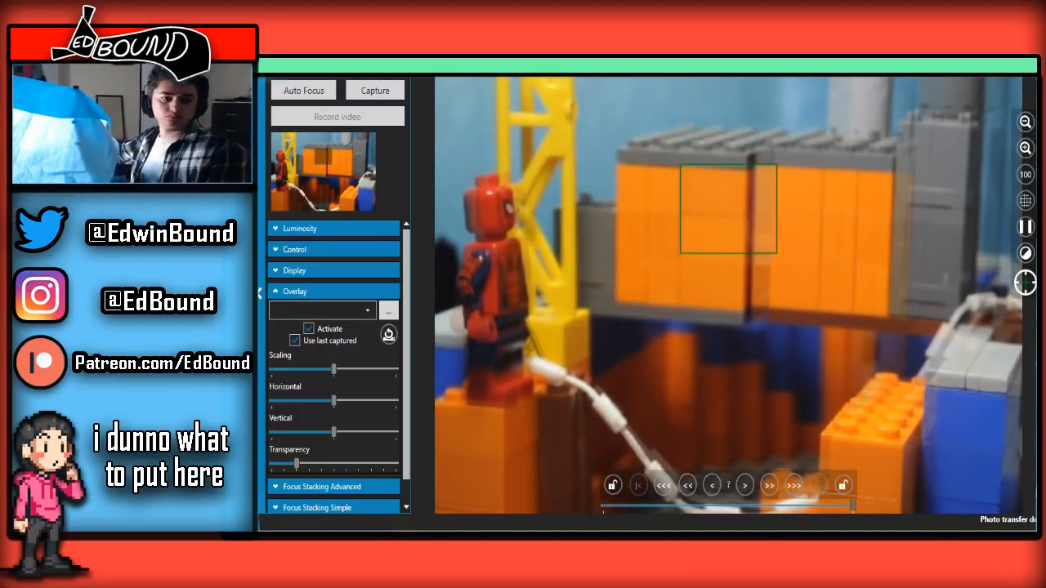
drag(298, 465, 320, 465)
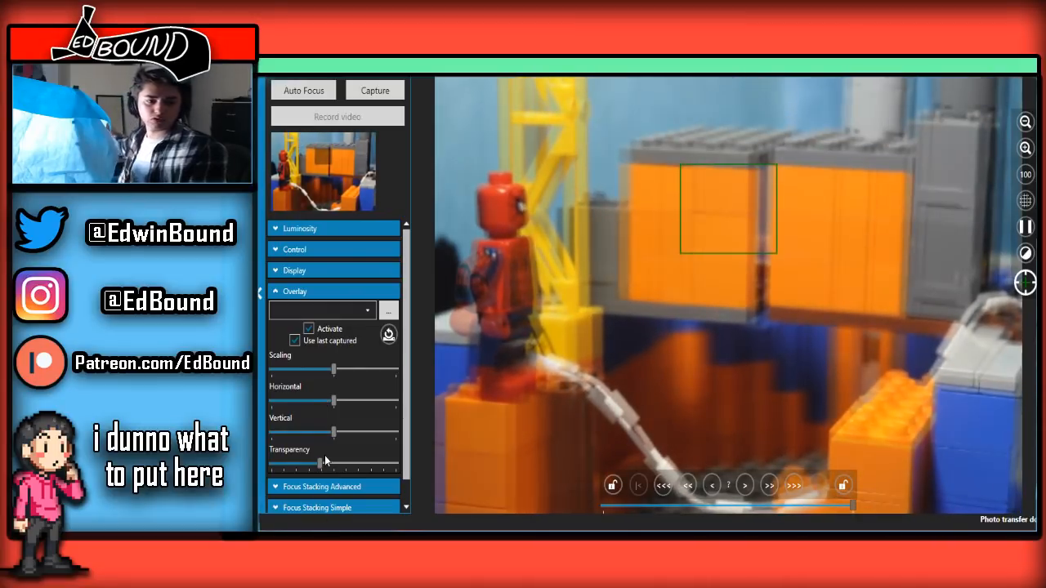
mouse_move(324, 461)
mouse_down()
mouse_move(381, 462)
mouse_move(288, 463)
mouse_move(307, 462)
mouse_up()
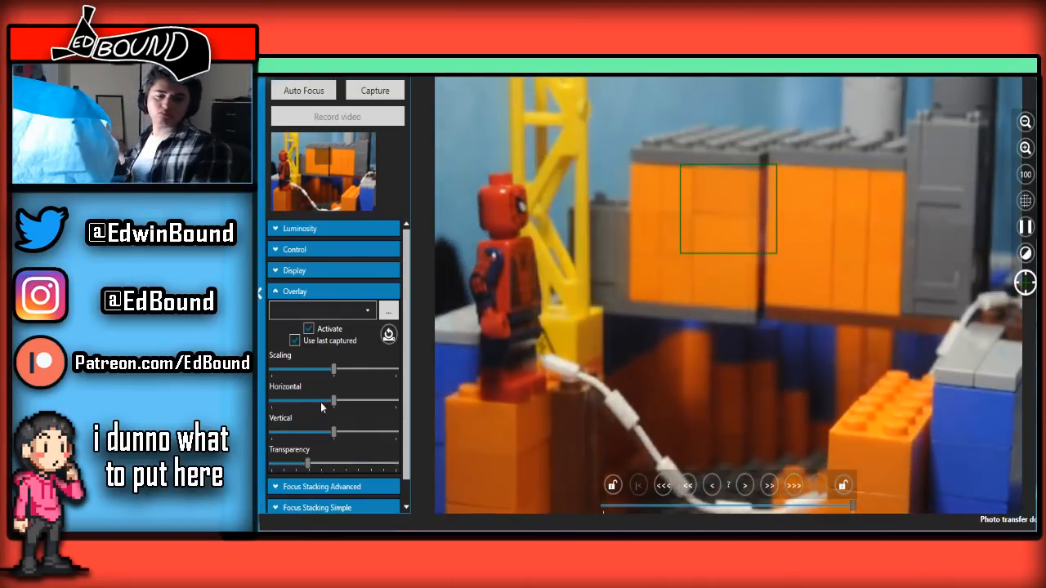
drag(321, 407, 313, 390)
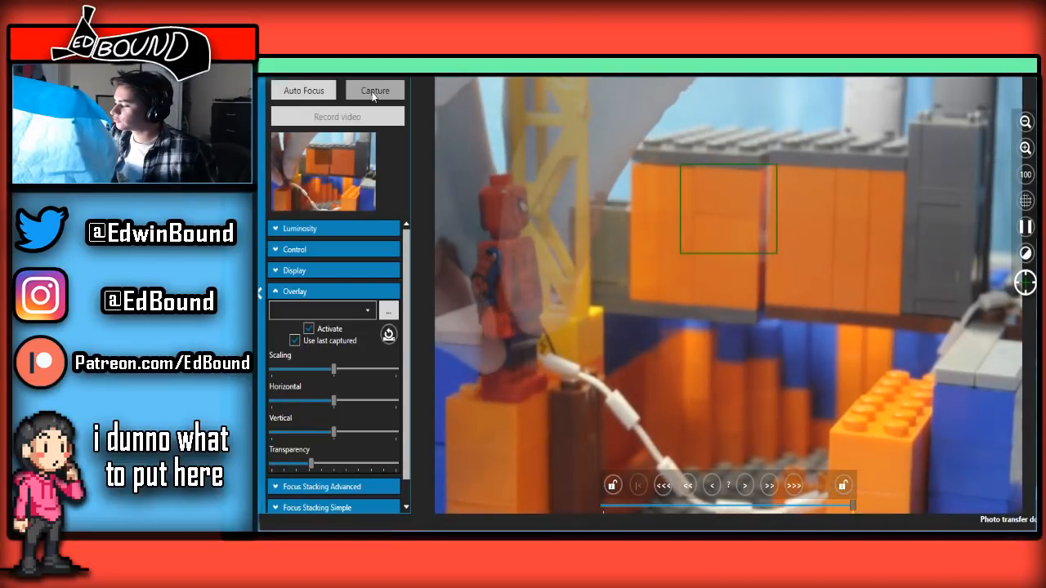
click(373, 94)
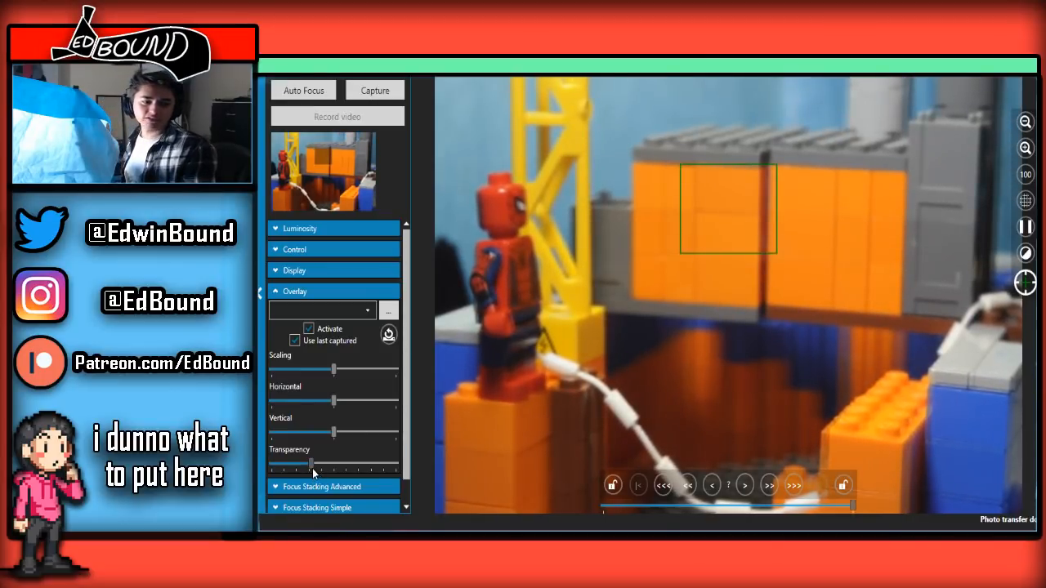
Set the overlay transparency to about the midpoint, capture another wide frame, and check the recent sequence in the main window's filmstrip
drag(312, 469, 335, 464)
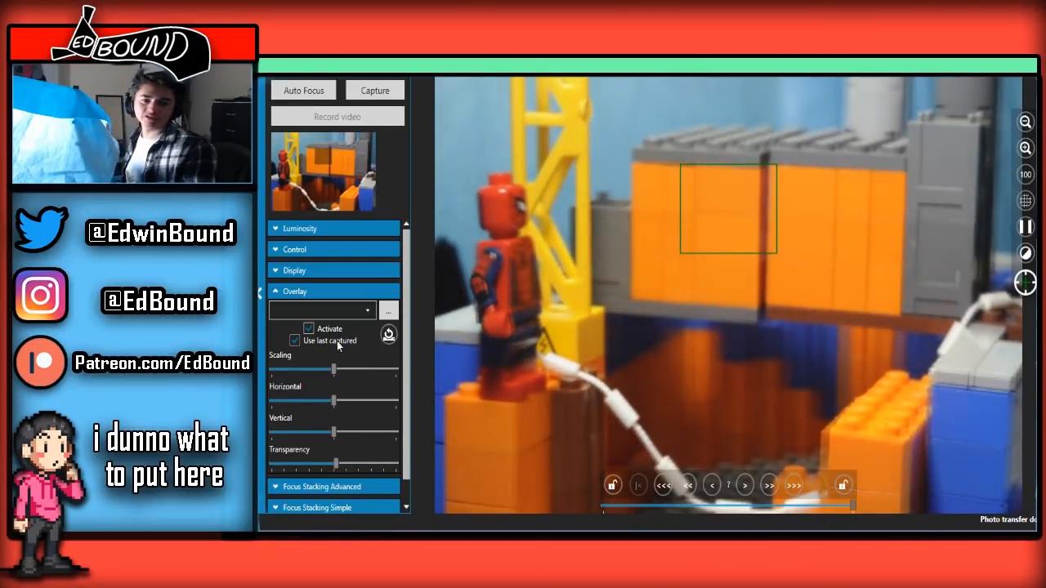
click(374, 96)
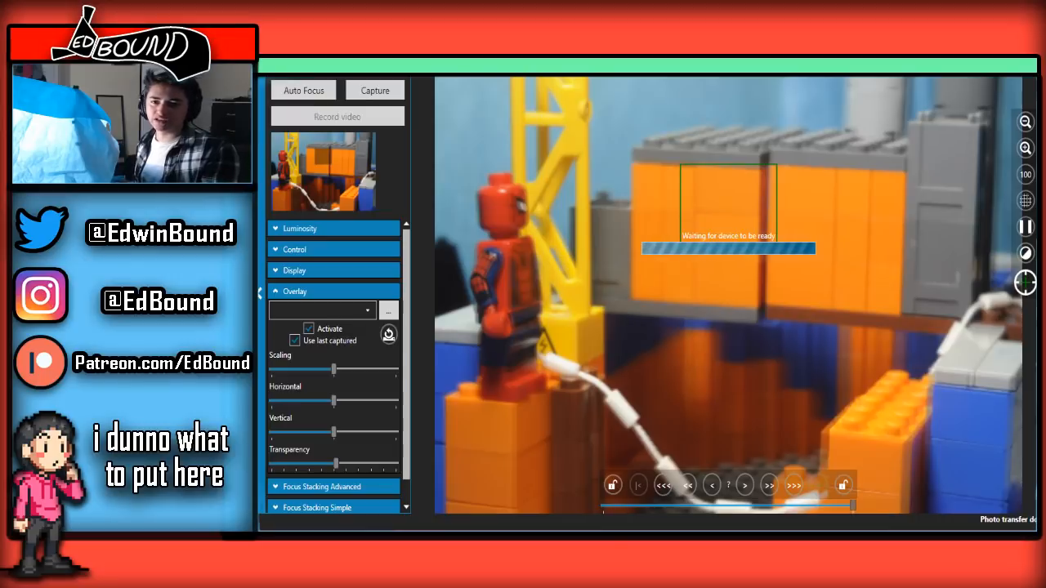
click(1026, 67)
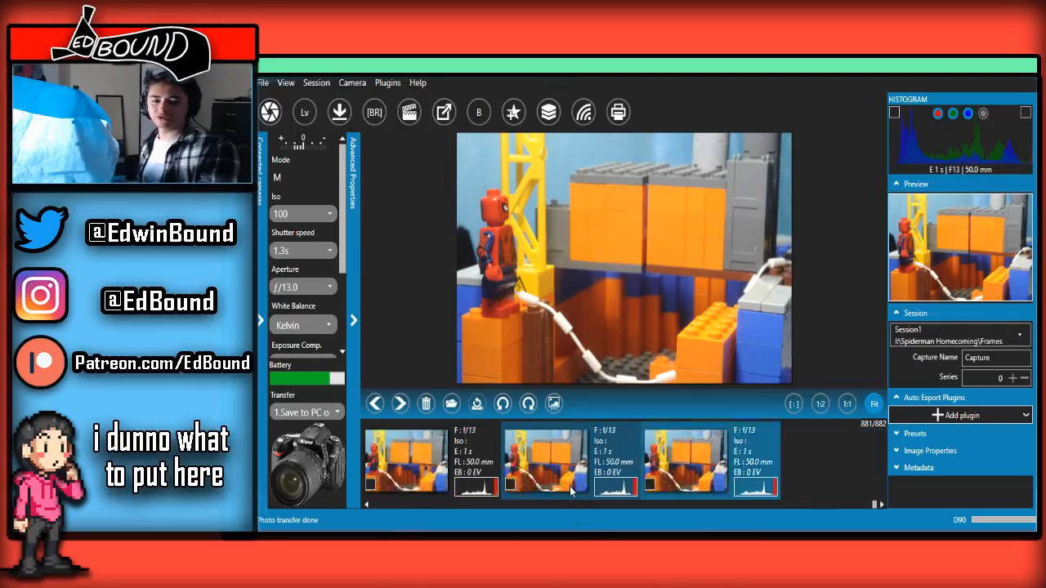
click(494, 474)
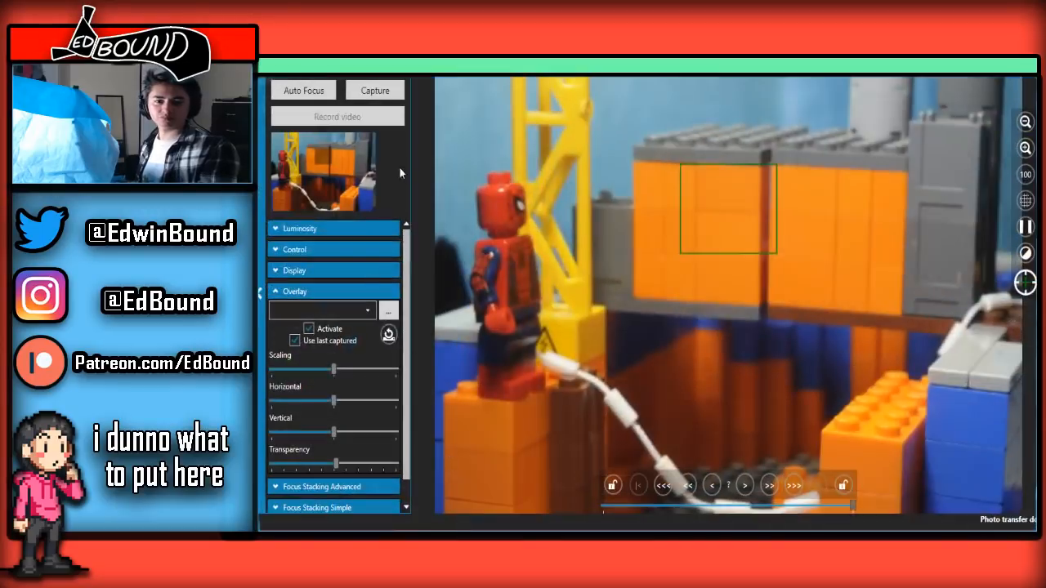
Capture three further frames of the wide view with Spider-Man and the slack web line
click(390, 96)
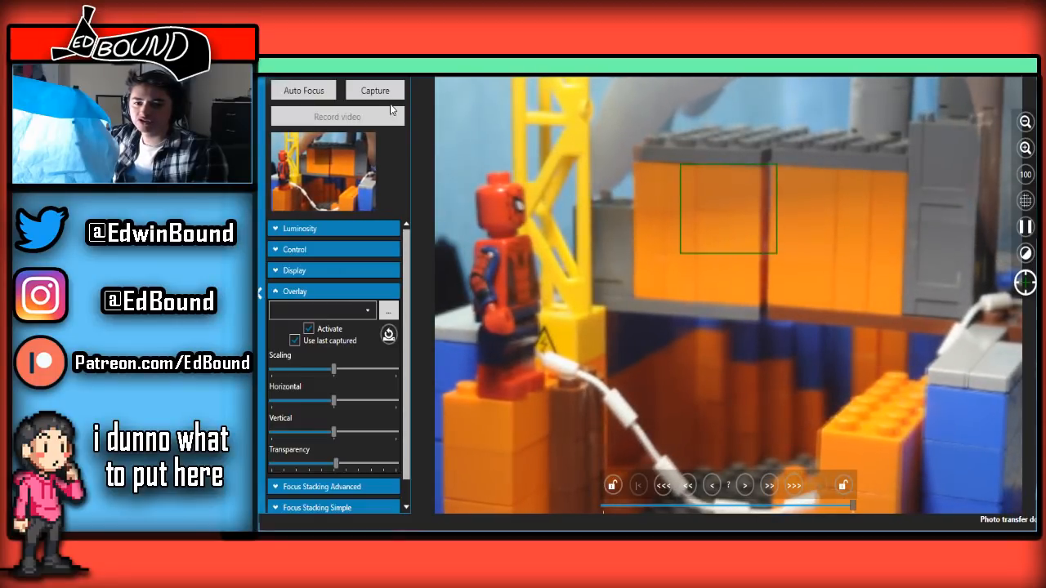
click(390, 92)
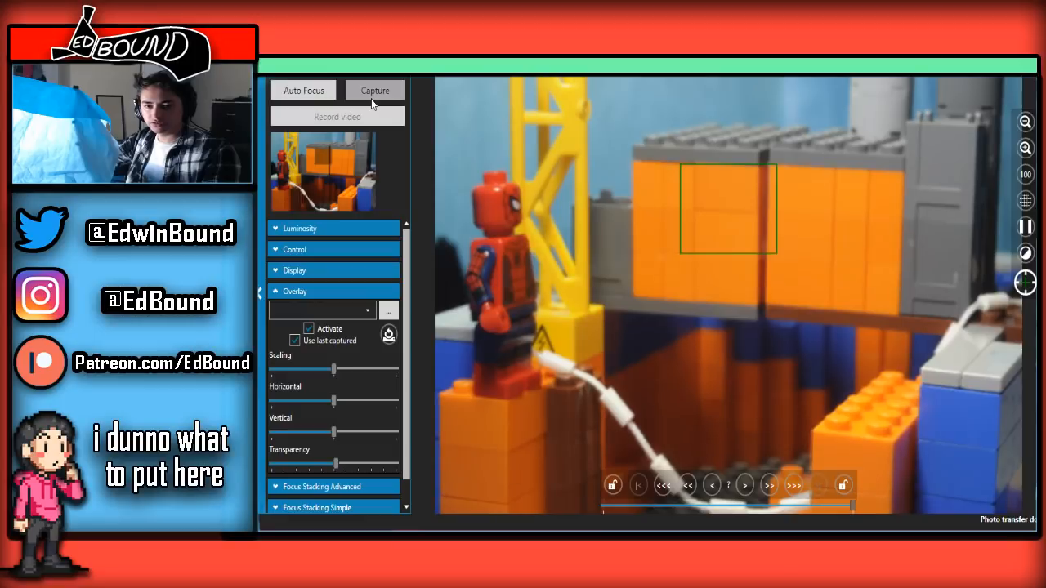
click(373, 96)
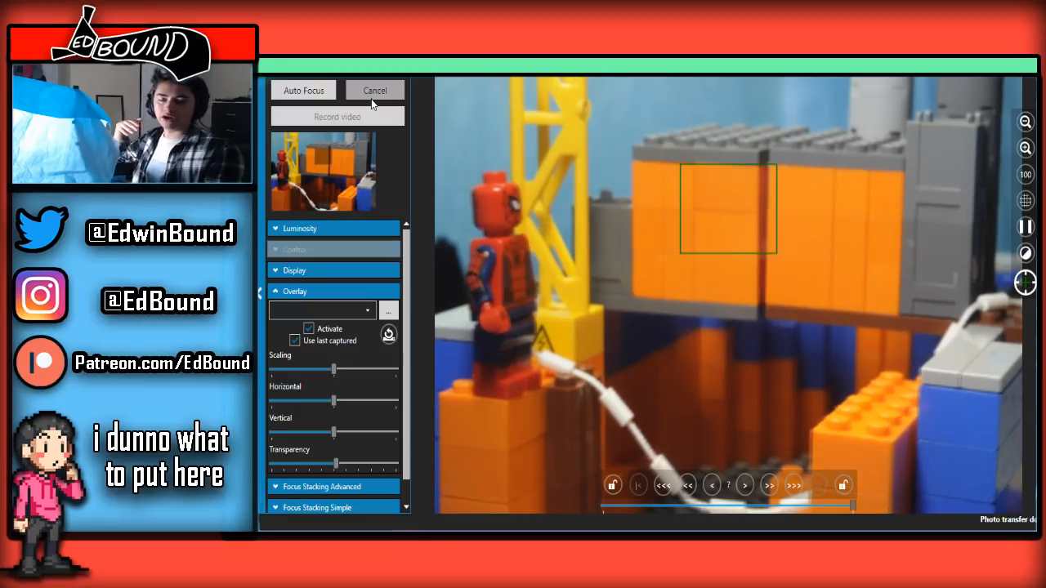
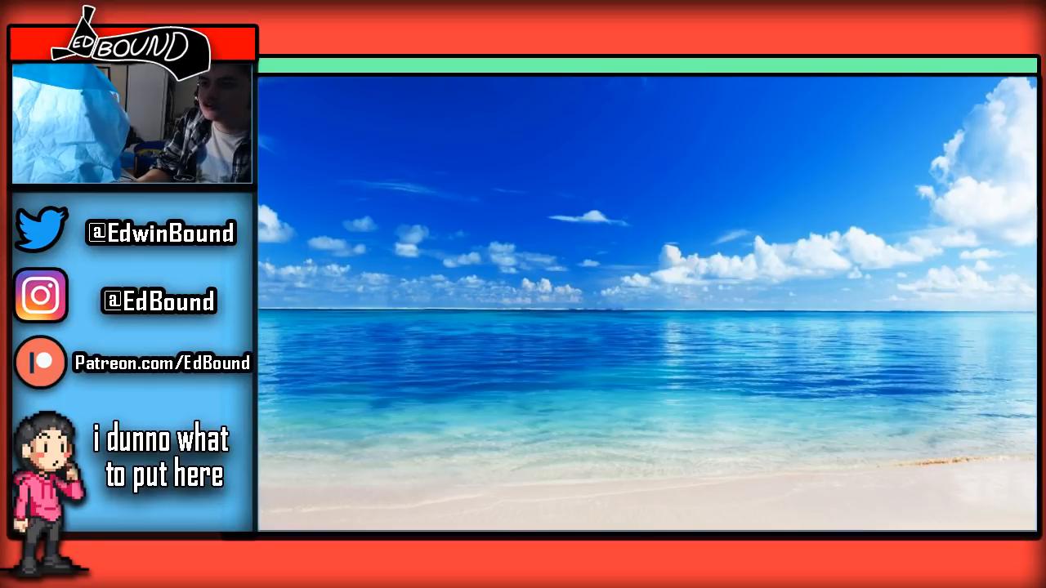
Switch to Photoshop, maximize its window and start opening image files from the Frames folder
drag(1036, 105, 802, 177)
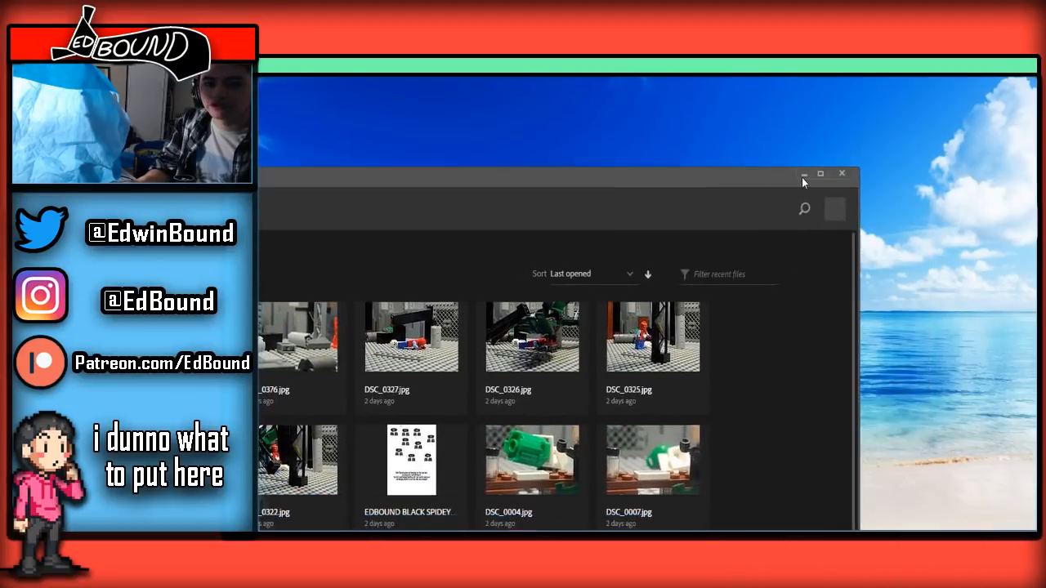
click(820, 175)
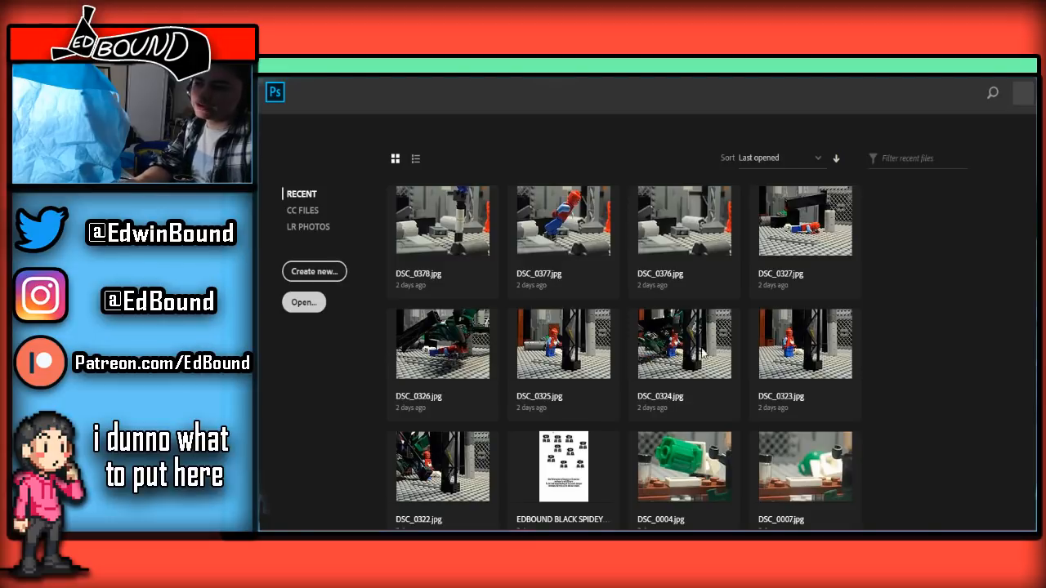
click(706, 352)
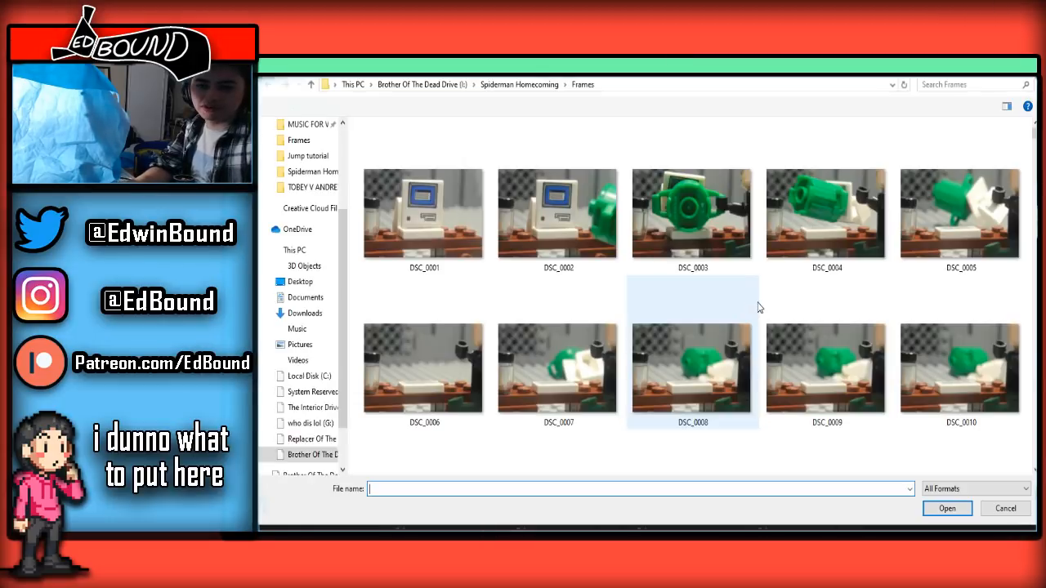
Find the Vulture dock shot in the Frames folder and select frames DSC_0814 through DSC_0819 for opening
drag(1034, 133, 1015, 460)
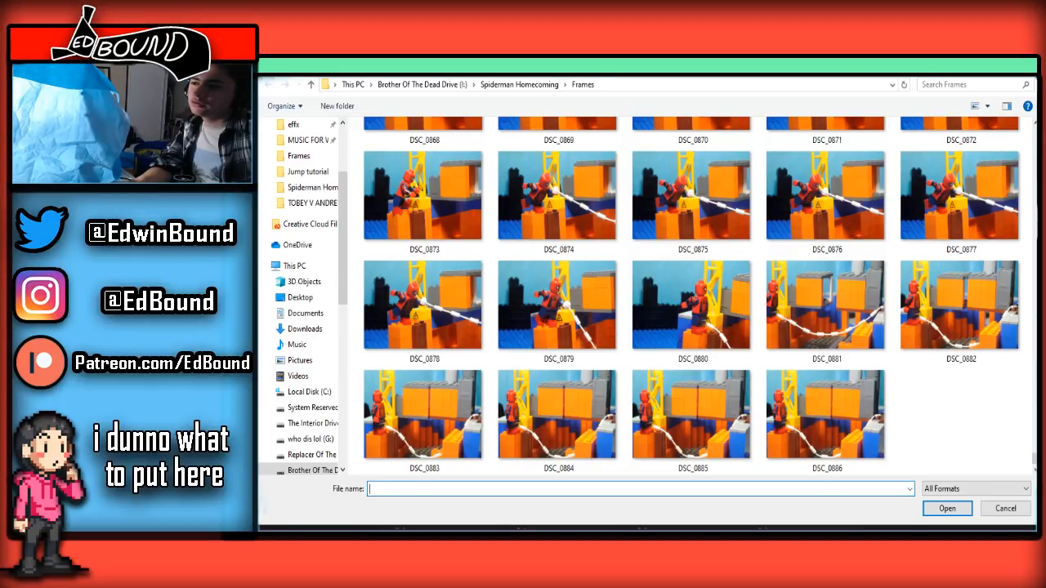
scroll(801, 392, up, 5)
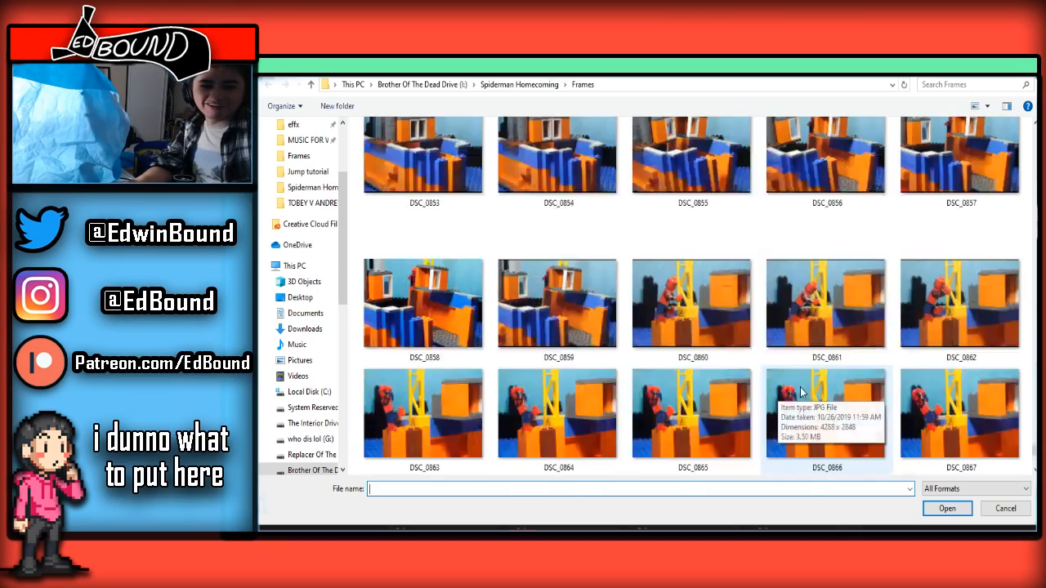
scroll(801, 391, up, 6)
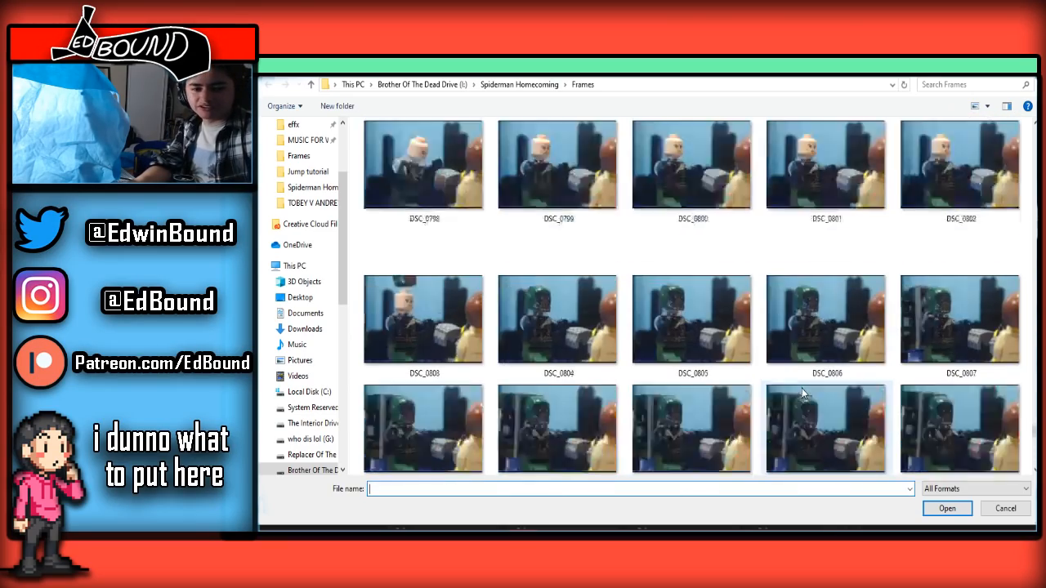
scroll(801, 393, down, 8)
scroll(801, 392, up, 7)
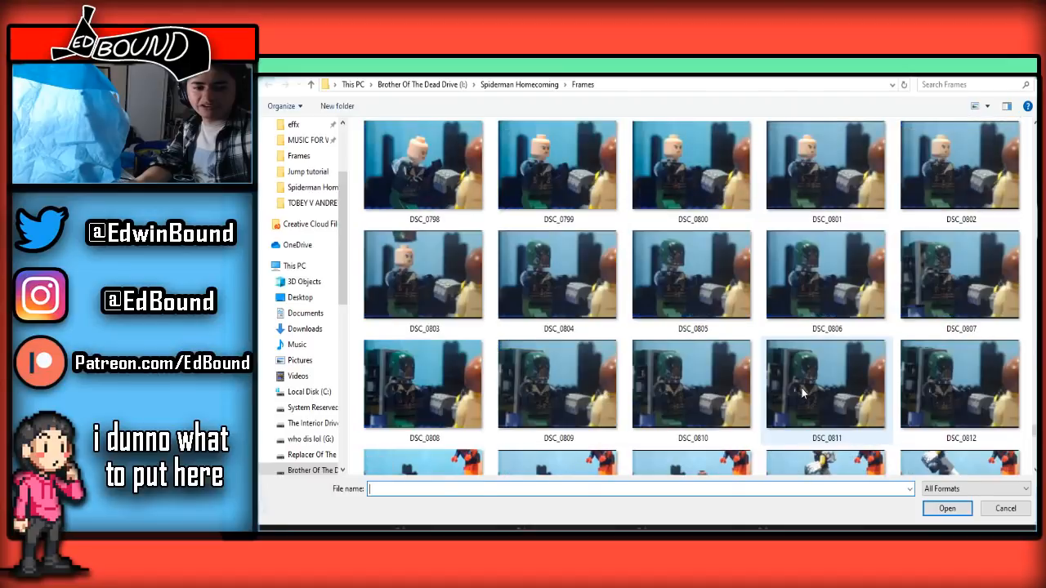
scroll(801, 393, down, 5)
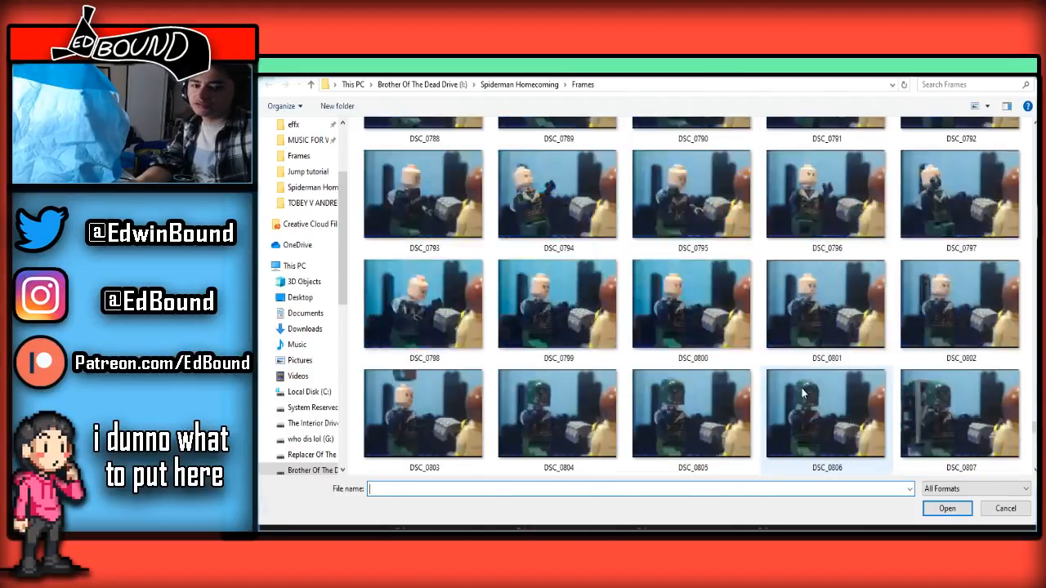
scroll(814, 372, up, 2)
scroll(822, 356, down, 2)
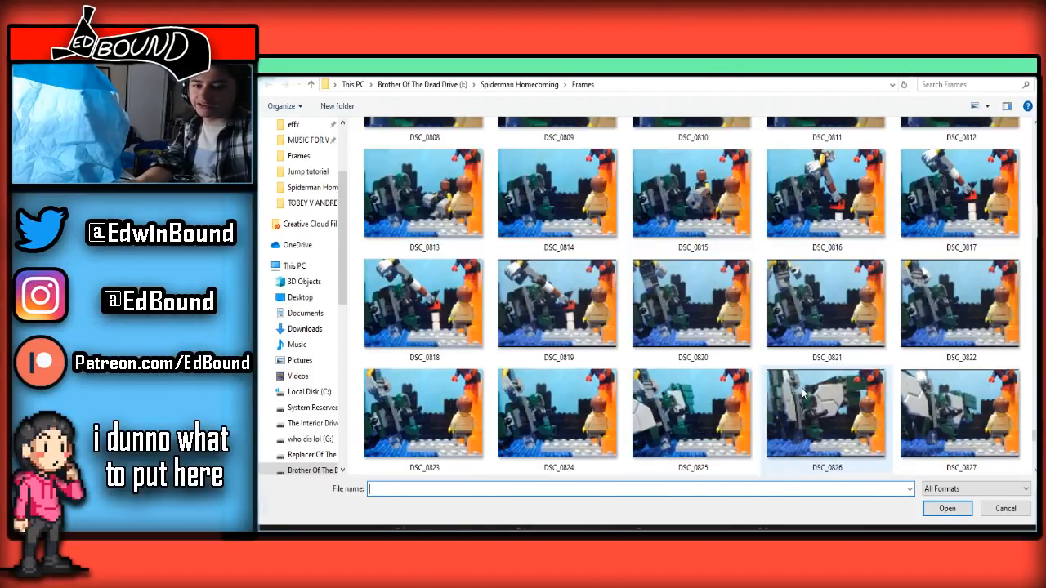
click(558, 196)
shift+click(691, 196)
ctrl+click(818, 208)
ctrl+click(957, 204)
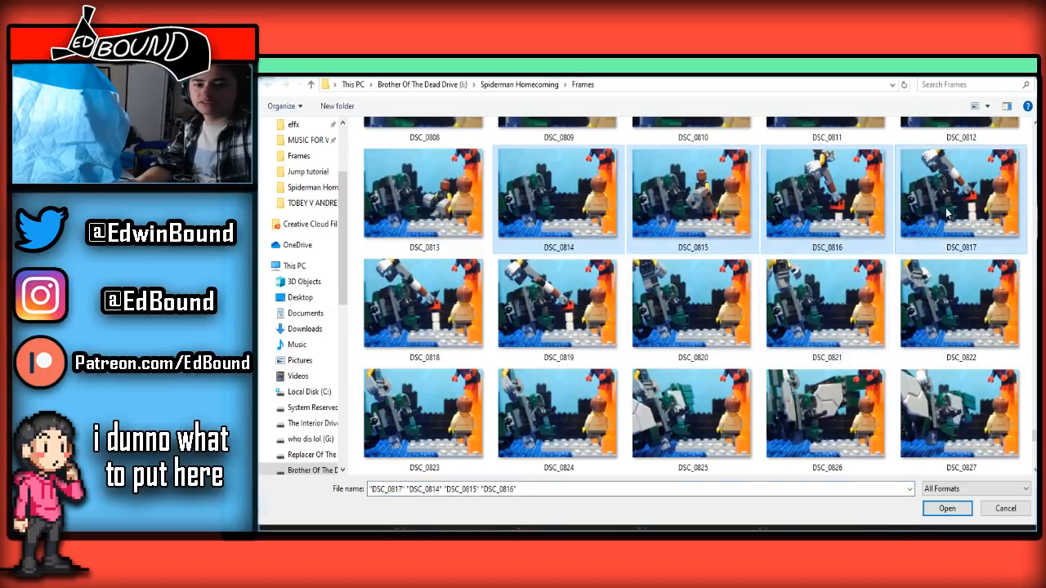
ctrl+click(458, 302)
ctrl+click(559, 304)
Add frames DSC_0832 through DSC_0837 of the wide Vulture and Spider-Man shot to the selection
scroll(703, 327, down, 2)
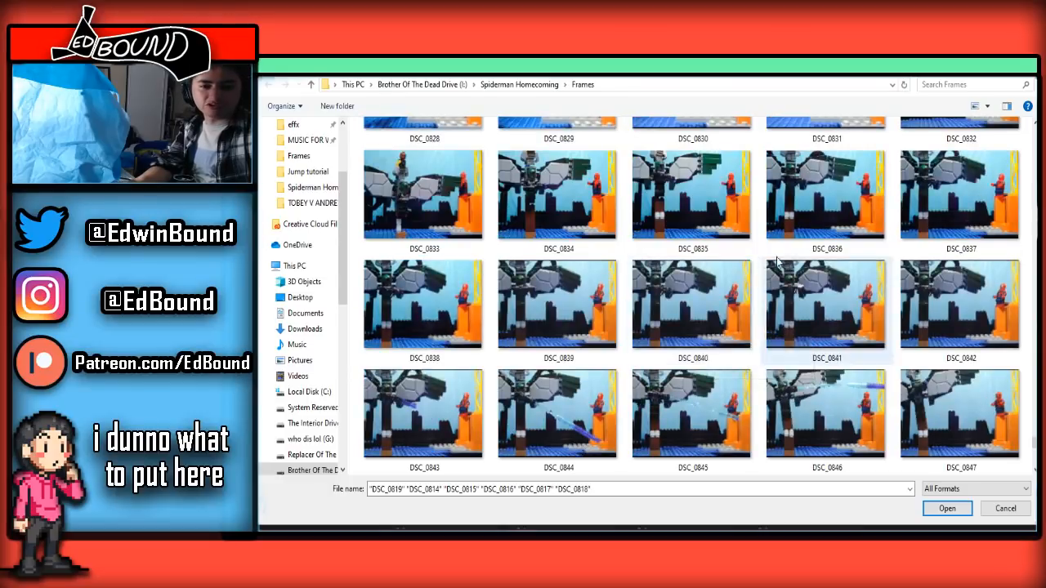
scroll(762, 278, down, 1)
ctrl+click(956, 278)
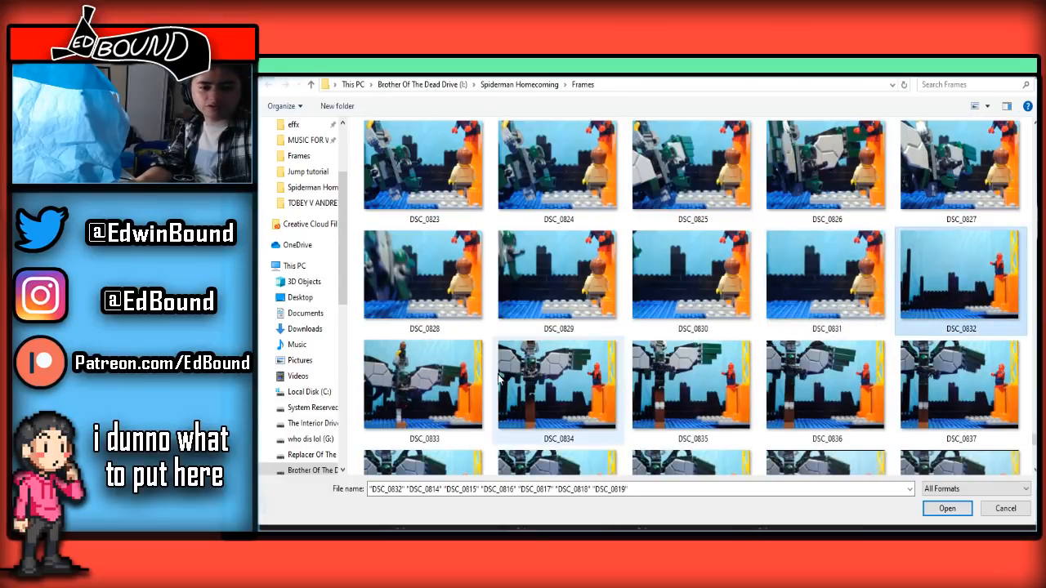
ctrl+click(458, 385)
ctrl+click(515, 378)
ctrl+click(690, 384)
ctrl+click(825, 380)
ctrl+click(956, 384)
Extend the selection of files with frames DSC_0838 through DSC_0847
scroll(957, 384, down, 1)
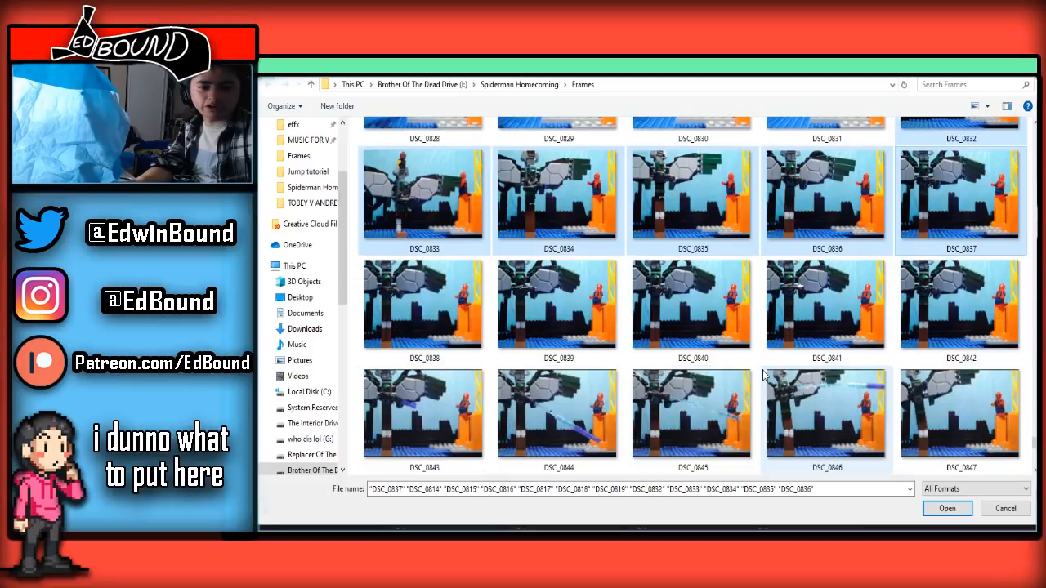
ctrl+click(469, 359)
ctrl+click(556, 359)
ctrl+click(690, 359)
ctrl+click(826, 360)
ctrl+click(956, 359)
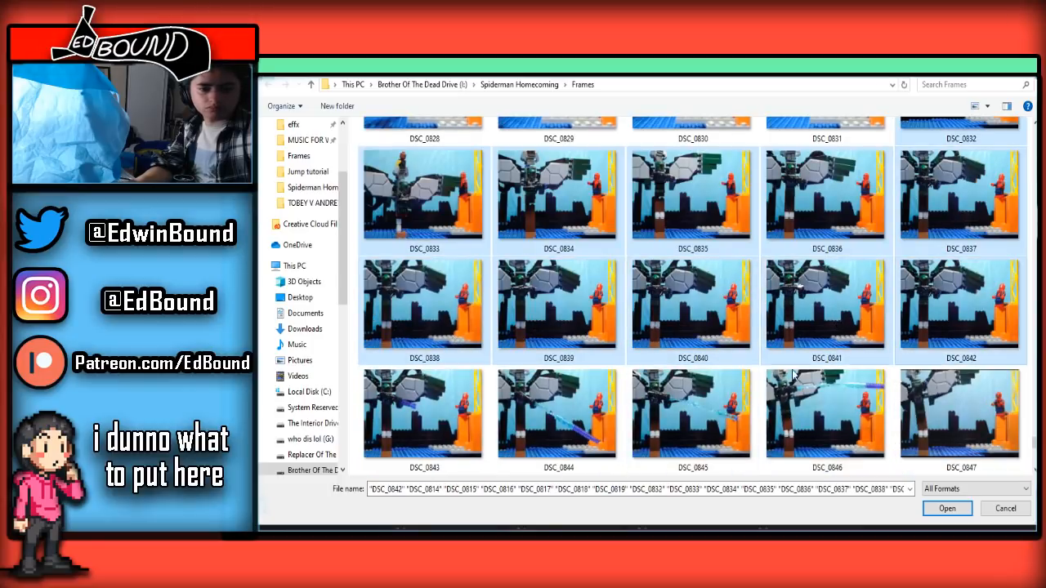
ctrl+click(446, 425)
ctrl+click(546, 416)
ctrl+click(691, 413)
ctrl+click(850, 413)
ctrl+click(956, 413)
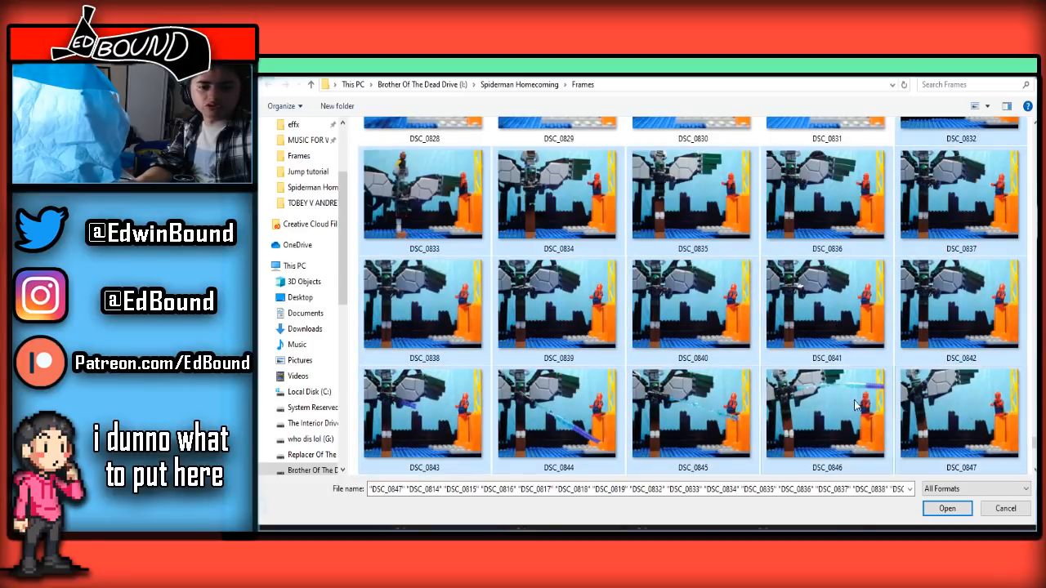
Look through the remaining frames up to DSC_0886 and open the selected files
scroll(854, 407, down, 4)
scroll(694, 406, up, 3)
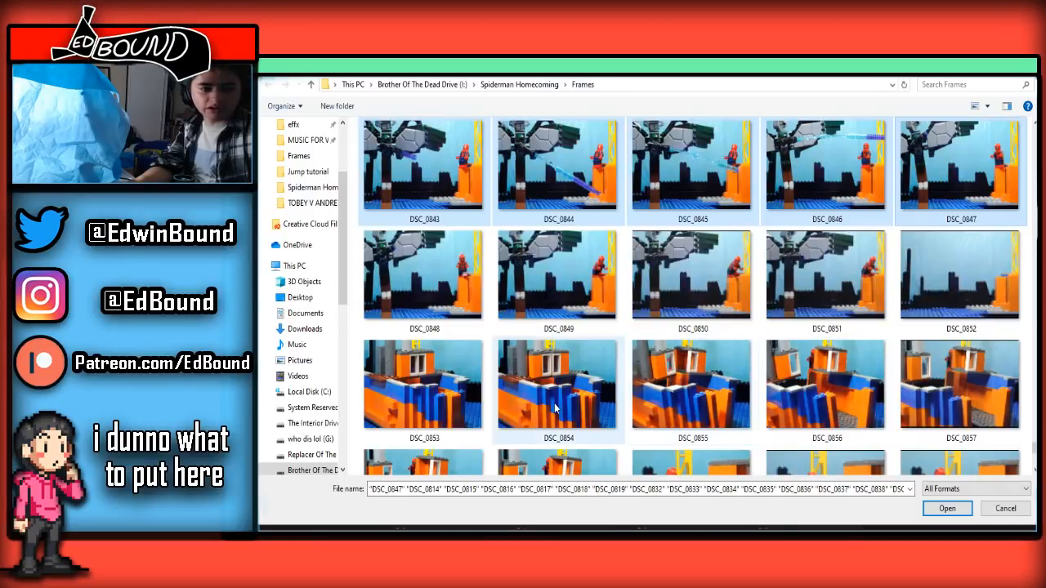
scroll(552, 409, down, 3)
scroll(552, 409, down, 3)
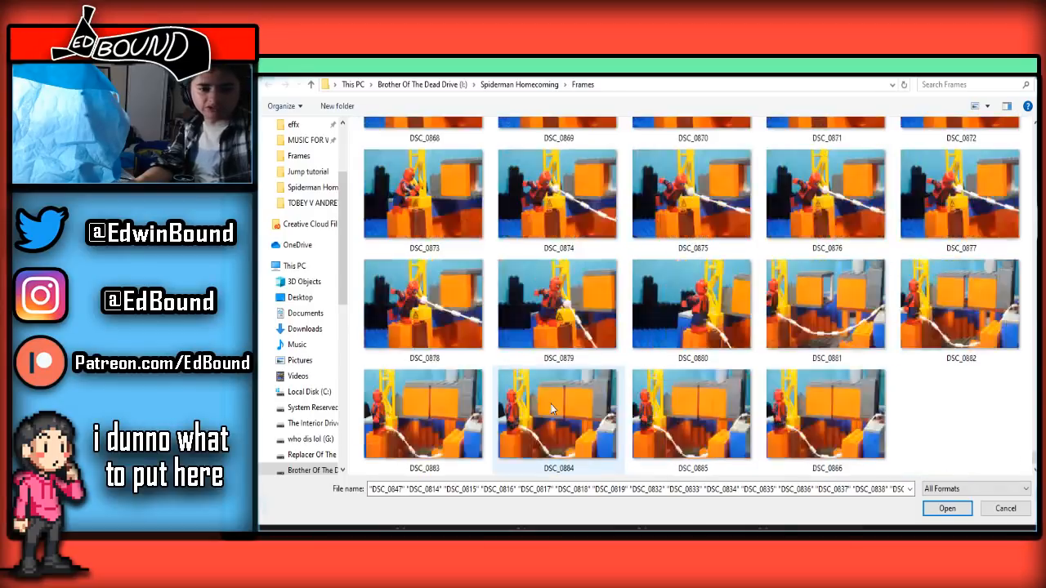
click(940, 508)
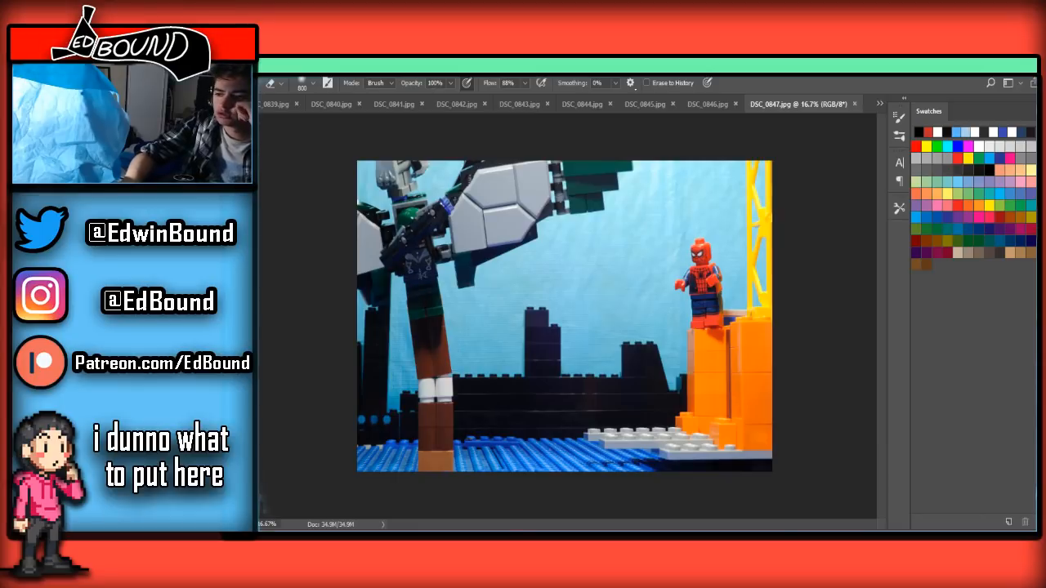
Move the floating Layers, History, Color and Adjustments panels onto the image window beside the canvas
drag(890, 216, 935, 150)
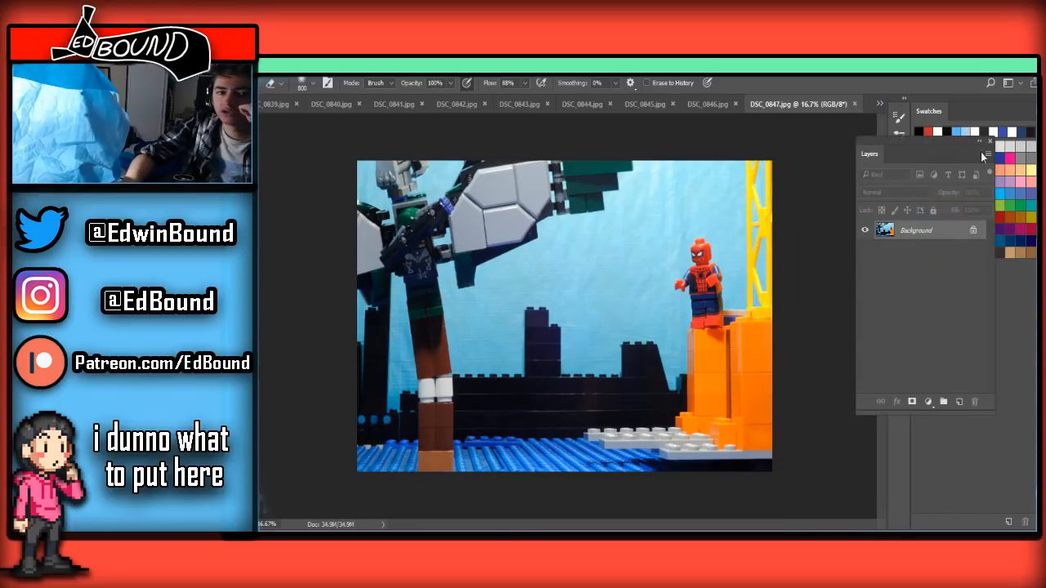
drag(923, 423, 943, 309)
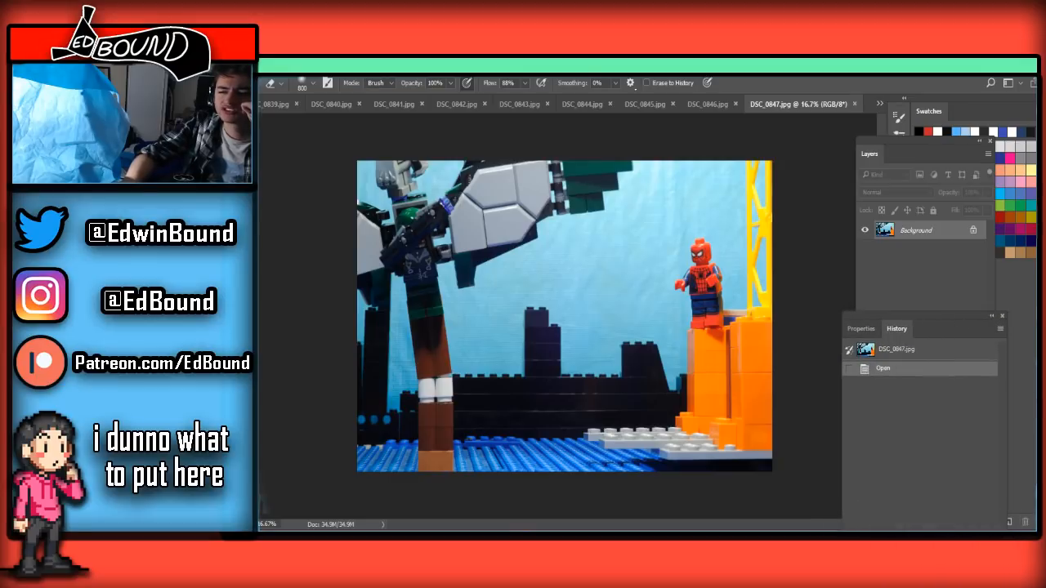
drag(1034, 175, 935, 87)
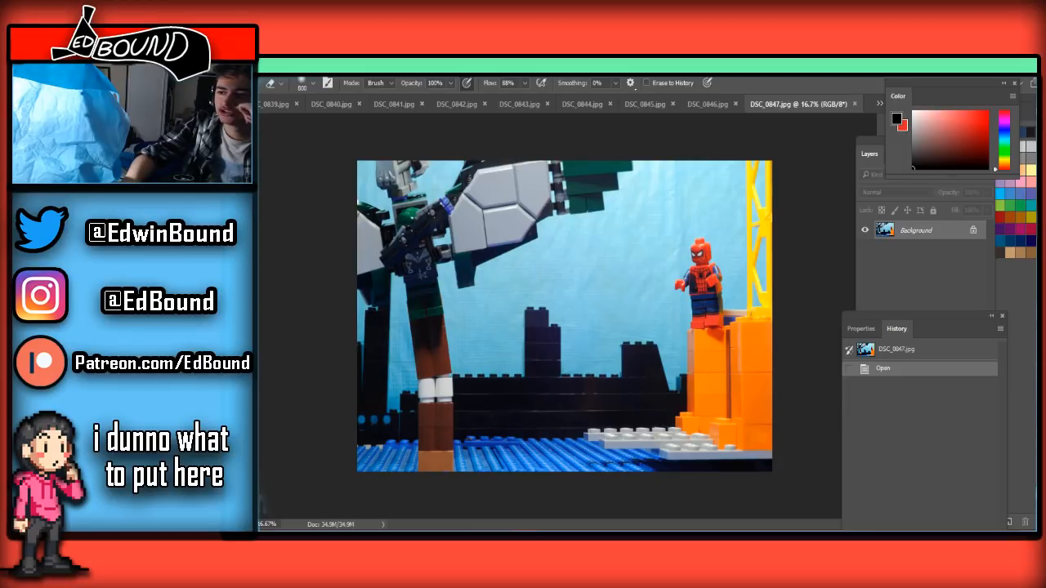
drag(1031, 409, 973, 221)
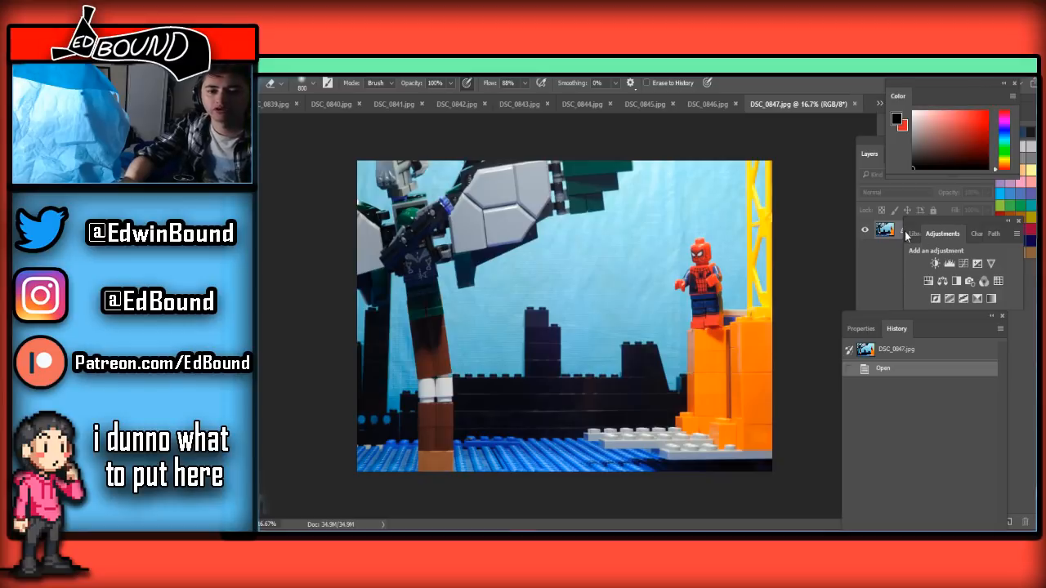
Switch from DSC_0847.jpg to DSC_0839.jpg, and from there to the first opened frame, DSC_0814.jpg
click(274, 105)
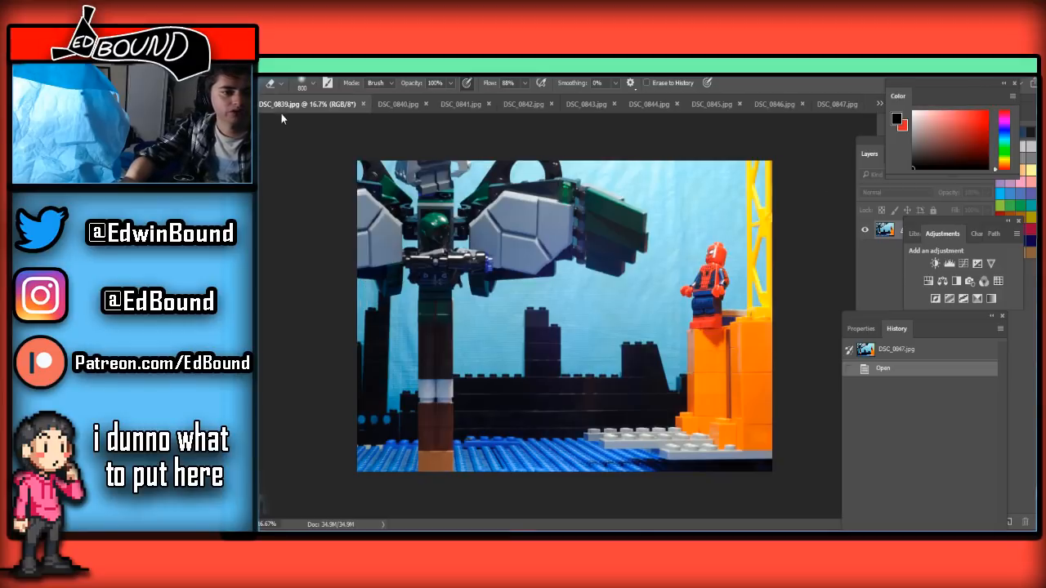
click(878, 104)
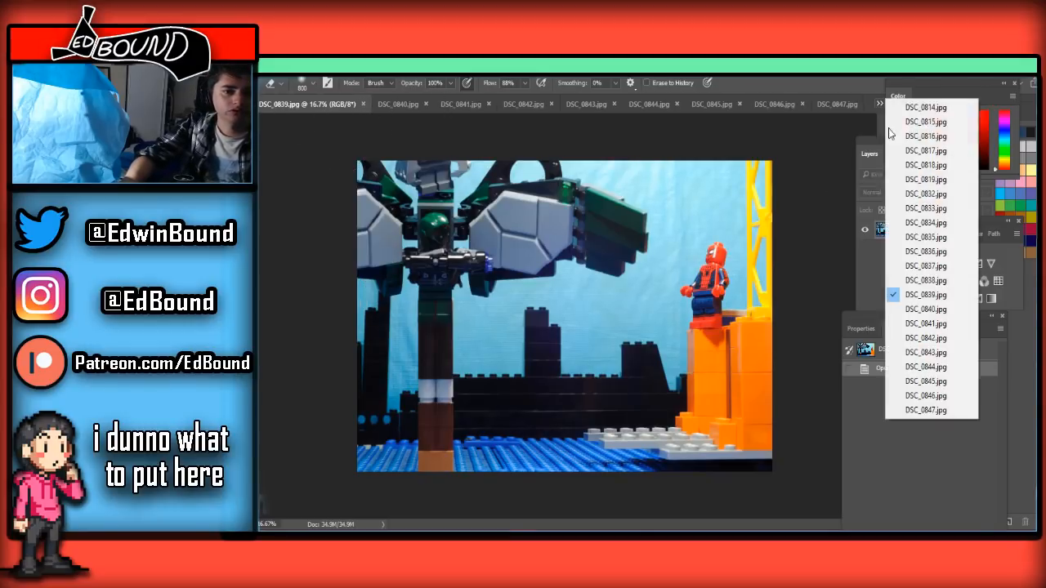
click(932, 104)
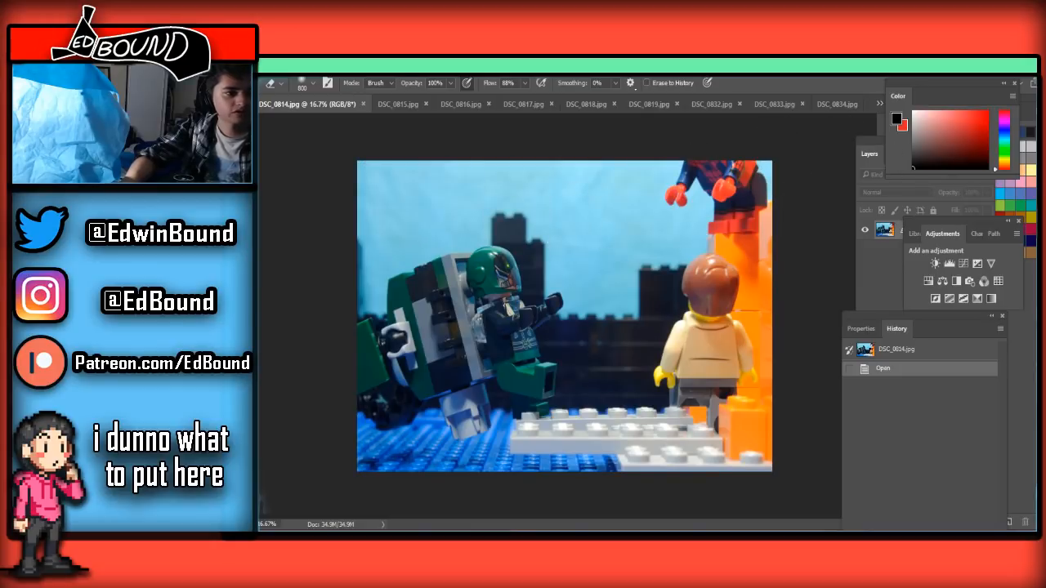
click(531, 69)
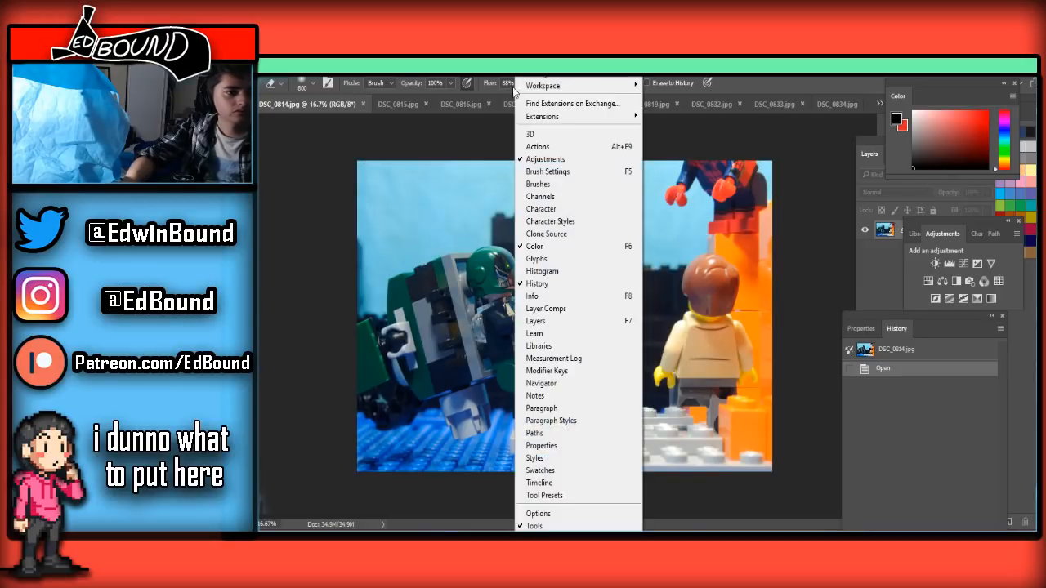
click(558, 498)
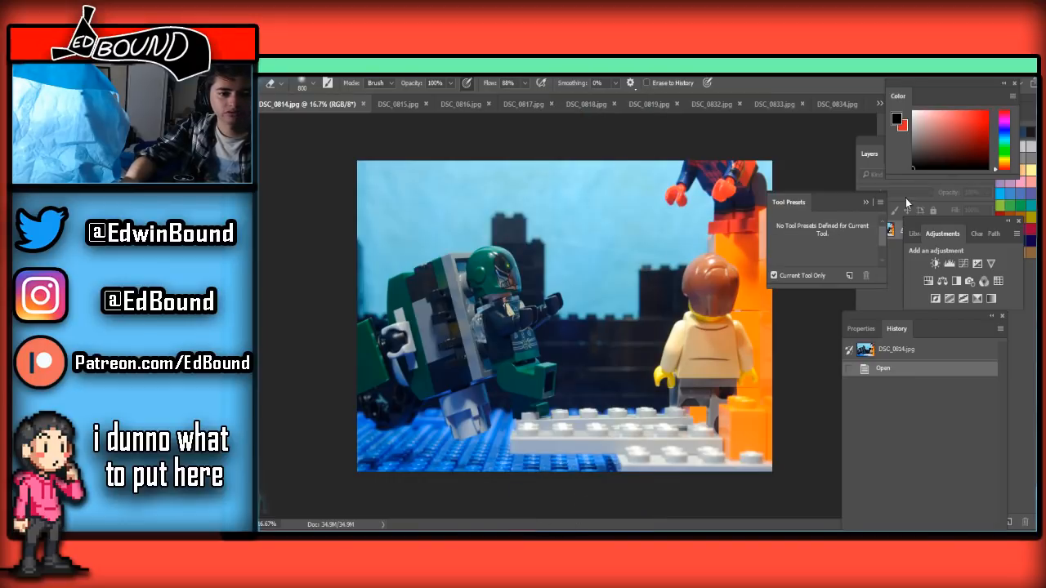
click(867, 202)
Look through the view options for the toolbar and toggle off the Tools panel
click(471, 69)
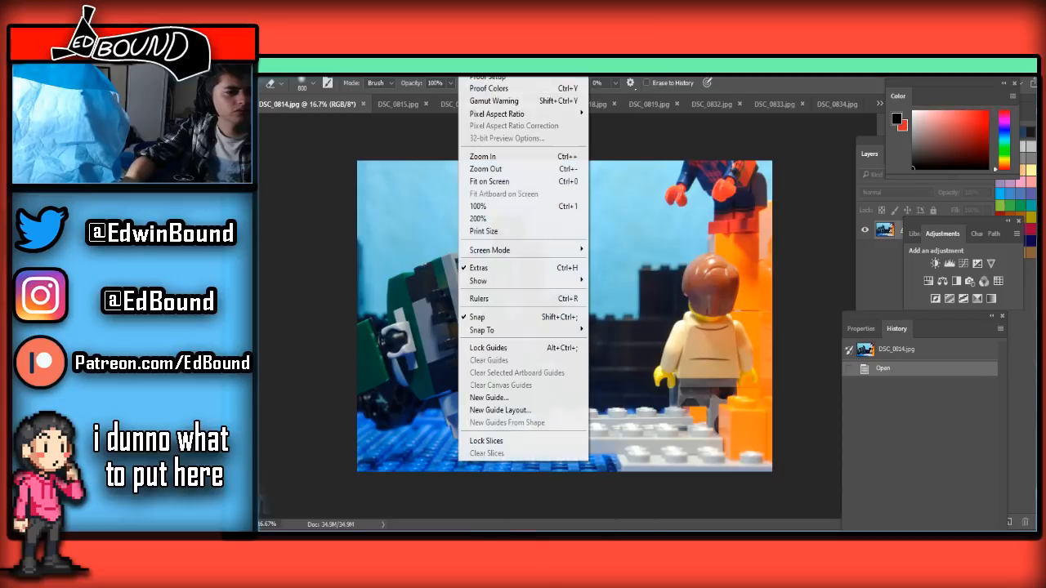
mouse_move(492, 248)
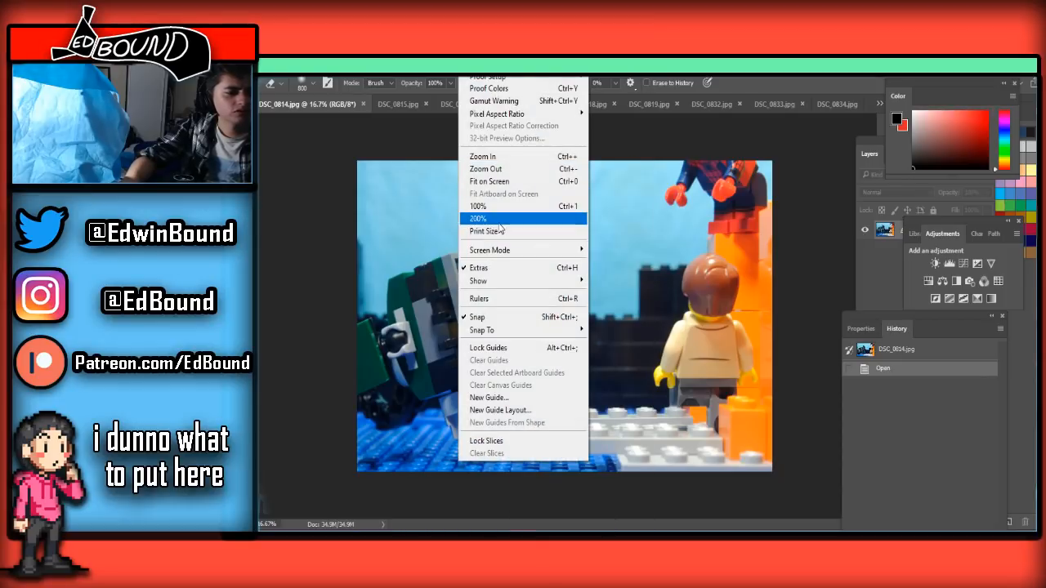
mouse_move(527, 68)
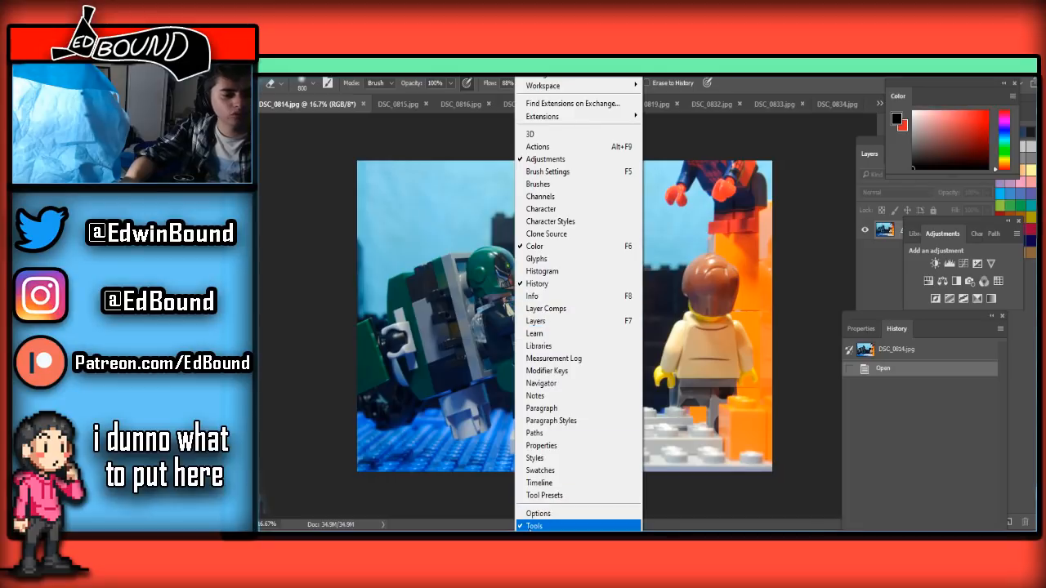
click(530, 527)
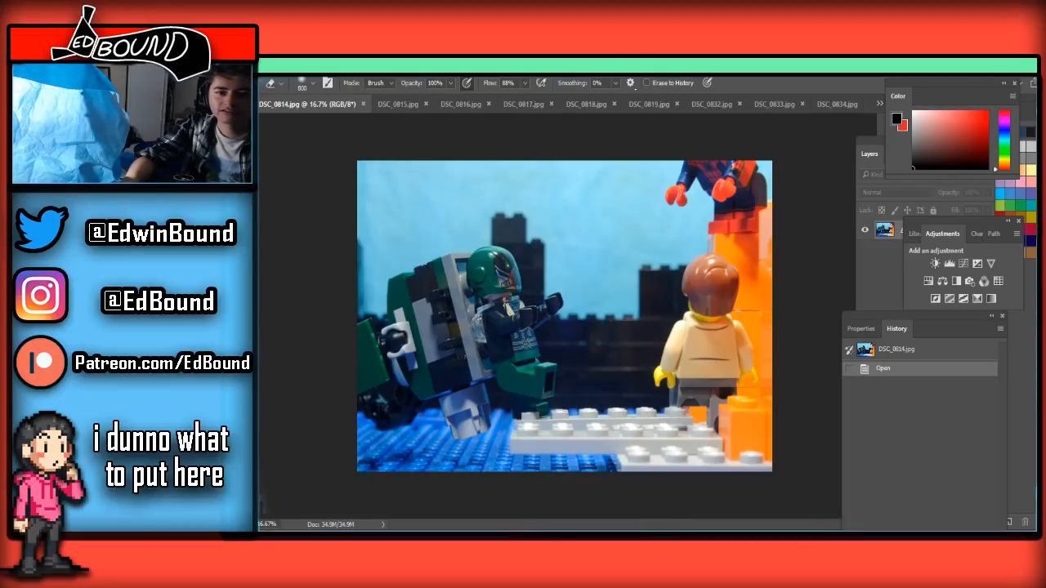
click(1009, 59)
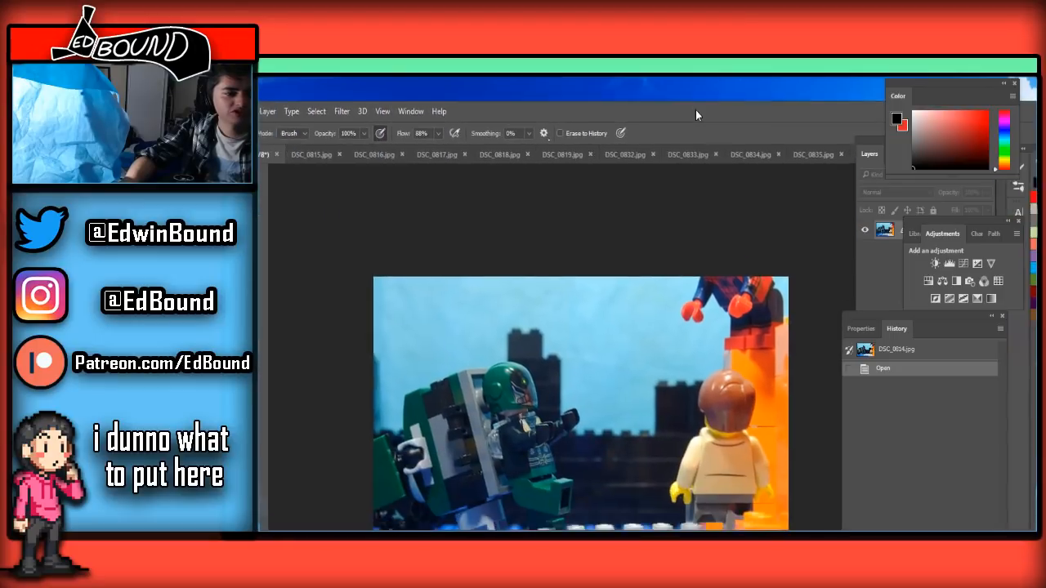
drag(695, 109, 832, 96)
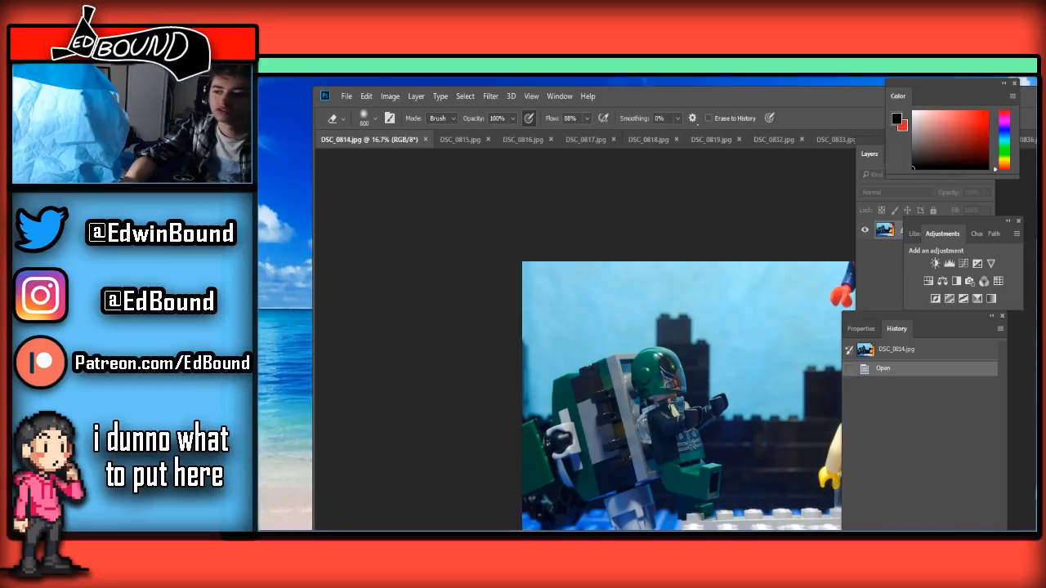
double_click(832, 96)
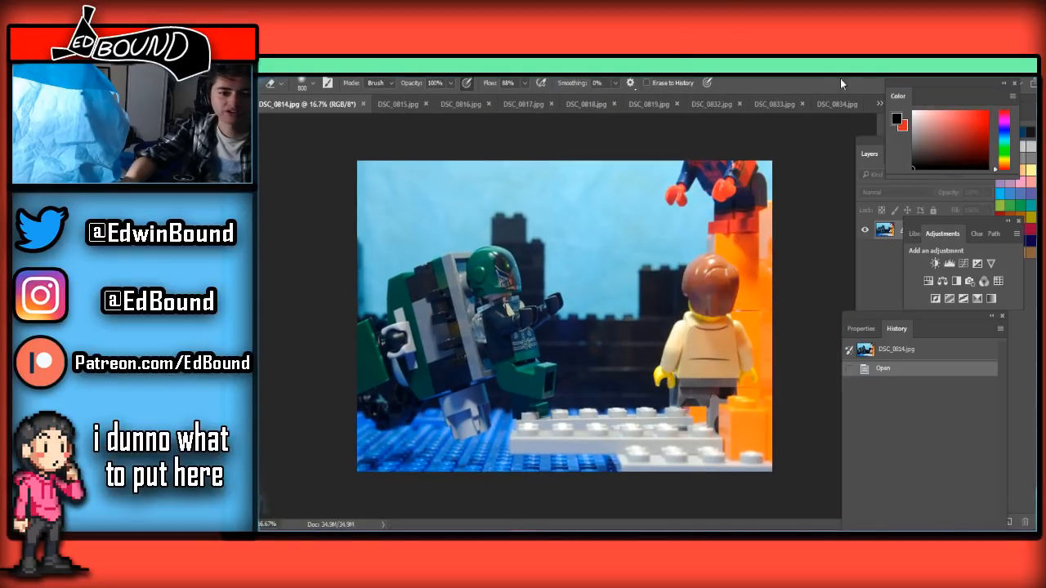
click(283, 64)
mouse_move(533, 64)
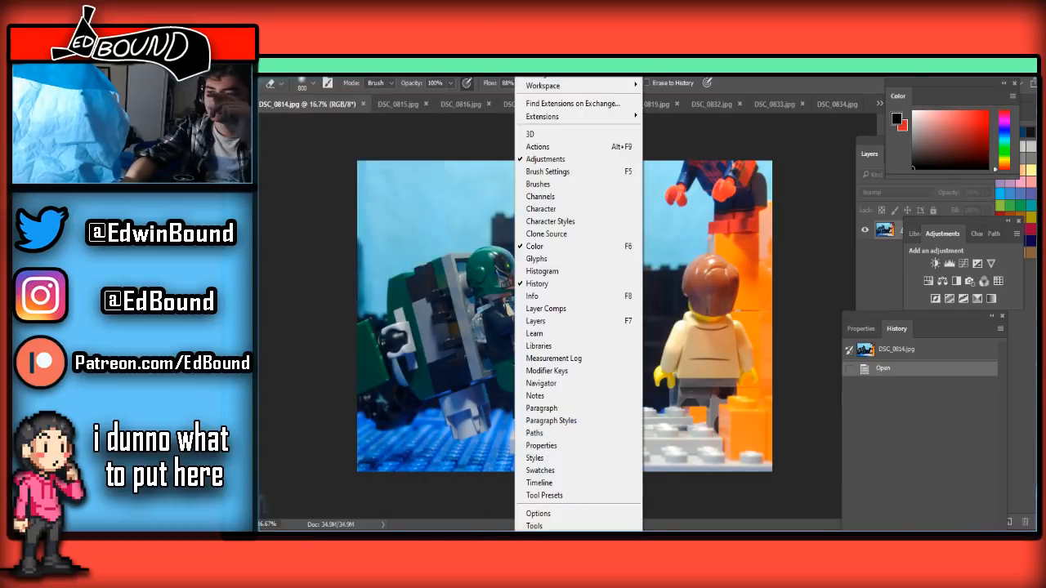
key(Escape)
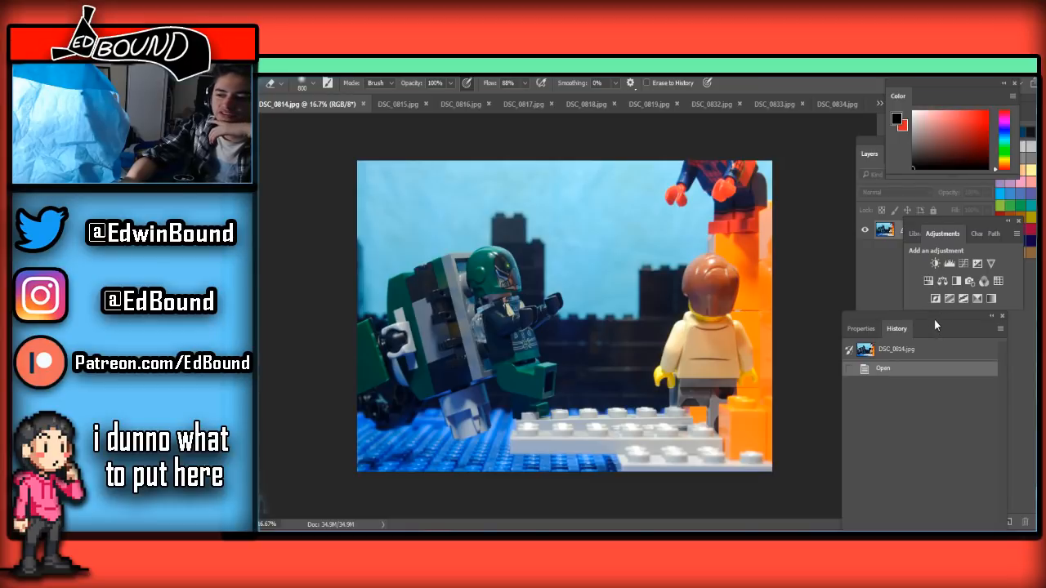
Shift the History panel clear of the canvas, show the Tools panel again and dock it along the window's edge
drag(944, 312, 957, 314)
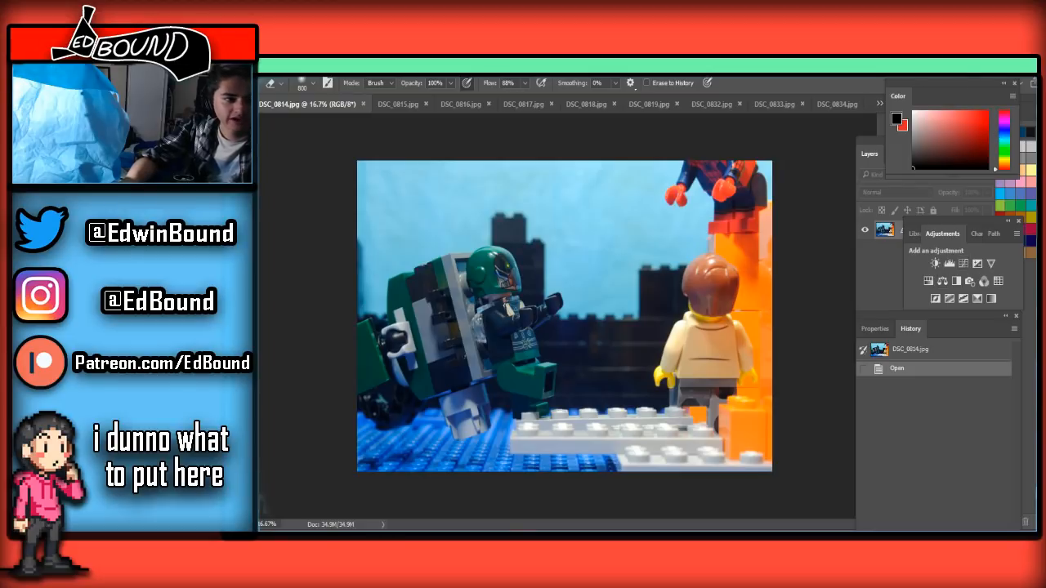
click(531, 62)
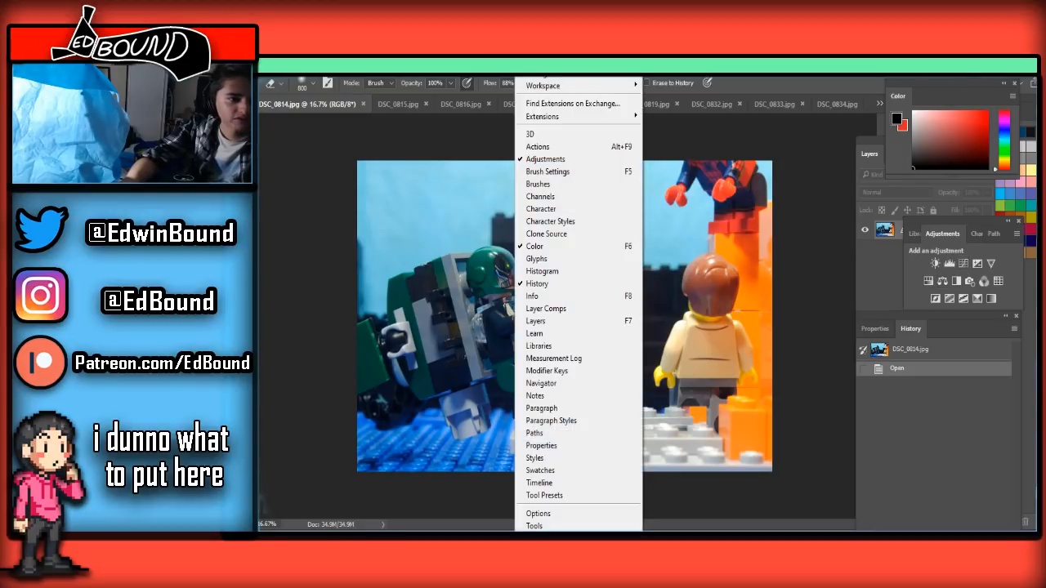
mouse_move(548, 87)
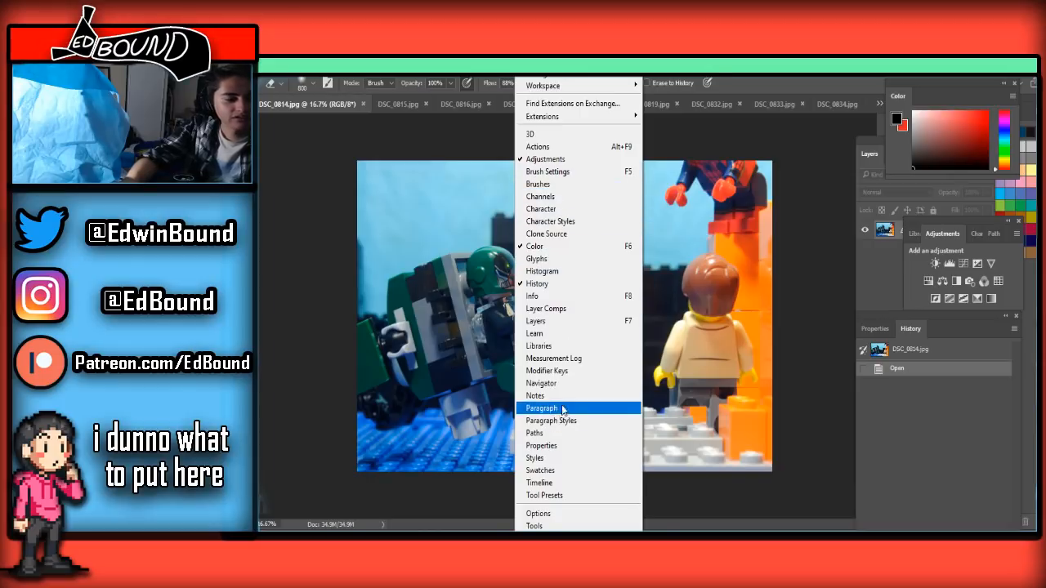
click(544, 527)
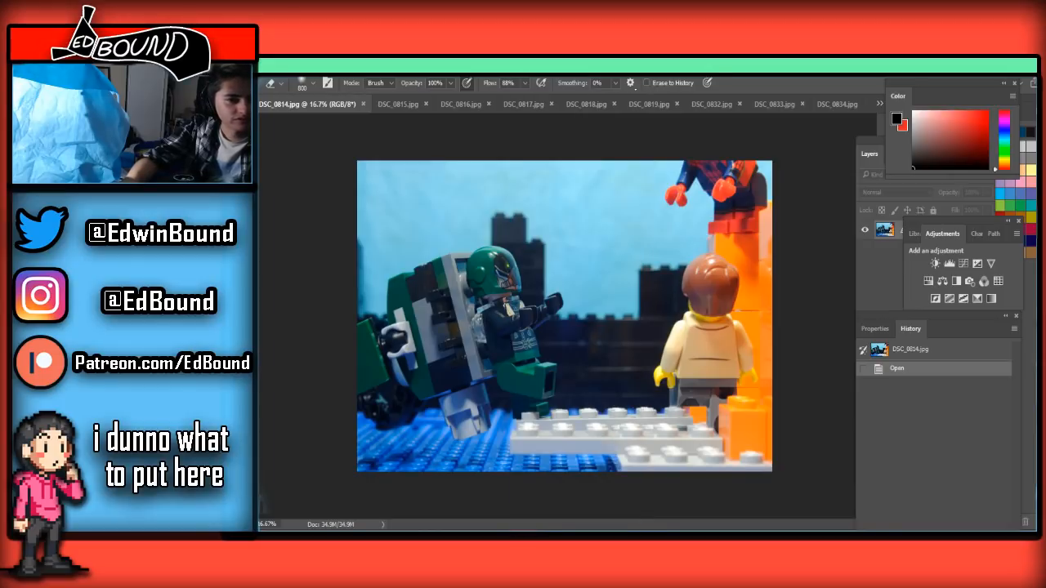
drag(268, 156, 257, 148)
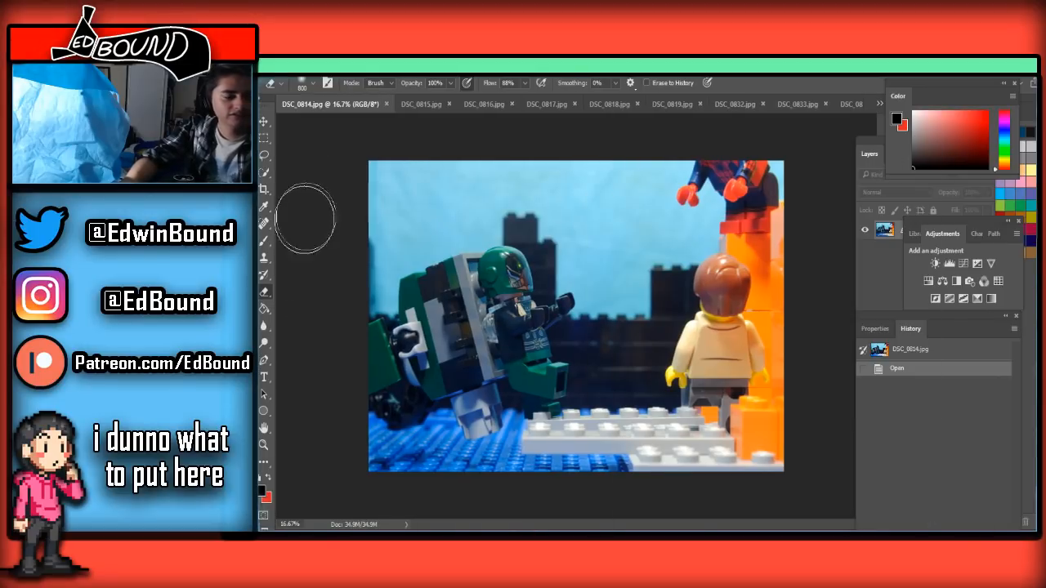
Copy the entire clean background frame DSC_0814.jpg with the Rectangular Marquee and paste it into DSC_0815.jpg
drag(362, 155, 940, 515)
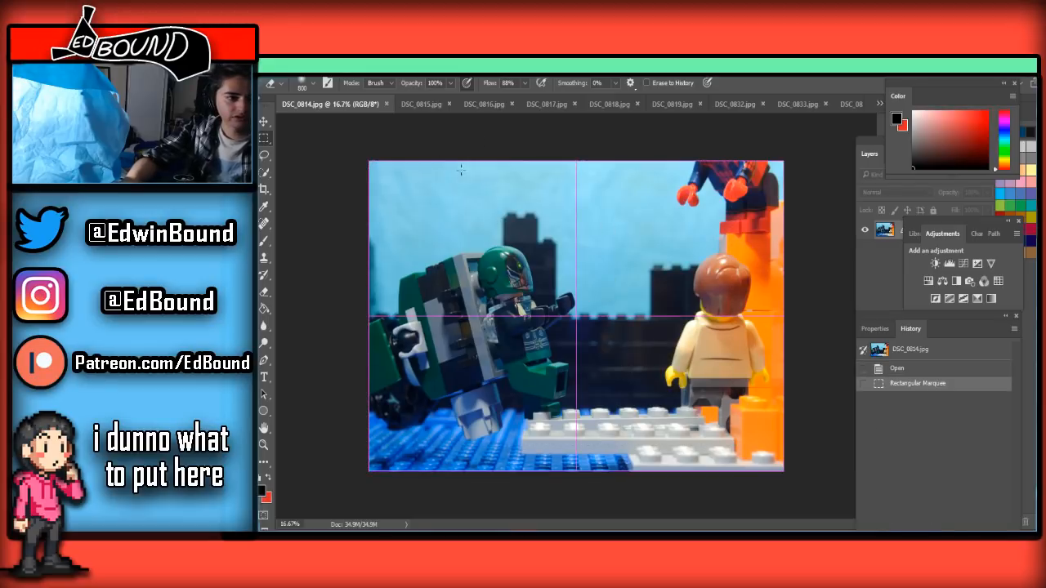
click(417, 104)
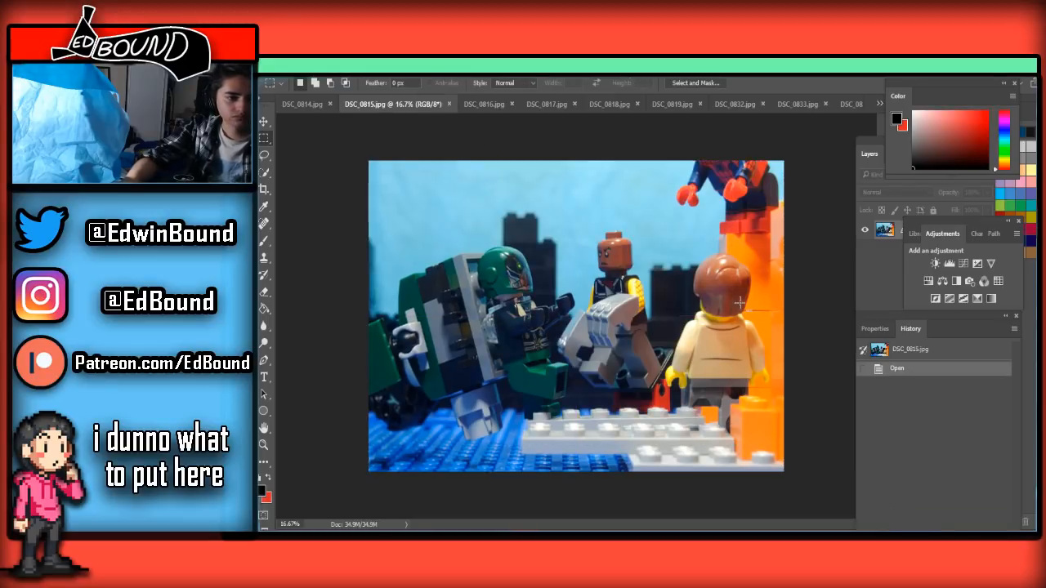
key(ctrl+v)
Move the Adjustments panel off the Layers panel, unlock the background layer and place it above the pasted frame
drag(996, 220, 994, 365)
click(973, 250)
drag(971, 242, 948, 228)
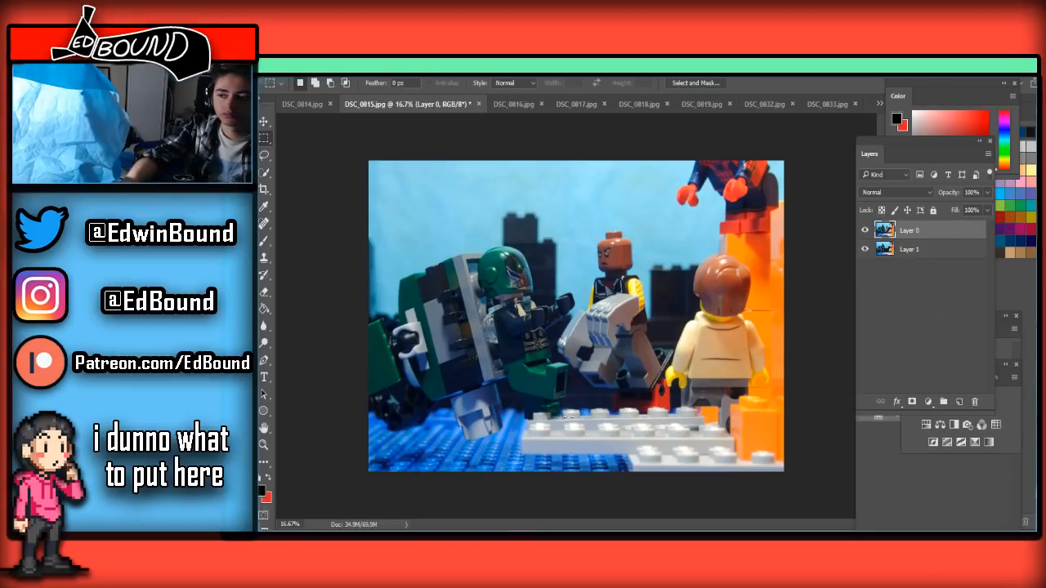
Erase the red support brick below the flying figure on Layer 0, using the Eraser at 250 px
scroll(570, 417, up, 1)
scroll(727, 396, up, 1)
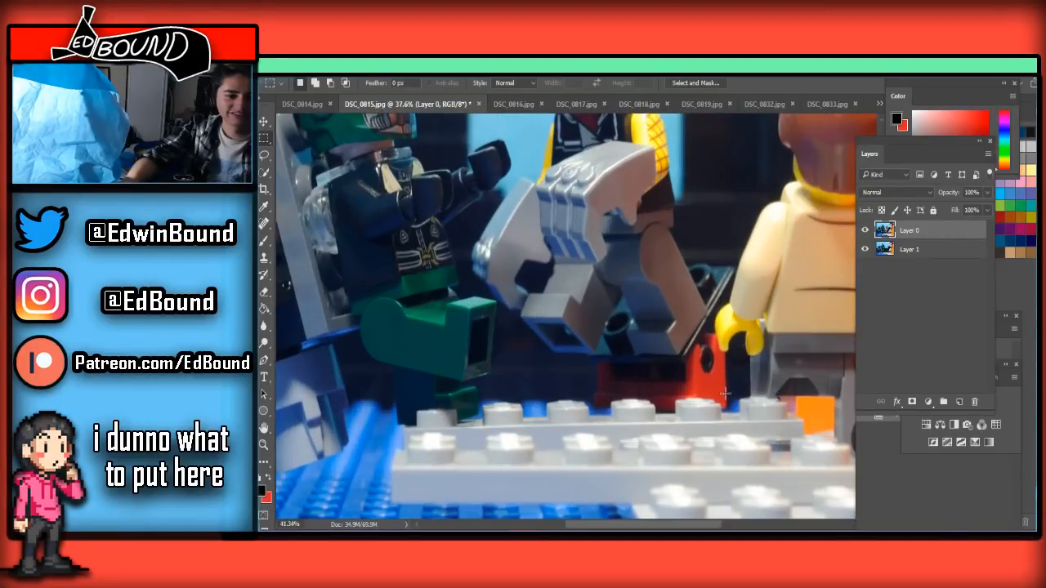
scroll(726, 395, up, 1)
scroll(723, 386, up, 1)
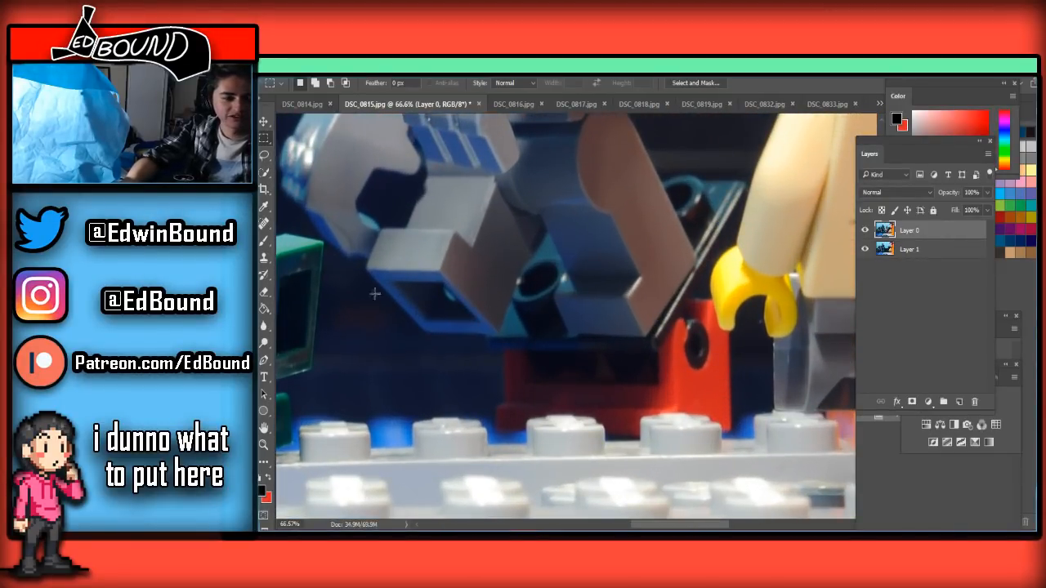
click(265, 291)
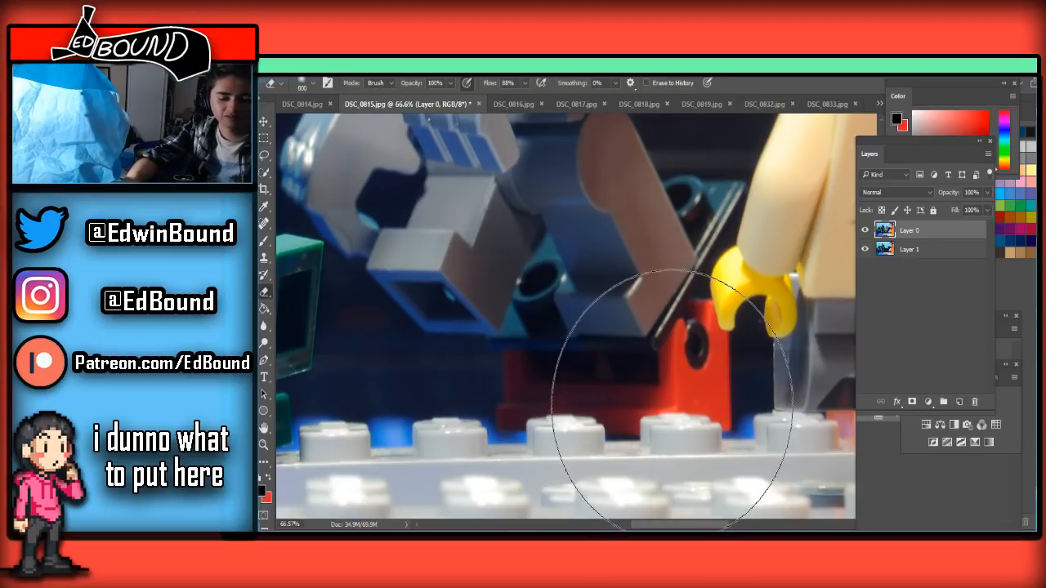
key(bracketleft)
key(bracketleft)
key(bracketleft)
key(bracketleft)
key(bracketleft)
key(bracketleft)
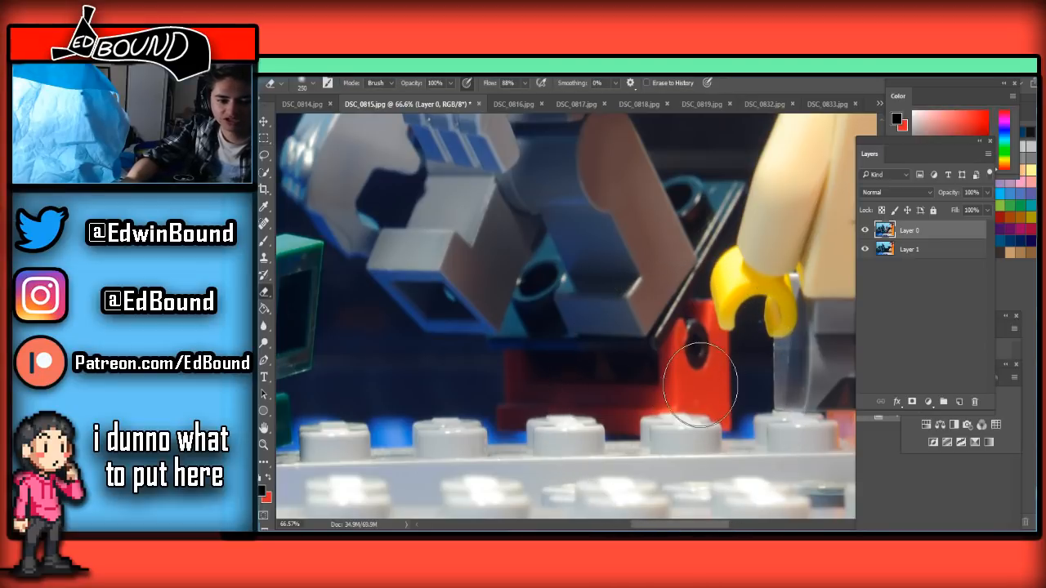
mouse_move(673, 420)
mouse_down()
mouse_move(733, 404)
mouse_move(662, 434)
mouse_move(593, 439)
mouse_move(575, 434)
mouse_move(636, 417)
mouse_move(545, 432)
mouse_move(590, 419)
mouse_move(435, 420)
mouse_move(549, 395)
mouse_move(516, 373)
mouse_up()
Reduce the Eraser to 100 px and erase the rest of the red brick near the yellow hand
key(bracketleft)
key(bracketleft)
key(bracketleft)
key(bracketleft)
key(bracketleft)
mouse_move(725, 361)
mouse_down()
mouse_move(630, 361)
mouse_move(735, 343)
mouse_move(627, 366)
mouse_move(697, 323)
mouse_up()
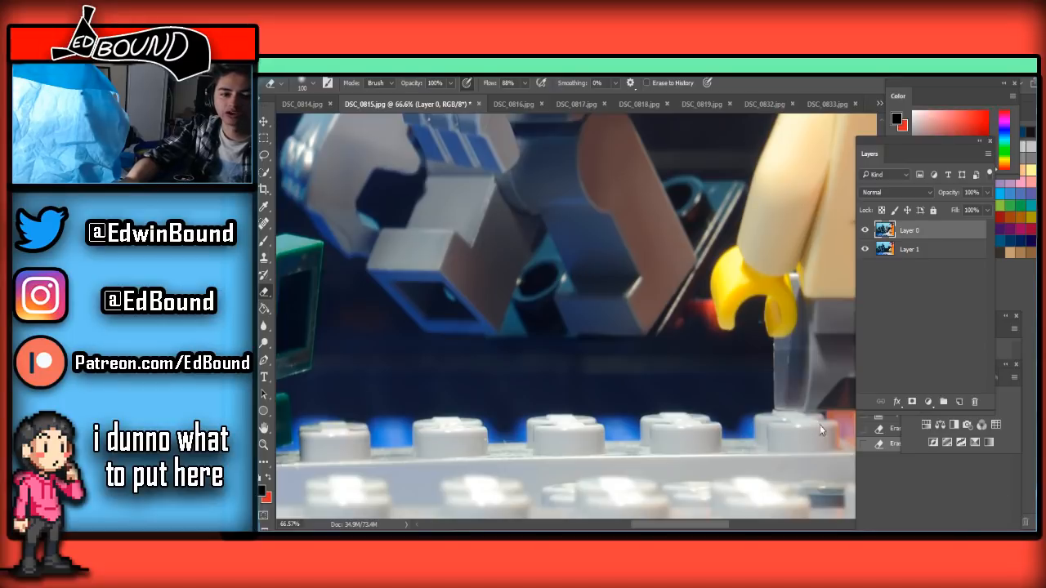
Try erasing the dark support plate around the flying figure's feet and undo the strokes
scroll(689, 355, up, 1)
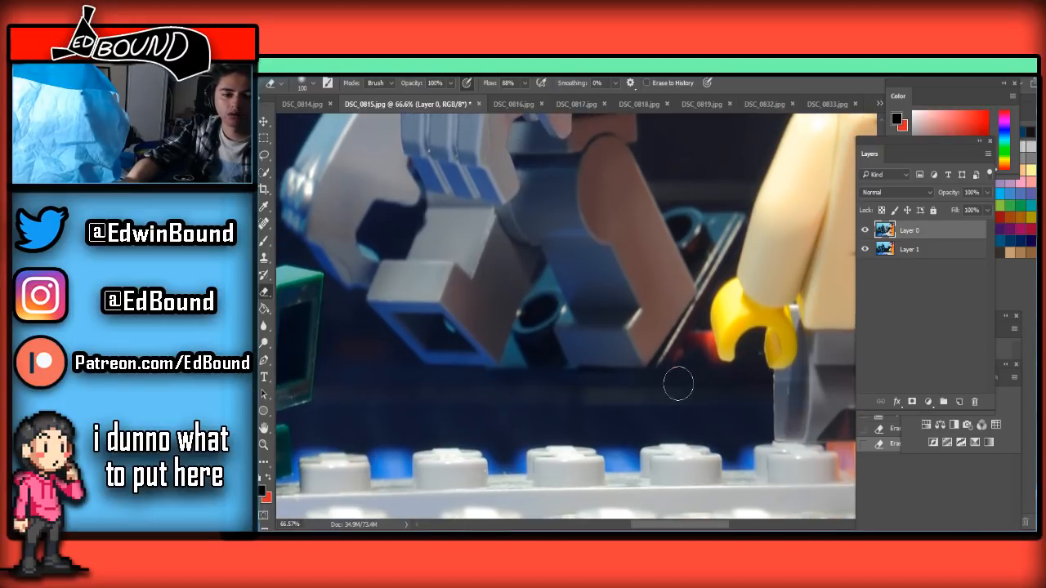
drag(673, 295, 644, 355)
key(ctrl+z)
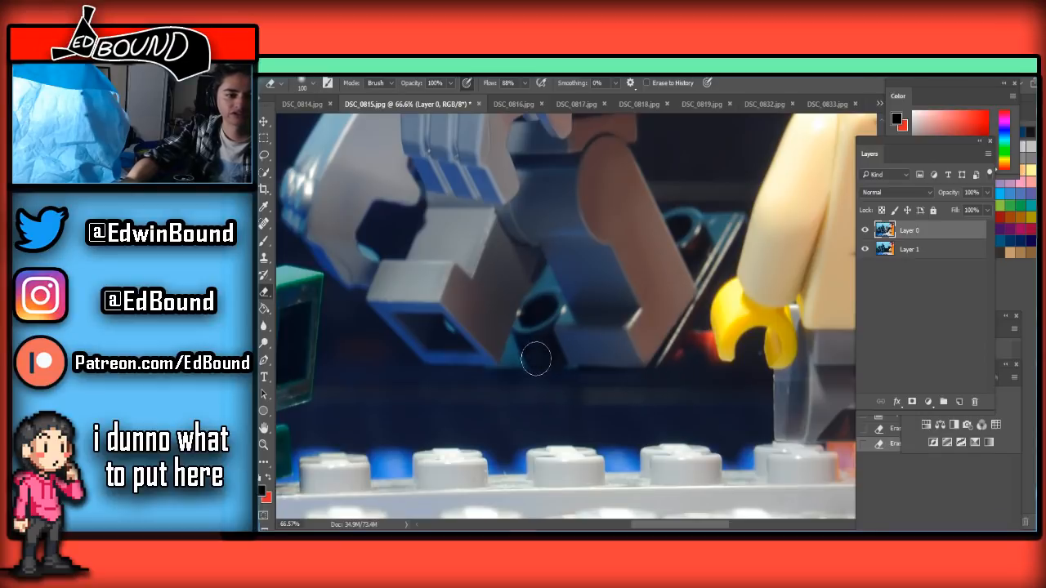
mouse_move(520, 359)
mouse_down()
mouse_move(512, 379)
mouse_move(523, 325)
mouse_move(525, 336)
mouse_up()
key(ctrl+z)
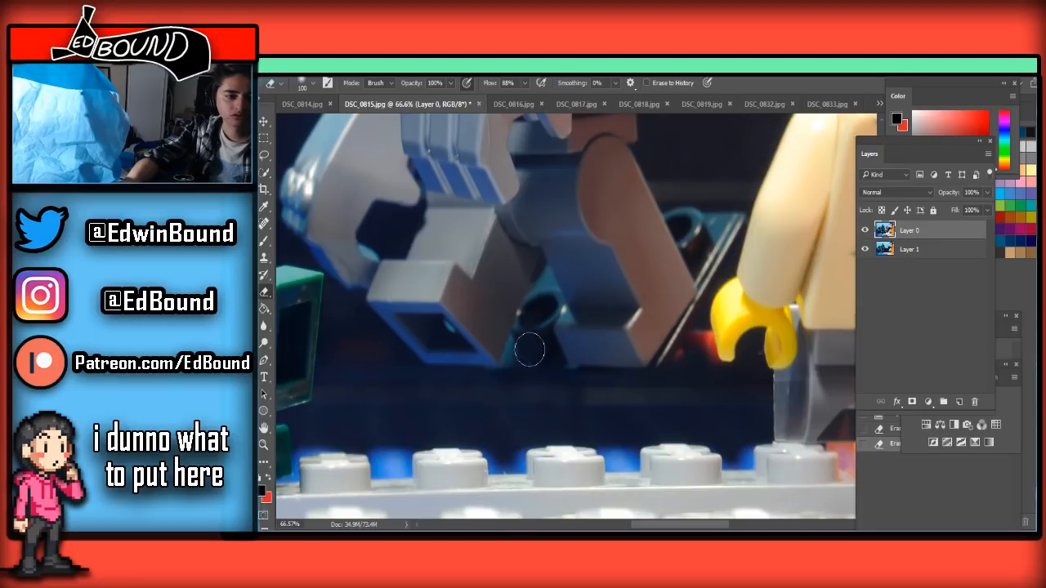
Erase the dark support plate and its tube between the flying figure's legs, reducing the Eraser size for the edges
drag(539, 305, 541, 292)
key(bracketleft)
key(bracketleft)
key(bracketleft)
key(bracketleft)
key(bracketleft)
key(bracketleft)
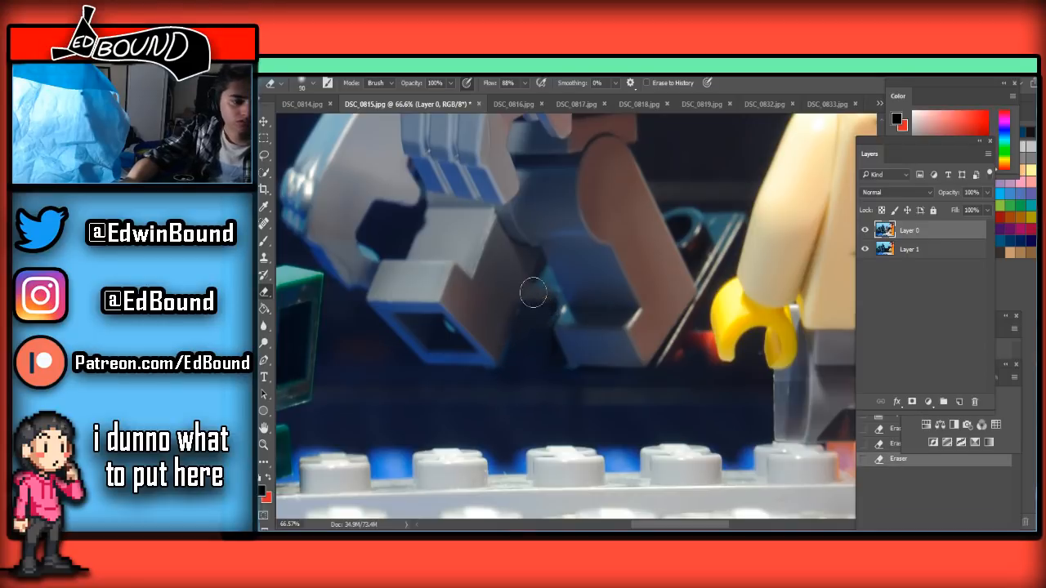
drag(556, 298, 551, 340)
Erase the plate's remains below the flying figure's feet and along the rear leg, adjusting the Eraser size
key(bracketright)
key(bracketright)
mouse_move(612, 381)
mouse_down()
mouse_move(692, 337)
mouse_move(690, 348)
mouse_move(695, 331)
mouse_move(680, 377)
mouse_move(703, 325)
mouse_move(713, 375)
mouse_move(674, 356)
mouse_move(649, 408)
mouse_up()
key(bracketleft)
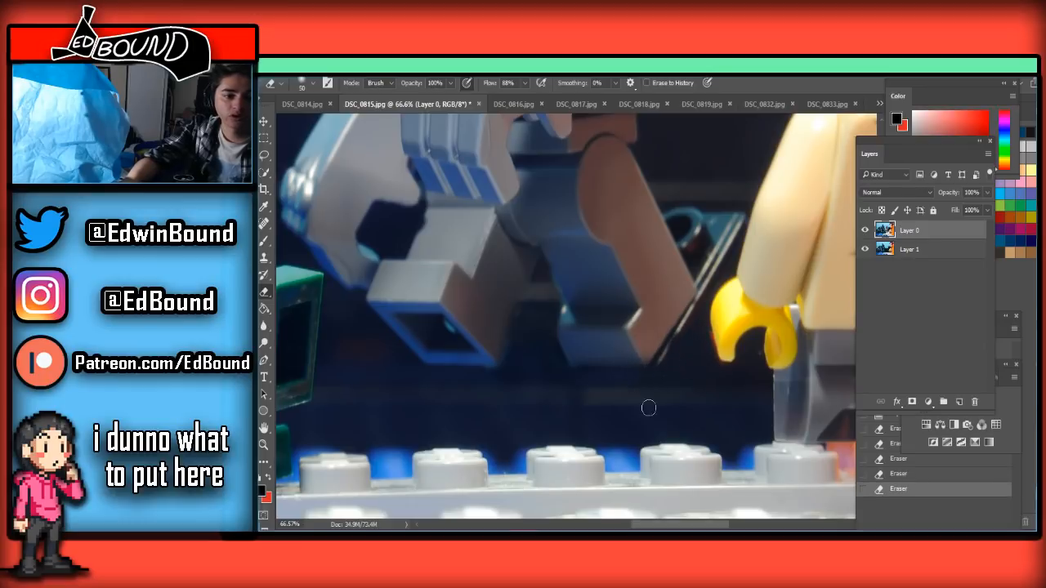
drag(675, 338, 728, 246)
Erase the last piece of plate between the figure's rear leg and the yellow hand with a small Eraser
scroll(709, 323, up, 2)
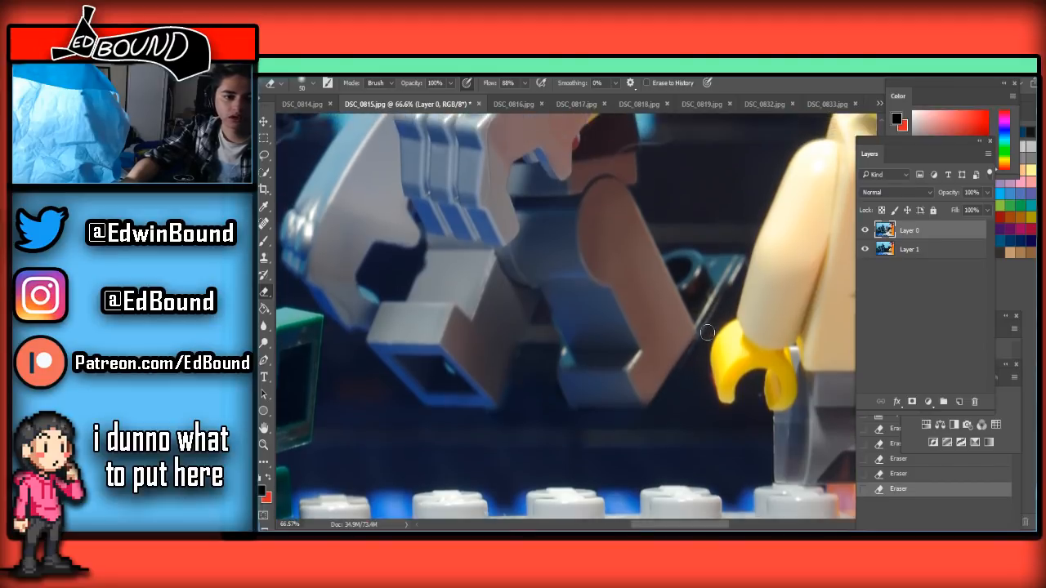
scroll(707, 329, up, 5)
key(bracketright)
key(bracketright)
key(bracketright)
key(bracketleft)
key(bracketleft)
key(bracketleft)
key(bracketleft)
key(bracketleft)
mouse_move(689, 360)
mouse_down()
mouse_move(692, 373)
mouse_move(693, 354)
mouse_move(729, 369)
mouse_move(738, 353)
mouse_move(706, 417)
mouse_move(674, 342)
mouse_move(704, 392)
mouse_up()
scroll(712, 345, down, 3)
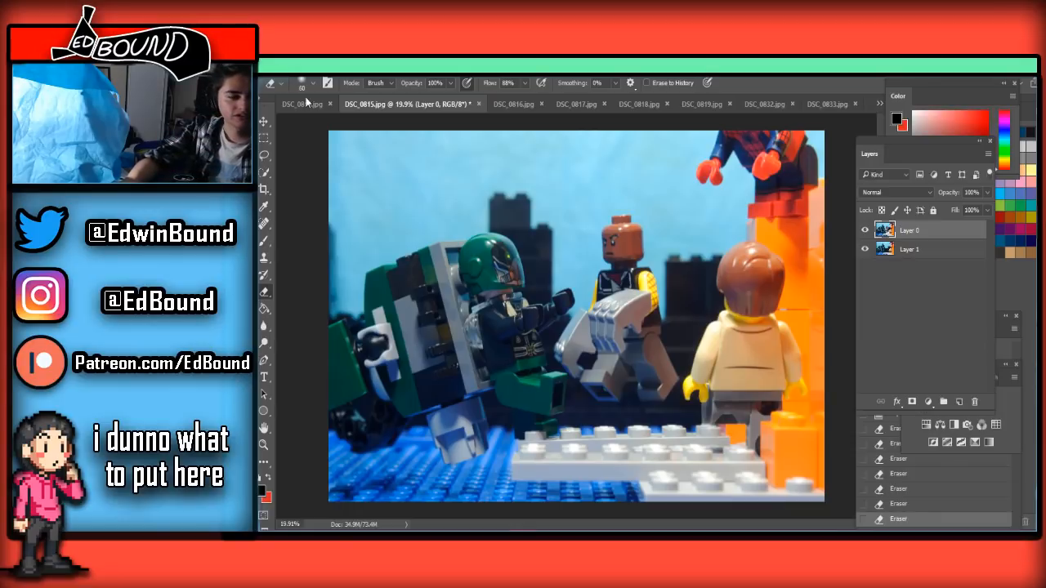
Save the edited frame as a JPEG named DSC_0815 in the Frames folder and confirm the save dialogs
key(ctrl+shift+s)
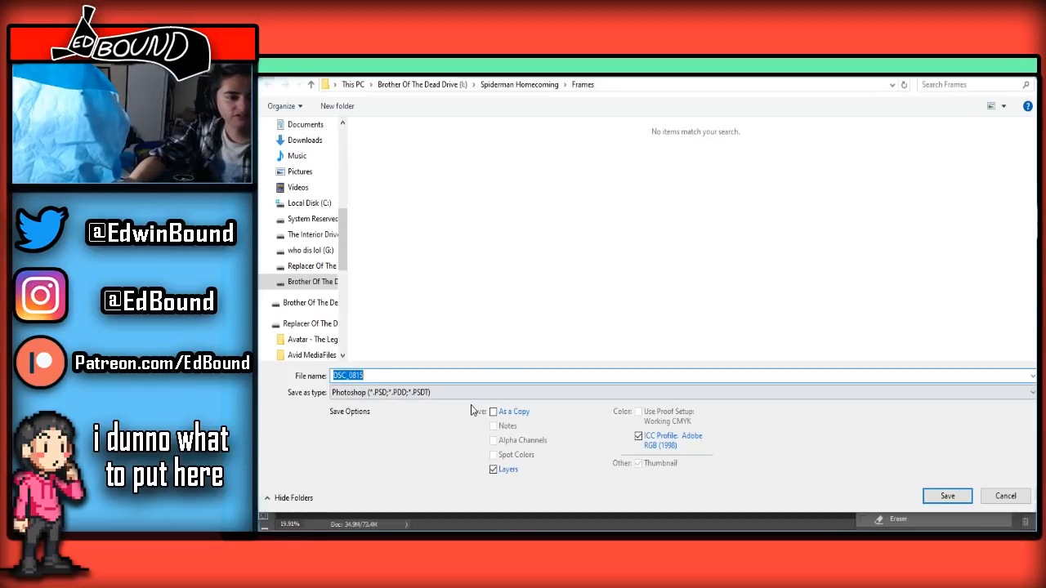
click(478, 392)
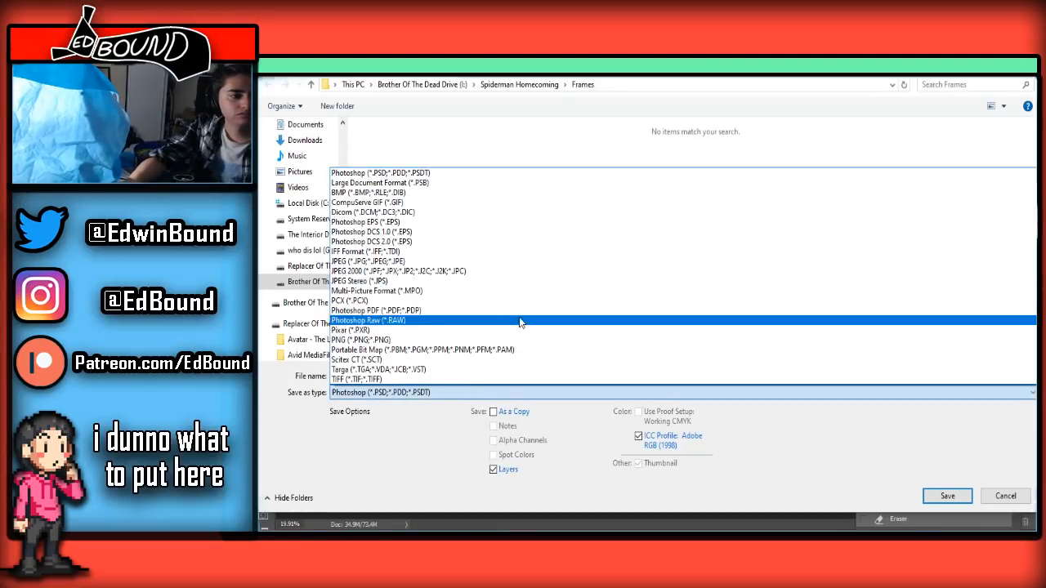
click(398, 261)
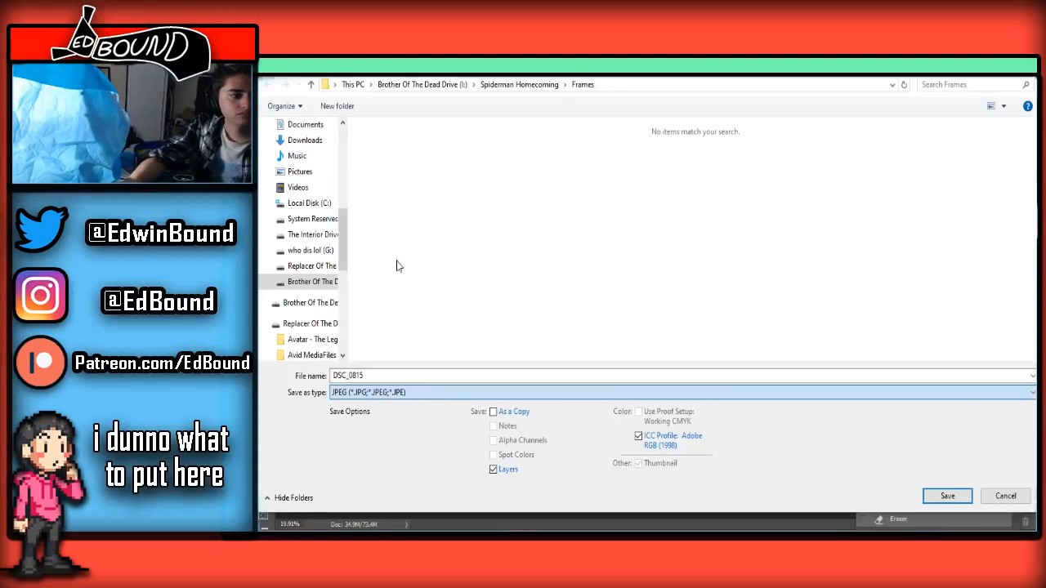
click(949, 498)
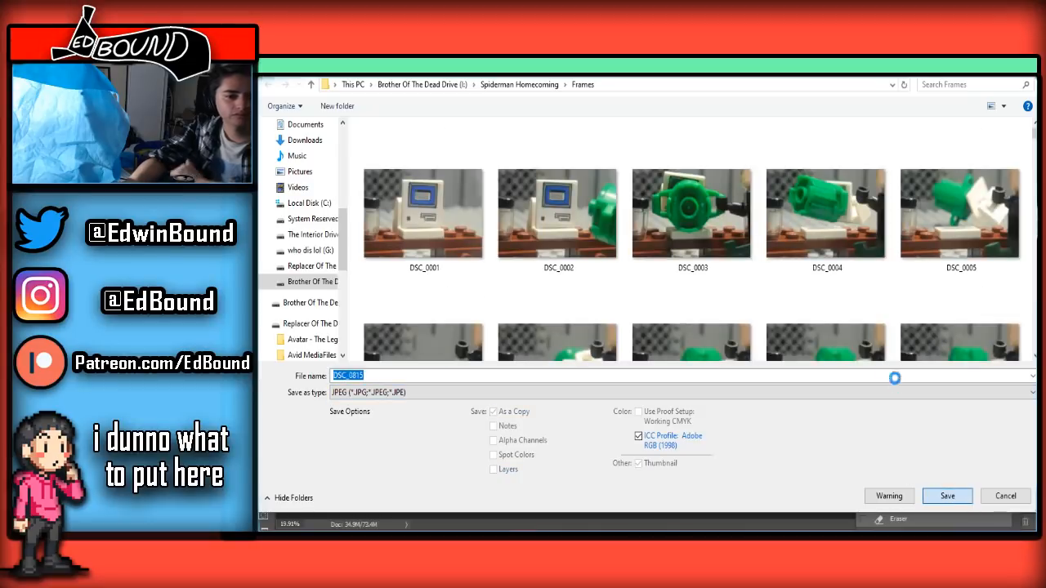
click(675, 297)
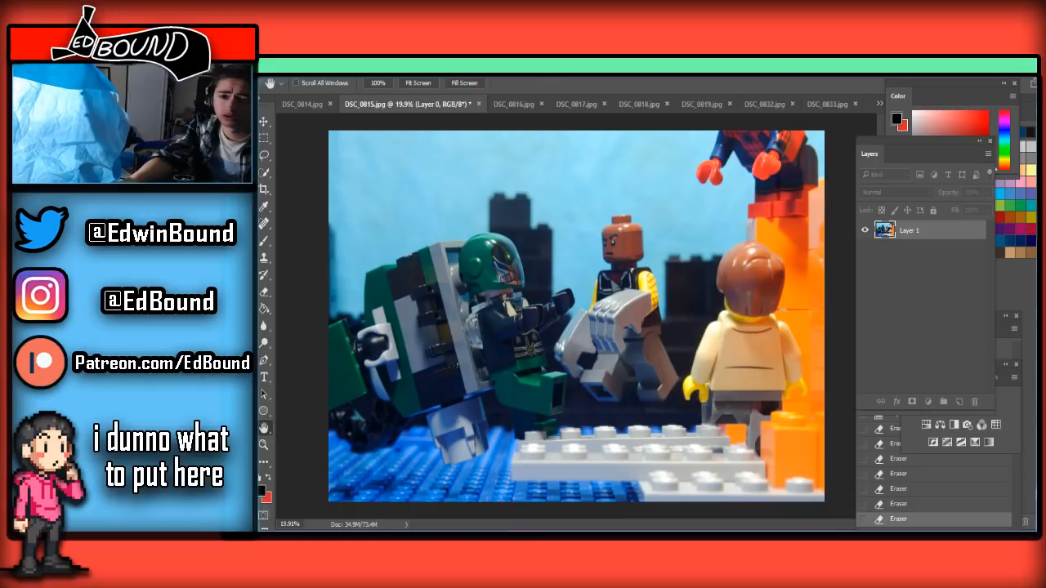
click(991, 257)
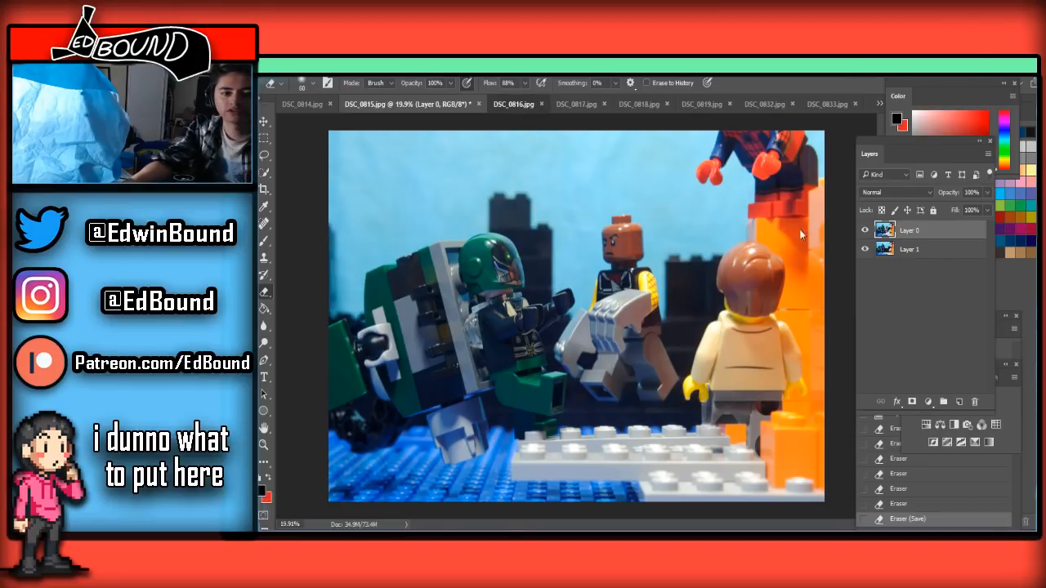
Paste the clean frame into DSC_0816.jpg, unlock its background layer and place it above the pasted layer
key(ctrl+Tab)
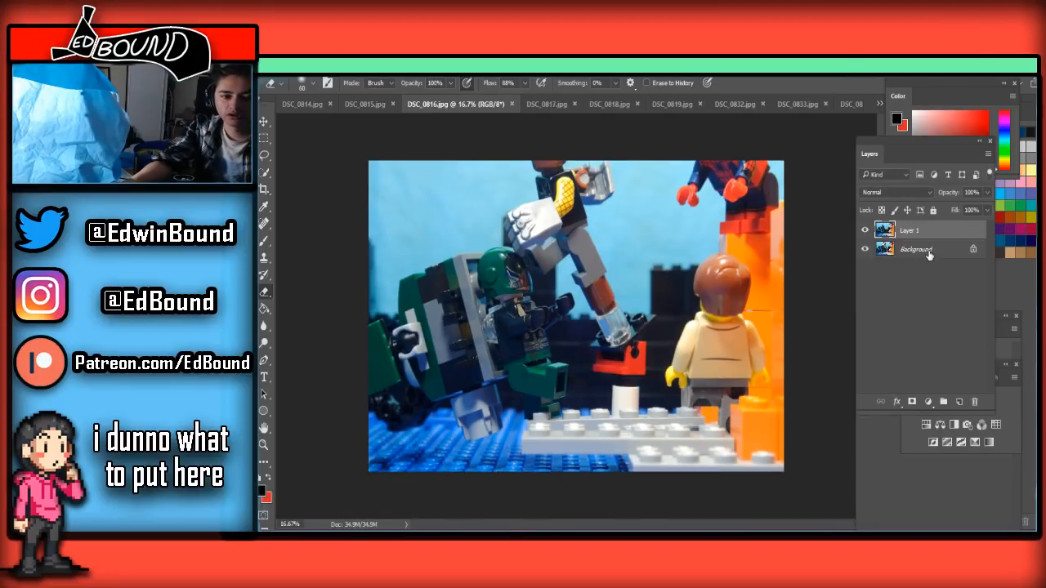
click(973, 250)
drag(971, 237, 962, 264)
click(950, 234)
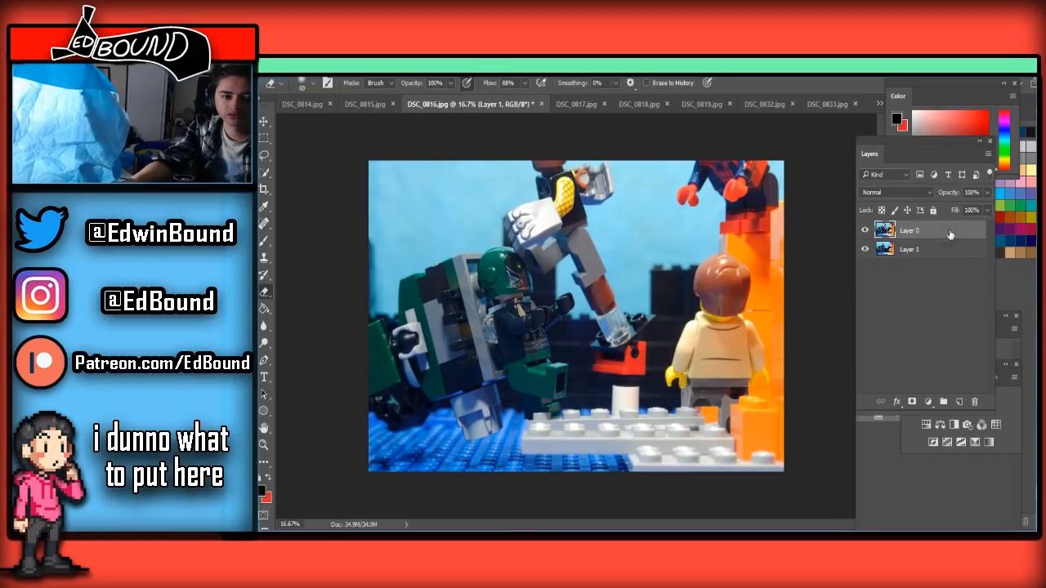
Erase the white post and most of the red support brick in DSC_0816.jpg with the Eraser at 200 px
scroll(664, 349, up, 3)
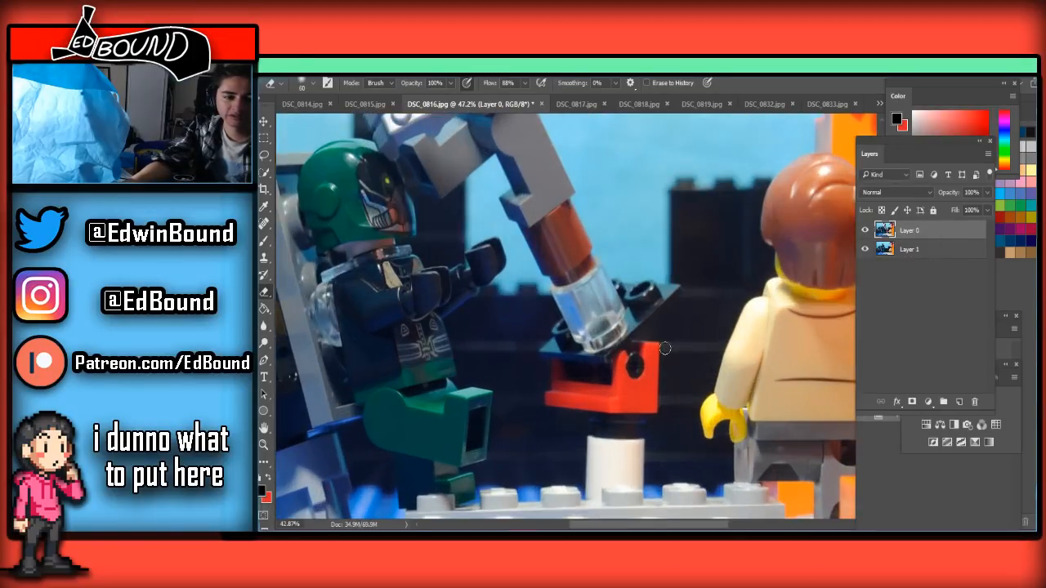
scroll(664, 349, down, 1)
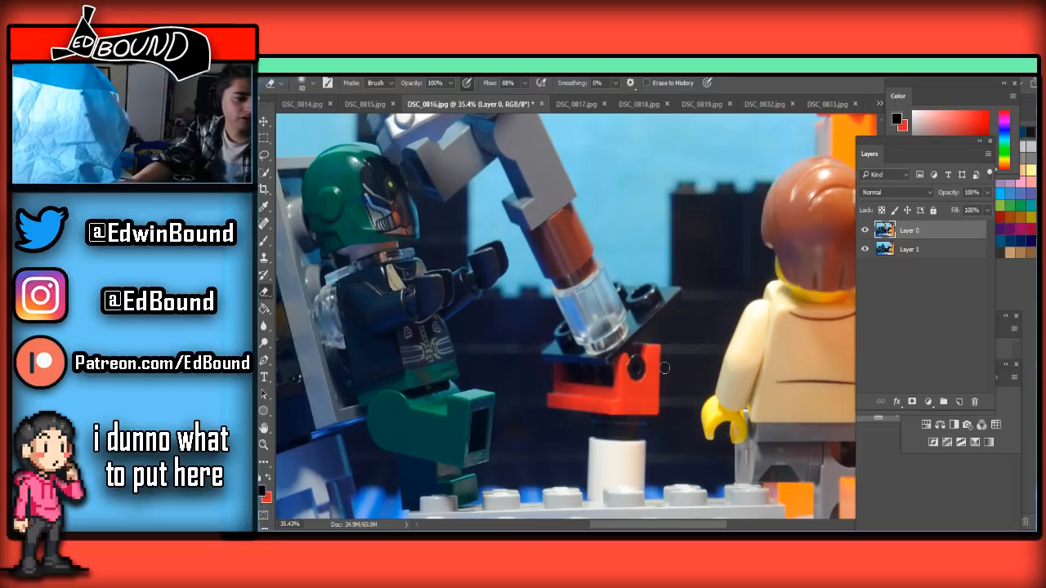
key(bracketright)
mouse_move(658, 317)
mouse_down()
mouse_move(644, 340)
mouse_move(647, 352)
mouse_move(647, 326)
mouse_move(662, 334)
mouse_move(646, 341)
mouse_move(638, 422)
mouse_up()
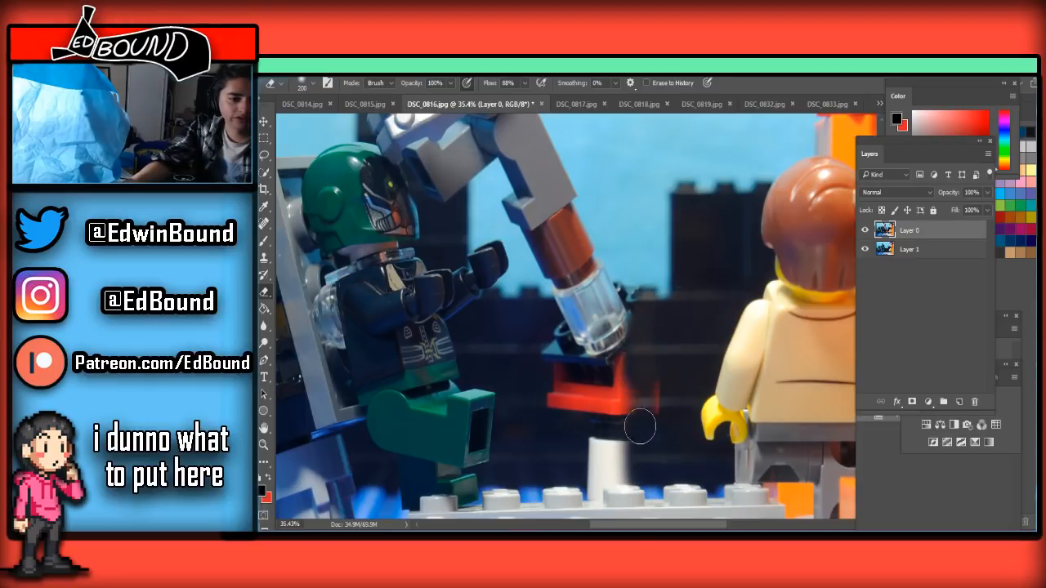
scroll(654, 374, down, 2)
mouse_move(646, 360)
mouse_down()
mouse_move(609, 372)
mouse_move(588, 440)
mouse_move(645, 264)
mouse_move(630, 340)
mouse_move(595, 299)
mouse_up()
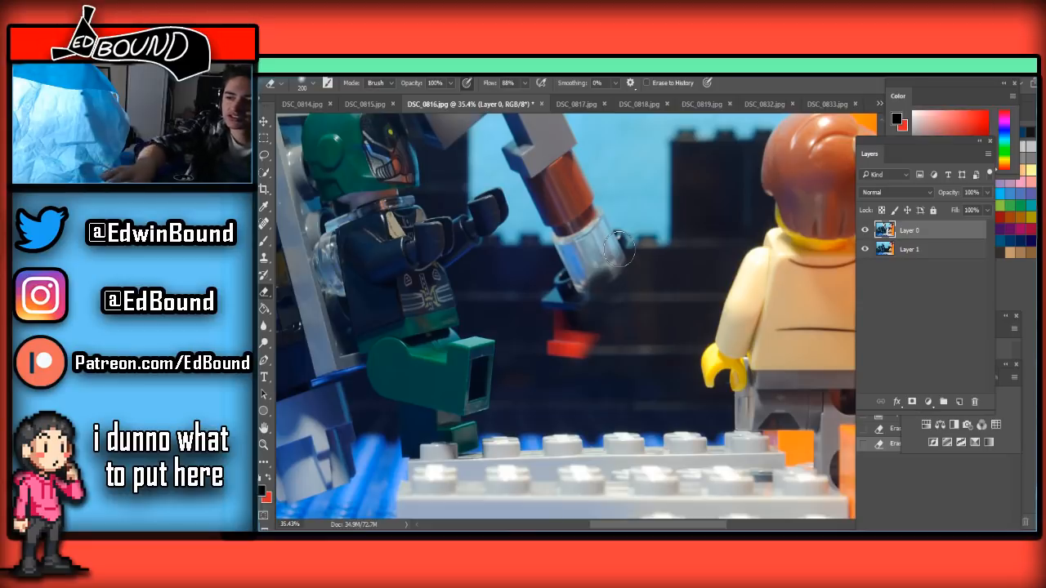
Erase the remaining tubes, black plate and red brick below the grey figure's foot in DSC_0816.jpg, using a smaller Eraser along the foot
scroll(619, 273, up, 2)
mouse_move(619, 302)
mouse_down()
mouse_move(611, 374)
mouse_move(553, 417)
mouse_move(542, 453)
mouse_move(551, 402)
mouse_move(615, 276)
mouse_move(597, 267)
mouse_move(562, 294)
mouse_move(600, 233)
mouse_move(538, 303)
mouse_move(583, 214)
mouse_move(543, 266)
mouse_up()
key(bracketleft)
key(bracketleft)
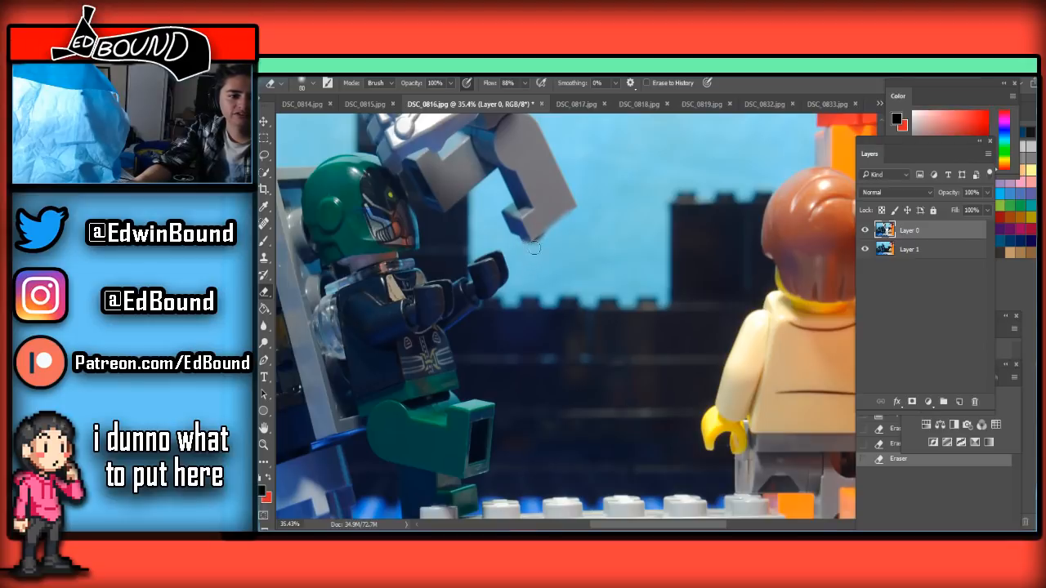
drag(567, 255, 573, 250)
scroll(672, 223, down, 7)
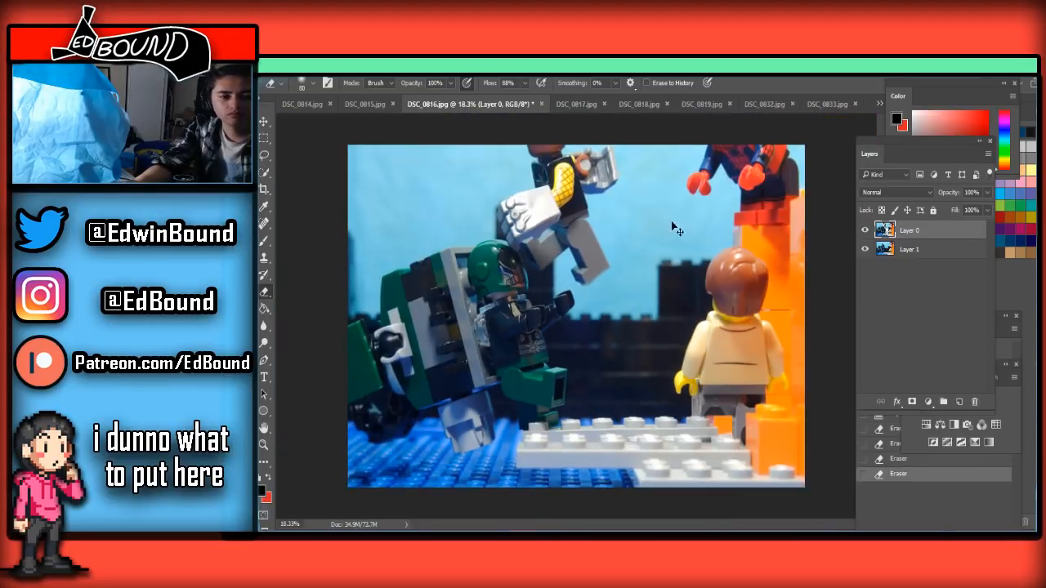
Save the edited frame as a JPEG named DSC_0816 in the Frames folder, replacing the existing file and accepting the JPEG options
key(ctrl+shift+s)
click(378, 393)
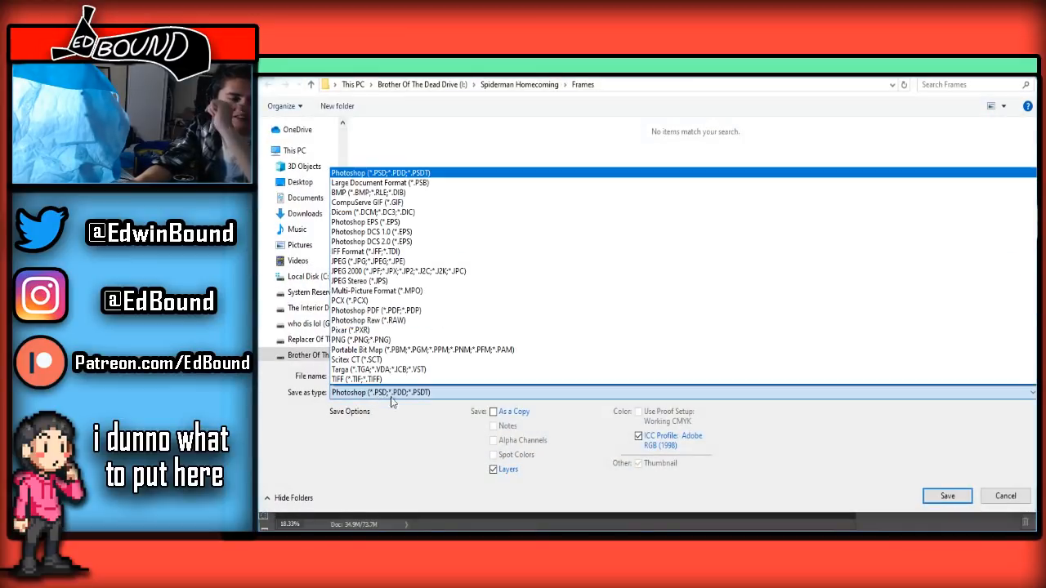
click(378, 261)
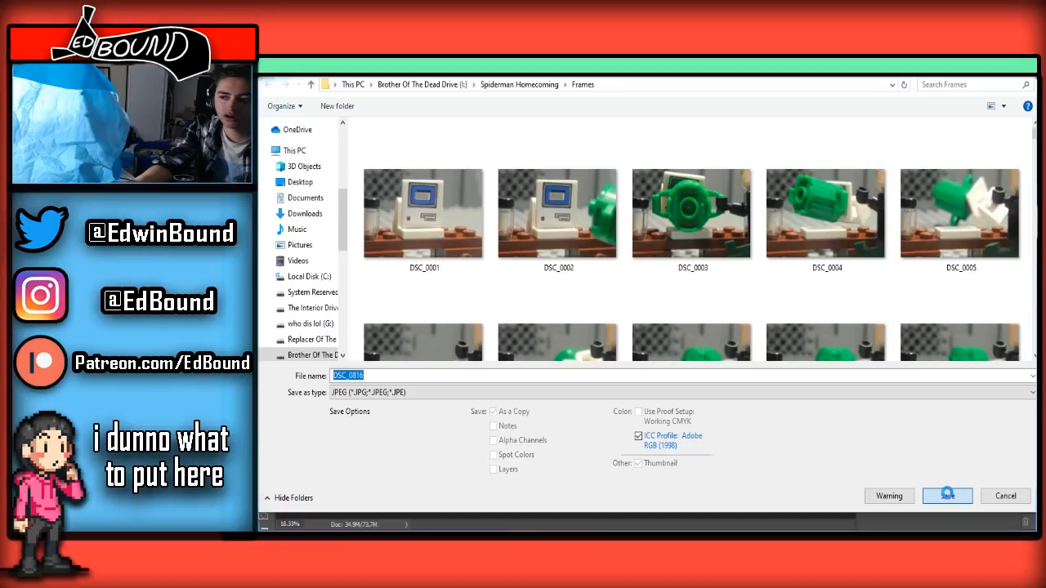
click(947, 496)
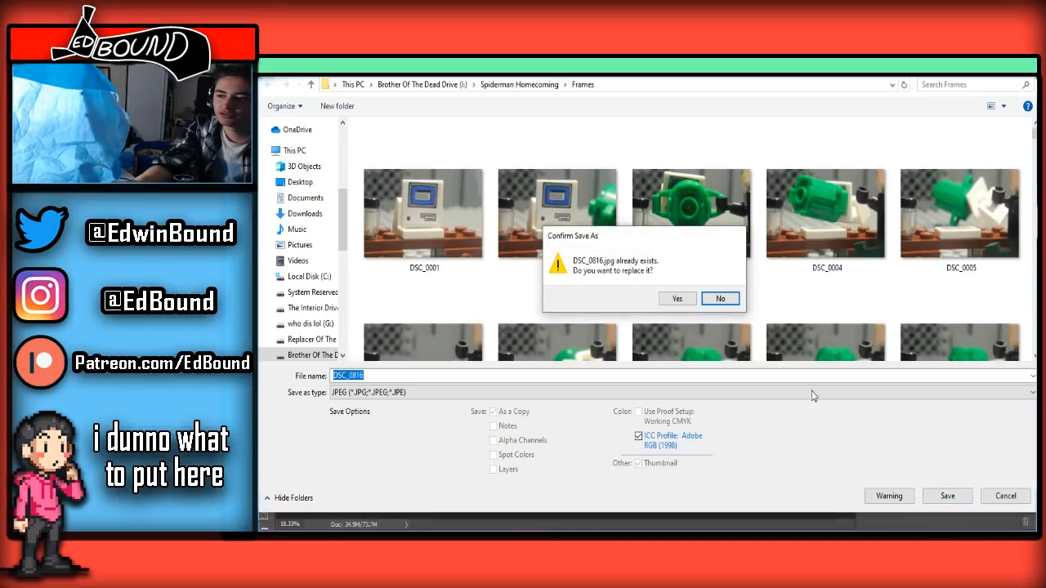
click(675, 298)
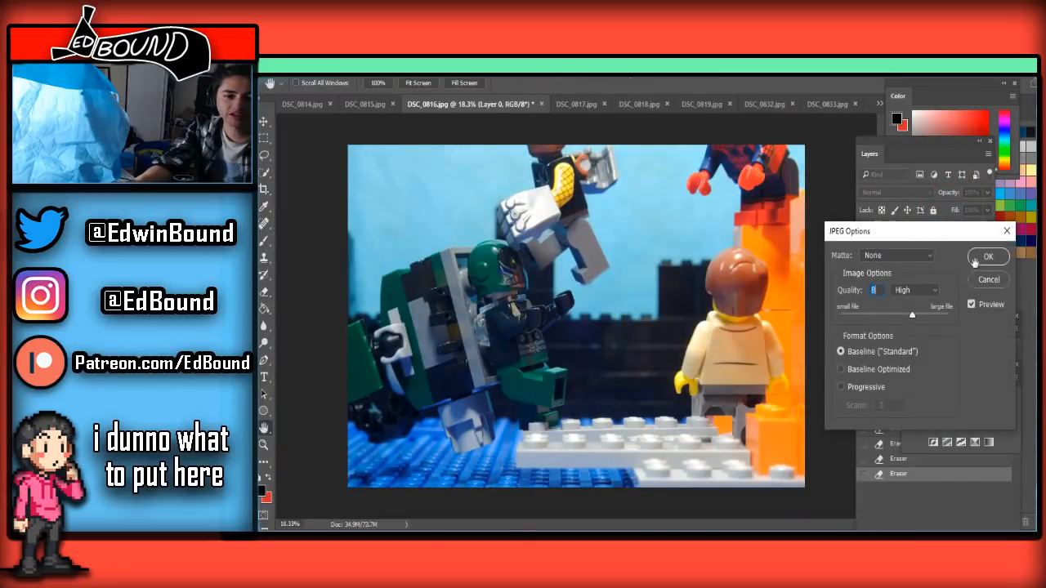
key(Return)
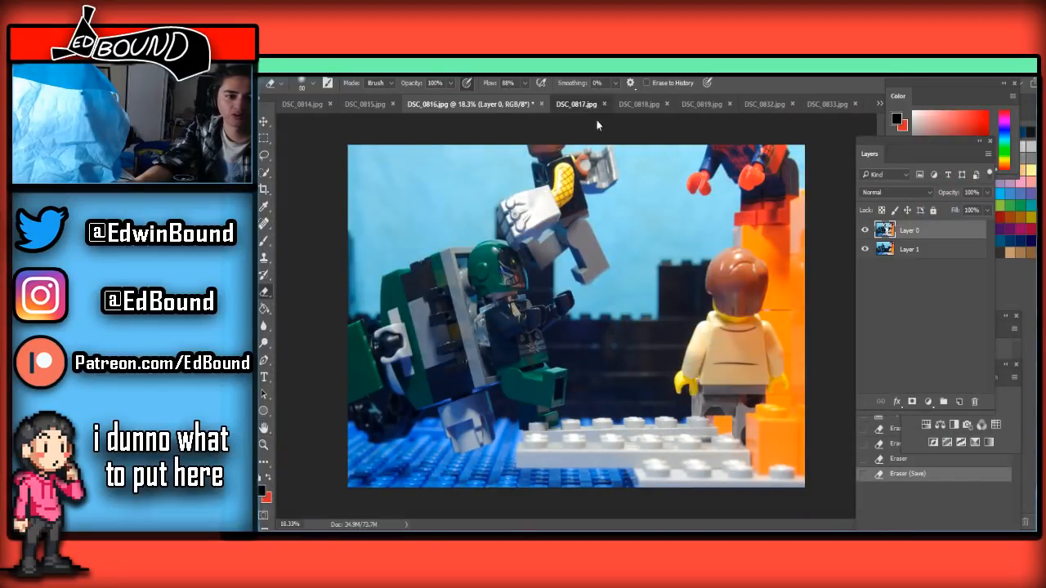
Paste the clean frame into DSC_0817.jpg, unlock its background layer and place it above the pasted layer
key(ctrl+Tab)
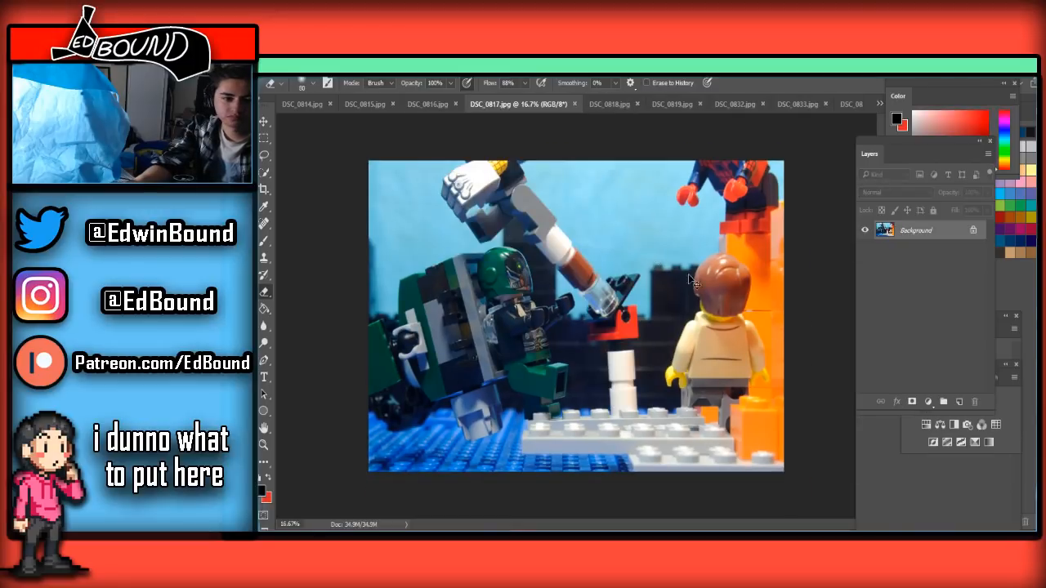
key(ctrl+v)
click(974, 248)
drag(973, 249, 944, 229)
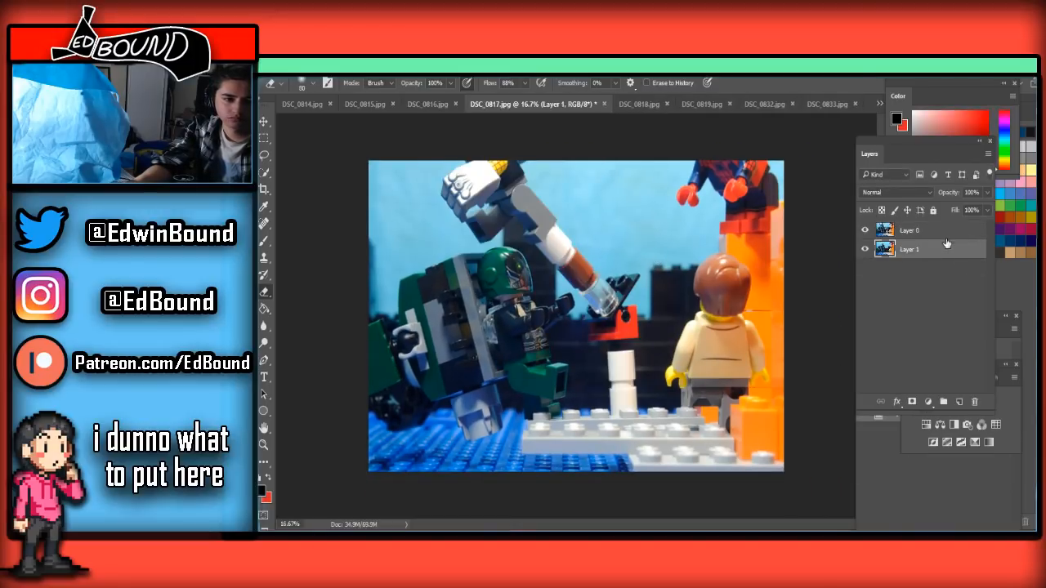
Erase the white post, red brick and most of the angled support tube in DSC_0817.jpg with a large Eraser
scroll(591, 335, up, 3)
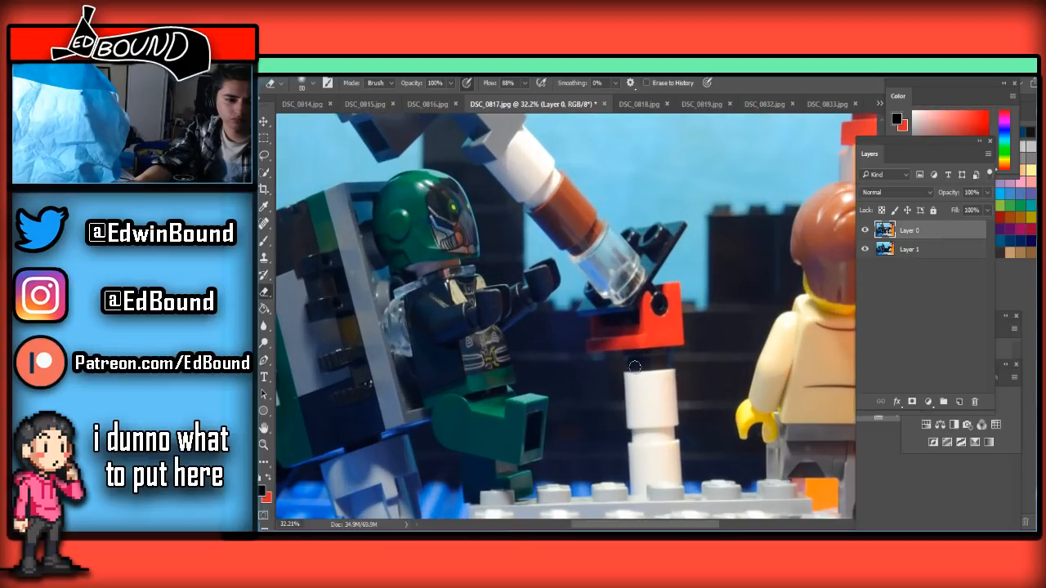
scroll(666, 397, down, 2)
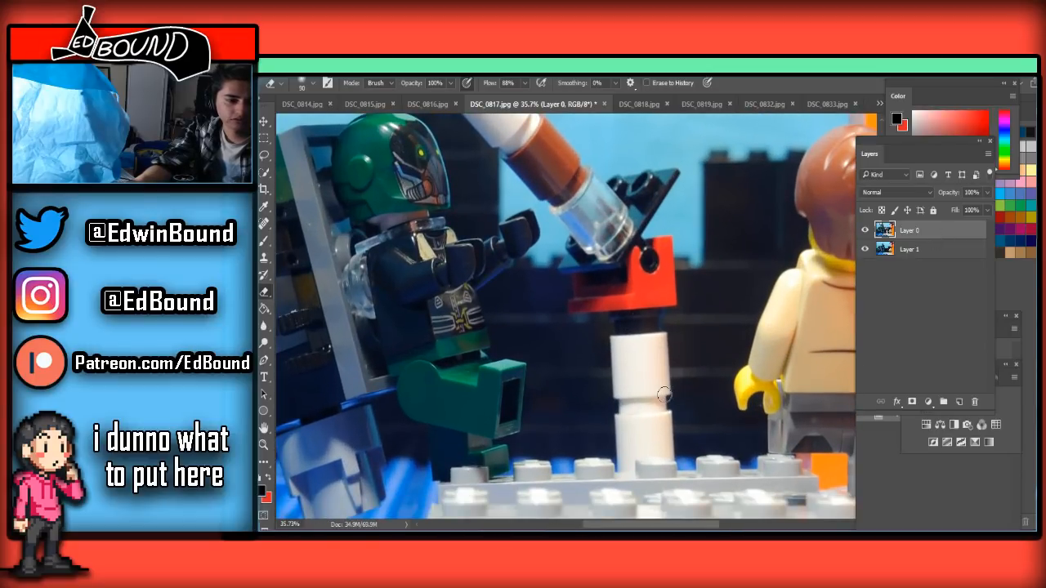
key(bracketright)
key(bracketright)
mouse_move(661, 397)
mouse_down()
mouse_move(625, 401)
mouse_move(631, 437)
mouse_move(632, 398)
mouse_move(620, 440)
mouse_move(626, 372)
mouse_move(610, 468)
mouse_move(682, 309)
mouse_move(656, 340)
mouse_move(637, 402)
mouse_move(650, 329)
mouse_move(693, 258)
mouse_move(672, 287)
mouse_move(651, 232)
mouse_move(624, 268)
mouse_move(621, 255)
mouse_move(587, 289)
mouse_move(586, 263)
mouse_move(576, 272)
mouse_move(583, 244)
mouse_move(557, 285)
mouse_move(573, 290)
mouse_move(626, 217)
mouse_move(648, 214)
mouse_move(628, 231)
mouse_move(664, 183)
mouse_move(693, 176)
mouse_move(655, 179)
mouse_move(611, 228)
mouse_up()
scroll(610, 262, up, 3)
mouse_move(610, 299)
mouse_down()
mouse_move(582, 257)
mouse_move(563, 325)
mouse_move(550, 269)
mouse_move(549, 286)
mouse_move(523, 242)
mouse_move(576, 264)
mouse_move(566, 247)
mouse_move(548, 285)
mouse_move(553, 238)
mouse_move(519, 264)
mouse_up()
scroll(564, 274, up, 2)
Erase the white tube remnant around the grey foot in DSC_0817.jpg with a small Eraser and touch up the edge by erasing to history
key(bracketleft)
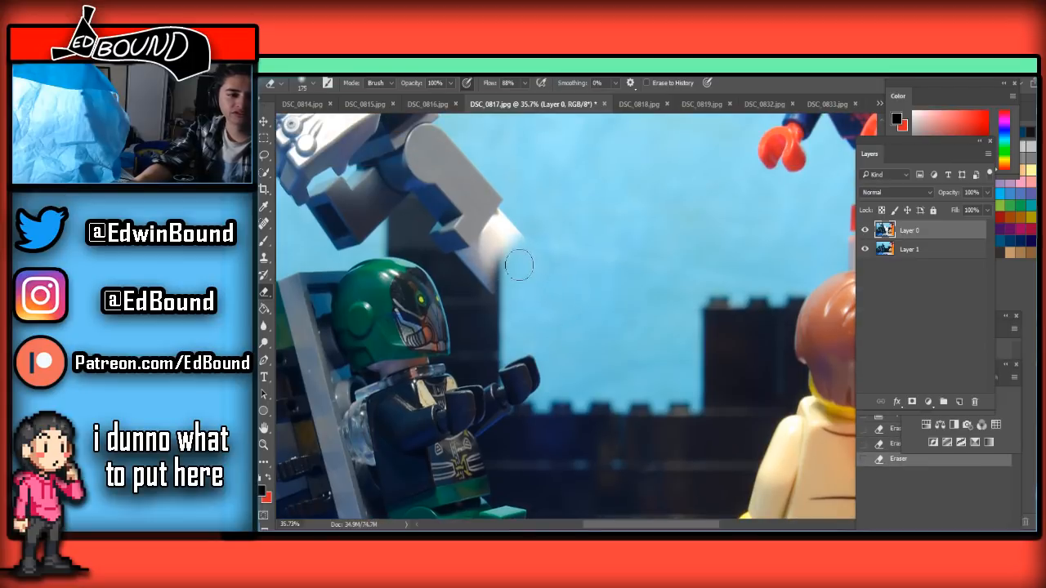
key(bracketleft)
key(bracketleft)
key(bracketleft)
key(bracketleft)
key(bracketleft)
mouse_move(533, 229)
mouse_down()
mouse_move(500, 268)
mouse_move(511, 237)
mouse_move(528, 221)
mouse_move(493, 298)
mouse_move(495, 262)
mouse_move(483, 280)
mouse_move(501, 255)
mouse_move(469, 273)
mouse_move(489, 264)
mouse_move(457, 261)
mouse_move(480, 253)
mouse_move(471, 258)
mouse_move(511, 211)
mouse_move(495, 261)
mouse_move(491, 232)
mouse_move(501, 207)
mouse_up()
key(bracketright)
key(bracketright)
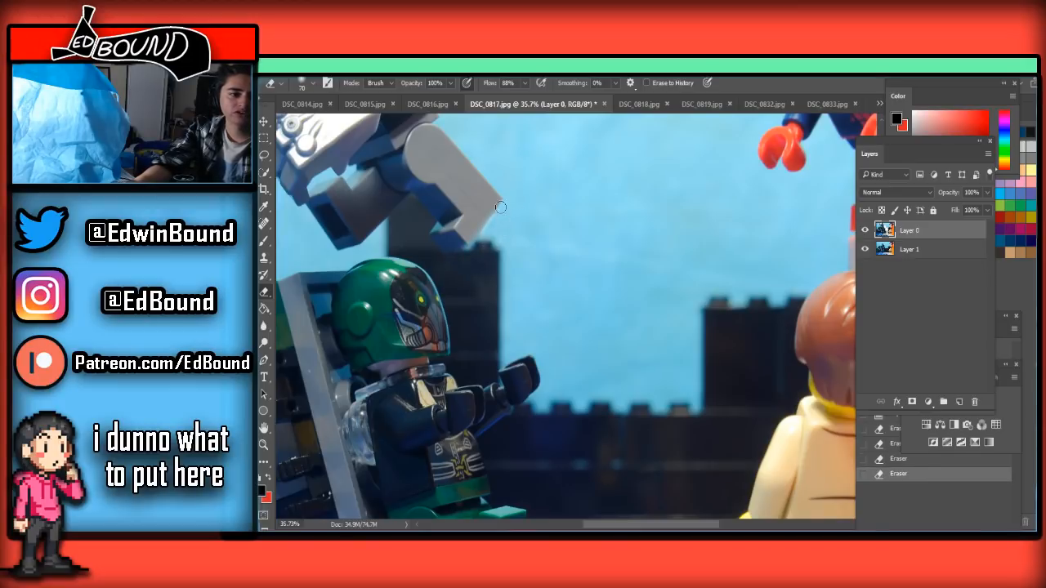
click(506, 208)
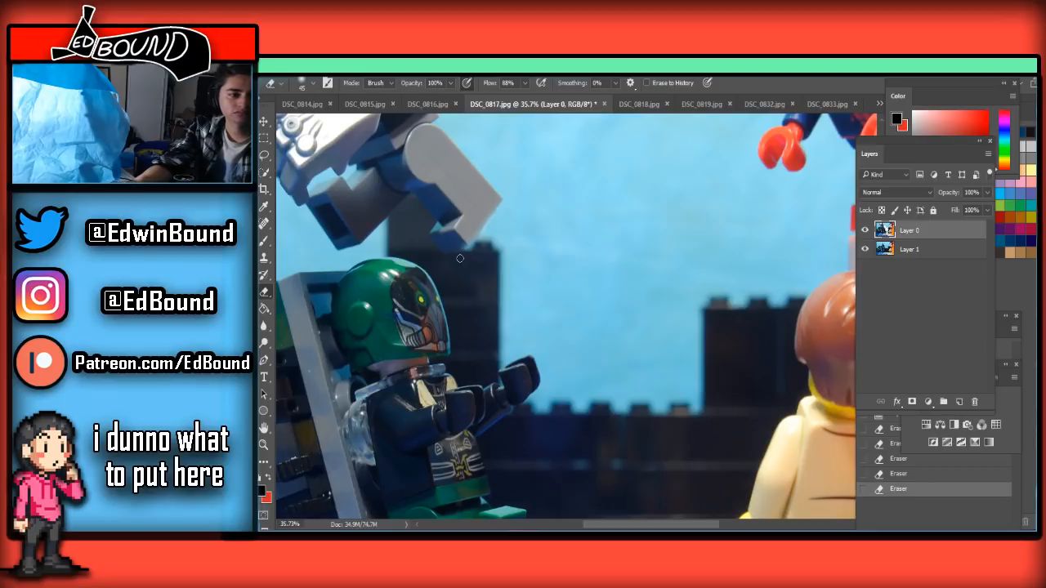
click(456, 252)
drag(468, 237, 535, 173)
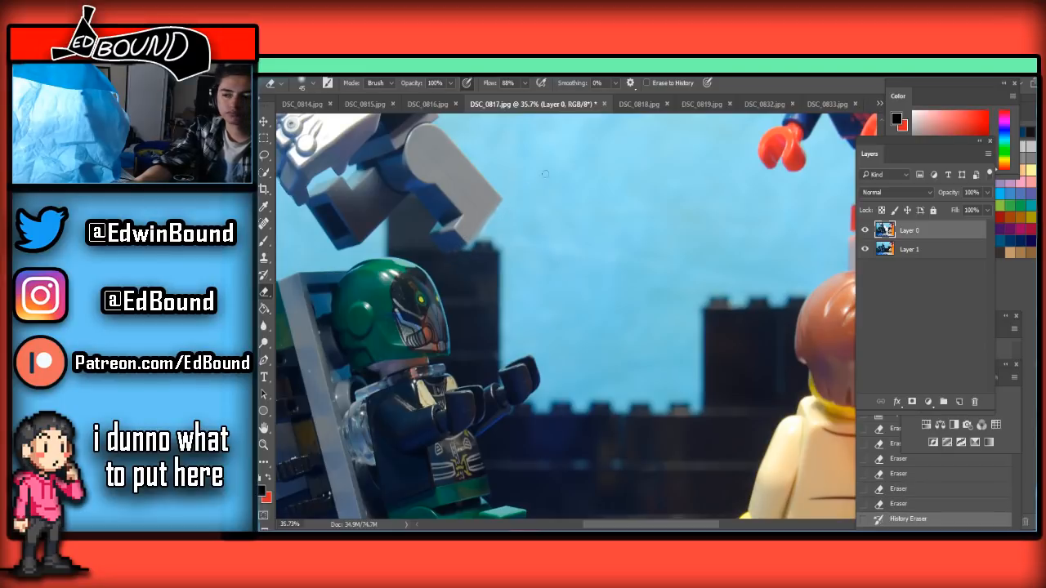
Save the edited frame as a JPEG named DSC_0817 in the Frames folder, replacing the existing file and accepting the JPEG options
key(ctrl+shift+s)
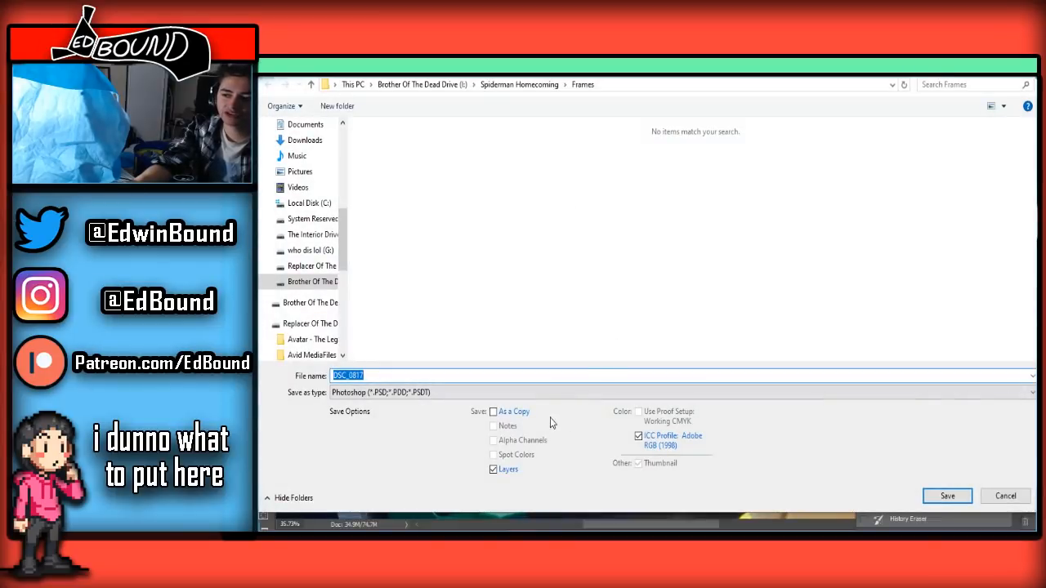
click(457, 393)
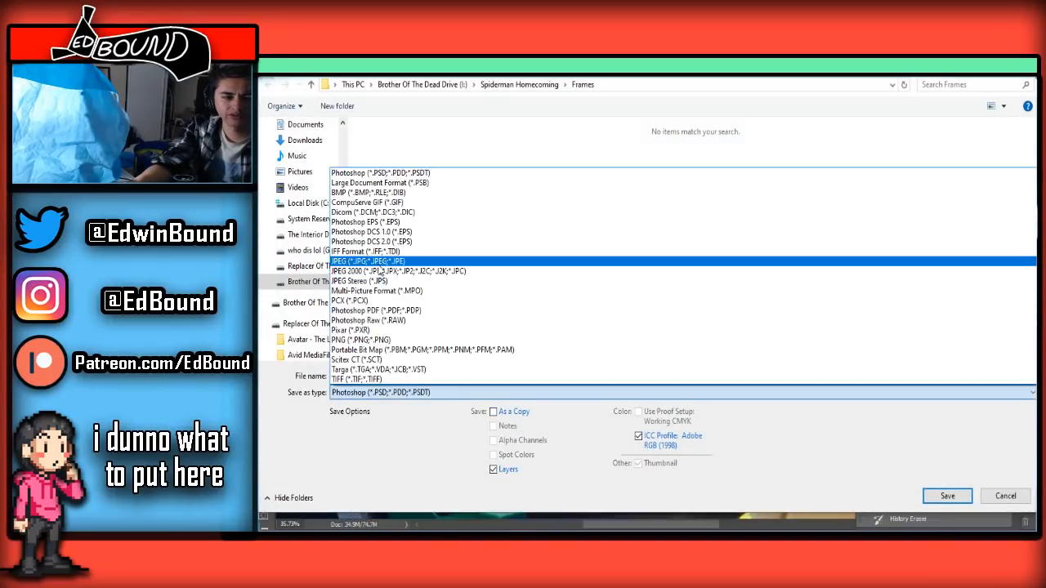
click(369, 261)
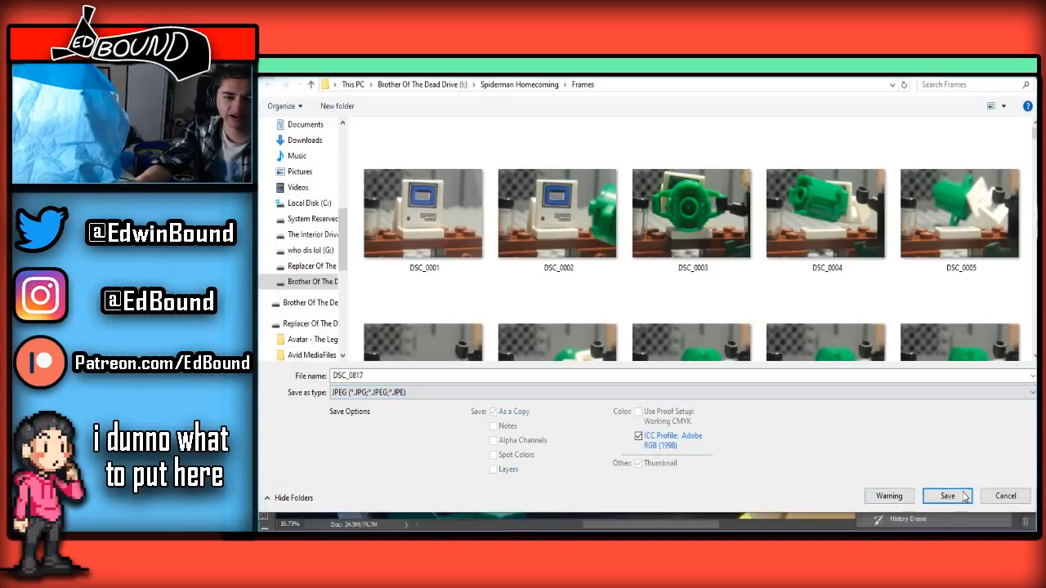
click(963, 496)
click(677, 299)
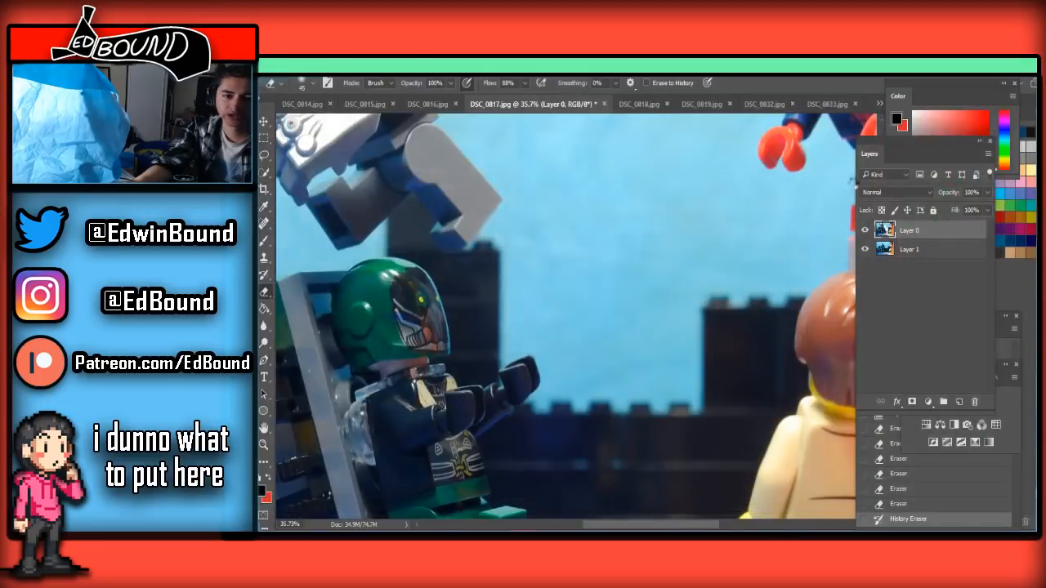
click(989, 257)
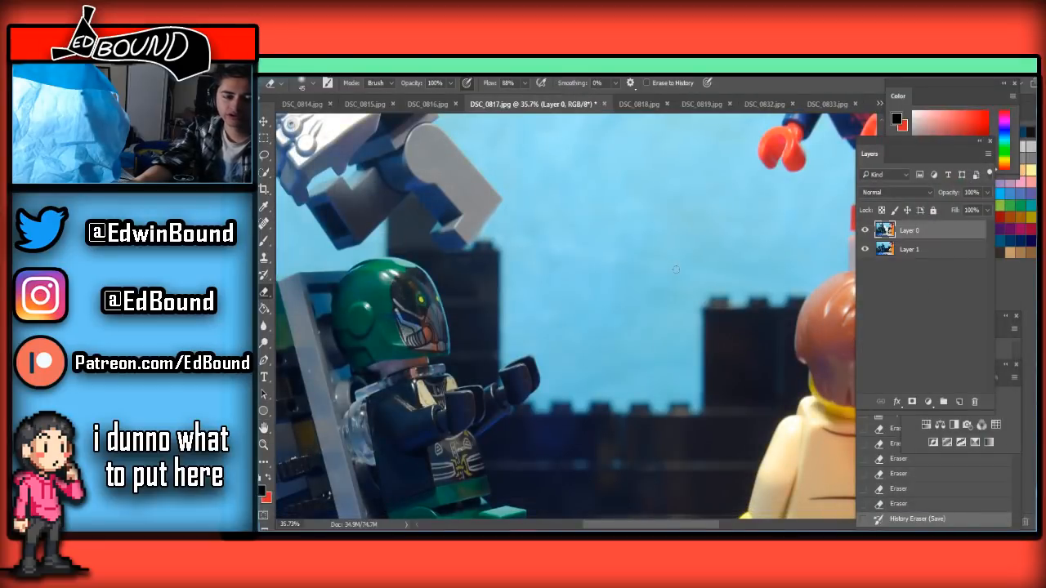
Paste the clean frame into DSC_0818.jpg, unlock its background layer and move the pasted layer beneath it, leaving the original frame's layer selected
scroll(676, 268, down, 4)
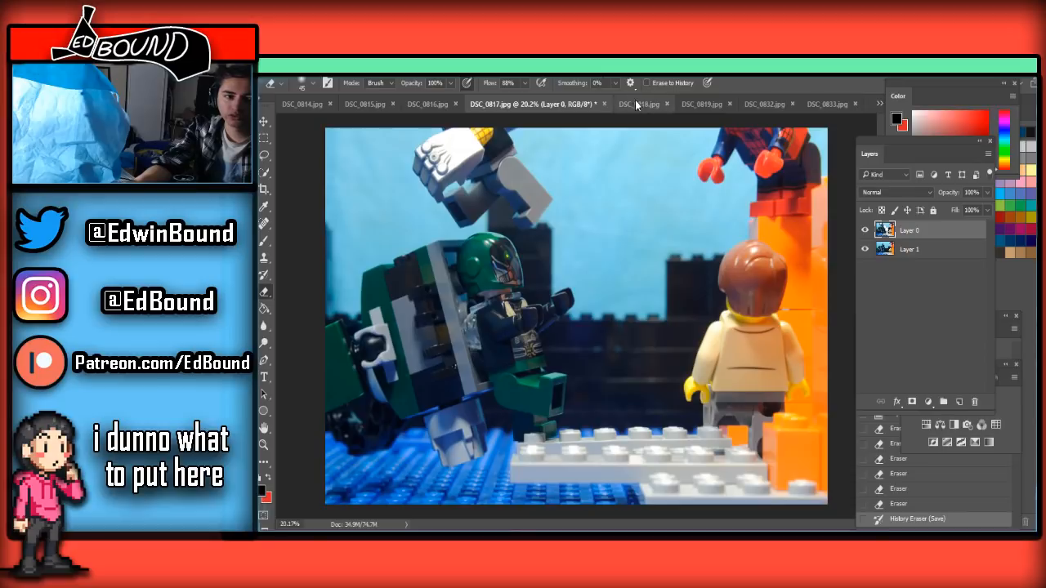
click(639, 104)
key(ctrl+v)
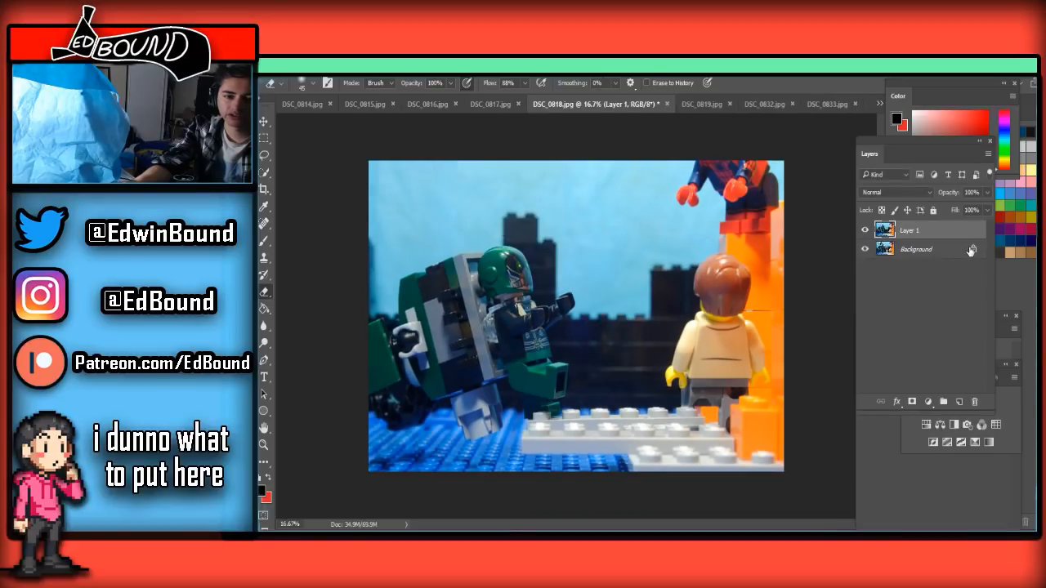
click(973, 249)
drag(948, 232, 947, 257)
click(935, 232)
Erase the white post, red brick and most of the angled support tube in DSC_0818.jpg with a large Eraser
scroll(654, 301, up, 4)
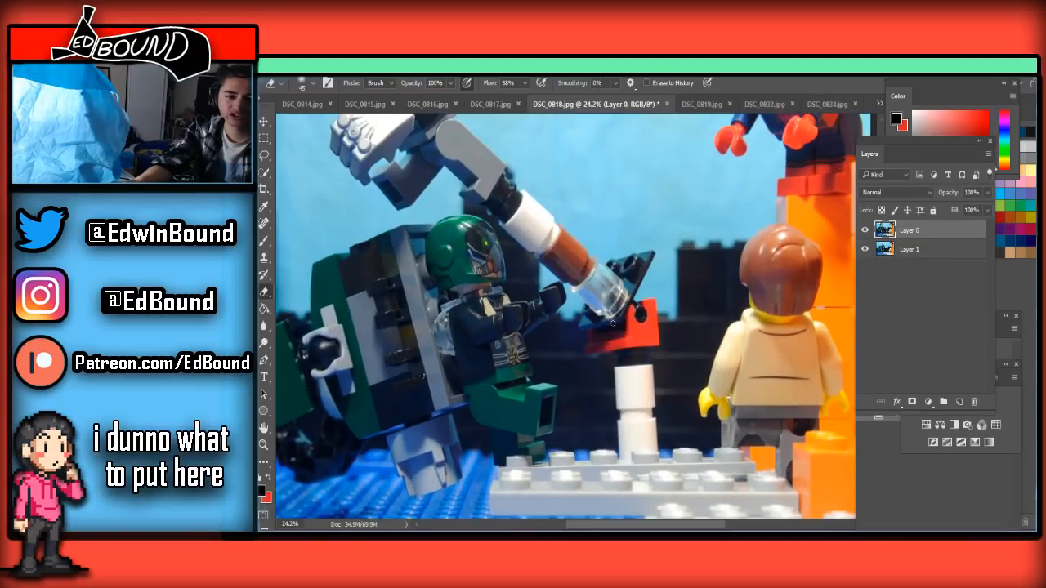
key(bracketright)
key(bracketright)
key(bracketright)
key(bracketright)
key(bracketright)
key(bracketright)
key(bracketright)
key(bracketright)
key(bracketright)
key(bracketright)
scroll(656, 409, down, 1)
mouse_move(657, 357)
mouse_down()
mouse_move(665, 466)
mouse_move(638, 357)
mouse_move(620, 454)
mouse_move(609, 432)
mouse_move(630, 271)
mouse_move(646, 259)
mouse_move(658, 336)
mouse_move(623, 261)
mouse_move(607, 264)
mouse_move(635, 220)
mouse_move(585, 321)
mouse_move(599, 228)
mouse_move(614, 255)
mouse_up()
scroll(619, 271, up, 1)
scroll(605, 319, up, 1)
key(bracketleft)
mouse_move(594, 318)
mouse_down()
mouse_move(589, 353)
mouse_move(586, 302)
mouse_move(570, 323)
mouse_move(572, 372)
mouse_move(563, 334)
mouse_move(568, 369)
mouse_move(555, 334)
mouse_move(531, 322)
mouse_move(563, 353)
mouse_move(538, 330)
mouse_move(551, 346)
mouse_move(542, 350)
mouse_move(527, 308)
mouse_move(562, 264)
mouse_move(528, 243)
mouse_move(508, 249)
mouse_move(502, 273)
mouse_up()
Erase the black connector and white remnant below the grey foot in DSC_0818.jpg, cleaning the foot's edge with a 70 px Eraser
scroll(495, 273, up, 2)
scroll(485, 271, up, 1)
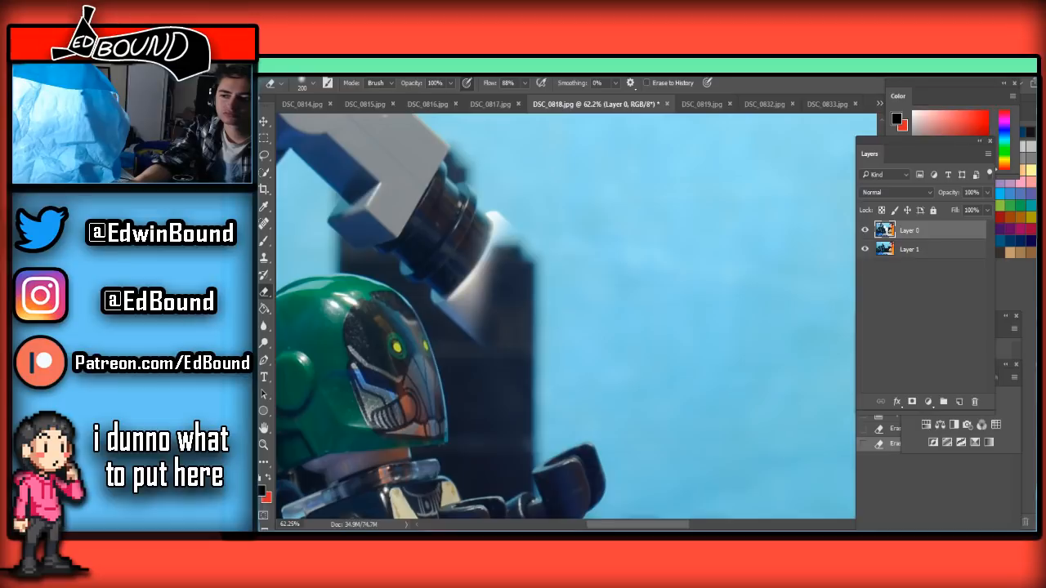
scroll(699, 359, down, 2)
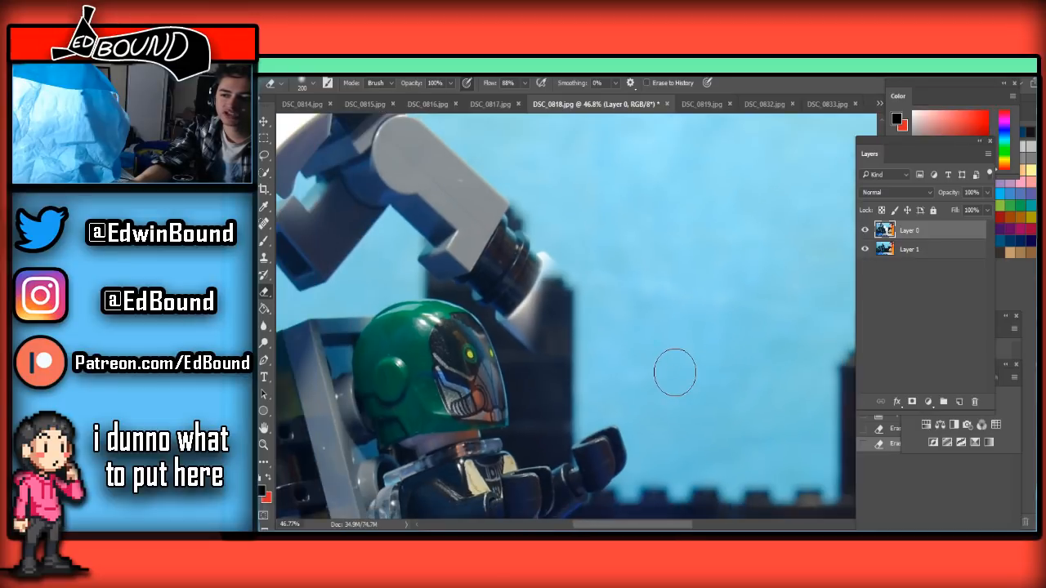
scroll(590, 352, down, 3)
scroll(595, 358, up, 3)
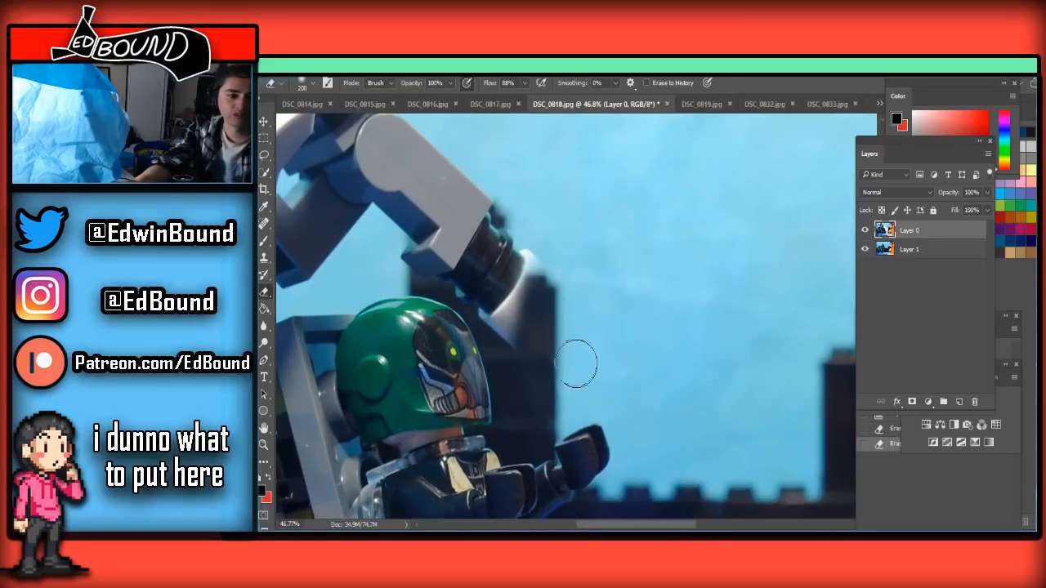
mouse_move(379, 531)
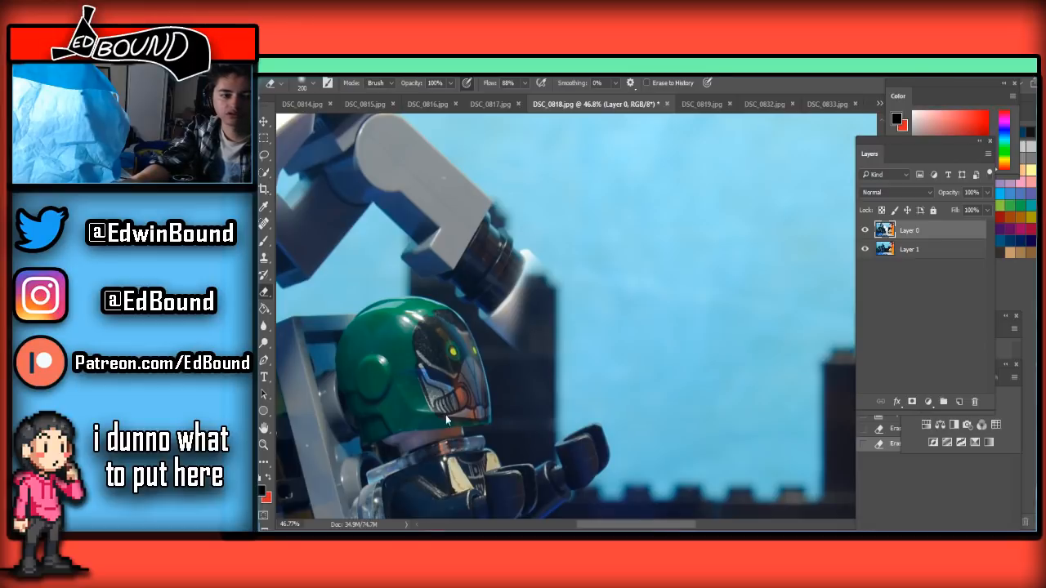
mouse_move(537, 303)
mouse_down()
mouse_move(513, 332)
mouse_move(529, 276)
mouse_move(512, 316)
mouse_move(486, 335)
mouse_move(510, 291)
mouse_move(474, 304)
mouse_move(514, 267)
mouse_move(572, 274)
mouse_up()
key([)
key([)
key([)
key([)
key([)
key([)
key([)
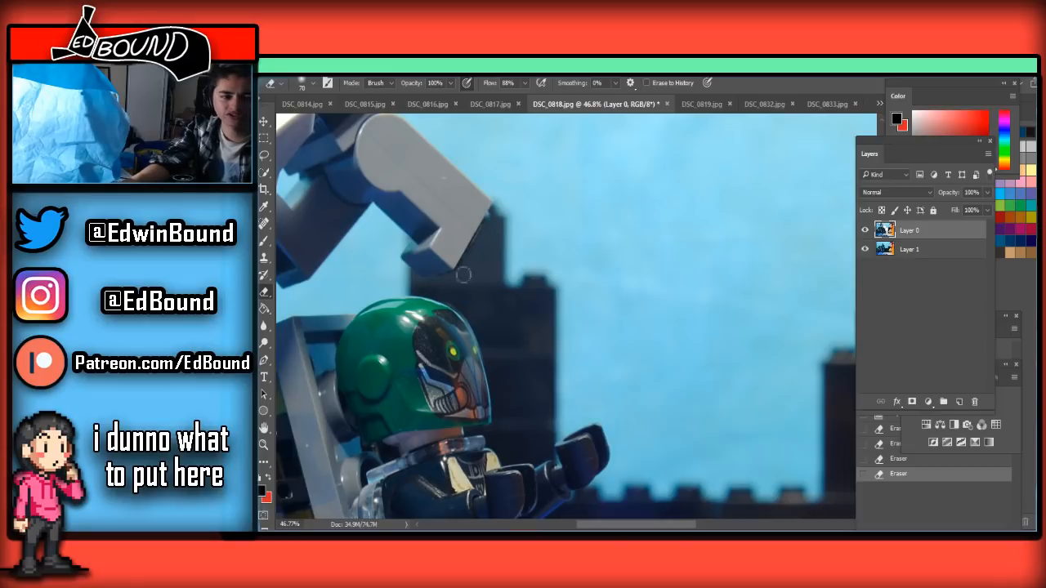
drag(473, 255, 494, 212)
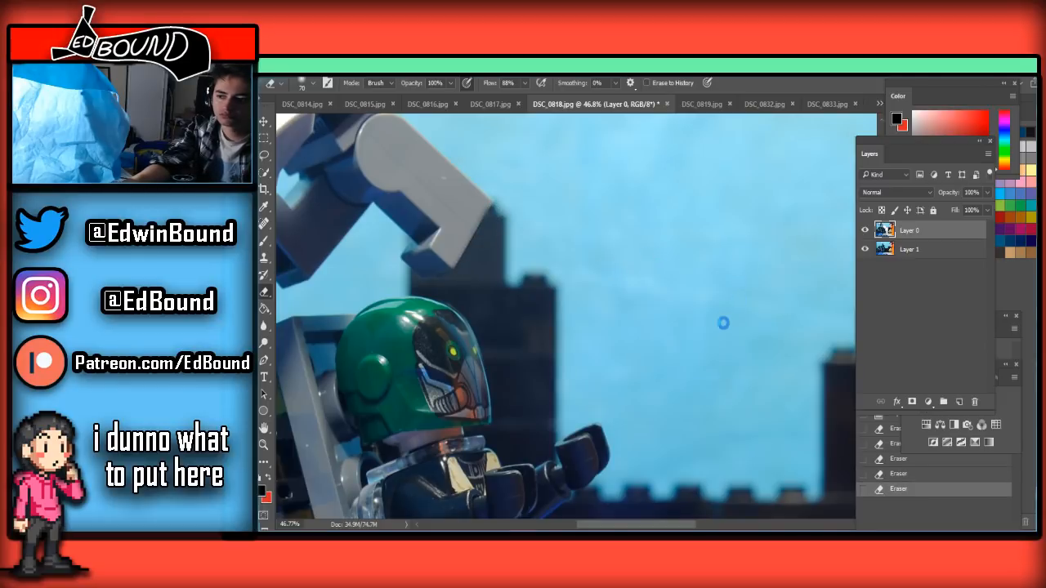
Save the edited frame as a JPEG named DSC_0818 in the Frames folder, replacing the existing file and accepting the JPEG options
key(ctrl+shift+s)
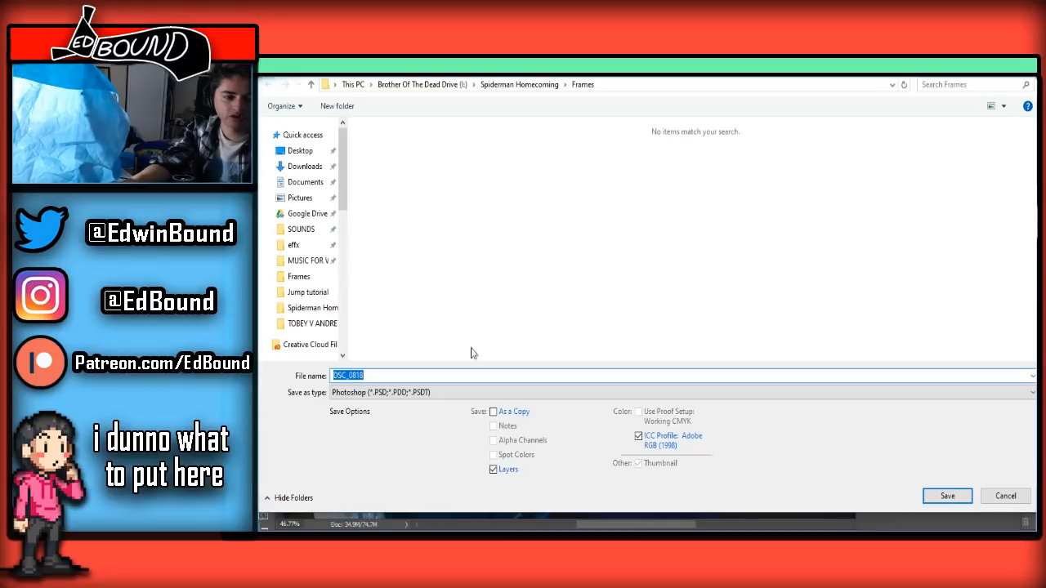
click(430, 393)
click(372, 262)
click(958, 496)
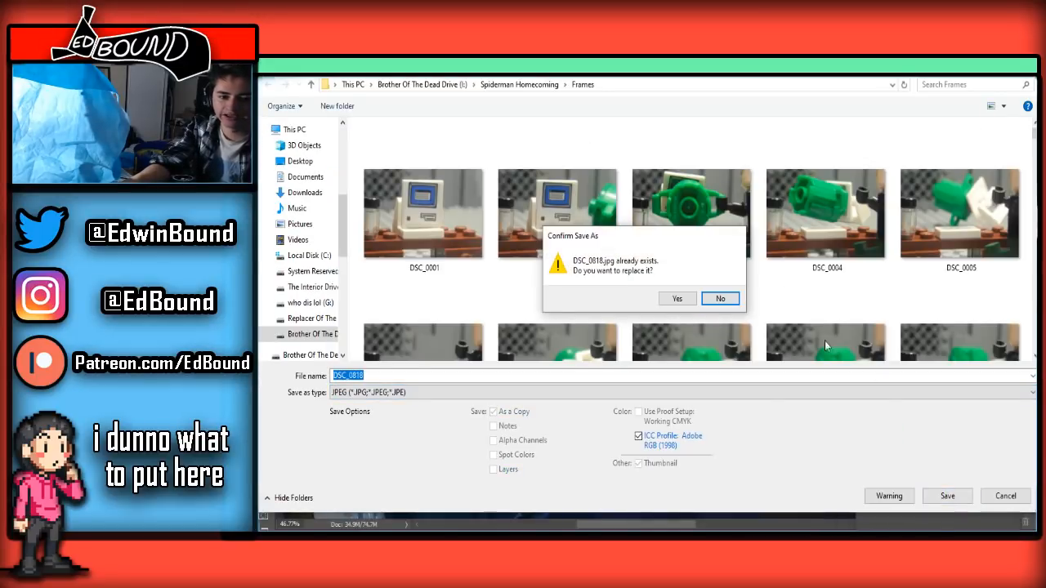
click(680, 299)
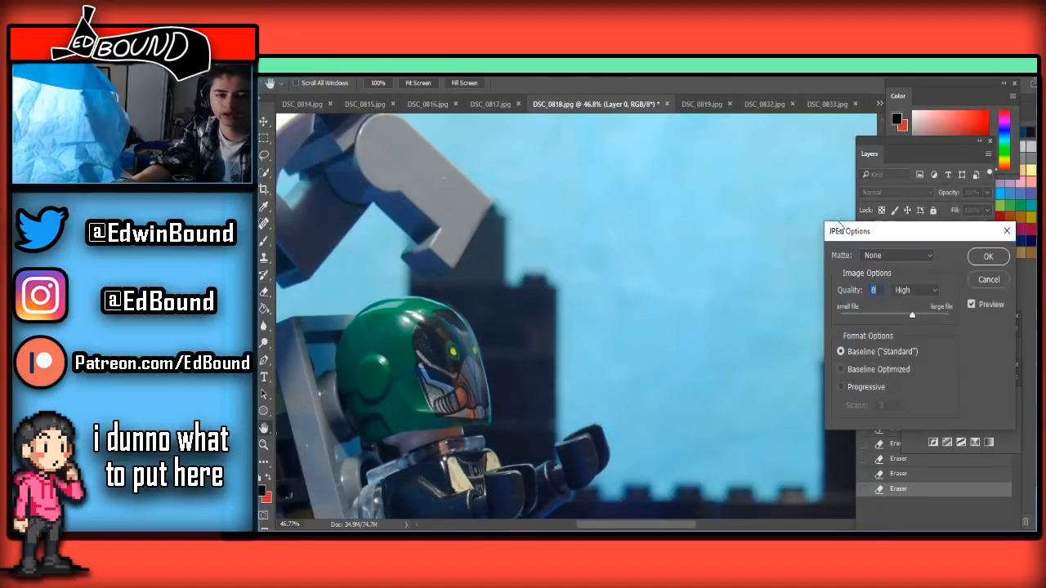
click(999, 259)
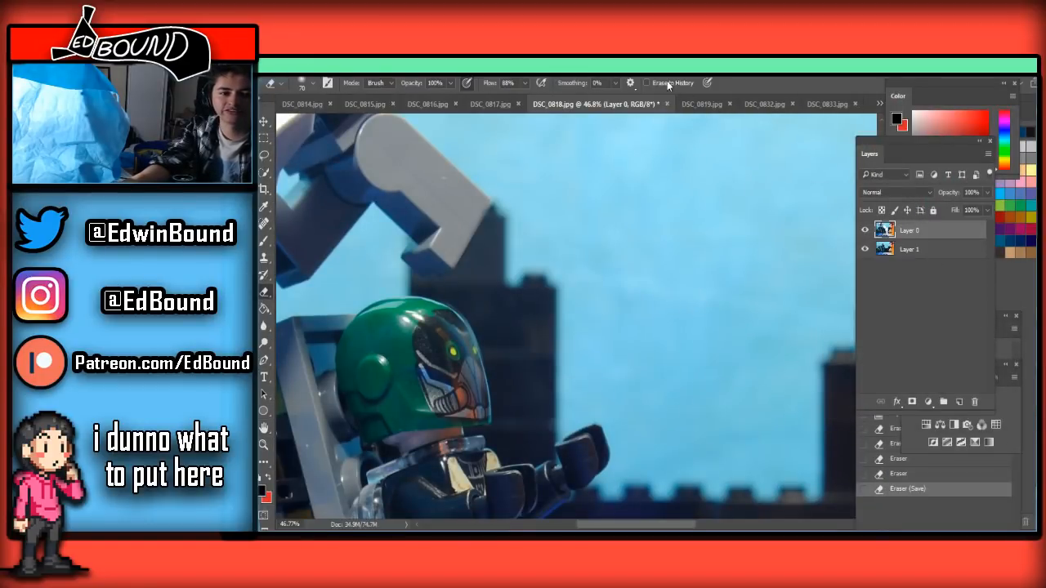
Bring up the DSC_0819.jpg frame for editing
click(693, 104)
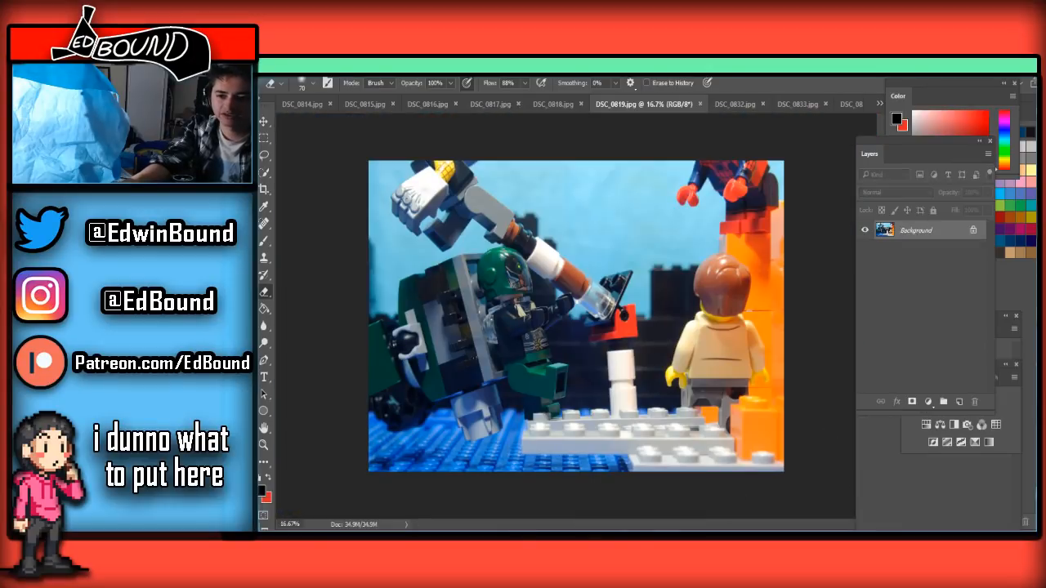
drag(785, 66, 811, 59)
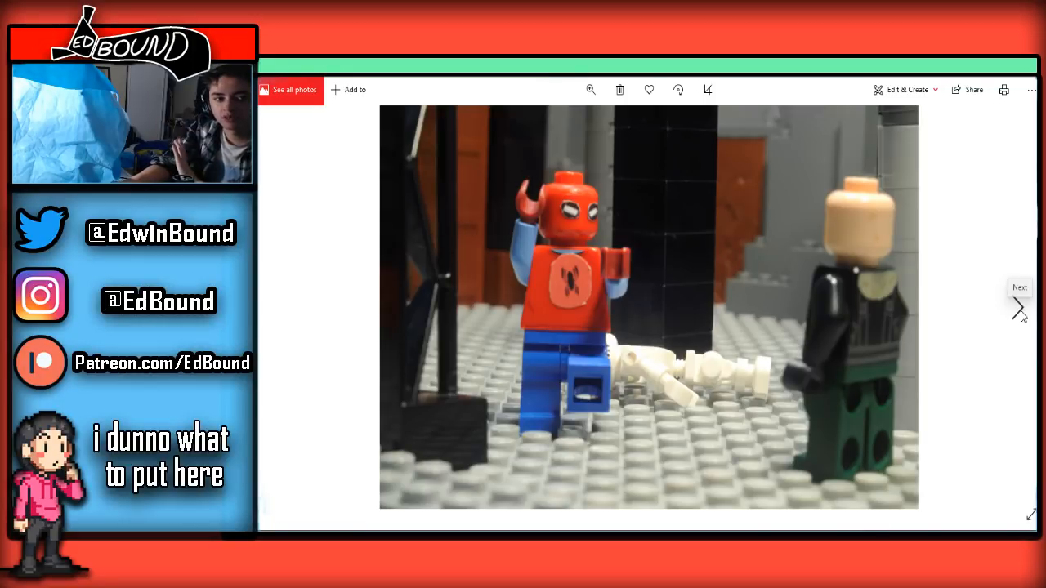
Switch to the Photos viewer and flip back and forth through the red-suited Spider-Man frames to compare the chest emblem between shots
click(1020, 311)
click(1020, 311)
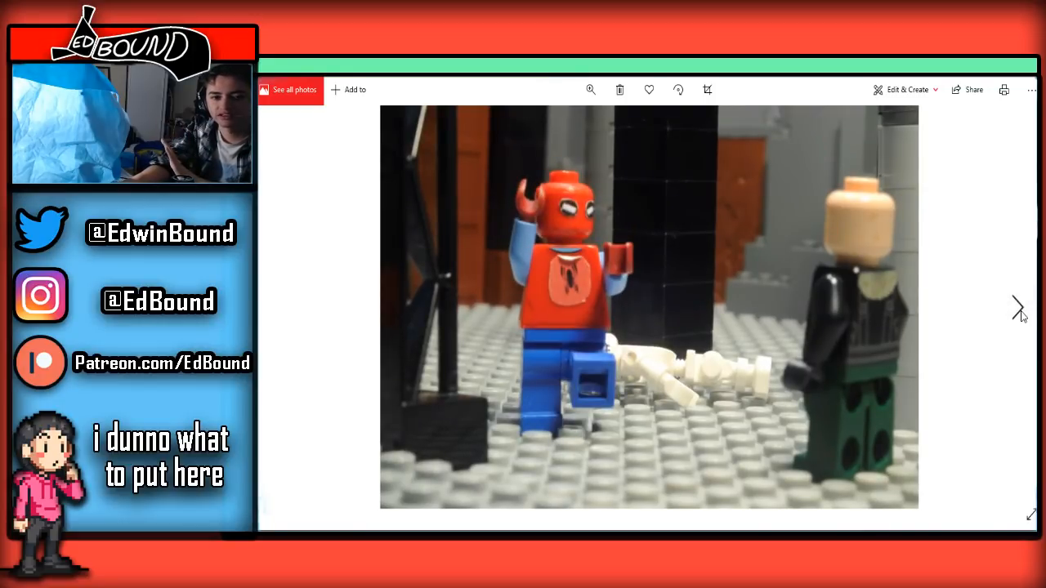
click(1019, 310)
click(1019, 310)
click(1019, 311)
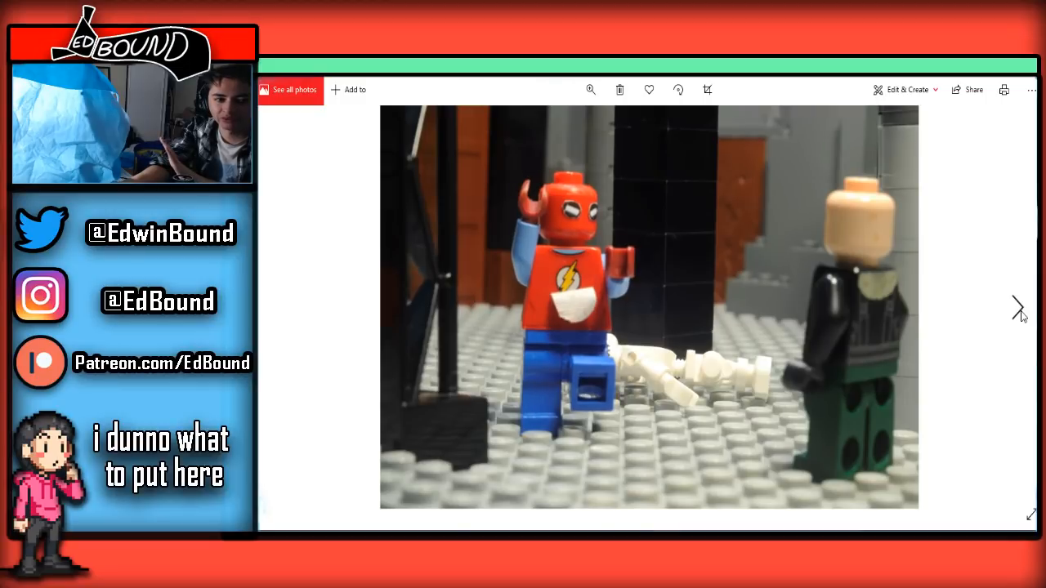
click(1020, 310)
click(1019, 310)
click(1019, 311)
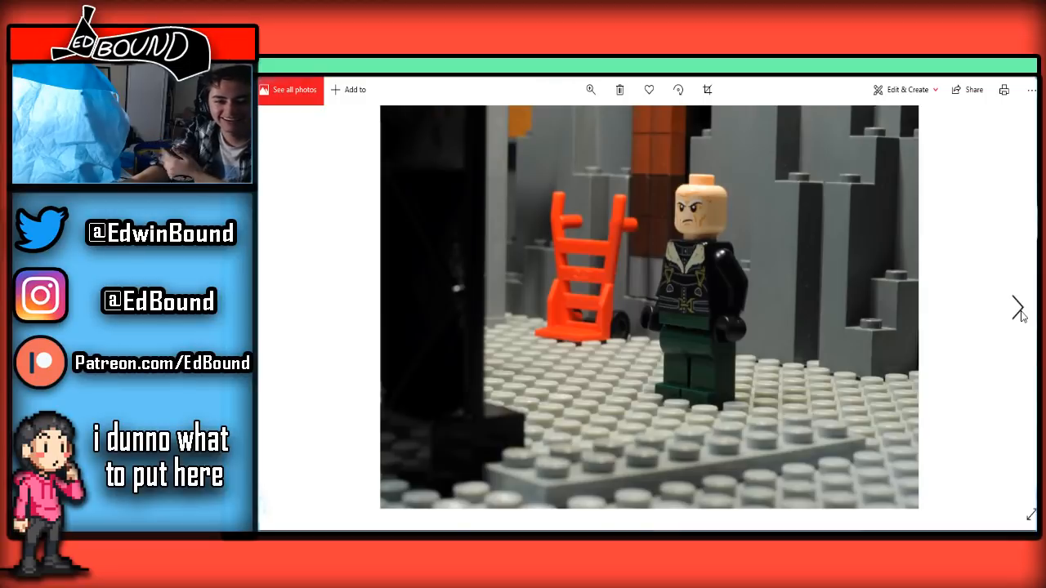
click(278, 304)
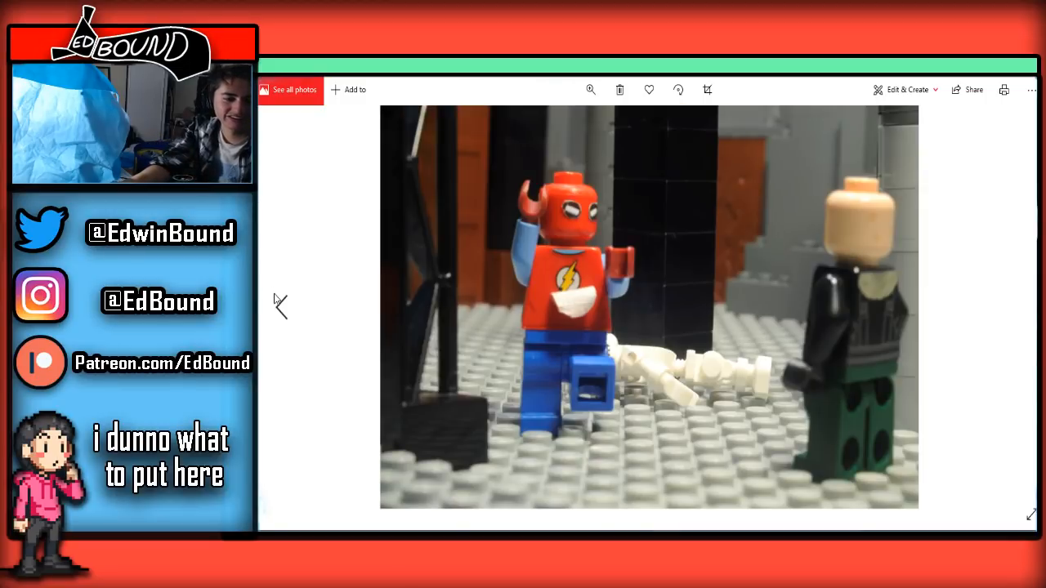
click(279, 306)
click(279, 305)
click(280, 306)
click(281, 308)
click(282, 308)
click(281, 308)
click(281, 308)
click(1031, 316)
click(1020, 315)
click(1020, 316)
click(1020, 315)
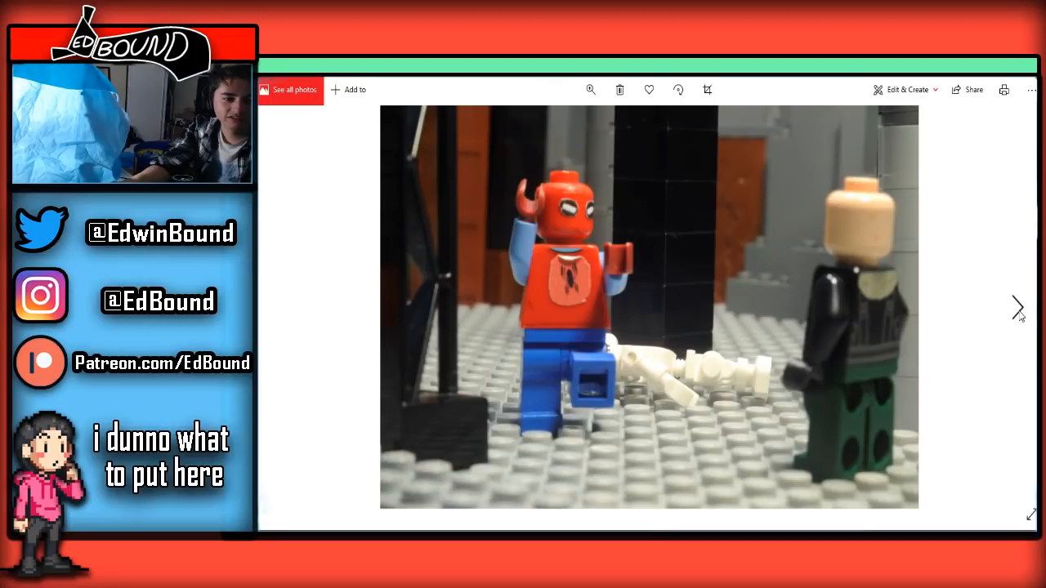
click(1019, 314)
click(1019, 315)
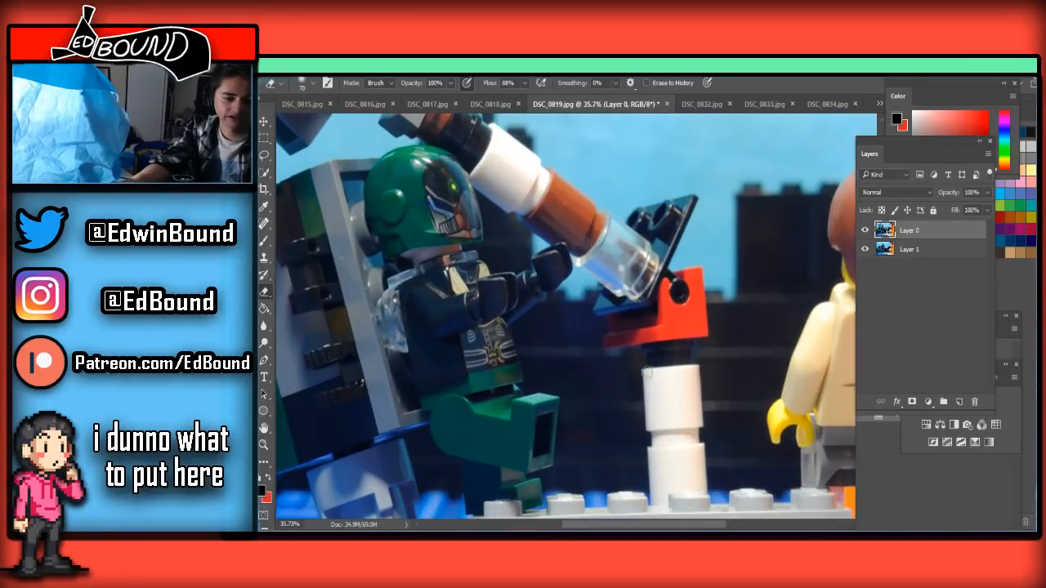
Erase the white post, the red brick and the transparent lower end of the support tube in DSC_0819.jpg with an enlarged Eraser
scroll(672, 429, up, 1)
scroll(670, 427, up, 1)
scroll(667, 412, down, 3)
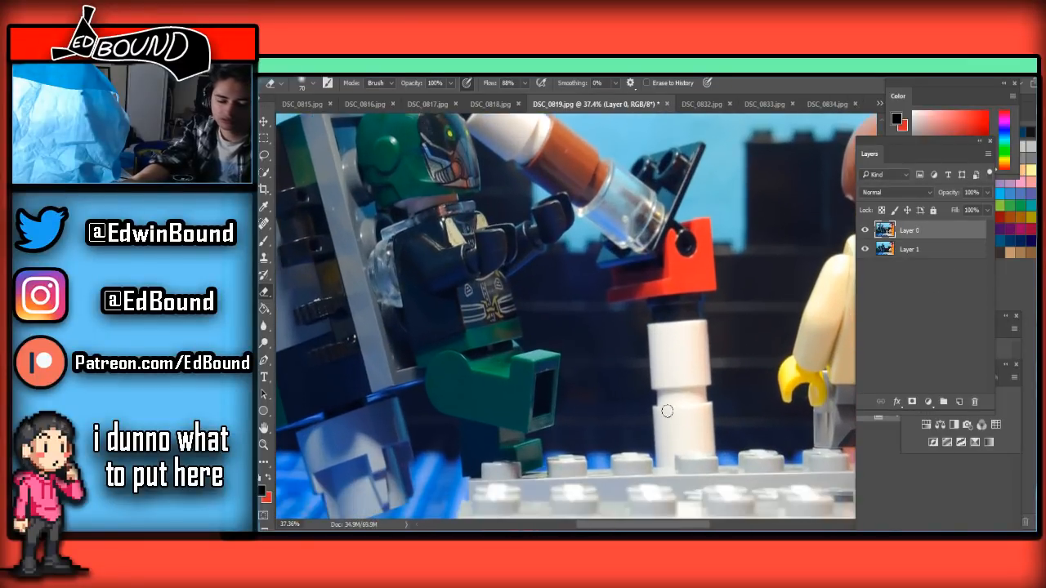
key(bracketright)
key(bracketright)
key(bracketright)
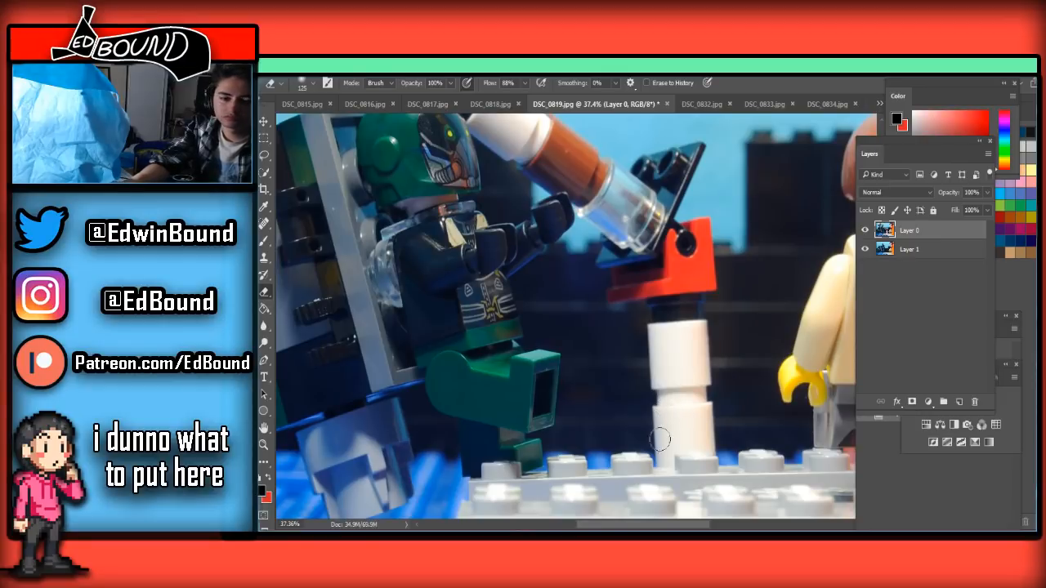
key(bracketright)
key(bracketright)
mouse_move(654, 421)
mouse_down()
mouse_move(654, 393)
mouse_move(691, 384)
mouse_move(706, 321)
mouse_move(678, 326)
mouse_move(617, 204)
mouse_move(643, 288)
mouse_up()
scroll(645, 326, up, 3)
mouse_move(691, 200)
mouse_down()
mouse_move(675, 217)
mouse_move(625, 208)
mouse_move(603, 311)
mouse_up()
Erase the lower part of the brown tube section around the green-helmeted figure's outstretched hand with an 80 px Eraser
scroll(601, 351, up, 5)
key(bracketleft)
key(bracketleft)
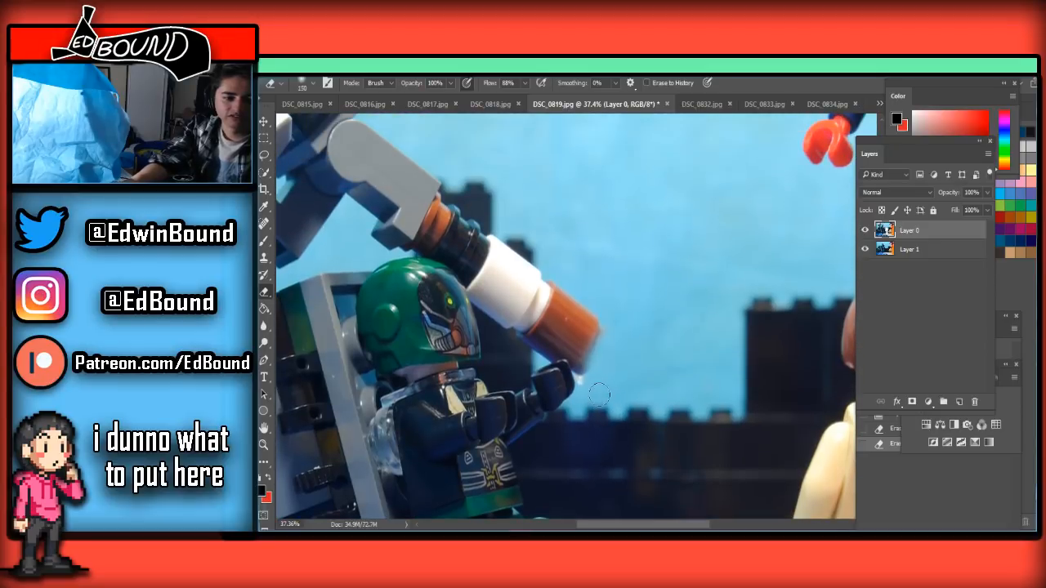
key(bracketleft)
mouse_move(584, 390)
mouse_down()
mouse_move(582, 370)
mouse_move(591, 399)
mouse_move(559, 343)
mouse_move(539, 360)
mouse_move(573, 336)
mouse_move(580, 349)
mouse_up()
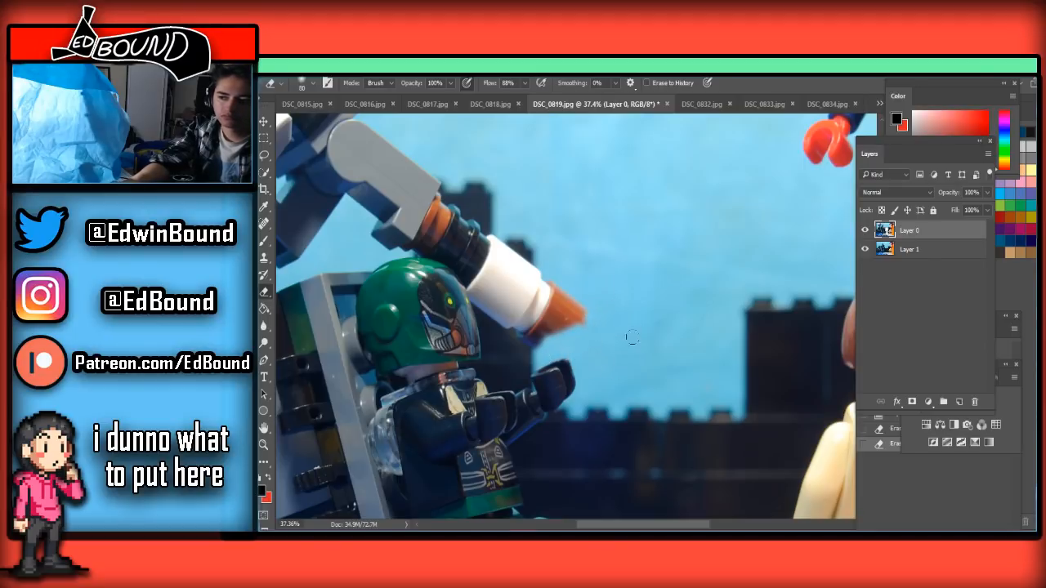
drag(625, 331, 638, 351)
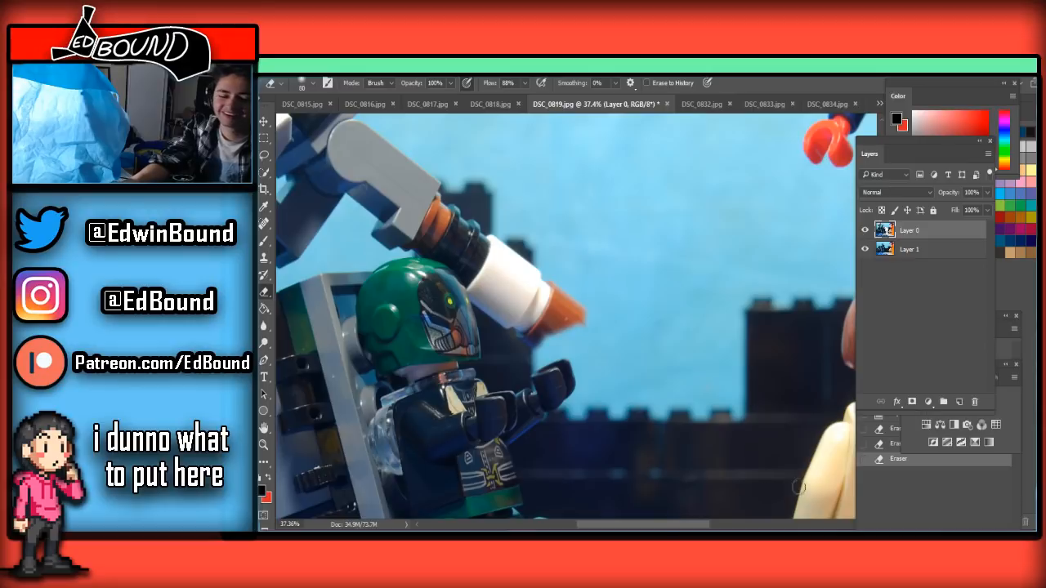
Erase the remaining brown, white and black tube sections between the grey foot and the green helmet, using a smaller Eraser near the edges
drag(663, 525, 630, 523)
scroll(687, 408, up, 3)
key(bracketright)
key(bracketright)
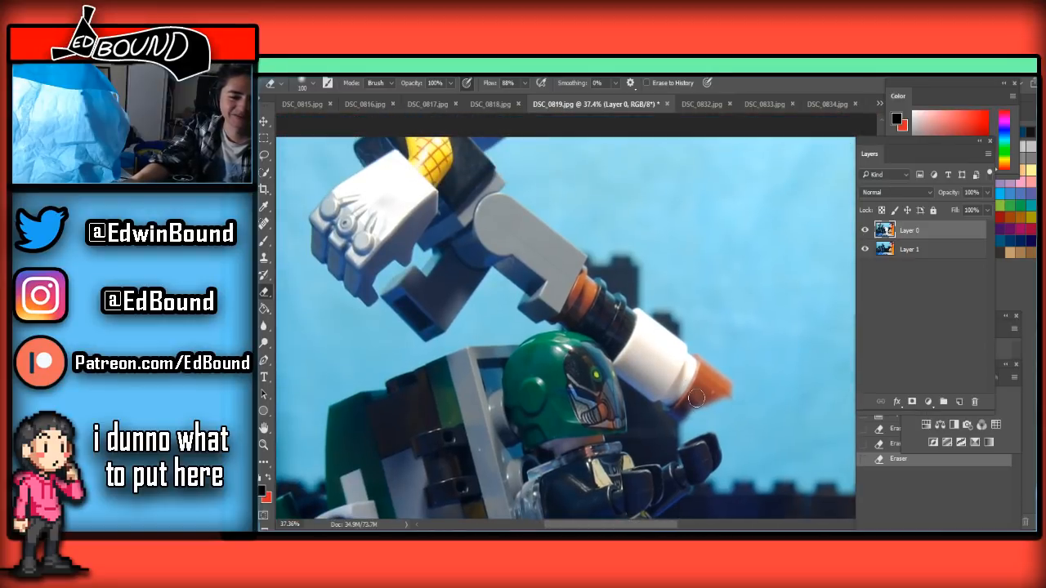
mouse_move(700, 398)
mouse_down()
mouse_move(726, 381)
mouse_move(663, 317)
mouse_move(679, 391)
mouse_move(708, 374)
mouse_move(666, 417)
mouse_move(644, 356)
mouse_move(634, 387)
mouse_move(646, 363)
mouse_move(639, 348)
mouse_move(638, 390)
mouse_move(597, 328)
mouse_move(541, 326)
mouse_move(586, 300)
mouse_move(573, 280)
mouse_move(581, 263)
mouse_move(577, 300)
mouse_move(616, 270)
mouse_move(599, 282)
mouse_move(604, 298)
mouse_move(595, 296)
mouse_move(601, 278)
mouse_move(589, 313)
mouse_move(644, 316)
mouse_move(631, 331)
mouse_move(629, 370)
mouse_up()
key(bracketleft)
key(bracketleft)
key(bracketleft)
key(bracketleft)
key(bracketleft)
Restore the over-erased edge of the grey foot by erasing to history with a 150 px brush
key(bracketright)
key(bracketright)
key(bracketright)
key(bracketright)
key(bracketright)
key(bracketright)
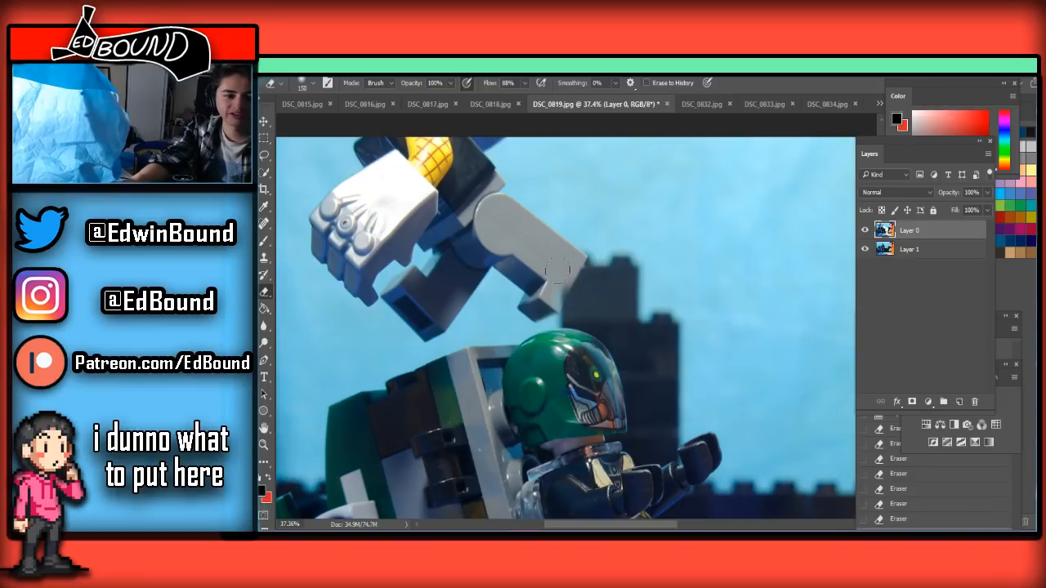
mouse_move(558, 291)
mouse_down()
mouse_move(589, 292)
mouse_move(574, 317)
mouse_move(597, 287)
mouse_up()
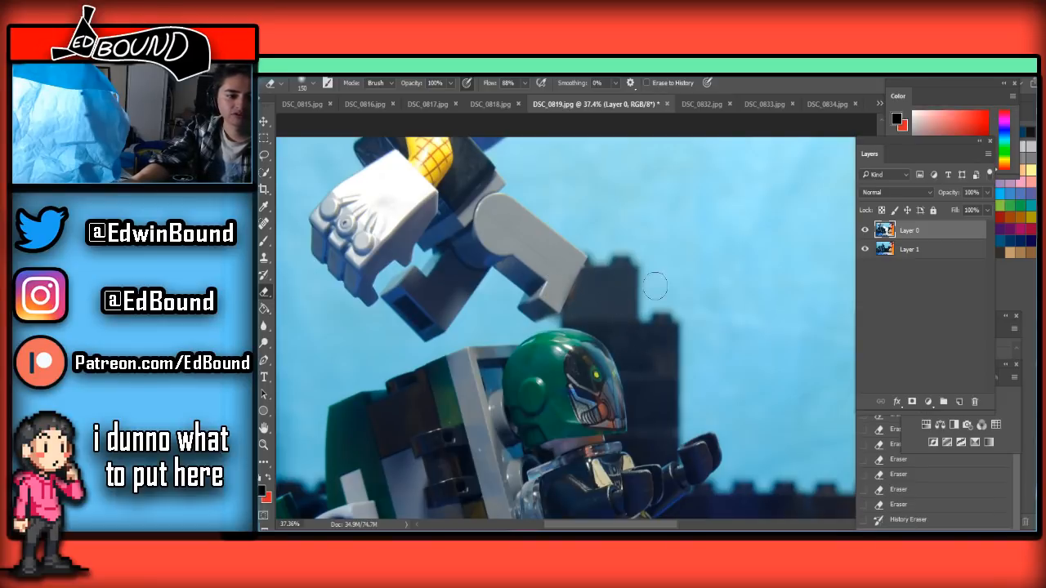
scroll(669, 286, down, 5)
scroll(741, 290, down, 2)
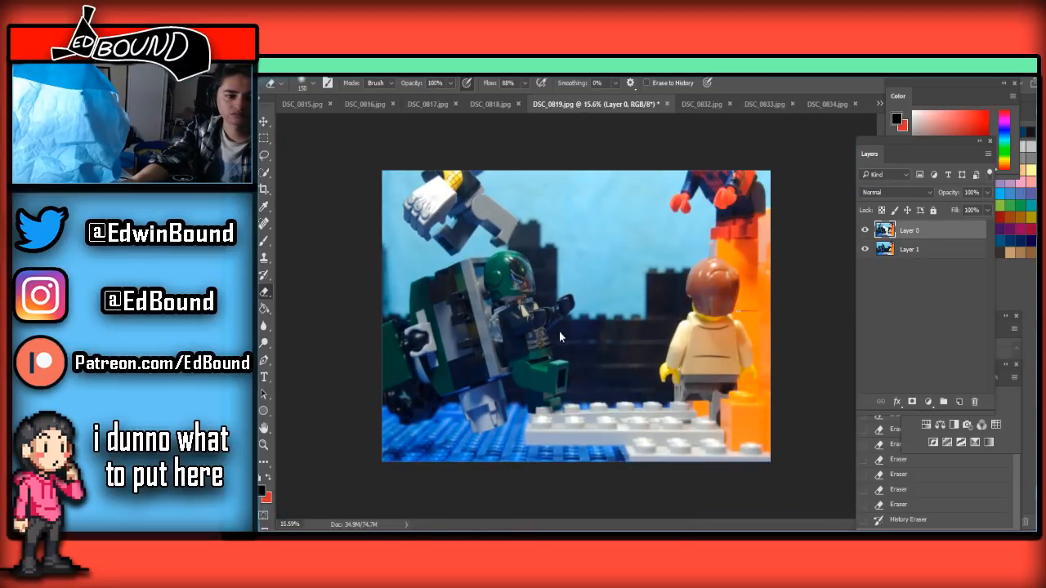
Save the edited frame as a JPEG named DSC_0819 in the Frames folder, accepting the JPEG options at quality 8
key(ctrl+s)
click(1007, 496)
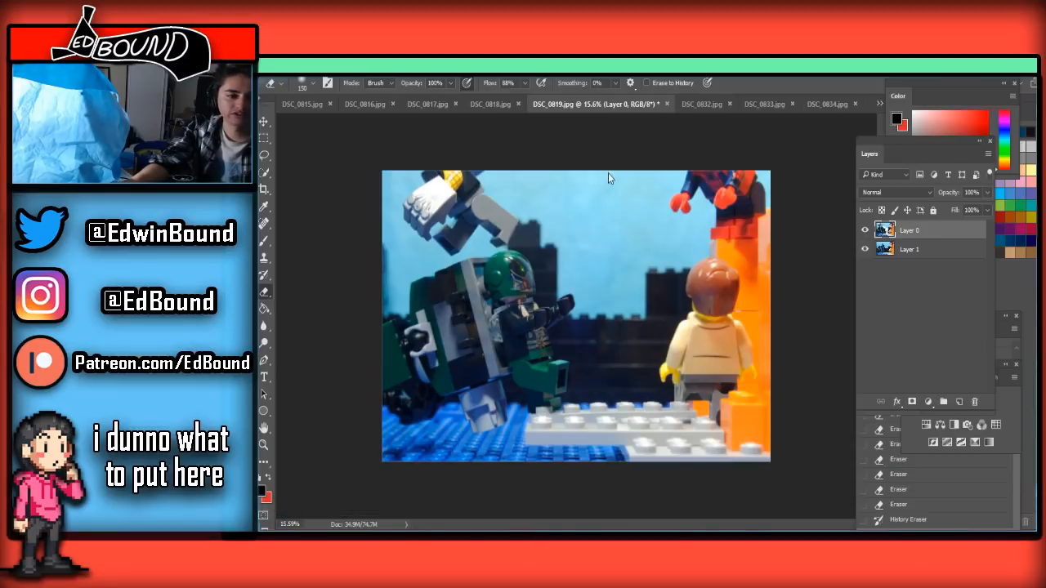
scroll(551, 259, up, 4)
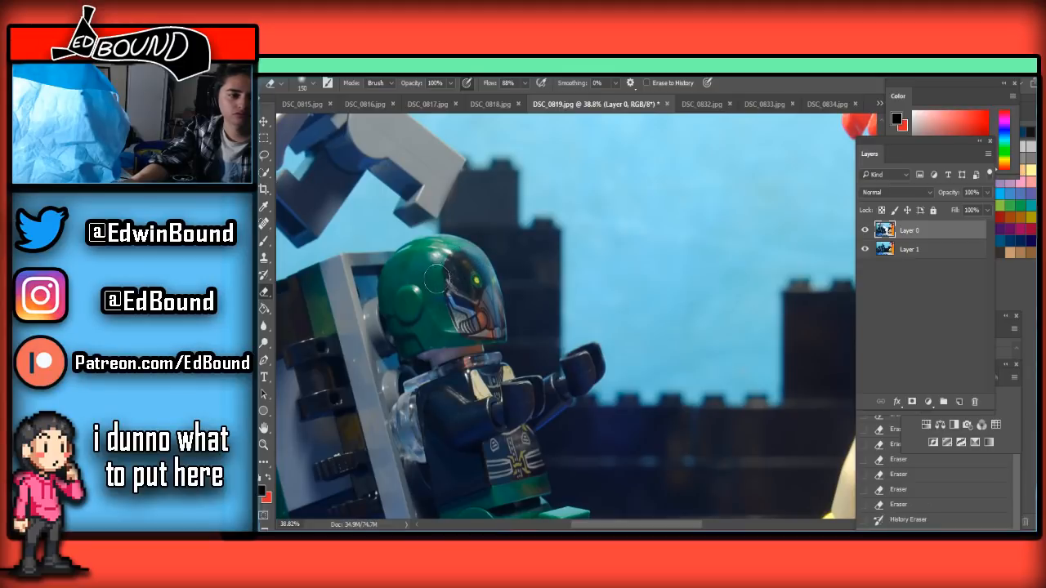
scroll(573, 270, down, 2)
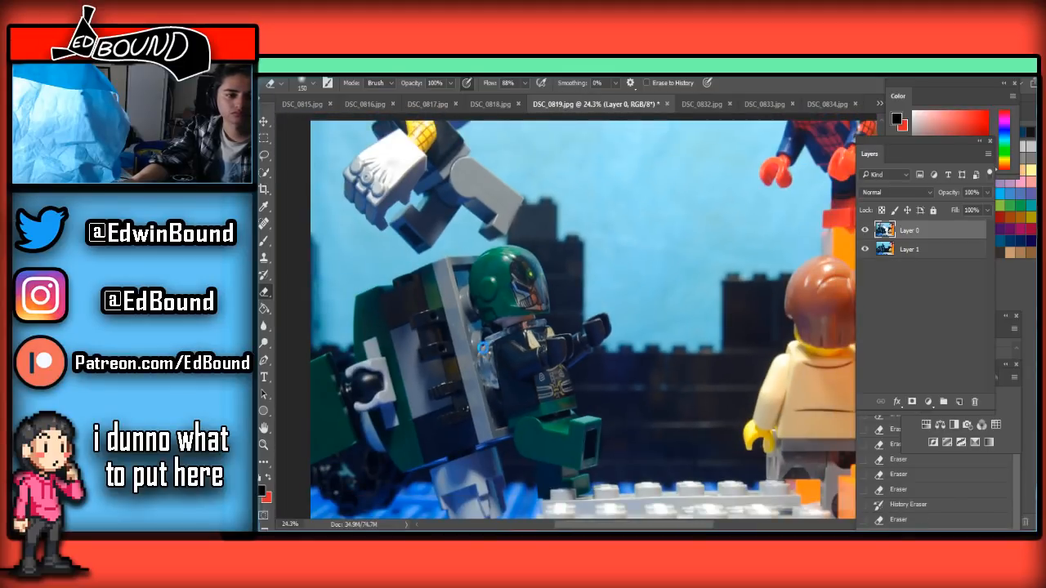
key(ctrl+shift+s)
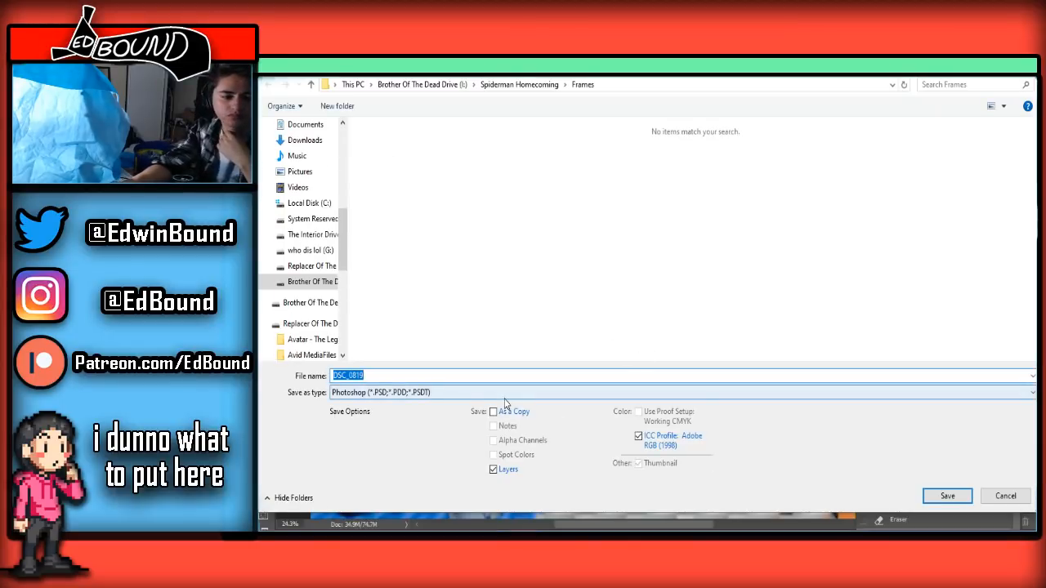
click(507, 393)
click(400, 261)
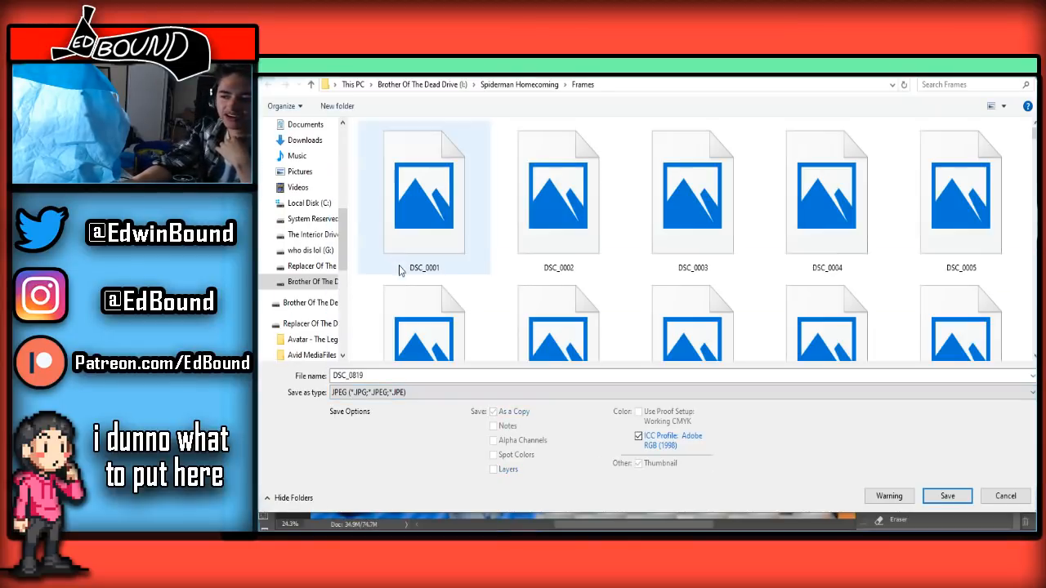
click(948, 495)
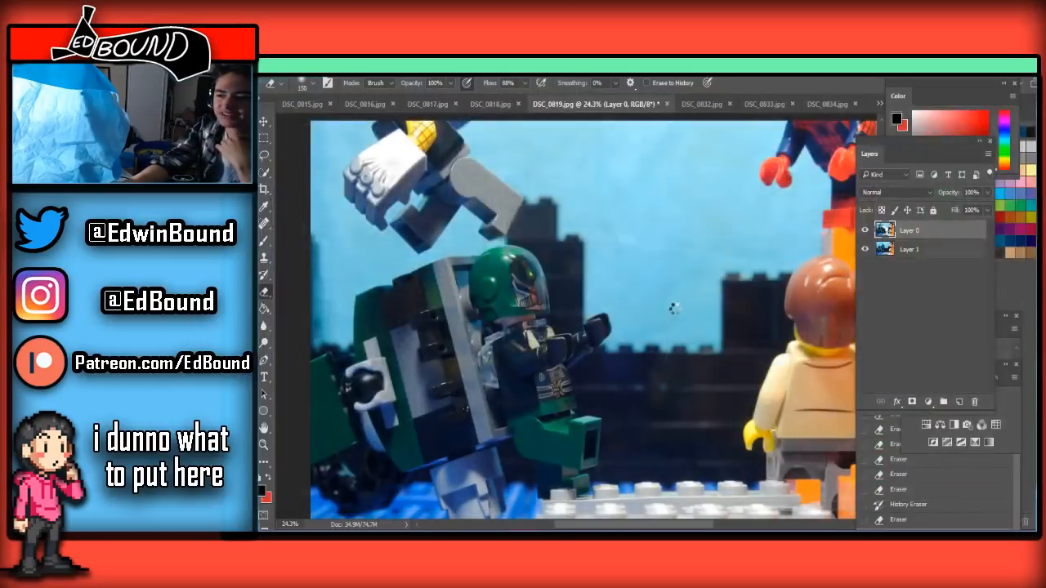
key(ctrl+s)
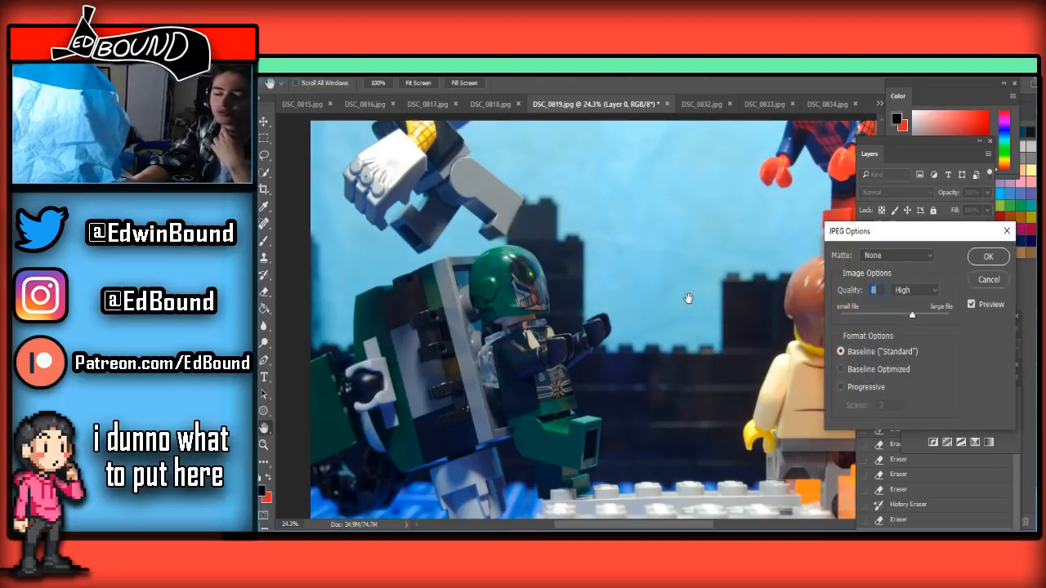
click(988, 258)
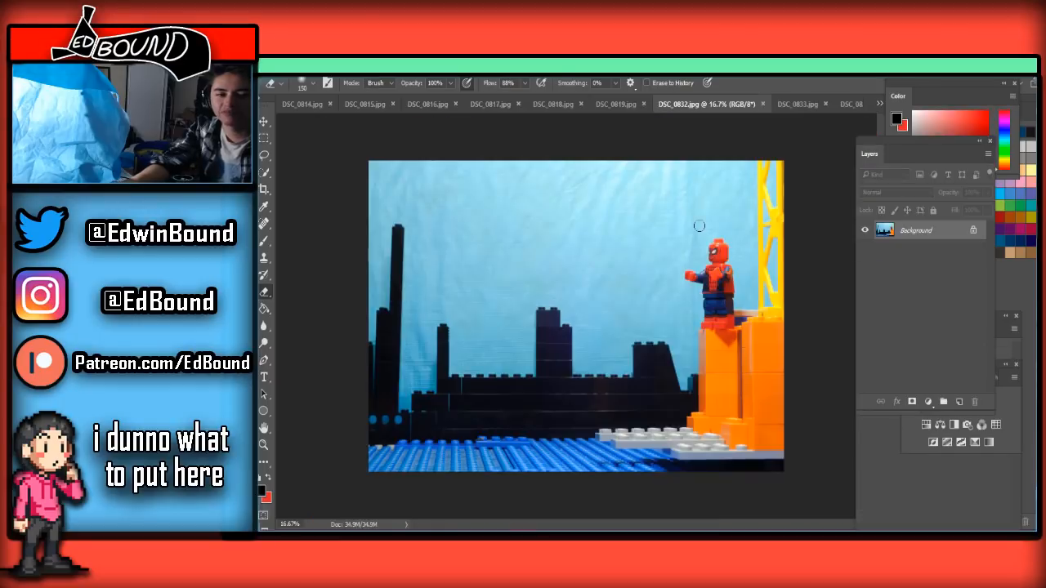
Look through the cleaned frames from DSC_0815.jpg to DSC_0819.jpg and the DSC_0832.jpg frame to check the sequence
click(702, 103)
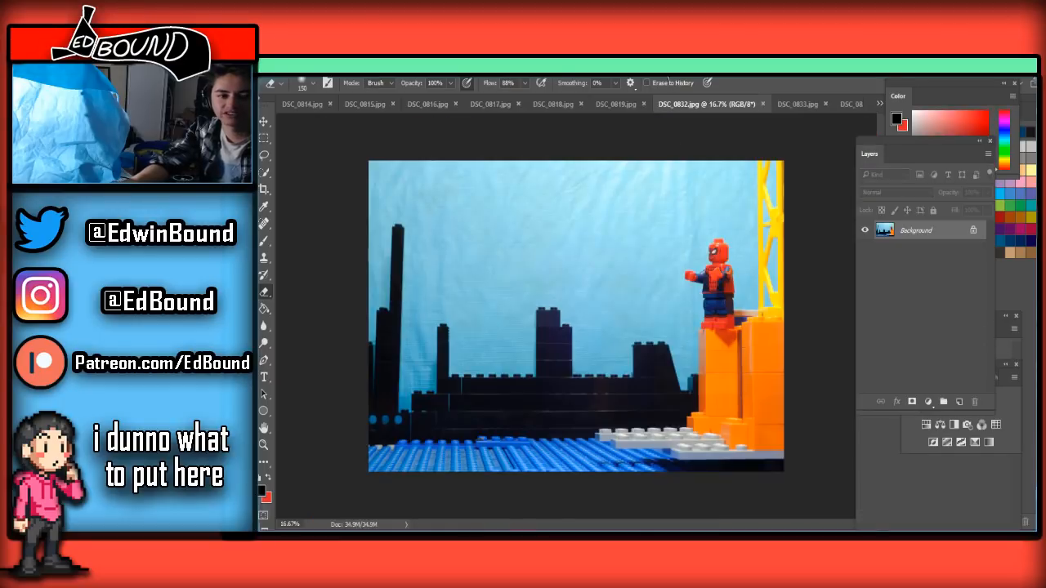
click(878, 103)
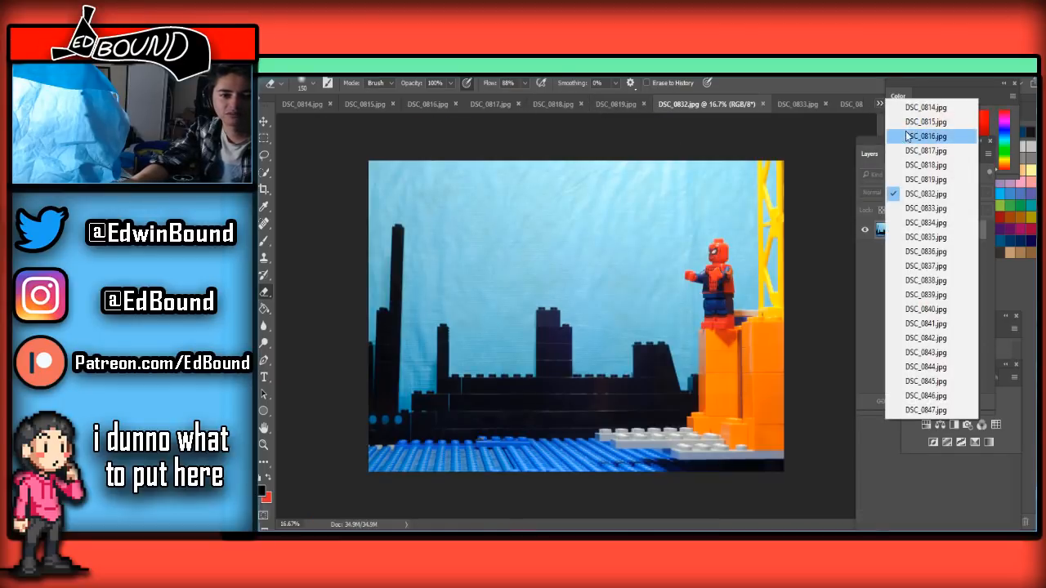
click(915, 129)
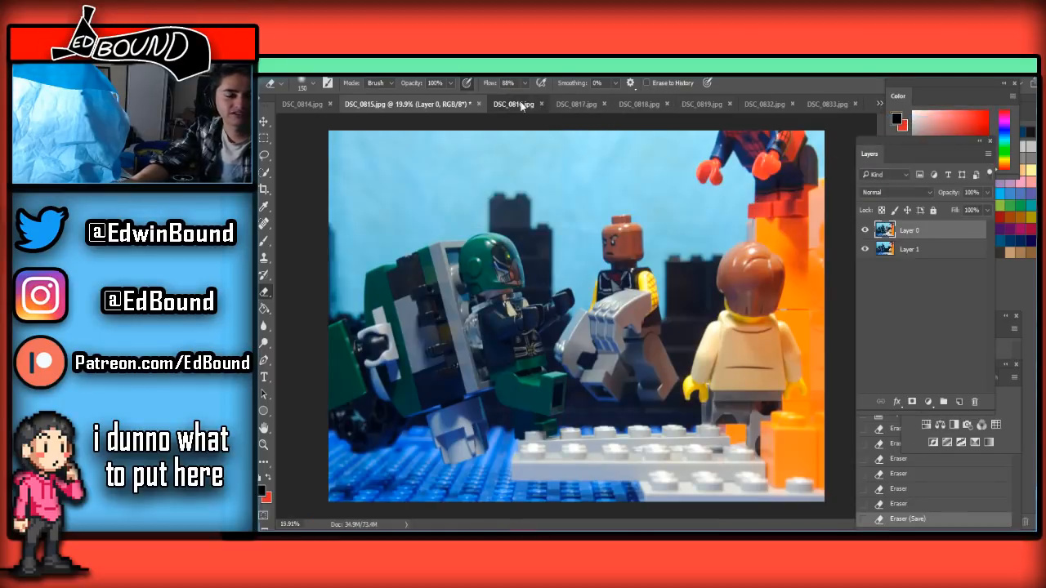
click(577, 105)
click(627, 105)
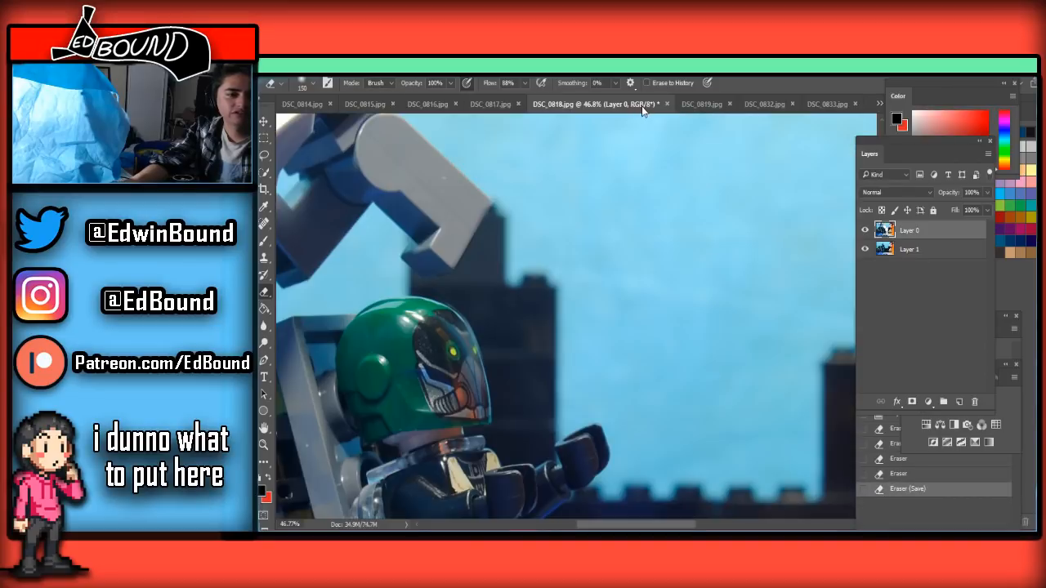
click(697, 106)
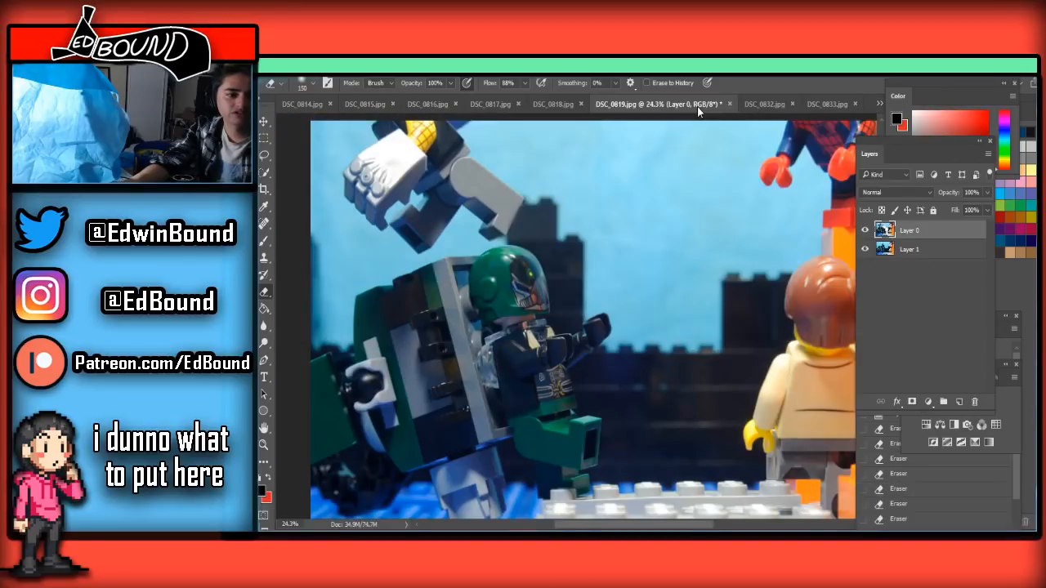
click(757, 104)
click(620, 104)
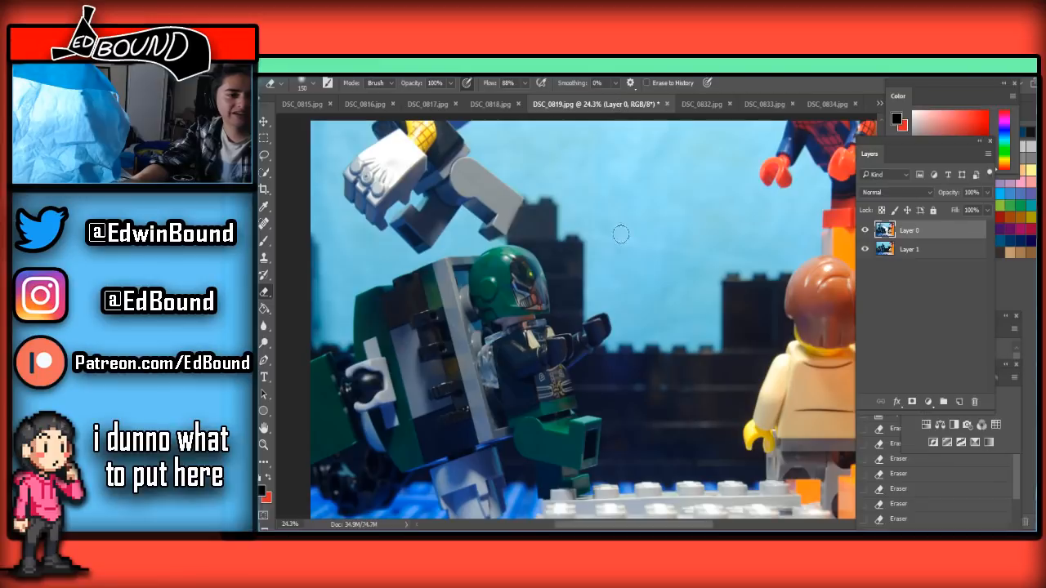
Select and copy the entire DSC_0847.jpg frame
click(703, 104)
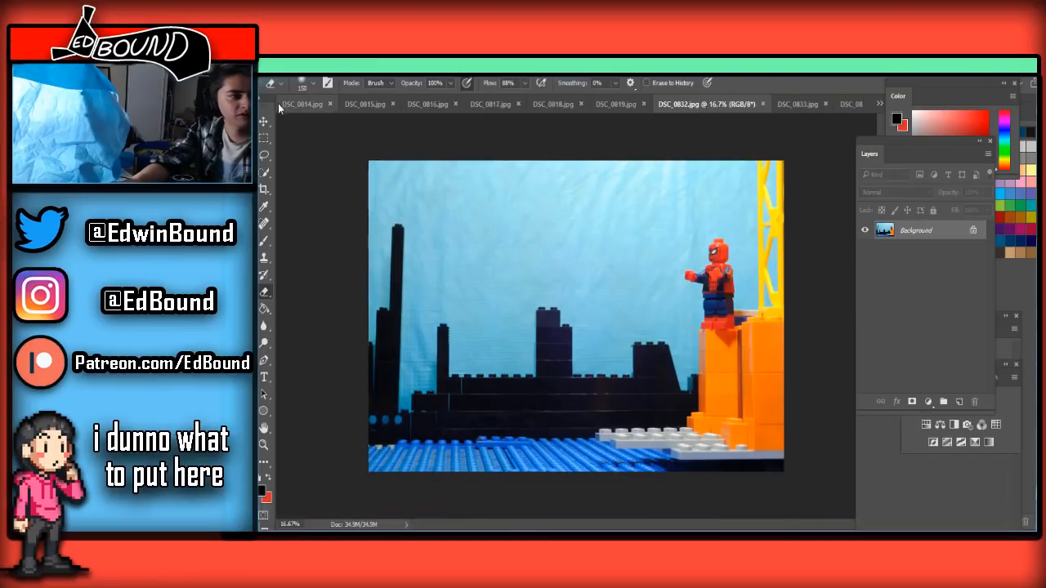
key(m)
click(879, 103)
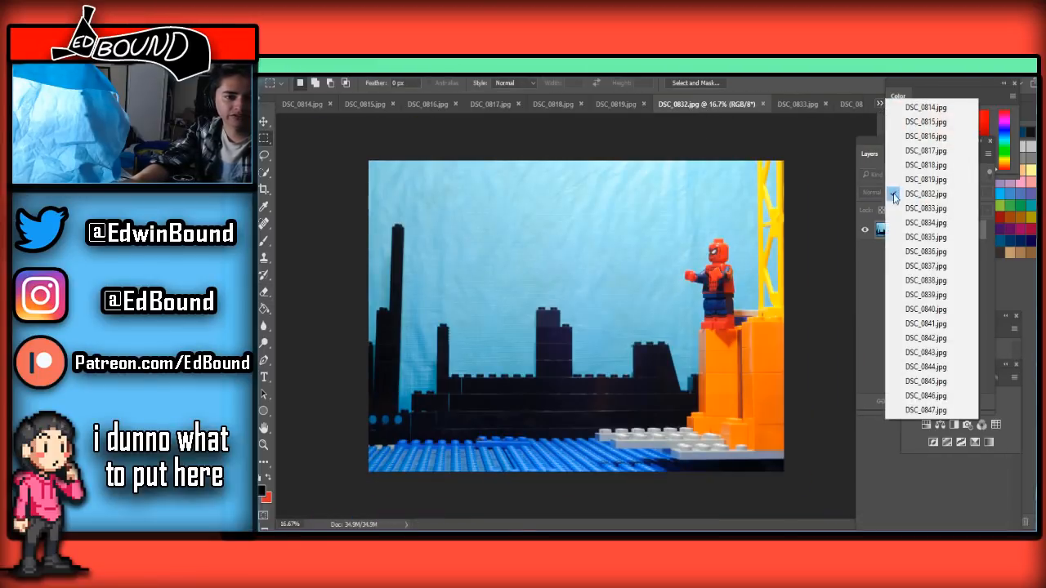
click(932, 411)
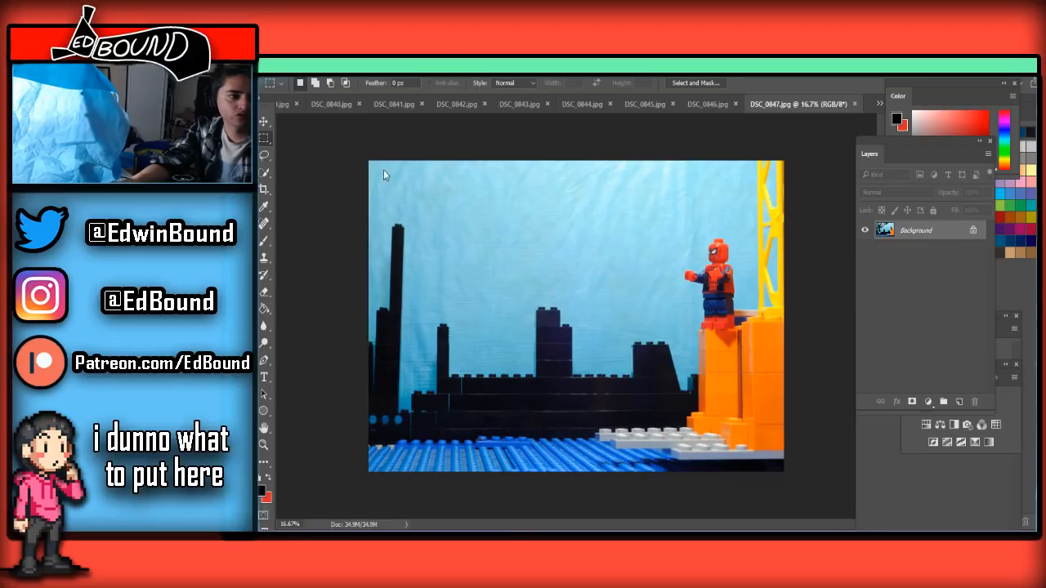
key(ctrl+a)
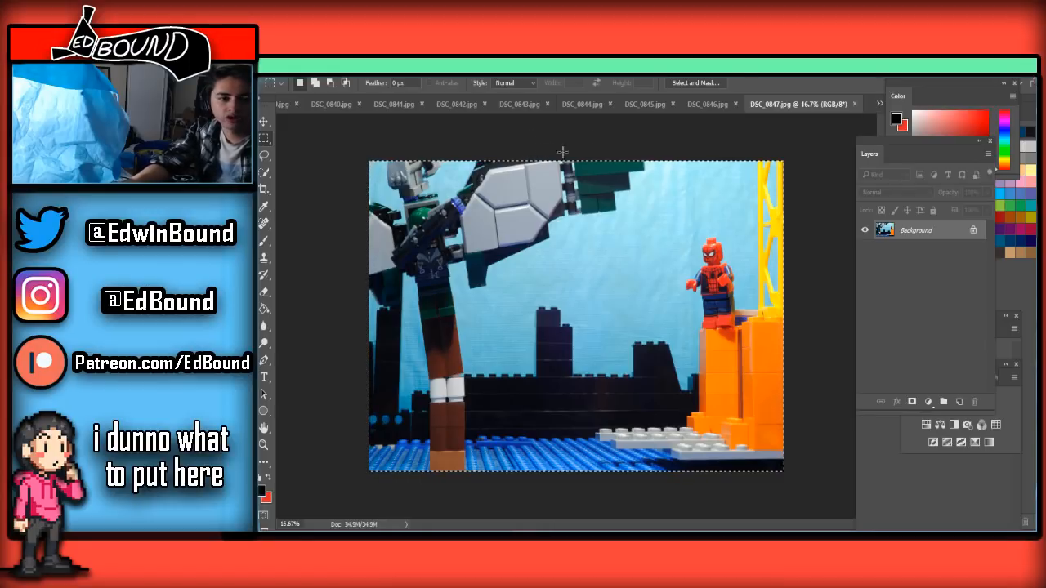
Compare the DSC_0841.jpg, DSC_0840.jpg, DSC_0832.jpg and DSC_0833.jpg frames, ending on DSC_0833.jpg
click(396, 104)
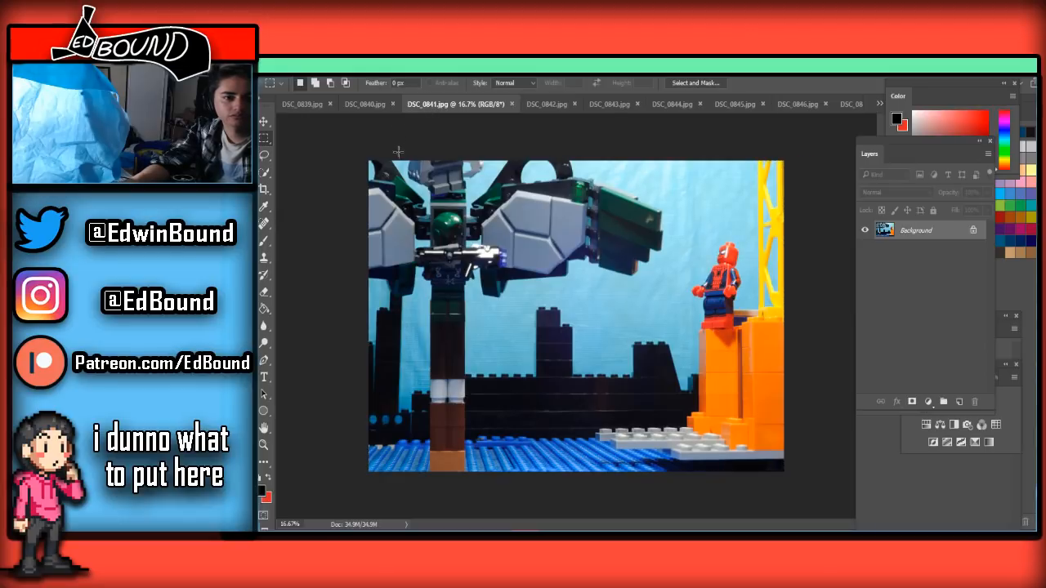
click(353, 105)
click(881, 104)
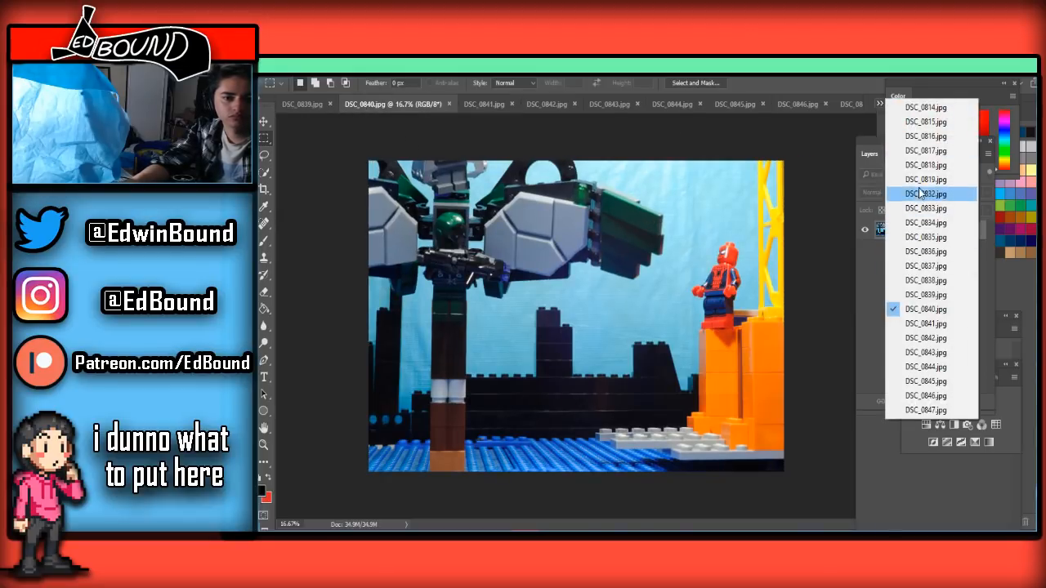
click(922, 195)
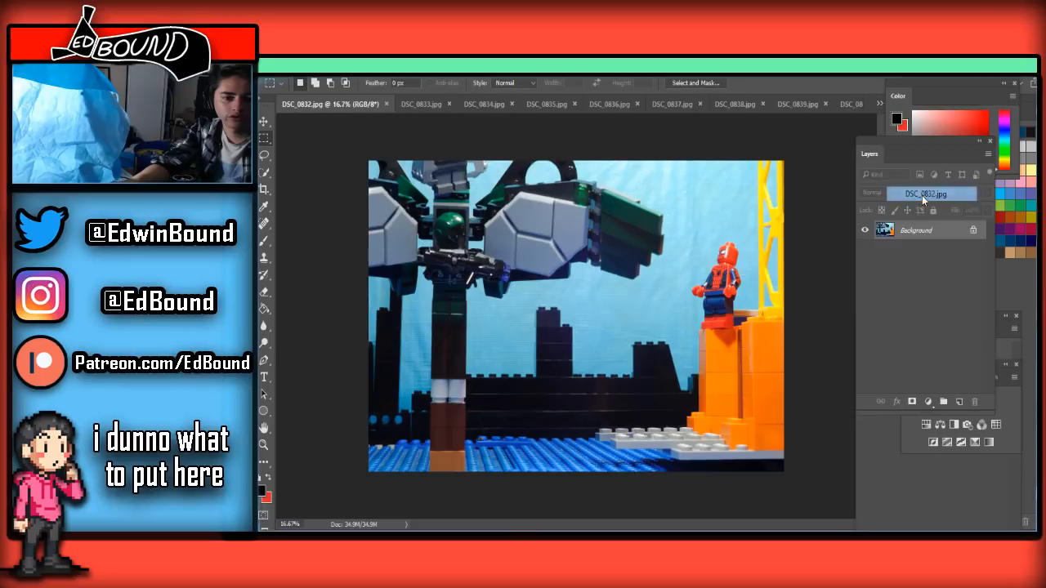
click(417, 109)
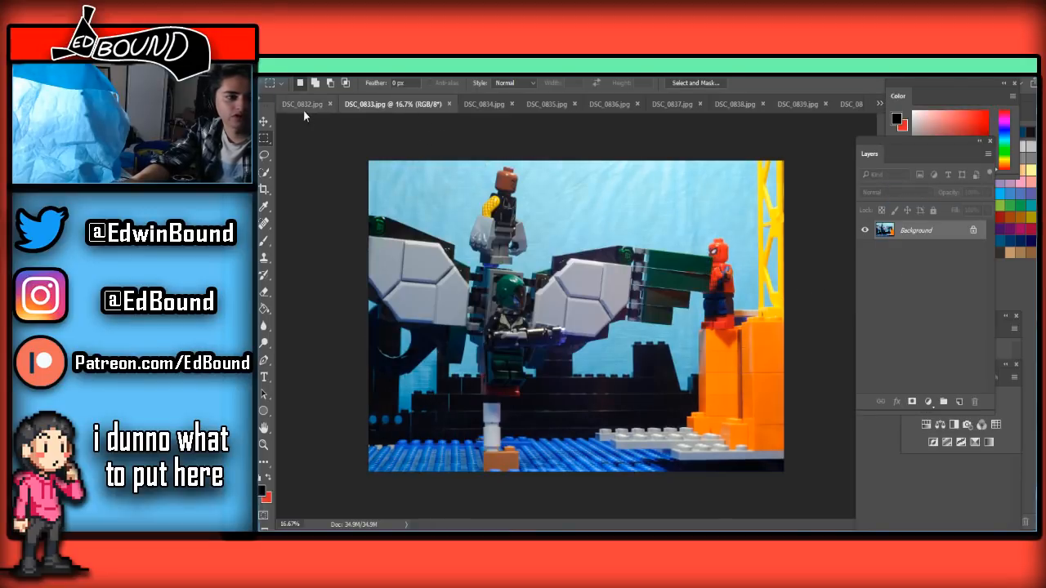
click(325, 107)
click(401, 105)
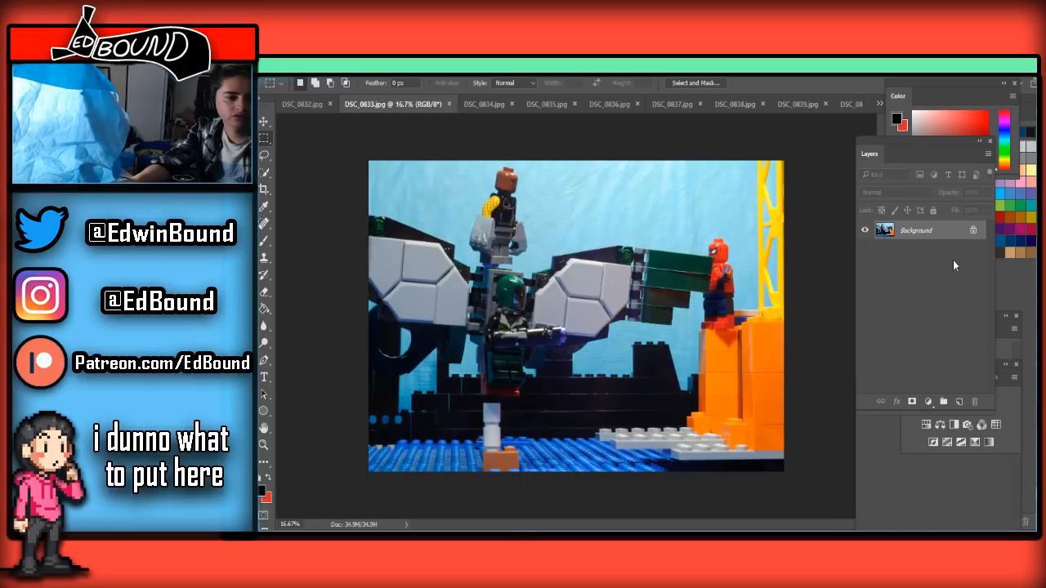
Unlock the background layer of DSC_0833.jpg, try the copied frame beneath it, and delete that pasted layer
key(ctrl+v)
click(974, 249)
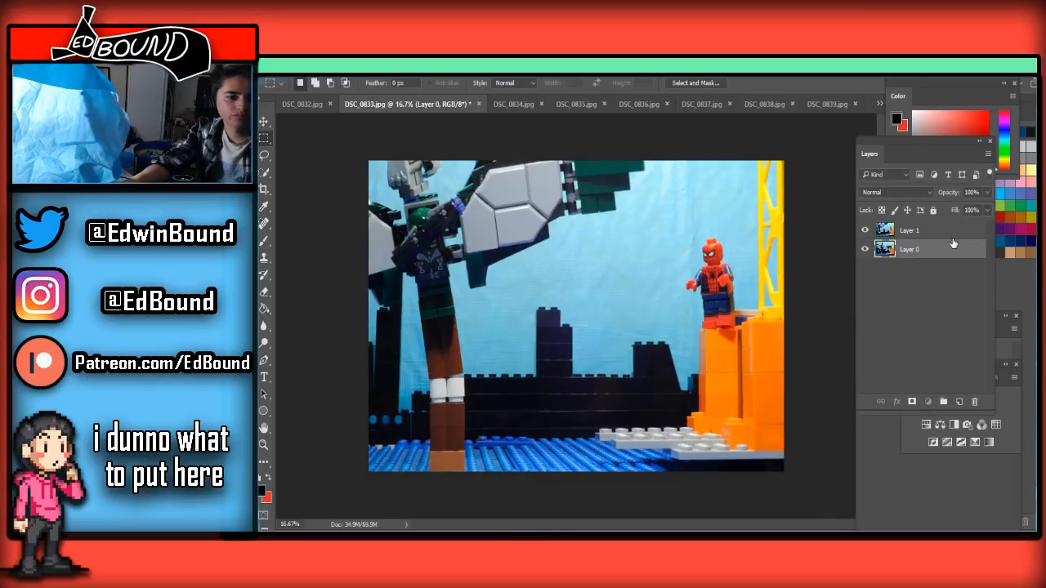
drag(940, 236, 924, 264)
key(ctrl+z)
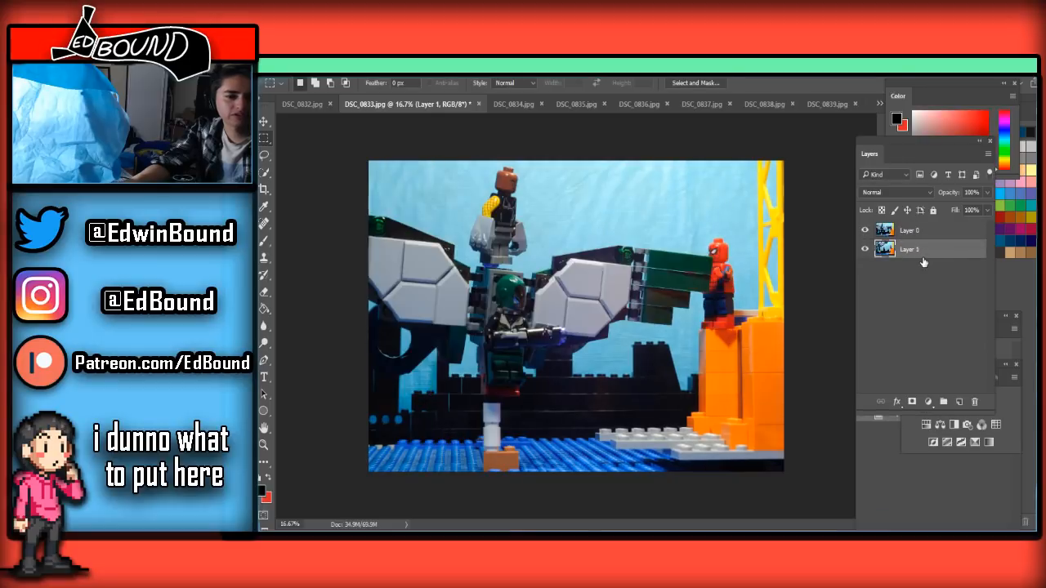
key(Delete)
Open the clean background frame DSC_0852 from the Frames folder
click(879, 104)
click(926, 410)
key(ctrl+a)
click(283, 69)
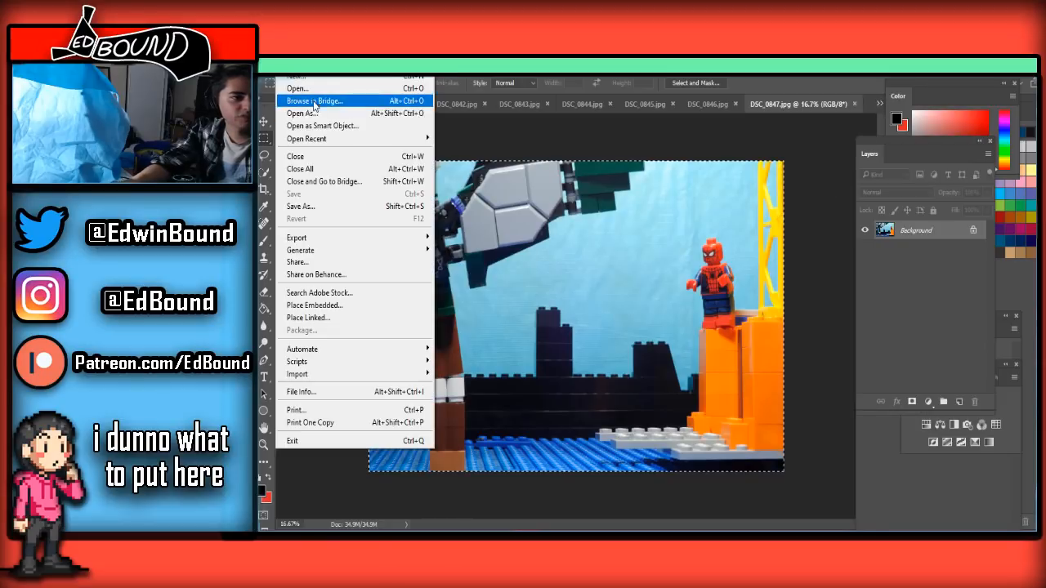
click(315, 90)
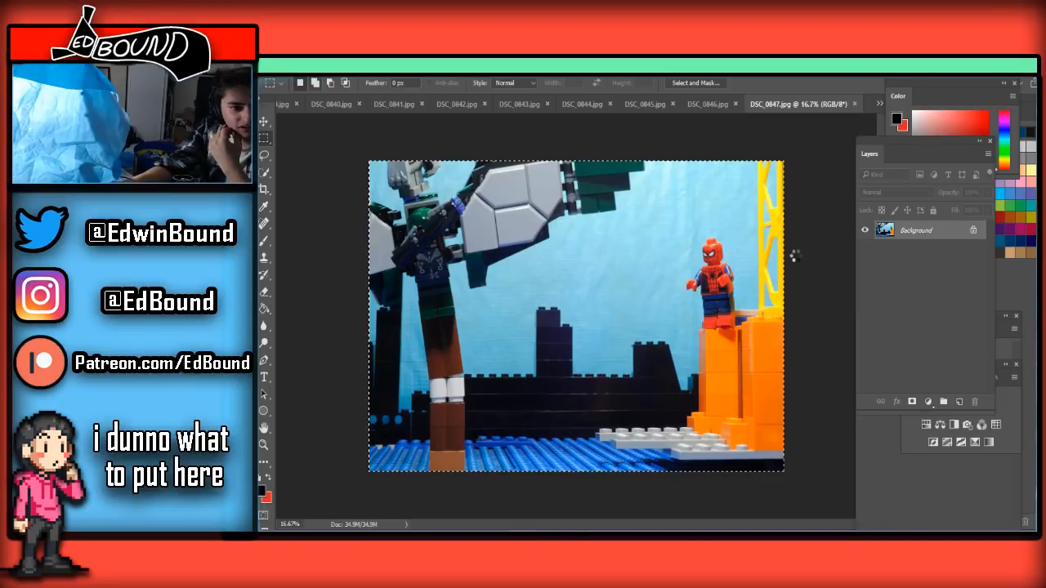
key(ctrl+o)
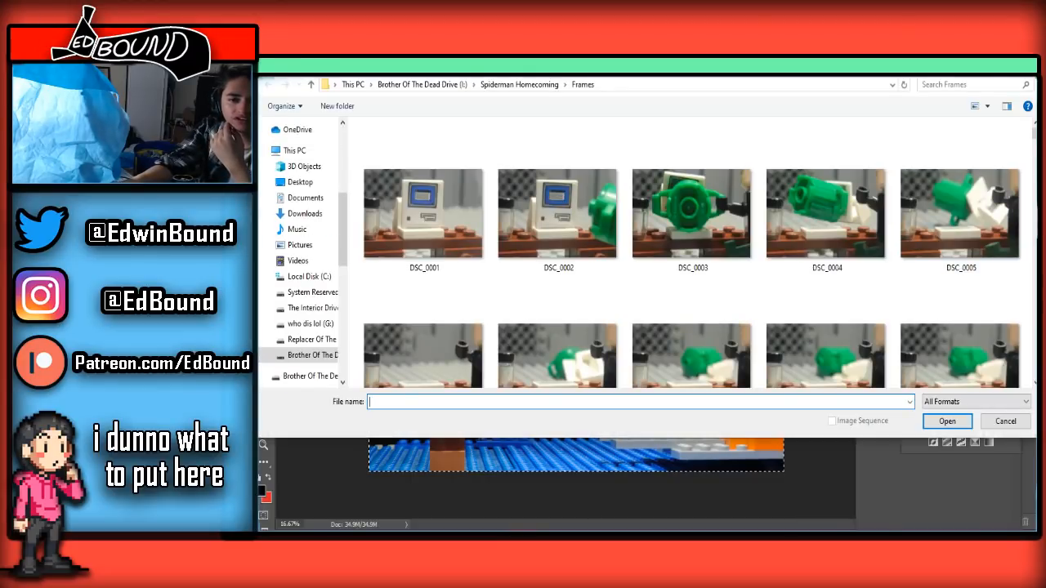
drag(1035, 133, 1034, 372)
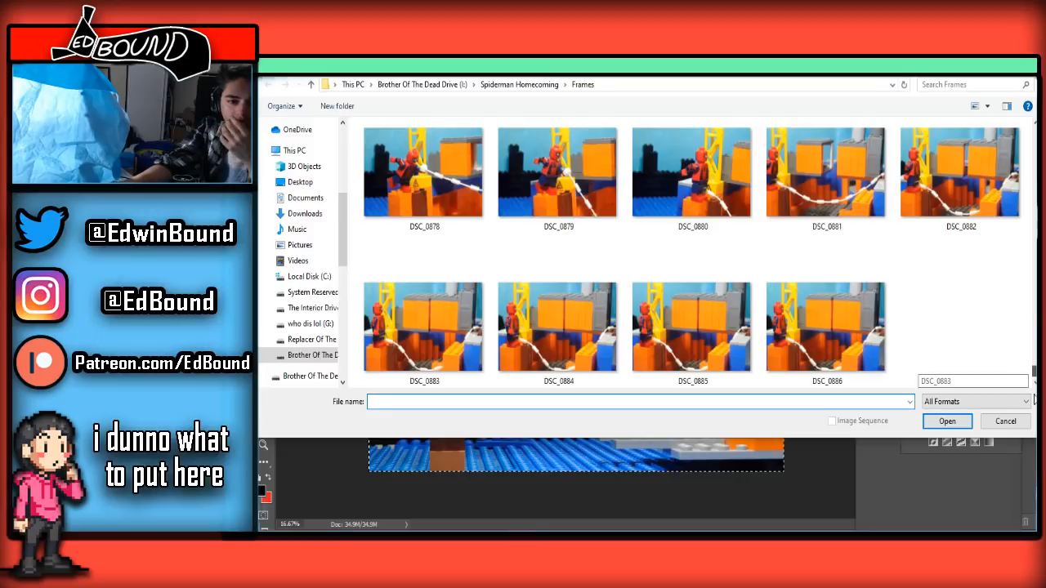
scroll(899, 317, up, 6)
scroll(900, 317, up, 1)
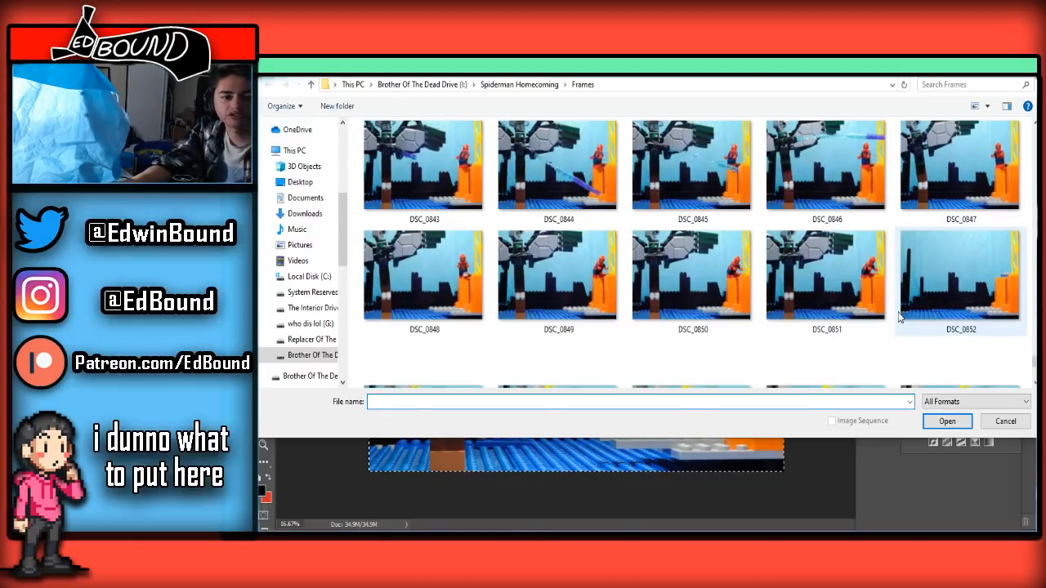
click(960, 295)
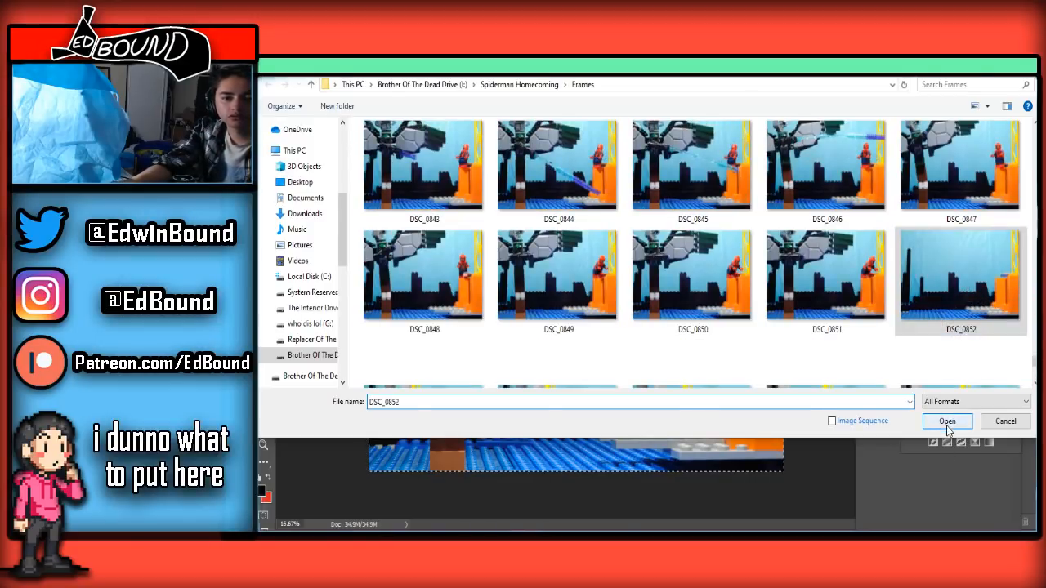
click(946, 422)
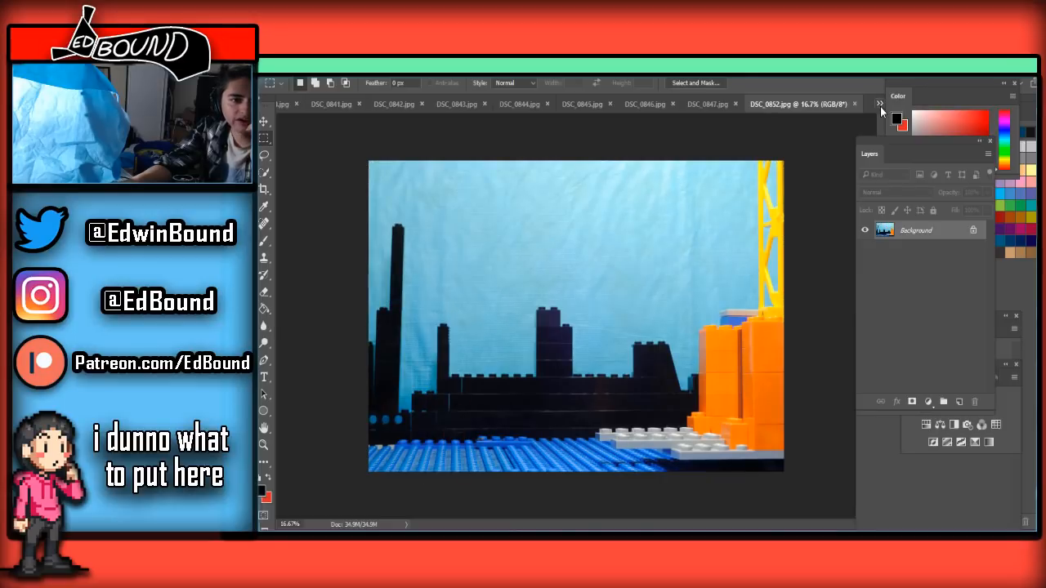
click(880, 104)
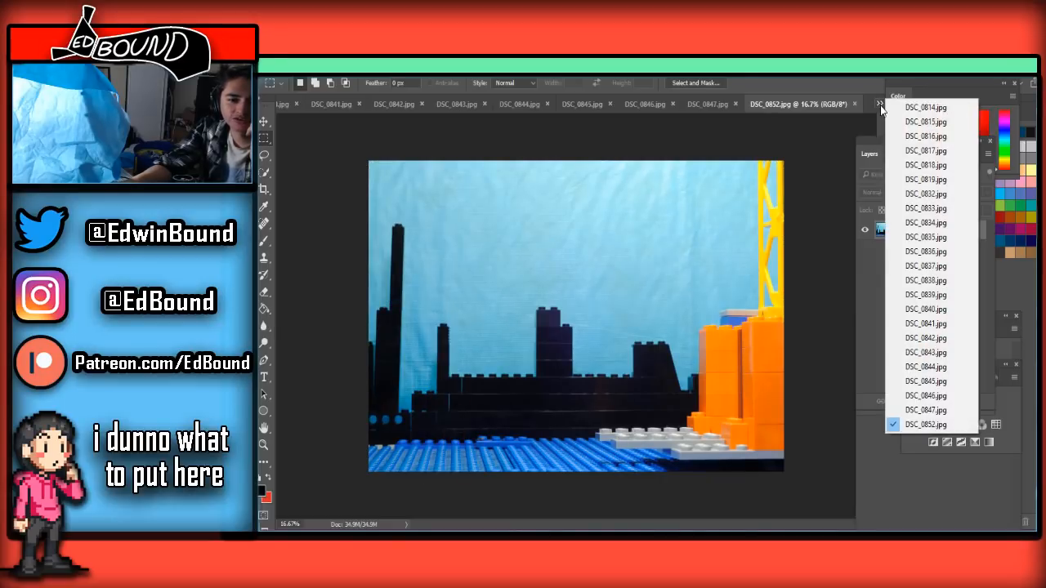
click(880, 106)
click(285, 72)
click(1019, 74)
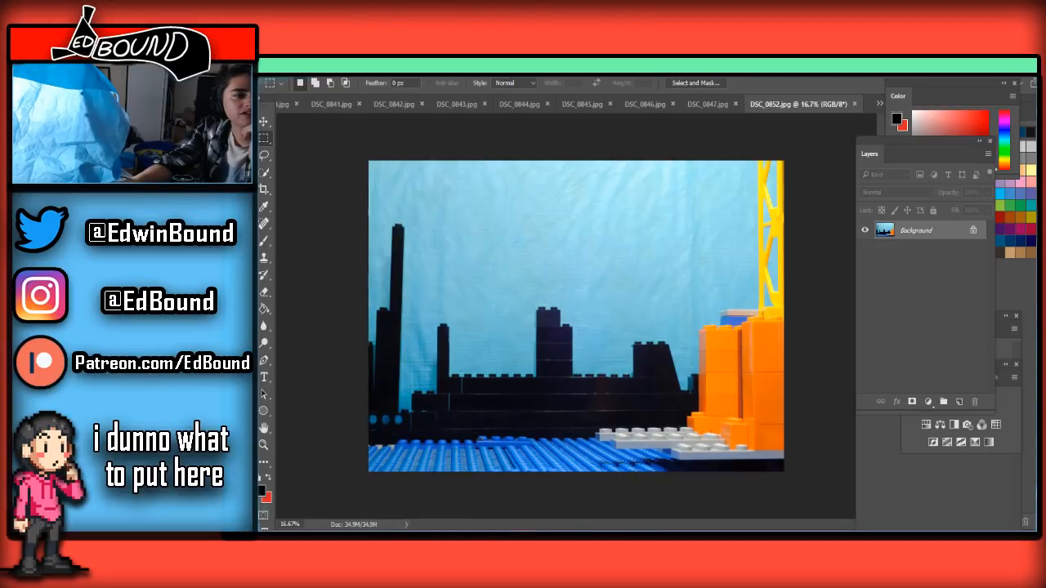
Open the four frames DSC_0848 to DSC_0851 together from the Frames folder
click(285, 72)
click(296, 92)
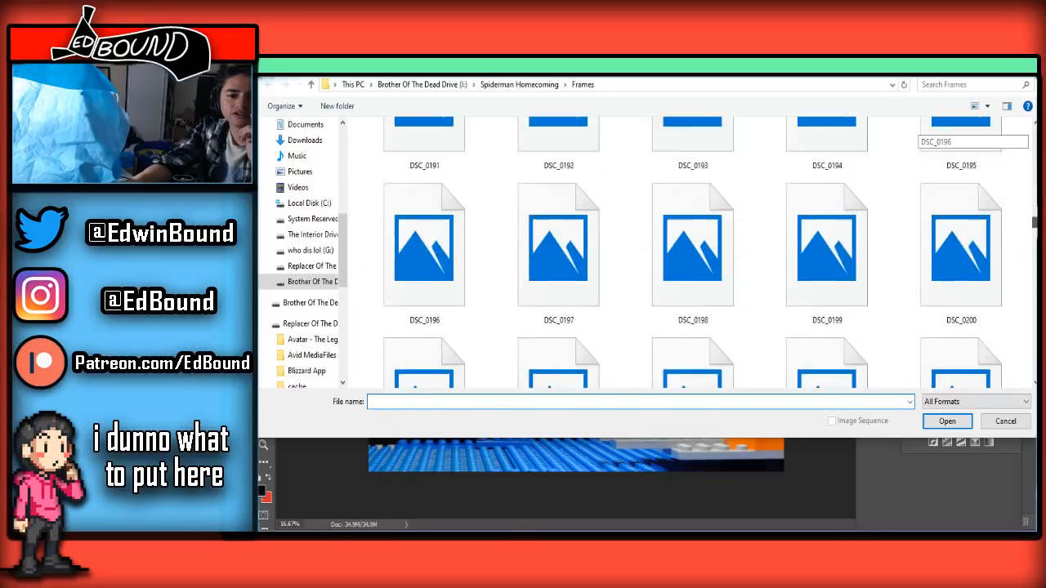
drag(1034, 133, 1033, 376)
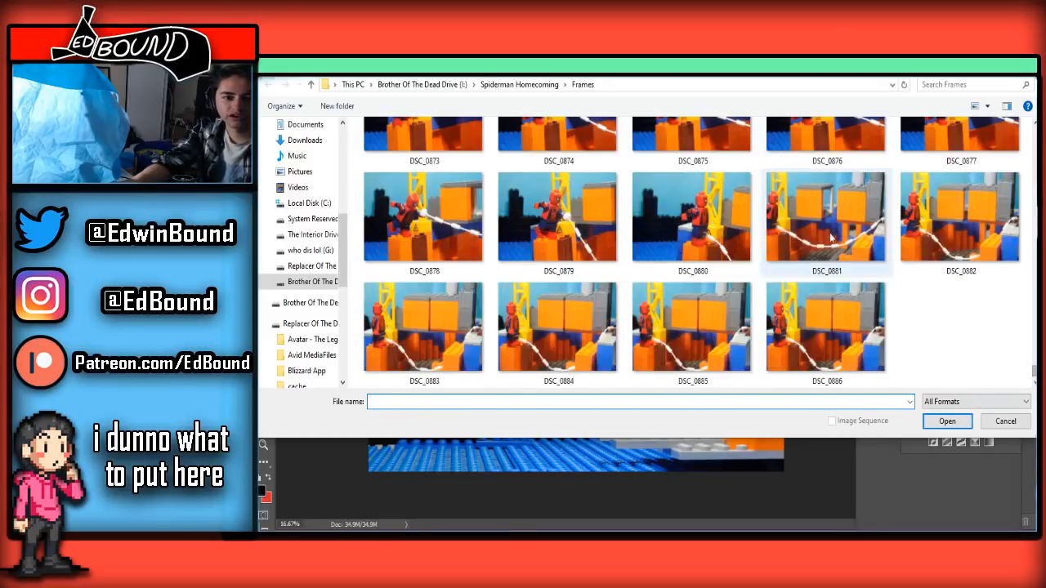
scroll(834, 250, up, 7)
drag(799, 75, 800, 135)
scroll(825, 286, down, 2)
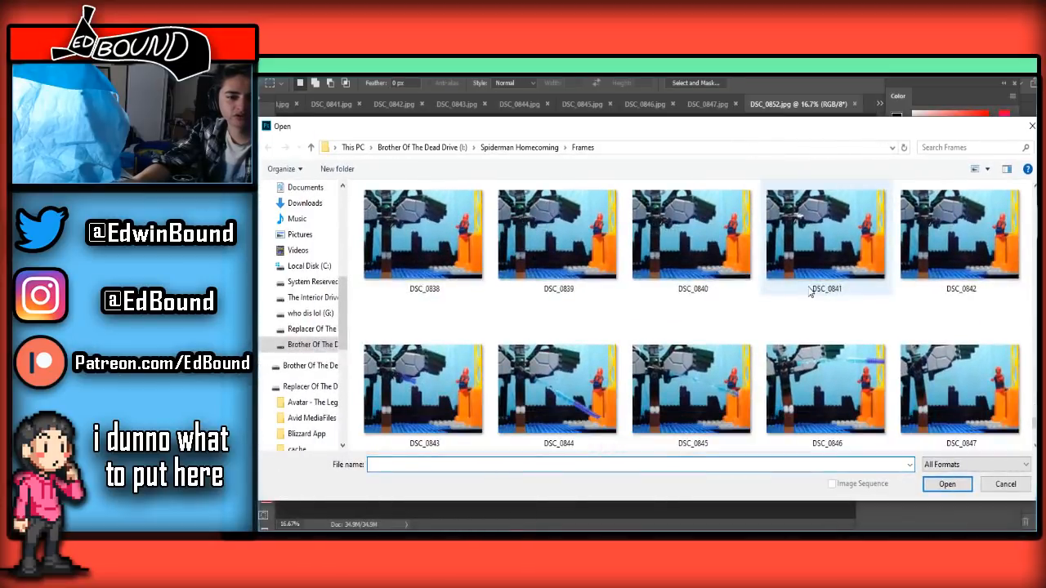
click(423, 389)
ctrl+click(557, 389)
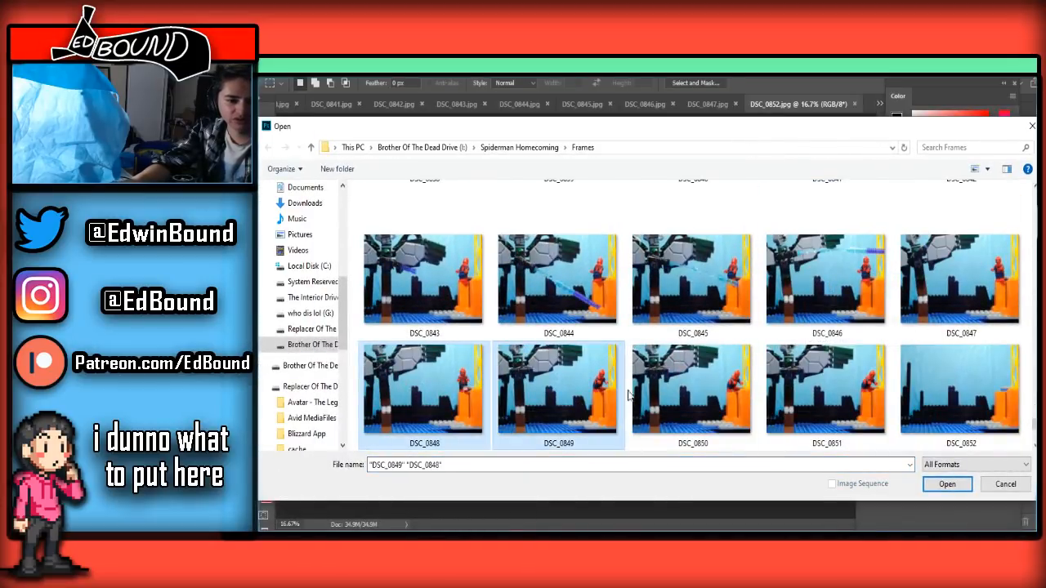
ctrl+click(662, 398)
ctrl+click(825, 389)
click(952, 486)
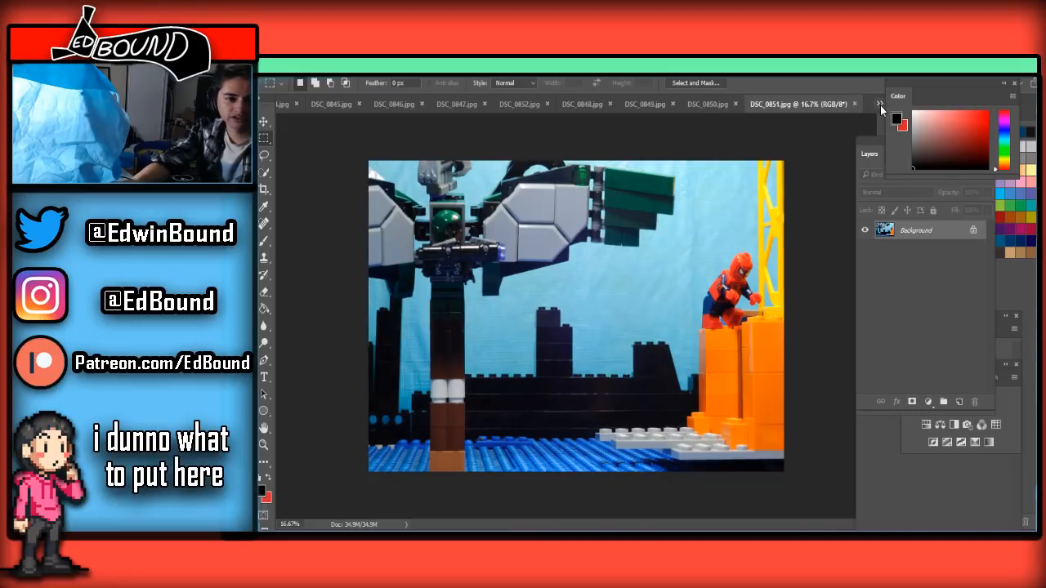
Copy the whole clean DSC_0852.jpg frame and paste it into DSC_0833.jpg, placing it beneath Layer 0
click(880, 104)
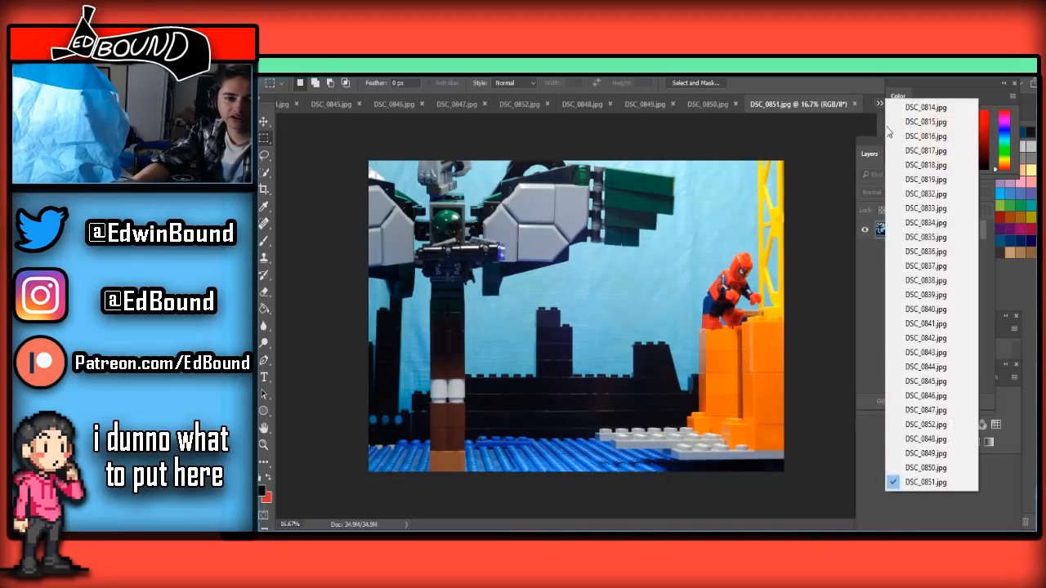
click(961, 424)
key(ctrl+a)
click(880, 102)
click(930, 194)
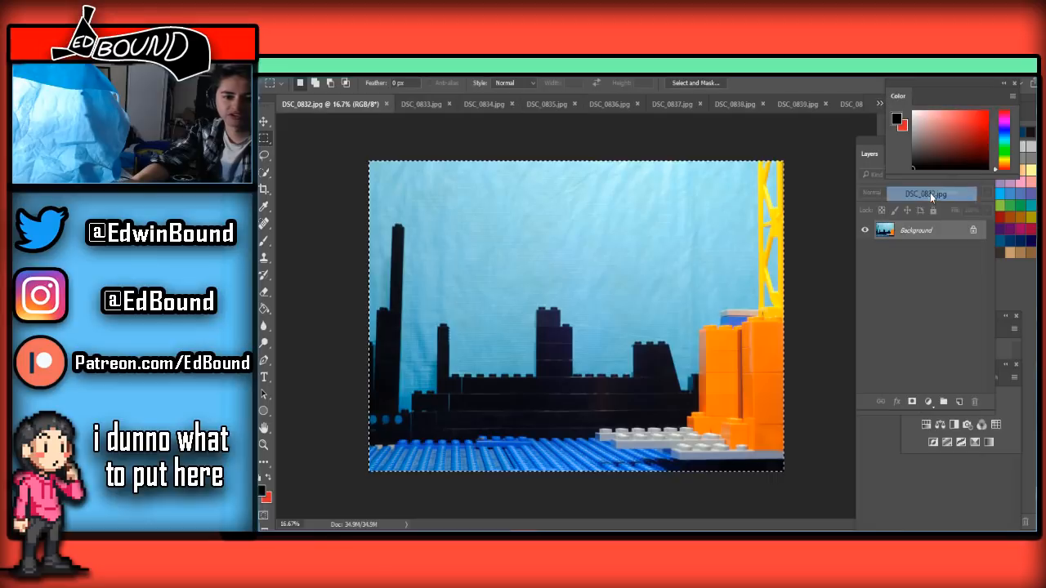
click(416, 103)
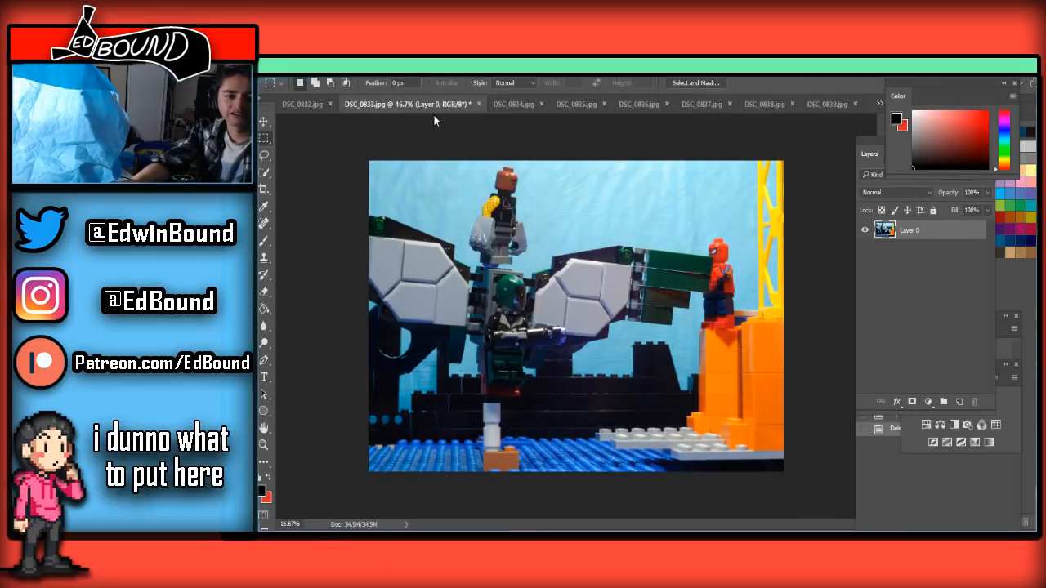
key(ctrl+v)
drag(940, 259, 940, 228)
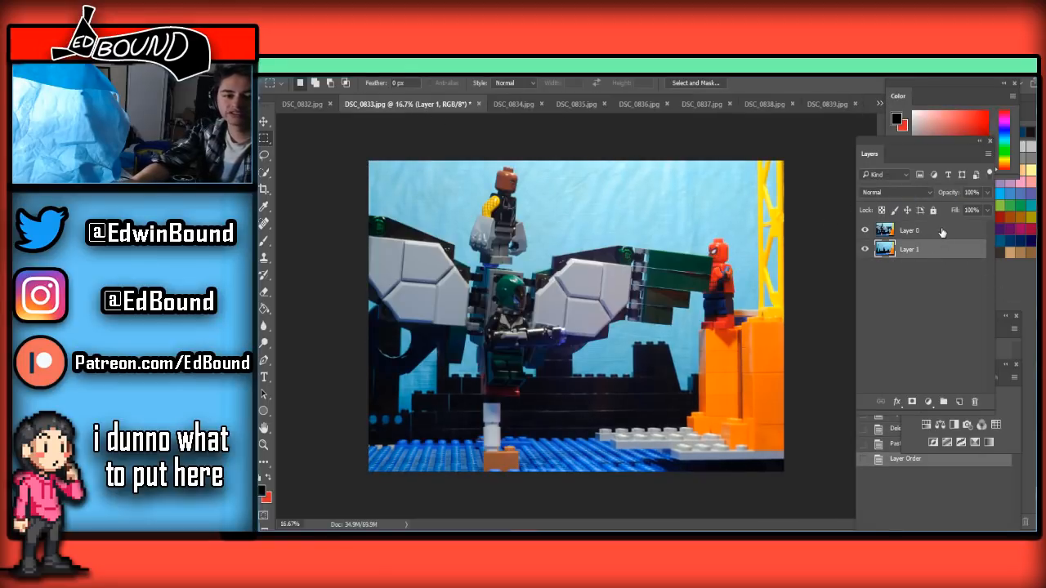
Erase the red brick and the black tube below the figure's green legs on Layer 0 with a 150 px Eraser
scroll(482, 384, up, 3)
scroll(405, 386, up, 4)
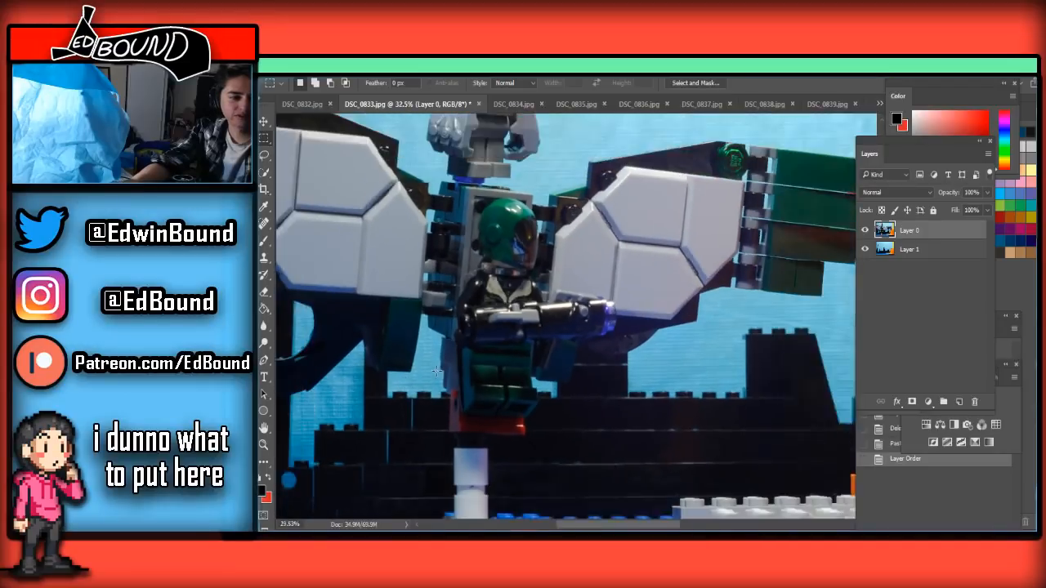
scroll(433, 425, up, 3)
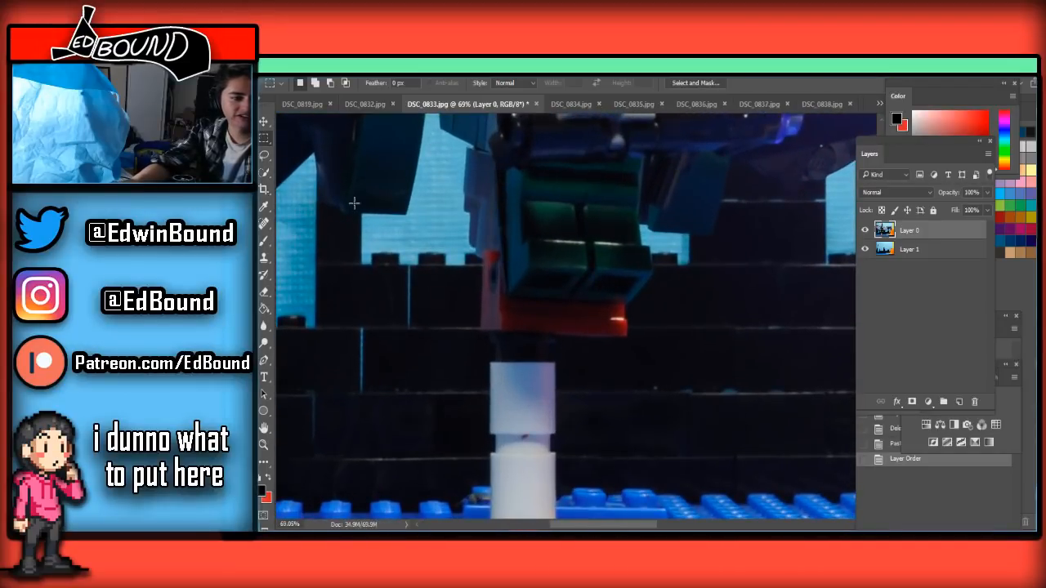
click(264, 291)
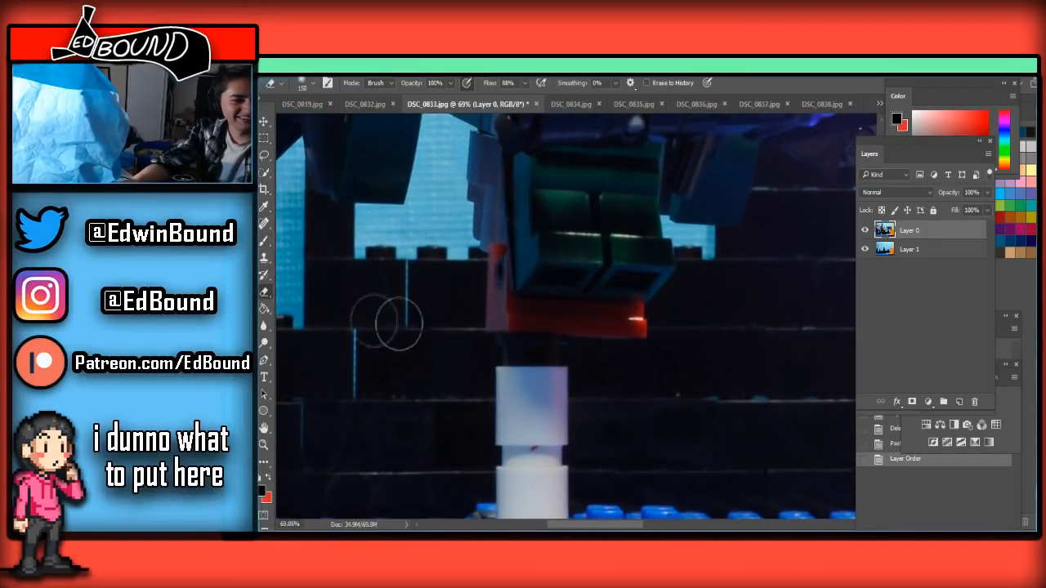
mouse_move(481, 306)
mouse_down()
mouse_move(515, 353)
mouse_move(472, 331)
mouse_move(562, 355)
mouse_move(515, 355)
mouse_move(672, 351)
mouse_move(577, 344)
mouse_move(633, 360)
mouse_up()
Erase the white tube sections and the orange base brick standing on the blue baseplate
scroll(604, 384, down, 3)
scroll(602, 384, down, 3)
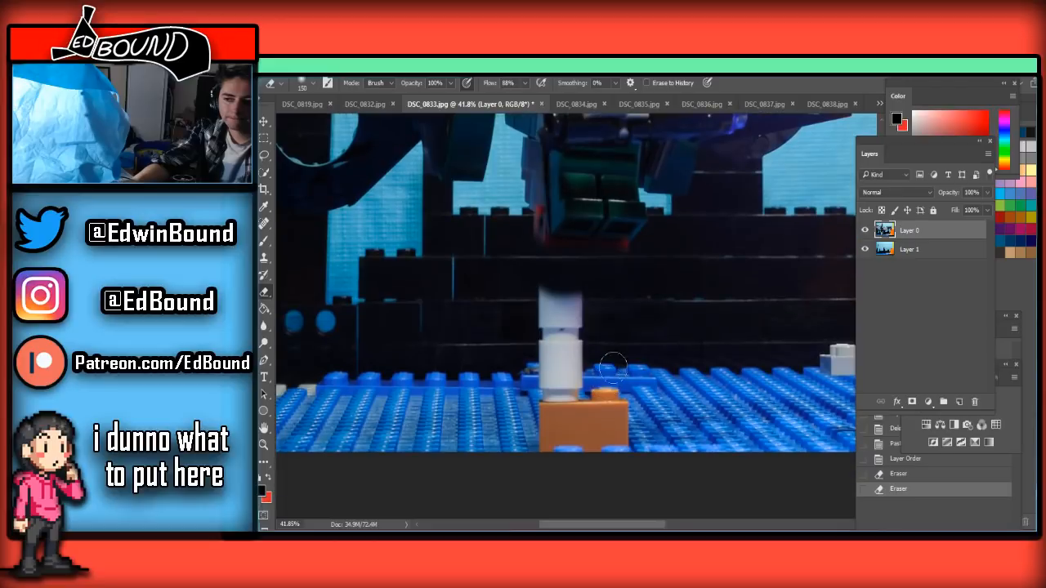
drag(486, 321, 584, 311)
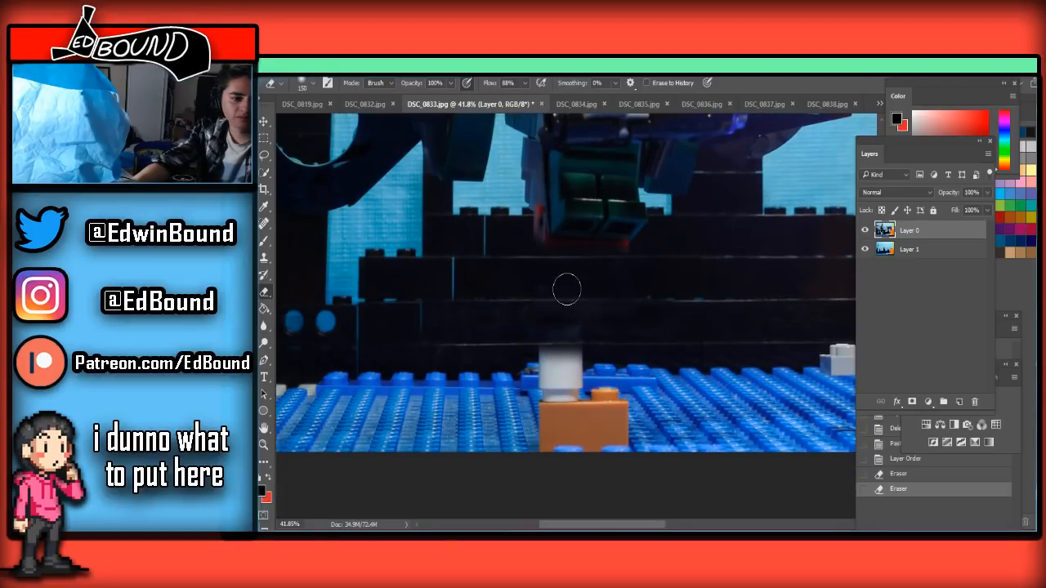
mouse_move(520, 368)
mouse_down()
mouse_move(586, 329)
mouse_move(561, 367)
mouse_move(610, 327)
mouse_move(554, 395)
mouse_move(625, 346)
mouse_move(592, 425)
mouse_move(626, 382)
mouse_move(525, 432)
mouse_move(560, 431)
mouse_move(588, 392)
mouse_move(587, 405)
mouse_move(622, 431)
mouse_move(572, 441)
mouse_up()
drag(636, 448, 601, 451)
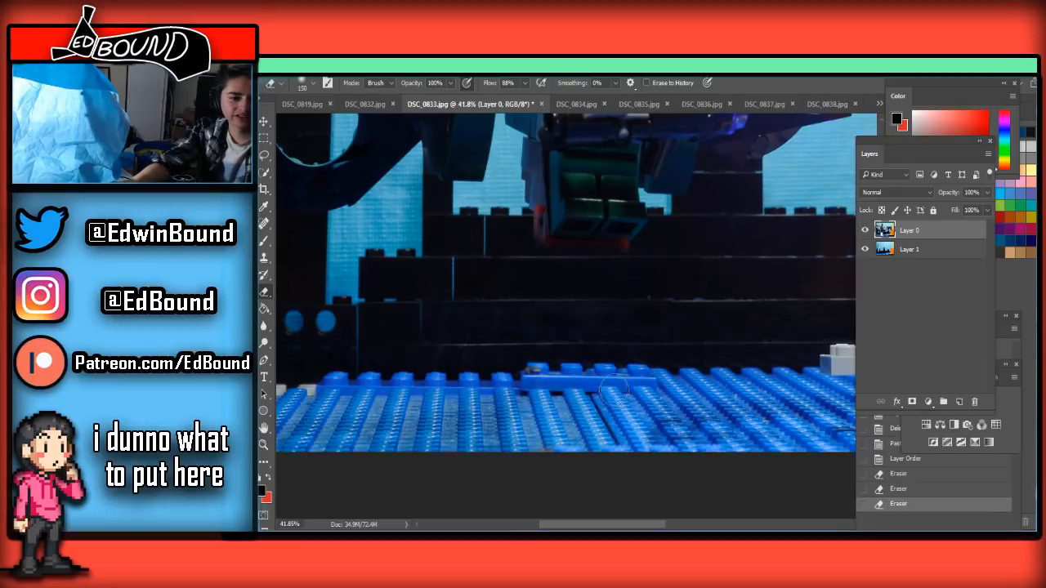
Erase along the lower edge of the blue baseplate on Layer 0 with a 500 px Eraser
scroll(621, 409, down, 4)
scroll(685, 429, up, 1)
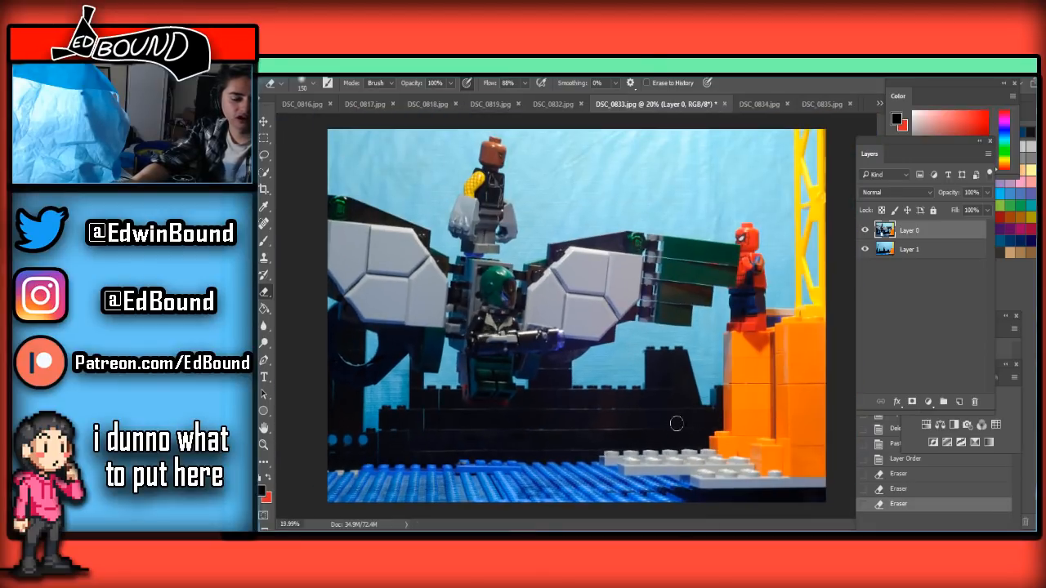
key(bracketright)
key(bracketright)
key(bracketright)
key(bracketright)
key(bracketright)
mouse_move(588, 501)
mouse_down()
mouse_move(553, 502)
mouse_move(642, 502)
mouse_move(376, 500)
mouse_move(444, 498)
mouse_move(416, 495)
mouse_move(441, 489)
mouse_up()
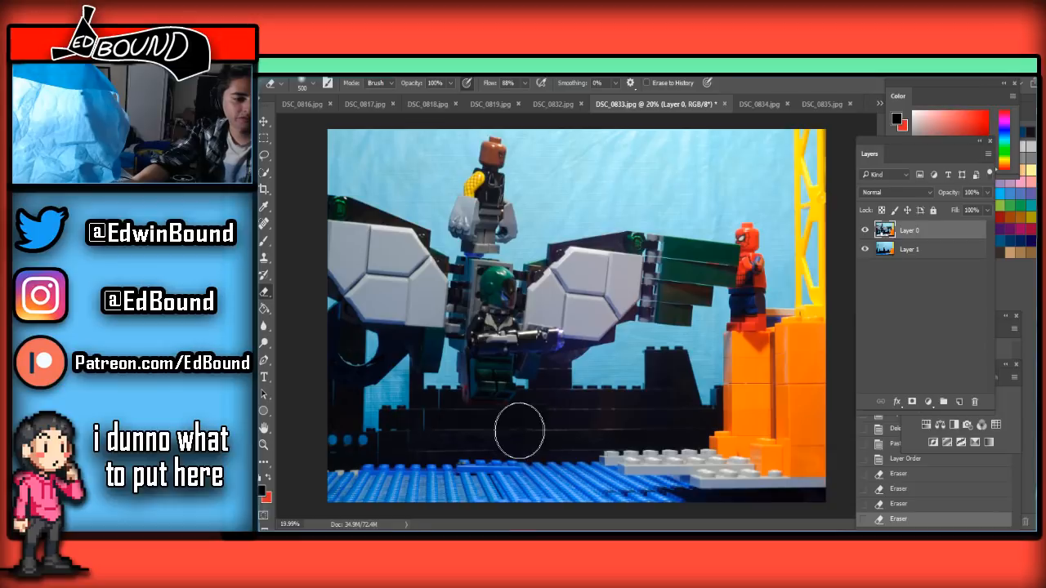
Erase the red brick remnants beside and below the figure's green legs, reducing the Eraser to 50 px
scroll(513, 427, up, 4)
key(bracketleft)
key(bracketleft)
key(bracketleft)
key(bracketleft)
key(bracketleft)
key(bracketleft)
key(bracketleft)
key(bracketleft)
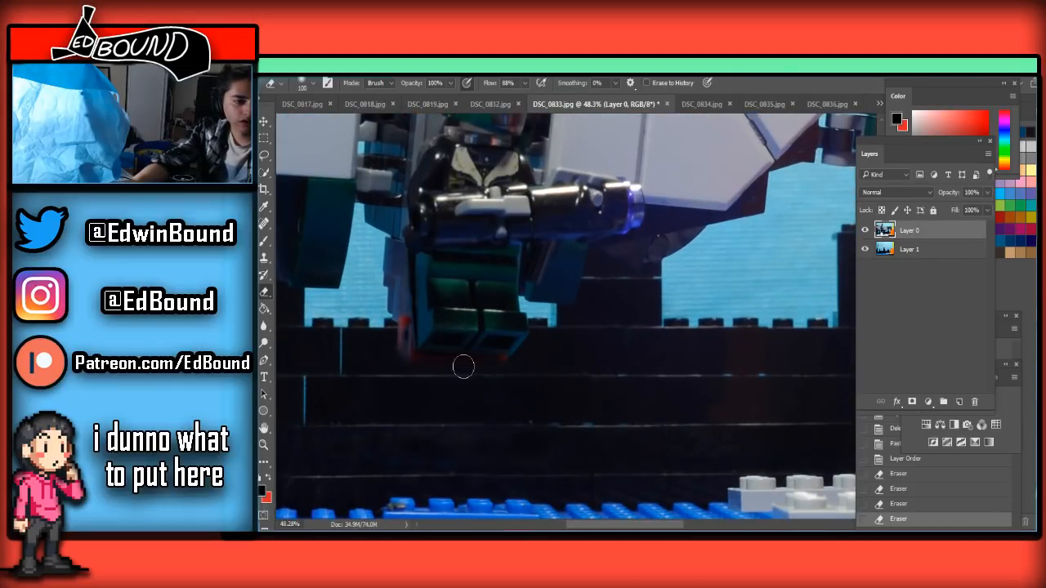
drag(395, 338, 409, 337)
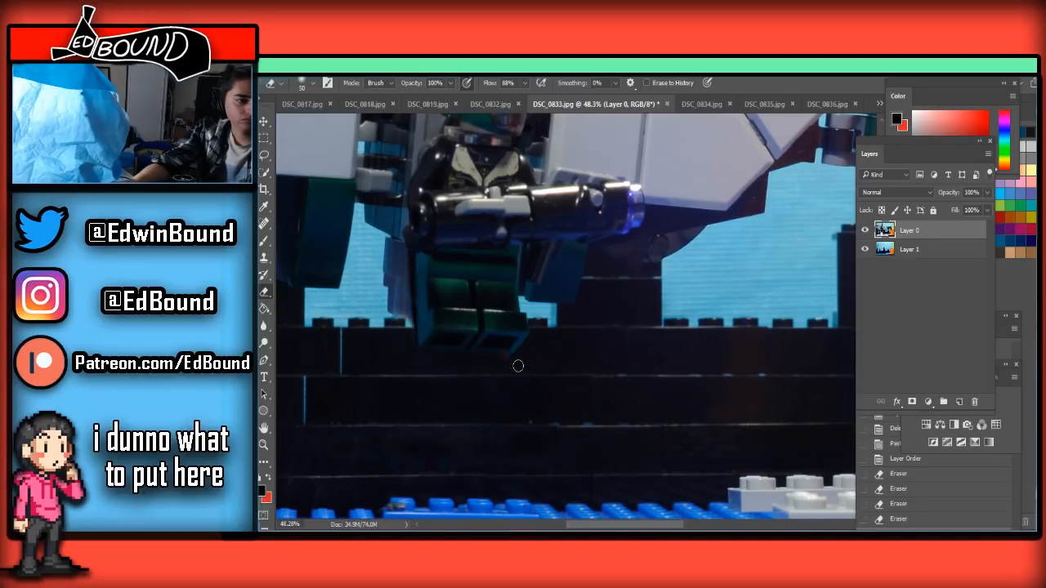
scroll(642, 367, down, 5)
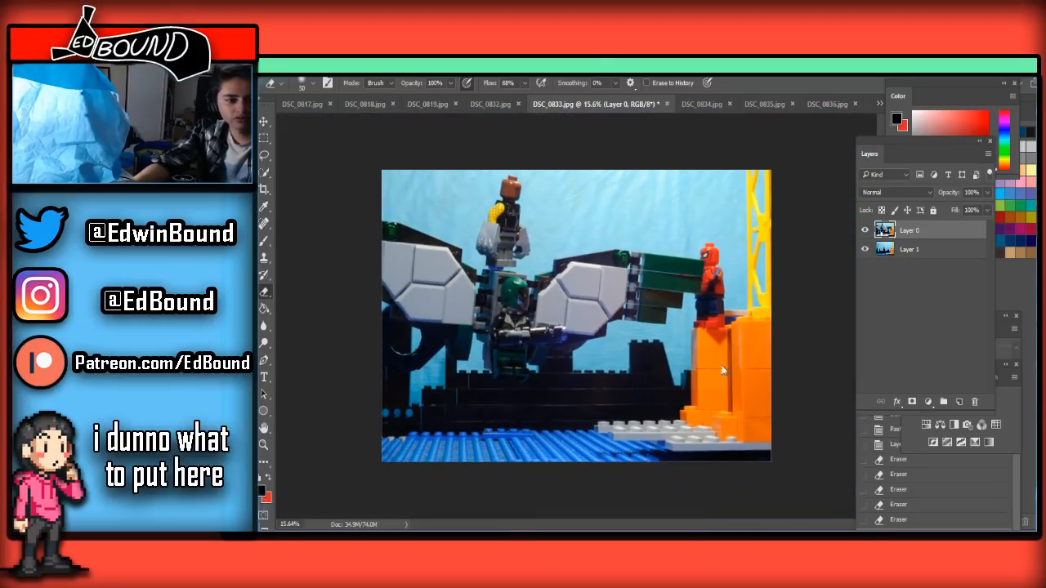
Save the cleaned frame as JPEG under the name DSC_0833 in the Frames folder, replacing the existing file
key(ctrl+shift+s)
click(431, 394)
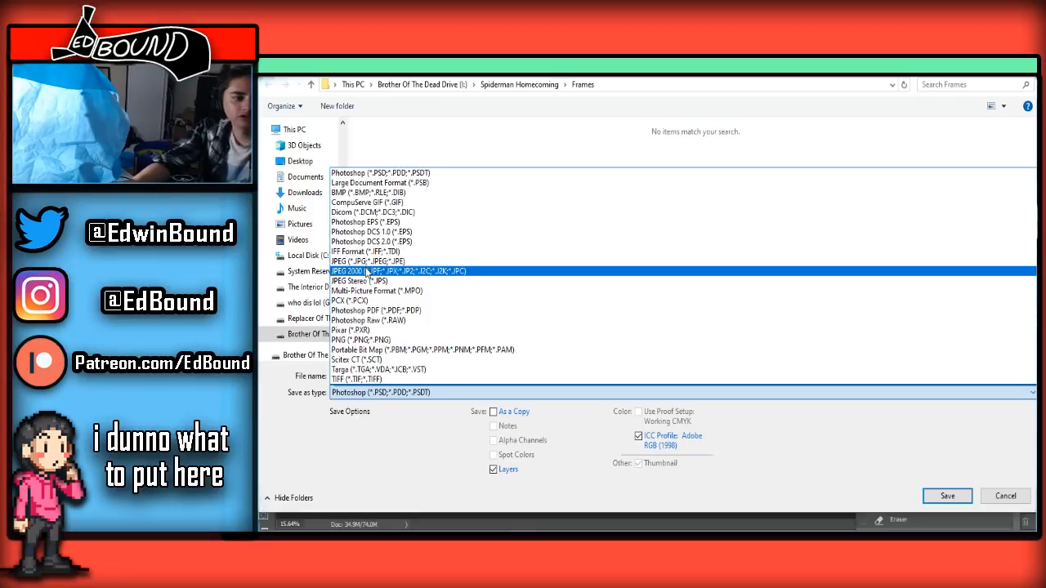
click(372, 260)
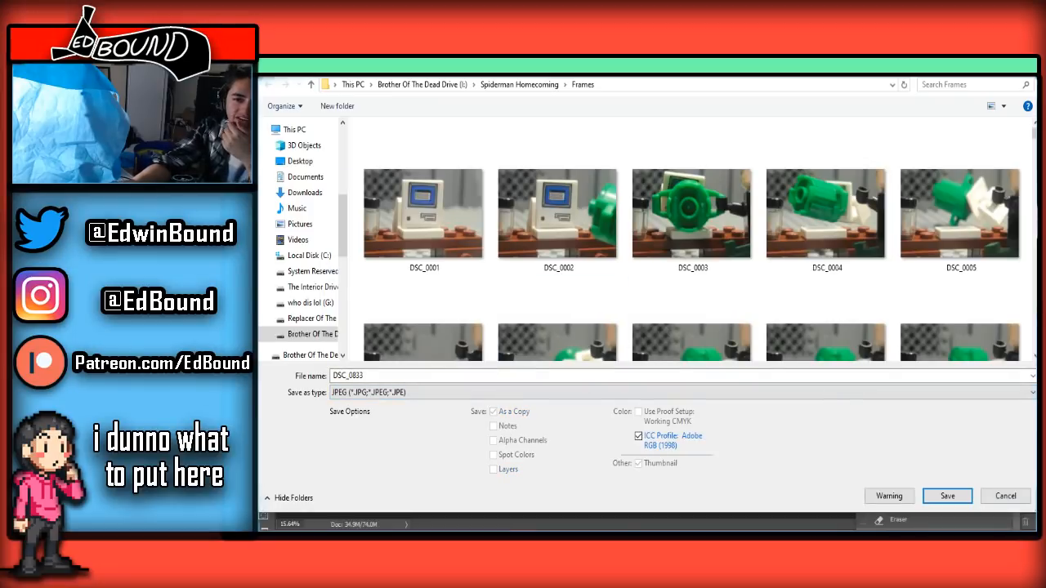
click(948, 496)
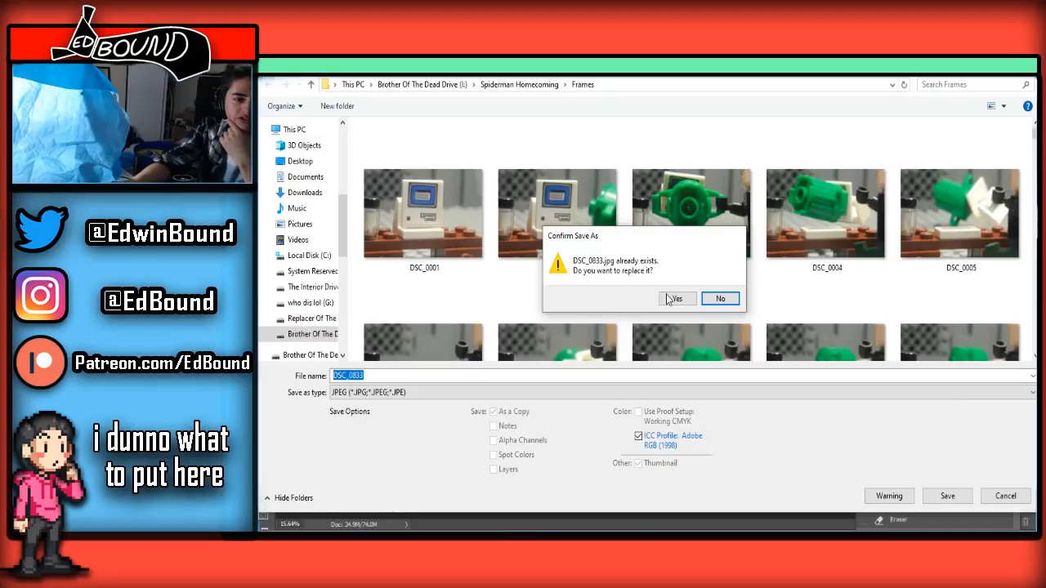
click(669, 299)
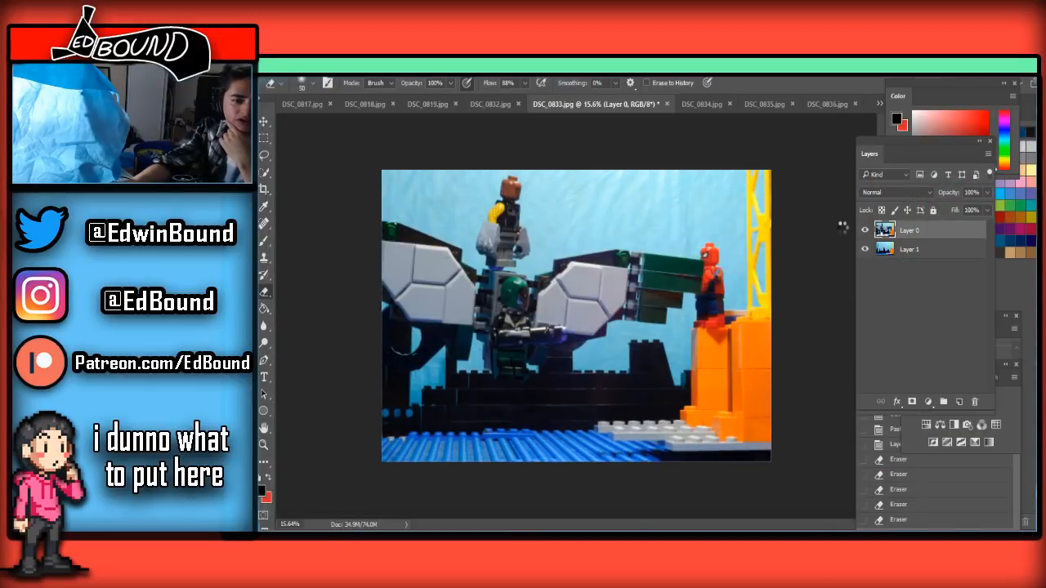
click(980, 256)
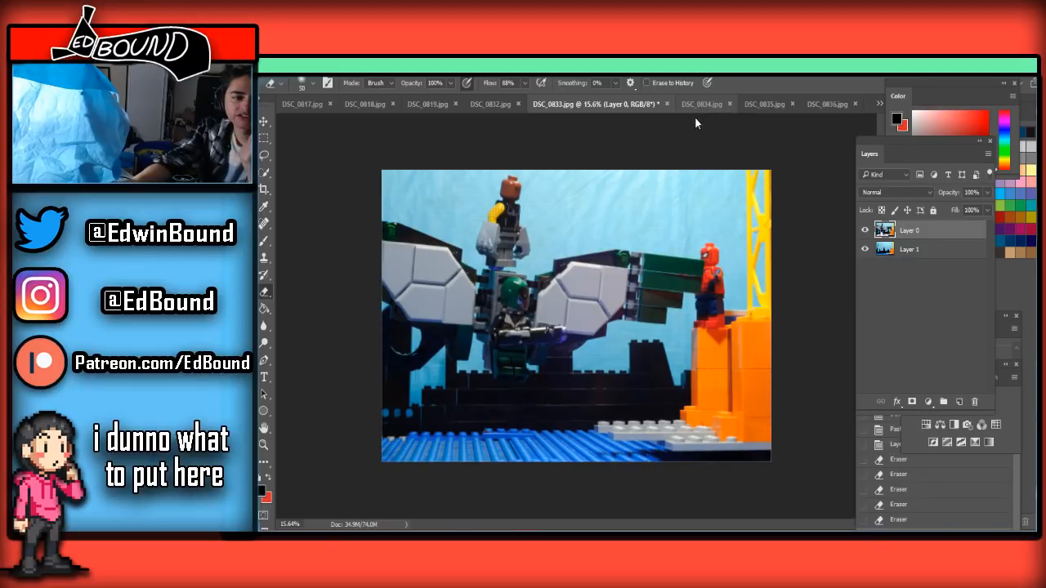
Paste the clean background frame into DSC_0834.jpg, place it beneath Layer 0, and select Layer 0
click(700, 104)
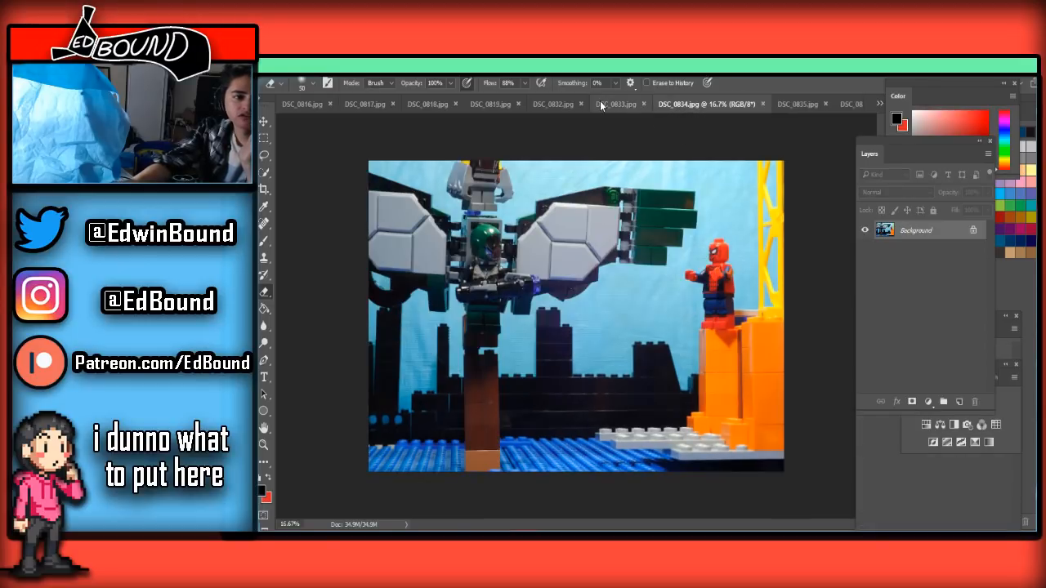
click(647, 103)
click(708, 104)
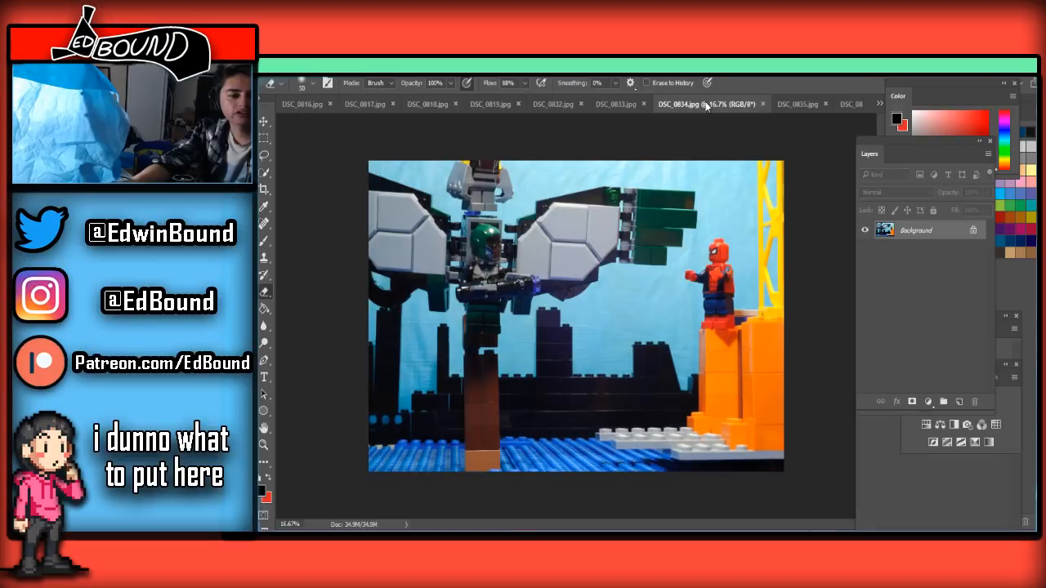
key(ctrl+v)
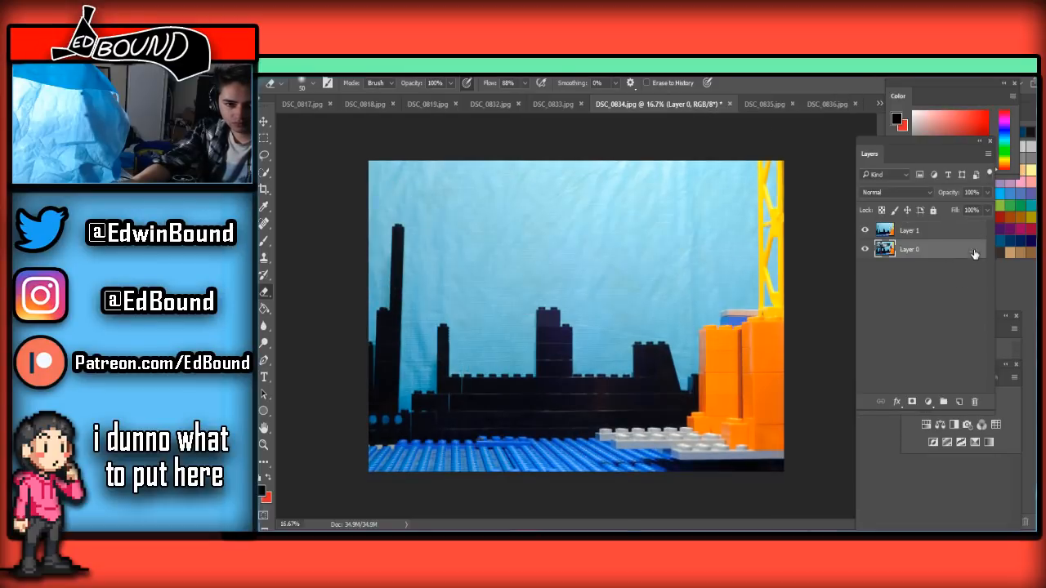
drag(956, 292, 956, 290)
click(946, 232)
Erase the orange base brick and the brown brick pillar below the figure on Layer 0, enlarging the Eraser to 250 px
scroll(503, 365, up, 5)
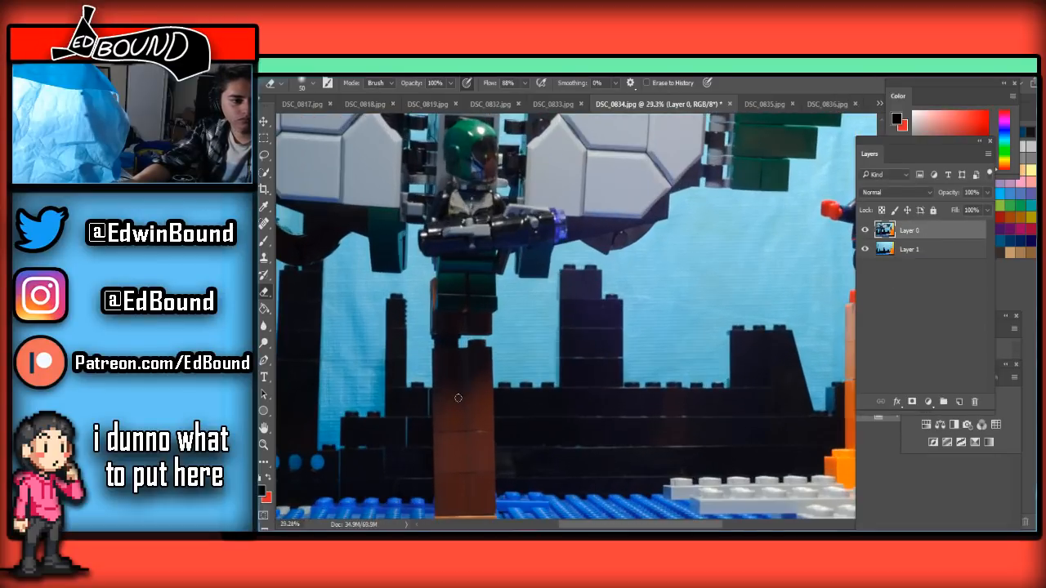
scroll(420, 385, down, 4)
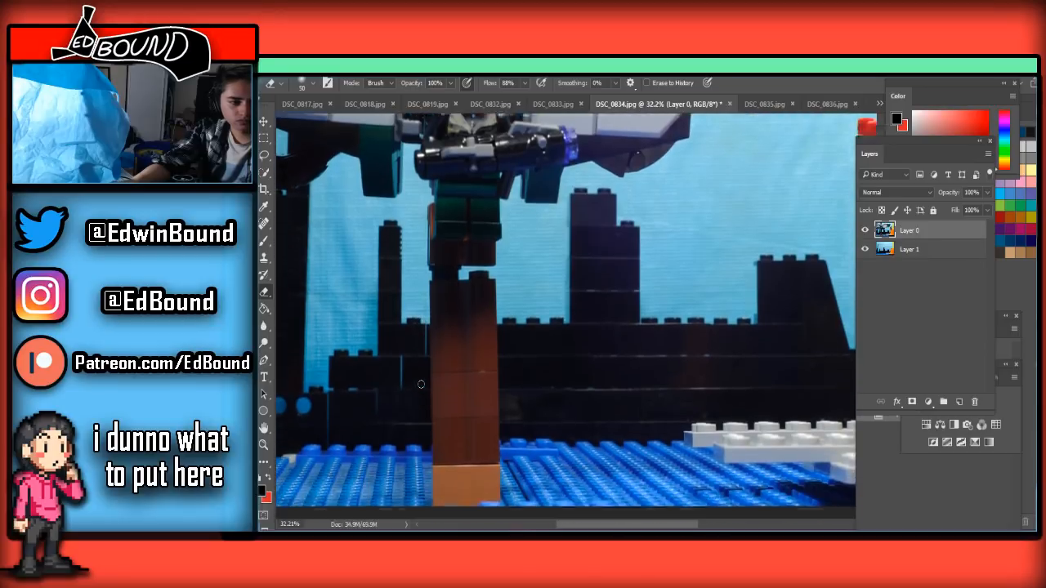
scroll(420, 385, up, 1)
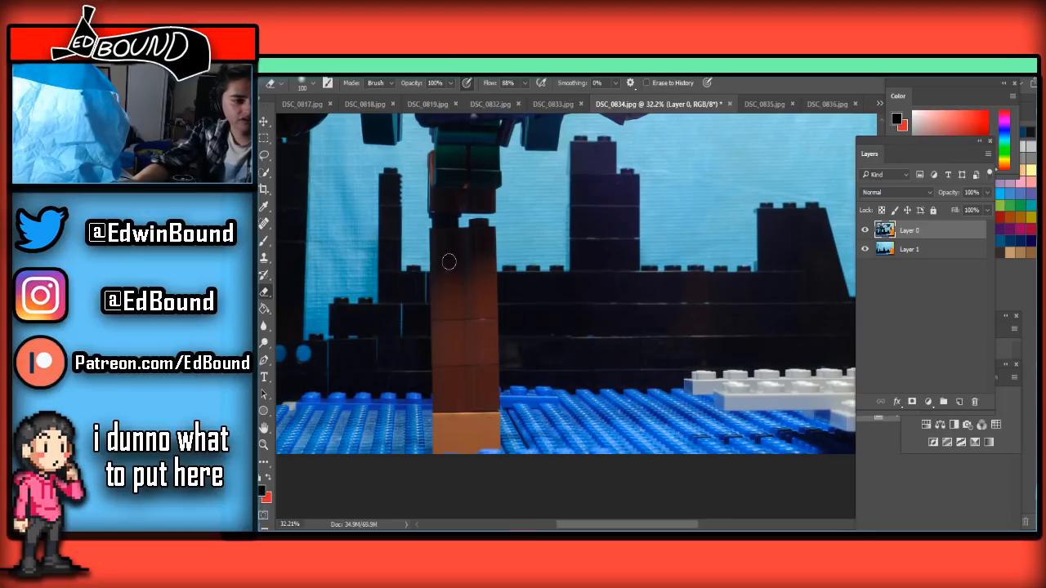
key(bracketright)
mouse_move(481, 454)
mouse_down()
mouse_move(500, 439)
mouse_move(490, 429)
mouse_move(416, 432)
mouse_move(489, 420)
mouse_up()
scroll(487, 418, down, 3)
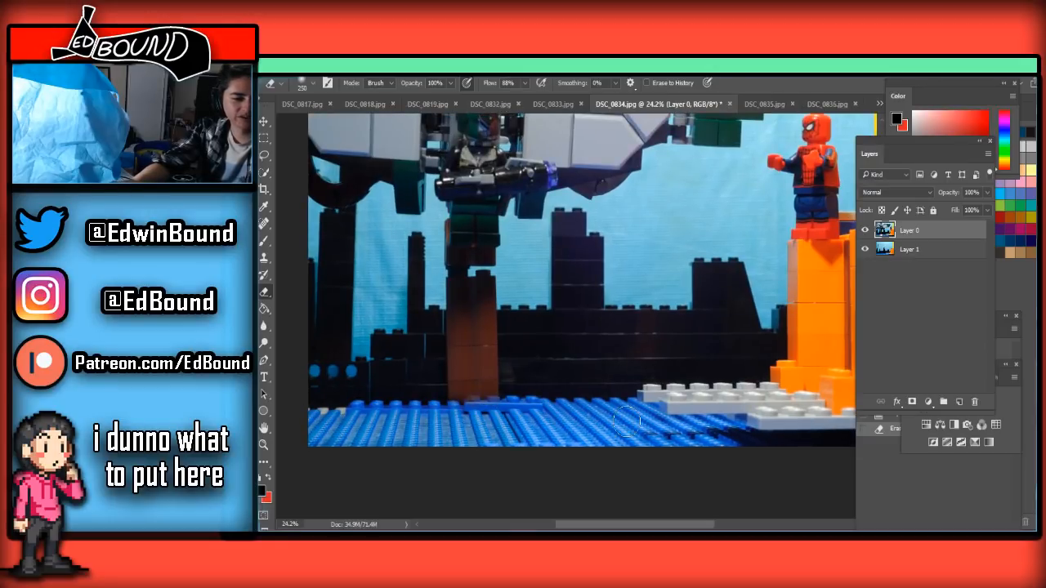
drag(627, 422, 573, 431)
scroll(567, 433, up, 1)
mouse_move(497, 437)
mouse_down()
mouse_move(430, 437)
mouse_move(456, 431)
mouse_move(441, 416)
mouse_move(523, 379)
mouse_move(521, 357)
mouse_move(497, 356)
mouse_move(480, 315)
mouse_up()
Erase the leftover brick edges below and beside the figure's green legs, reducing the Eraser to 35 px
scroll(479, 321, up, 4)
key(bracketleft)
key(bracketleft)
key(bracketleft)
key(bracketleft)
key(bracketleft)
key(bracketleft)
mouse_move(558, 353)
mouse_down()
mouse_move(483, 346)
mouse_move(552, 344)
mouse_move(427, 350)
mouse_move(521, 338)
mouse_move(453, 337)
mouse_move(543, 340)
mouse_move(449, 332)
mouse_move(558, 329)
mouse_move(500, 331)
mouse_move(546, 330)
mouse_up()
key(bracketleft)
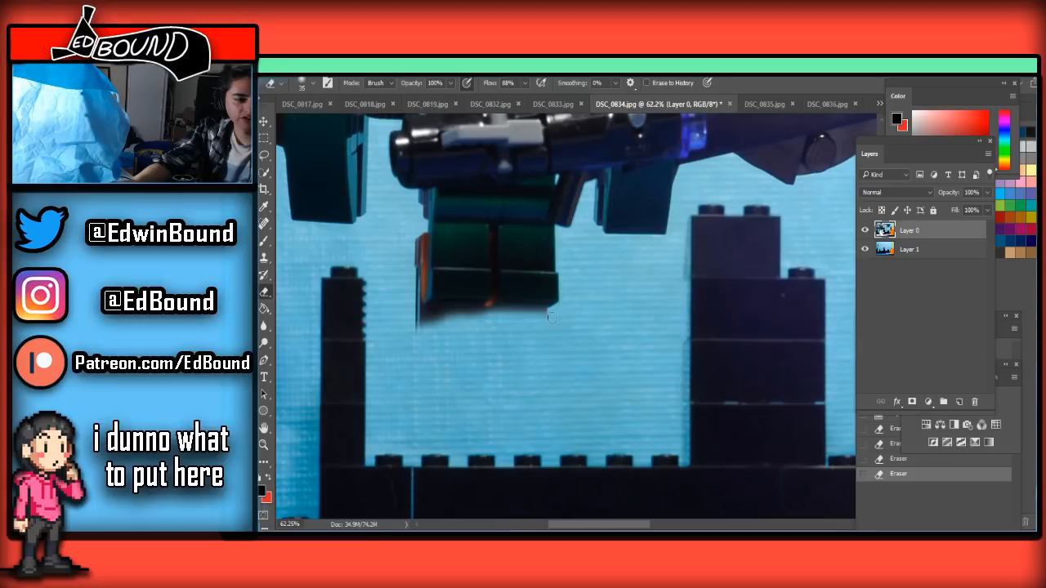
mouse_move(457, 318)
mouse_down()
mouse_move(439, 316)
mouse_move(425, 336)
mouse_up()
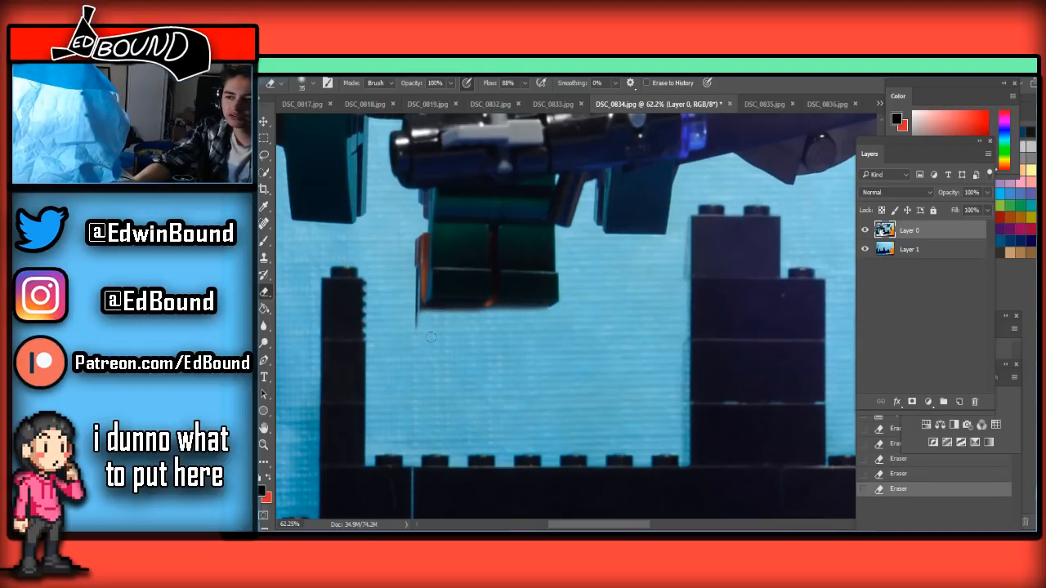
scroll(405, 332, up, 3)
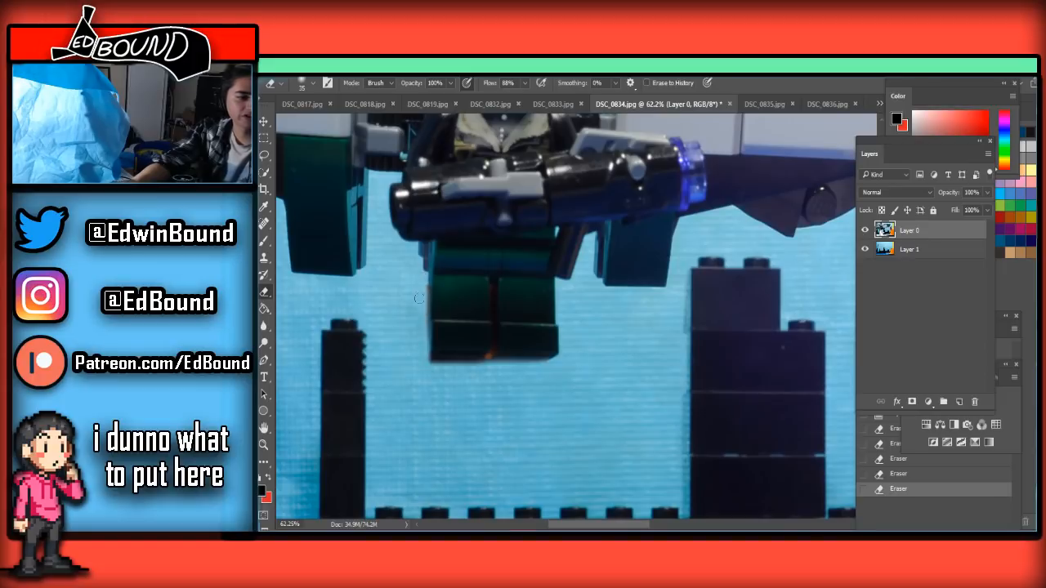
drag(441, 358, 496, 328)
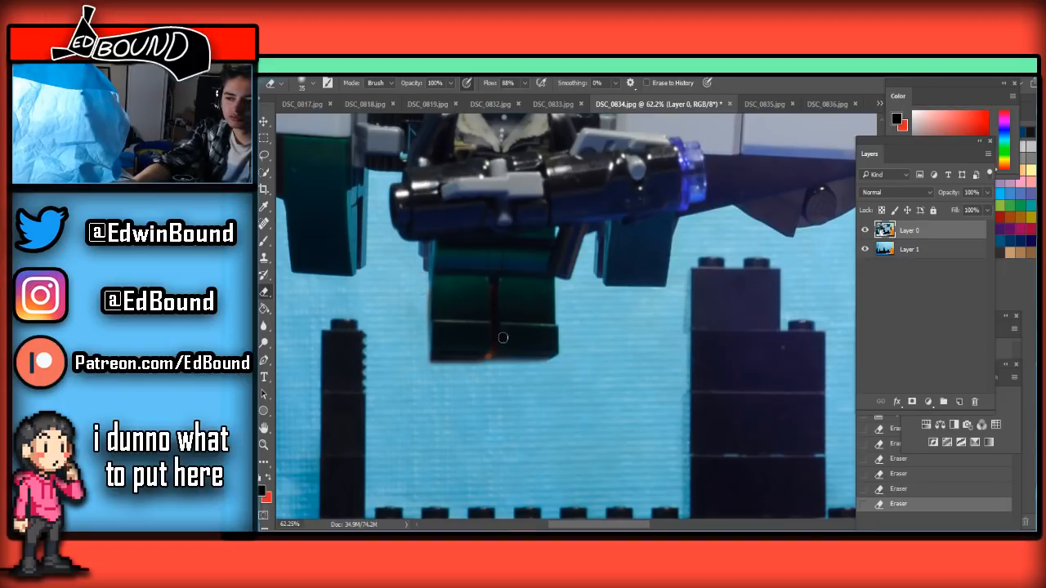
scroll(519, 346, down, 10)
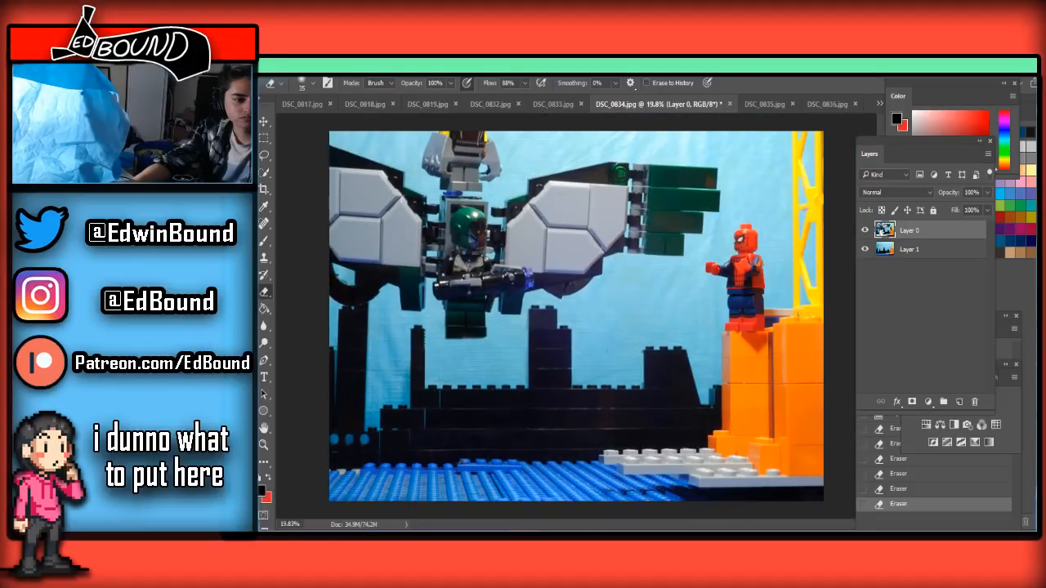
Save the cleaned frame as JPEG under the name DSC_0834 in the Frames folder, replacing the existing file
key(ctrl+shift+s)
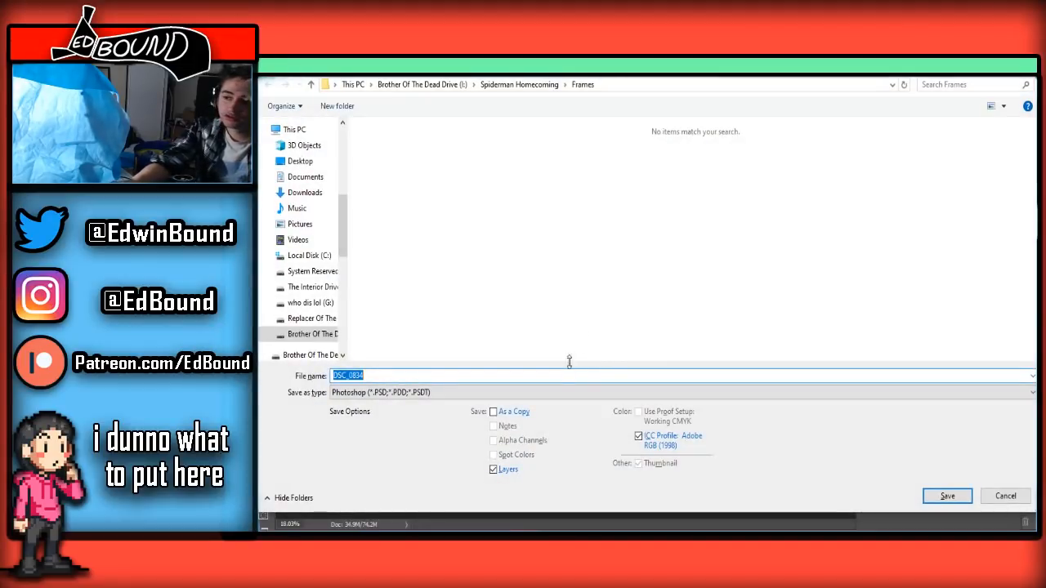
click(494, 393)
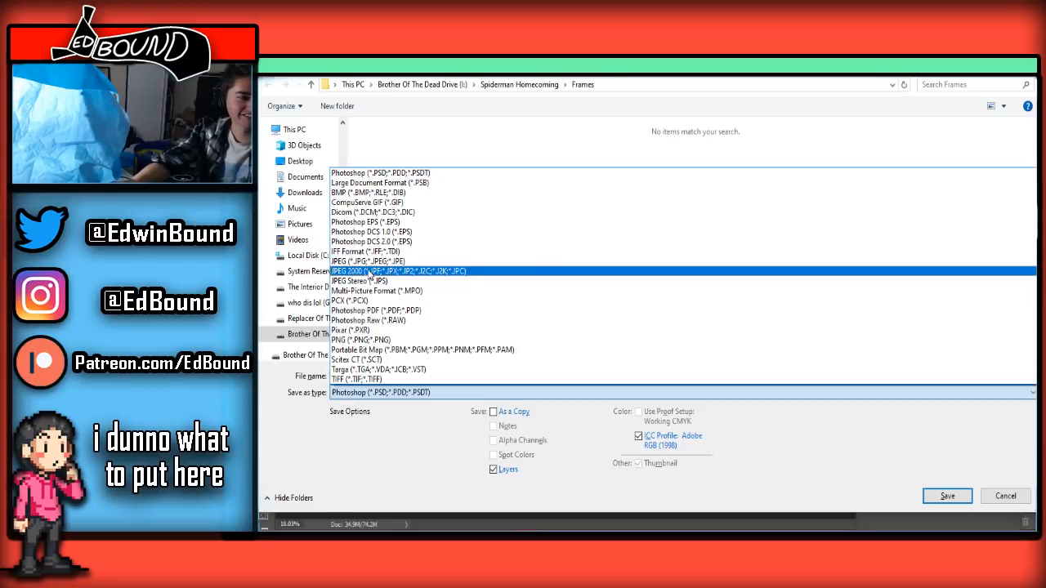
click(372, 262)
click(948, 496)
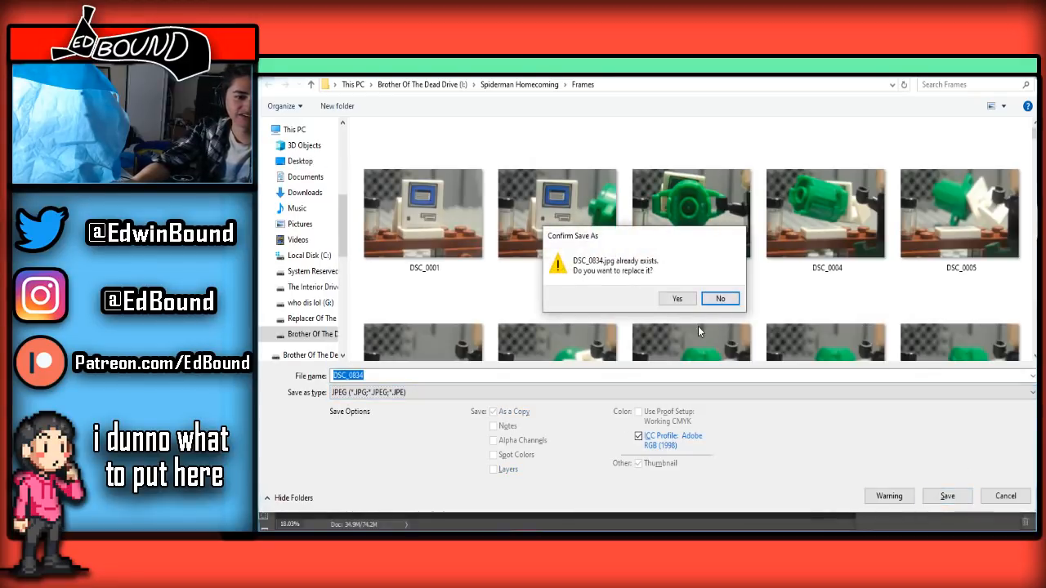
click(674, 298)
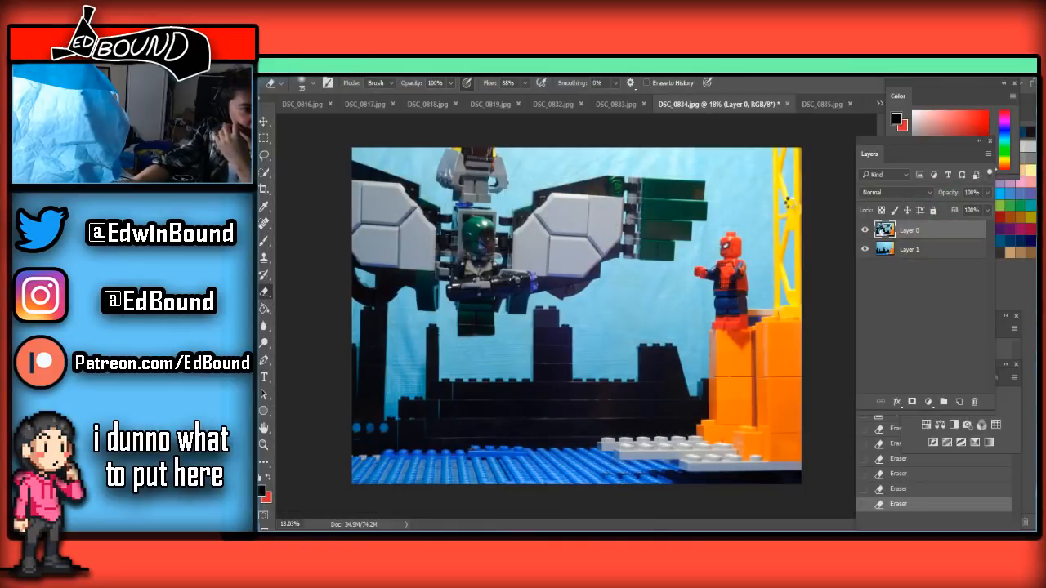
click(999, 257)
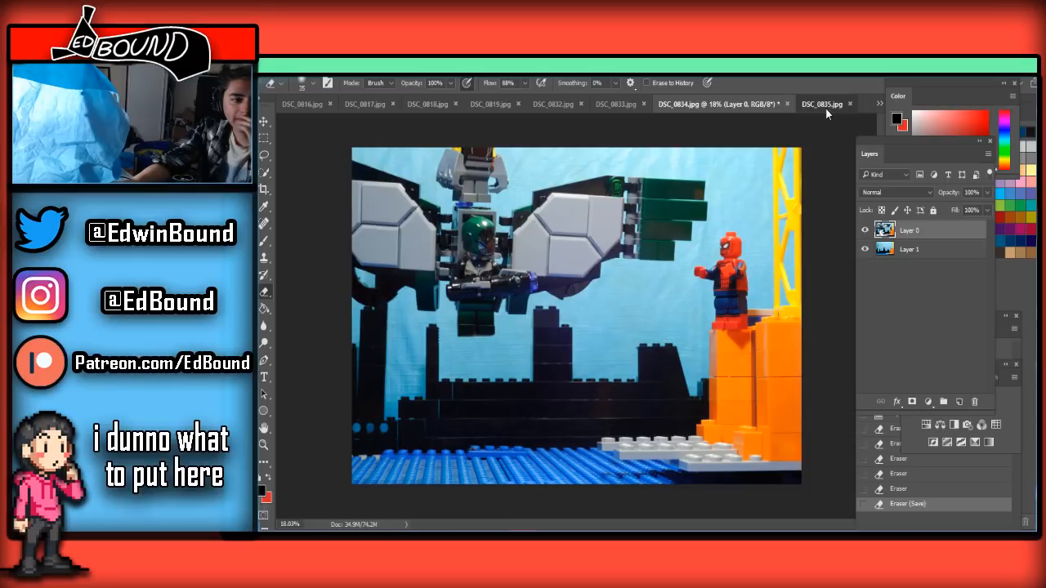
Paste the clean background frame into DSC_0835.jpg beneath Layer 0, select Layer 0, and compare with DSC_0834.jpg
click(826, 108)
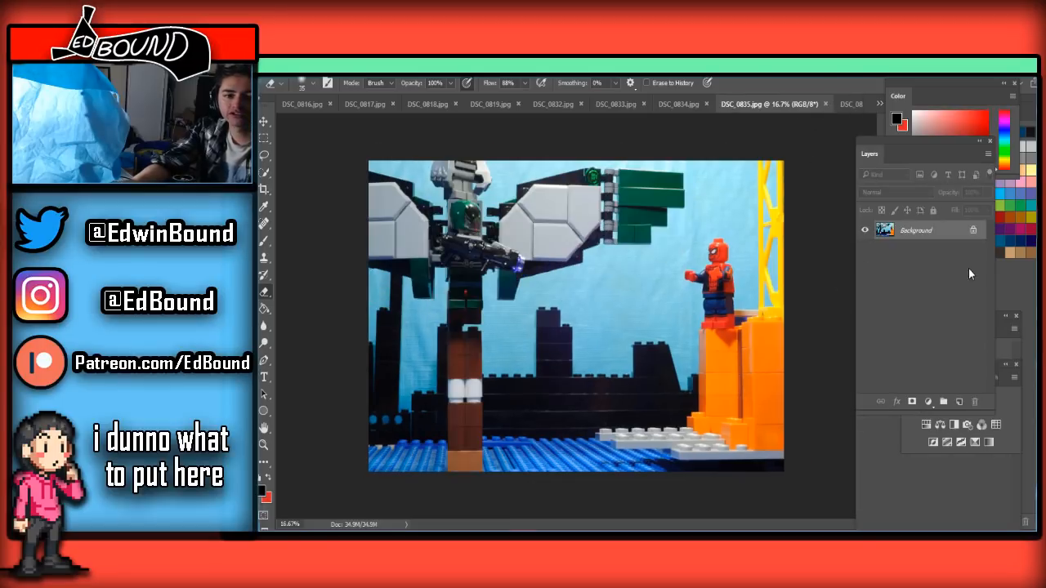
key(ctrl+v)
click(974, 250)
drag(972, 233, 964, 267)
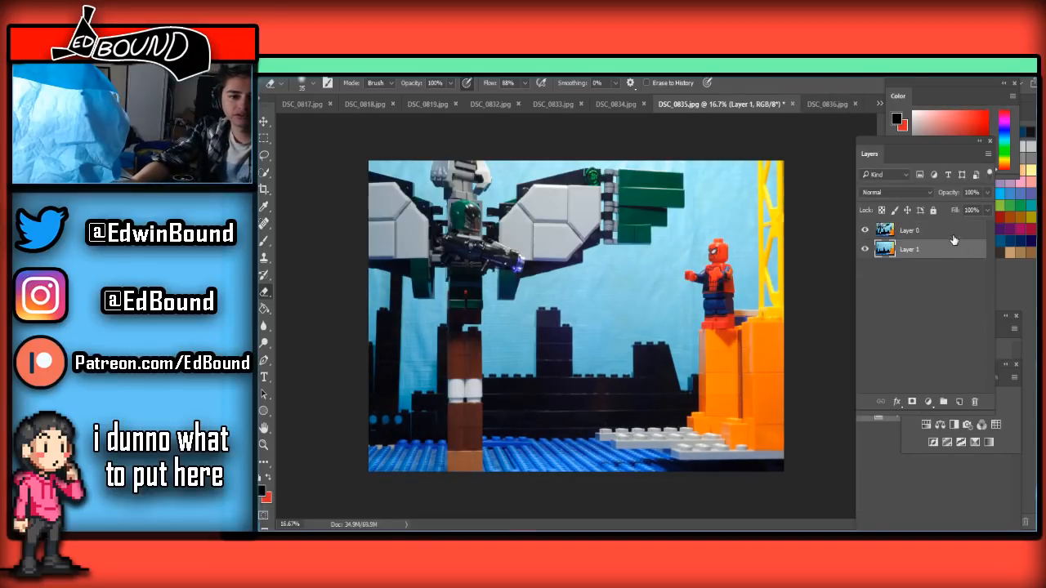
click(952, 232)
click(612, 103)
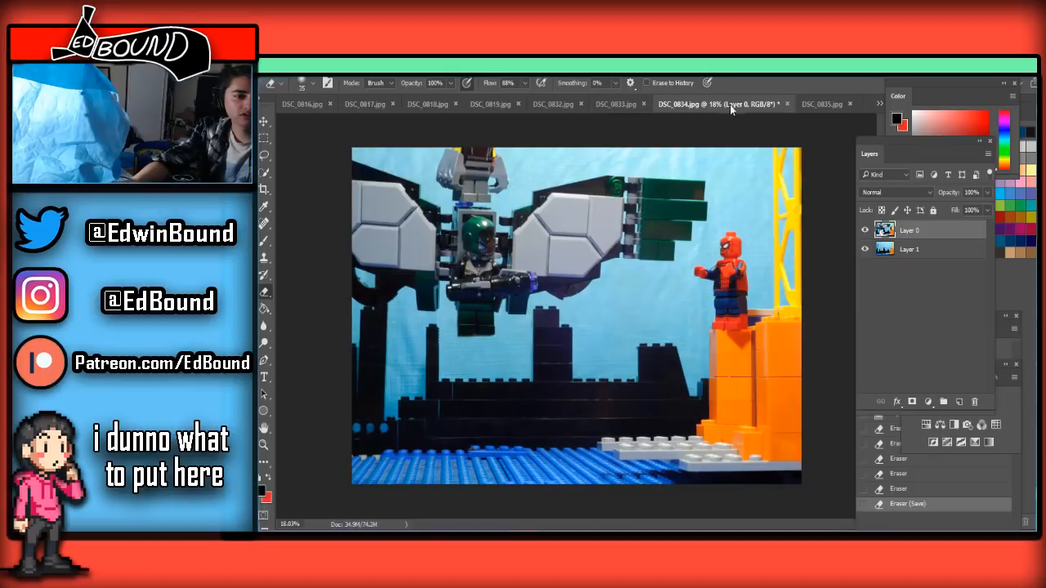
click(824, 104)
Erase the orange base brick on Layer 0 of DSC_0835.jpg, enlarging the Eraser to 500 px
scroll(454, 396, up, 8)
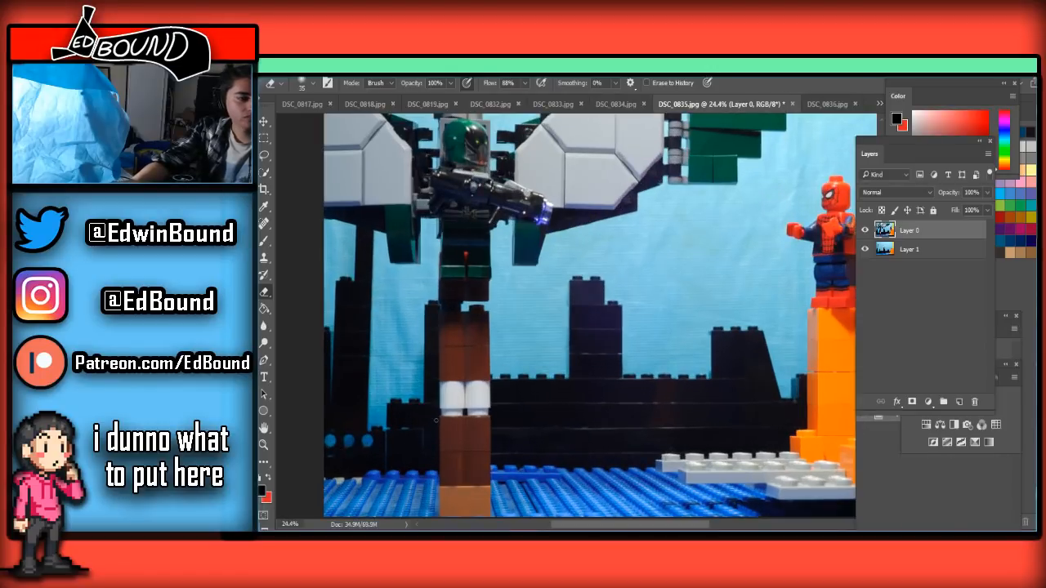
scroll(464, 429, down, 3)
scroll(465, 428, down, 2)
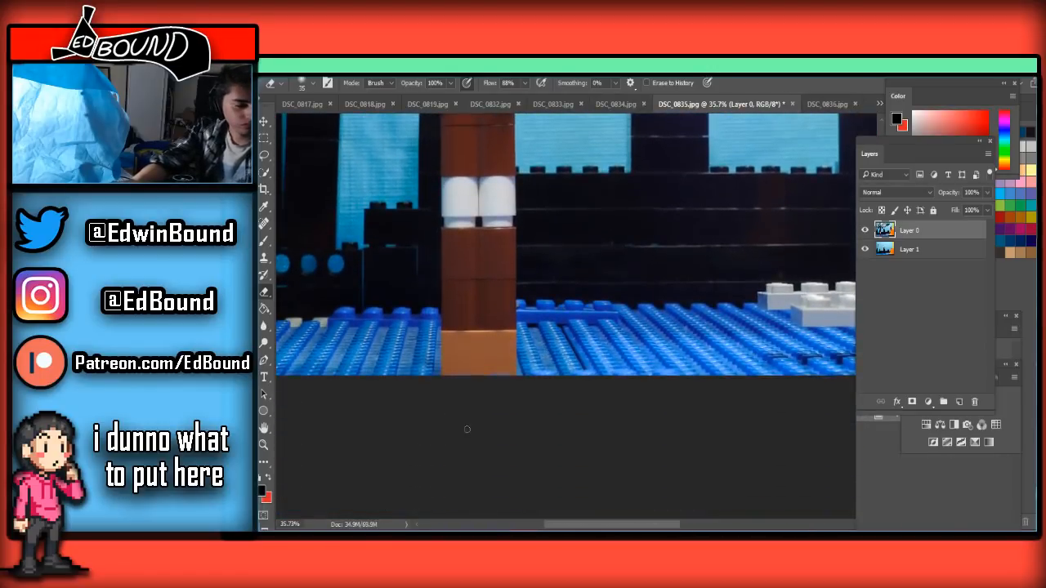
mouse_move(511, 368)
mouse_down()
mouse_move(450, 374)
mouse_move(488, 385)
mouse_move(441, 380)
mouse_move(471, 355)
mouse_up()
key(bracketright)
key(bracketright)
key(bracketright)
key(bracketright)
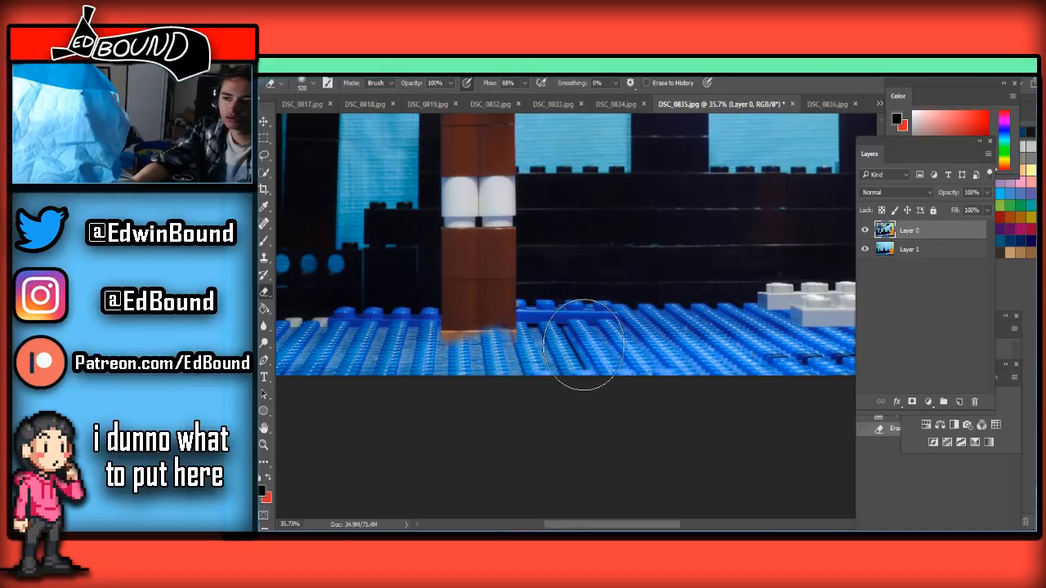
scroll(583, 343, down, 4)
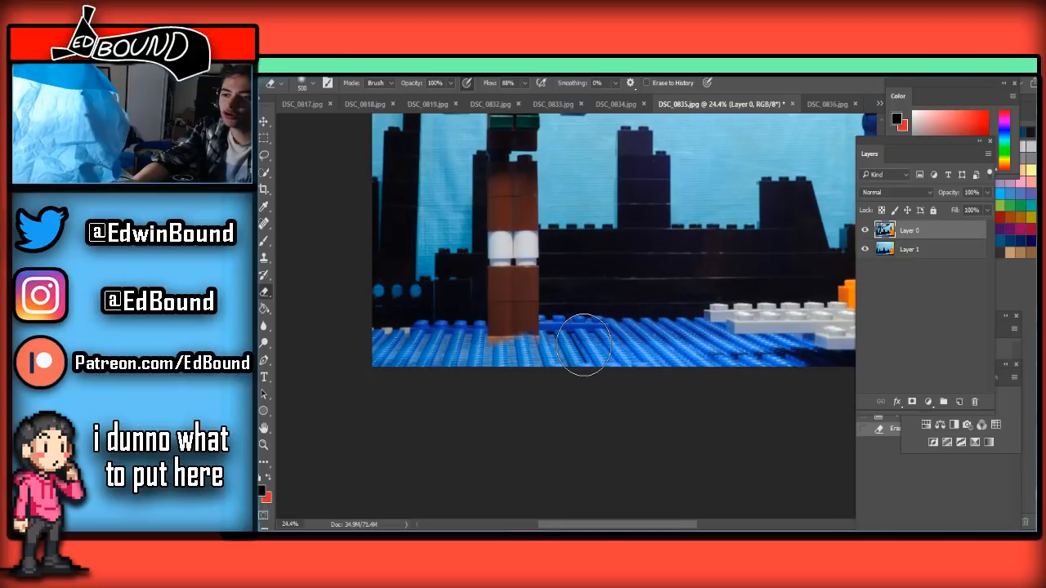
scroll(580, 368, up, 2)
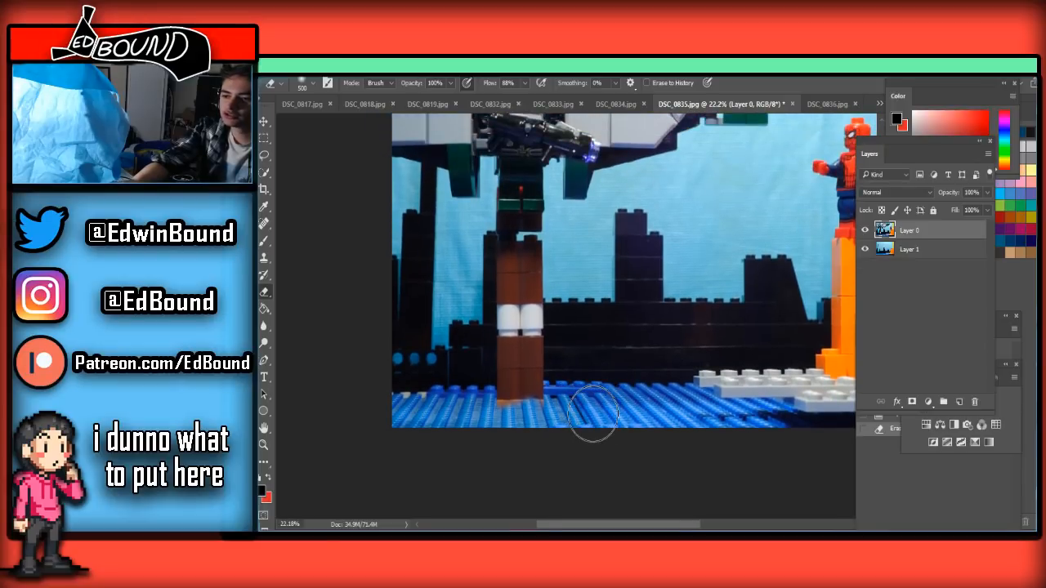
scroll(594, 417, up, 3)
scroll(594, 417, right, 3)
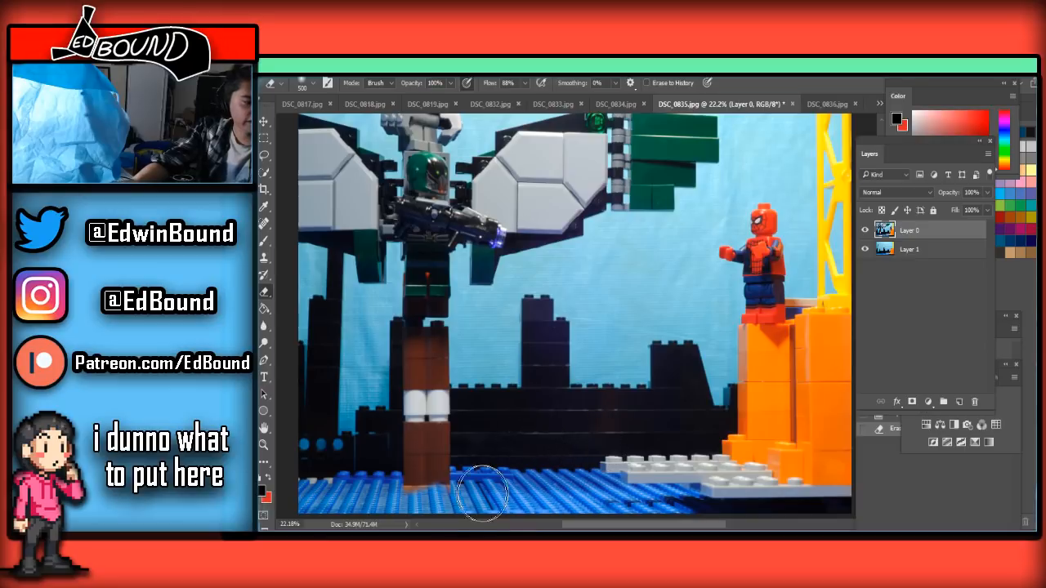
drag(476, 485, 390, 485)
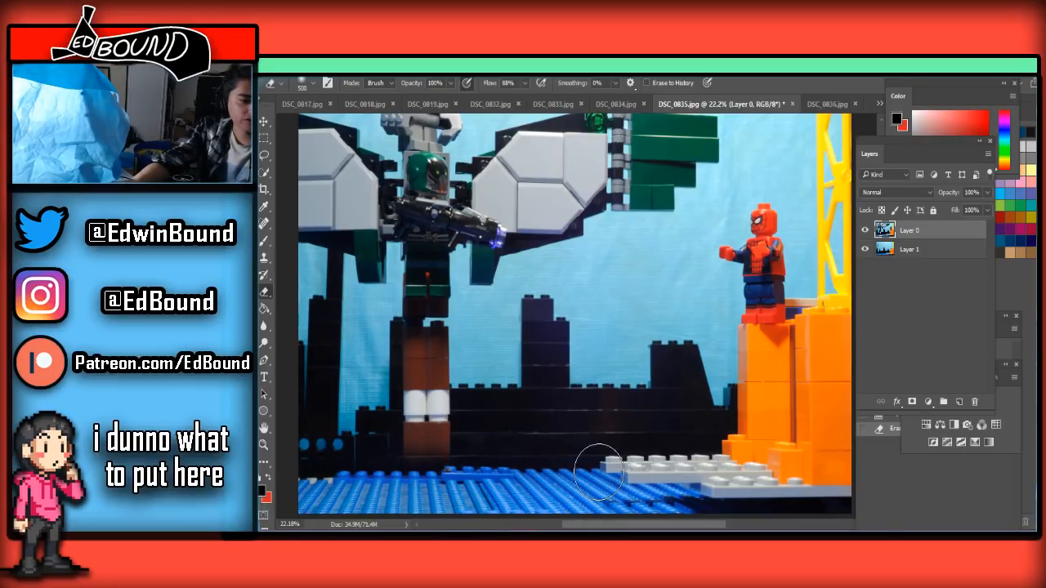
Erase the brown and white brick pillar up to the figure's feet, using a smaller Eraser near the legs
mouse_move(482, 448)
mouse_down()
mouse_move(461, 420)
mouse_move(495, 380)
mouse_move(439, 387)
mouse_move(415, 364)
mouse_up()
scroll(415, 363, up, 2)
scroll(399, 359, up, 2)
scroll(396, 355, down, 1)
scroll(373, 340, up, 2)
key(bracketleft)
key(bracketleft)
key(bracketleft)
key(bracketleft)
key(bracketleft)
key(bracketleft)
mouse_move(493, 391)
mouse_down()
mouse_move(385, 411)
mouse_move(352, 389)
mouse_move(448, 389)
mouse_move(459, 381)
mouse_move(391, 367)
mouse_move(448, 367)
mouse_move(480, 351)
mouse_move(387, 358)
mouse_move(436, 351)
mouse_move(388, 347)
mouse_move(458, 352)
mouse_move(360, 350)
mouse_move(430, 349)
mouse_move(366, 340)
mouse_move(484, 341)
mouse_move(404, 334)
mouse_up()
Erase the orange-brown strip between the figure's legs, reducing the Eraser to 10 px
key(bracketleft)
key(bracketleft)
key(bracketleft)
scroll(380, 325, up, 2)
scroll(380, 321, up, 1)
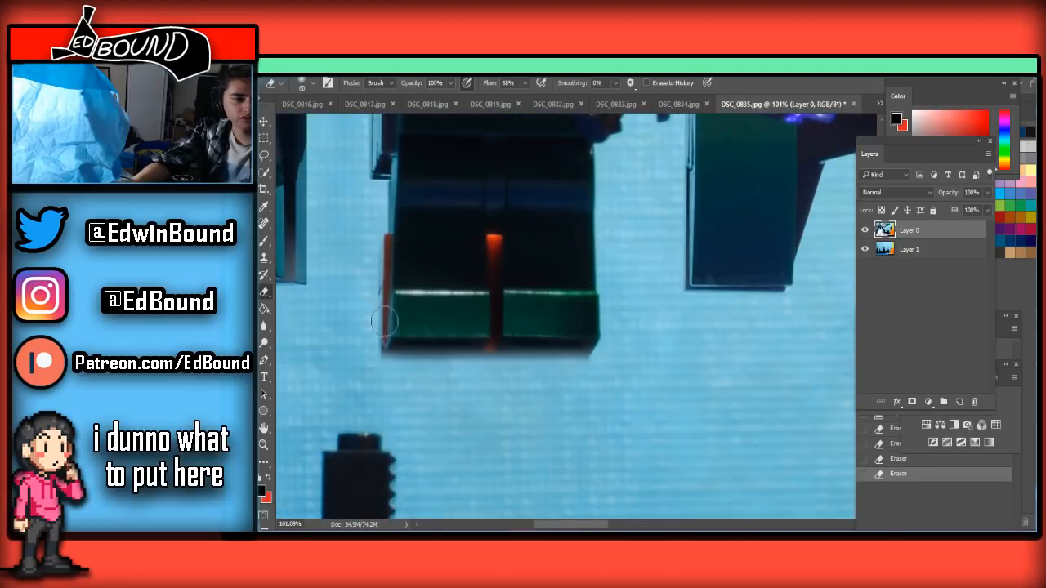
scroll(436, 306, up, 1)
key(bracketleft)
key(bracketleft)
key(bracketleft)
key(bracketleft)
key(bracketleft)
key(bracketleft)
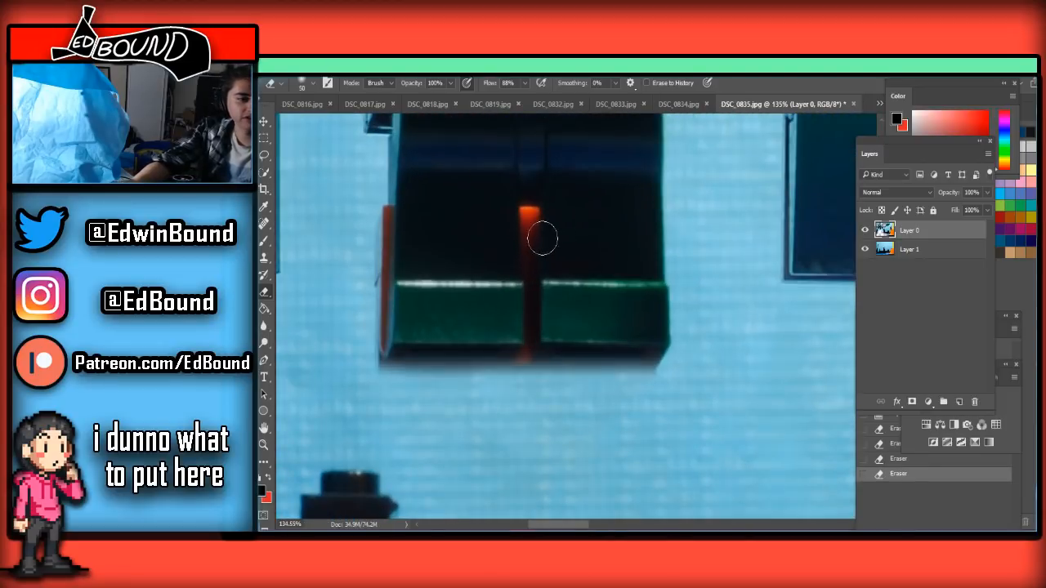
drag(526, 225, 527, 214)
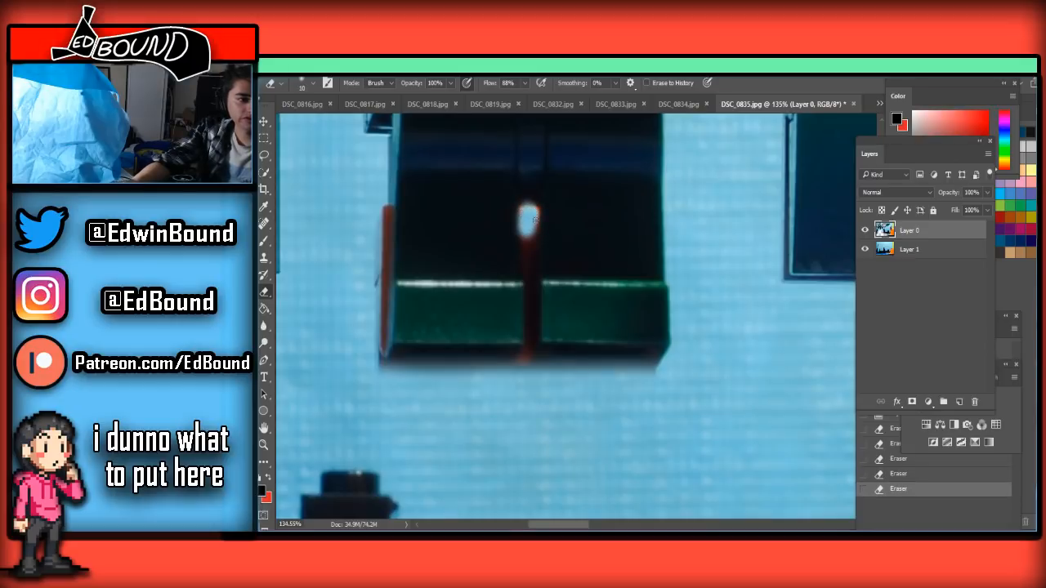
drag(533, 239, 527, 380)
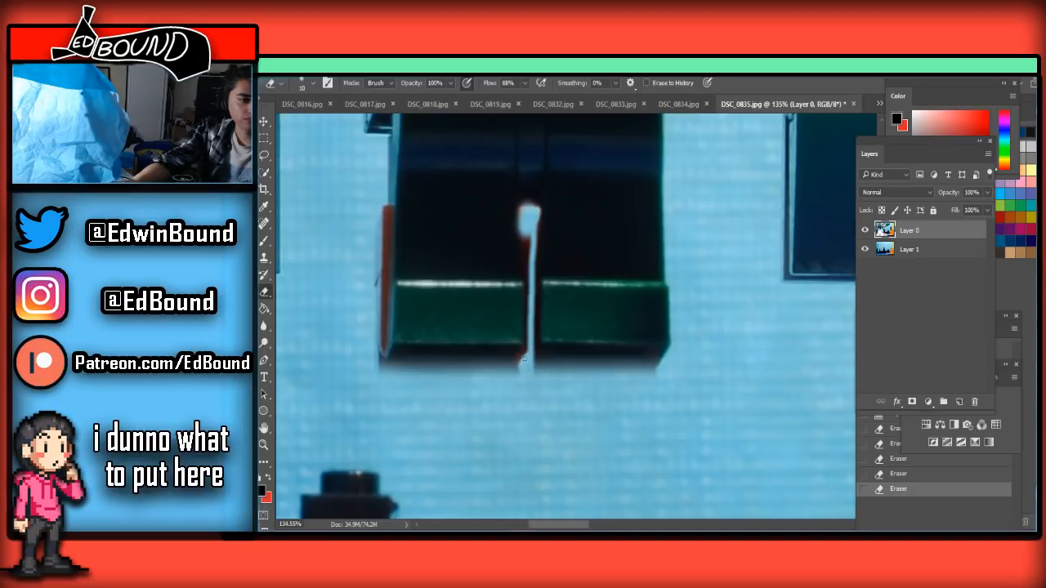
mouse_move(526, 334)
mouse_down()
mouse_move(523, 229)
mouse_move(526, 270)
mouse_up()
mouse_move(527, 265)
mouse_down()
mouse_move(528, 299)
mouse_move(526, 209)
mouse_up()
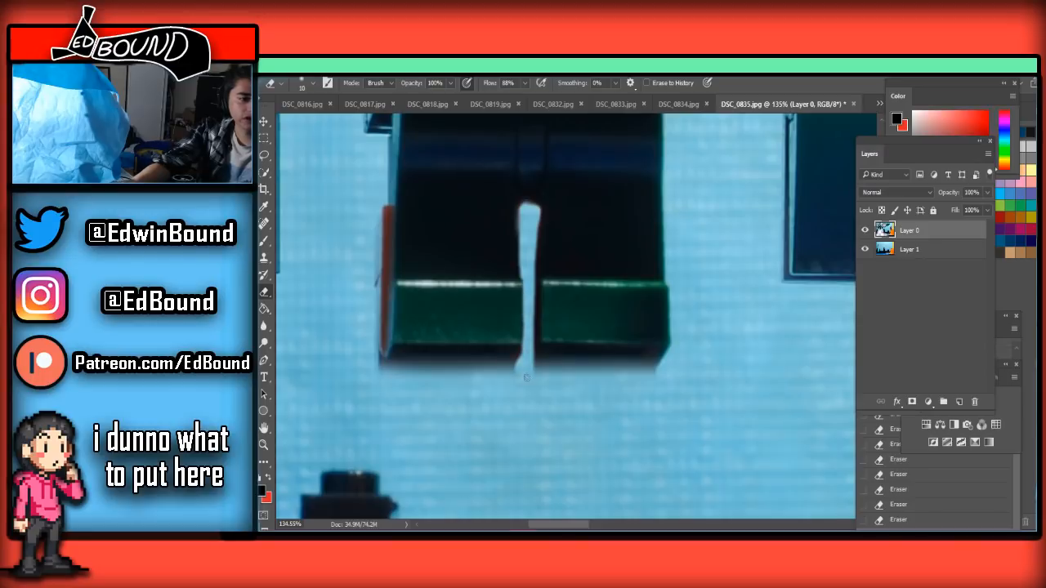
Clean up the brown brick edge beside the figure's leg with a 30 px Eraser, restoring over-erased parts from history
scroll(538, 331, down, 3)
scroll(538, 331, down, 1)
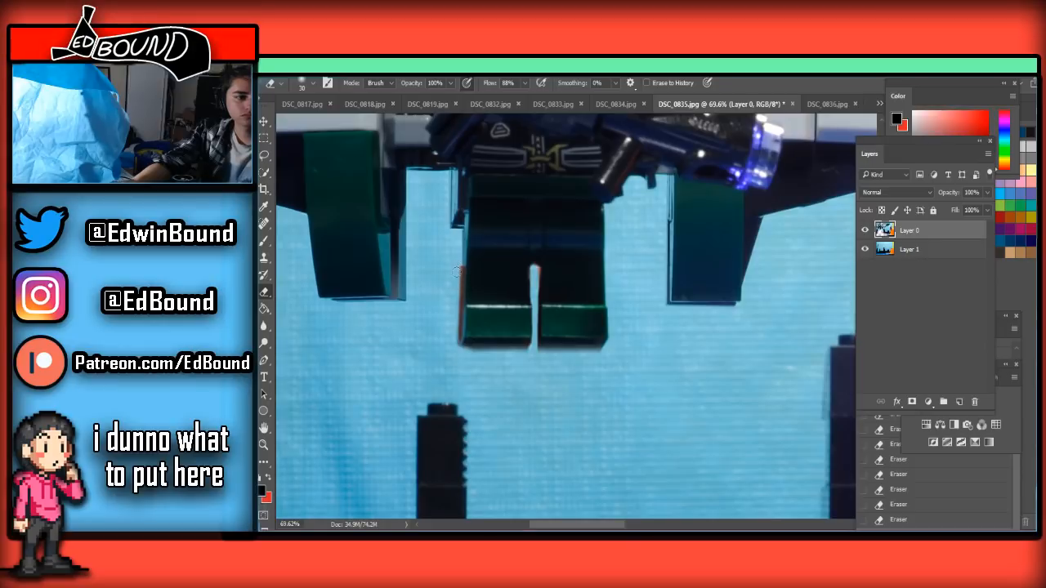
click(457, 348)
scroll(603, 357, down, 5)
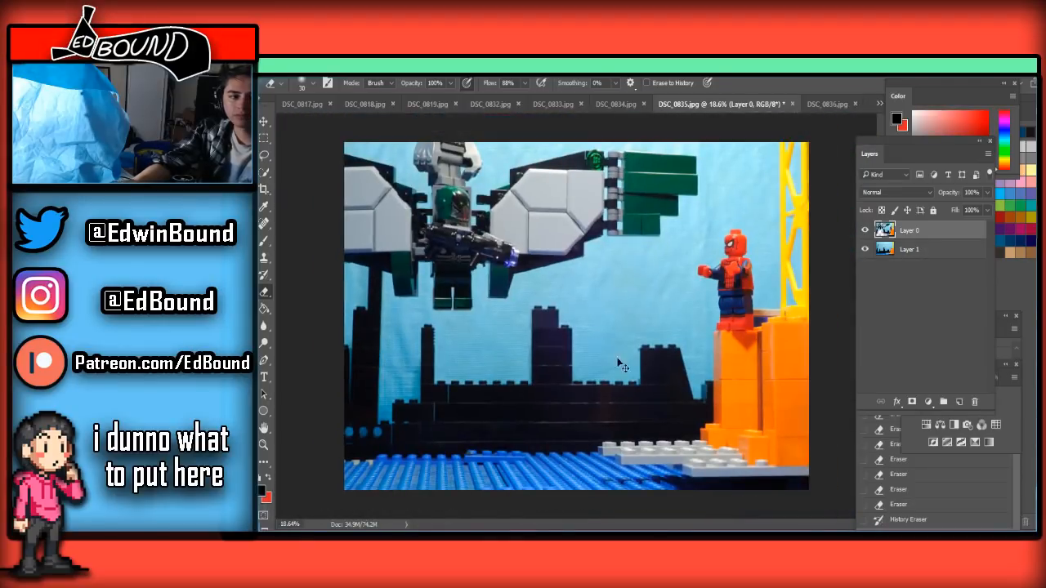
Save the cleaned frame as JPEG at quality 8 under the name DSC_0835 in the Frames folder, replacing the existing file
key(ctrl+shift+s)
click(533, 395)
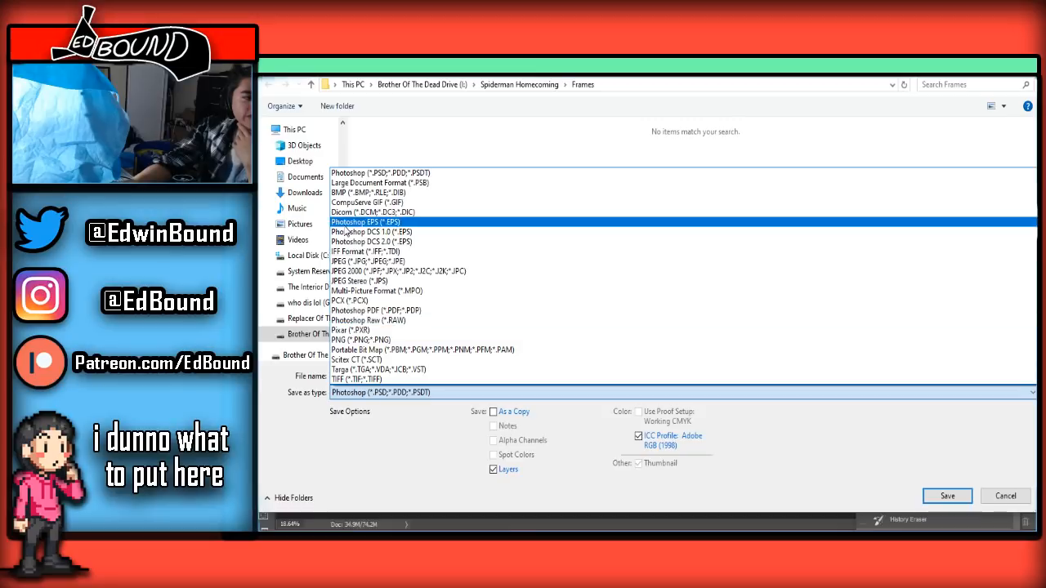
click(359, 261)
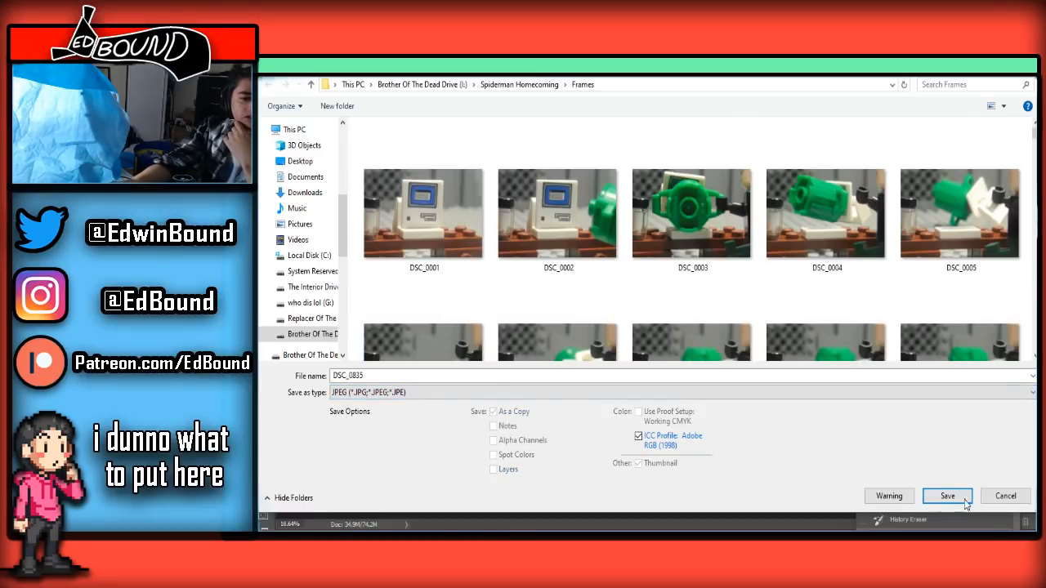
click(948, 496)
click(675, 296)
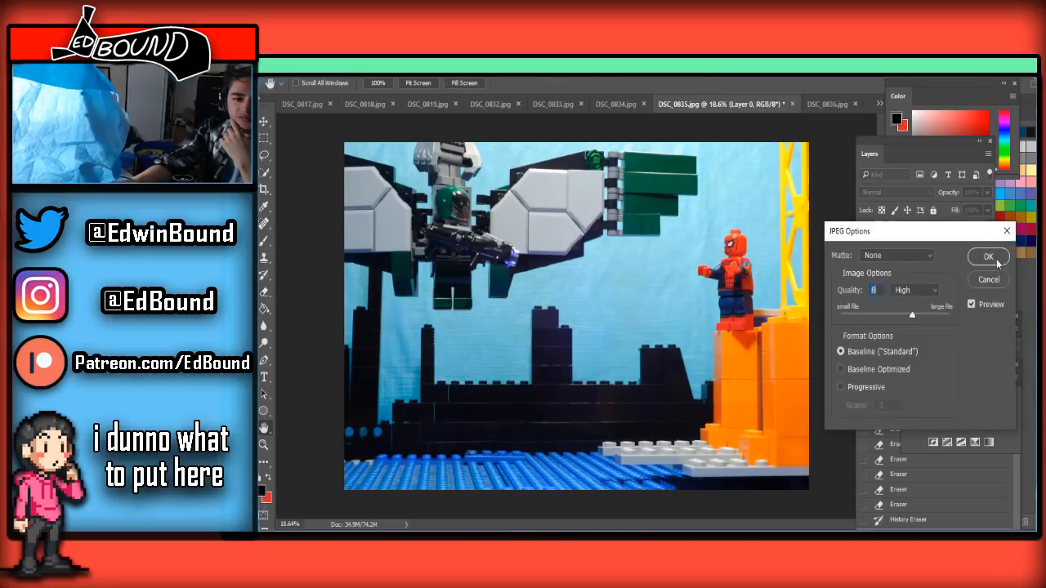
key(Return)
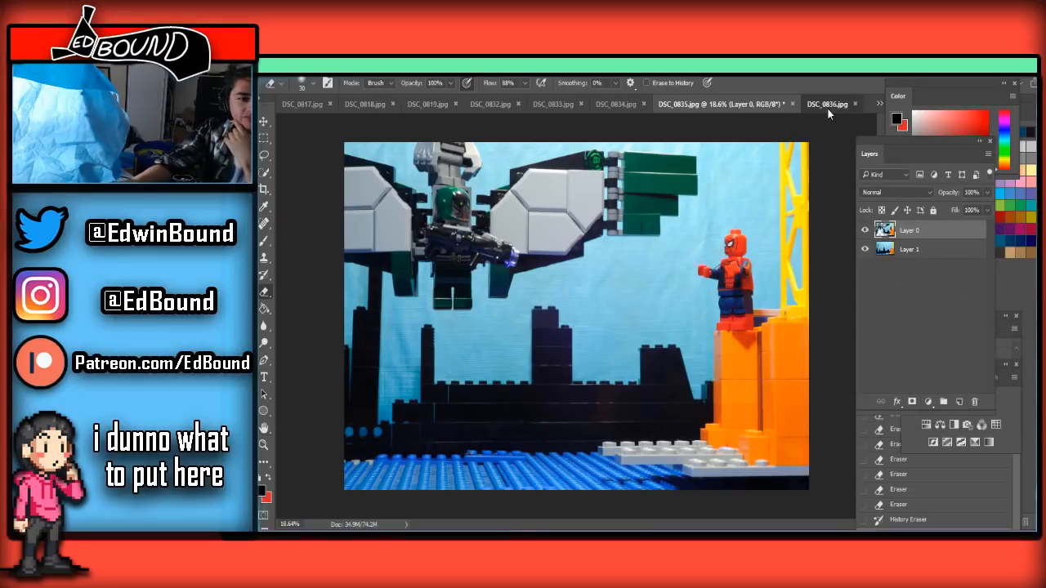
Paste the clean background frame into DSC_0836.jpg, unlock the original as Layer 0, place the background beneath it, and select Layer 0
click(828, 108)
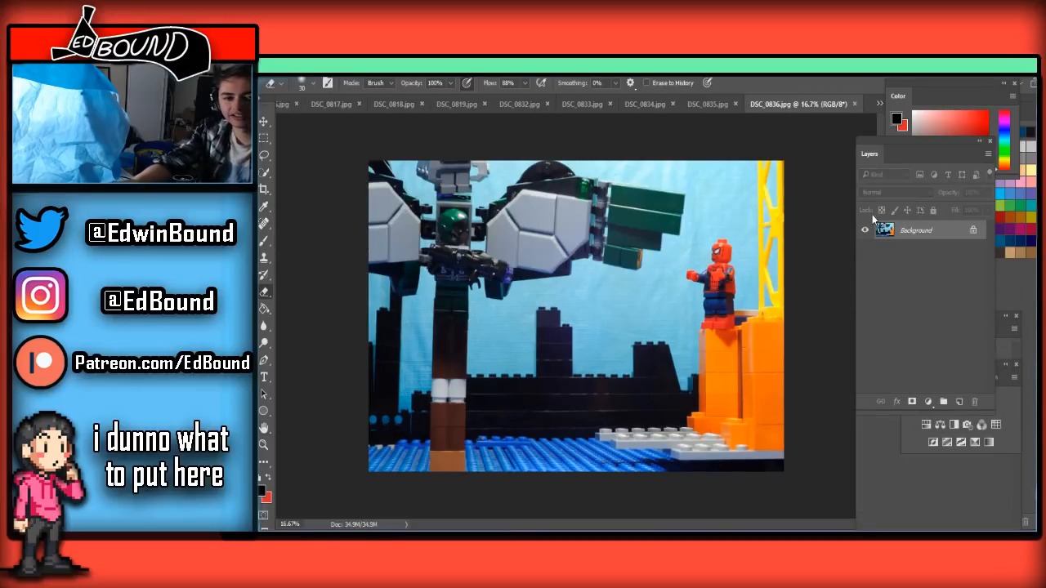
click(705, 104)
click(809, 104)
key(ctrl+v)
click(974, 249)
drag(956, 232, 955, 263)
click(931, 231)
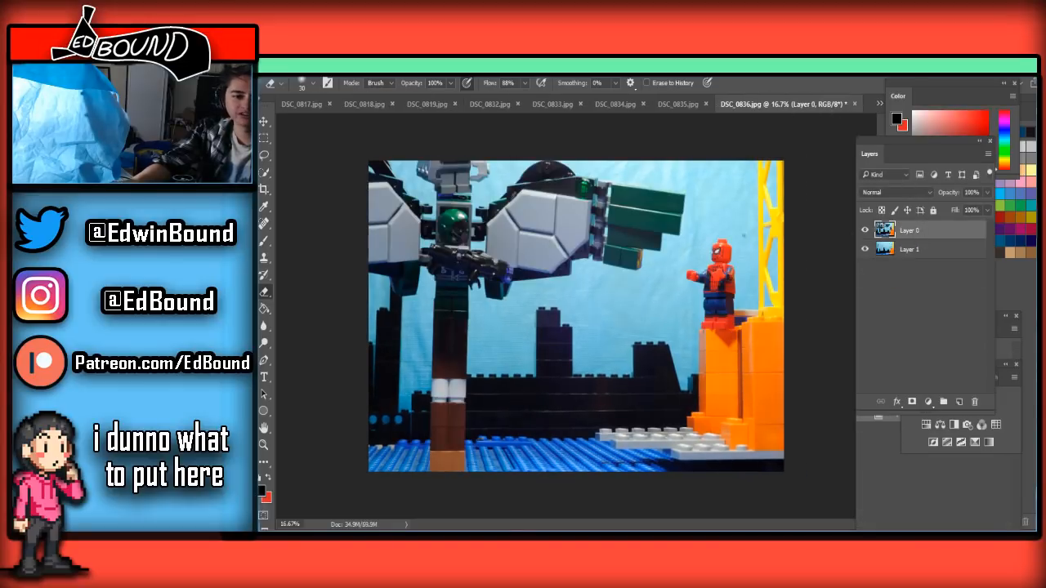
Erase the reddish-brown strip between the figure's legs in DSC_0836.jpg with a 15 px Eraser
scroll(450, 338, up, 2)
scroll(450, 338, up, 6)
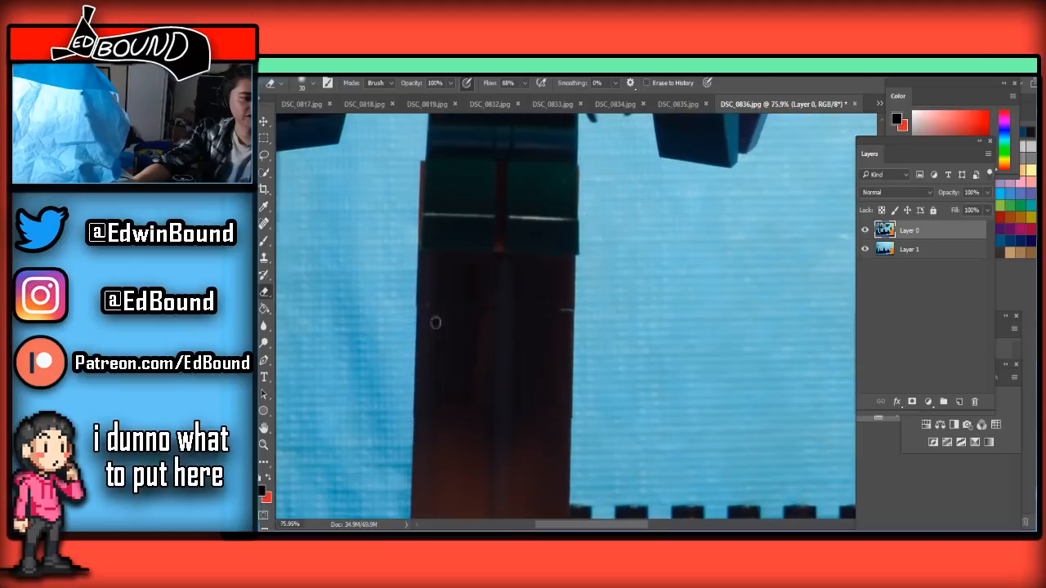
scroll(505, 259, up, 1)
scroll(505, 259, up, 5)
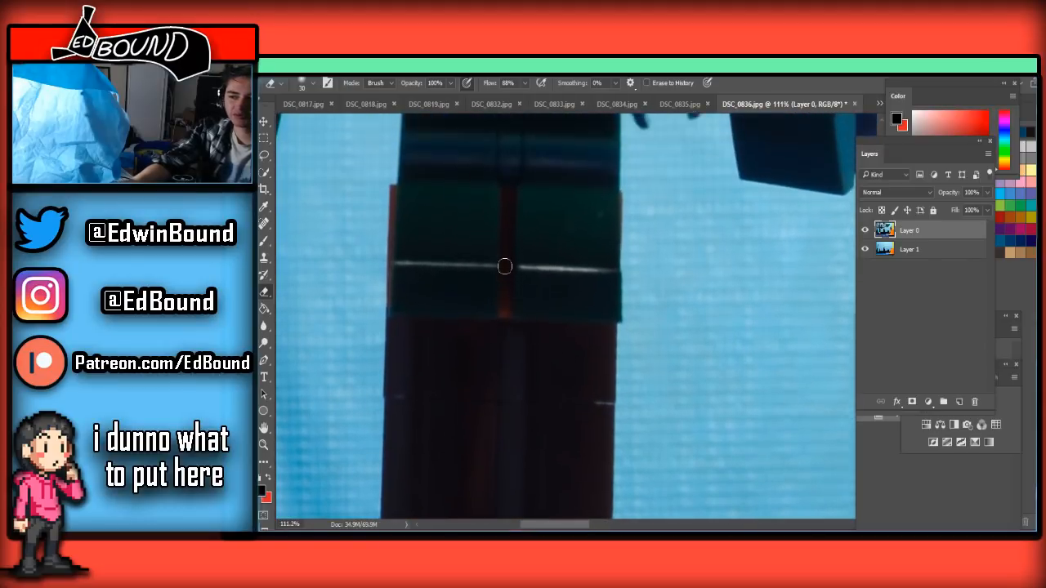
scroll(504, 270, up, 1)
key(bracketleft)
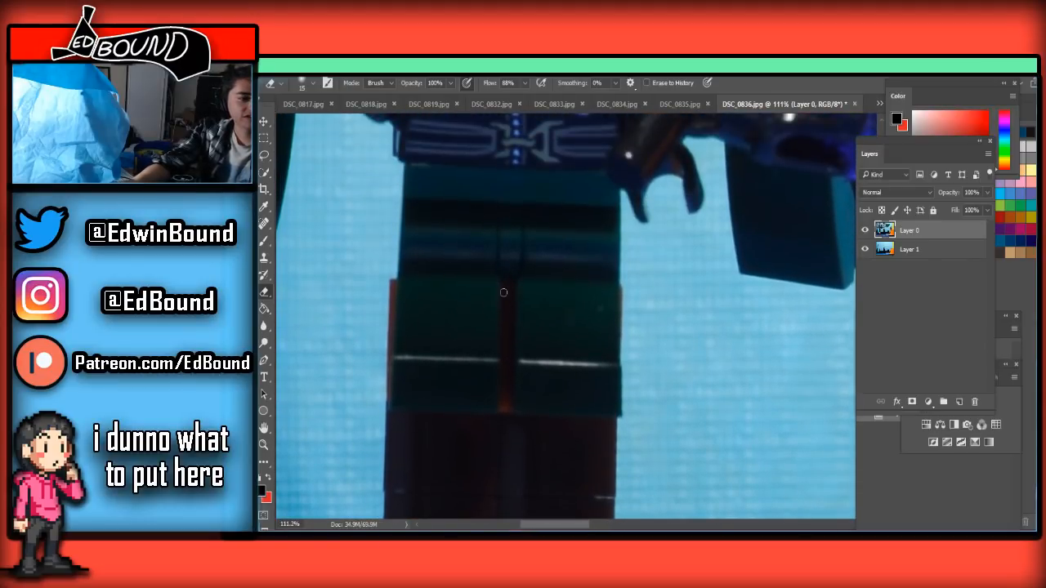
drag(507, 305, 508, 426)
drag(507, 382, 507, 424)
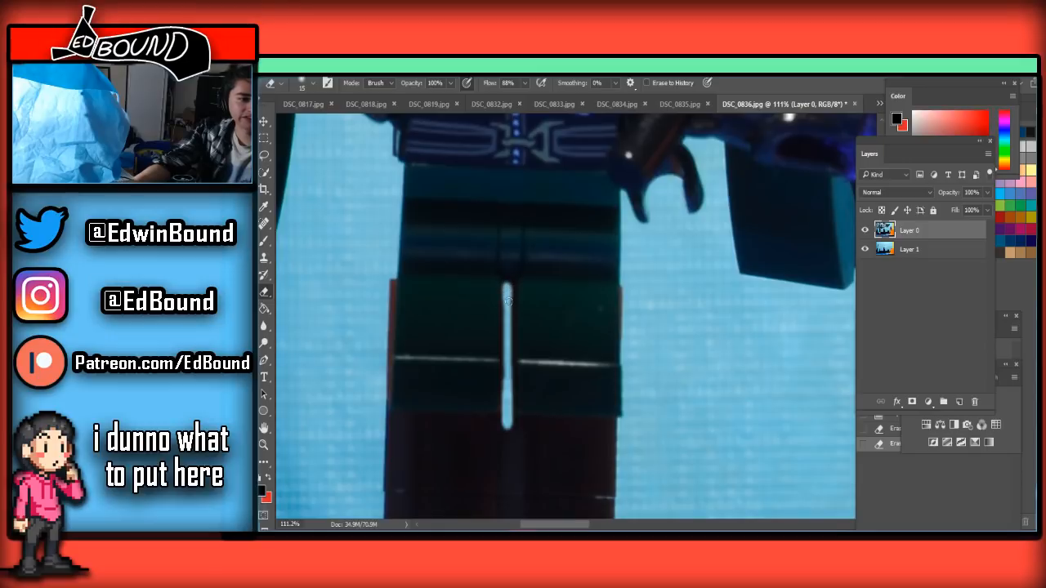
drag(511, 359, 507, 425)
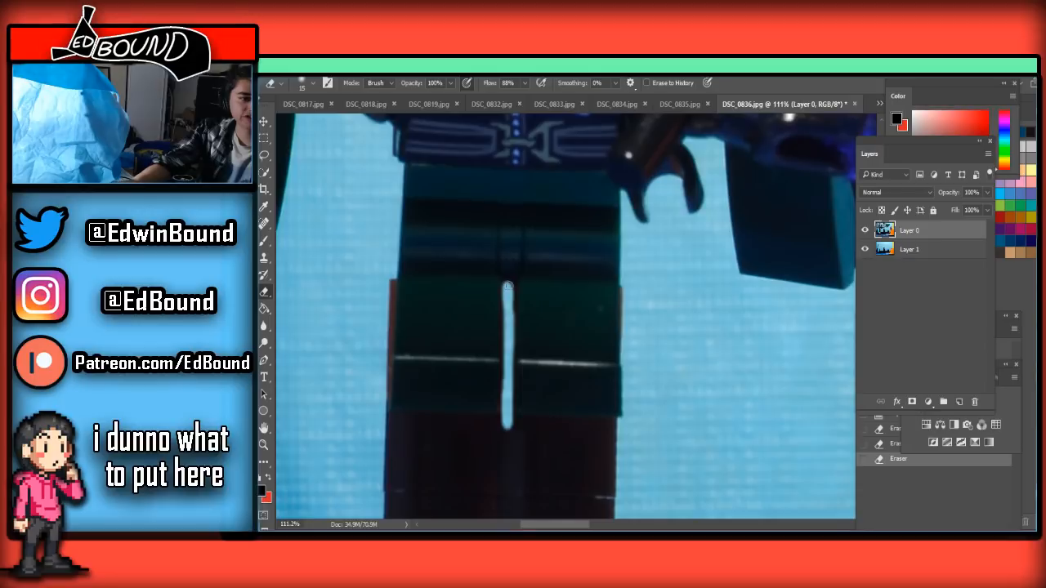
drag(512, 306, 511, 310)
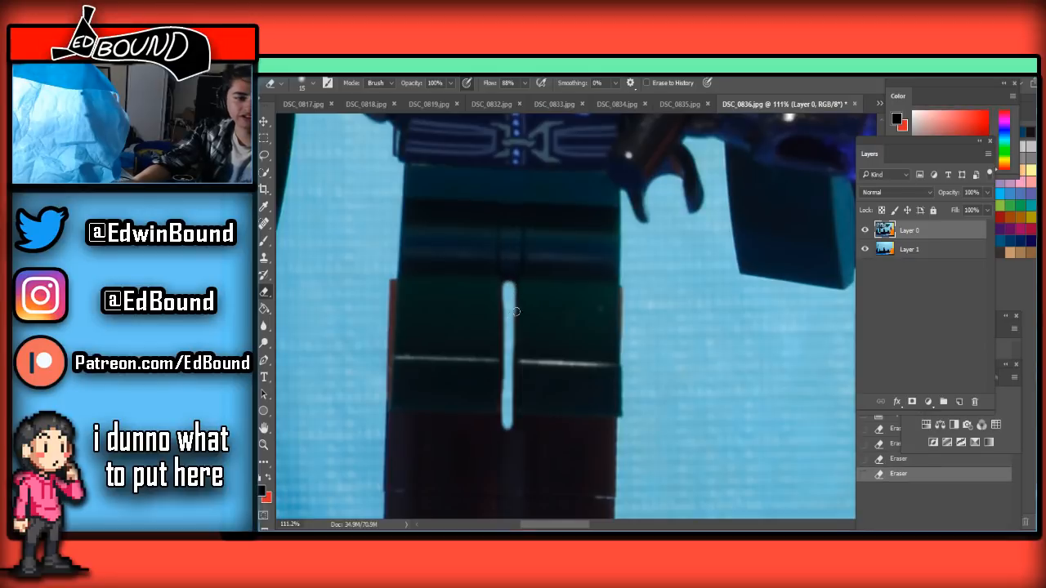
Erase the orange brick edge beside the figure's leg and restore the over-erased leg edge with Erase to History
scroll(506, 319, down, 2)
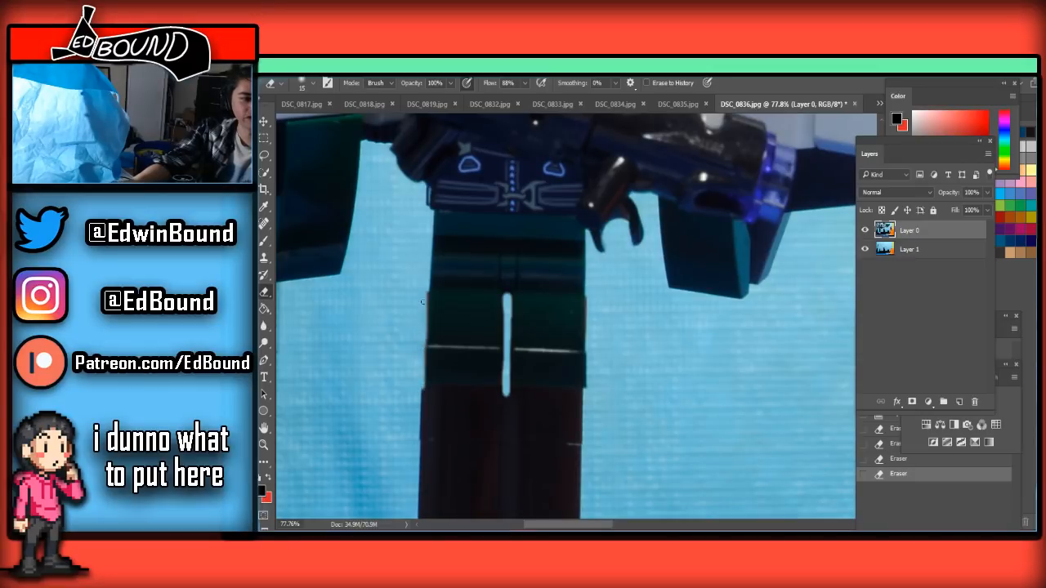
drag(426, 298, 425, 291)
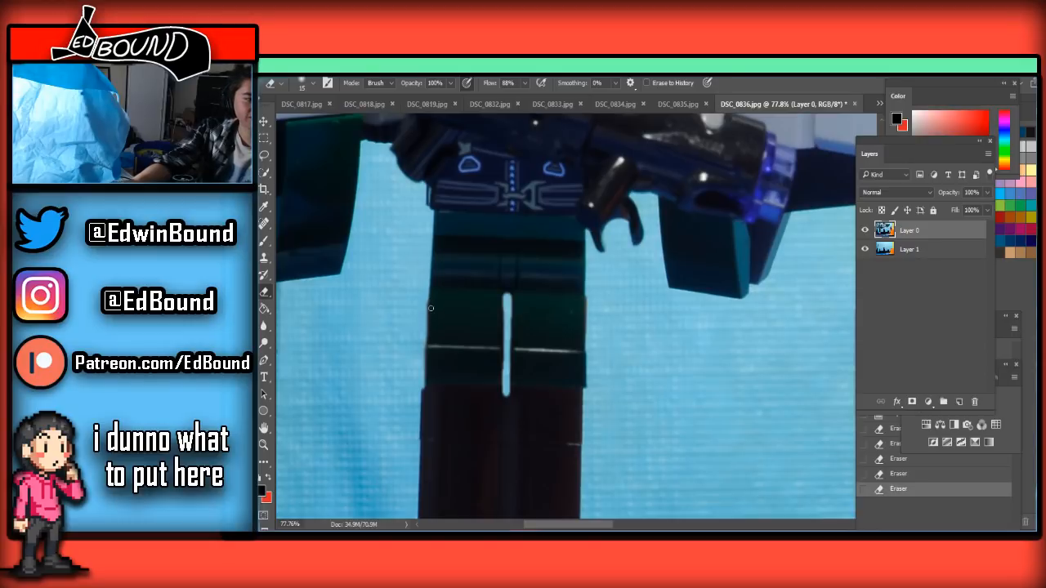
click(430, 342)
scroll(492, 372, down, 2)
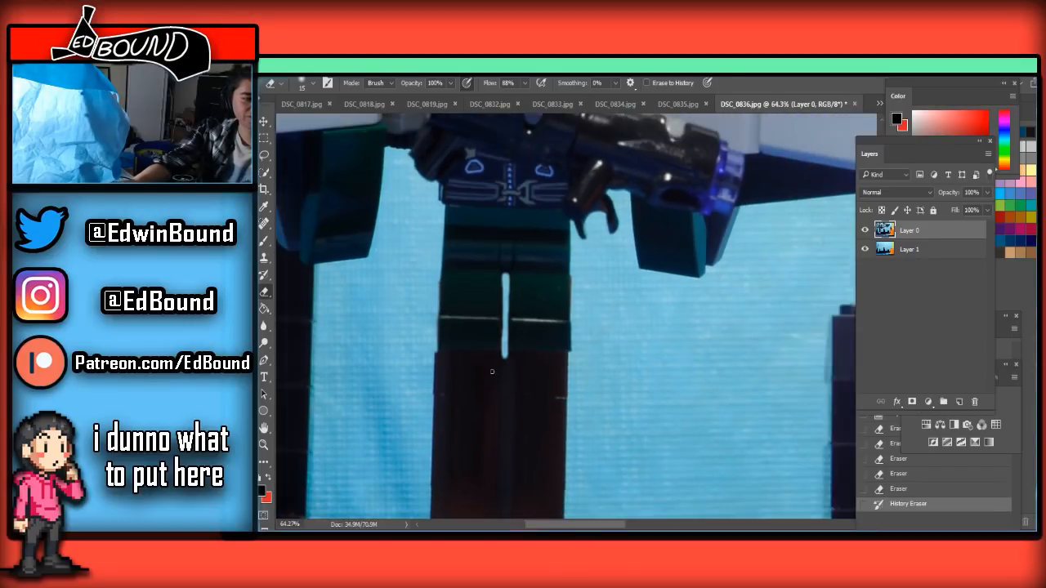
Erase a strip directly beneath the figure's feet at 20 px and the upper brown pillar with larger sizes up to 200 px
mouse_move(437, 356)
mouse_down()
mouse_move(578, 361)
mouse_move(518, 356)
mouse_up()
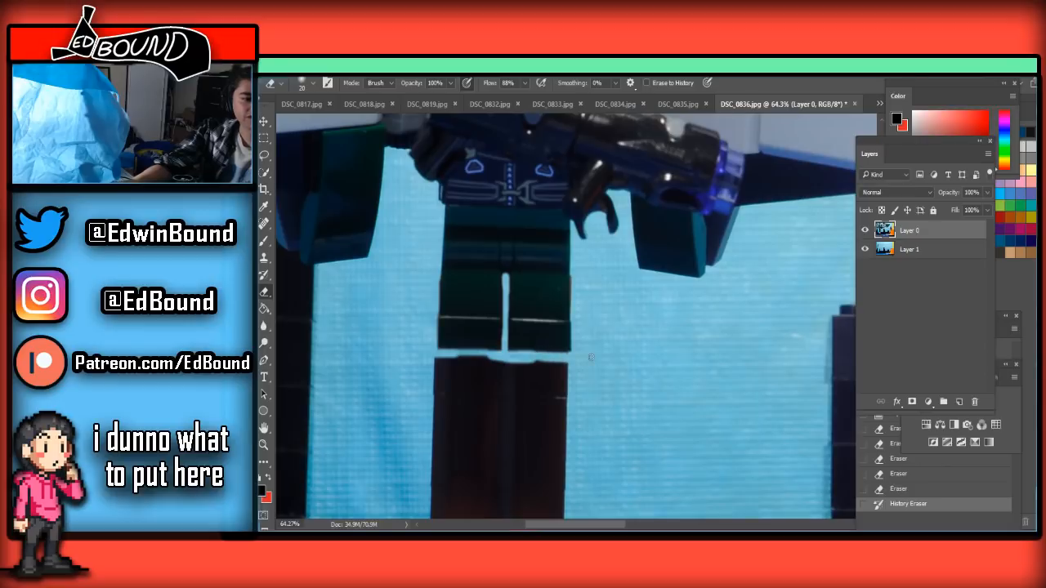
scroll(586, 358, down, 2)
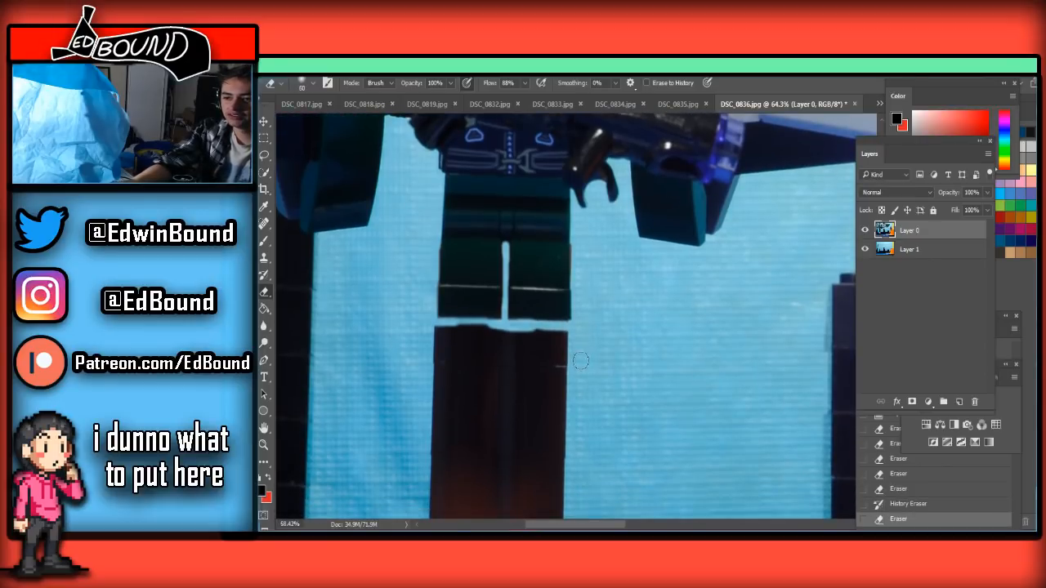
scroll(580, 361, down, 2)
mouse_move(565, 353)
mouse_down()
mouse_move(533, 364)
mouse_move(577, 347)
mouse_move(514, 345)
mouse_move(594, 343)
mouse_move(480, 355)
mouse_move(515, 344)
mouse_move(546, 352)
mouse_move(473, 341)
mouse_move(502, 335)
mouse_move(460, 339)
mouse_move(468, 347)
mouse_move(455, 340)
mouse_move(460, 358)
mouse_move(428, 412)
mouse_move(437, 395)
mouse_move(466, 386)
mouse_move(441, 356)
mouse_move(447, 343)
mouse_move(555, 343)
mouse_move(578, 361)
mouse_move(525, 366)
mouse_move(532, 357)
mouse_move(493, 370)
mouse_move(462, 412)
mouse_move(467, 403)
mouse_move(429, 395)
mouse_move(480, 415)
mouse_move(450, 421)
mouse_move(489, 416)
mouse_move(499, 440)
mouse_move(549, 442)
mouse_up()
scroll(519, 391, down, 2)
scroll(523, 388, down, 1)
key(])
key(])
scroll(563, 440, down, 2)
scroll(555, 404, down, 1)
key(])
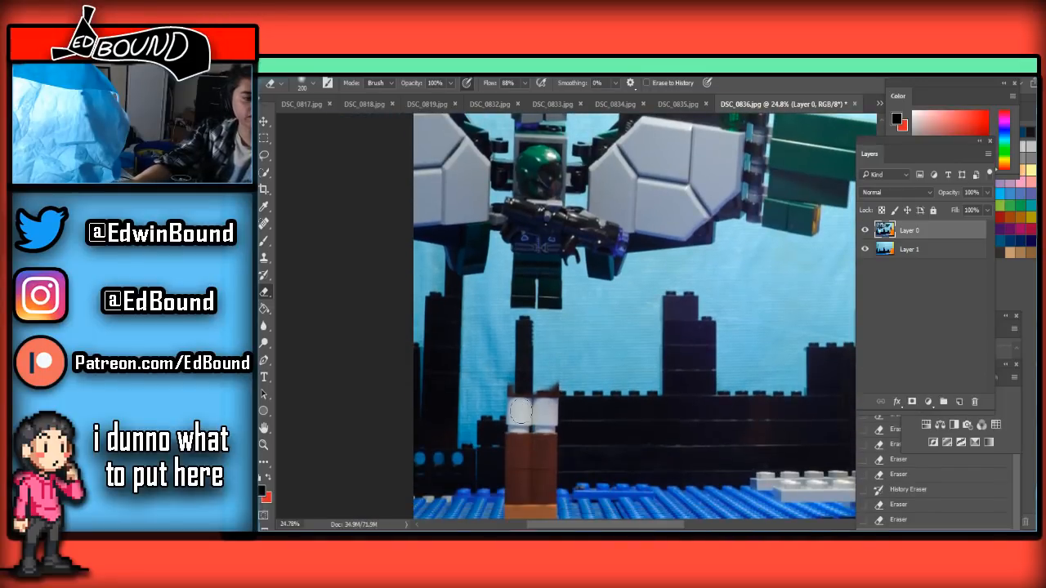
Erase the remaining white and brown bricks and the orange base brick, enlarging the Eraser to 600 px
key(])
scroll(521, 411, down, 1)
mouse_move(518, 361)
mouse_down()
mouse_move(480, 384)
mouse_move(507, 388)
mouse_move(517, 411)
mouse_move(541, 404)
mouse_move(532, 438)
mouse_move(493, 424)
mouse_move(483, 468)
mouse_move(514, 483)
mouse_move(566, 408)
mouse_move(509, 500)
mouse_up()
key(])
key(])
key(])
key(])
key(])
mouse_move(664, 474)
mouse_down()
mouse_move(690, 488)
mouse_move(506, 496)
mouse_move(601, 482)
mouse_move(536, 488)
mouse_up()
scroll(578, 488, down, 4)
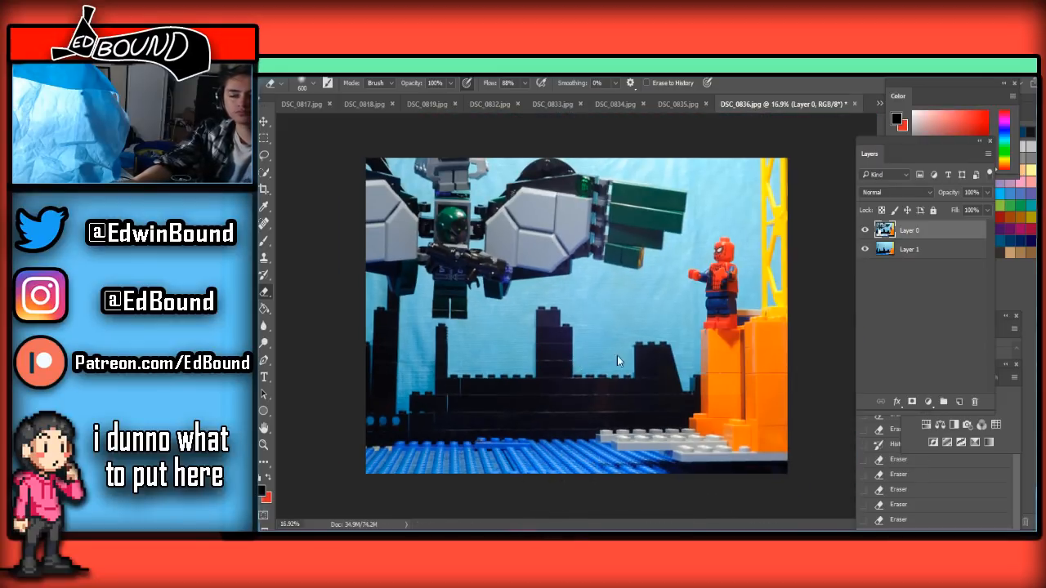
Save the cleaned frame as JPEG under the name DSC_0836 in the Frames folder
key(ctrl+shift+s)
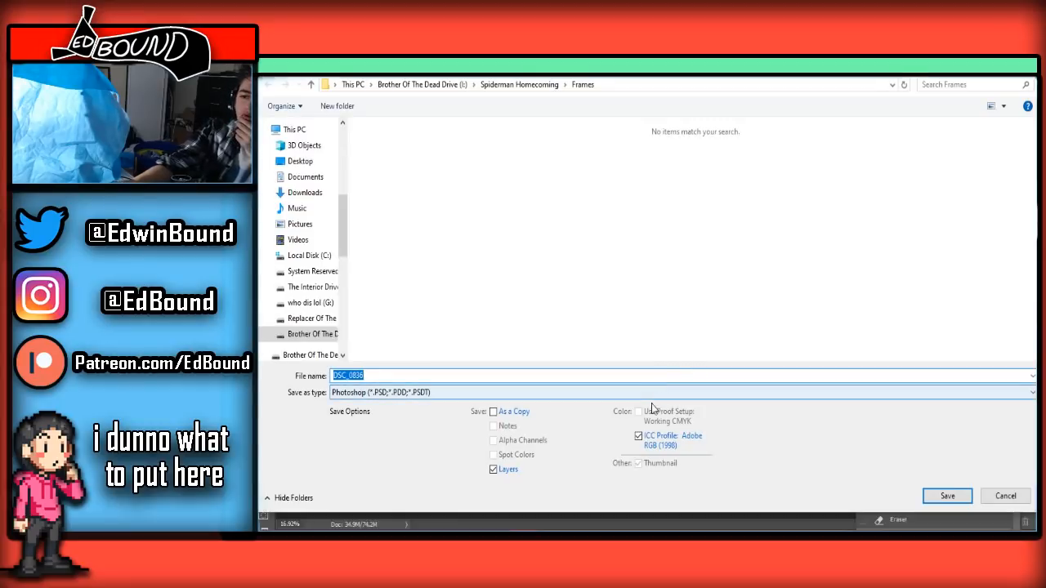
click(506, 393)
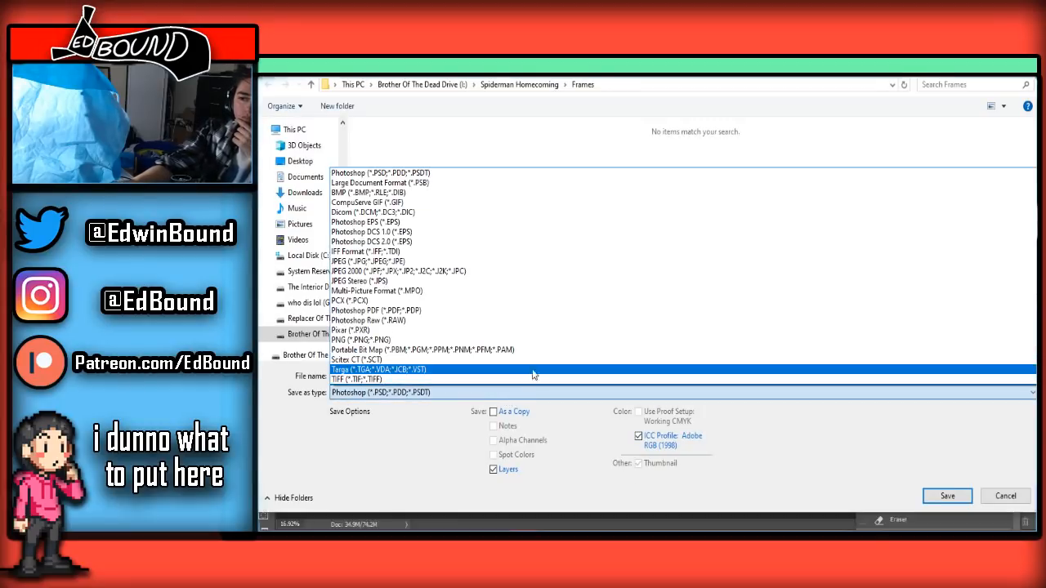
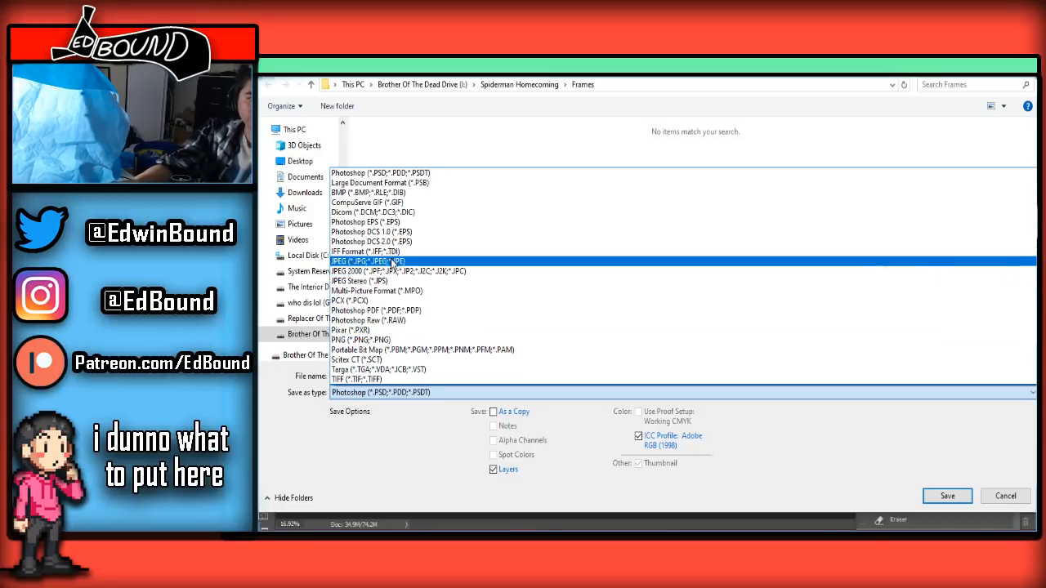
Save the cleaned frame as a quality 8 JPEG, replacing the existing DSC_0836.jpg
click(395, 261)
click(947, 496)
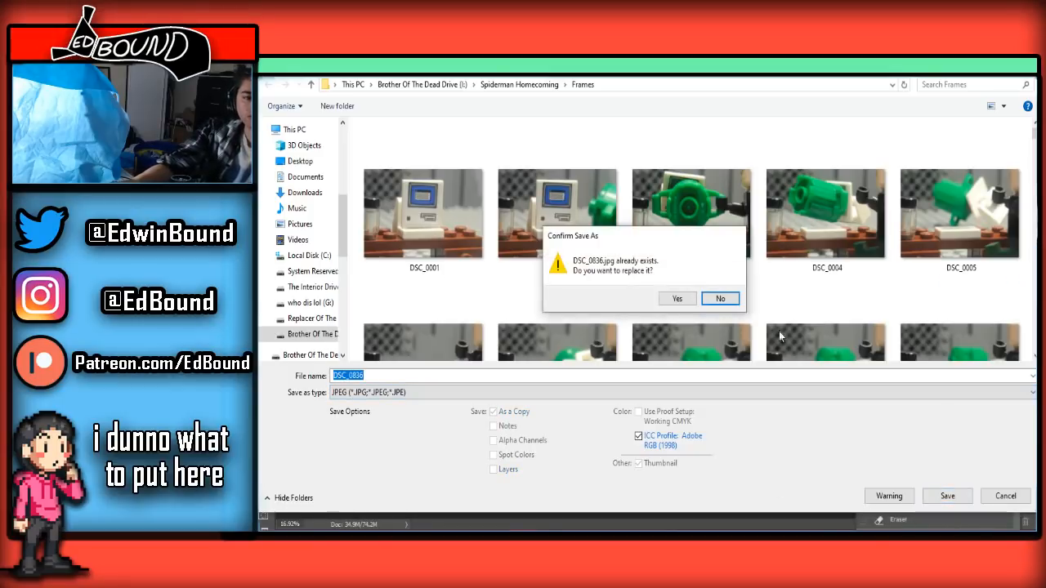
click(677, 298)
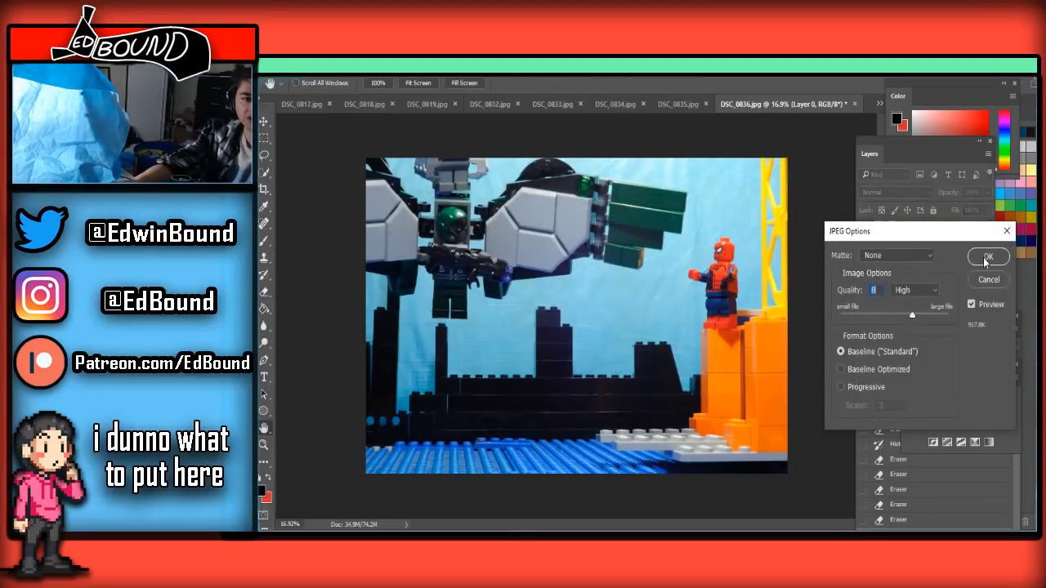
click(988, 259)
Switch to DSC_0837.jpg, paste the clean background, unlock the frame layer and place it above the pasted layer
click(682, 104)
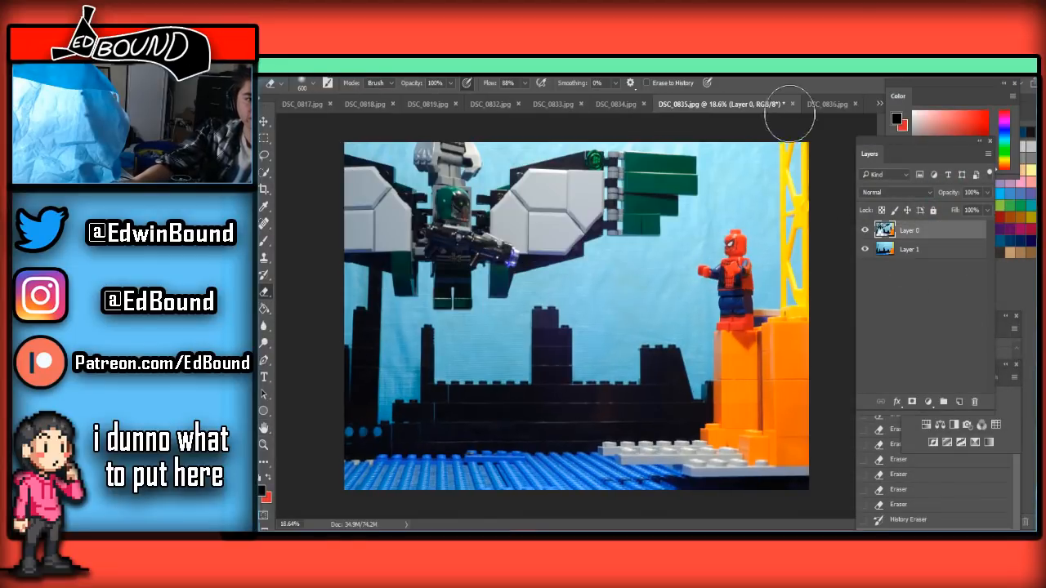
click(834, 105)
click(876, 103)
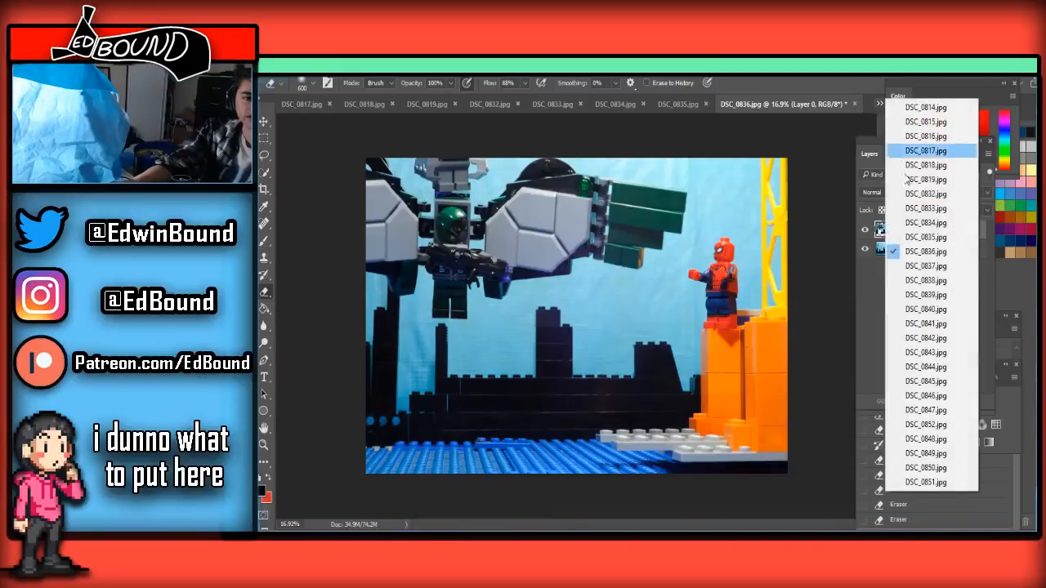
click(923, 266)
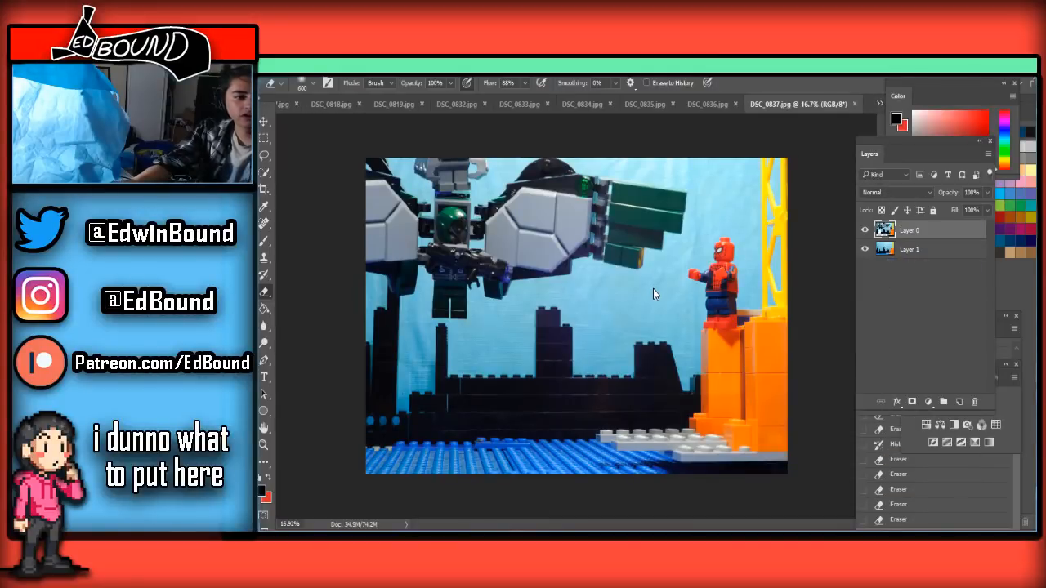
click(711, 105)
click(827, 105)
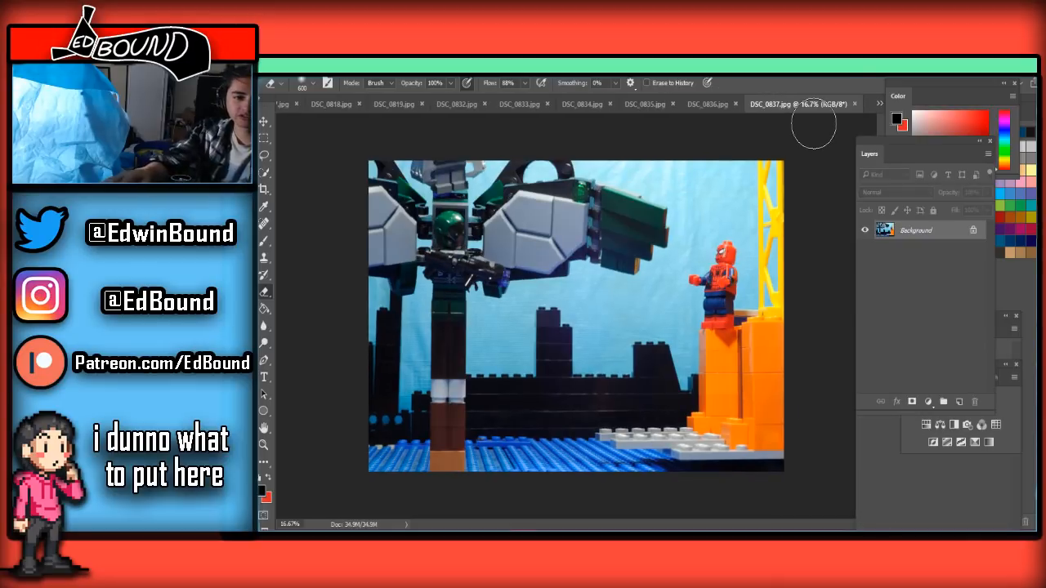
key(ctrl+v)
click(980, 253)
click(974, 249)
drag(967, 252, 947, 225)
Erase the orange base brick and the lower part of the brown pillar with the Eraser at 600 px
scroll(441, 349, up, 5)
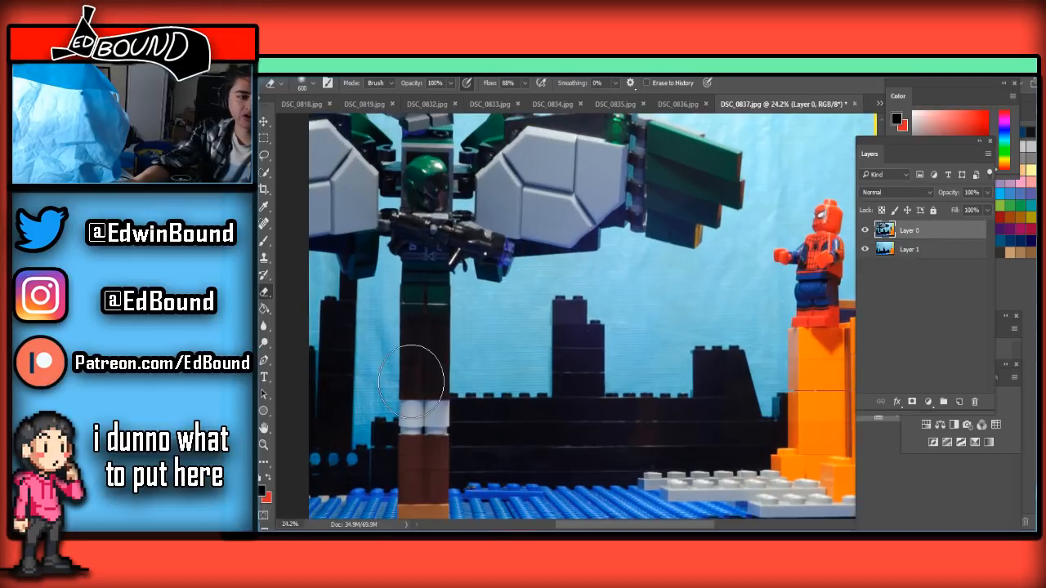
scroll(421, 393, down, 3)
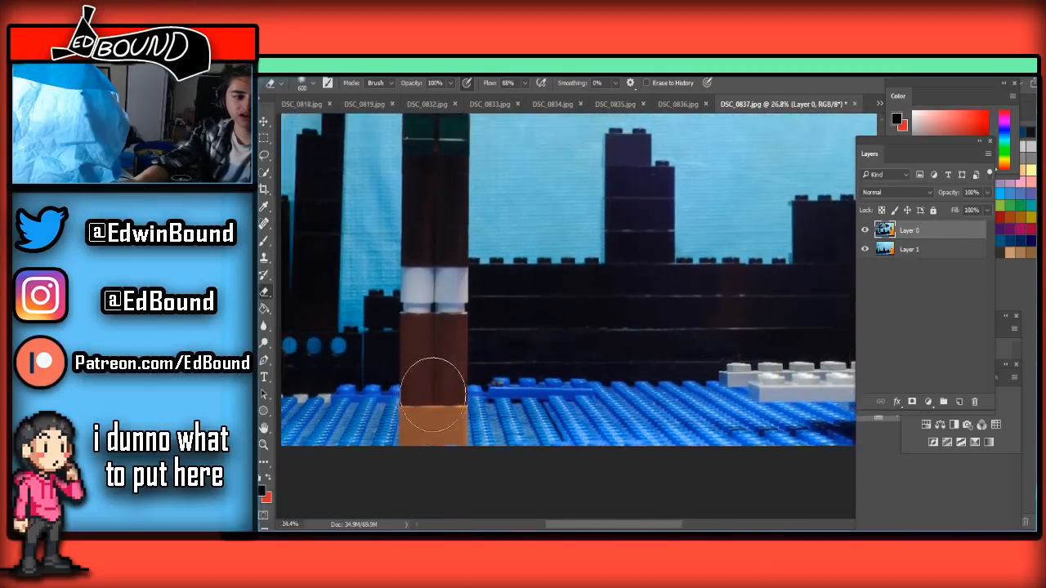
mouse_move(304, 417)
mouse_down()
mouse_move(672, 413)
mouse_move(621, 427)
mouse_move(689, 411)
mouse_move(621, 407)
mouse_up()
scroll(515, 391, up, 1)
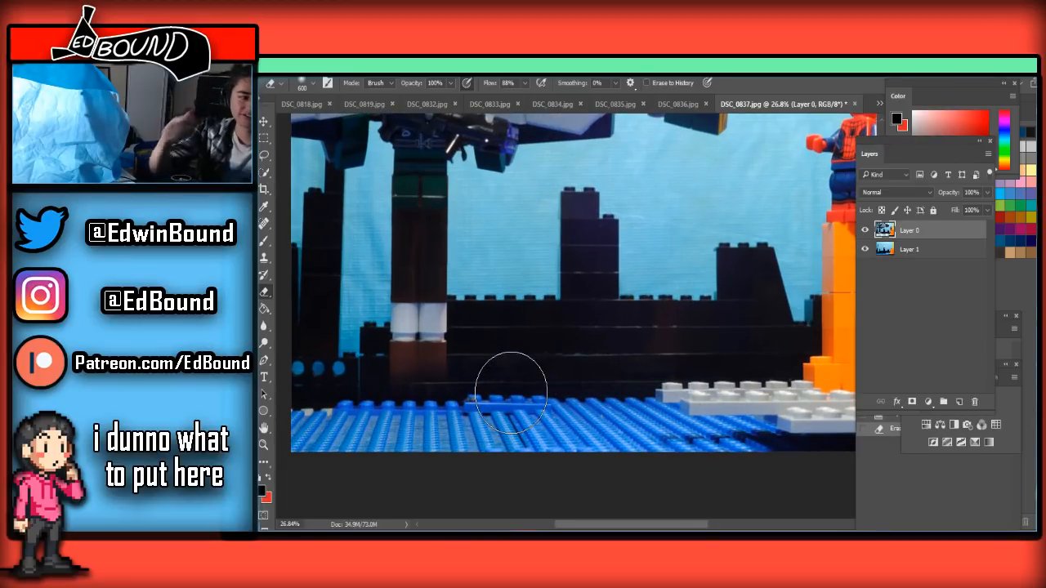
Erase the white bricks and the brown pillar above them using a smaller Eraser
scroll(398, 362, up, 2)
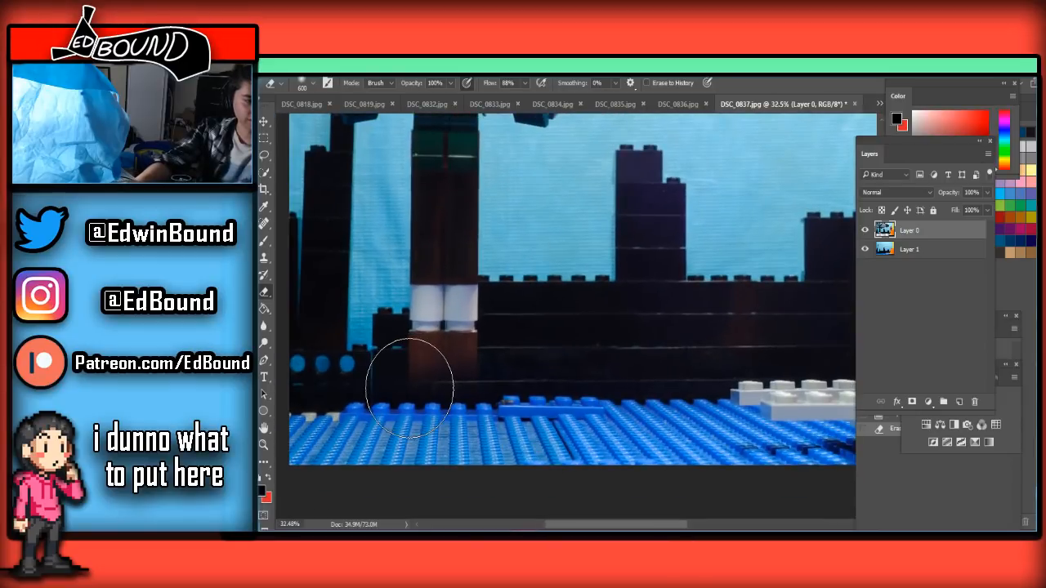
scroll(409, 387, up, 2)
key(bracketleft)
key(bracketleft)
key(bracketleft)
mouse_move(458, 400)
mouse_down()
mouse_move(489, 375)
mouse_move(505, 321)
mouse_move(483, 296)
mouse_move(430, 282)
mouse_move(431, 258)
mouse_up()
Erase the pillar remains directly beneath the figure's feet, reducing the Eraser to 60 px for the edge
key(bracketleft)
key(bracketleft)
key(bracketleft)
key(bracketleft)
scroll(412, 252, up, 4)
scroll(412, 254, up, 4)
scroll(428, 280, up, 1)
mouse_move(565, 323)
mouse_down()
mouse_move(569, 379)
mouse_move(519, 398)
mouse_move(483, 357)
mouse_up()
key(bracketleft)
key(bracketleft)
key(bracketleft)
key(bracketleft)
mouse_move(414, 292)
mouse_down()
mouse_move(463, 283)
mouse_move(576, 295)
mouse_move(520, 304)
mouse_up()
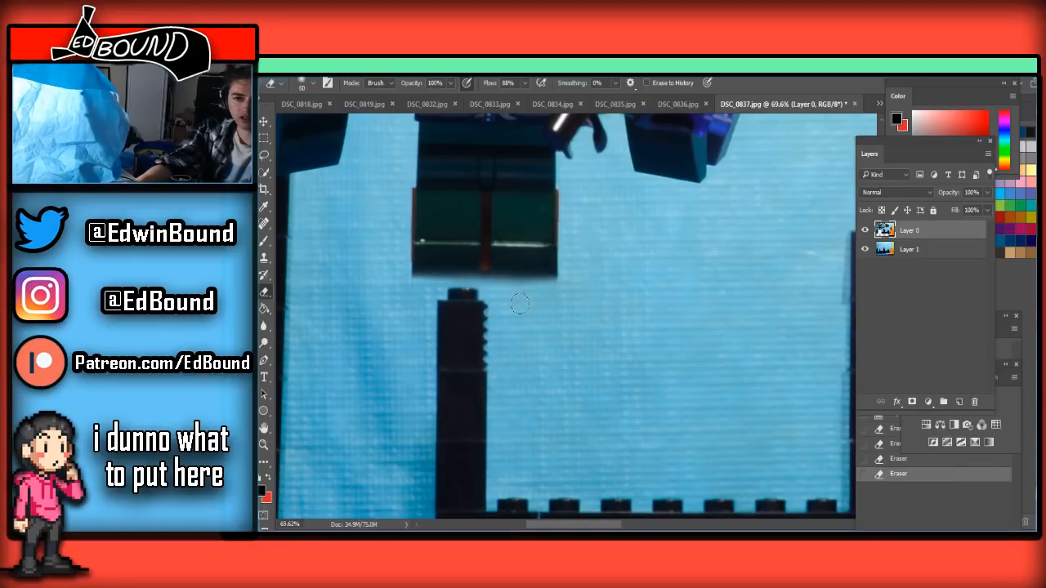
Erase the reddish-brown brick strip between the figure's legs with the Eraser at 25 px
drag(484, 200, 485, 283)
scroll(481, 214, down, 8)
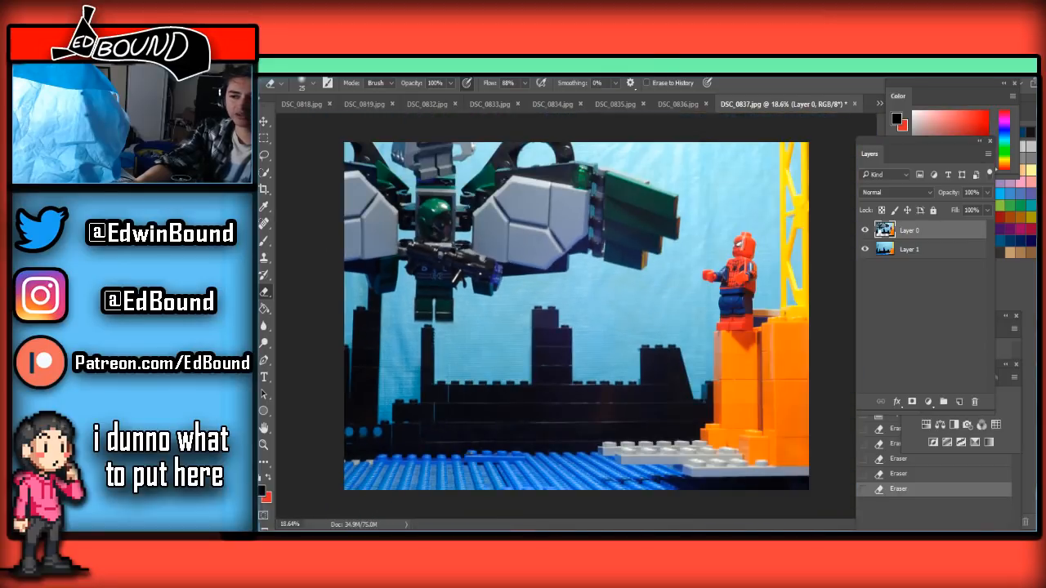
scroll(458, 298, up, 7)
scroll(425, 282, down, 6)
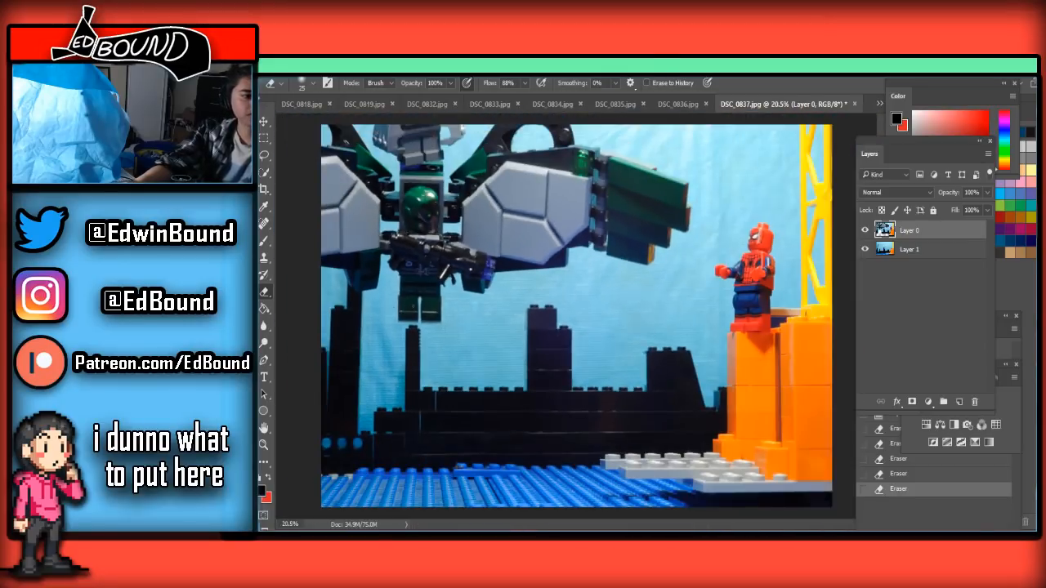
scroll(474, 282, down, 2)
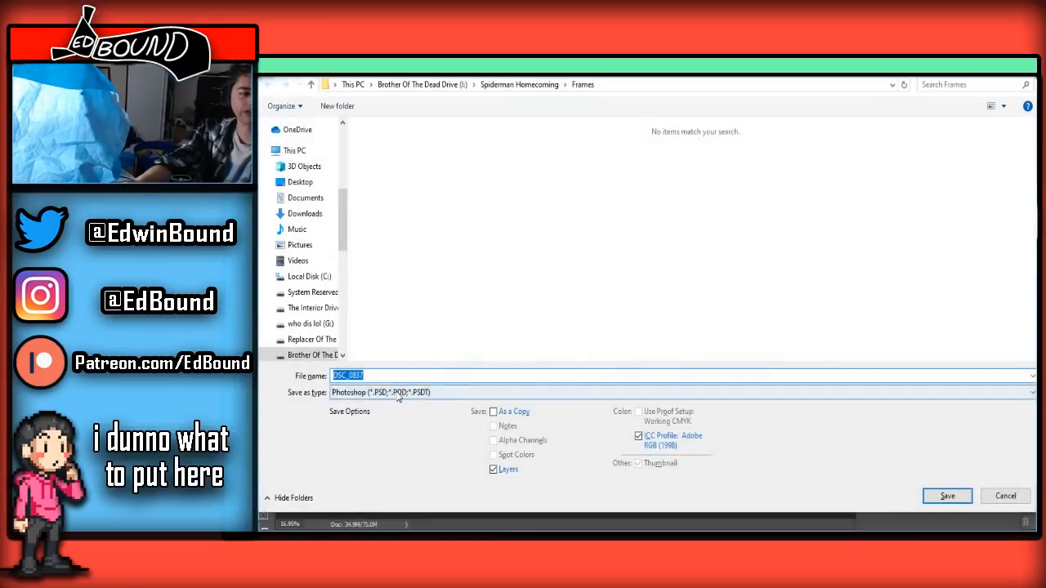
Save the cleaned frame as a quality 8 JPEG, replacing DSC_0837.jpg in the Frames folder
click(400, 392)
click(369, 267)
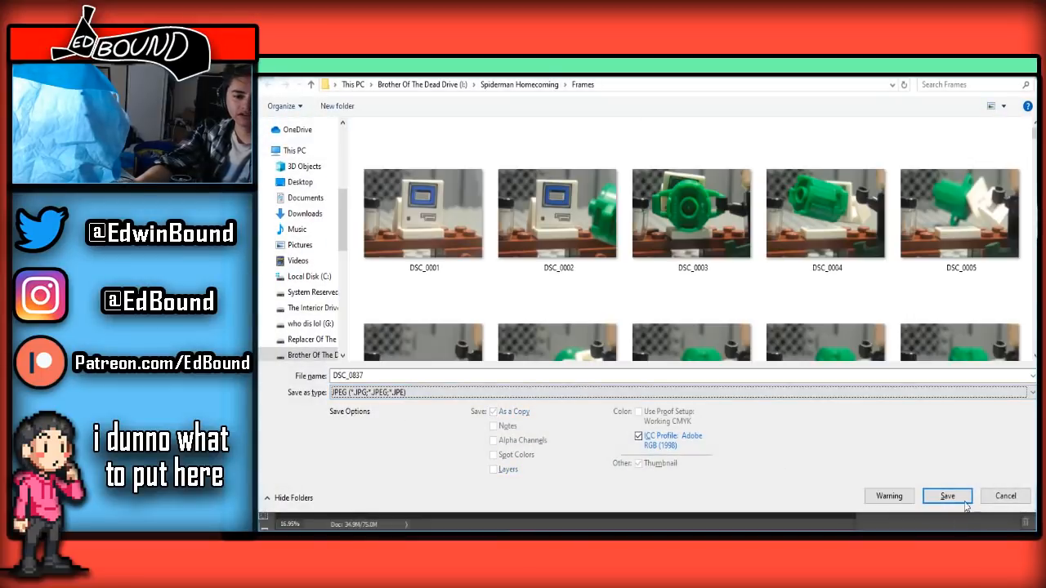
click(971, 501)
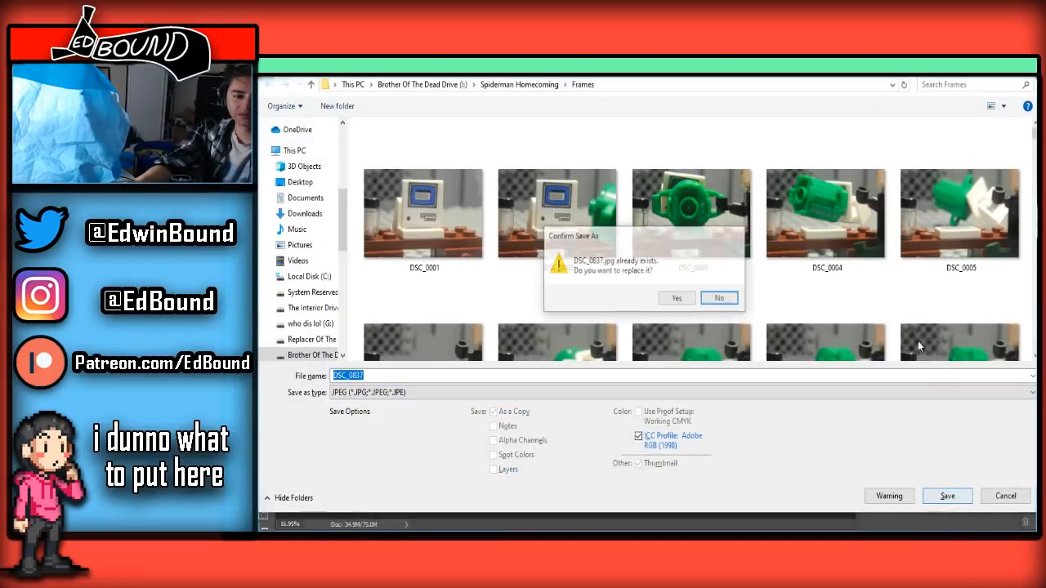
click(678, 299)
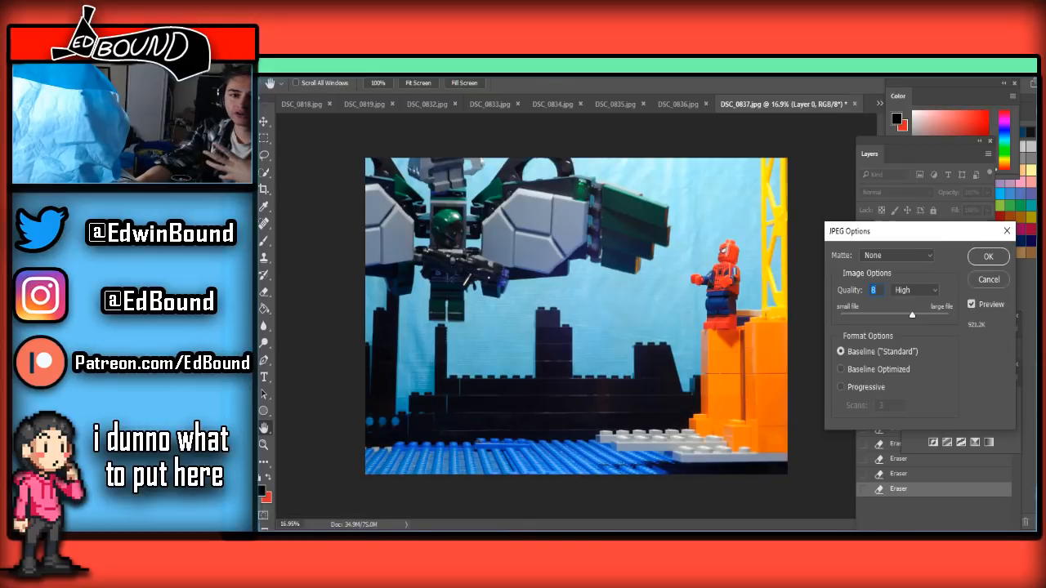
click(989, 258)
Switch to DSC_0838.jpg, unlock its background layer, paste the clean background and arrange it beneath the frame layer
click(879, 104)
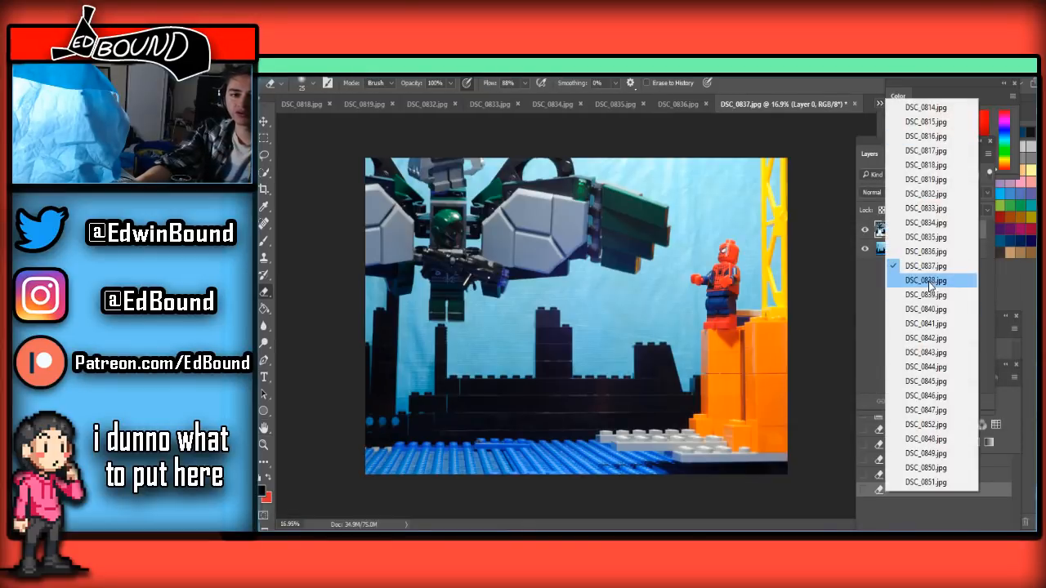
click(929, 281)
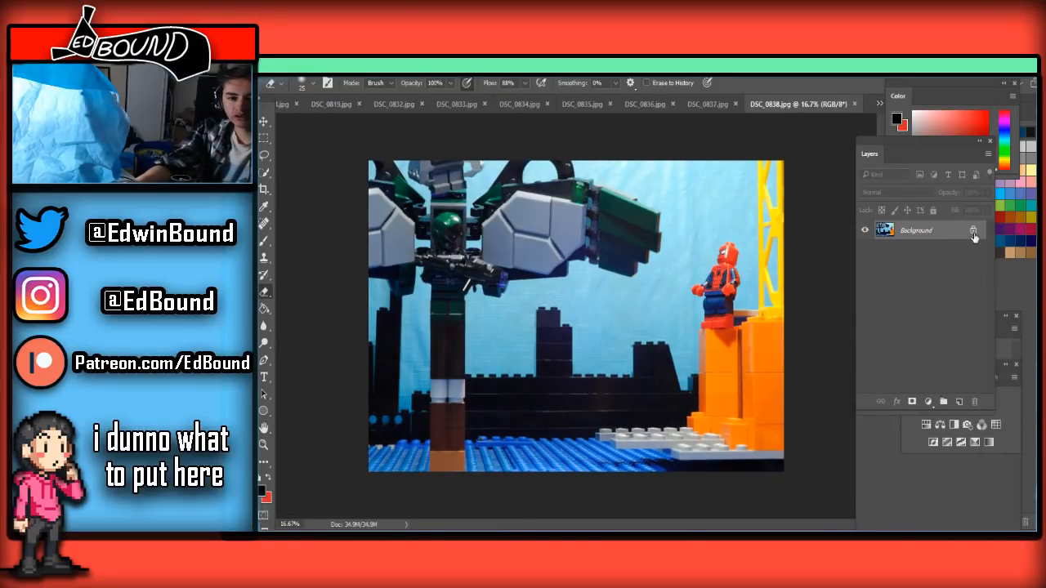
click(973, 233)
key(ctrl+v)
drag(929, 234, 924, 257)
click(915, 231)
Erase the orange, brown and white support bricks below the figure with the Eraser enlarged to 500 px
scroll(432, 375, up, 5)
scroll(376, 450, down, 4)
scroll(376, 450, up, 1)
scroll(376, 454, up, 1)
scroll(351, 442, down, 2)
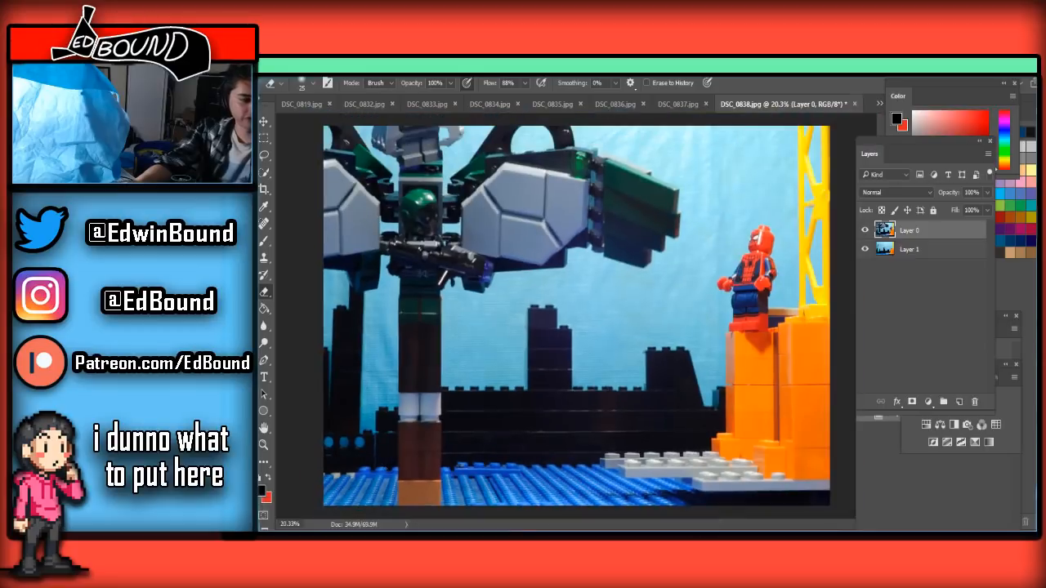
scroll(361, 470, up, 3)
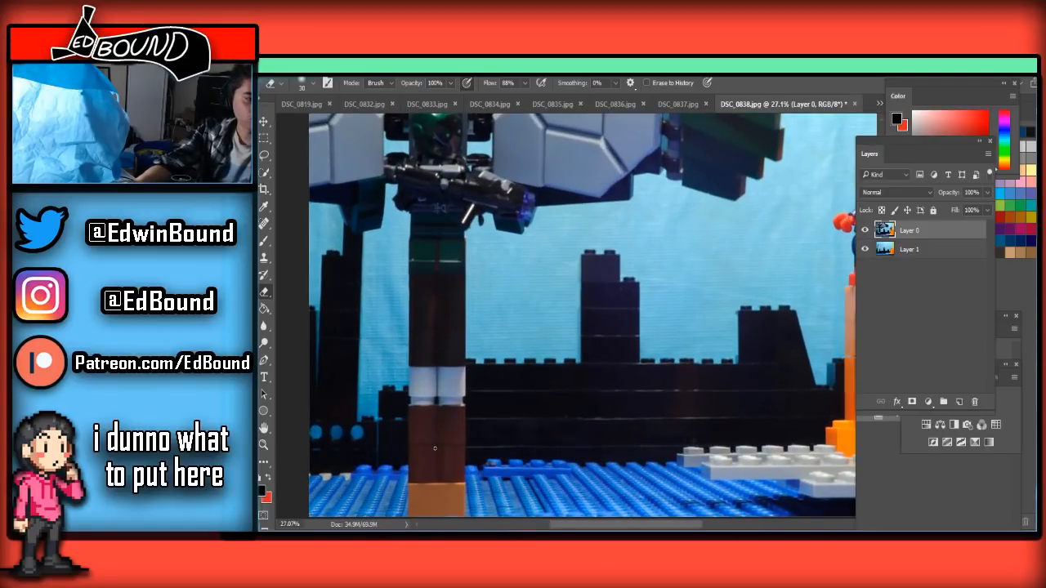
key(bracketright)
key(bracketright)
key(bracketright)
key(bracketright)
key(bracketright)
key(bracketright)
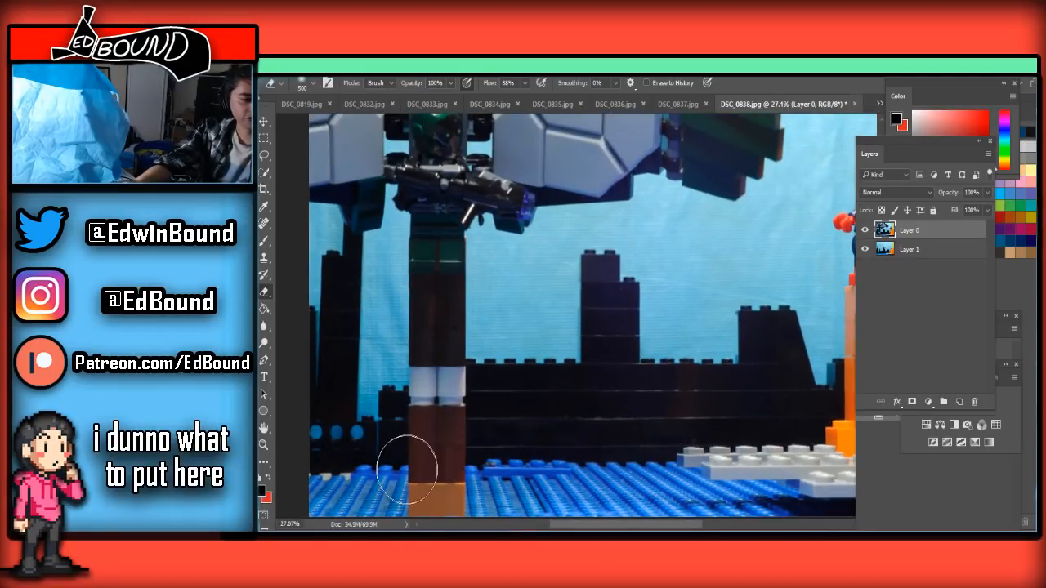
mouse_move(428, 491)
mouse_down()
mouse_move(483, 482)
mouse_move(445, 497)
mouse_move(470, 448)
mouse_move(413, 404)
mouse_move(392, 342)
mouse_move(436, 347)
mouse_up()
Erase the leftover pillar up to the underside of the figure's feet, reducing the Eraser to 60 px
scroll(445, 348, up, 2)
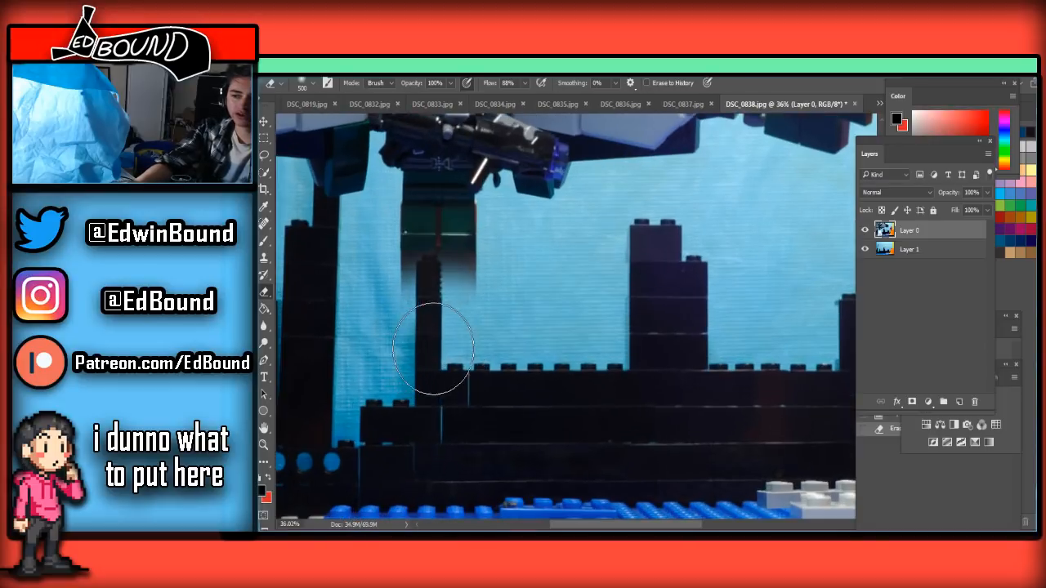
scroll(421, 372, up, 4)
scroll(394, 370, up, 2)
scroll(381, 393, up, 1)
key(bracketleft)
key(bracketleft)
key(bracketleft)
key(bracketleft)
key(bracketleft)
key(bracketleft)
key(bracketleft)
mouse_move(443, 412)
mouse_down()
mouse_move(420, 392)
mouse_move(441, 387)
mouse_move(337, 383)
mouse_up()
key(bracketleft)
mouse_move(384, 357)
mouse_down()
mouse_move(483, 360)
mouse_move(531, 384)
mouse_move(441, 352)
mouse_move(373, 357)
mouse_move(513, 341)
mouse_up()
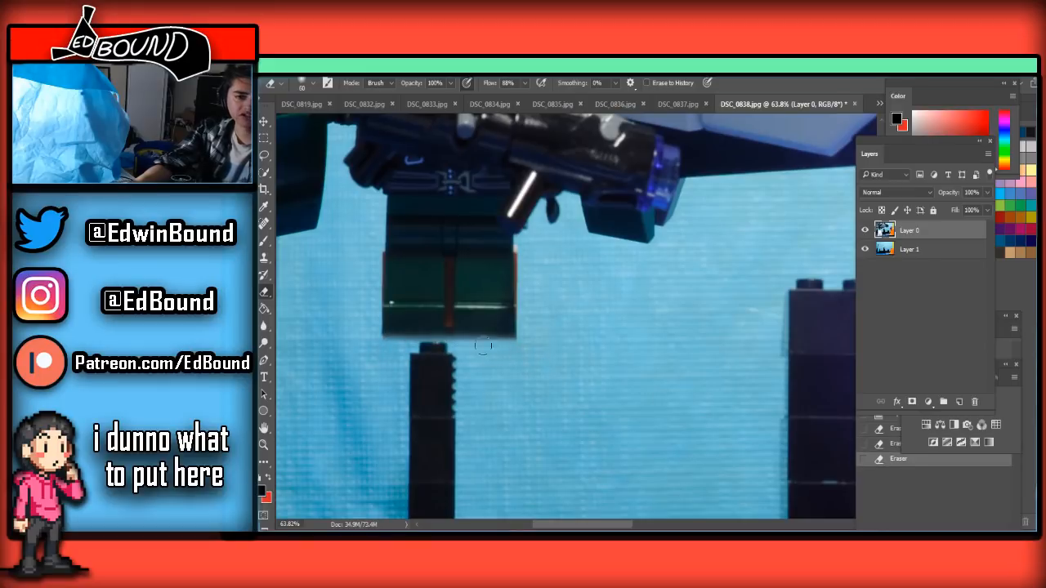
Erase the orange brick edge beside the figure's leg with the Eraser at 25 px
scroll(452, 333, up, 3)
scroll(499, 310, up, 3)
key(bracketleft)
key(bracketleft)
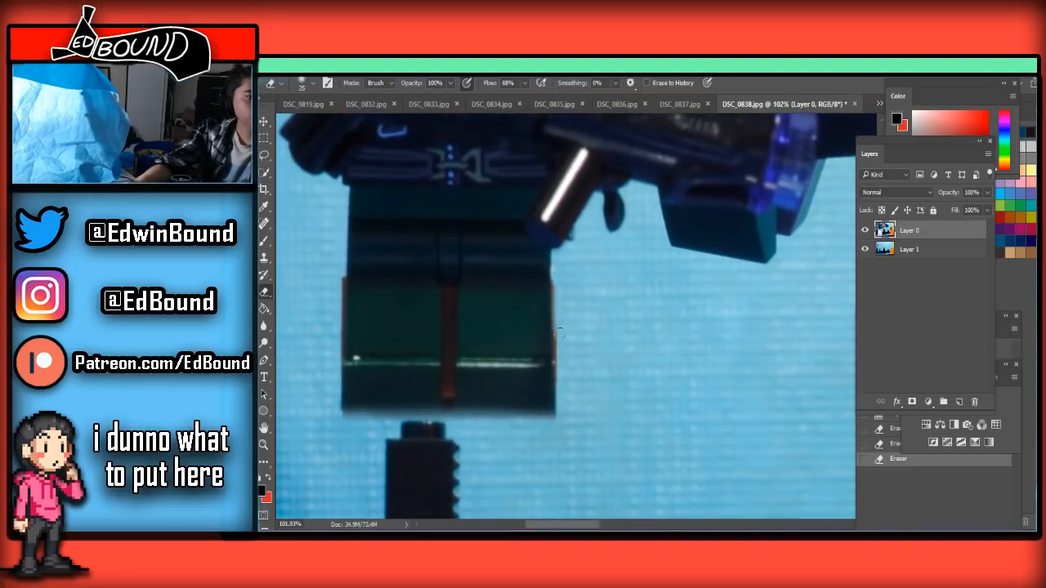
drag(559, 333, 566, 355)
Erase the reddish-brown strip between the figure's legs, enlarging the Eraser from 15 to 30 px, and undo the surplus stroke
key(bracketleft)
click(445, 296)
key(bracketright)
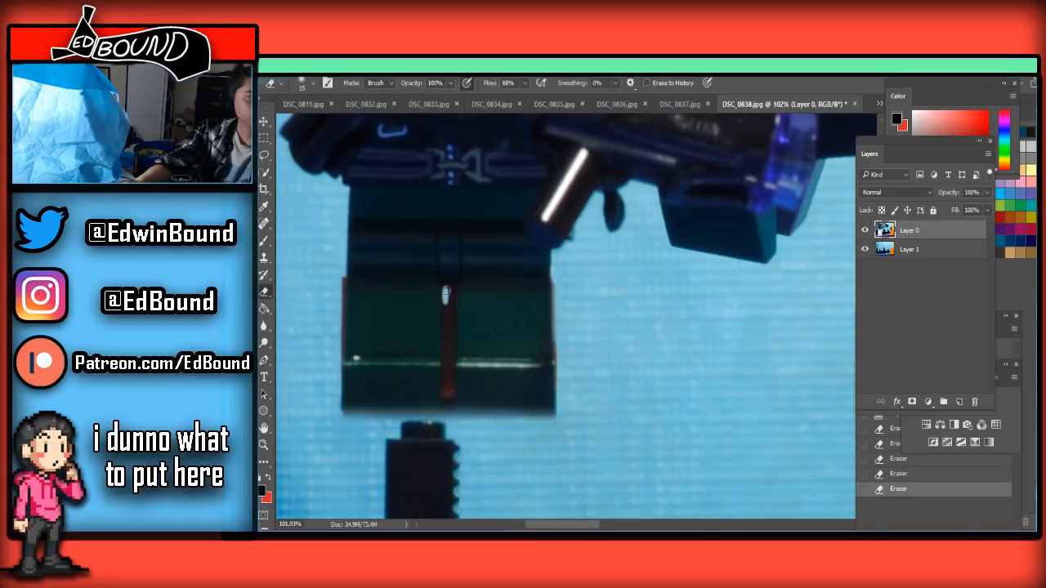
drag(446, 301, 447, 434)
drag(446, 296, 451, 414)
key(ctrl+z)
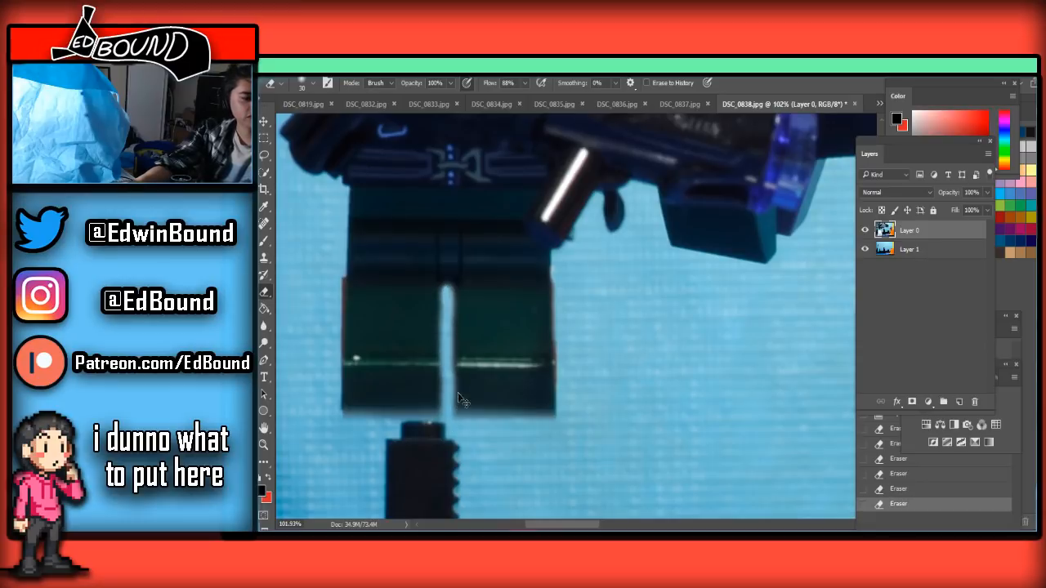
scroll(464, 391, down, 8)
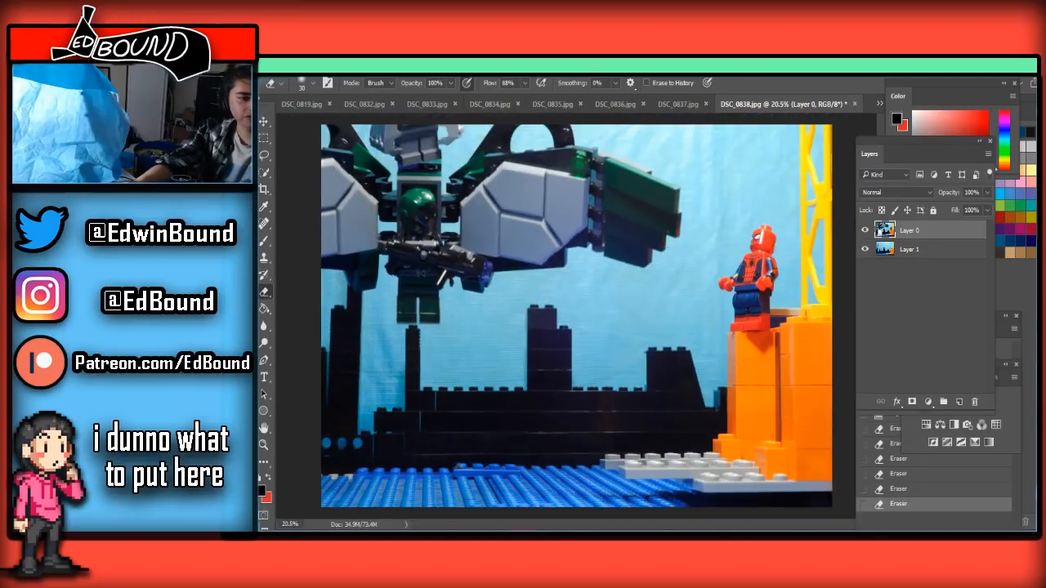
Save the cleaned frame as a quality 8 JPEG, replacing DSC_0838.jpg in the Frames folder
key(ctrl+shift+s)
click(425, 392)
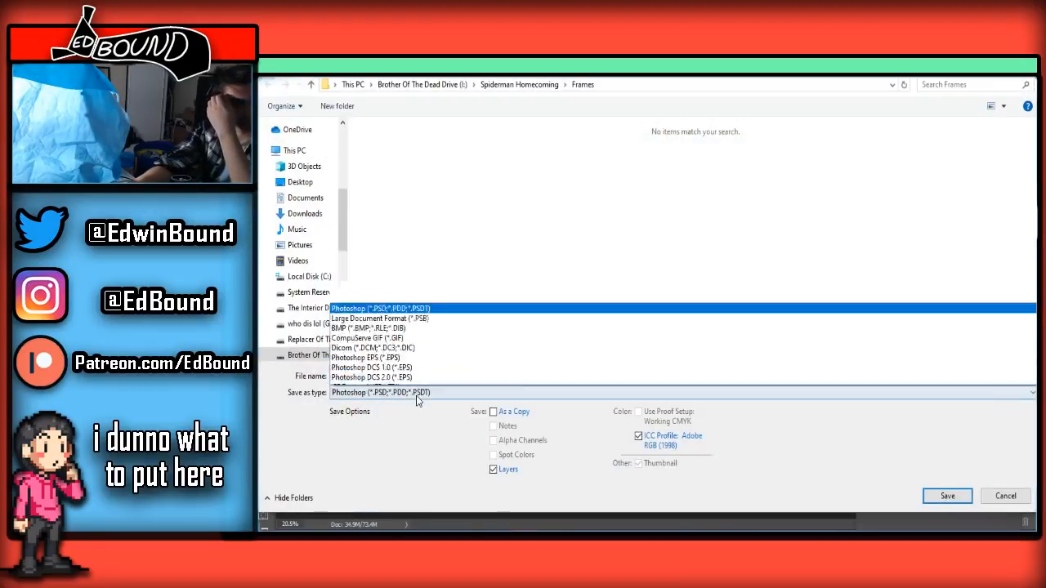
click(372, 261)
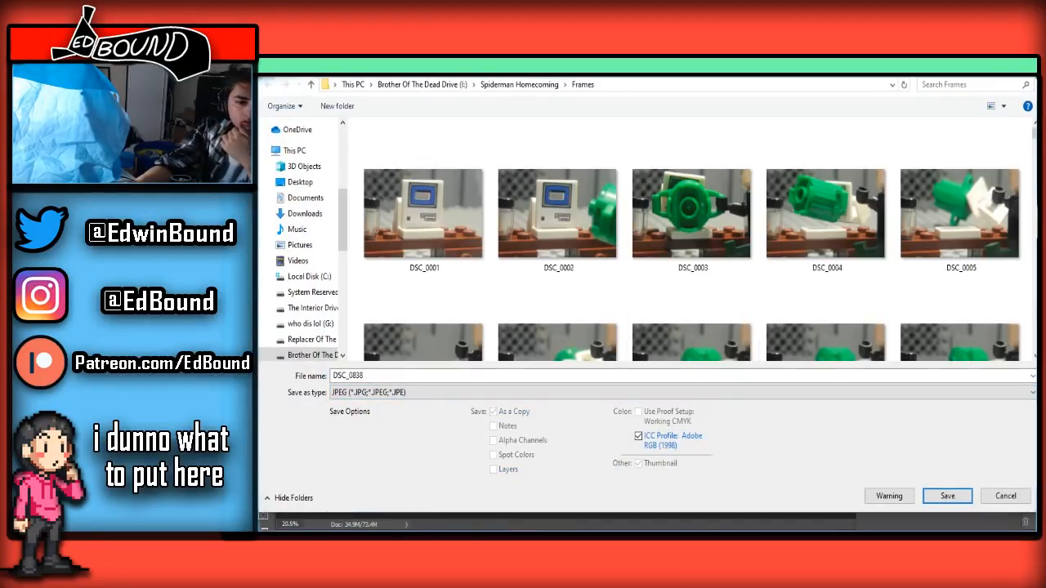
click(947, 496)
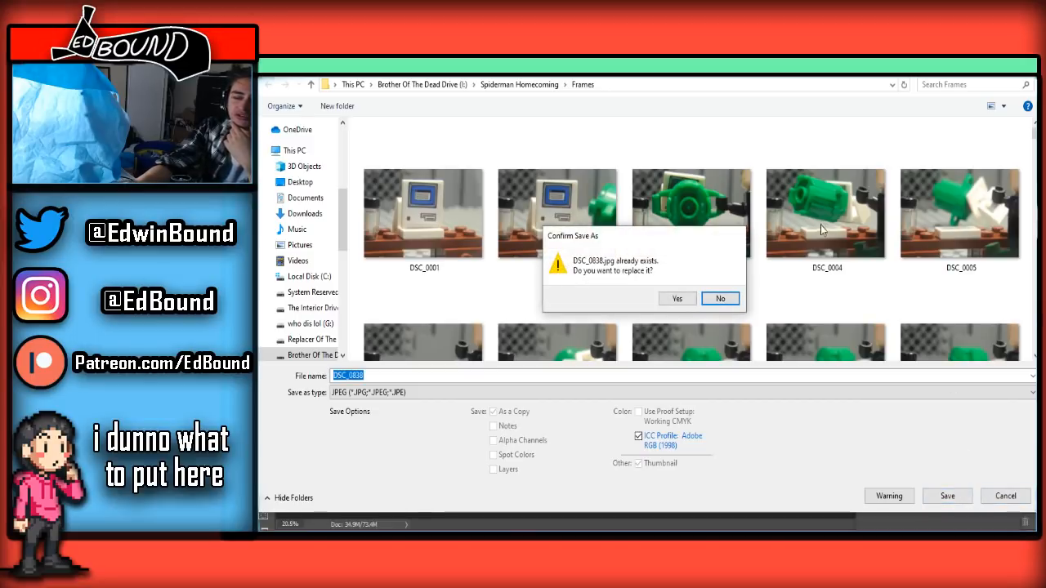
click(678, 298)
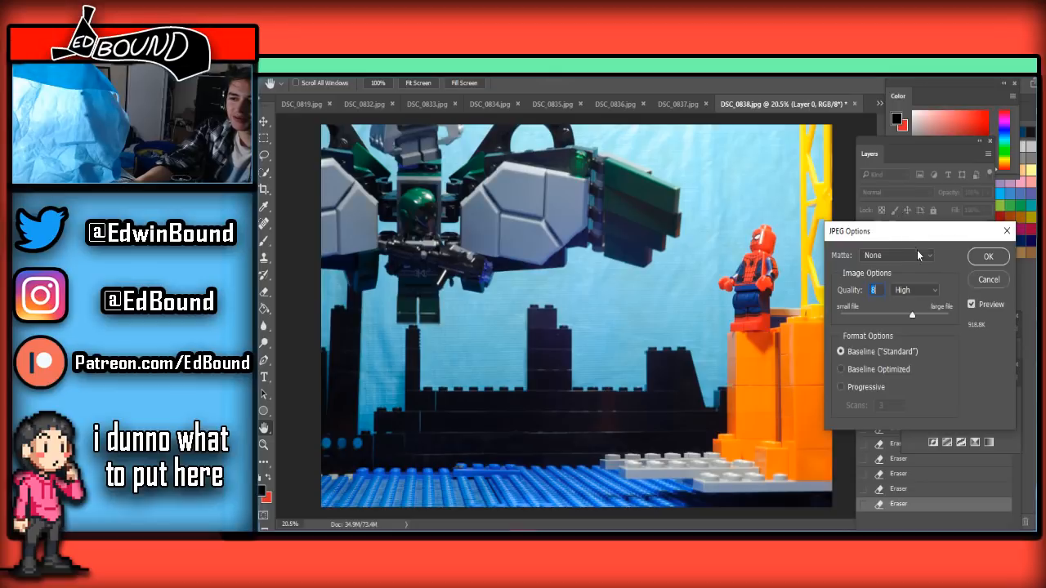
click(973, 256)
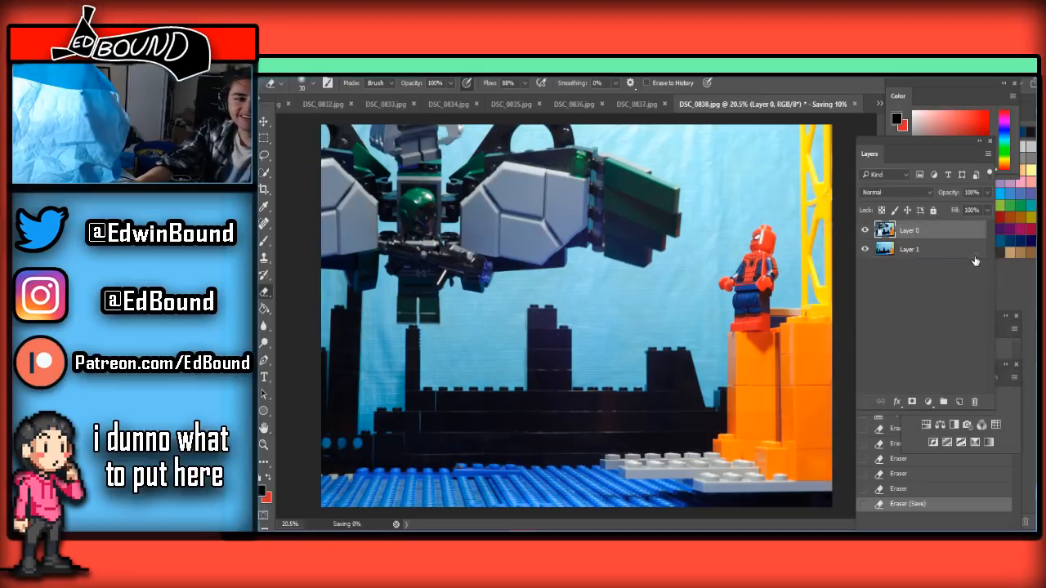
Switch to DSC_0839.jpg, paste the clean background, unlock the frame layer and move it above the pasted layer
click(880, 103)
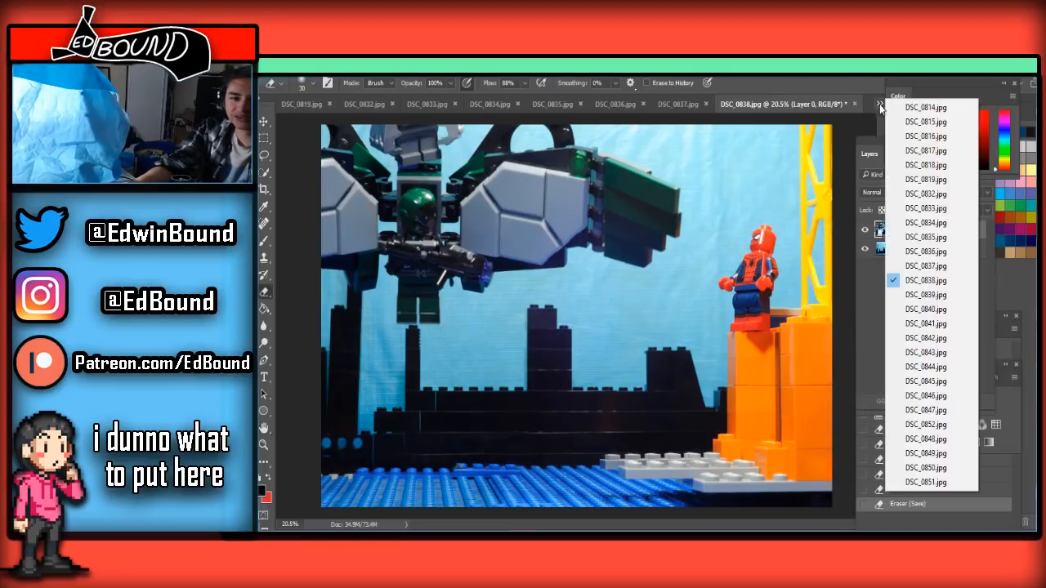
click(916, 296)
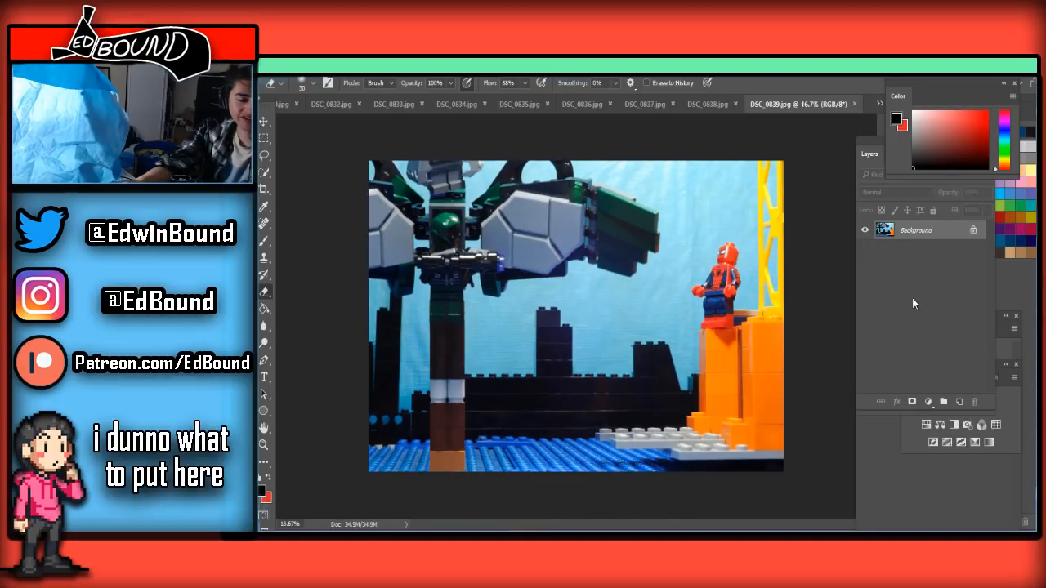
key(ctrl+v)
click(974, 249)
drag(971, 251, 944, 227)
scroll(474, 394, up, 5)
scroll(481, 392, down, 2)
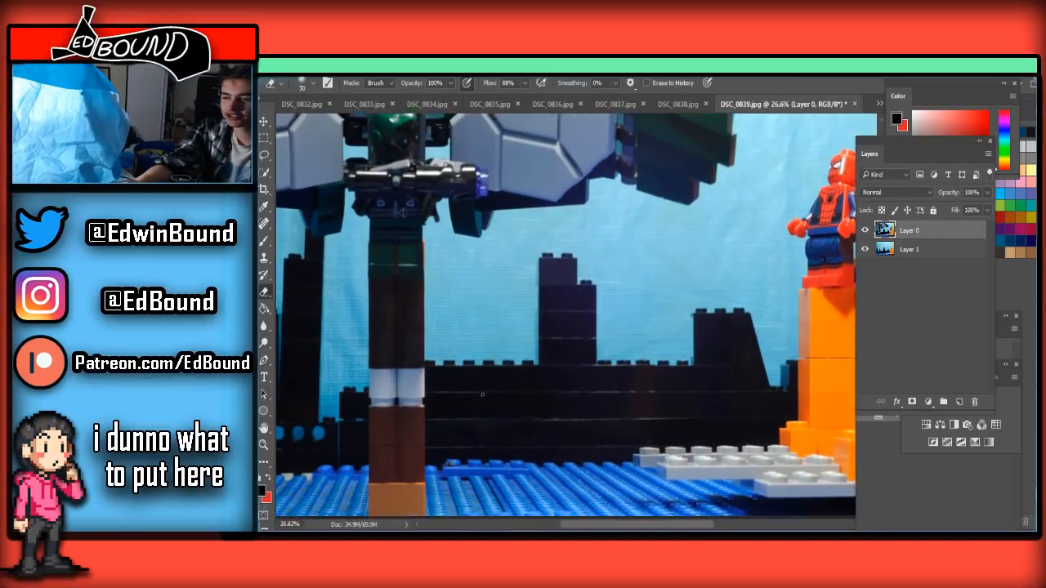
Erase the support column from the blue baseplate up towards the figure's legs with a large Eraser on DSC_0839.jpg
scroll(450, 414, down, 2)
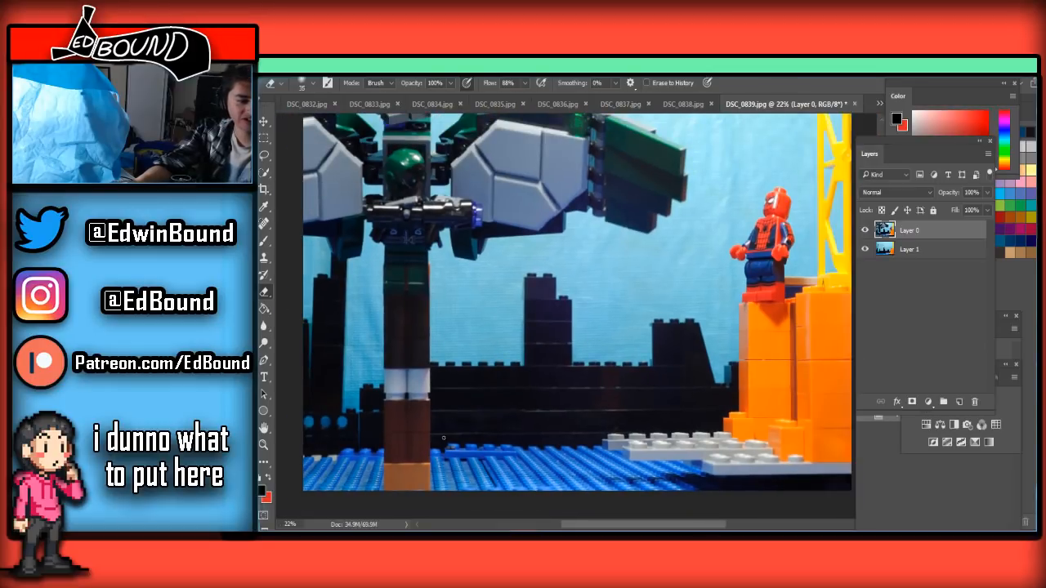
mouse_move(448, 487)
mouse_down()
mouse_move(495, 466)
mouse_move(373, 458)
mouse_up()
mouse_move(452, 439)
mouse_down()
mouse_move(429, 423)
mouse_move(481, 393)
mouse_move(469, 385)
mouse_move(315, 370)
mouse_move(423, 372)
mouse_move(406, 339)
mouse_move(401, 351)
mouse_move(434, 363)
mouse_up()
scroll(415, 350, up, 5)
key(bracketleft)
key(bracketleft)
mouse_move(508, 363)
mouse_down()
mouse_move(302, 355)
mouse_move(467, 345)
mouse_move(548, 324)
mouse_move(333, 307)
mouse_move(418, 307)
mouse_up()
Reduce the Eraser to 70 px and erase the leftover brown brick directly beneath the figure's feet
key(bracketleft)
key(bracketleft)
key(bracketleft)
key(bracketleft)
key(bracketleft)
mouse_move(341, 283)
mouse_down()
mouse_move(501, 286)
mouse_move(334, 275)
mouse_move(472, 270)
mouse_move(359, 248)
mouse_up()
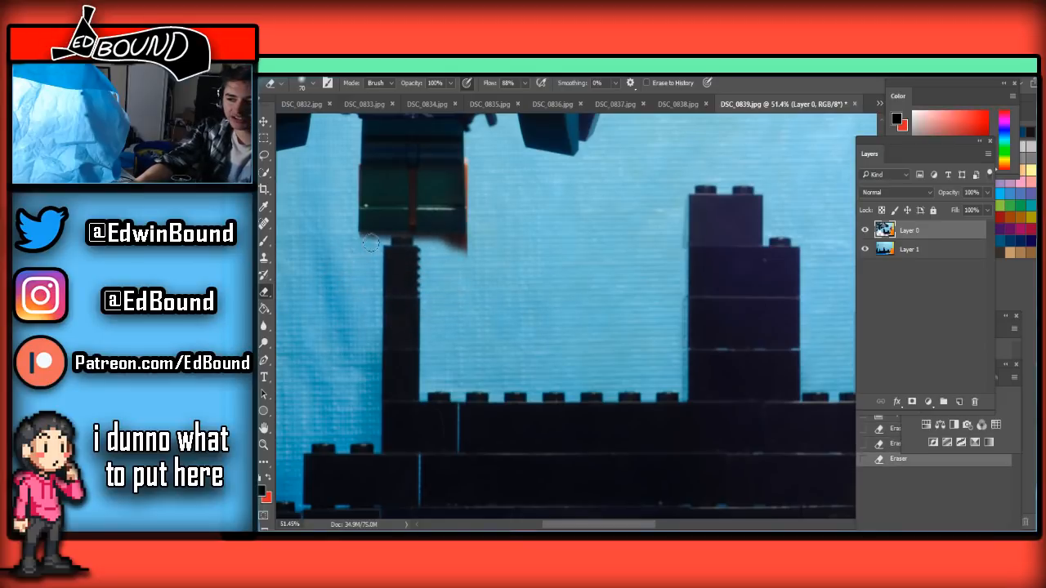
scroll(370, 244, up, 3)
scroll(351, 225, down, 2)
scroll(333, 207, up, 3)
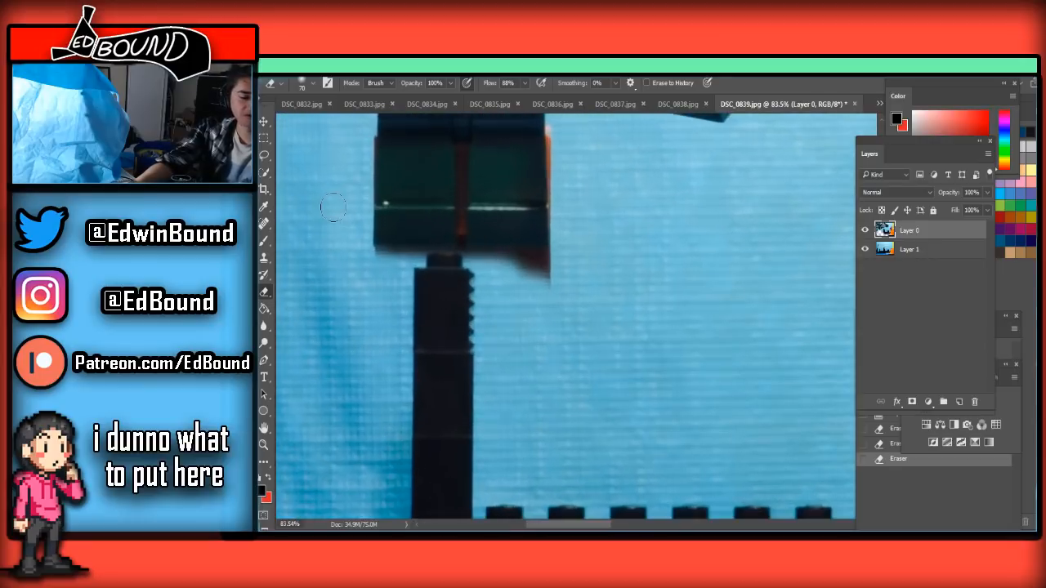
scroll(333, 206, up, 1)
drag(403, 278, 645, 283)
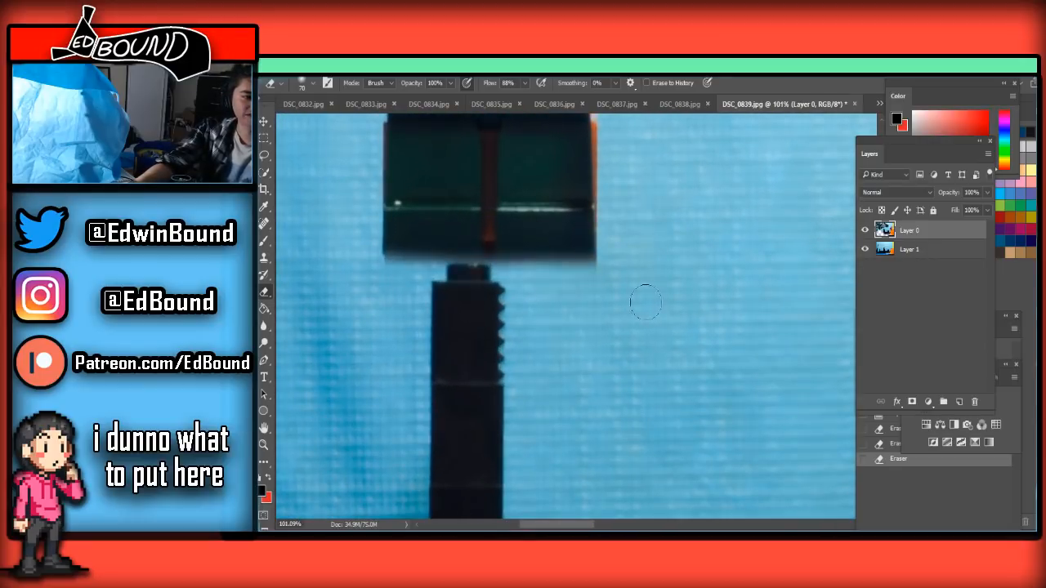
Erase the orange edge beside the figure's leg and the reddish-brown strip between the legs with the Eraser at 25 px
scroll(642, 285, up, 3)
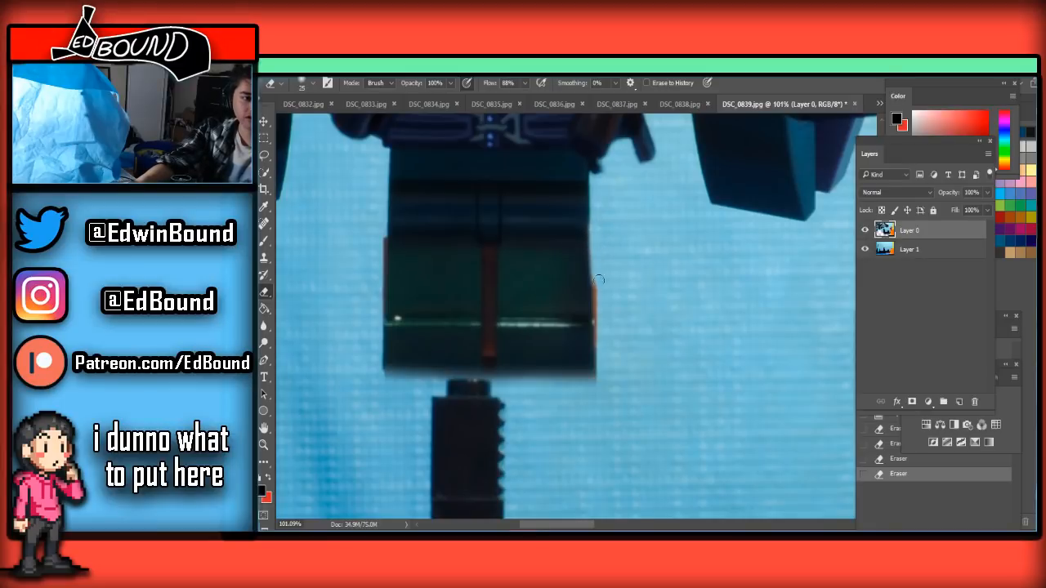
drag(602, 342, 594, 392)
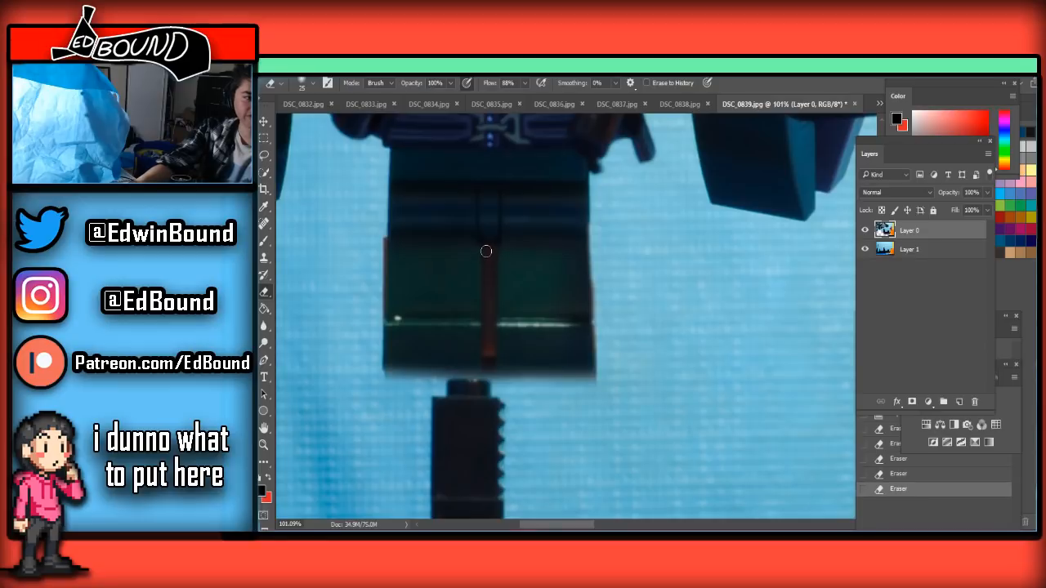
drag(486, 274, 486, 396)
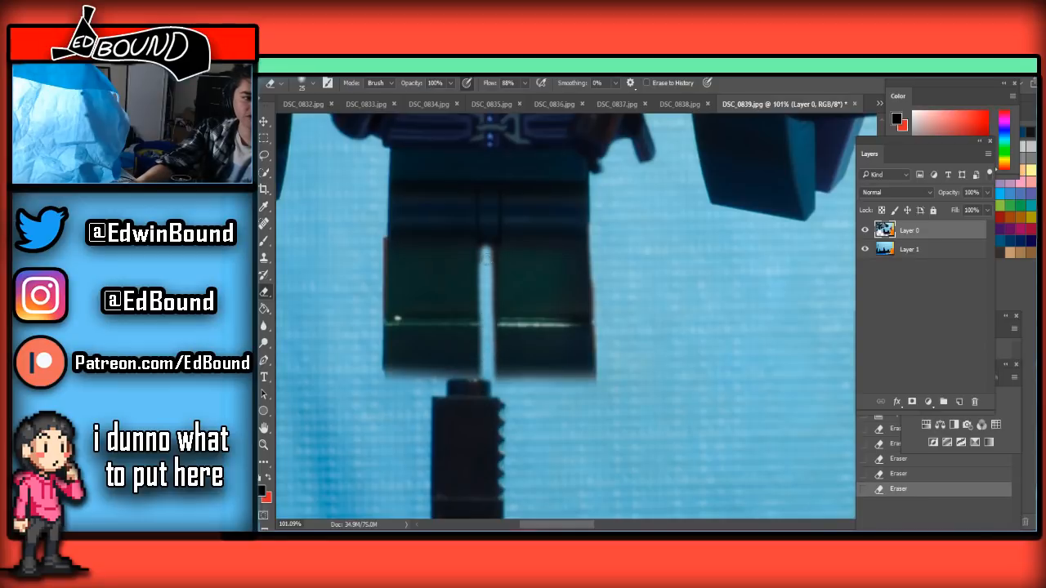
click(487, 262)
Save the cleaned frame as a JPEG, replacing DSC_0839.jpg in the Frames folder
key(ctrl+0)
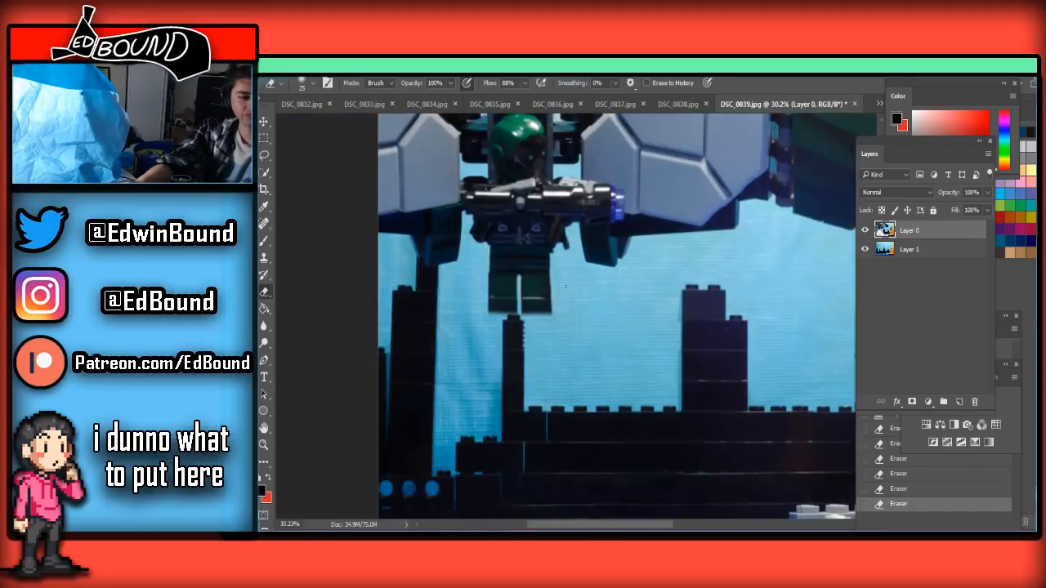
key(ctrl+shift+s)
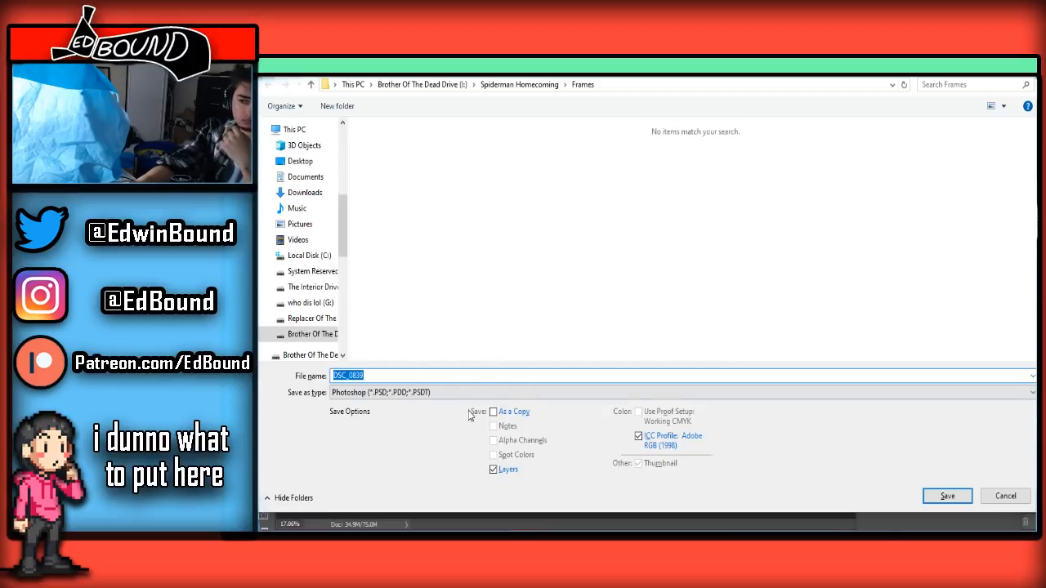
click(368, 392)
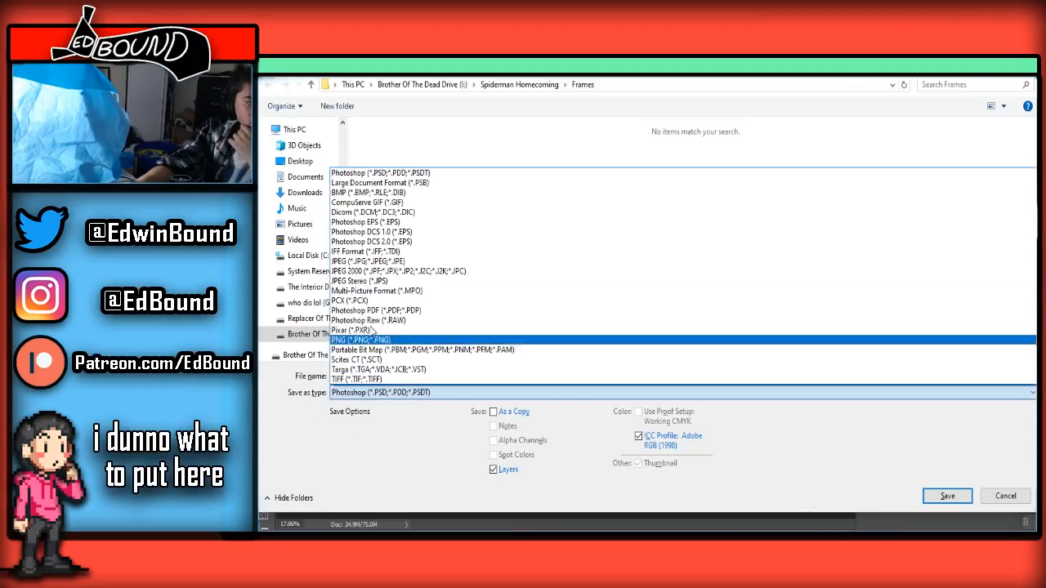
click(368, 259)
click(963, 501)
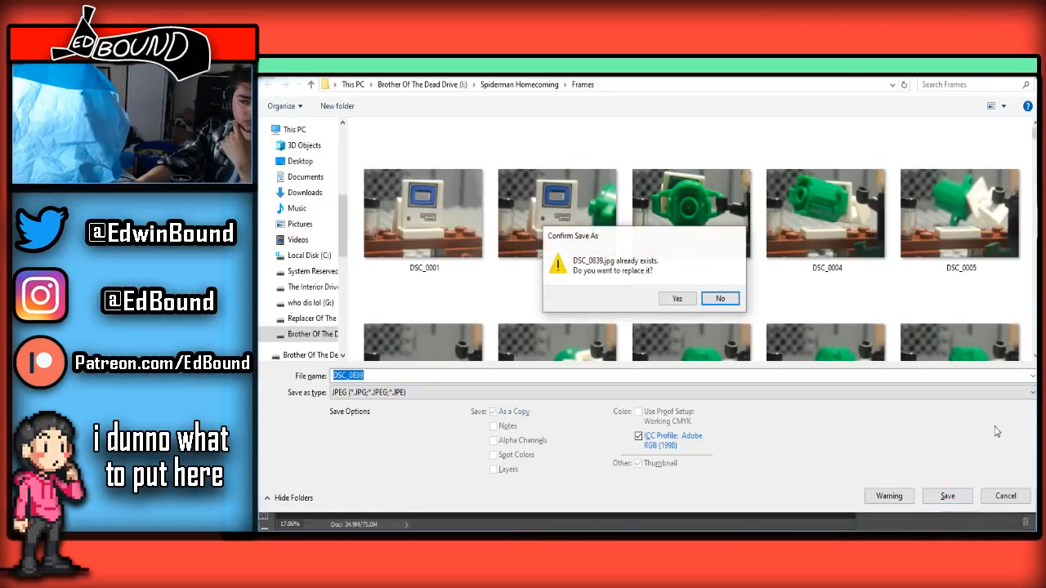
click(676, 299)
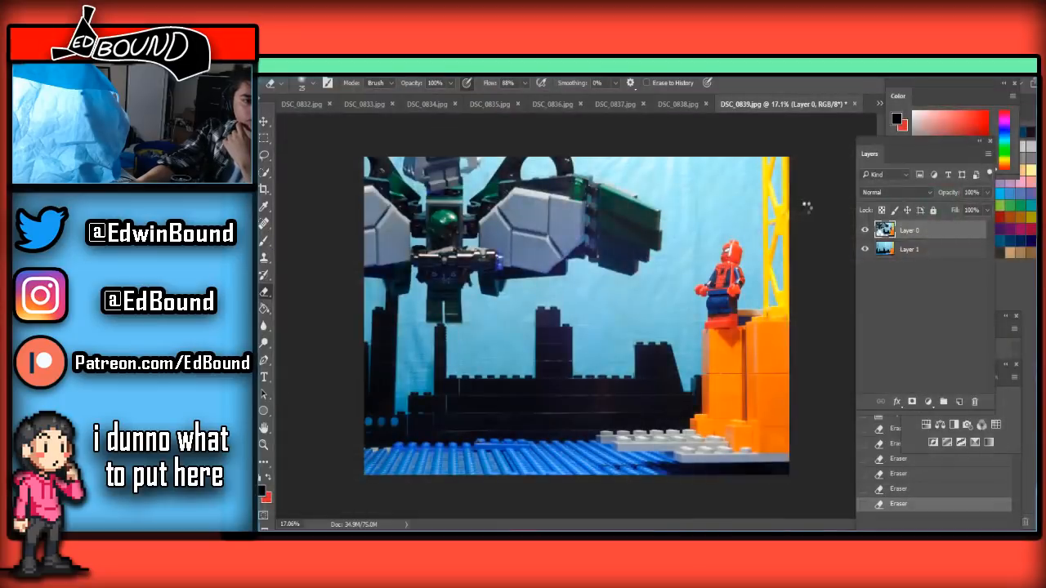
click(976, 266)
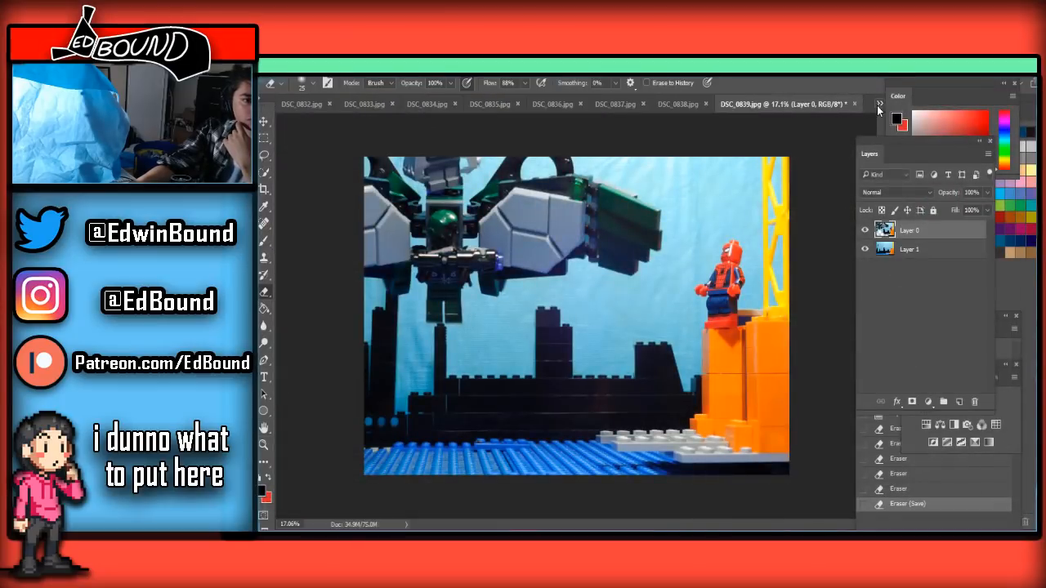
Switch to DSC_0840.jpg, paste the clean background, unlock the frame layer and move it above the pasted layer
click(878, 105)
click(932, 309)
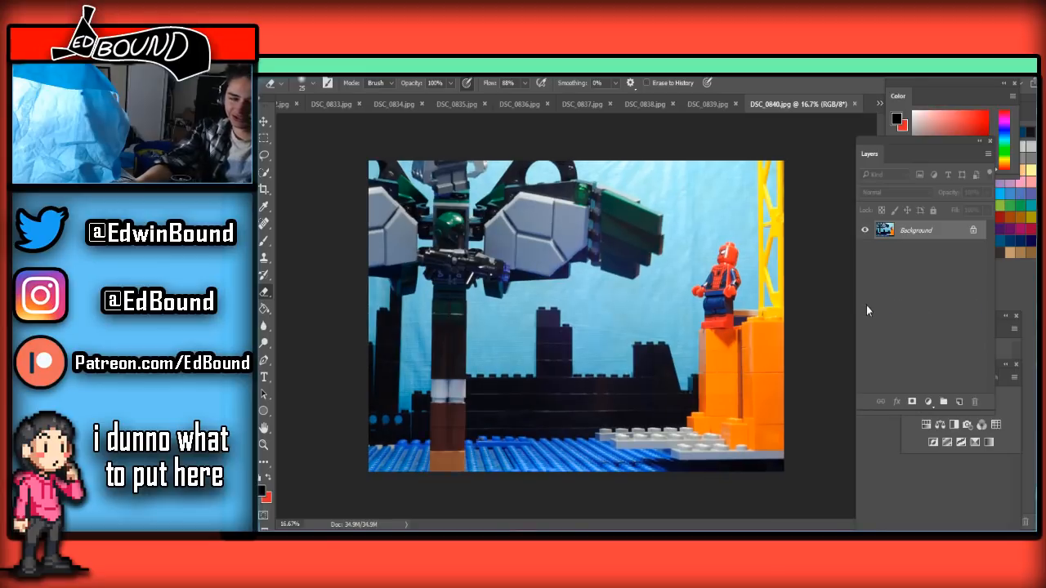
key(ctrl+v)
click(975, 249)
drag(958, 249, 942, 225)
Erase the lower support column over the baseplate and black wall, enlarging the Eraser from 600 to 700 px
scroll(527, 327, up, 3)
scroll(417, 415, down, 4)
scroll(425, 433, up, 3)
scroll(434, 454, down, 3)
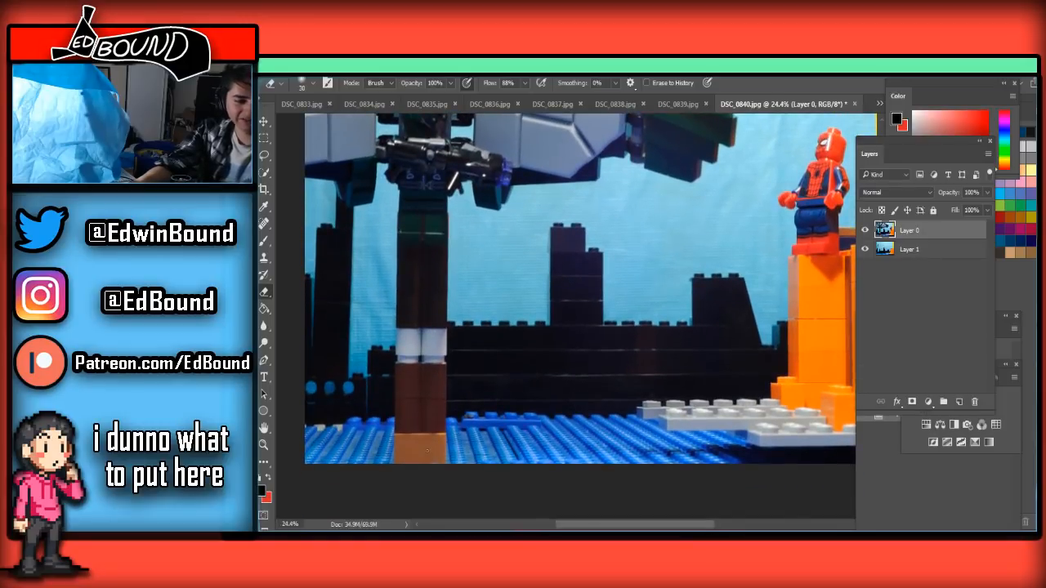
key(bracketright)
drag(458, 447, 337, 445)
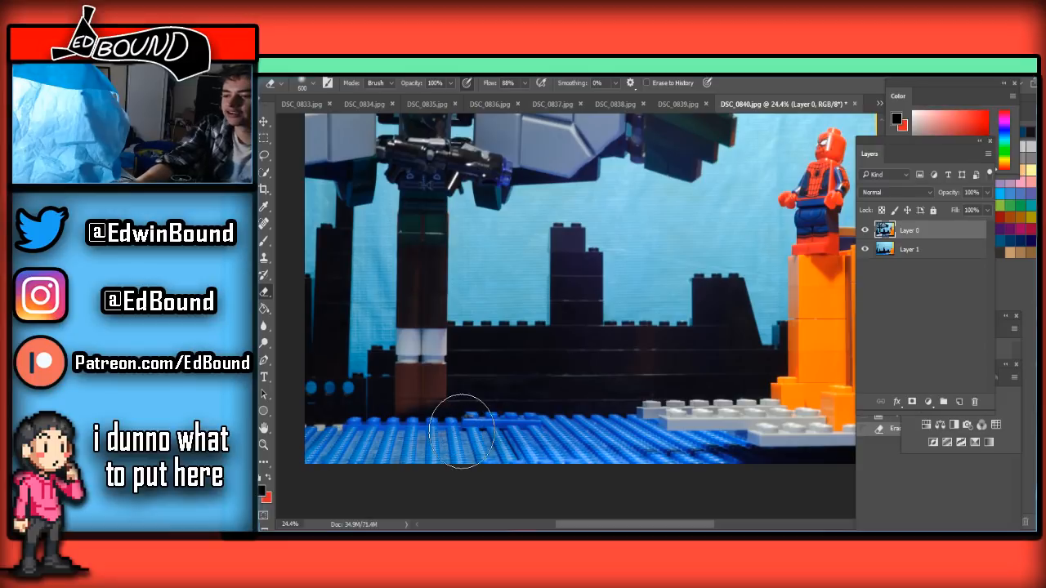
key(bracketright)
key(bracketright)
drag(444, 374, 341, 373)
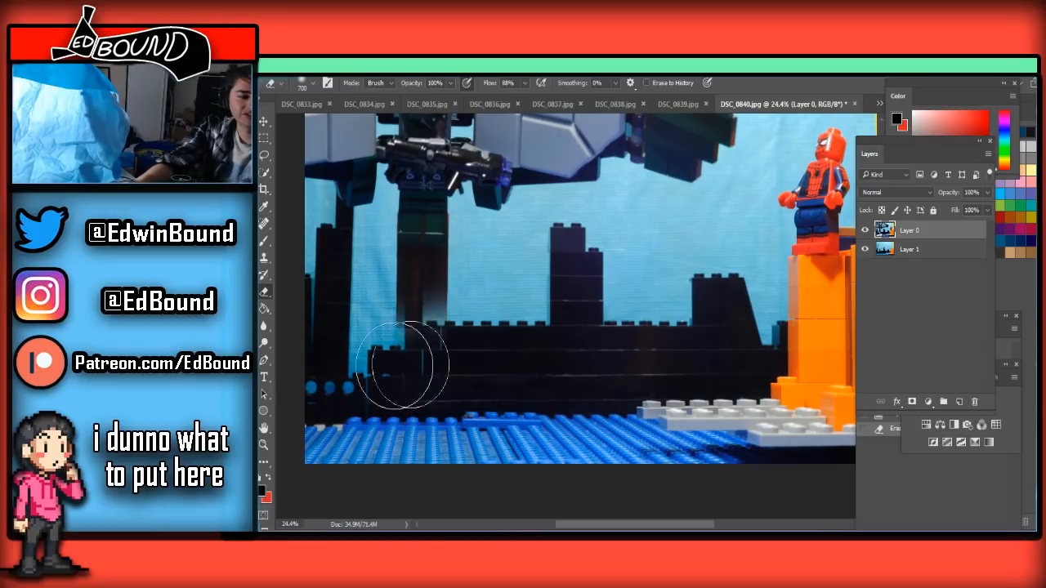
Reduce the Eraser to 200 px and erase the remaining brown column up to just below the figure's legs
key(bracketleft)
key(bracketleft)
key(bracketleft)
key(bracketleft)
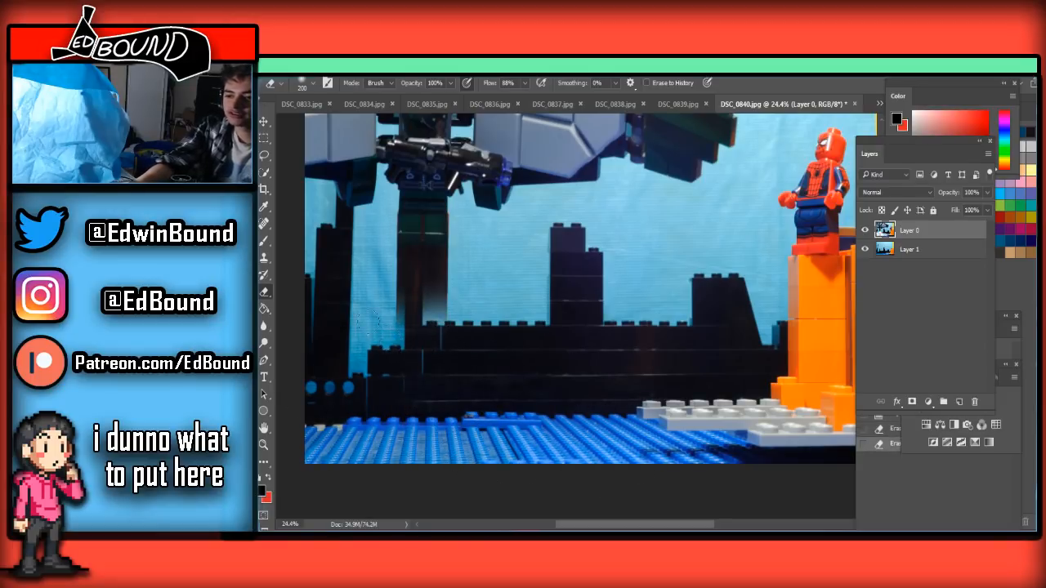
scroll(373, 329, up, 8)
scroll(380, 333, down, 3)
mouse_move(391, 338)
mouse_down()
mouse_move(389, 400)
mouse_move(490, 401)
mouse_move(567, 354)
mouse_move(373, 316)
mouse_move(572, 320)
mouse_move(446, 303)
mouse_move(507, 299)
mouse_move(464, 304)
mouse_up()
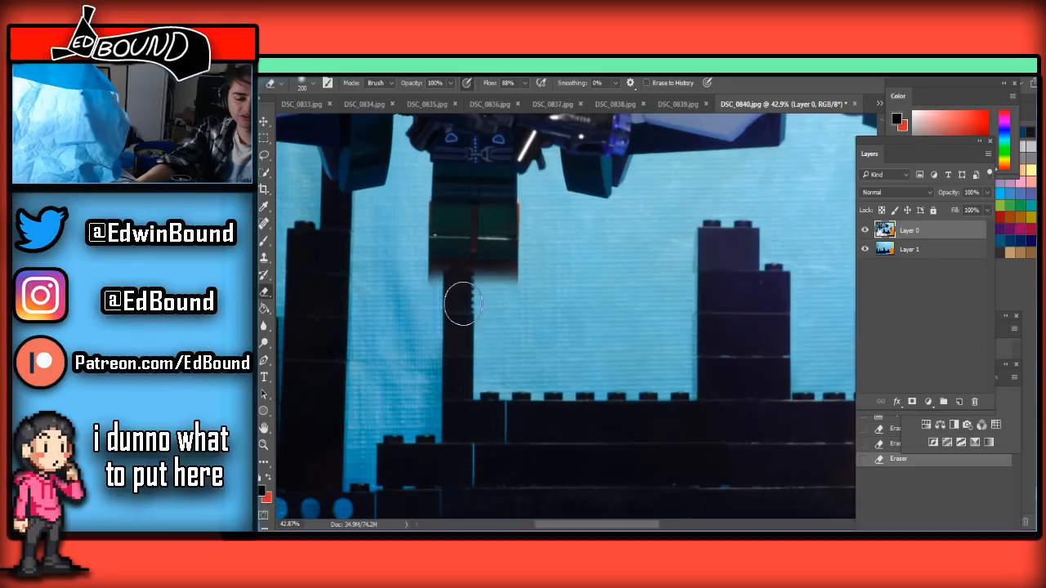
Reduce the Eraser to 50 px and clean up the brown remnants along the underside of the figure's feet
scroll(464, 304, up, 4)
scroll(463, 304, up, 4)
key(bracketleft)
key(bracketleft)
key(bracketleft)
key(bracketleft)
key(bracketleft)
mouse_move(425, 366)
mouse_down()
mouse_move(483, 361)
mouse_move(381, 360)
mouse_move(468, 354)
mouse_move(388, 341)
mouse_move(481, 349)
mouse_up()
mouse_move(417, 335)
mouse_down()
mouse_move(541, 338)
mouse_move(523, 355)
mouse_move(546, 366)
mouse_move(570, 315)
mouse_up()
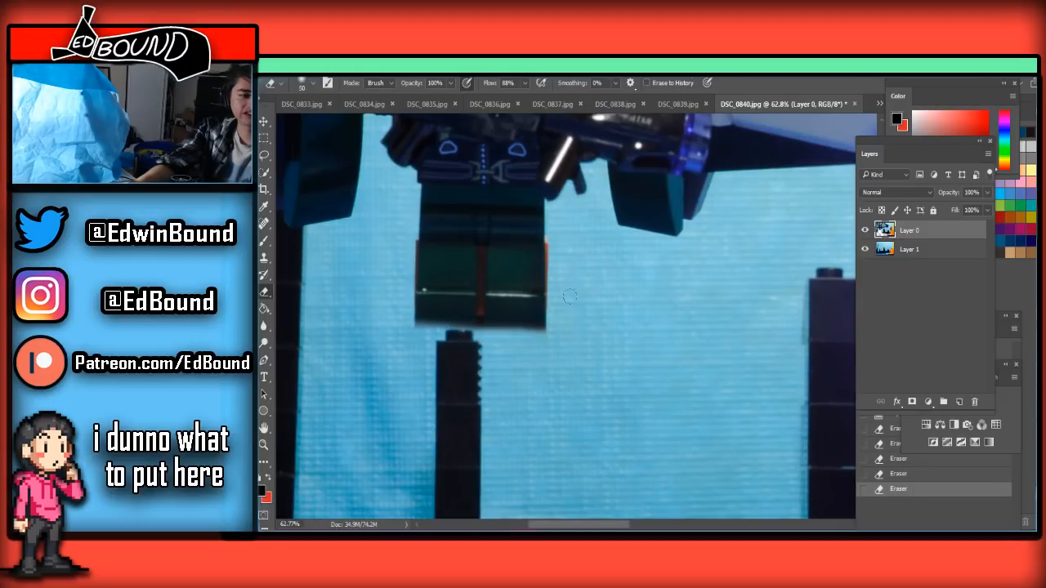
Undo the first stroke along the figure's leg and erase the orange brick edge there with the Eraser at 25 px
drag(552, 235, 555, 290)
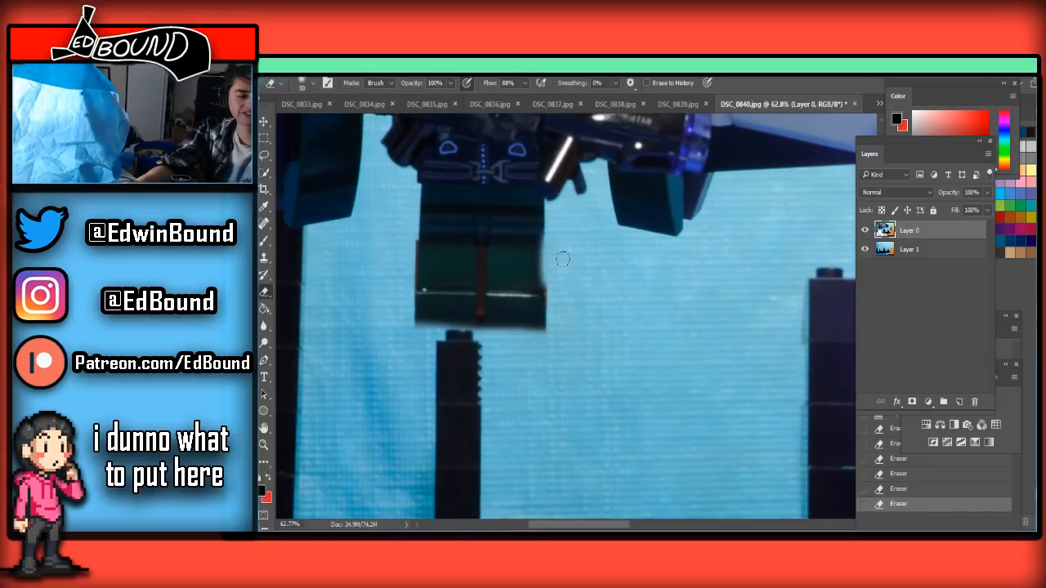
key(ctrl+z)
scroll(554, 253, up, 1)
scroll(554, 253, up, 6)
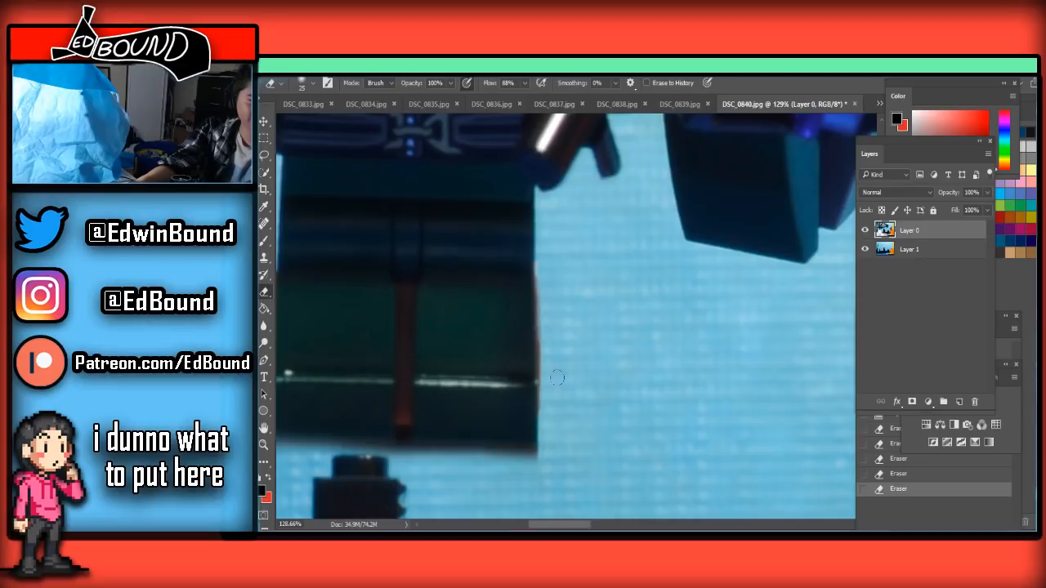
drag(556, 374, 550, 372)
Erase the reddish-brown strip between the figure's legs at 25 px, undoing the first stroke and redoing it
drag(406, 293, 408, 355)
key(ctrl+z)
drag(404, 296, 408, 460)
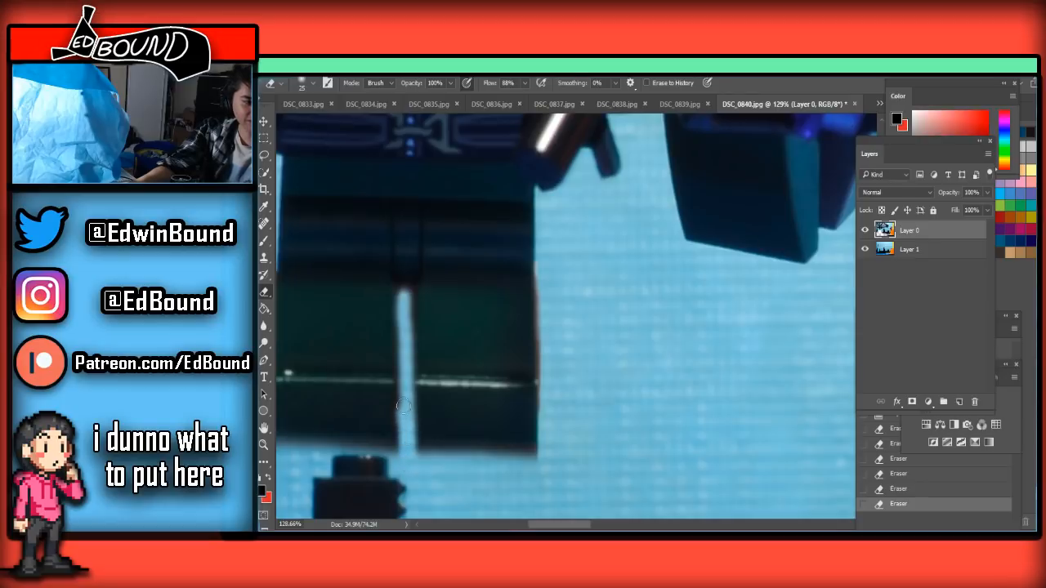
mouse_move(403, 389)
mouse_down()
mouse_move(406, 291)
mouse_move(406, 358)
mouse_up()
Save the cleaned frame as a quality 8 JPEG, replacing DSC_0840.jpg in the Frames folder
scroll(406, 388, down, 5)
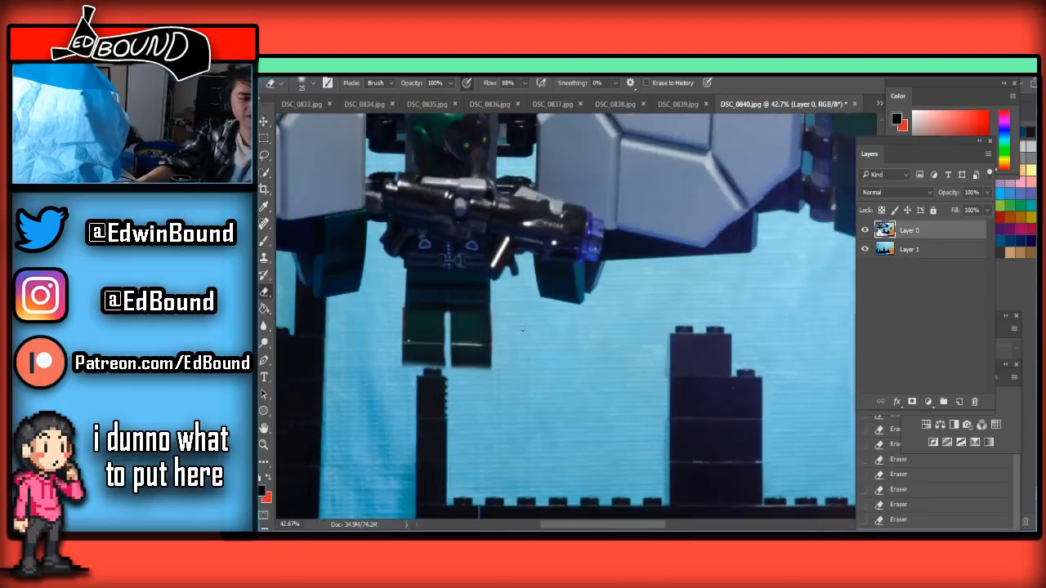
scroll(425, 342, down, 3)
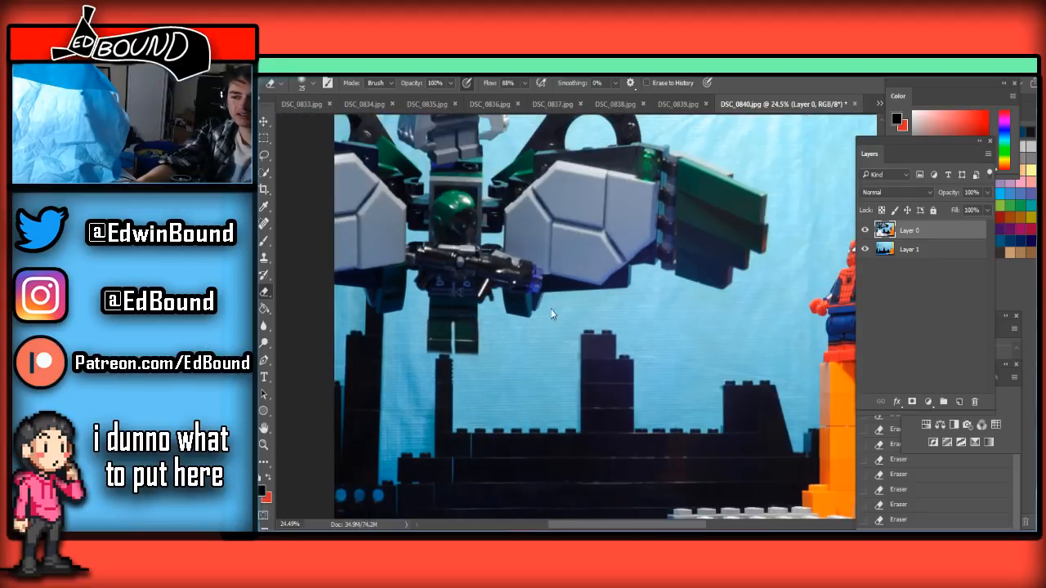
key(ctrl+s)
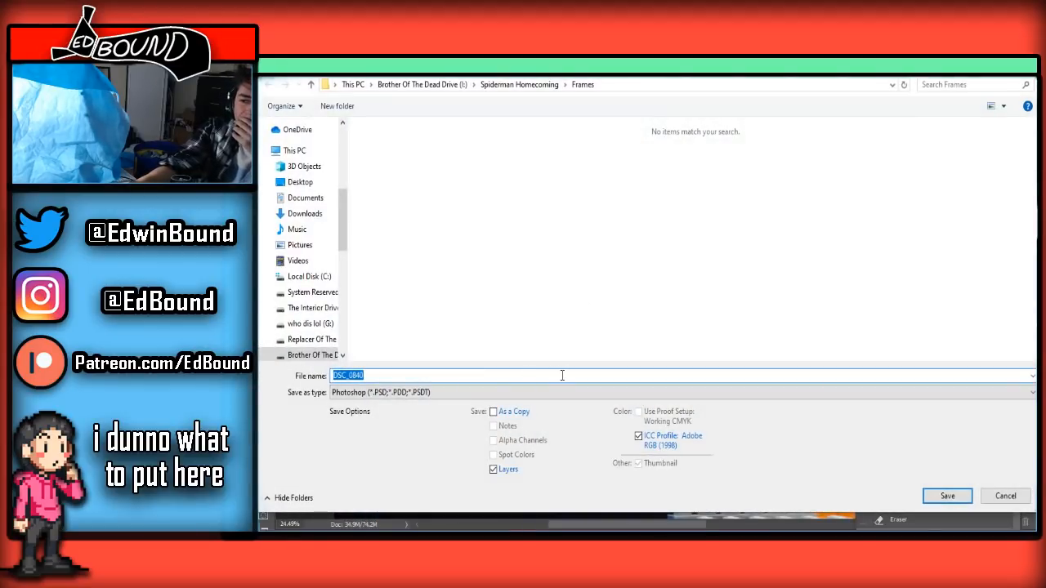
click(493, 392)
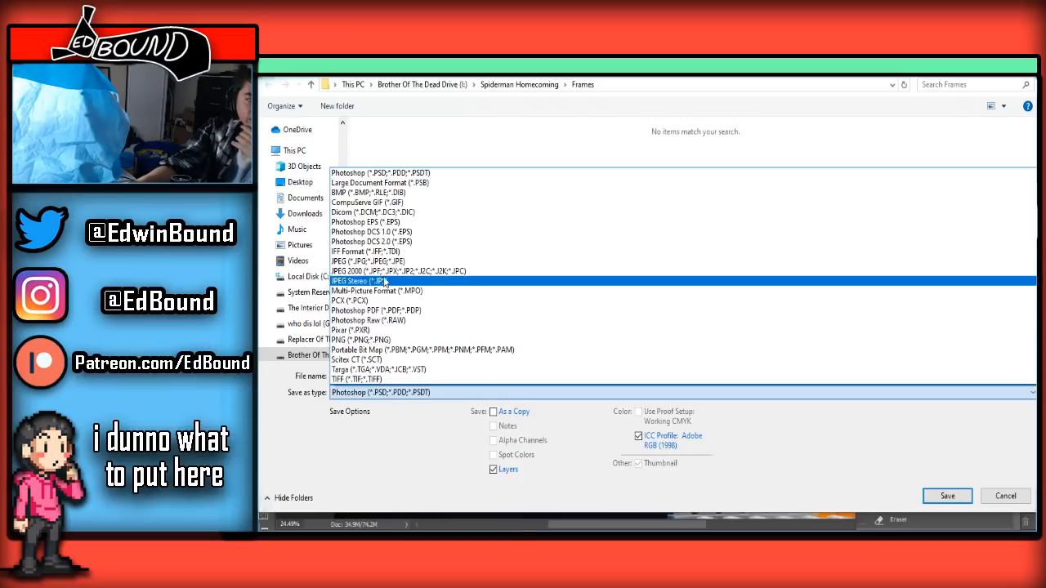
click(384, 299)
click(949, 497)
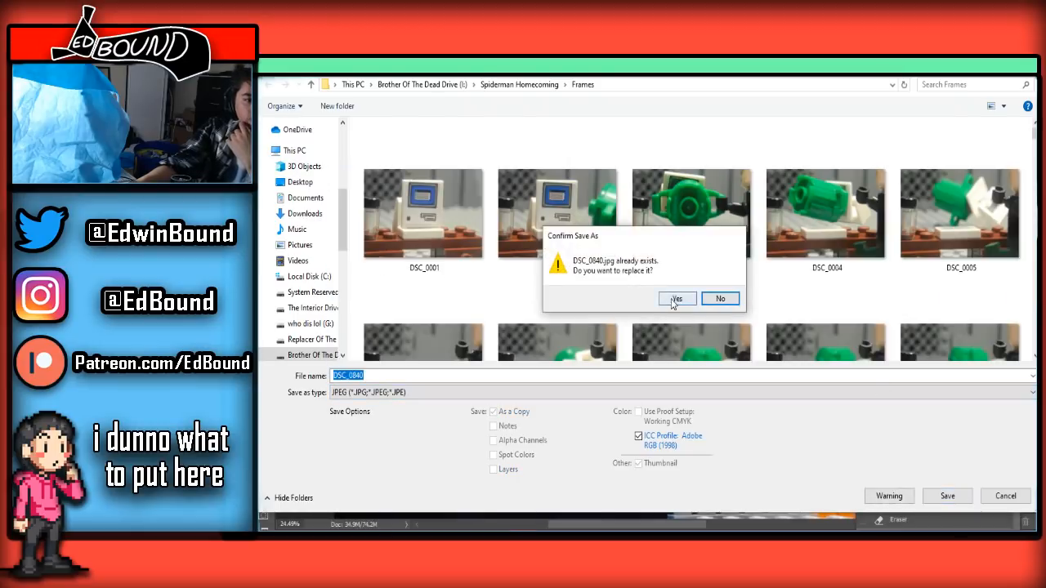
click(676, 299)
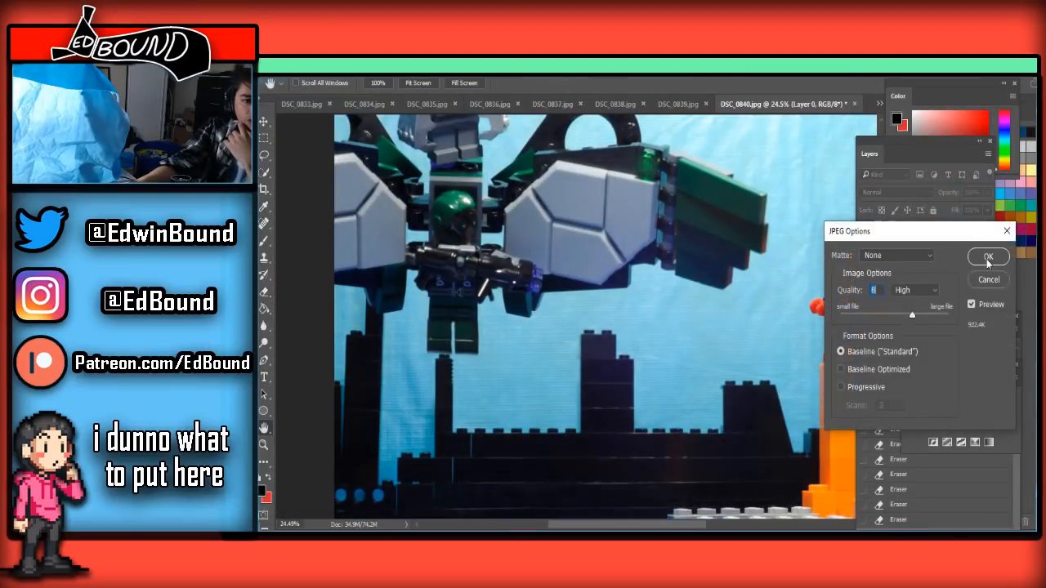
click(985, 255)
Switch to DSC_0841.jpg, paste the clean background, unlock the frame layer and place it above the pasted layer
click(878, 103)
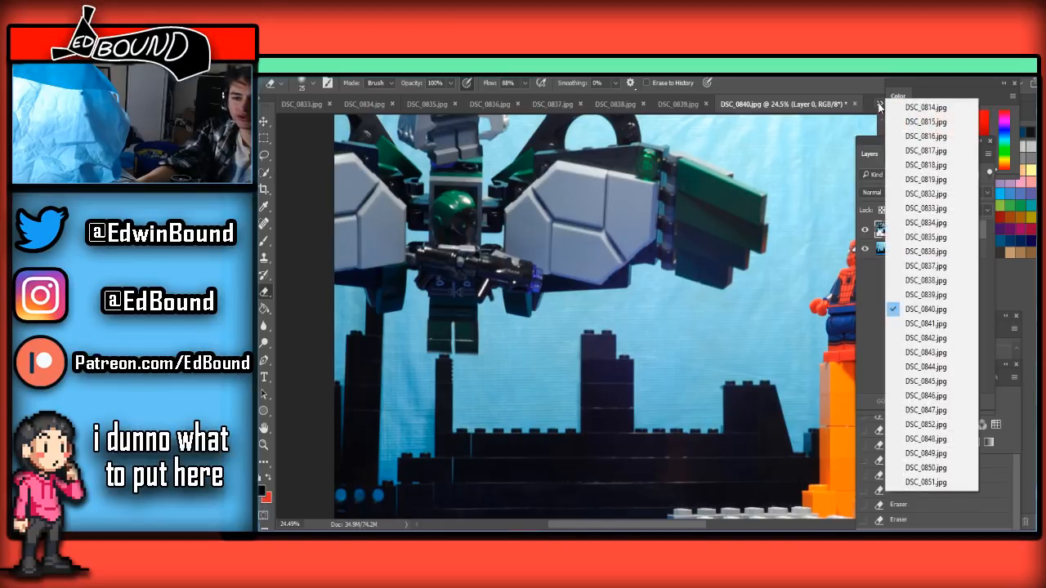
click(926, 324)
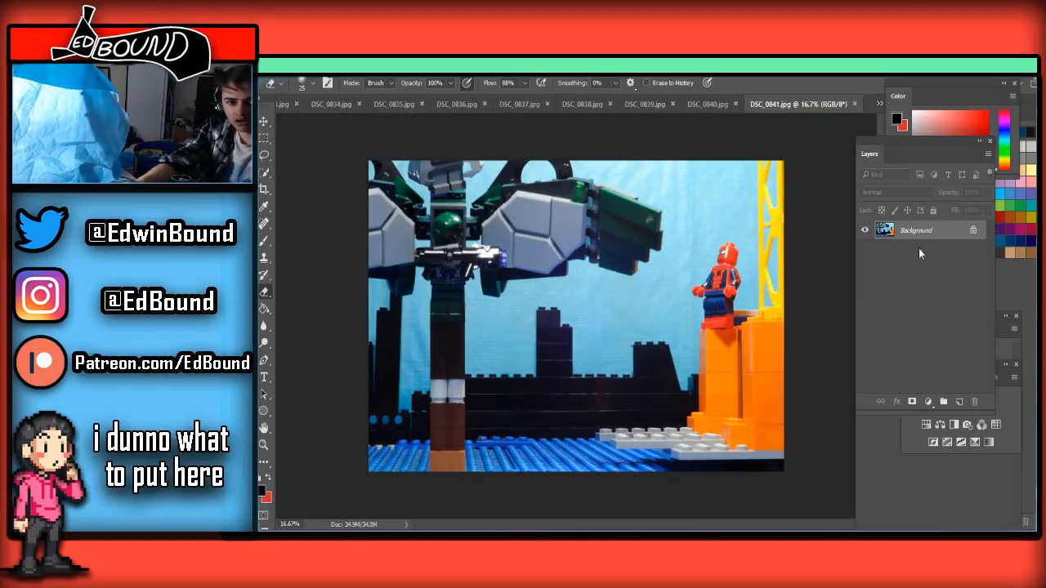
key(ctrl+v)
click(973, 250)
drag(970, 234, 966, 261)
click(941, 230)
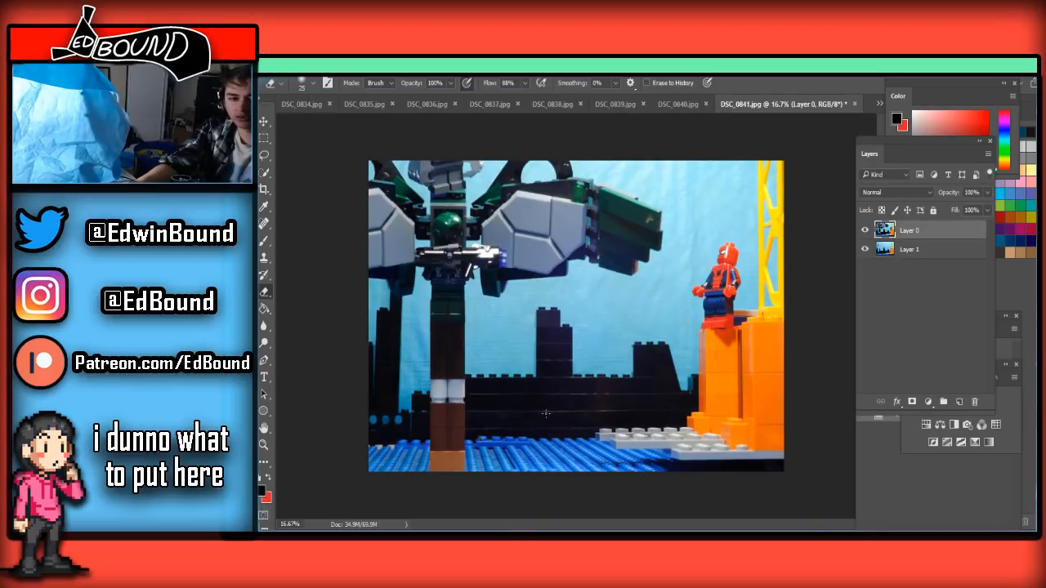
Enlarge the Eraser and start erasing the support column at its orange base brick on the blue baseplate
scroll(450, 439, up, 4)
scroll(442, 441, down, 2)
scroll(425, 444, up, 4)
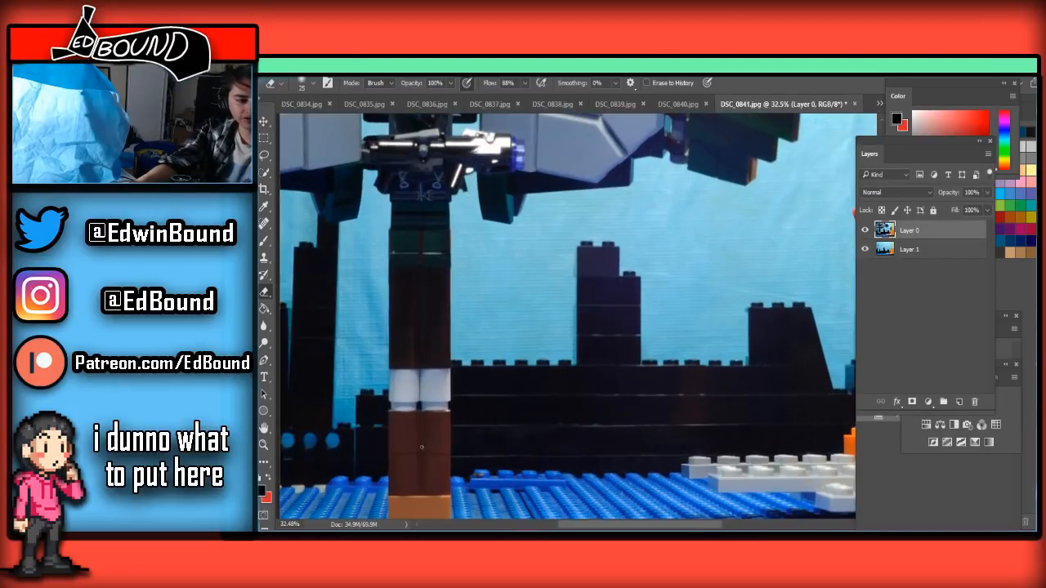
scroll(426, 446, down, 2)
scroll(427, 444, down, 1)
scroll(425, 447, up, 2)
key(])
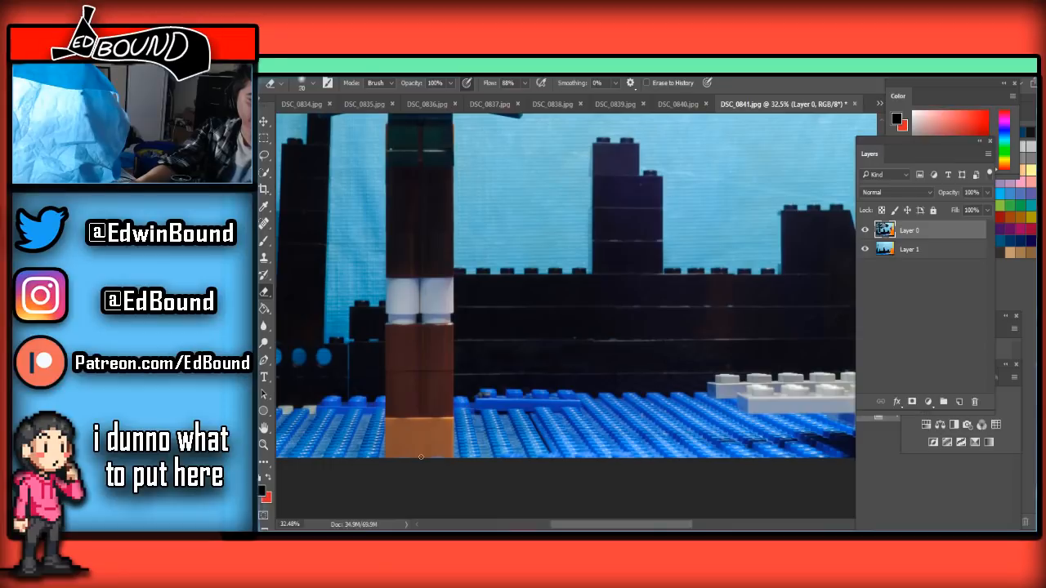
mouse_move(421, 450)
mouse_down()
mouse_move(445, 439)
mouse_move(434, 458)
mouse_move(377, 447)
mouse_move(619, 393)
mouse_move(554, 397)
mouse_move(745, 403)
mouse_move(404, 393)
mouse_move(525, 383)
mouse_up()
Enlarge the Eraser and erase the lower support column, from the orange base brick up past the white bricks
key(])
scroll(404, 445, down, 4)
key(])
key(])
key(])
scroll(643, 401, down, 4)
scroll(523, 385, up, 2)
scroll(523, 384, up, 2)
mouse_move(459, 395)
mouse_down()
mouse_move(523, 358)
mouse_move(539, 327)
mouse_move(455, 325)
mouse_move(542, 308)
mouse_up()
scroll(542, 315, down, 2)
key(bracketleft)
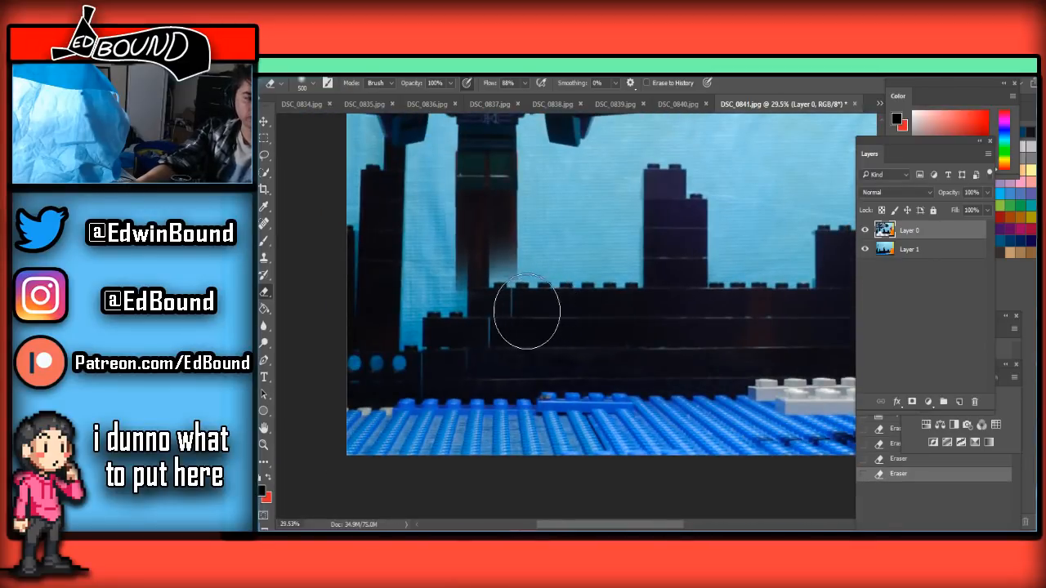
Reduce the Eraser size in stages and erase the remaining dark brown support bricks up to the figure's feet
mouse_move(463, 278)
mouse_down()
mouse_move(467, 245)
mouse_move(506, 243)
mouse_up()
scroll(507, 244, up, 4)
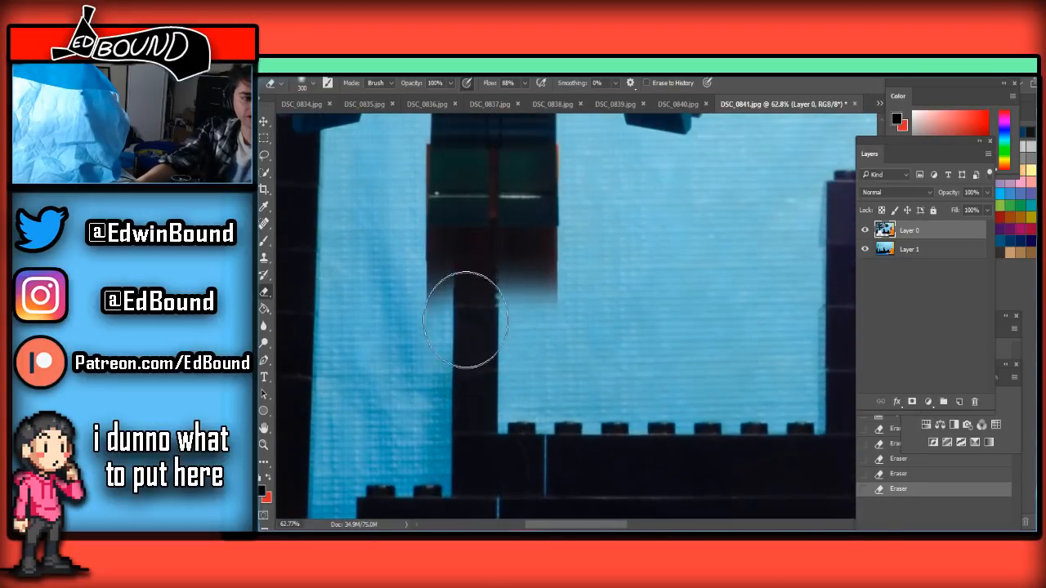
key(bracketleft)
key(bracketleft)
key(bracketleft)
key(bracketleft)
mouse_move(440, 307)
mouse_down()
mouse_move(565, 302)
mouse_move(416, 275)
mouse_move(536, 274)
mouse_move(457, 277)
mouse_move(561, 270)
mouse_move(510, 262)
mouse_move(556, 250)
mouse_move(510, 251)
mouse_move(570, 247)
mouse_move(408, 245)
mouse_up()
Erase the reddish-brown strip between the figure's legs with a 25 px Eraser and clean the edge beneath the feet
key(bracketleft)
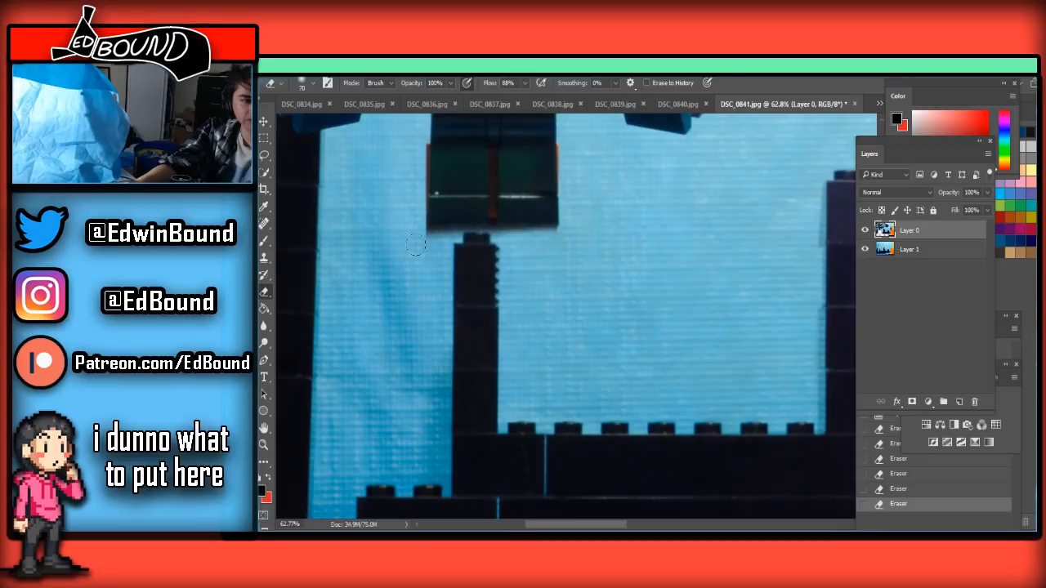
scroll(478, 233, up, 4)
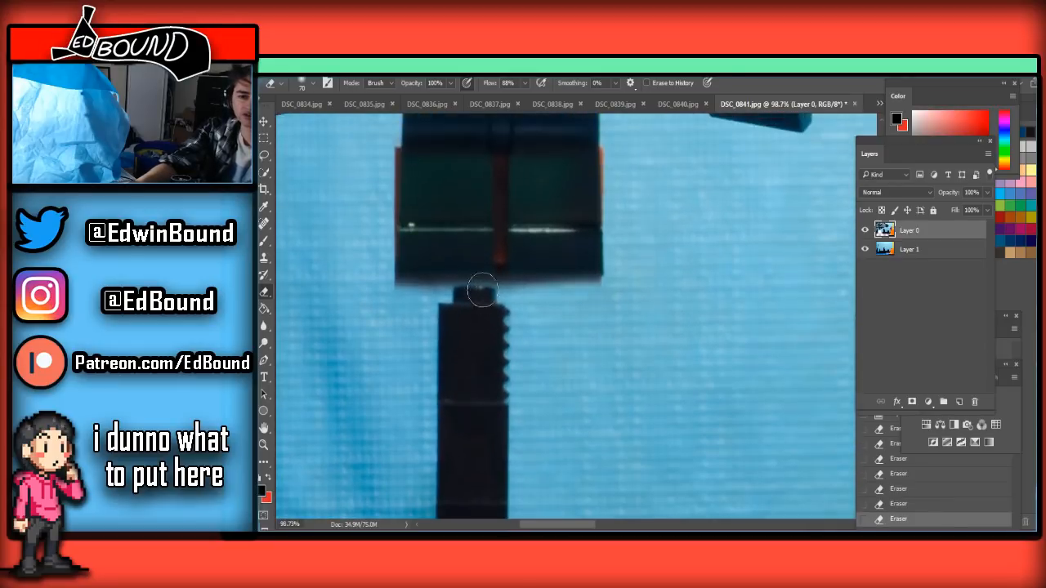
scroll(496, 318, up, 2)
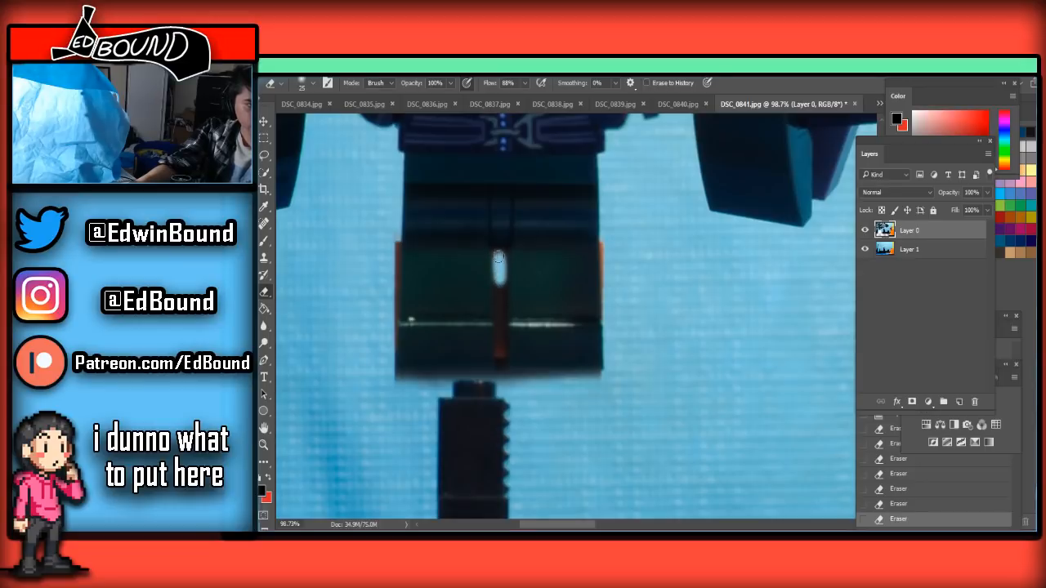
mouse_move(501, 349)
mouse_down()
mouse_move(502, 392)
mouse_move(500, 343)
mouse_move(509, 375)
mouse_move(627, 381)
mouse_move(538, 387)
mouse_up()
key(bracketright)
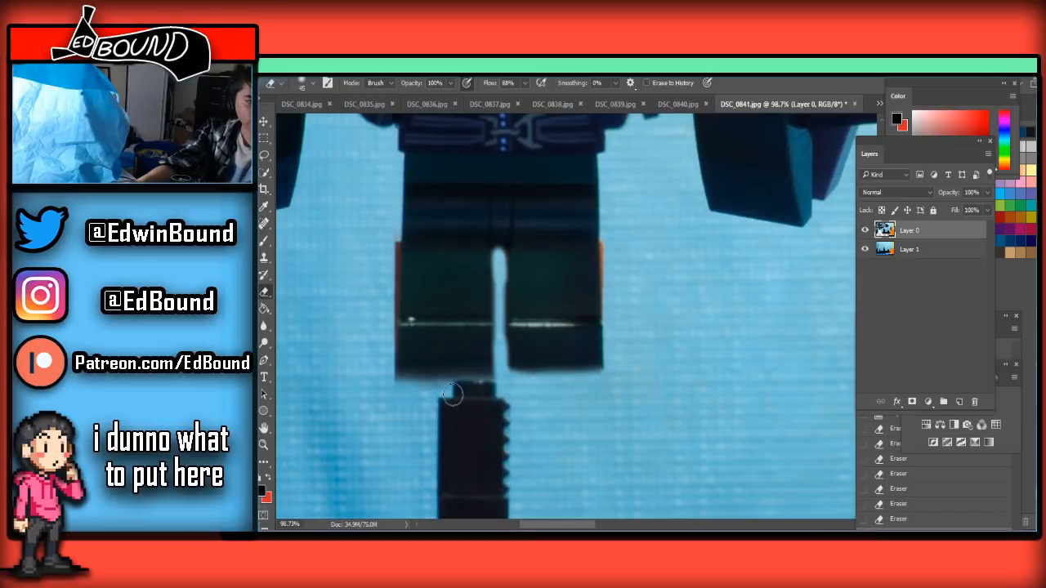
mouse_move(459, 392)
mouse_down()
mouse_move(401, 377)
mouse_move(493, 381)
mouse_up()
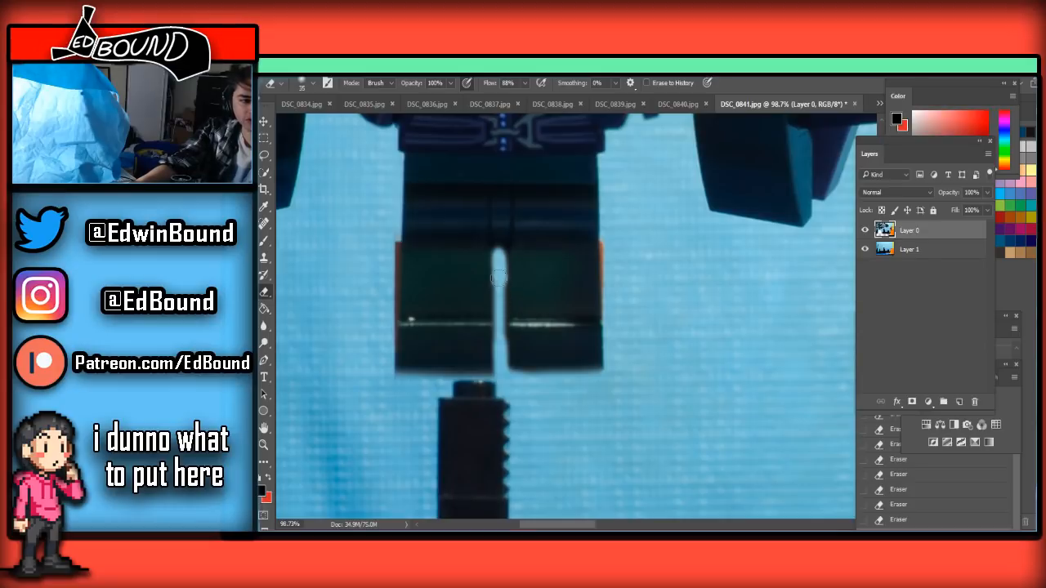
key(ctrl+z)
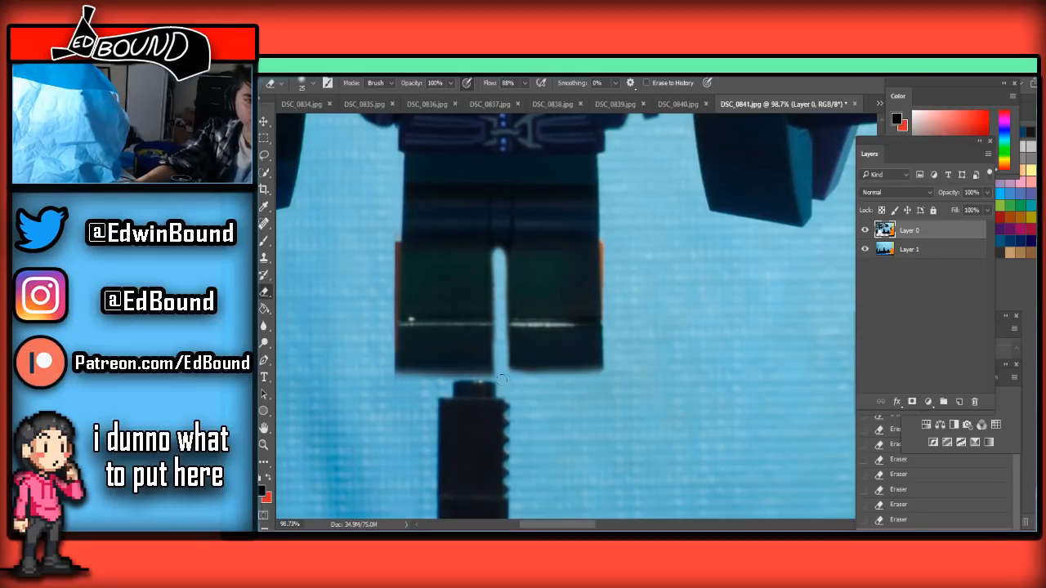
scroll(553, 334, down, 10)
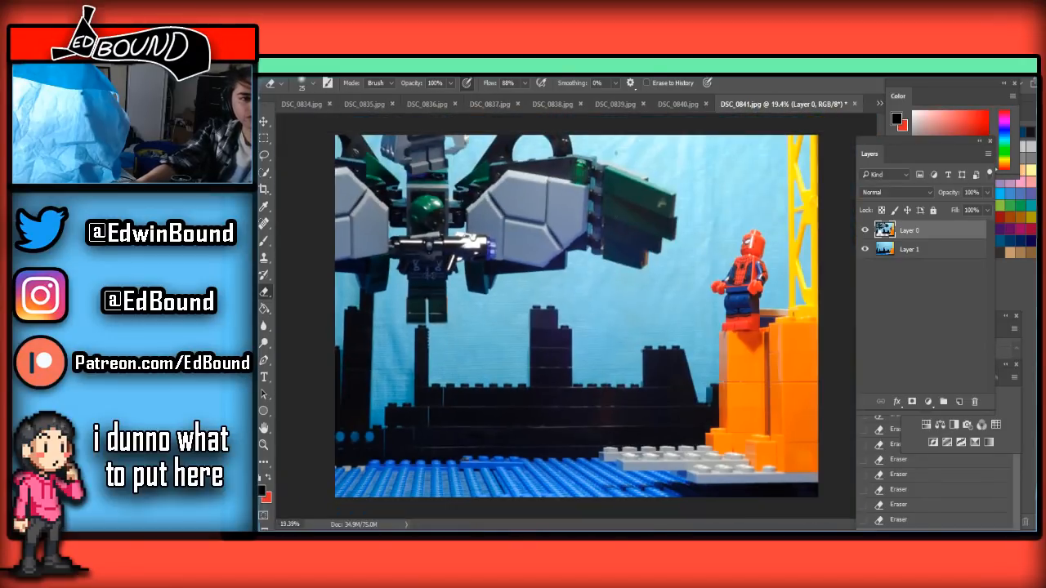
Compare the frame with DSC_0840.jpg, and save it as a quality 8 JPEG, replacing DSC_0841.jpg in the Frames folder
click(675, 106)
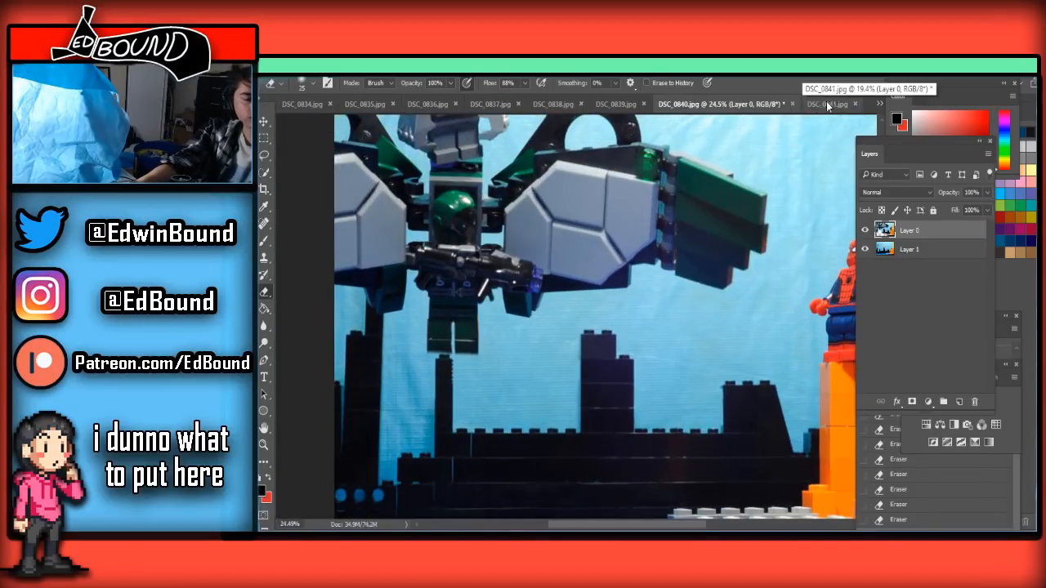
click(783, 104)
key(ctrl+shift+s)
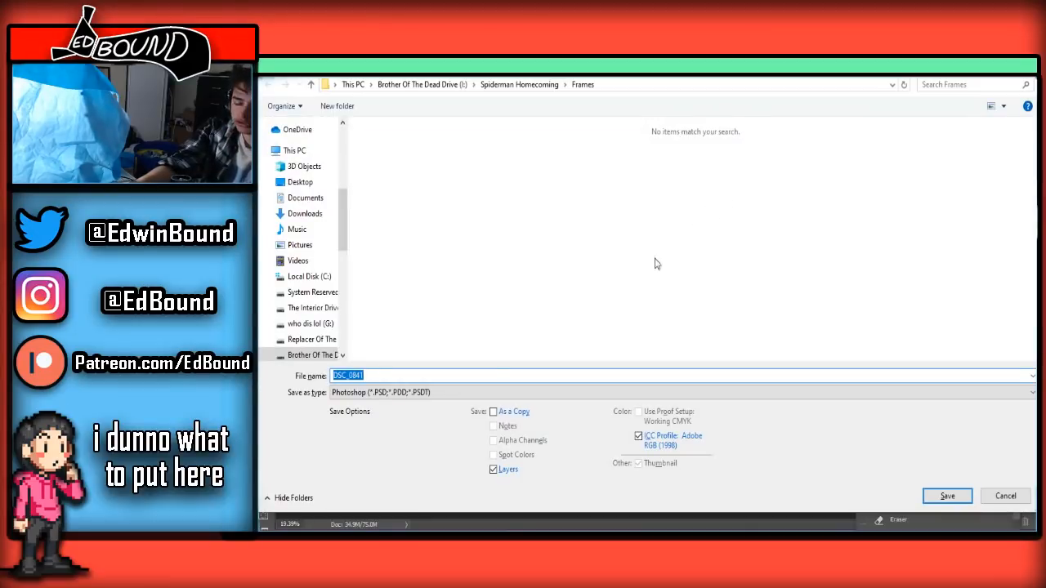
click(446, 394)
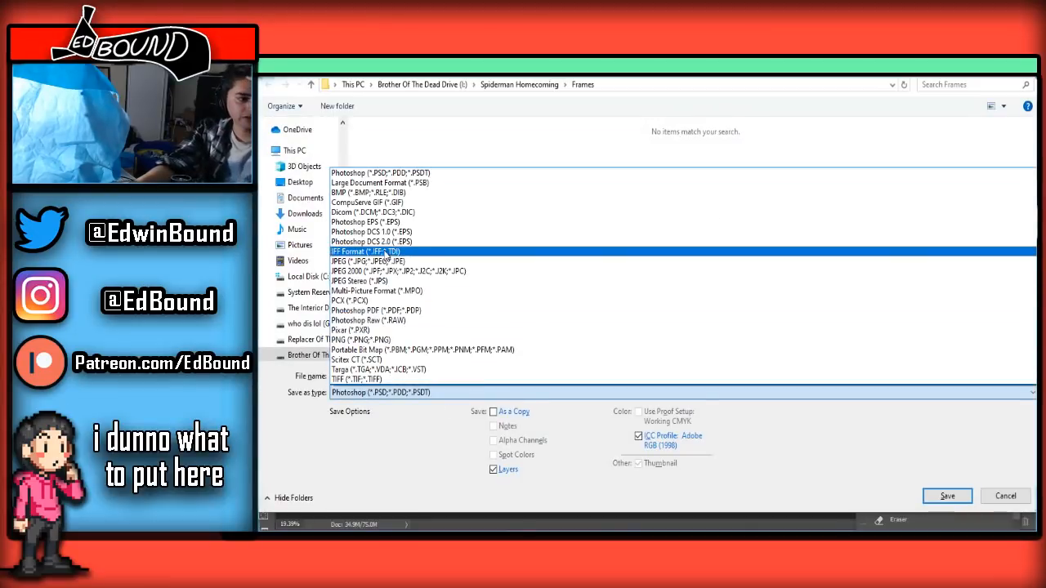
click(384, 260)
click(948, 496)
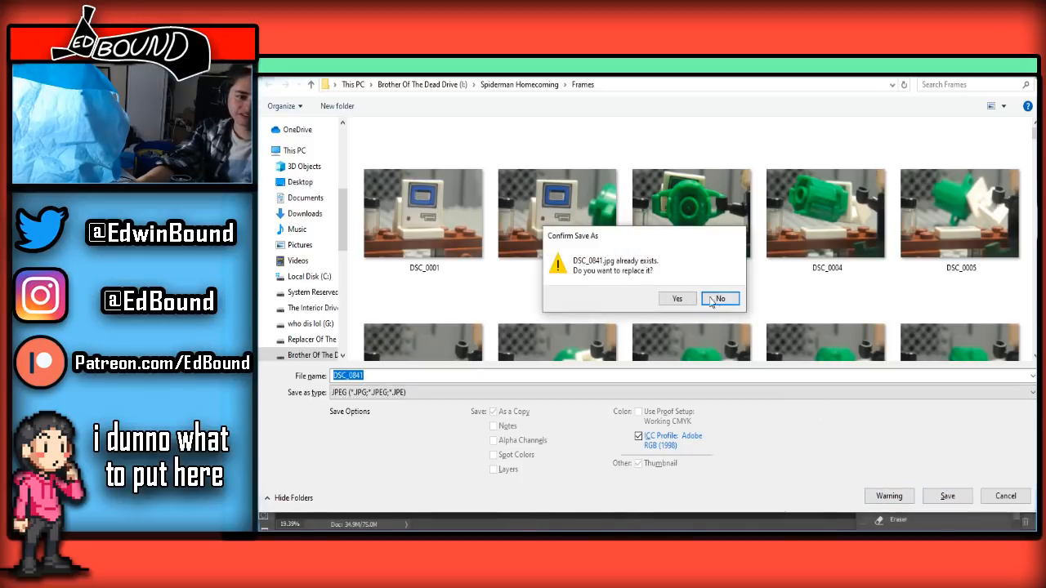
click(677, 297)
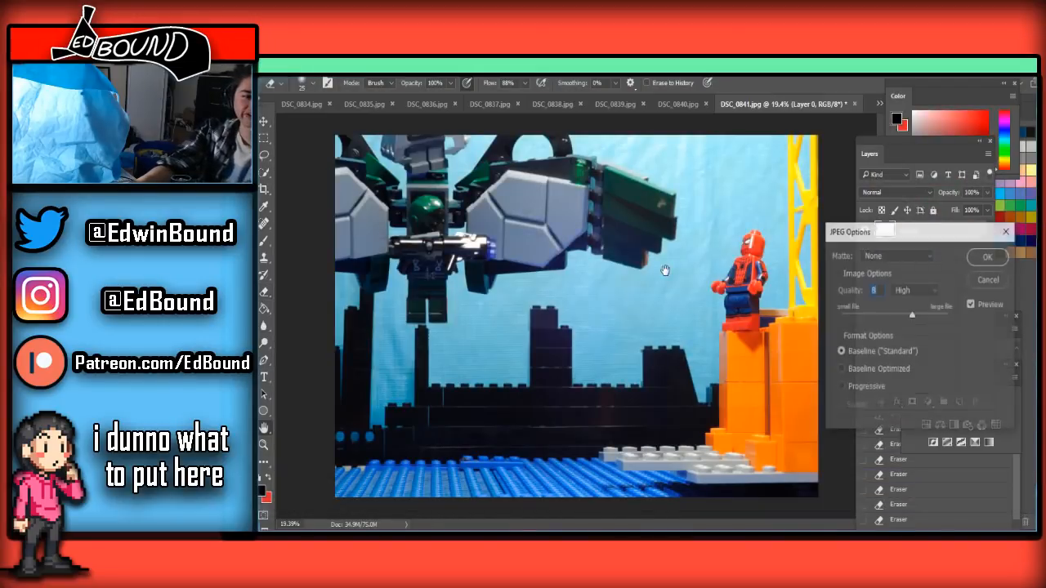
click(980, 259)
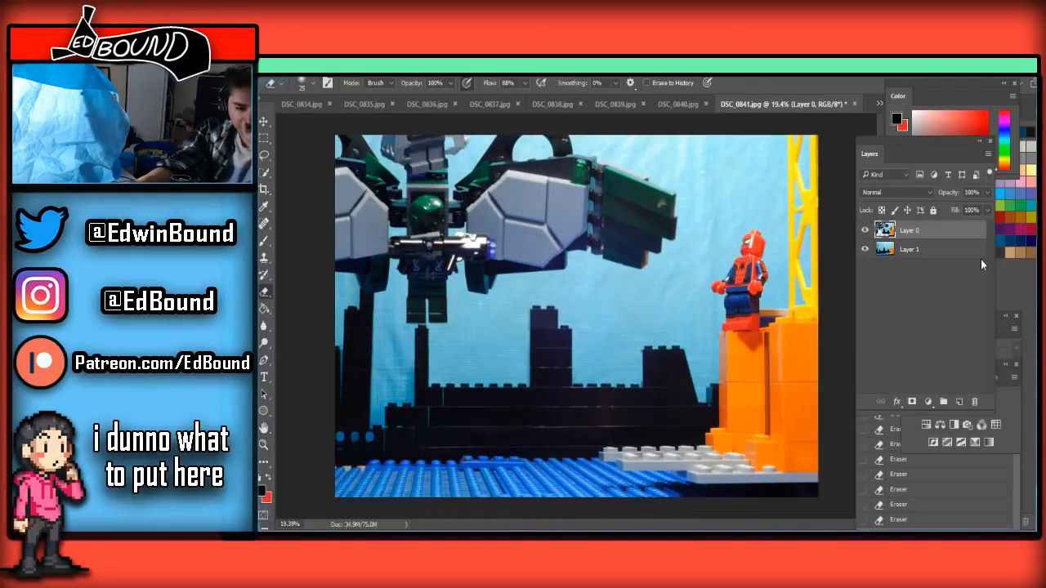
Switch to DSC_0842.jpg, paste the clean background, unlock the frame layer and place it above the pasted layer
click(881, 104)
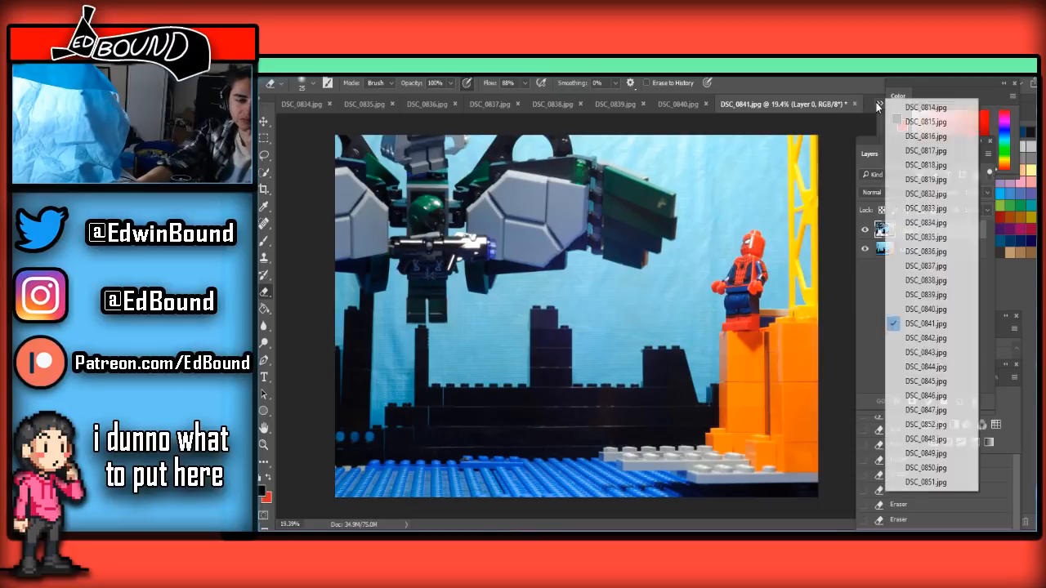
click(915, 338)
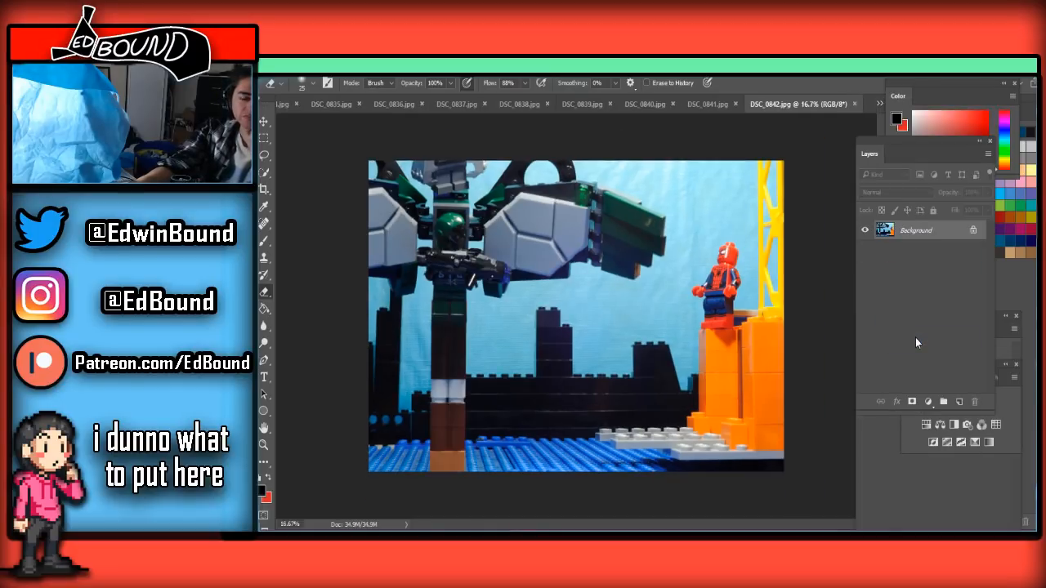
click(724, 109)
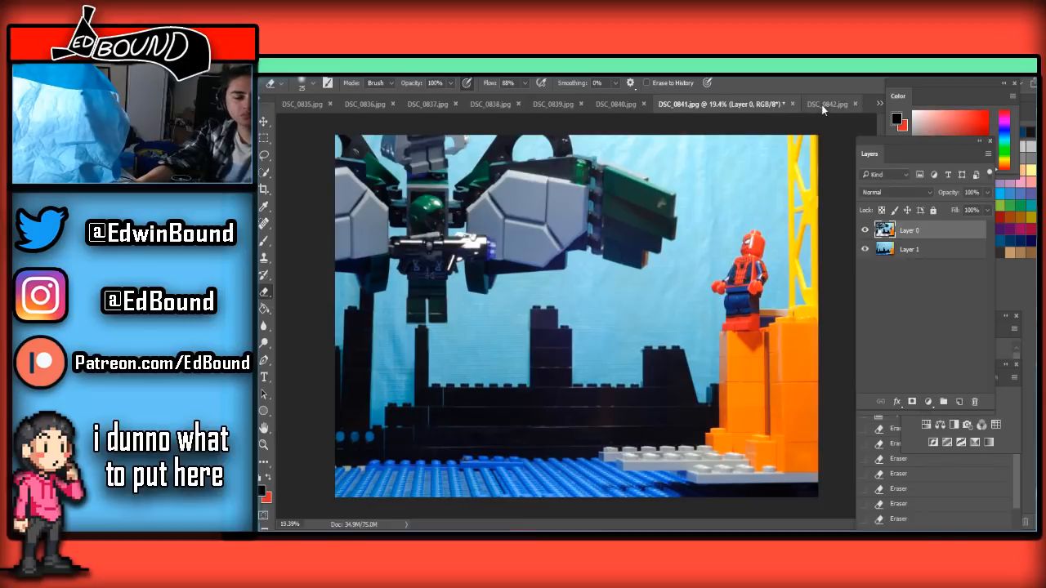
click(822, 105)
key(ctrl+v)
drag(971, 248, 970, 230)
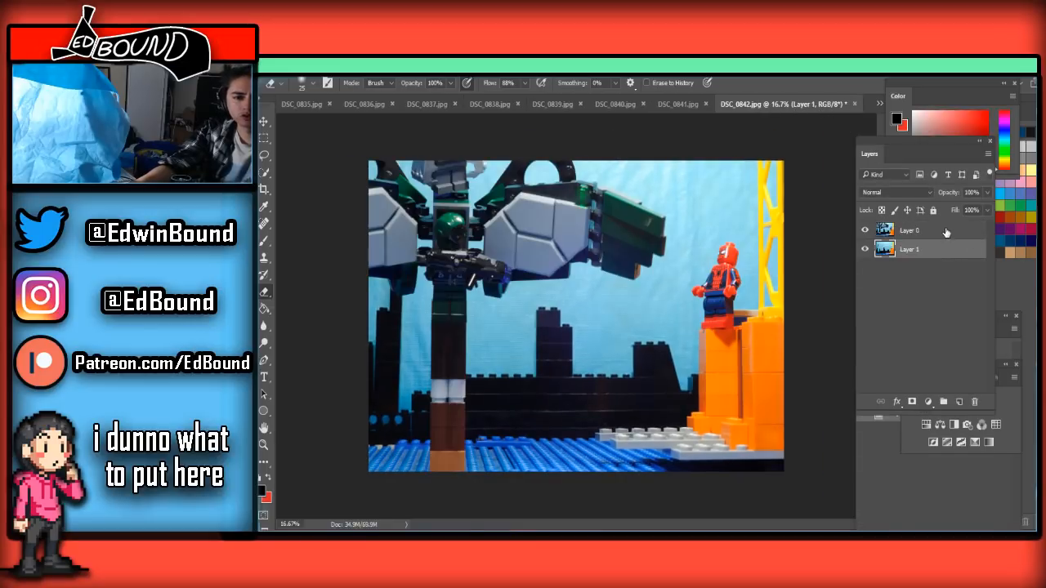
Enlarge the Eraser to 600 px and erase the lower support column, from the orange base brick through the white bricks
scroll(534, 361, up, 2)
scroll(465, 417, down, 4)
scroll(468, 411, up, 4)
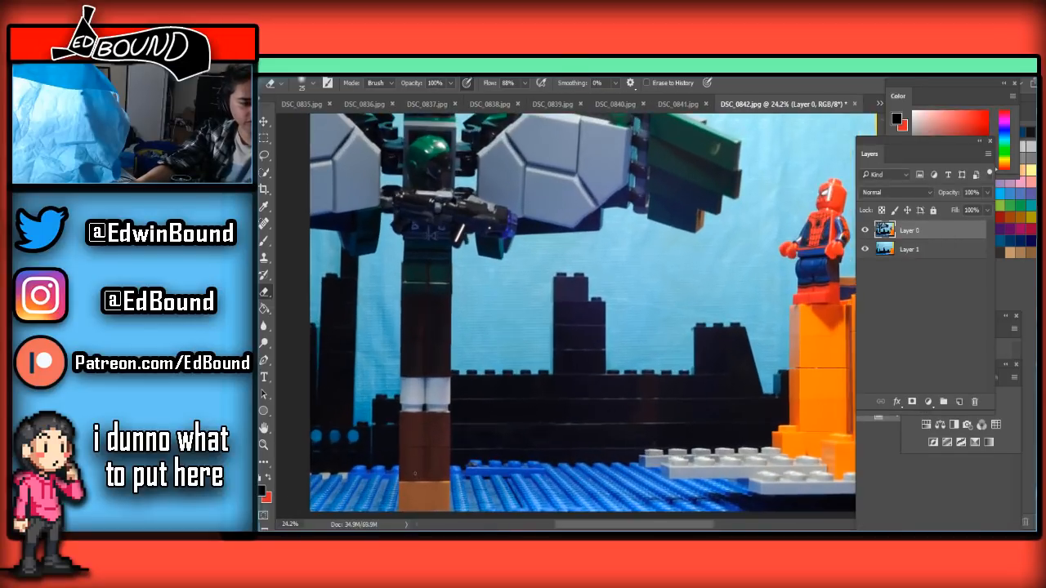
scroll(417, 467, down, 2)
key(bracketright)
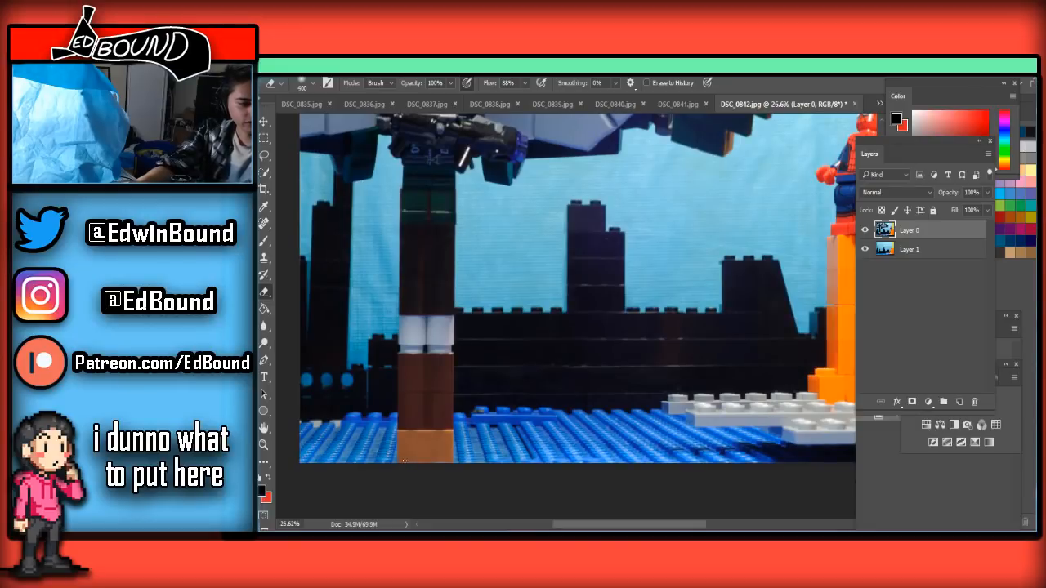
mouse_move(409, 455)
mouse_down()
mouse_move(580, 416)
mouse_move(409, 431)
mouse_move(490, 453)
mouse_up()
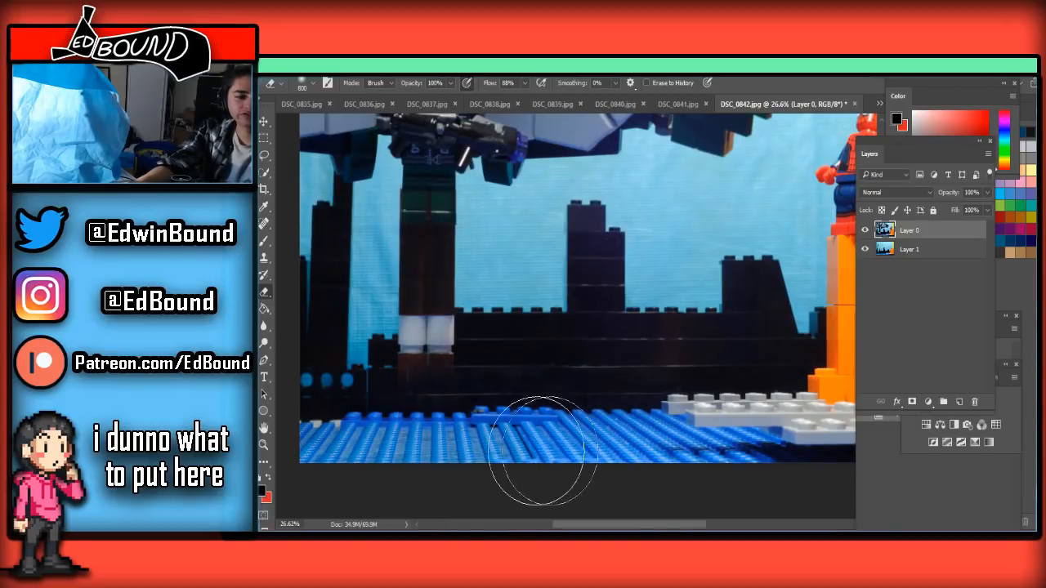
scroll(420, 374, up, 2)
mouse_move(462, 389)
mouse_down()
mouse_move(374, 399)
mouse_move(455, 385)
mouse_up()
Shrink the Eraser and erase the leftover dark brown bricks of the column just below the figure's feet
key(bracketleft)
key(bracketleft)
key(bracketleft)
key(bracketleft)
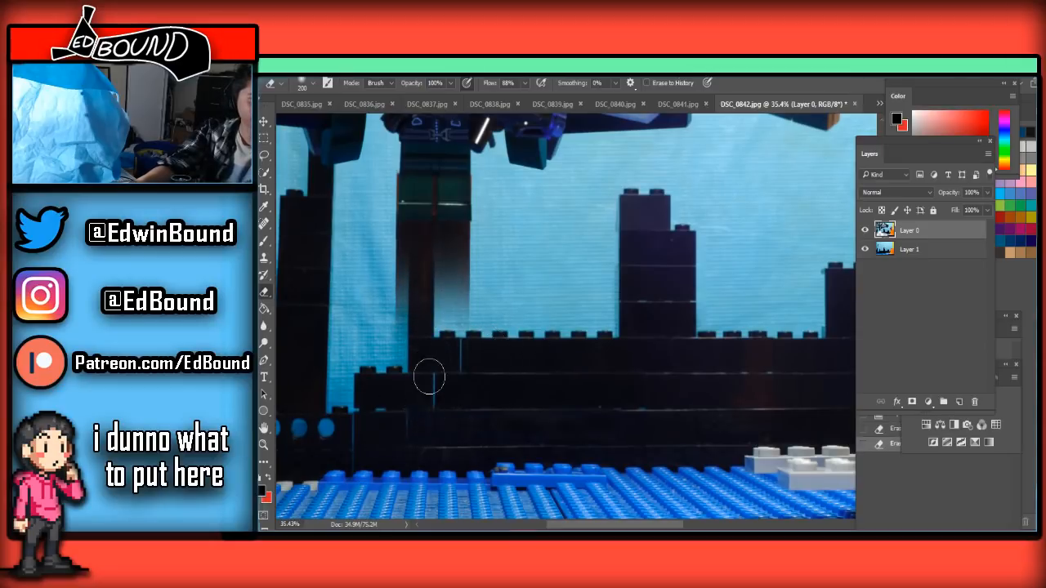
mouse_move(441, 323)
mouse_down()
mouse_move(446, 286)
mouse_move(433, 262)
mouse_move(456, 261)
mouse_move(437, 246)
mouse_up()
scroll(421, 290, up, 5)
scroll(420, 290, up, 3)
key(bracketleft)
mouse_move(546, 390)
mouse_down()
mouse_move(498, 413)
mouse_move(489, 380)
mouse_move(558, 370)
mouse_move(364, 363)
mouse_move(391, 362)
mouse_move(375, 350)
mouse_move(585, 357)
mouse_move(467, 356)
mouse_move(534, 356)
mouse_up()
Erase the reddish-brown strip between the legs at 25 px and trim the leftover edge under both feet
key(bracketleft)
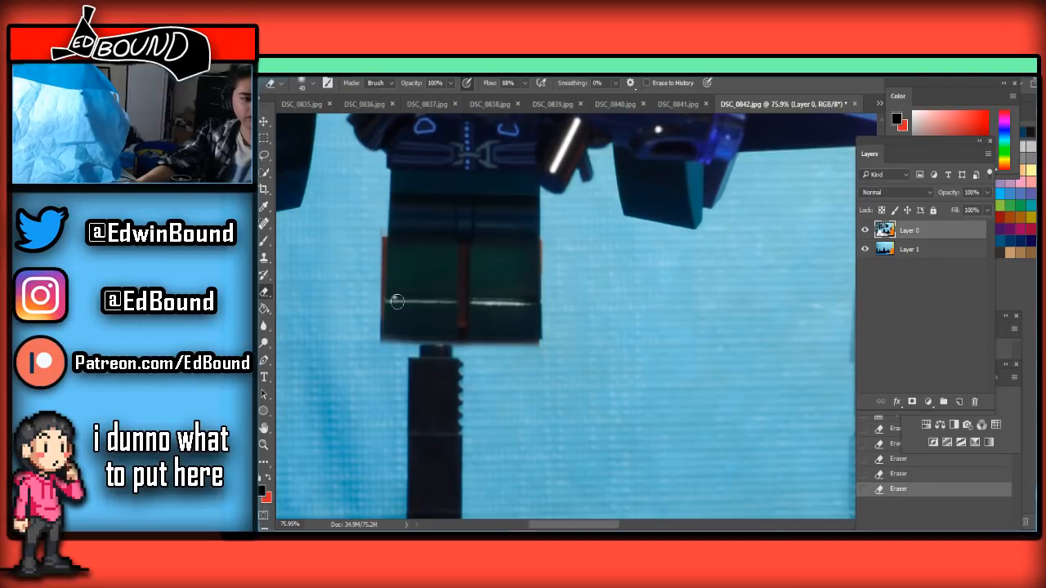
scroll(364, 264, up, 5)
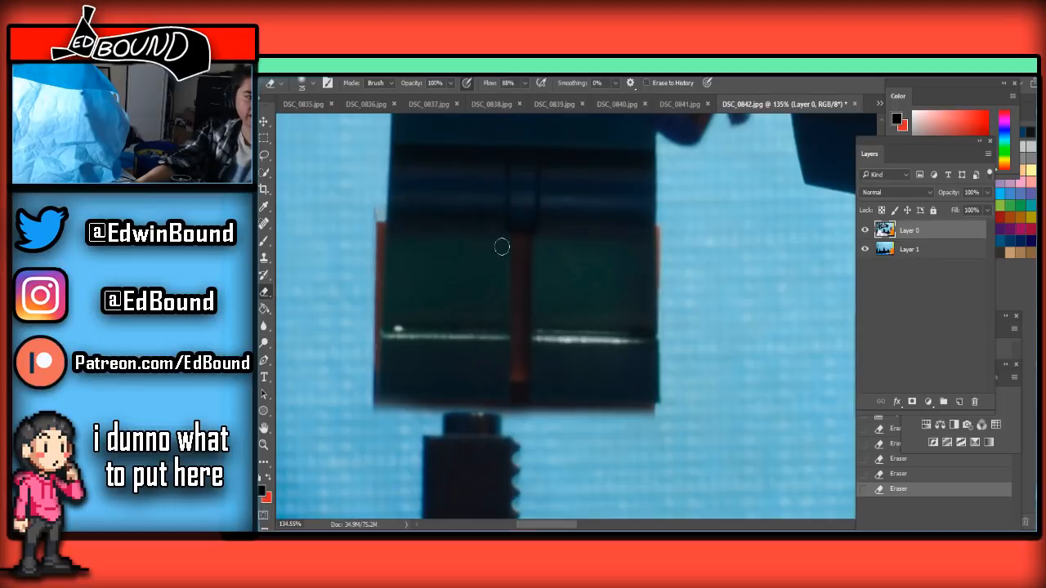
mouse_move(519, 254)
mouse_down()
mouse_move(522, 427)
mouse_move(511, 363)
mouse_up()
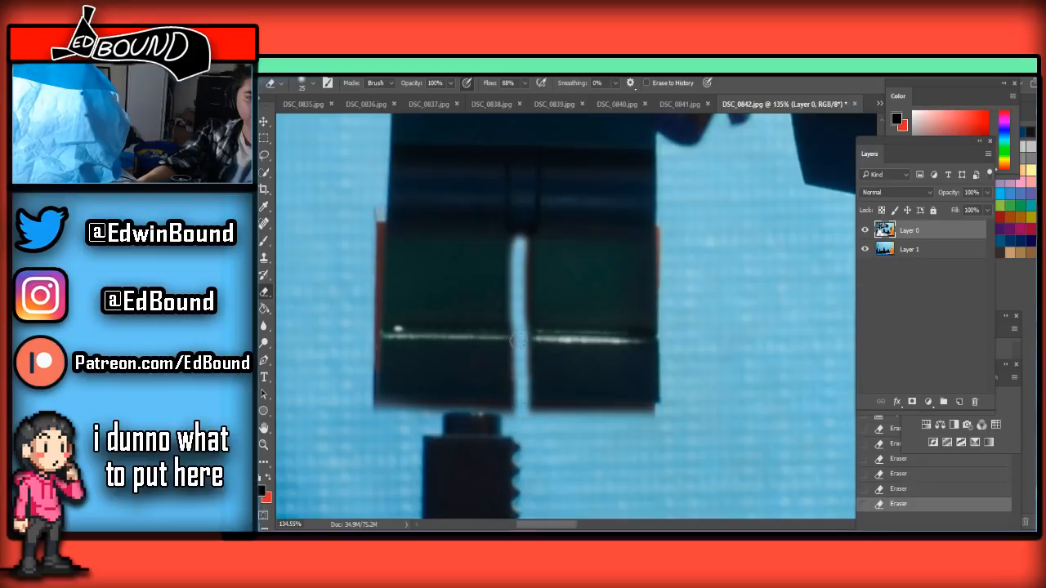
drag(517, 418, 670, 422)
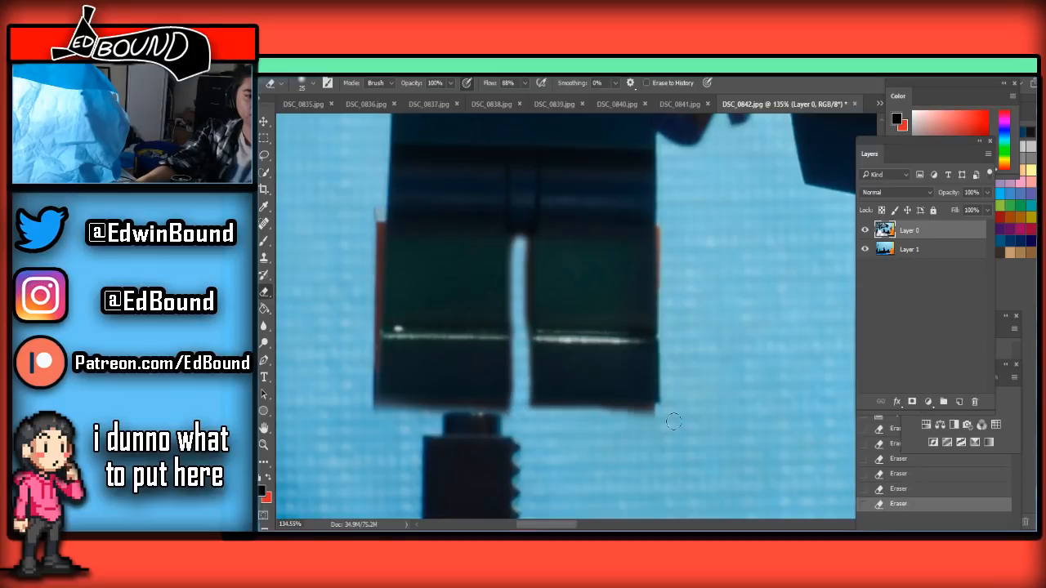
drag(513, 414, 382, 411)
scroll(423, 300, down, 8)
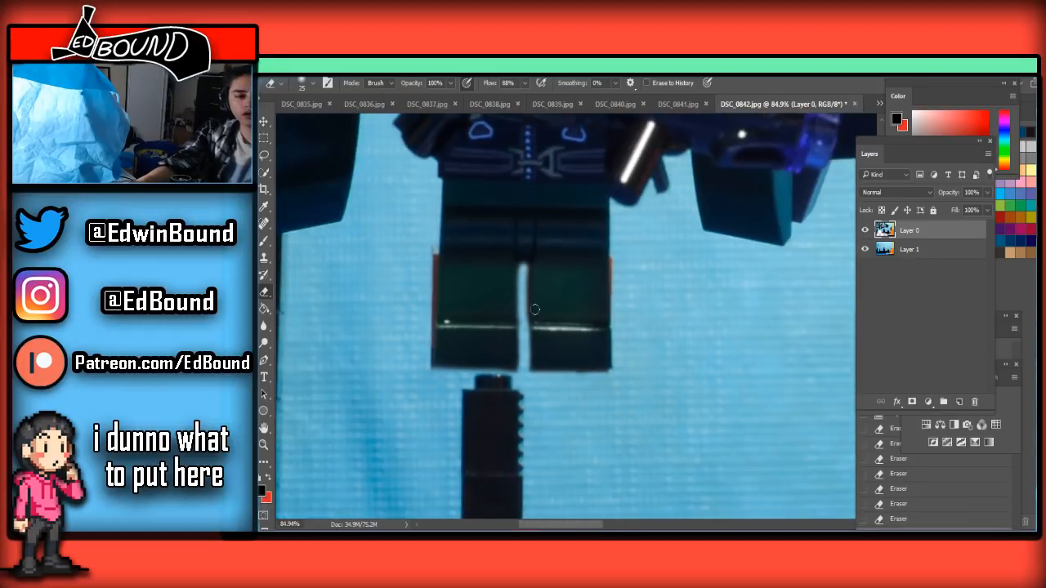
Save the cleaned frame as a quality 8 JPEG, replacing DSC_0842.jpg in the Frames folder
key(ctrl+shift+s)
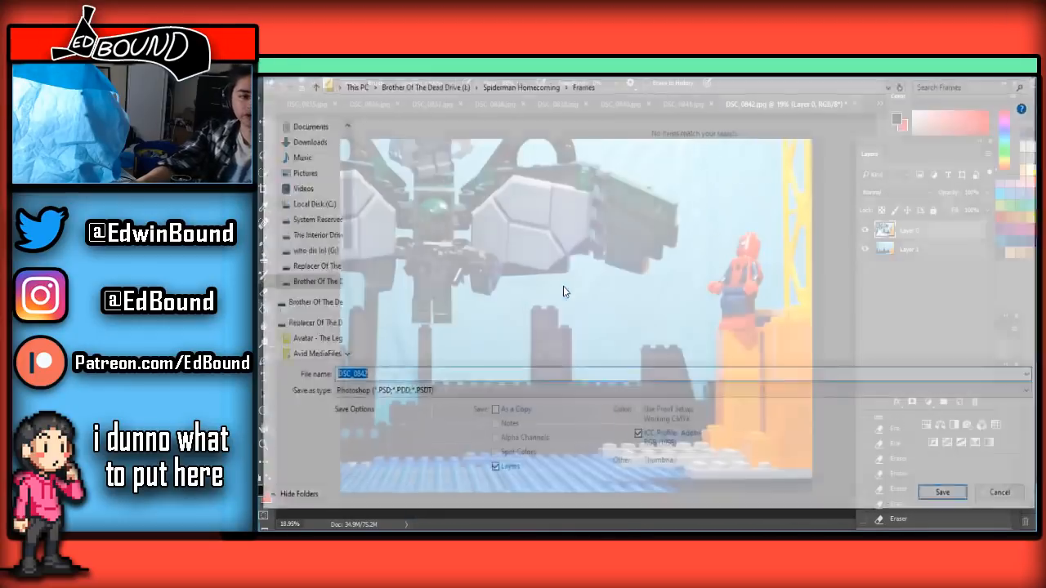
click(470, 393)
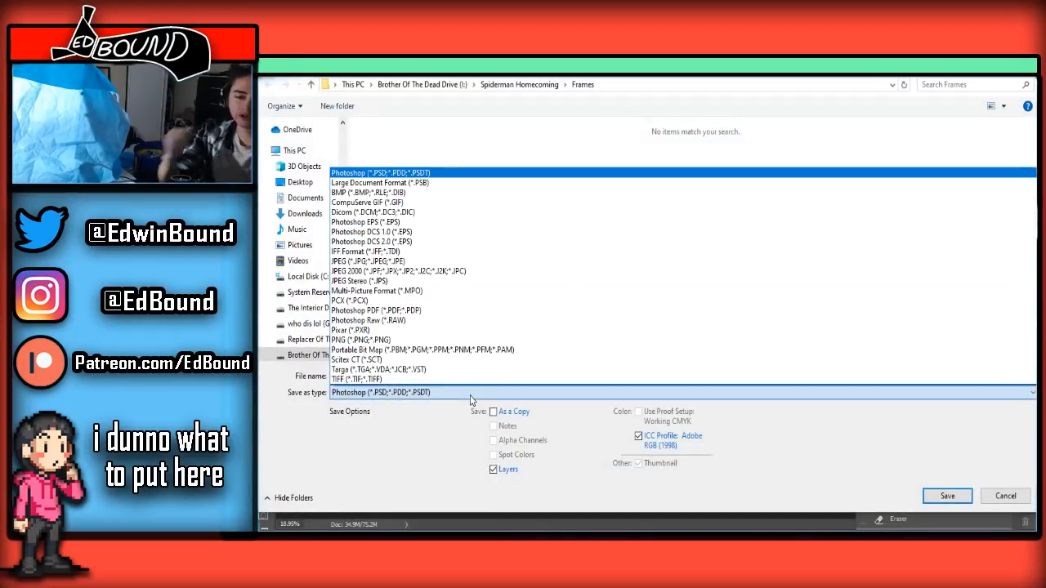
click(384, 262)
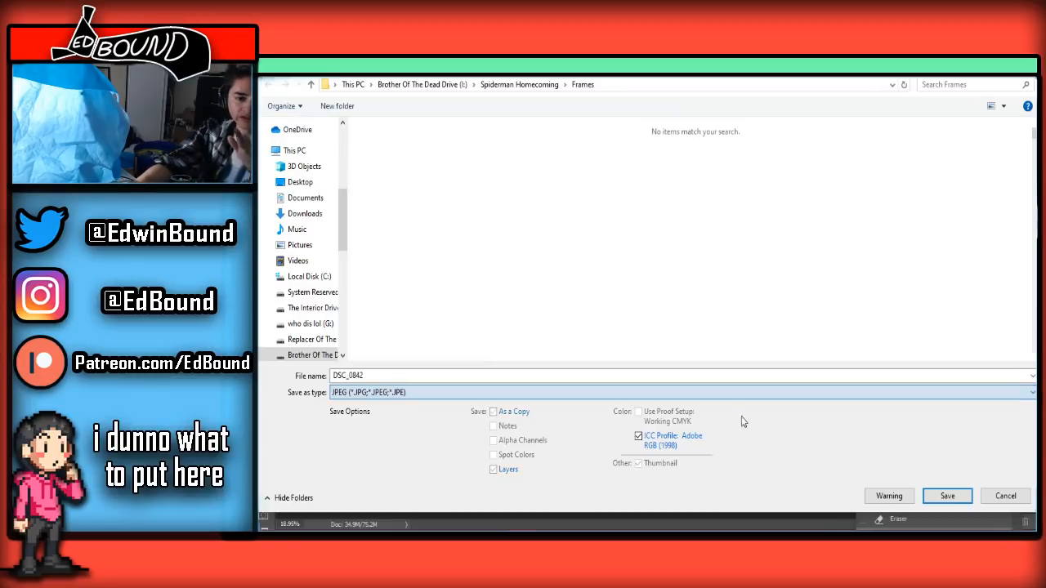
click(971, 502)
click(676, 299)
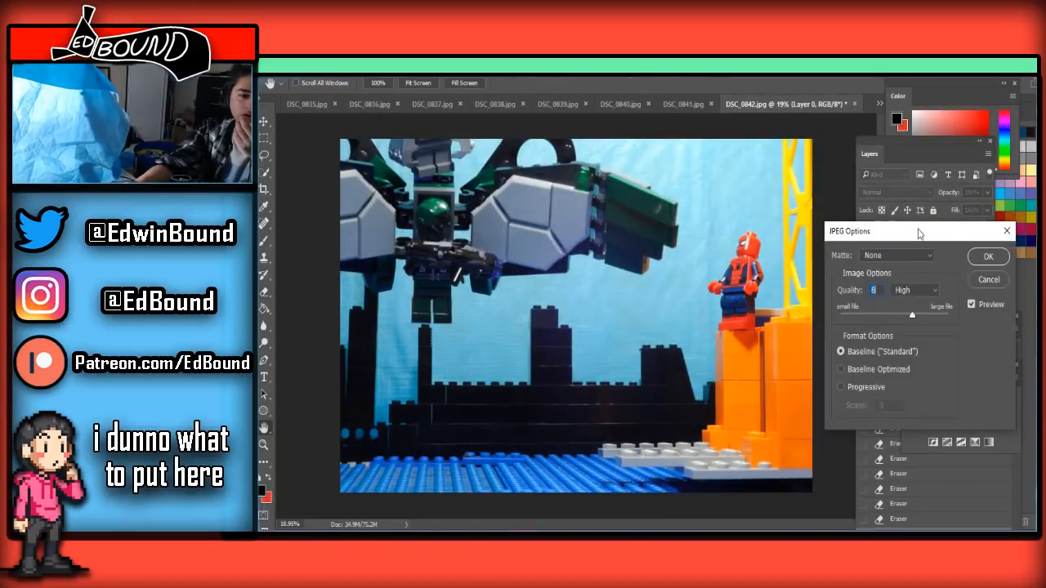
click(988, 257)
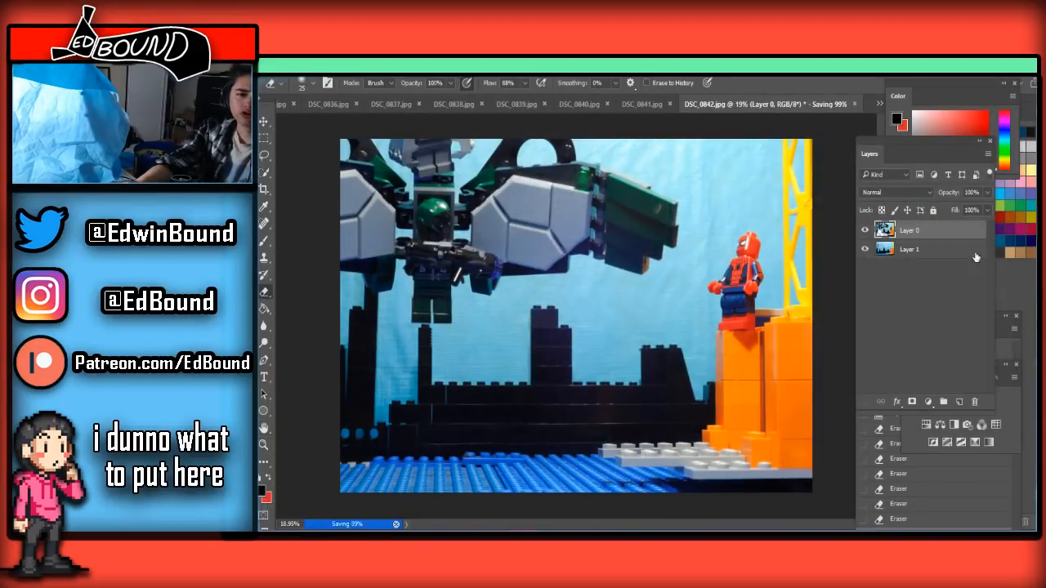
Switch to DSC_0843.jpg, paste the clean background, unlock the frame layer and place it above the pasted layer
click(878, 106)
click(911, 356)
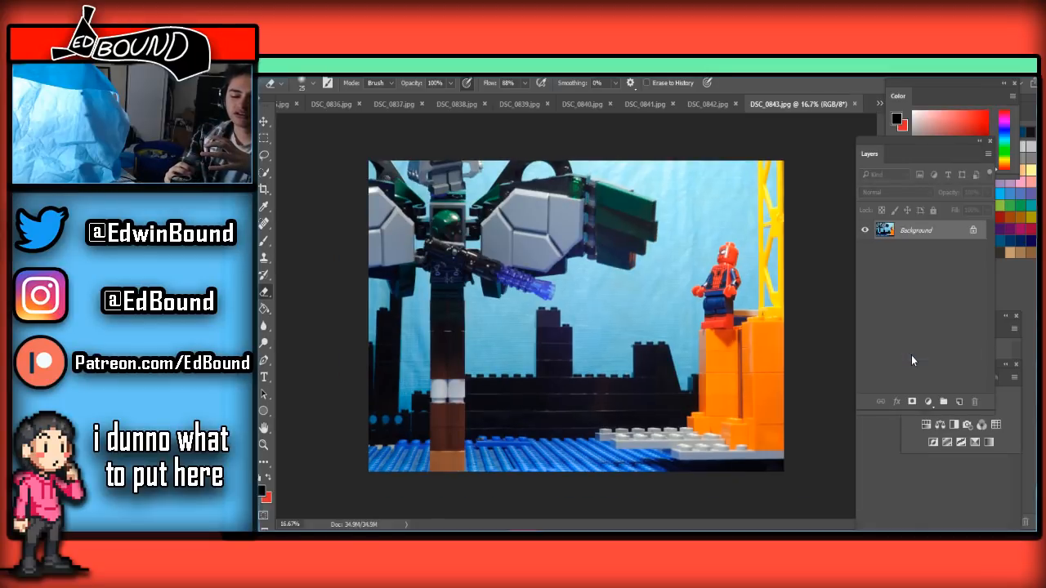
key(ctrl+v)
click(972, 246)
drag(972, 246, 949, 225)
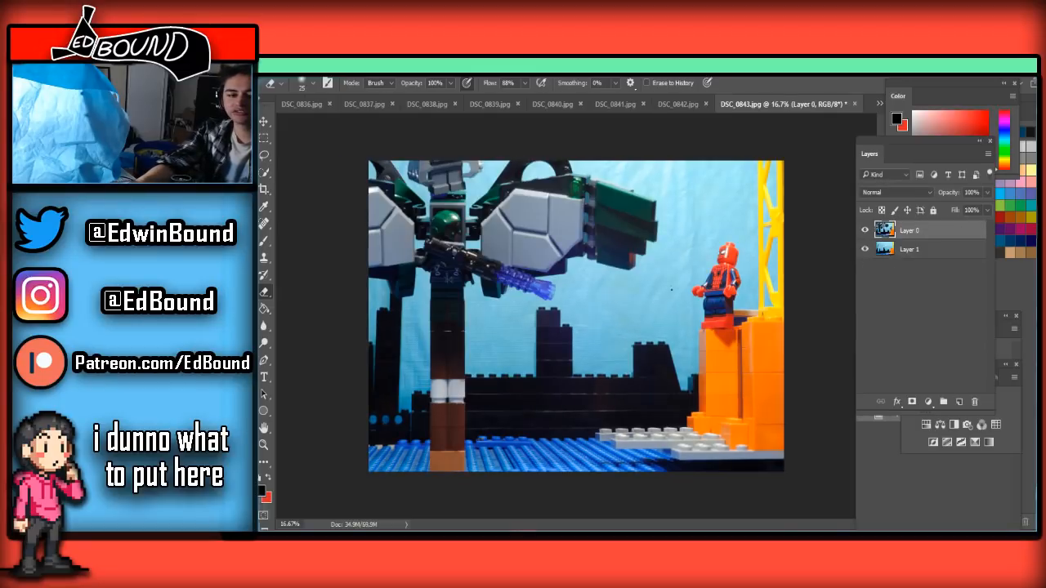
Enlarge the Eraser to 500 px and erase the lower support column, including its orange base and white bricks
scroll(409, 436, up, 6)
scroll(415, 457, down, 5)
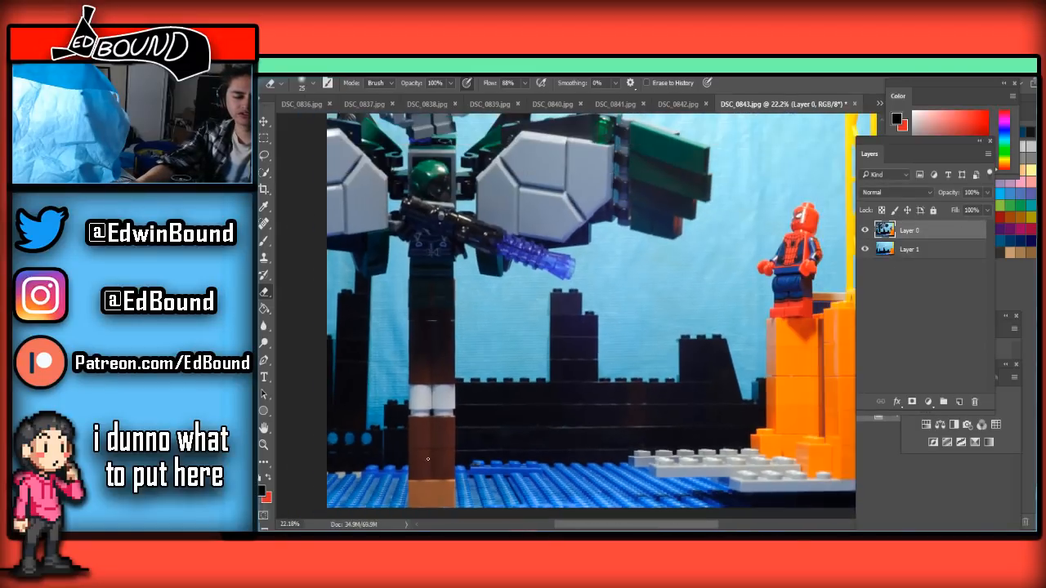
scroll(424, 475, up, 4)
scroll(423, 475, down, 2)
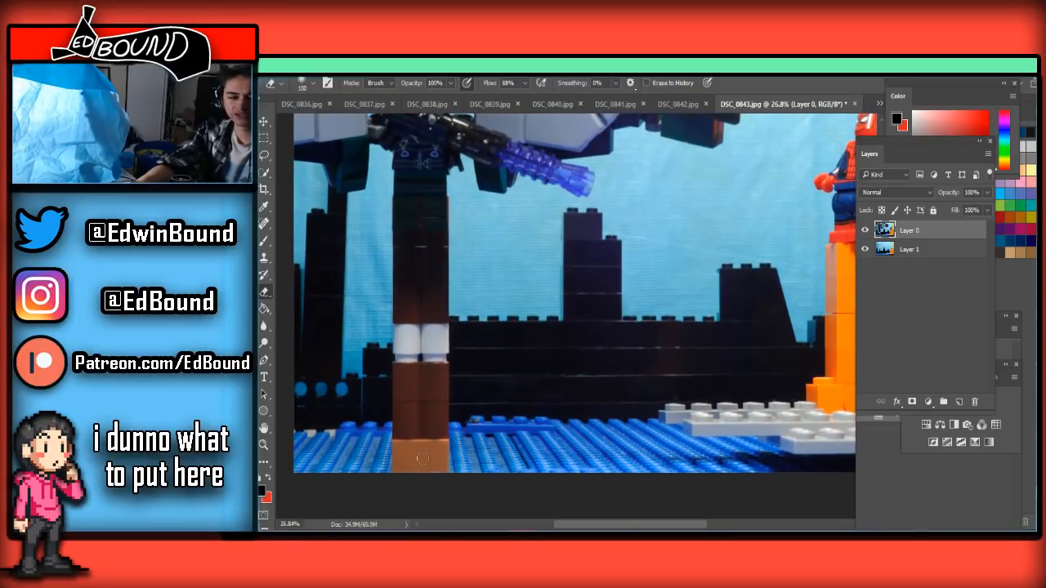
mouse_move(421, 460)
mouse_down()
mouse_move(385, 478)
mouse_move(473, 446)
mouse_move(402, 457)
mouse_move(642, 443)
mouse_move(500, 458)
mouse_move(668, 456)
mouse_move(465, 461)
mouse_move(361, 434)
mouse_move(408, 413)
mouse_move(374, 410)
mouse_move(453, 409)
mouse_move(502, 357)
mouse_move(371, 352)
mouse_move(497, 355)
mouse_move(397, 358)
mouse_move(407, 346)
mouse_move(389, 348)
mouse_move(428, 344)
mouse_up()
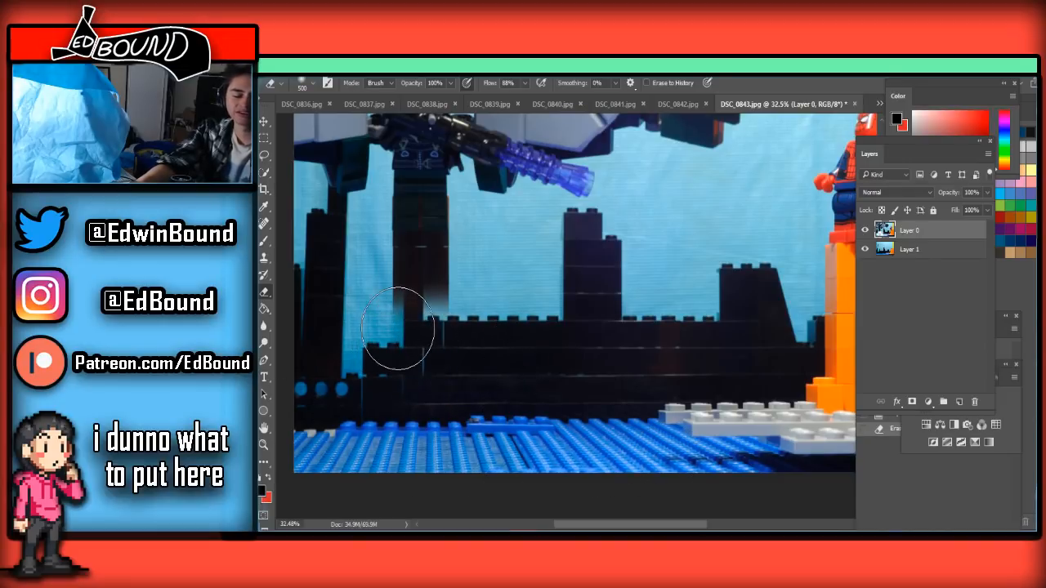
Reduce the Eraser to 200 px and erase the dark brown bricks of the column up towards the figure's legs
scroll(398, 329, up, 3)
scroll(420, 329, up, 1)
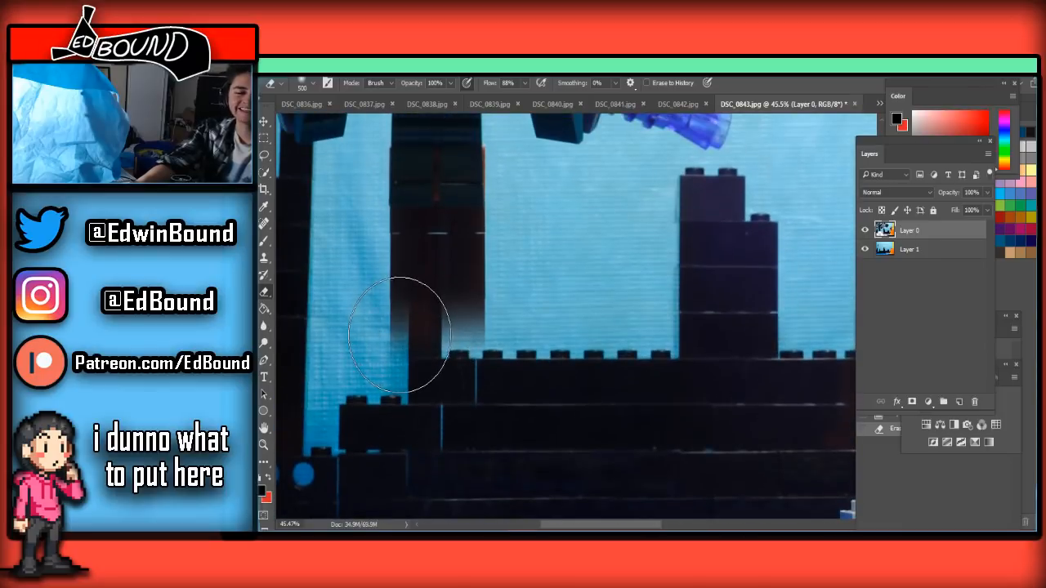
scroll(395, 346, down, 1)
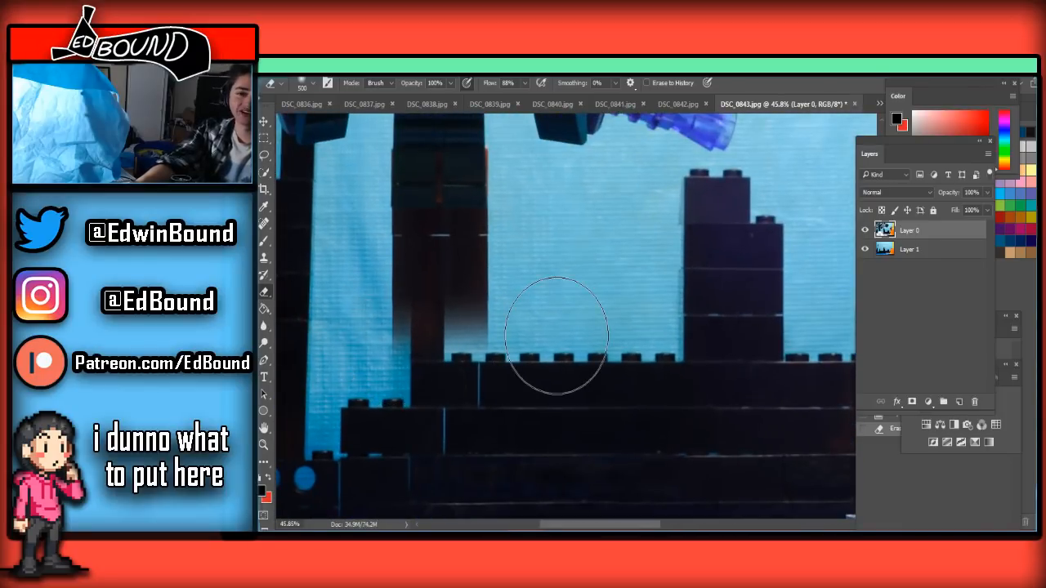
key(bracketleft)
key(bracketleft)
key(bracketleft)
key(bracketleft)
mouse_move(484, 340)
mouse_down()
mouse_move(345, 339)
mouse_move(516, 324)
mouse_move(368, 304)
mouse_move(516, 281)
mouse_move(433, 275)
mouse_up()
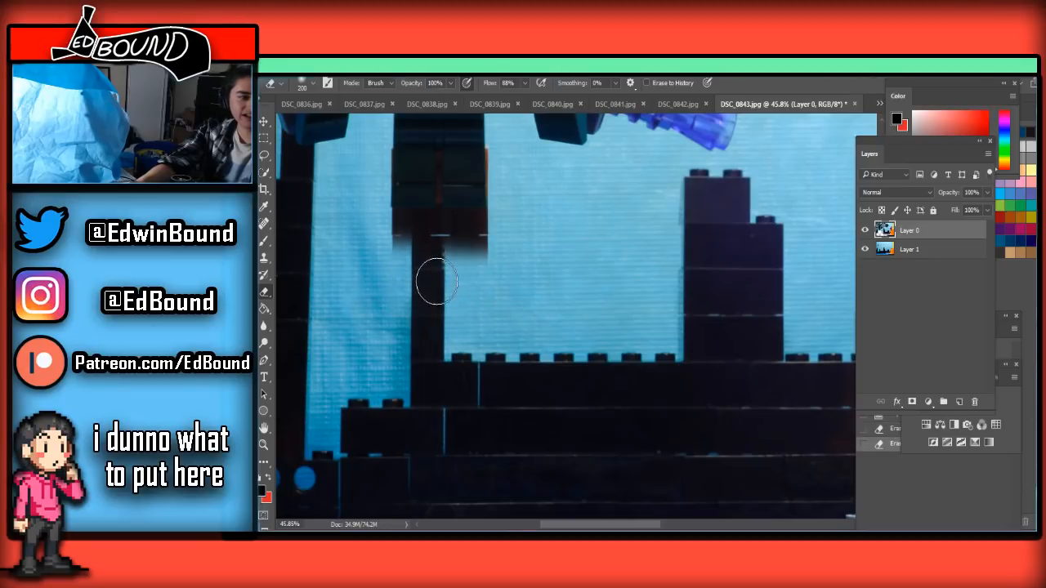
scroll(394, 353, up, 3)
drag(394, 353, 508, 352)
Erase the remaining brown brick directly under the figure's feet with an 80 px Eraser
key(bracketleft)
scroll(506, 351, up, 3)
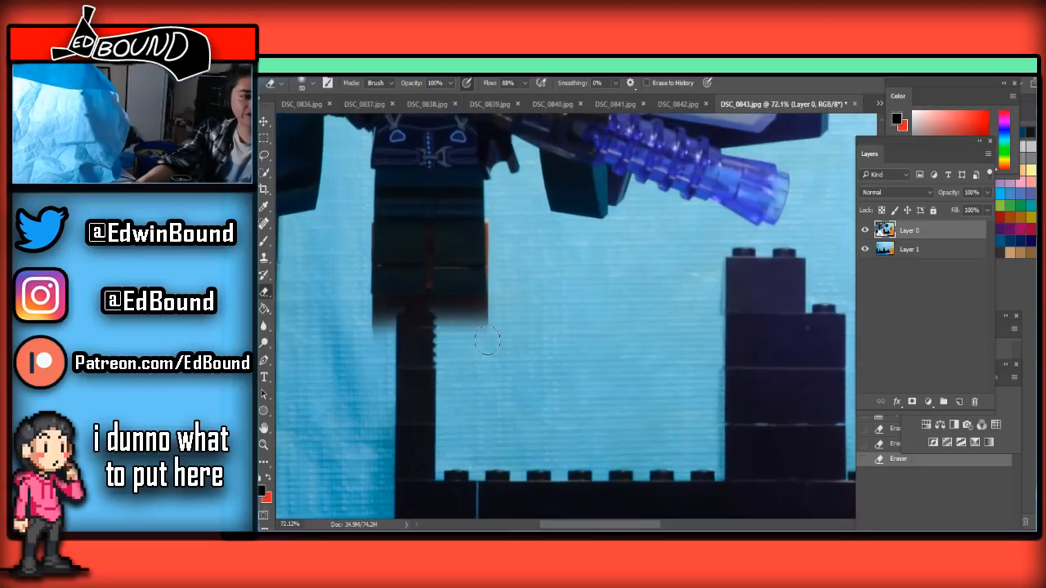
mouse_move(479, 318)
mouse_down()
mouse_move(319, 322)
mouse_move(387, 314)
mouse_move(306, 305)
mouse_move(475, 308)
mouse_move(509, 302)
mouse_move(411, 298)
mouse_move(499, 288)
mouse_move(325, 283)
mouse_up()
click(456, 311)
Erase the reddish strip between the legs at 30 px and trim the orange edge beside the leg nearest Spider-Man
key(bracketleft)
key(bracketleft)
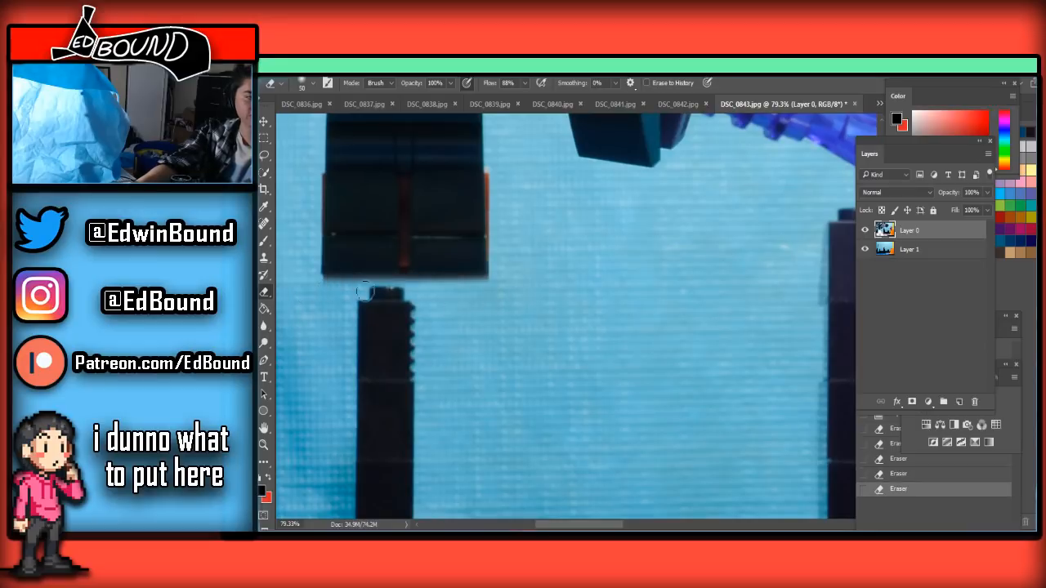
scroll(386, 297, up, 3)
scroll(387, 297, up, 1)
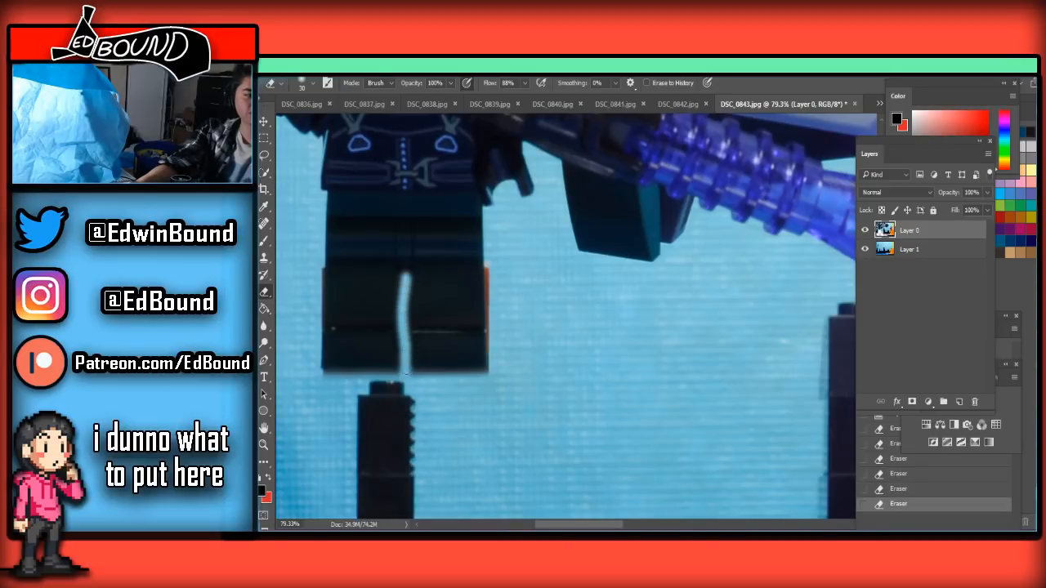
key(ctrl+z)
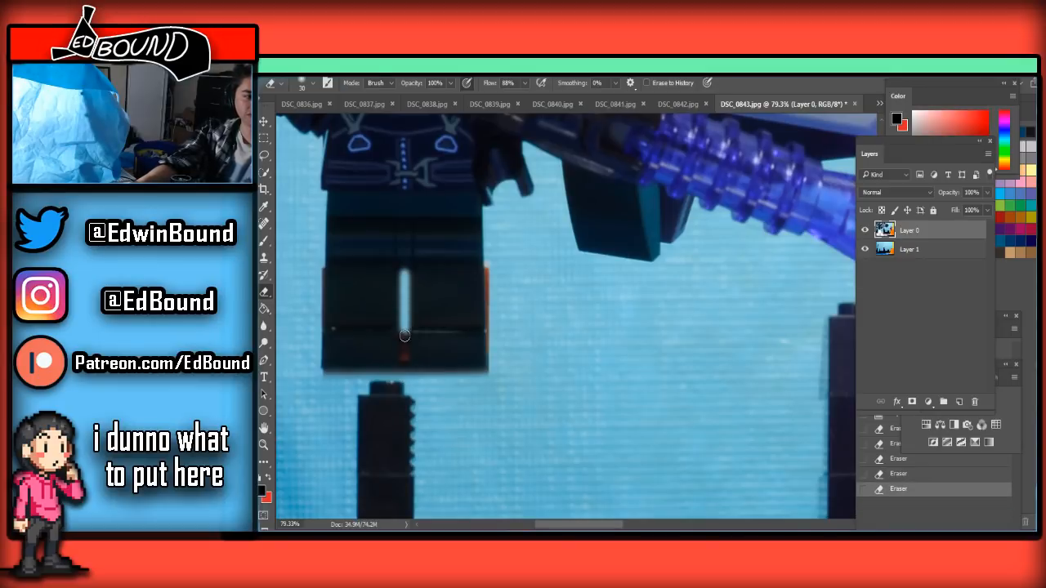
click(405, 394)
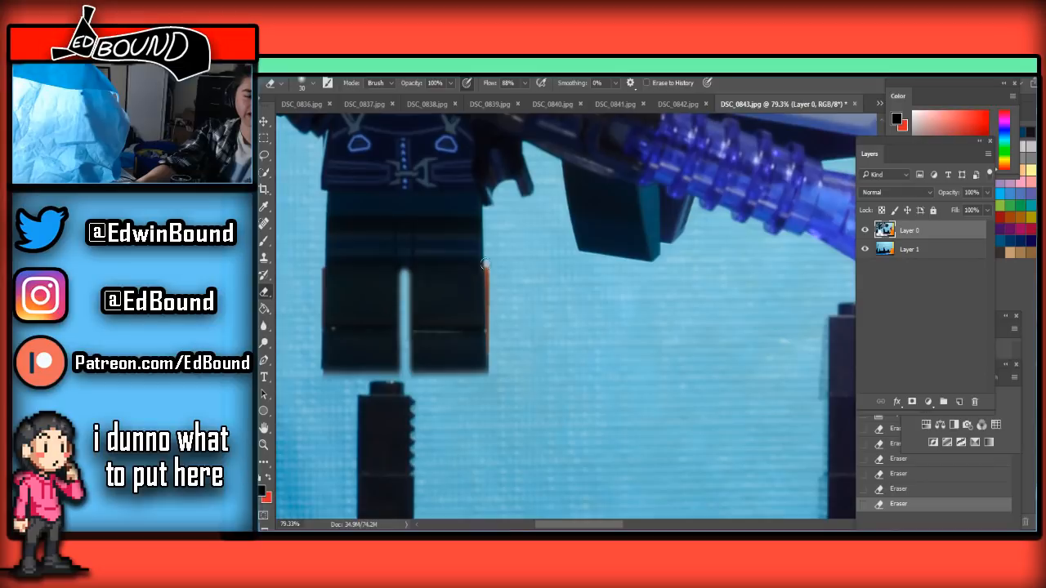
click(494, 362)
Save the cleaned frame as a quality 8 JPEG, replacing DSC_0843.jpg in the Frames folder
scroll(523, 343, down, 8)
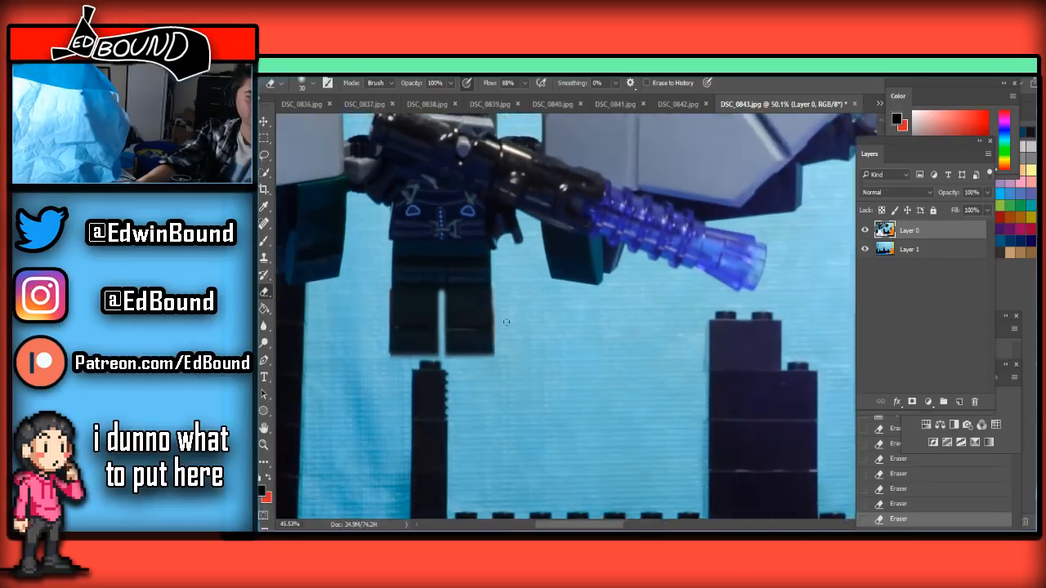
key(ctrl+shift+s)
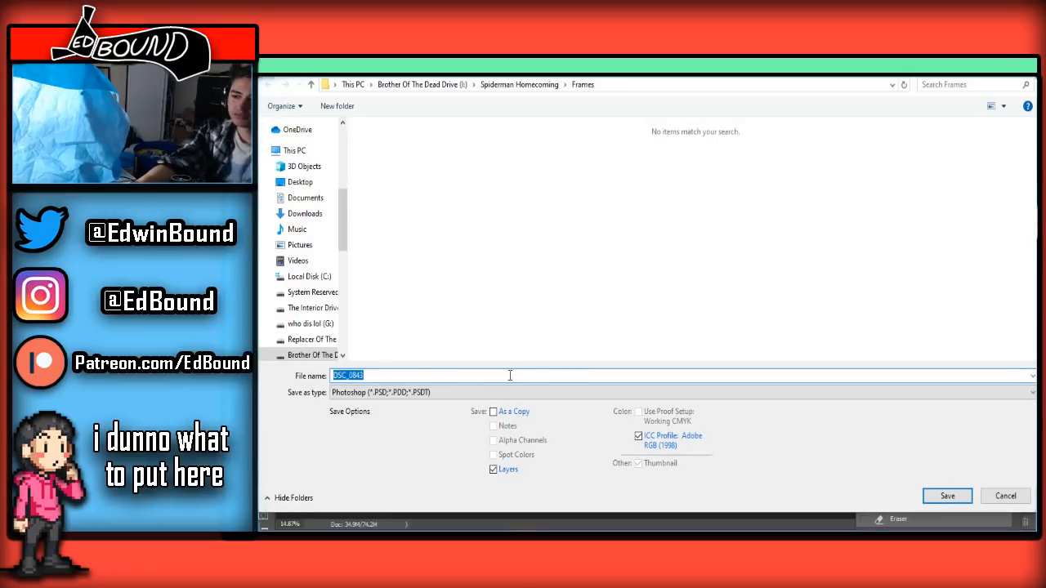
click(474, 392)
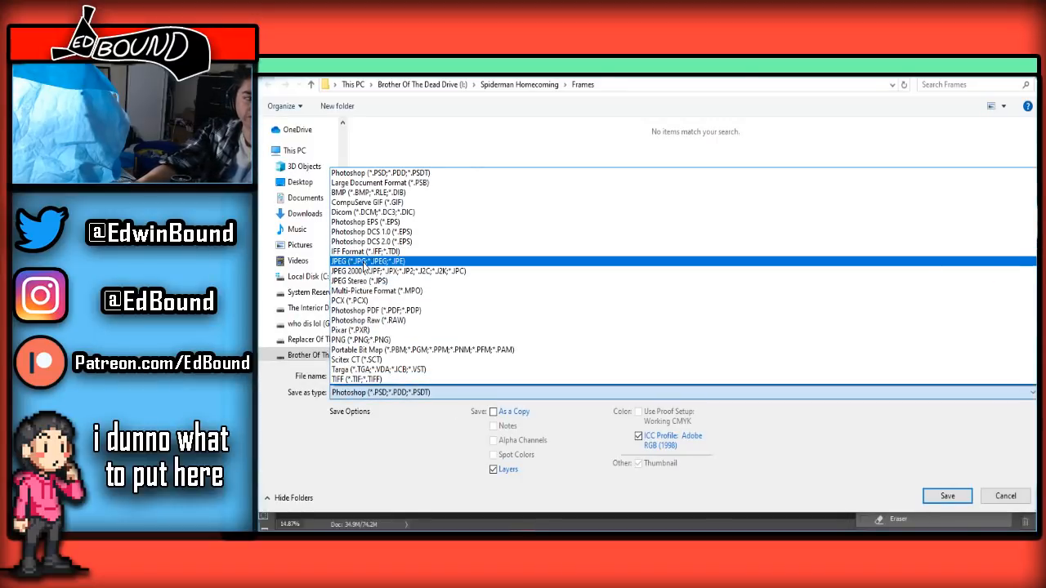
click(364, 262)
click(967, 505)
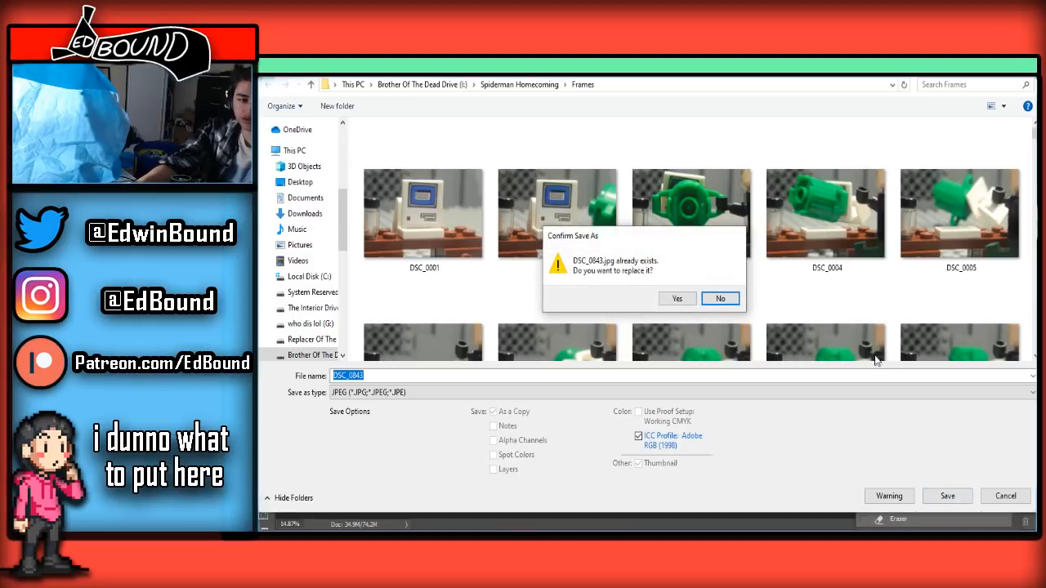
click(670, 303)
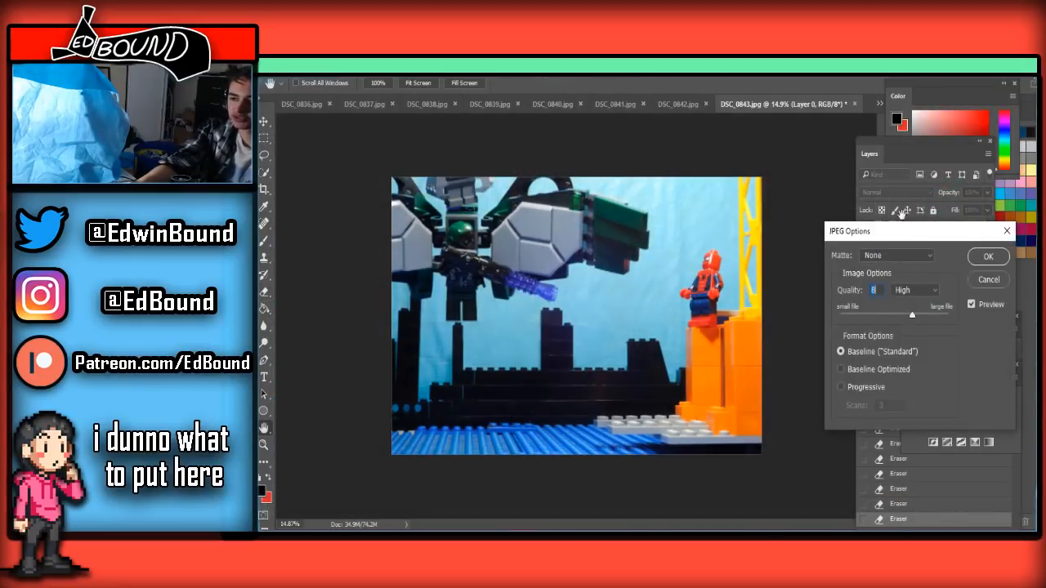
click(987, 259)
Switch to DSC_0844.jpg, add the clean background as a layer, unlock the frame layer and place it on top
click(878, 102)
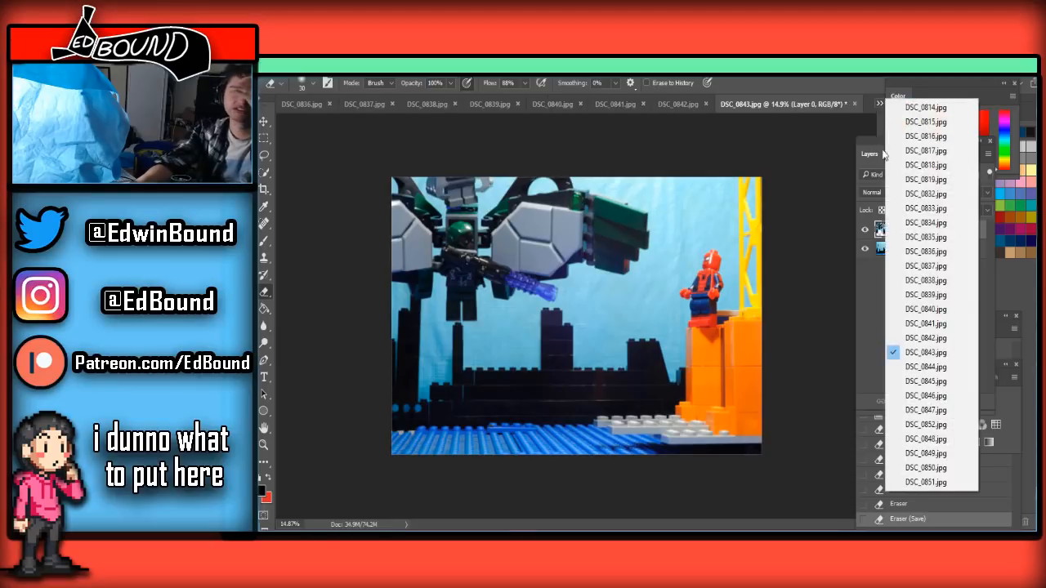
click(909, 368)
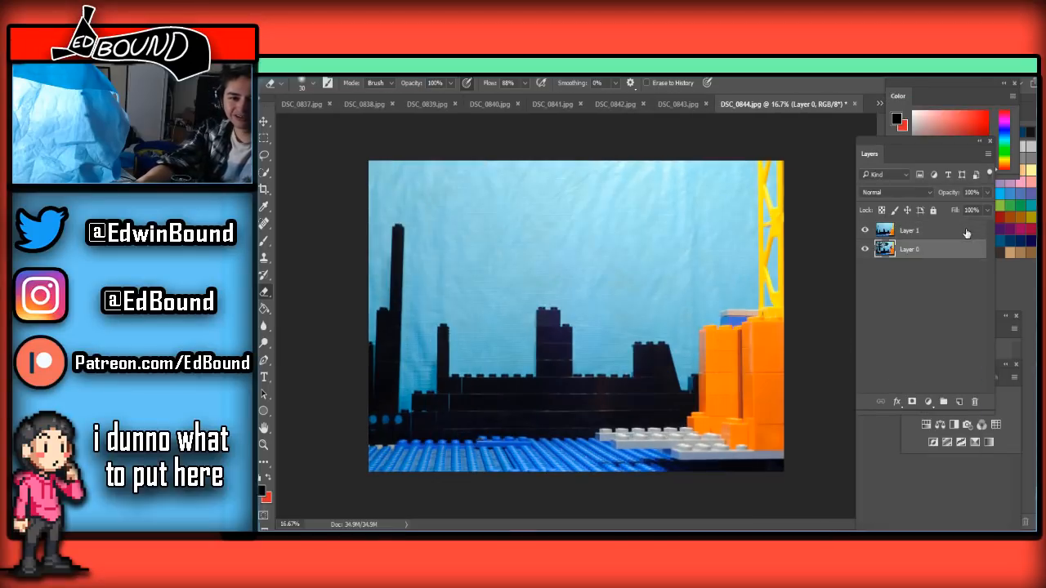
drag(966, 234, 958, 256)
click(913, 231)
Erase the column's orange base and lower bricks with the Eraser at 700 px, then at a slightly smaller size
scroll(523, 392, up, 4)
scroll(472, 438, down, 8)
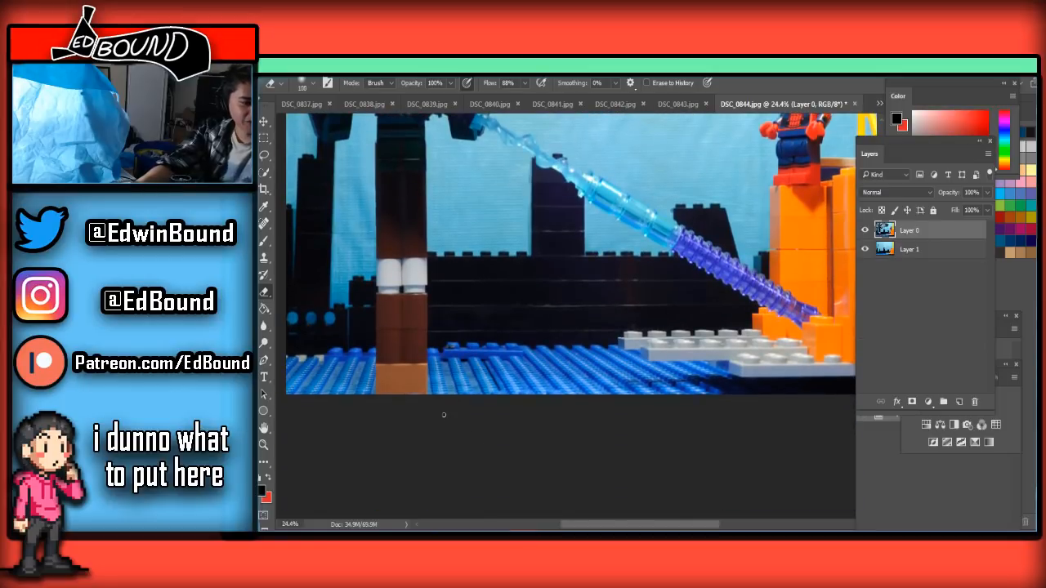
key(bracketright)
key(bracketright)
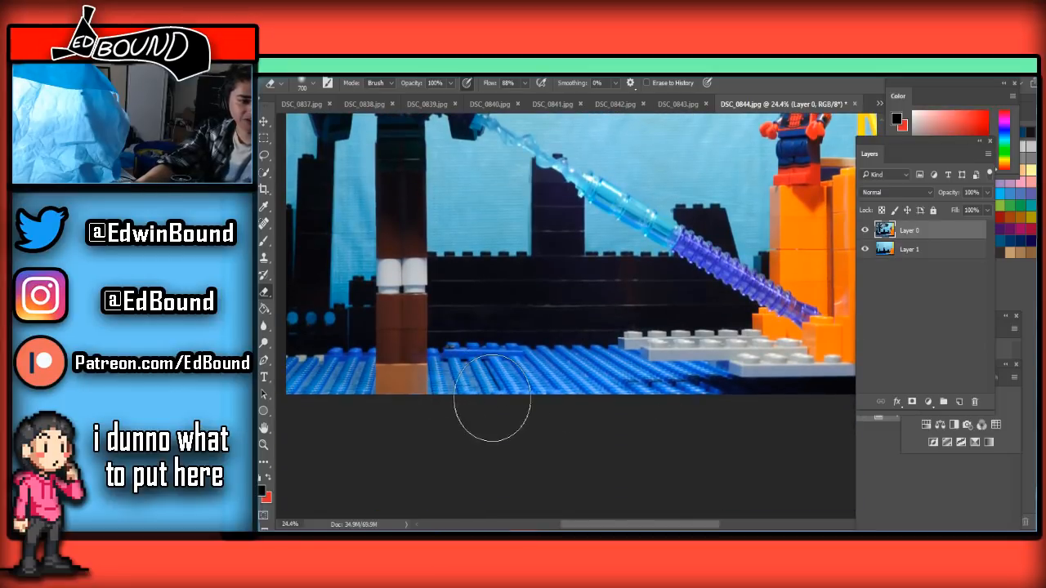
drag(377, 368, 393, 372)
scroll(360, 362, up, 2)
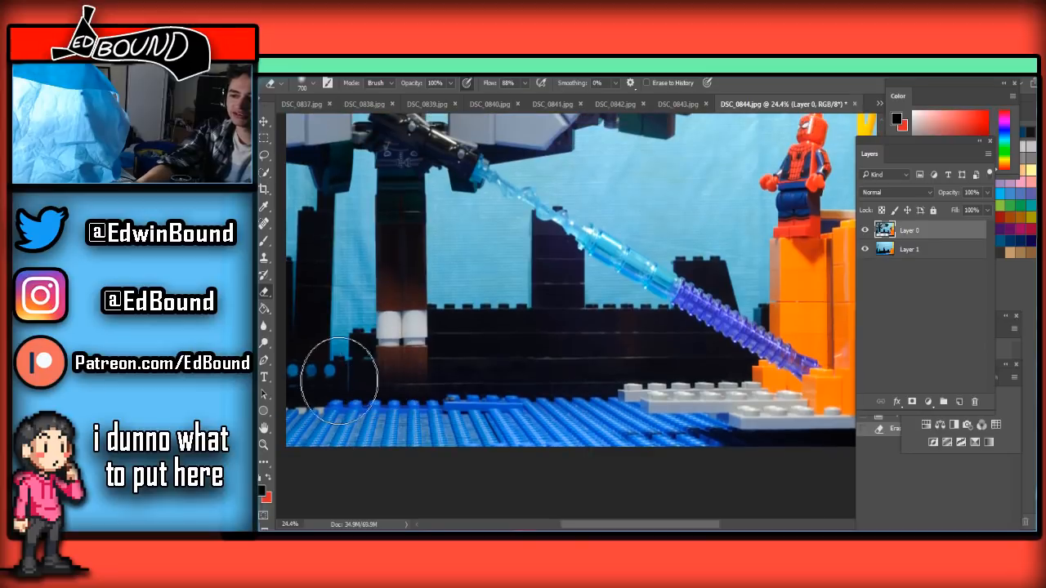
scroll(341, 362, down, 2)
scroll(341, 381, up, 3)
key(bracketleft)
mouse_move(429, 423)
mouse_down()
mouse_move(401, 436)
mouse_move(444, 425)
mouse_up()
Shrink the Eraser to 200 px and erase the upper brown bricks of the column to just below the legs
key(bracketleft)
key(bracketleft)
key(bracketleft)
key(bracketleft)
mouse_move(375, 391)
mouse_down()
mouse_move(365, 366)
mouse_move(479, 337)
mouse_move(417, 328)
mouse_up()
Erase the leftover brown brick under the feet with a smaller Eraser, trimming the last edge at 45 px
scroll(386, 320, up, 2)
scroll(386, 320, up, 4)
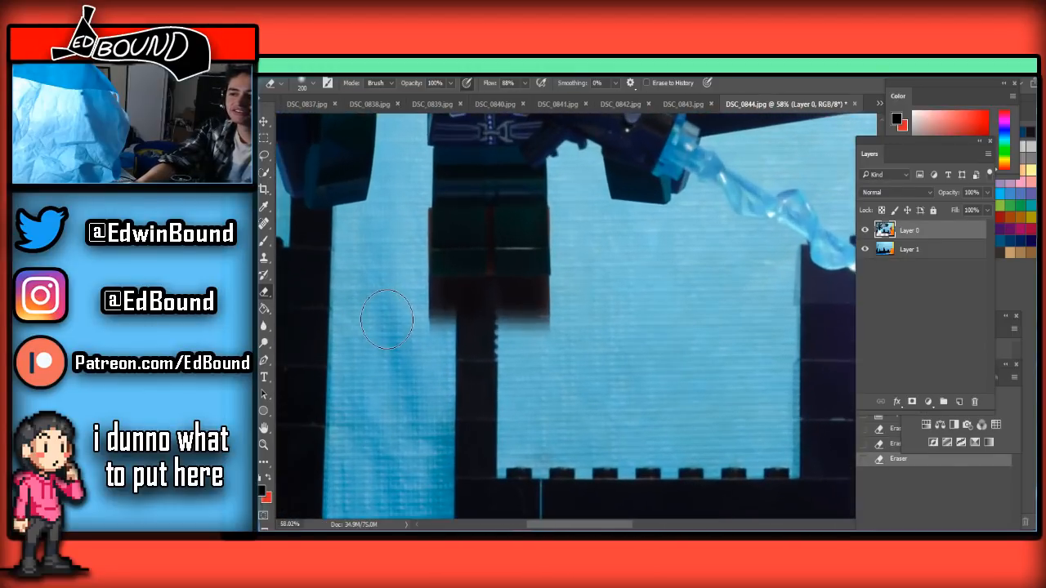
scroll(400, 339, up, 2)
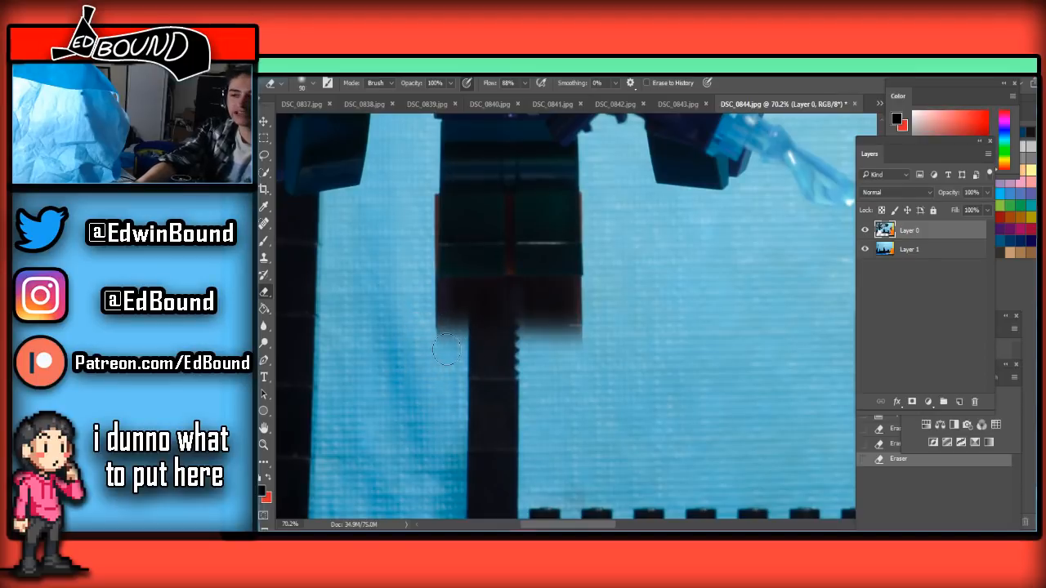
mouse_move(592, 337)
mouse_down()
mouse_move(365, 341)
mouse_move(483, 338)
mouse_move(471, 325)
mouse_move(400, 325)
mouse_move(606, 320)
mouse_move(441, 322)
mouse_move(577, 313)
mouse_up()
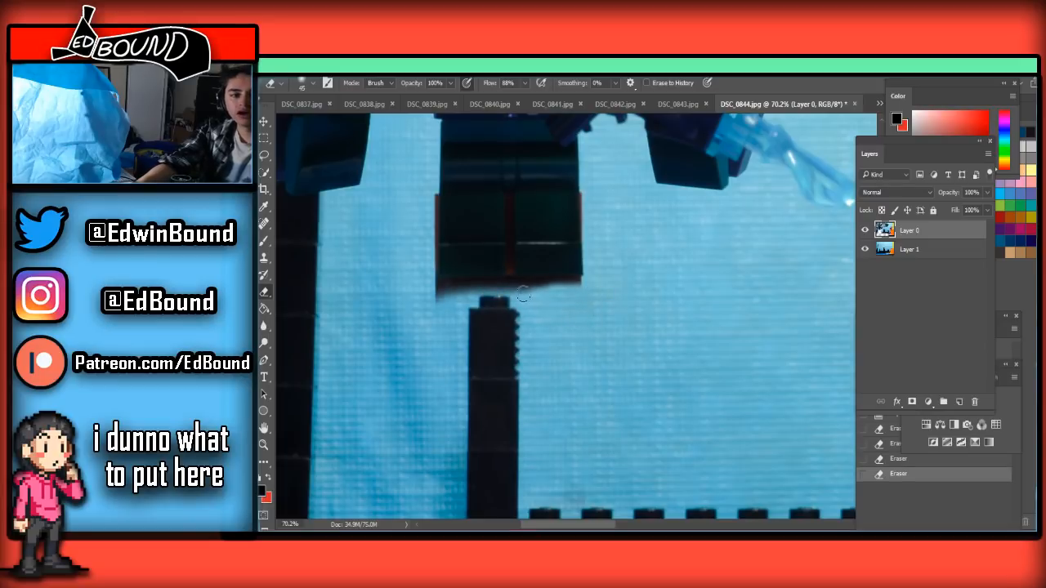
mouse_move(540, 293)
mouse_down()
mouse_move(607, 293)
mouse_move(422, 288)
mouse_move(510, 301)
mouse_move(442, 302)
mouse_up()
Reduce the Eraser to 25 px and erase the dark red strip between the figure's legs, redoing the first stroke
scroll(498, 307, down, 3)
scroll(463, 281, up, 5)
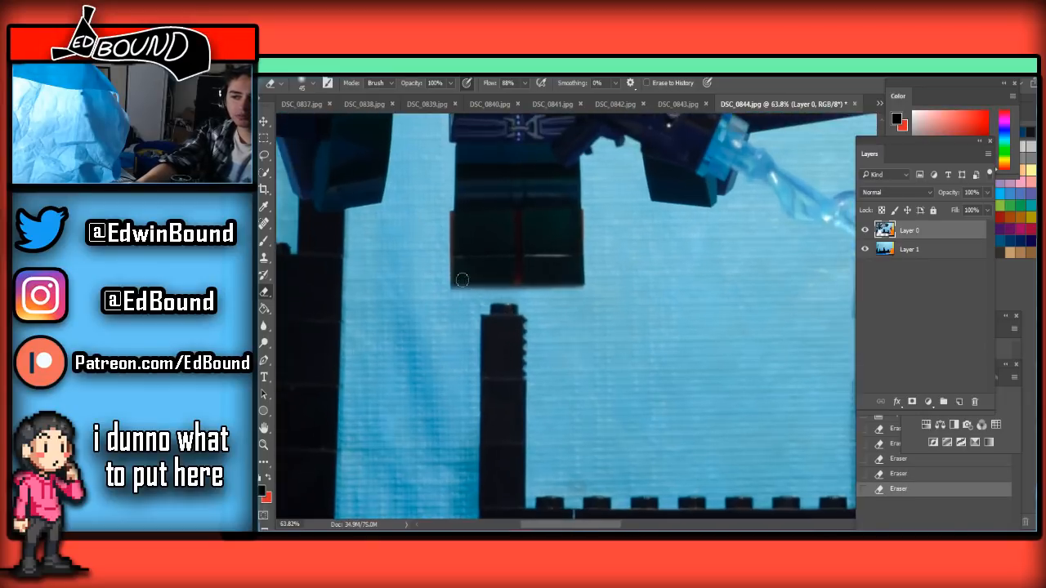
scroll(490, 282, up, 4)
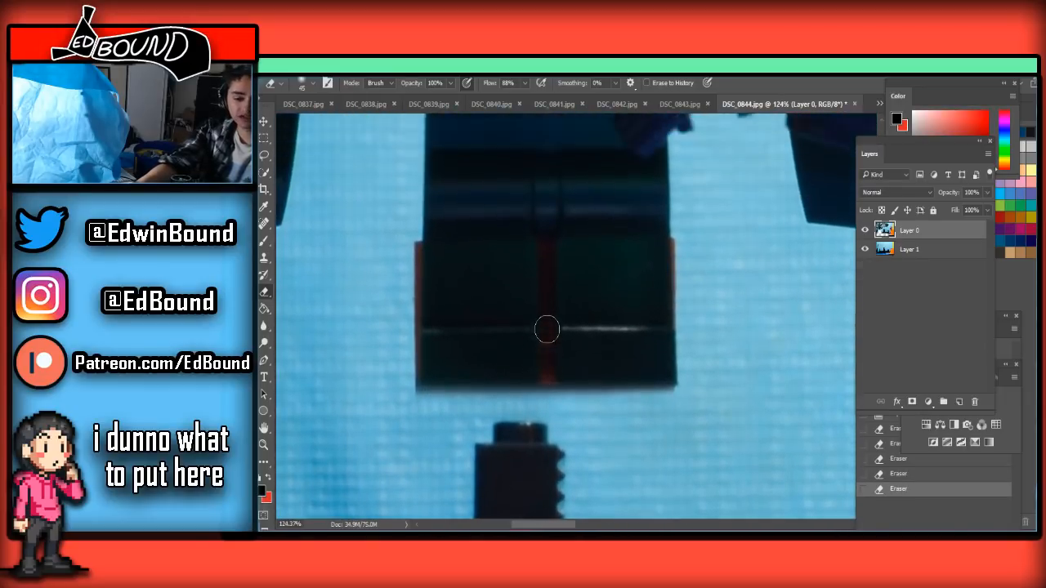
key(bracketleft)
key(bracketleft)
drag(545, 290, 543, 353)
key(ctrl+z)
mouse_move(546, 281)
mouse_down()
mouse_move(549, 433)
mouse_move(693, 430)
mouse_up()
Erase the orange-red edges along the outer sides of both legs with the 25 px Eraser
scroll(693, 430, down, 1)
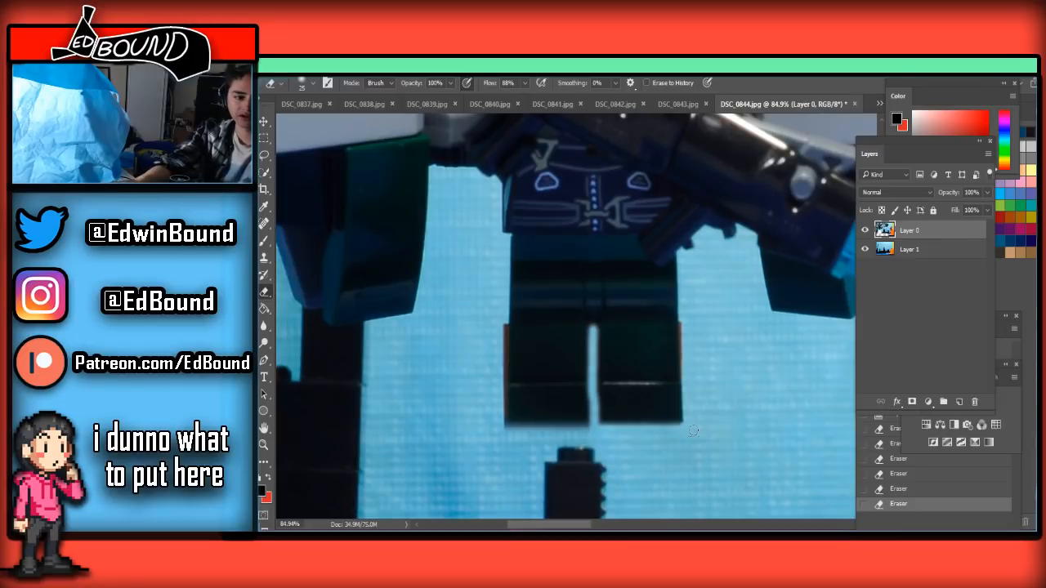
scroll(687, 406, up, 2)
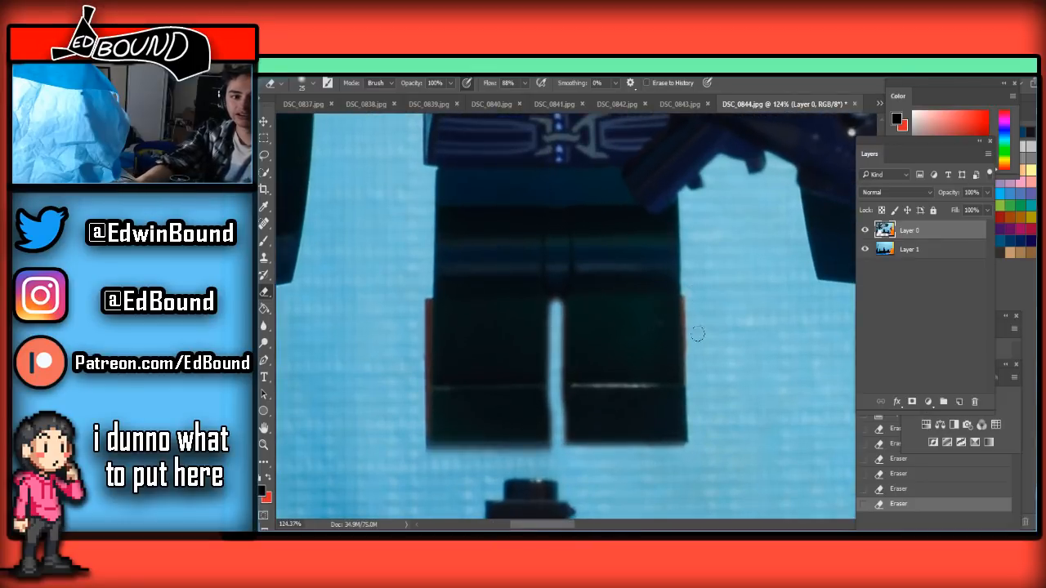
drag(691, 285, 691, 343)
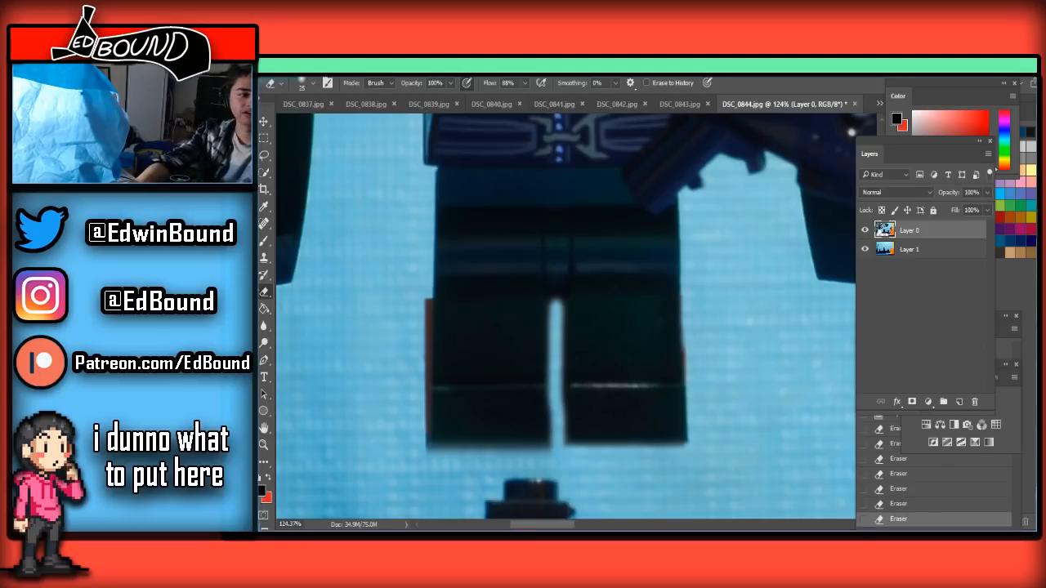
drag(419, 294, 417, 418)
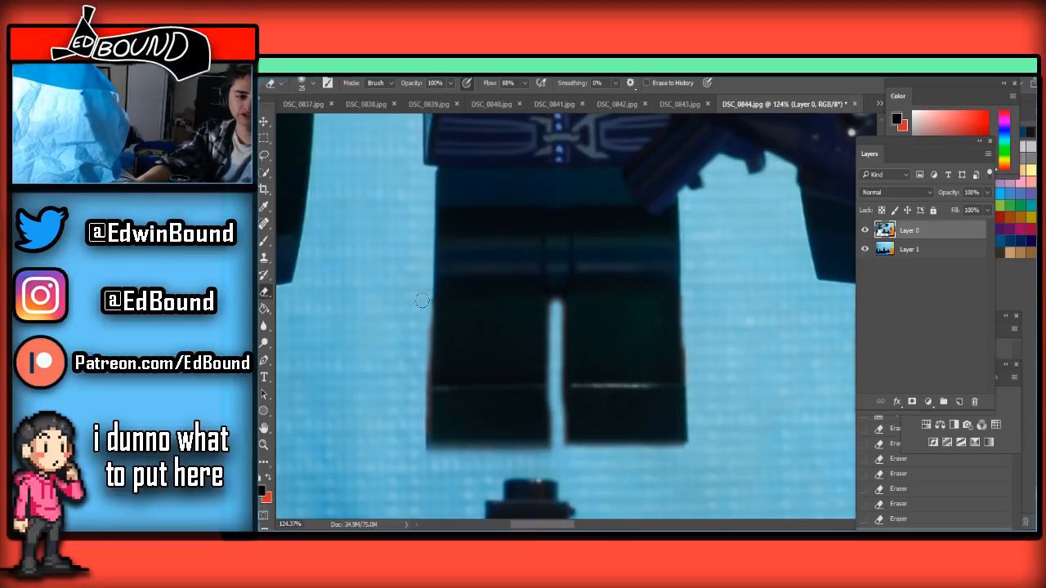
Save the cleaned frame as a quality 8 JPEG, replacing DSC_0844.jpg in the Frames folder
scroll(425, 301, down, 10)
key(ctrl+shift+s)
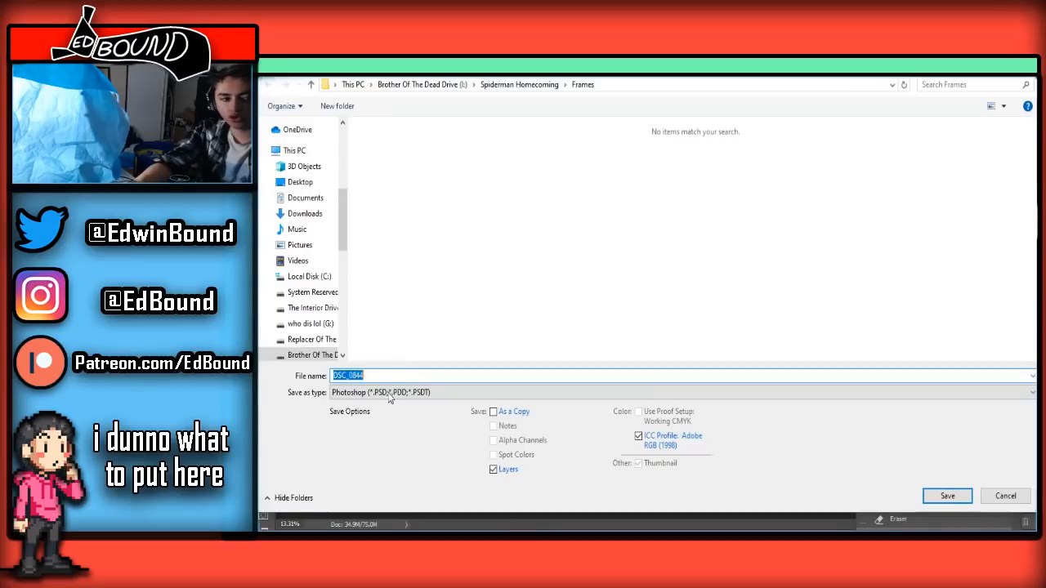
click(394, 395)
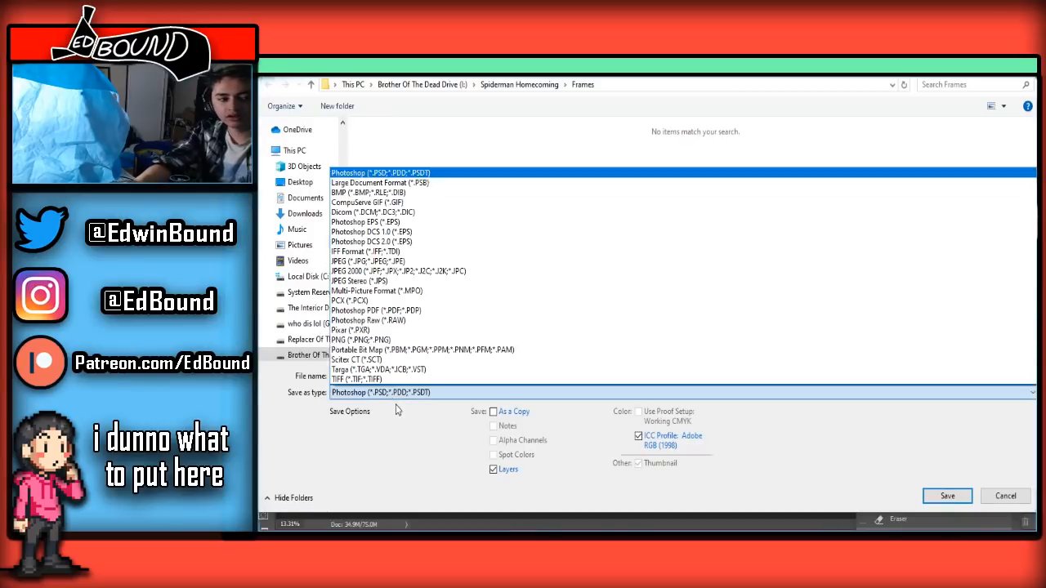
click(368, 261)
click(948, 496)
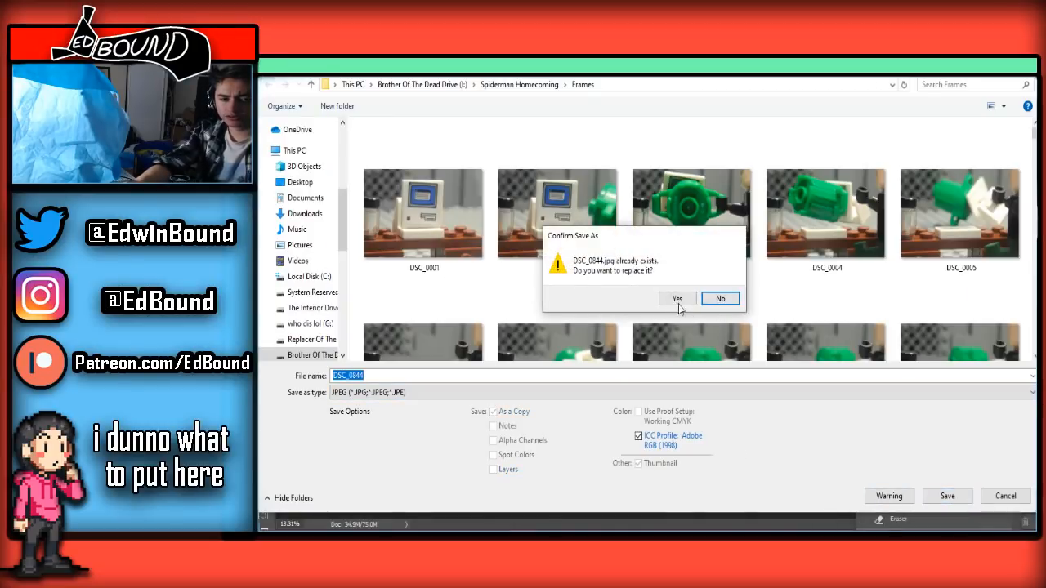
click(676, 298)
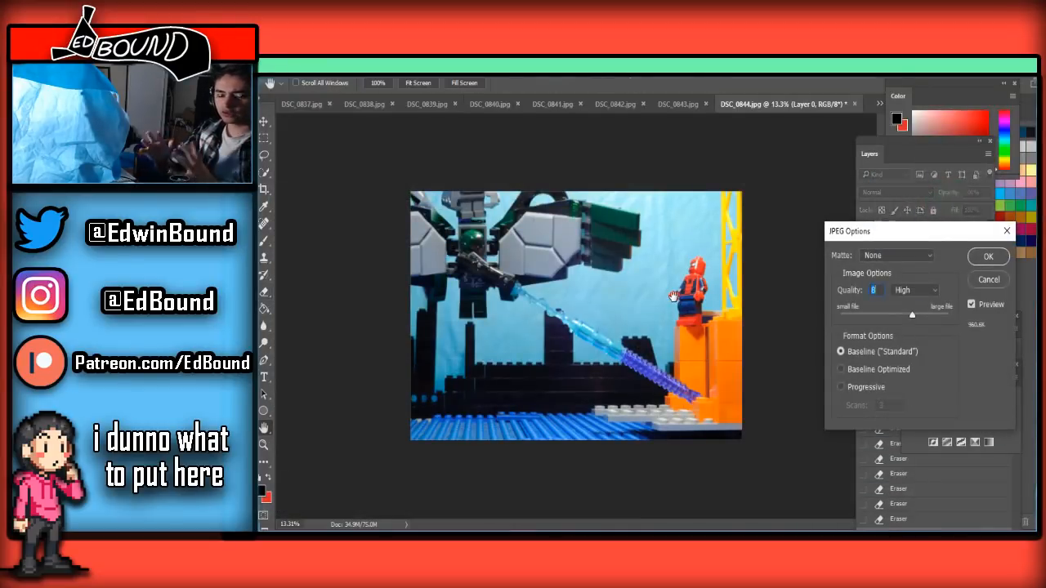
click(988, 256)
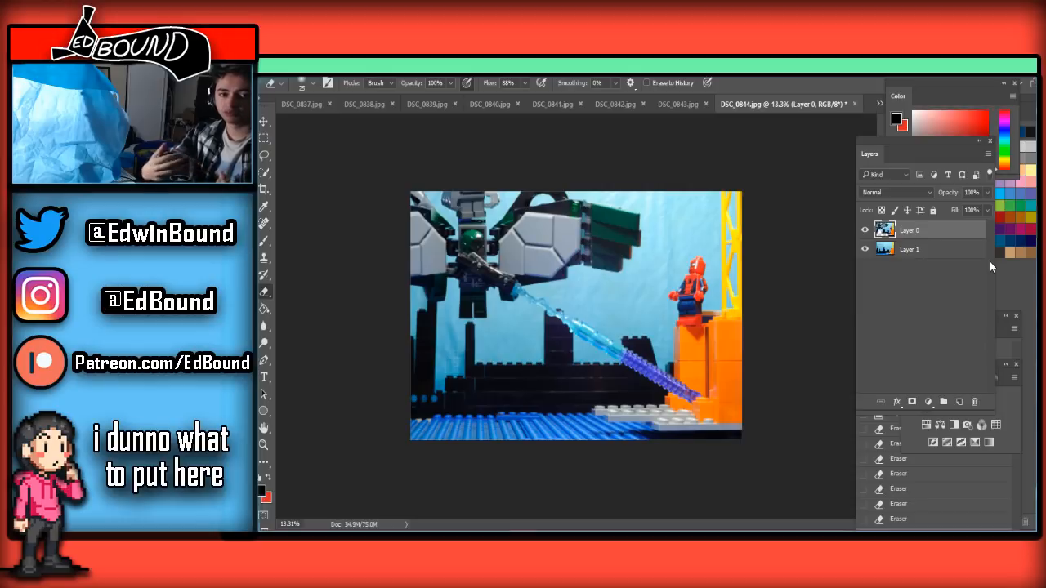
Switch to DSC_0845.jpg, paste the clean background, place it beneath the frame's layer, and select Layer 0
click(880, 107)
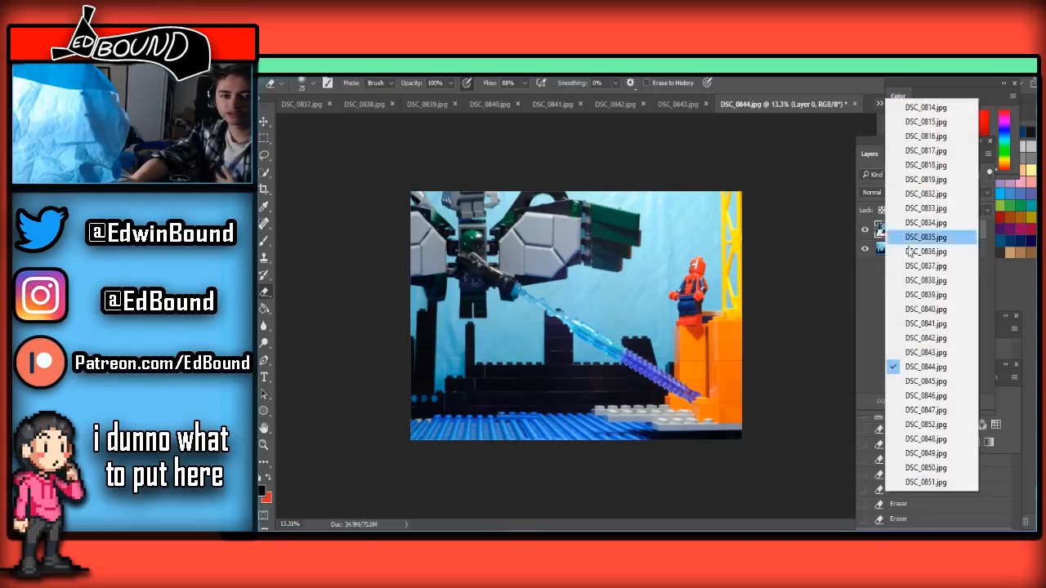
click(924, 385)
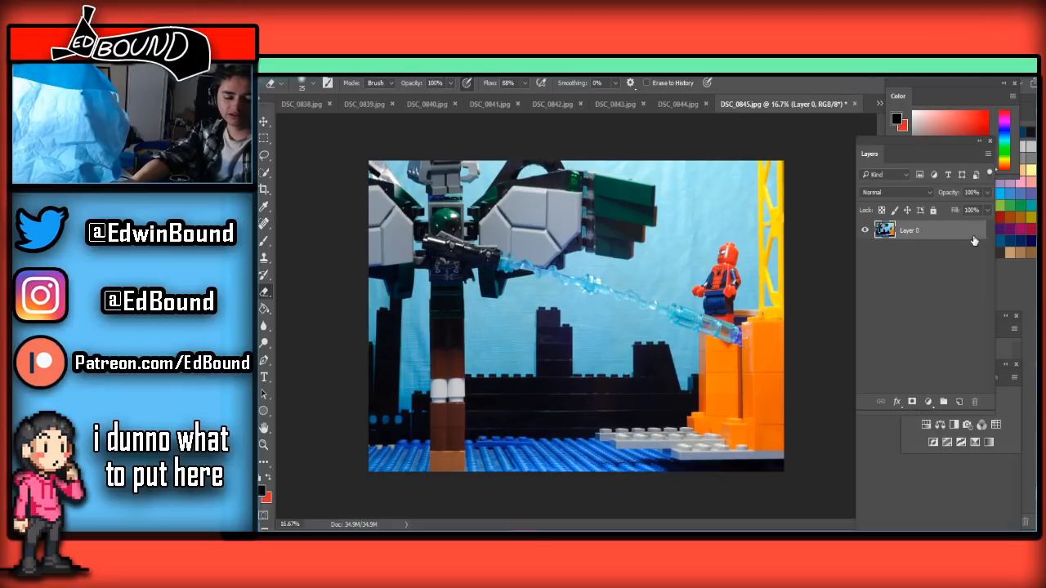
key(ctrl+v)
drag(962, 239, 948, 256)
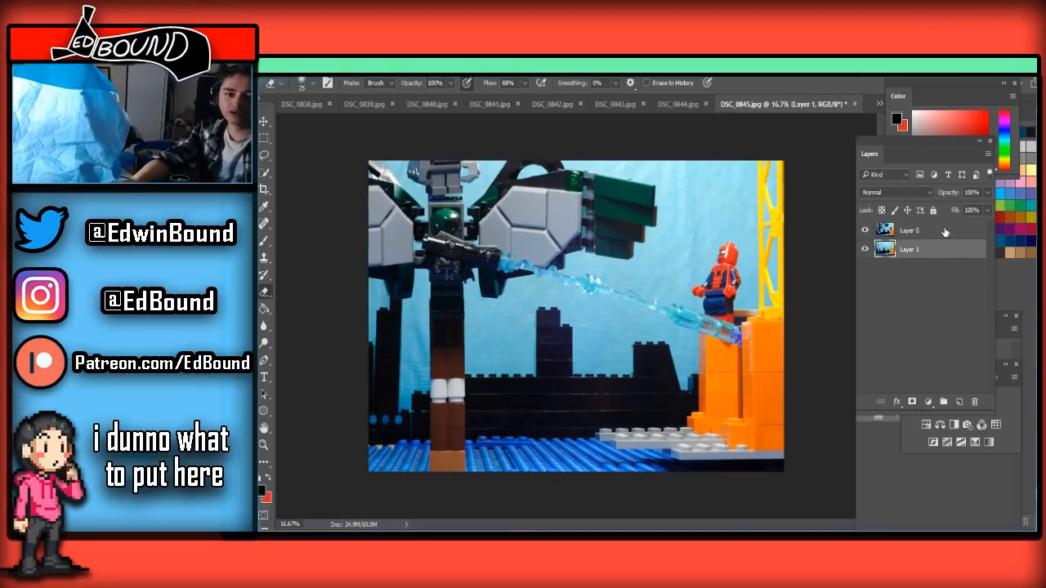
click(944, 232)
Erase the lower part of the support column over the blue baseplate with a 1300 px Eraser, continuing upward at 700 px
scroll(507, 337, up, 3)
scroll(506, 336, down, 3)
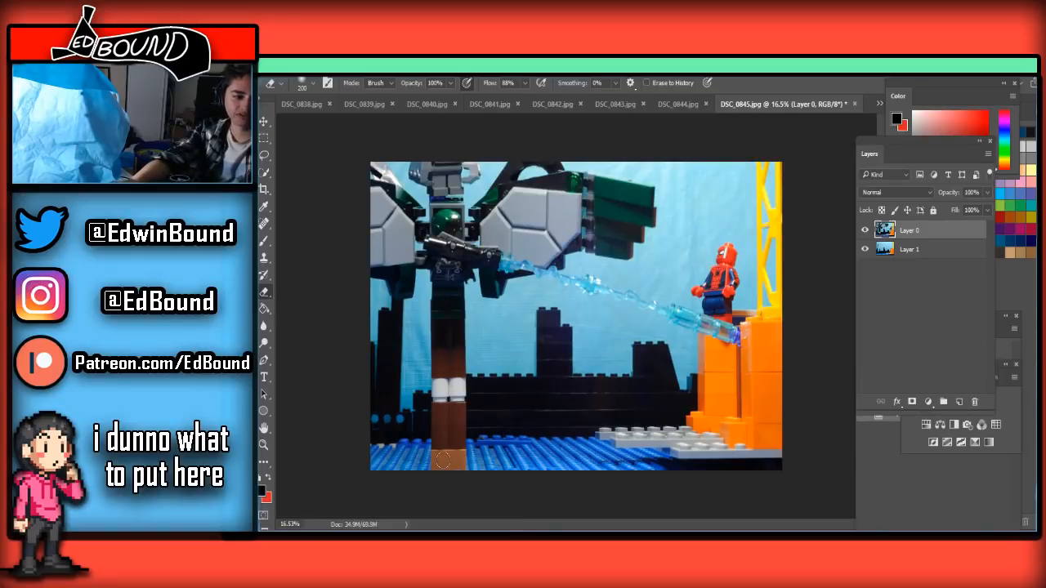
key(bracketright)
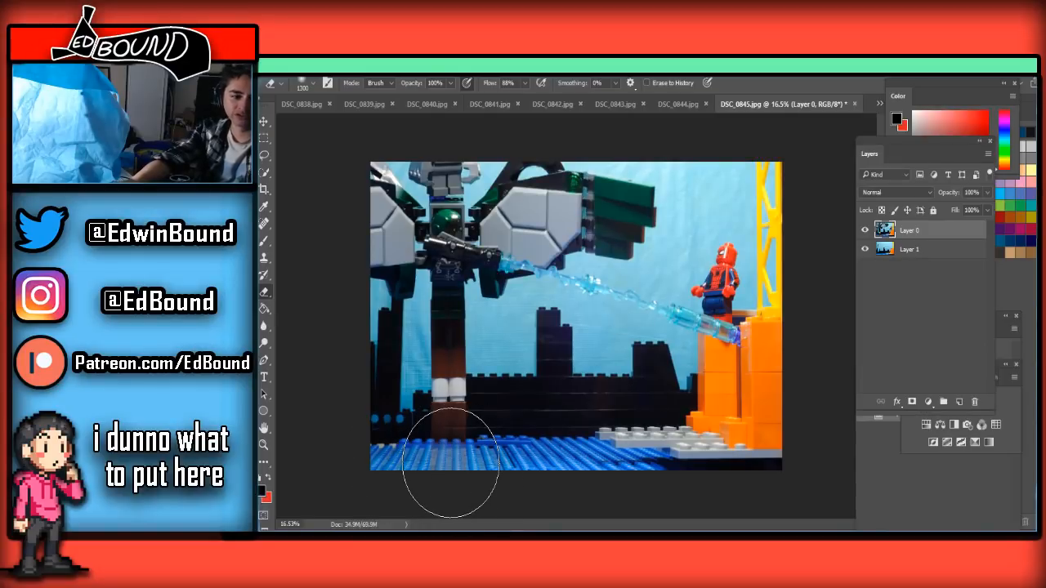
click(448, 462)
key(bracketleft)
key(bracketleft)
mouse_move(457, 431)
mouse_down()
mouse_move(500, 412)
mouse_move(455, 409)
mouse_up()
Reduce the Eraser to 200 px and erase the remaining brown bricks from the black wall up to just beneath the feet
scroll(456, 409, up, 3)
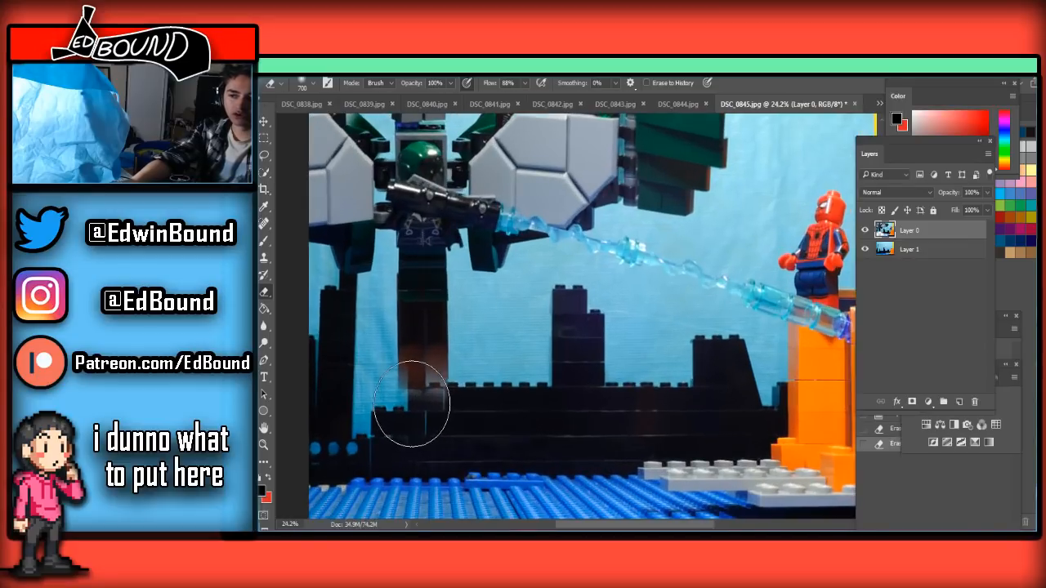
scroll(393, 396, up, 2)
scroll(393, 397, down, 2)
scroll(391, 396, up, 3)
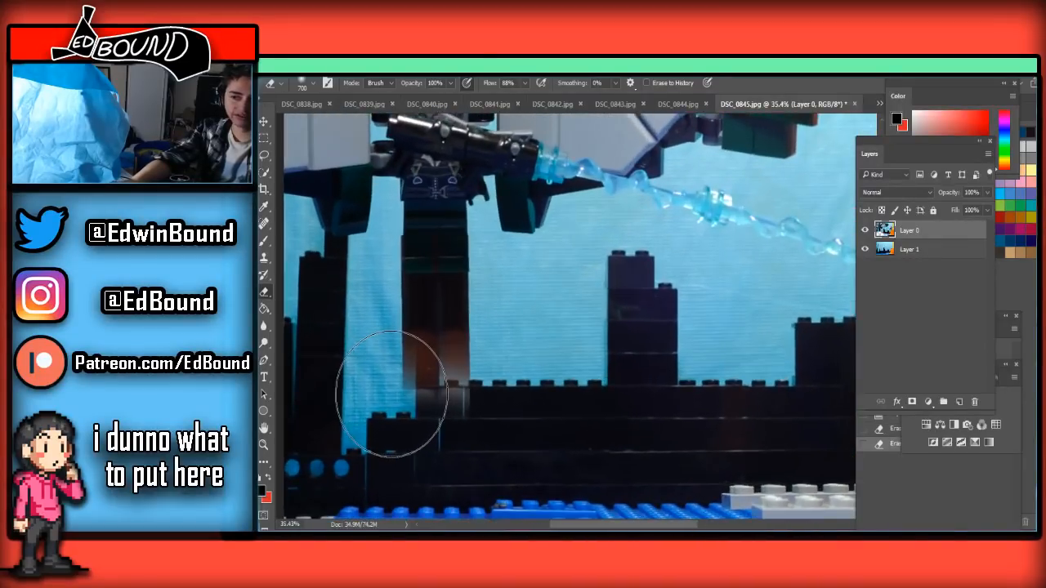
key(bracketleft)
key(bracketleft)
key(bracketleft)
key(bracketleft)
key(bracketleft)
key(bracketleft)
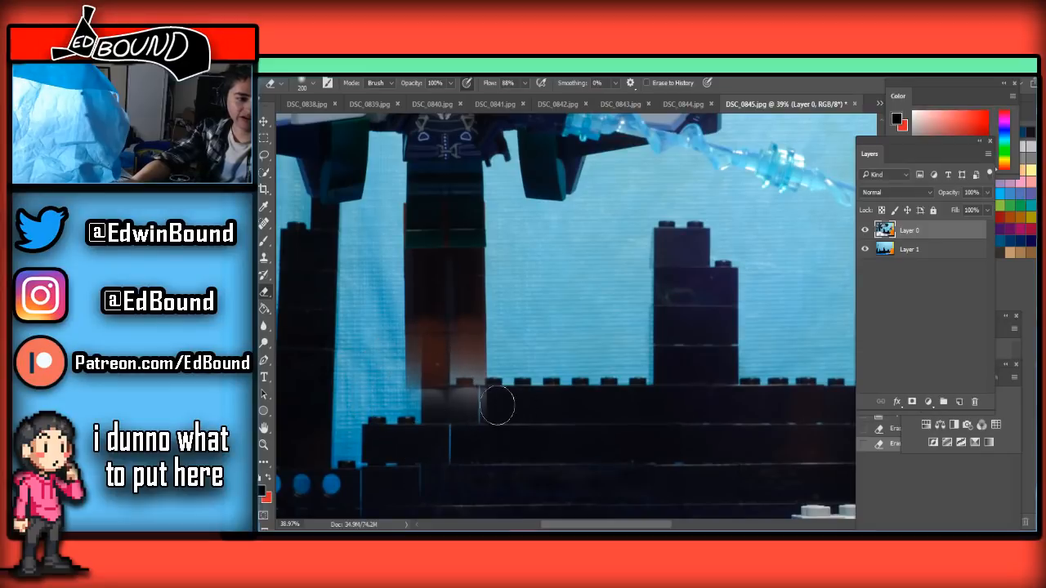
mouse_move(382, 390)
mouse_down()
mouse_move(522, 353)
mouse_move(489, 313)
mouse_move(401, 311)
mouse_move(385, 295)
mouse_move(413, 277)
mouse_up()
Erase the leftover brick strip directly under the feet with the Eraser at 100 px and then smaller
key(bracketleft)
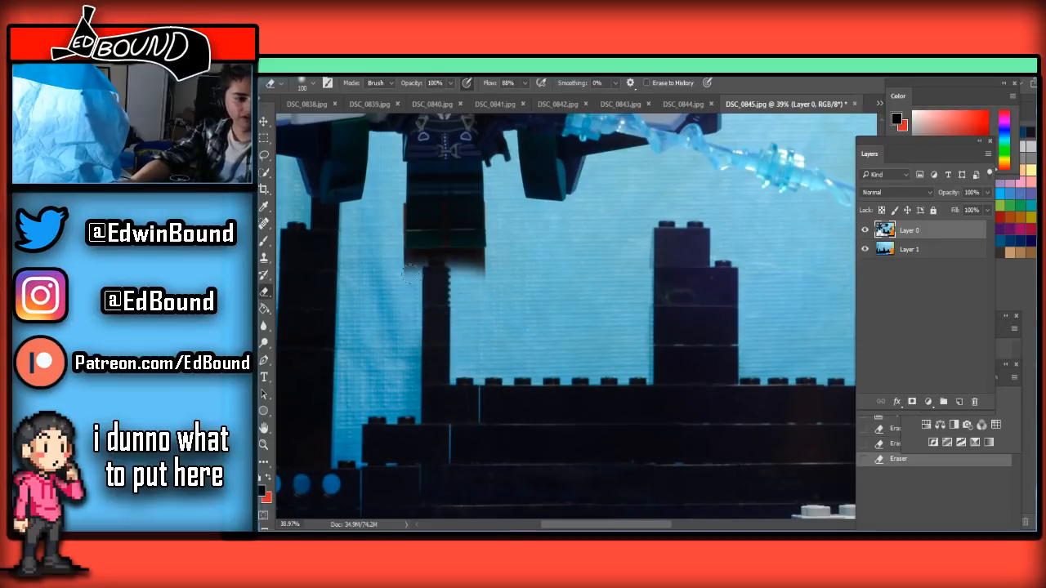
scroll(392, 274, up, 1)
scroll(393, 274, up, 3)
mouse_move(400, 345)
mouse_down()
mouse_move(521, 347)
mouse_move(391, 347)
mouse_move(514, 349)
mouse_move(491, 328)
mouse_move(553, 335)
mouse_move(433, 318)
mouse_up()
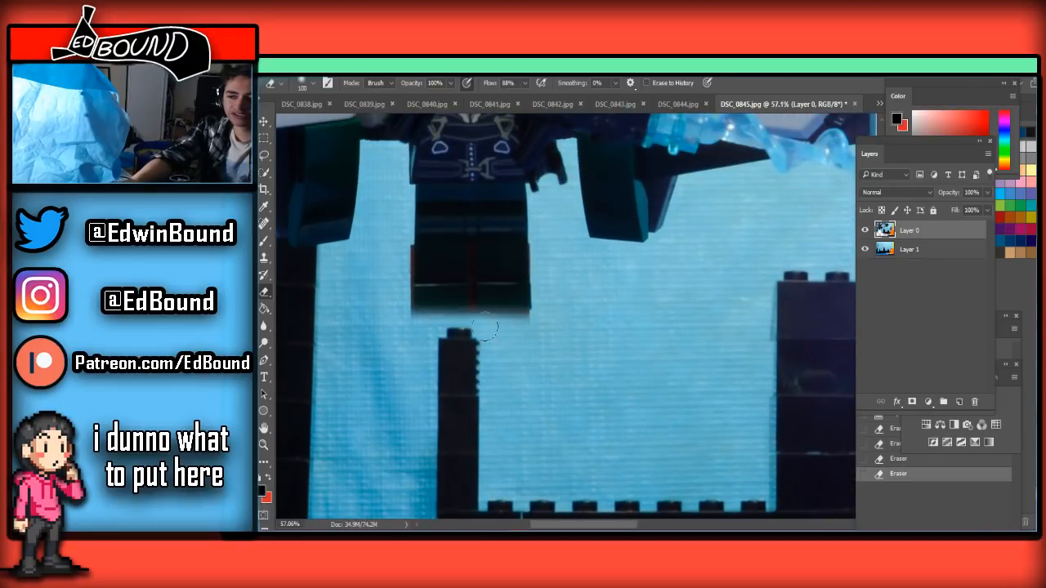
scroll(496, 331, up, 1)
key(bracketleft)
mouse_move(564, 320)
mouse_down()
mouse_move(417, 323)
mouse_move(550, 324)
mouse_move(445, 315)
mouse_up()
Erase the dark red strip between the legs and the red edge along the outer leg with a 30 px Eraser
scroll(442, 314, up, 2)
key(bracketleft)
scroll(468, 293, up, 2)
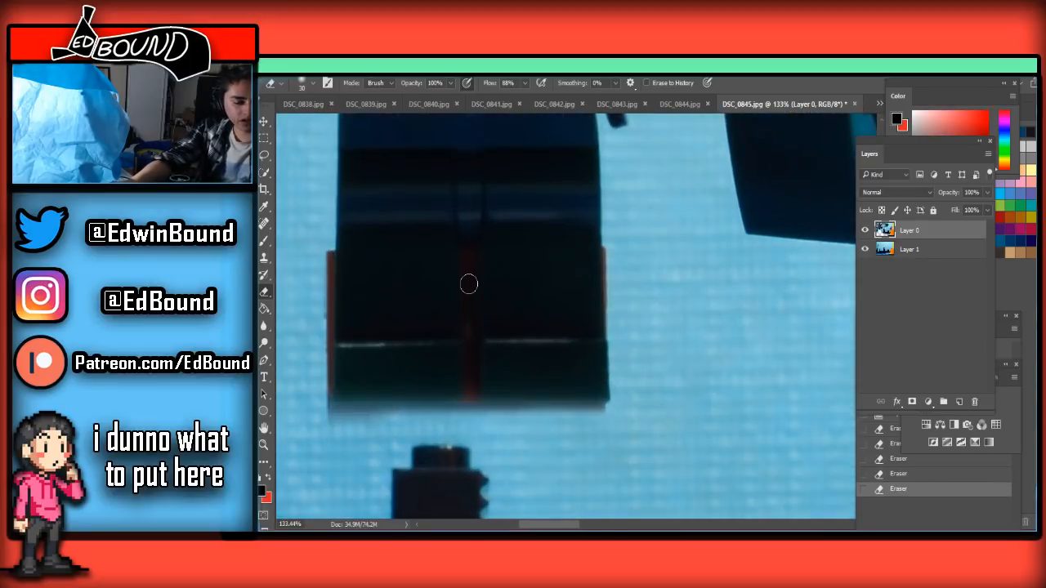
drag(467, 260, 471, 437)
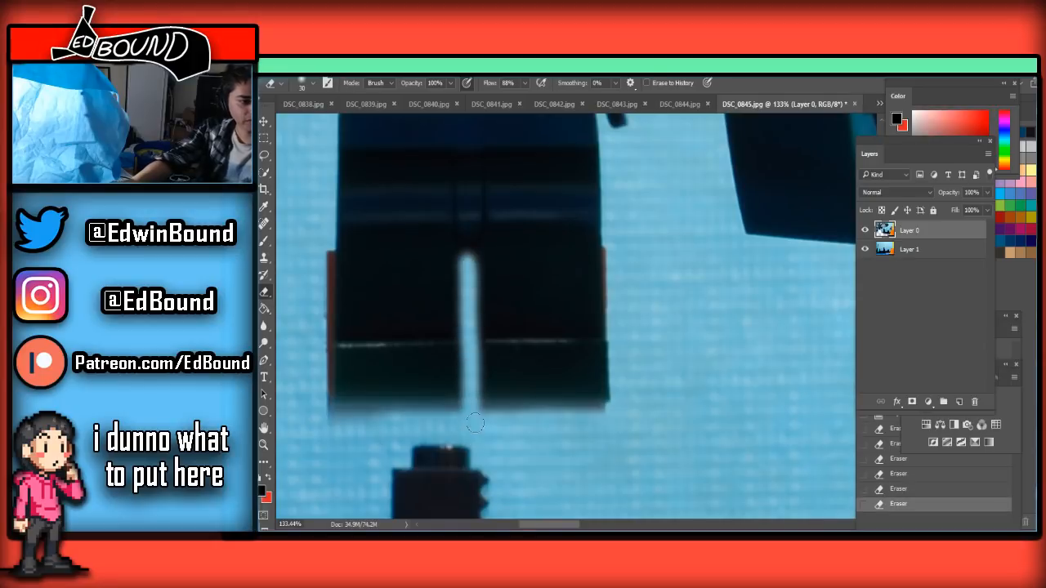
scroll(474, 425, down, 2)
scroll(479, 412, down, 2)
mouse_move(409, 355)
mouse_down()
mouse_move(409, 330)
mouse_move(410, 421)
mouse_up()
scroll(544, 326, down, 4)
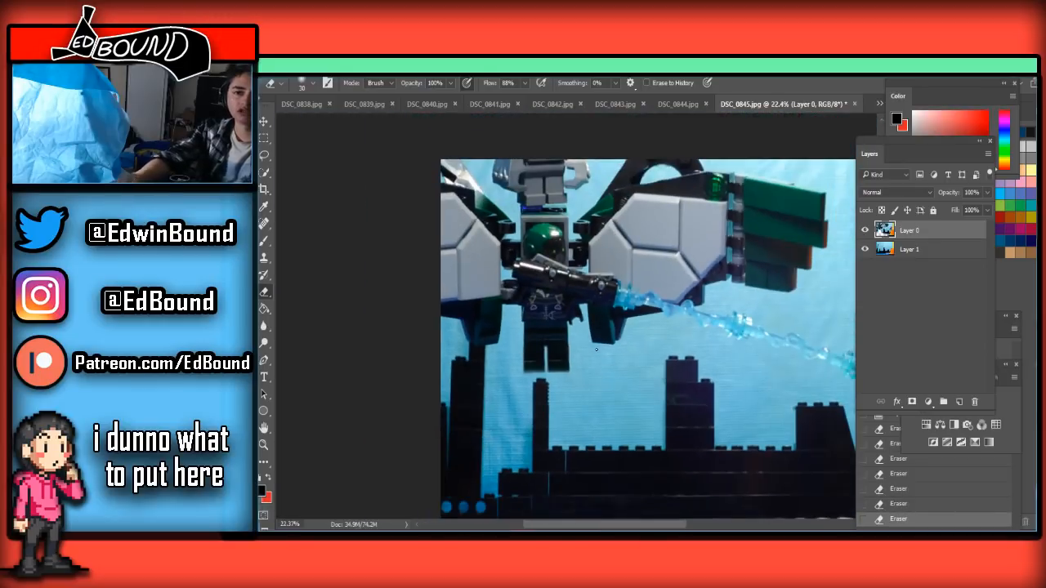
Save the cleaned frame in JPEG format, replacing DSC_0845.jpg in the Frames folder
key(ctrl+shift+s)
click(384, 393)
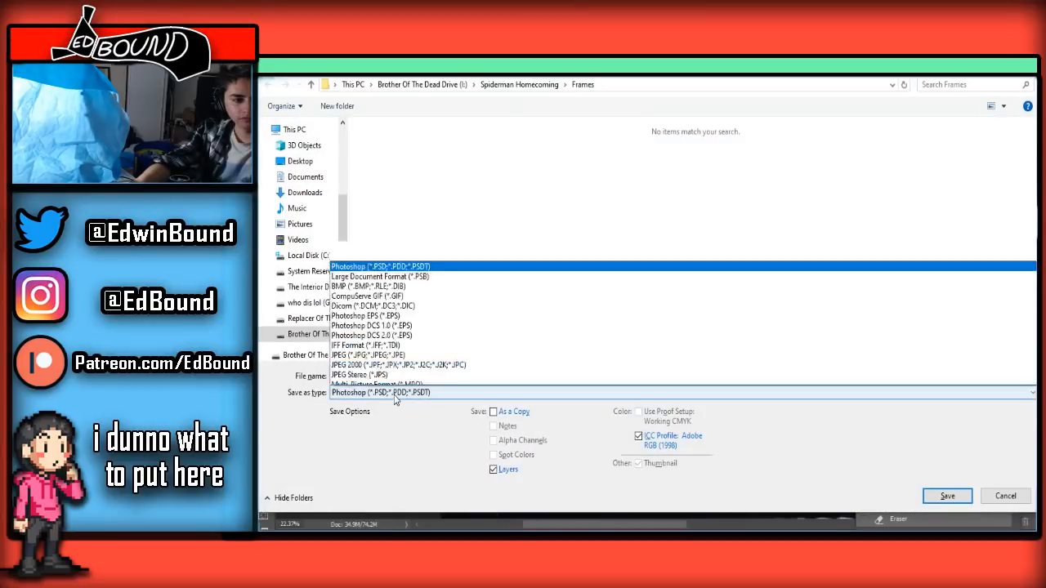
click(352, 262)
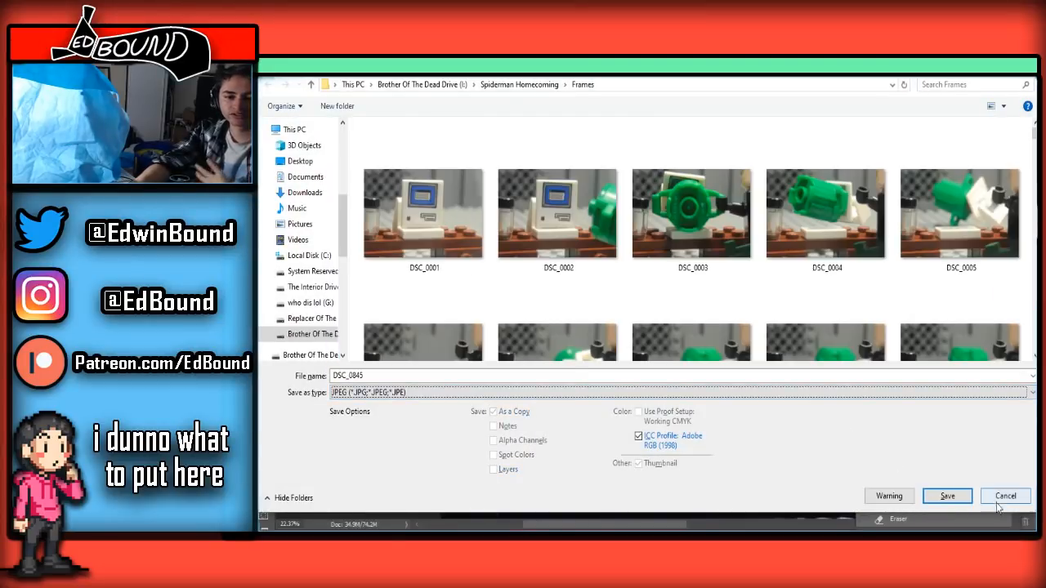
click(963, 502)
click(669, 299)
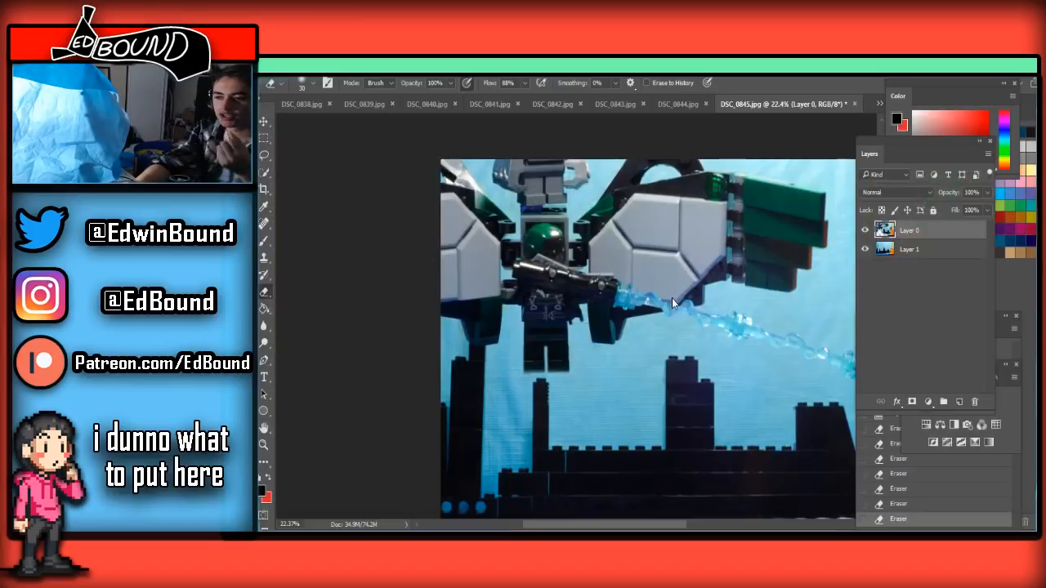
click(989, 258)
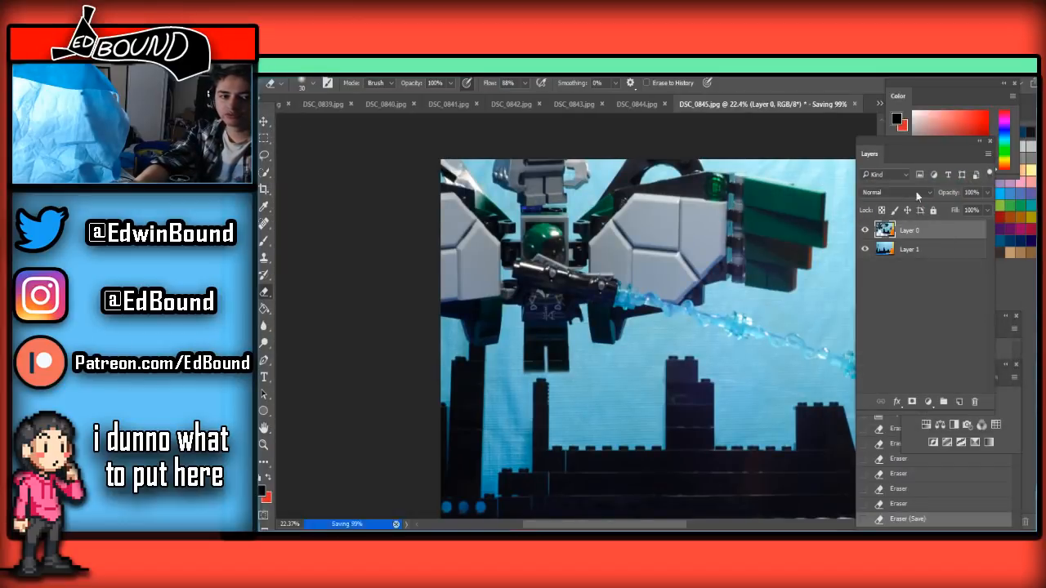
Switch to DSC_0846.jpg, unlock its background layer, paste the clean background beneath it, and select Layer 0
click(880, 104)
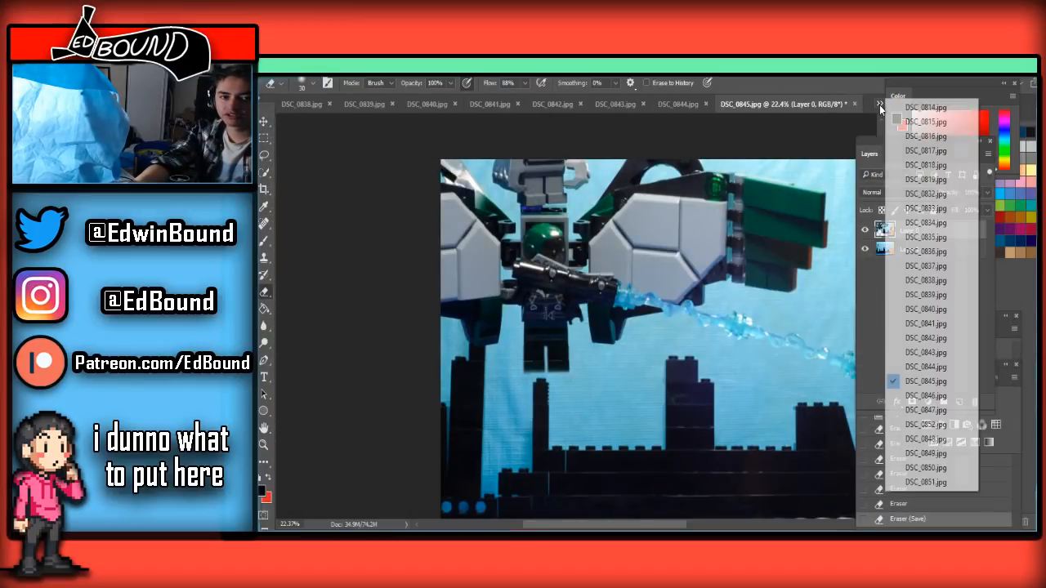
click(926, 396)
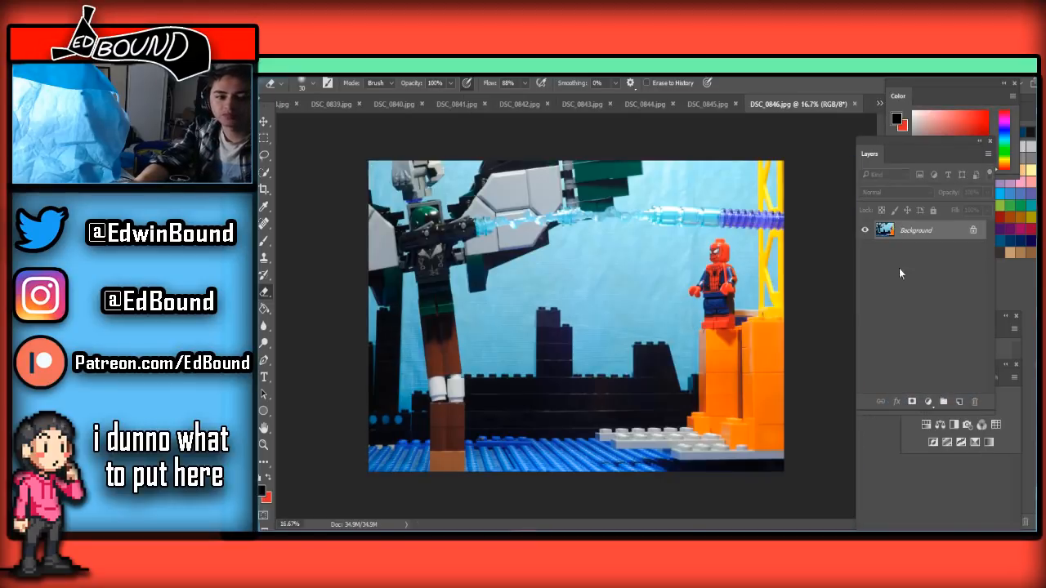
click(975, 230)
key(ctrl+v)
drag(941, 235, 938, 272)
click(922, 235)
Enlarge the Eraser to 600 px and erase the bottom of the support column and its white bricks
scroll(444, 432, down, 2)
scroll(443, 432, up, 3)
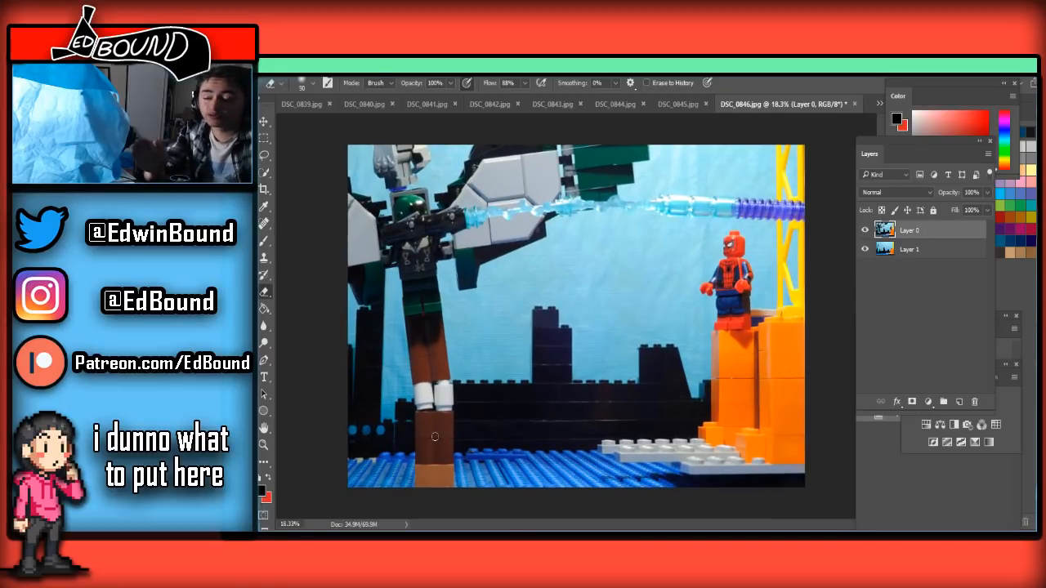
key(bracketright)
key(bracketright)
key(bracketright)
key(bracketright)
key(bracketright)
key(bracketright)
key(bracketright)
key(bracketright)
mouse_move(448, 469)
mouse_down()
mouse_move(388, 473)
mouse_move(511, 480)
mouse_move(469, 455)
mouse_up()
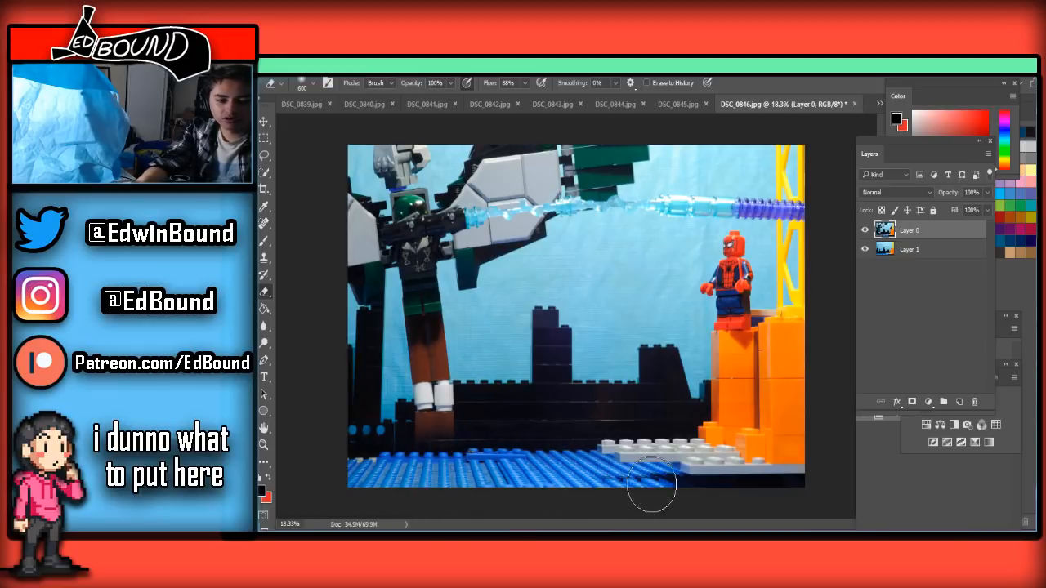
mouse_move(374, 427)
mouse_down()
mouse_move(488, 422)
mouse_move(428, 415)
mouse_up()
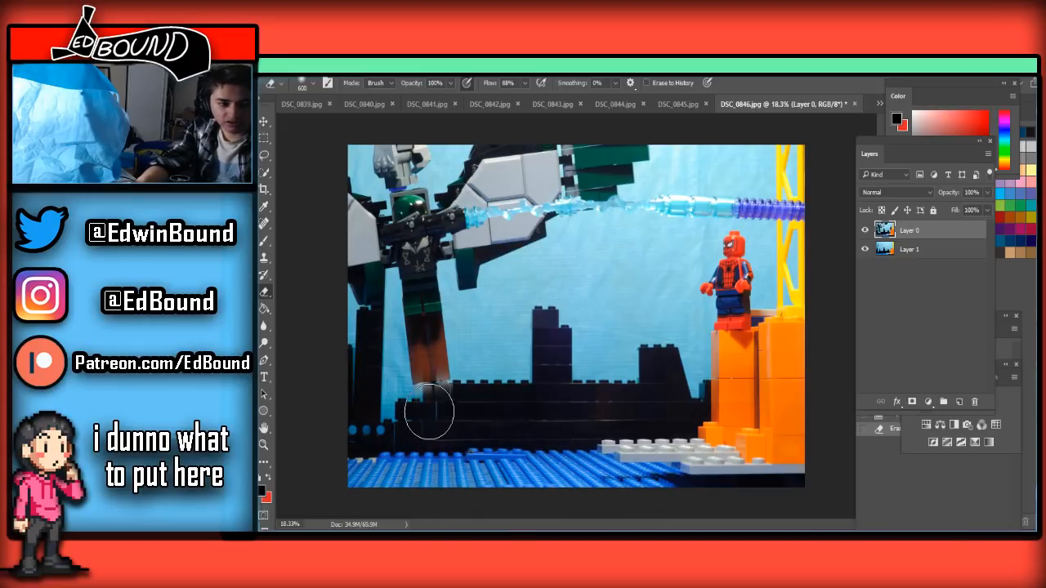
Erase the tilted brown bricks upward toward the figure's feet, reducing the Eraser to 175 px
scroll(429, 415, up, 3)
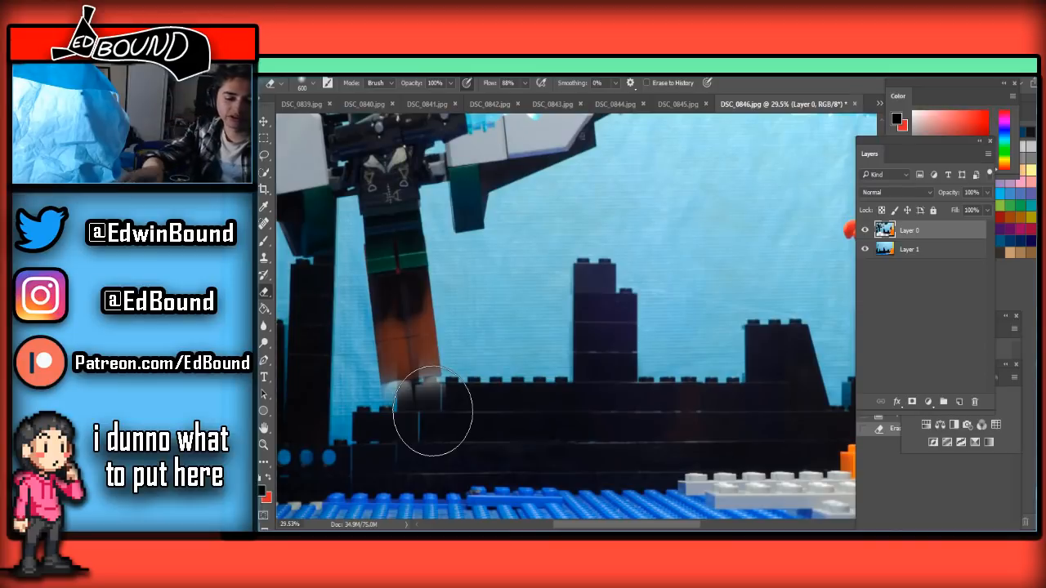
key(bracketleft)
mouse_move(455, 398)
mouse_down()
mouse_move(381, 396)
mouse_move(428, 388)
mouse_up()
key(bracketleft)
key(bracketleft)
key(bracketleft)
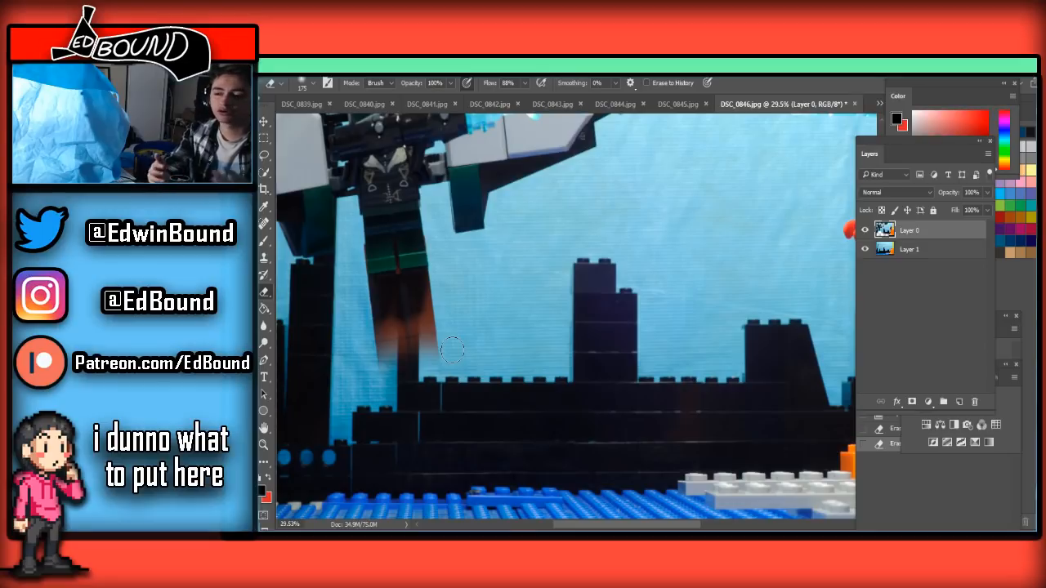
scroll(452, 383, up, 3)
mouse_move(364, 349)
mouse_down()
mouse_move(416, 334)
mouse_move(387, 339)
mouse_move(356, 325)
mouse_move(409, 331)
mouse_move(359, 348)
mouse_move(417, 303)
mouse_move(346, 320)
mouse_up()
Erase the remaining dark brown brick close beneath the tilted feet with a 100 px Eraser
scroll(357, 327, up, 1)
scroll(347, 321, up, 2)
scroll(335, 351, up, 1)
key(bracketleft)
key(bracketleft)
key(bracketleft)
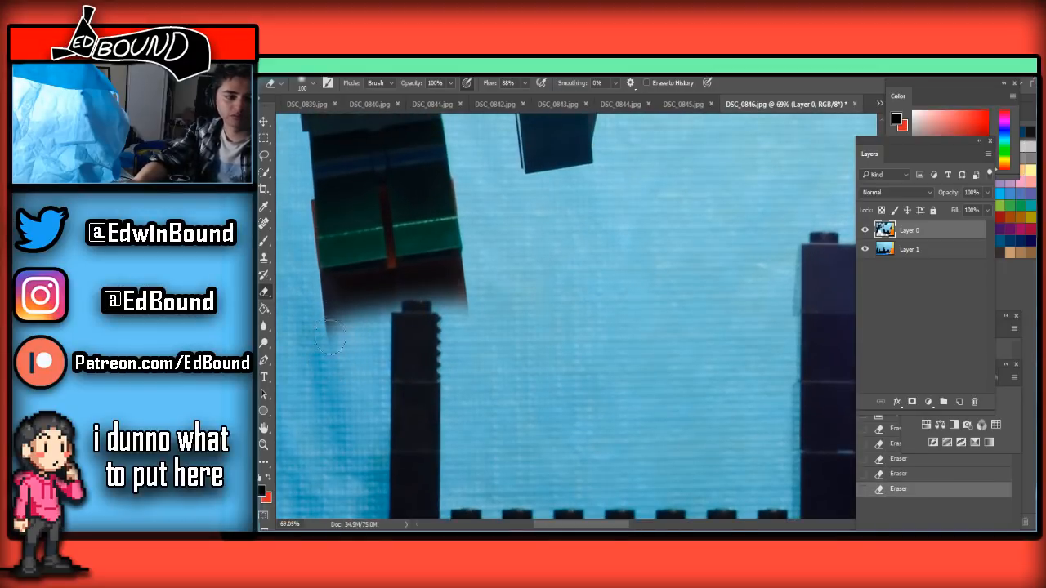
mouse_move(321, 319)
mouse_down()
mouse_move(470, 295)
mouse_move(413, 286)
mouse_move(378, 321)
mouse_move(368, 285)
mouse_move(334, 299)
mouse_move(366, 286)
mouse_move(324, 285)
mouse_move(451, 279)
mouse_move(459, 268)
mouse_move(436, 280)
mouse_move(441, 271)
mouse_up()
Erase the red strip between the legs with a 20 px Eraser and trim beneath the foot, undoing the last stroke
key(bracketleft)
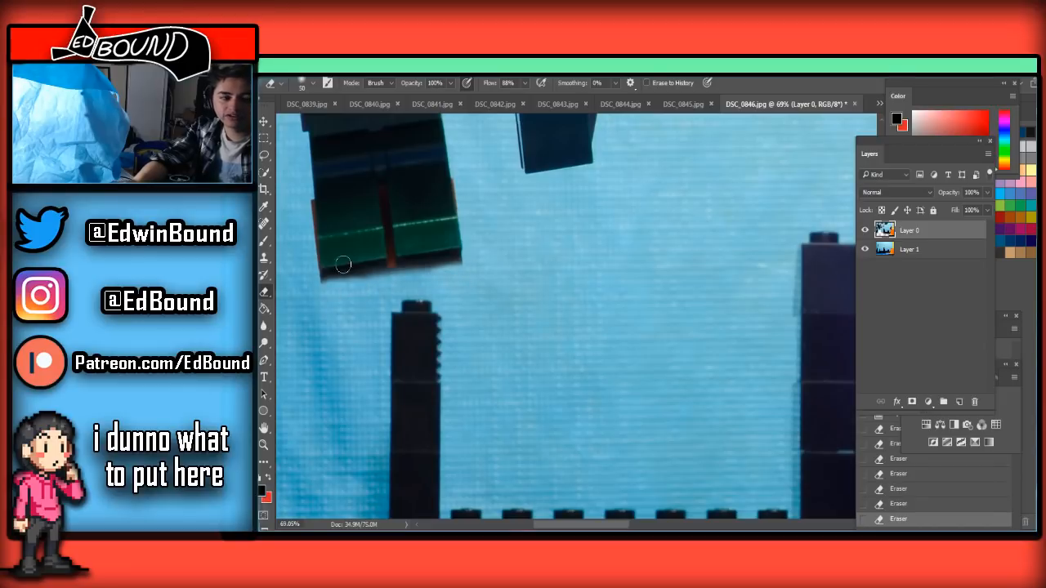
alt+scroll(349, 257, up, 3)
alt+scroll(392, 264, up, 2)
scroll(409, 258, up, 3)
key(bracketleft)
key(bracketleft)
key(bracketleft)
key(bracketleft)
key(bracketleft)
key(bracketleft)
mouse_move(406, 236)
mouse_down()
mouse_move(430, 409)
mouse_move(426, 387)
mouse_move(576, 372)
mouse_up()
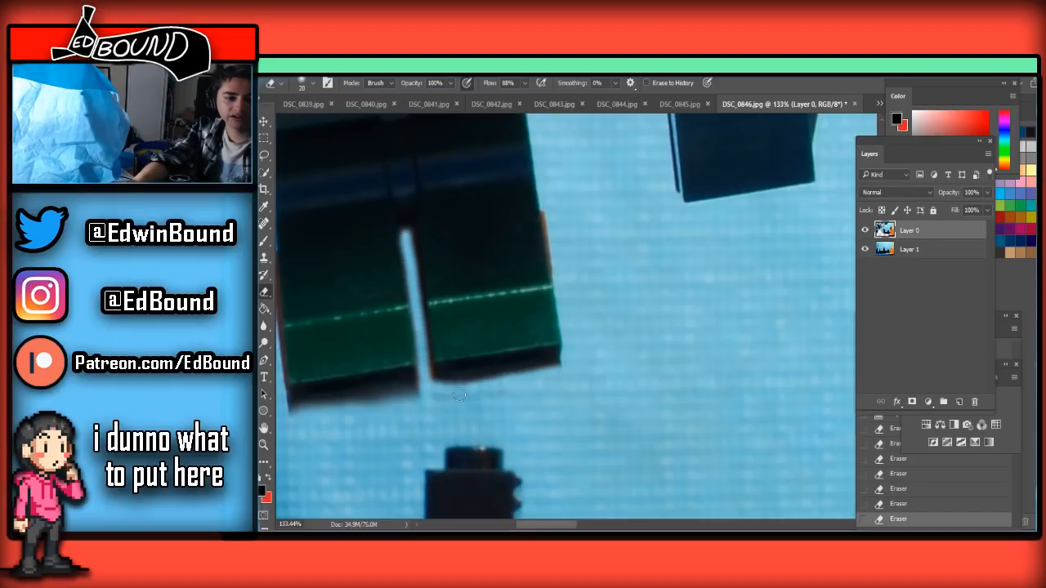
mouse_move(441, 392)
mouse_down()
mouse_move(574, 370)
mouse_move(430, 381)
mouse_move(477, 378)
mouse_move(449, 389)
mouse_move(568, 369)
mouse_up()
key(ctrl+z)
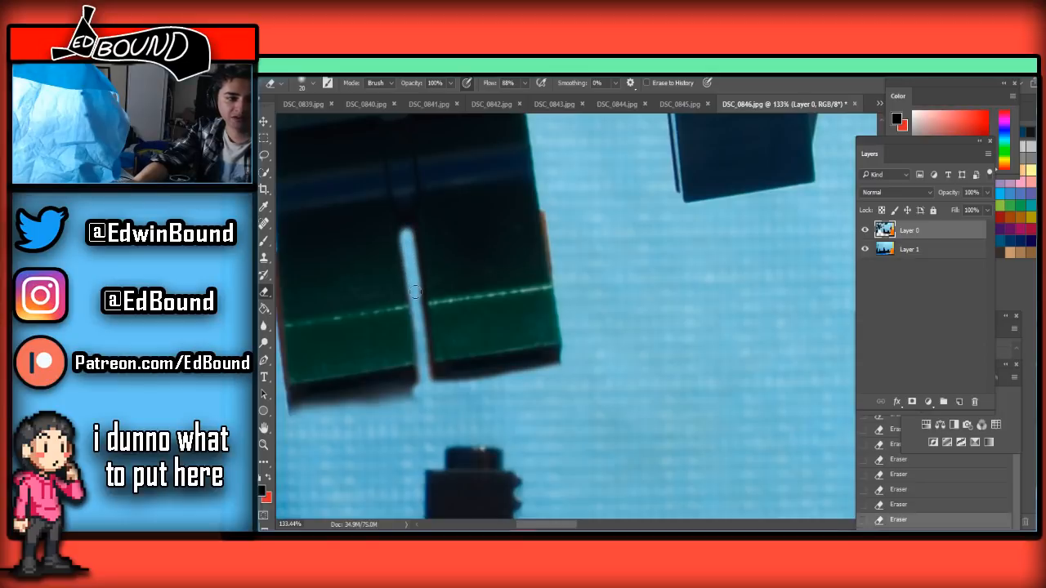
Save the cleaned frame as a quality 8 baseline JPEG, replacing DSC_0846.jpg in the Frames folder
scroll(417, 300, down, 3)
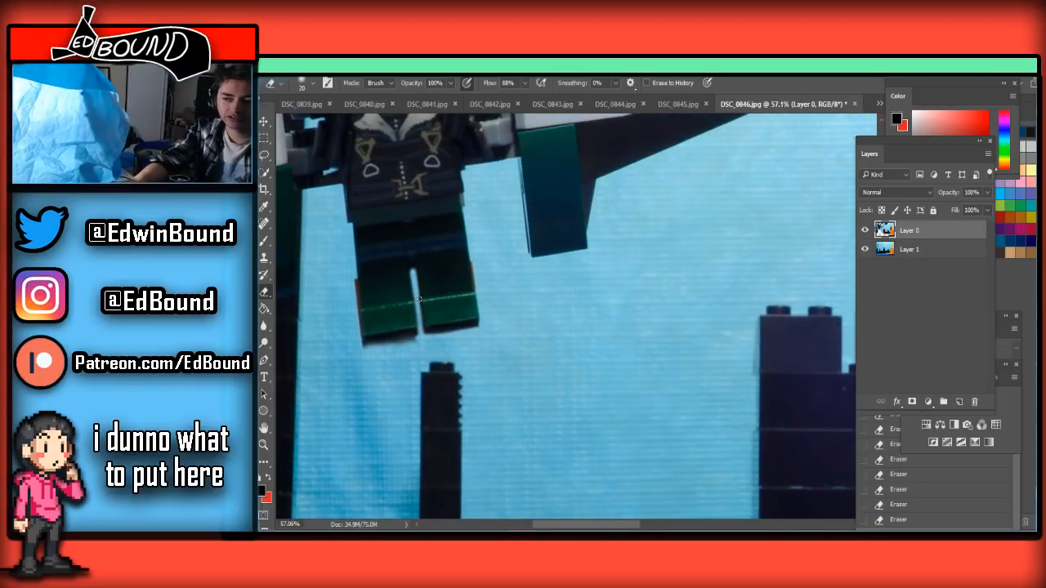
scroll(418, 299, down, 2)
scroll(418, 299, down, 2)
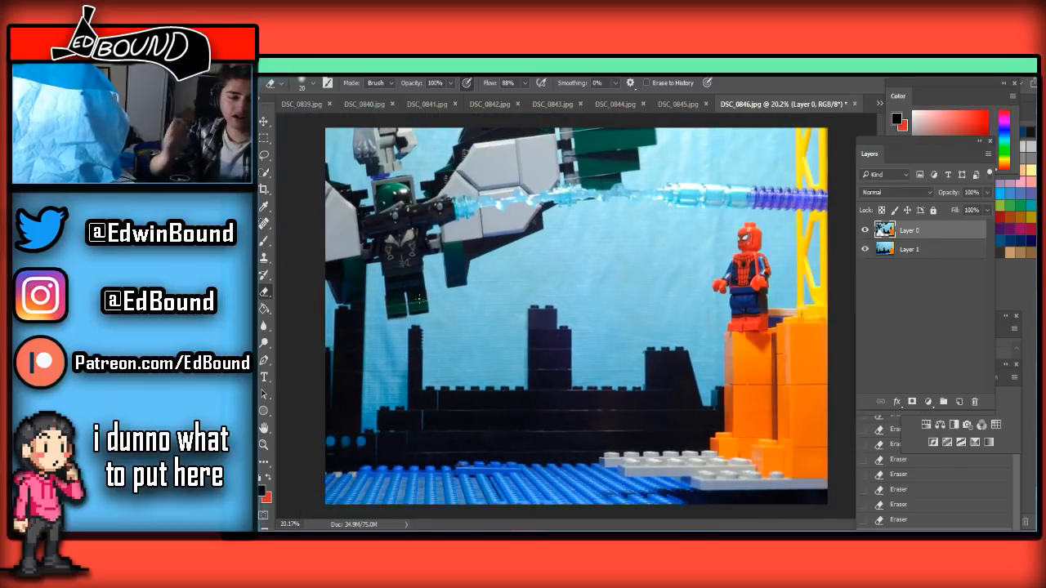
scroll(420, 299, down, 1)
key(ctrl+shift+s)
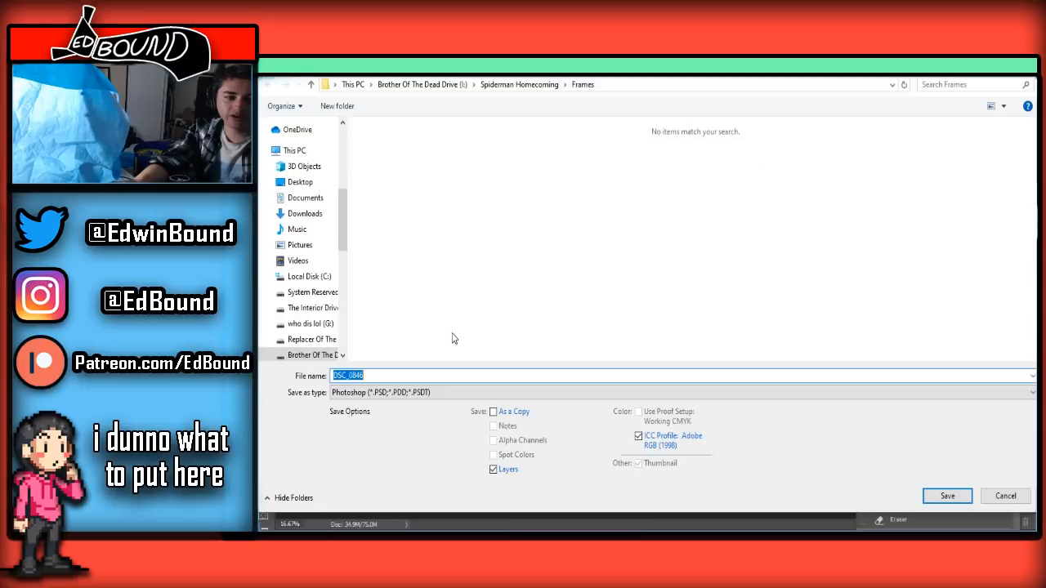
click(385, 392)
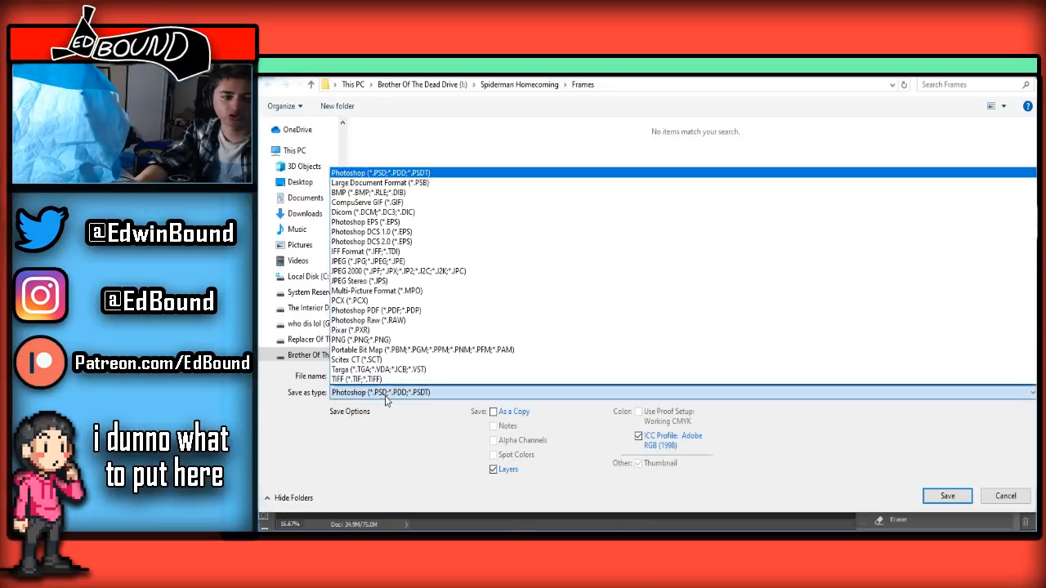
click(383, 262)
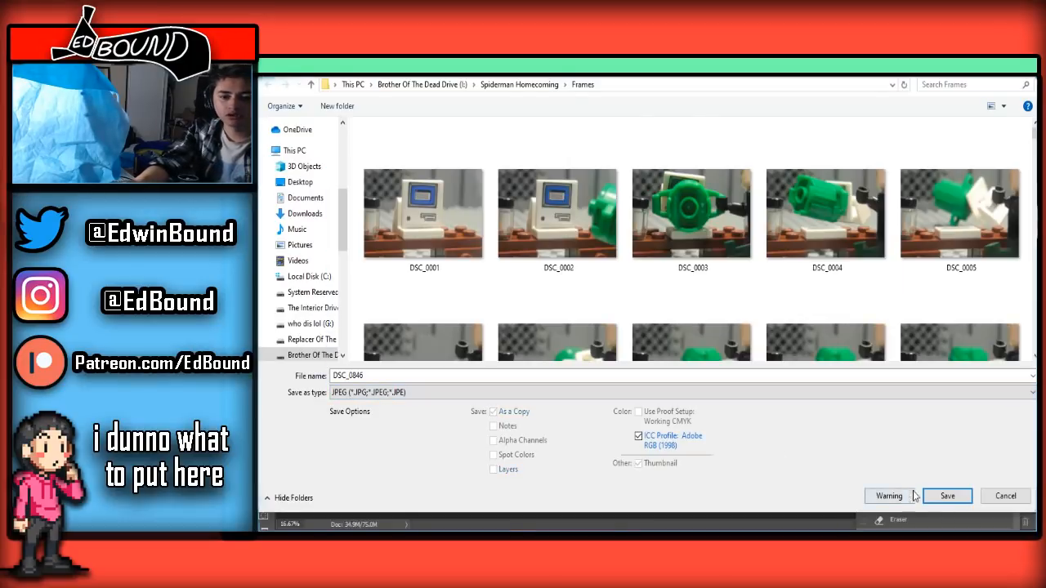
click(942, 494)
click(676, 298)
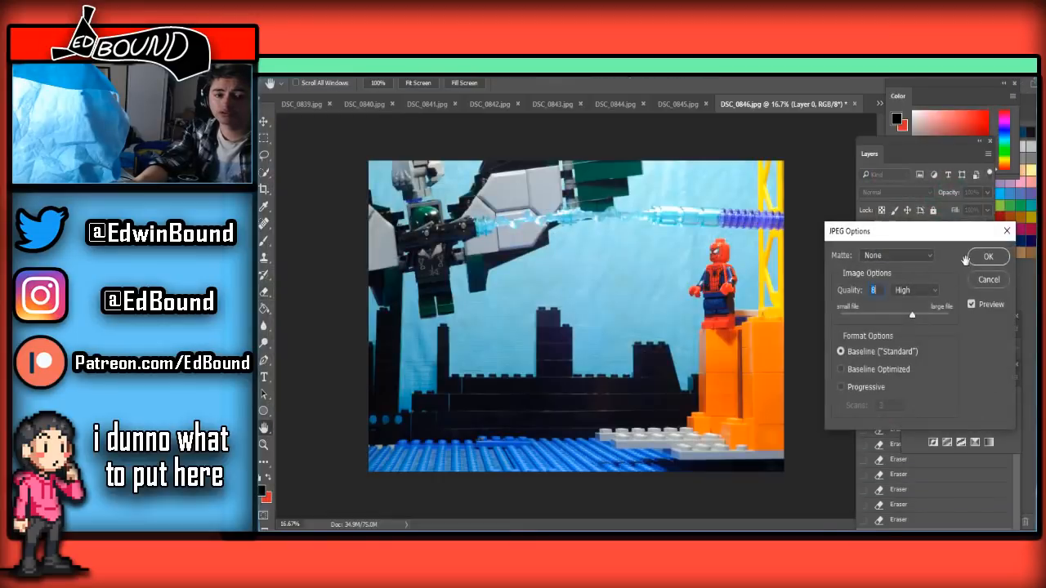
click(987, 258)
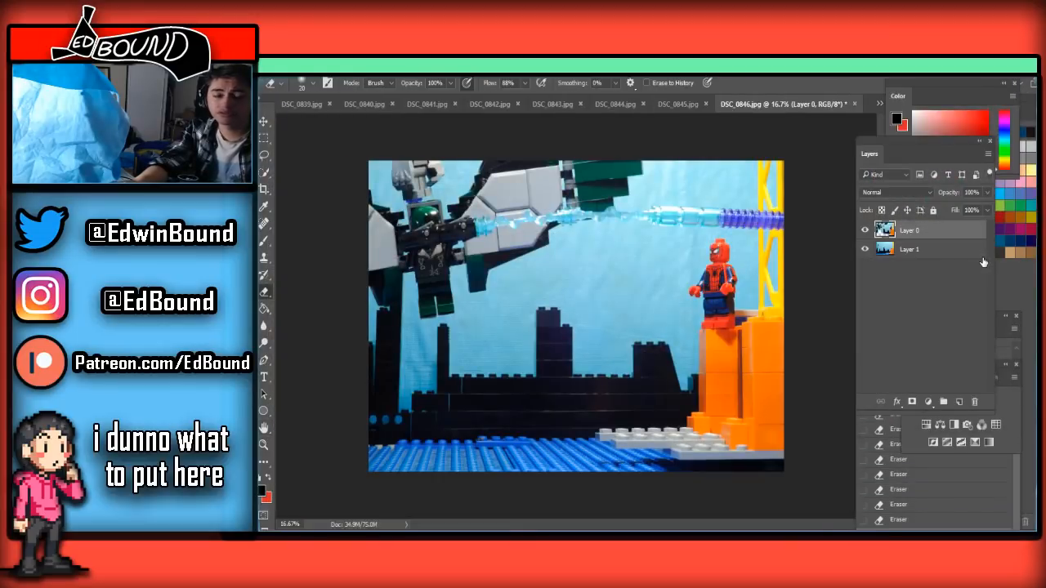
Switch to DSC_0847.jpg, clear its selection, paste the clean background, and unlock and place the frame layer above it
click(875, 103)
click(931, 410)
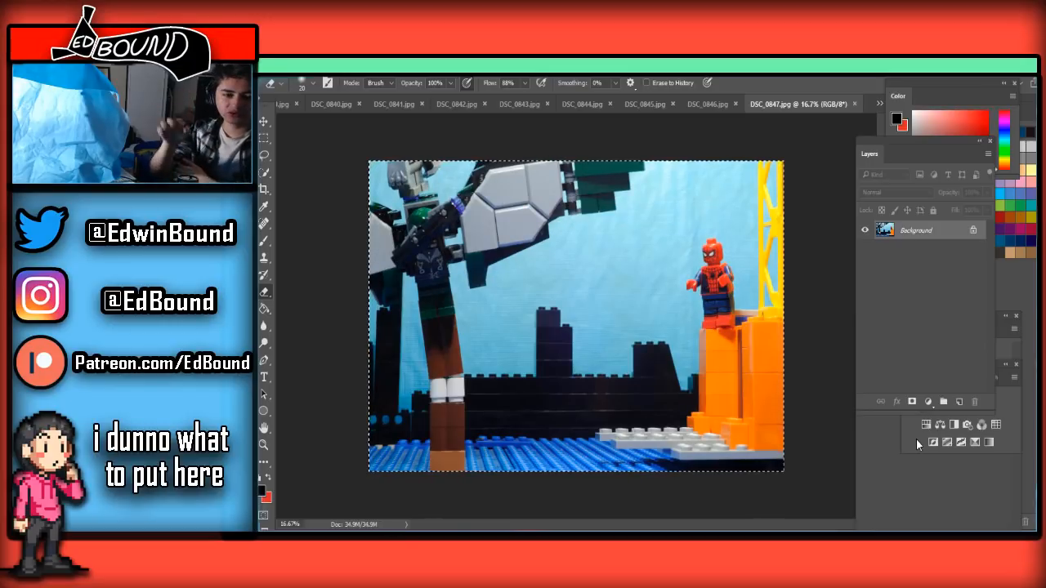
click(263, 137)
click(369, 148)
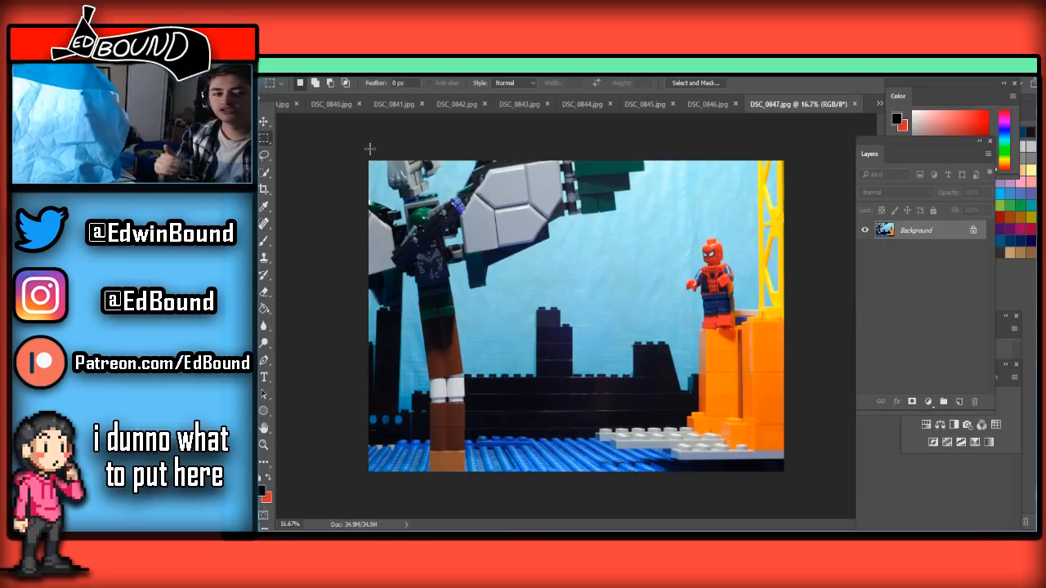
key(ctrl+j)
click(972, 249)
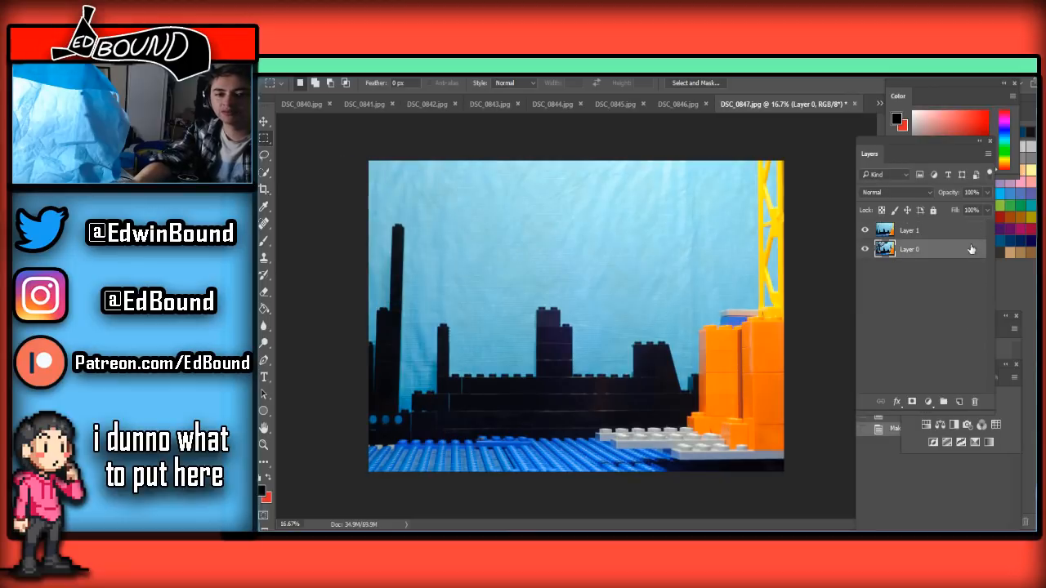
drag(957, 258, 954, 225)
Erase the orange, white and brown support bricks from the water up toward the hanging figure with a 400 px Eraser
scroll(448, 400, up, 4)
scroll(438, 438, down, 4)
scroll(439, 439, up, 3)
scroll(439, 440, down, 3)
click(264, 292)
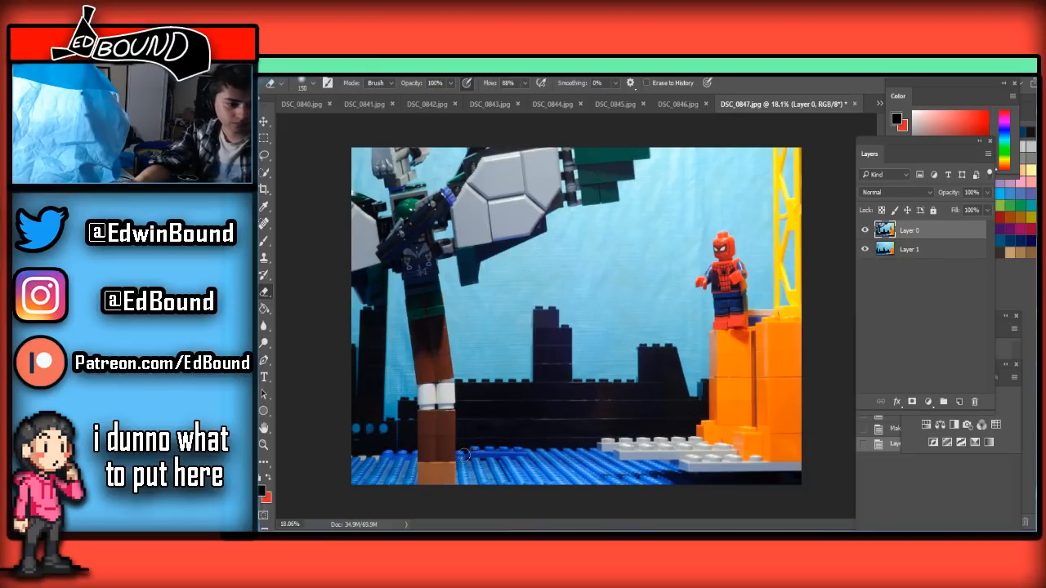
mouse_move(439, 486)
mouse_down()
mouse_move(367, 473)
mouse_move(378, 462)
mouse_move(606, 472)
mouse_up()
mouse_move(455, 442)
mouse_down()
mouse_move(360, 439)
mouse_move(485, 394)
mouse_move(435, 383)
mouse_move(444, 357)
mouse_up()
Erase the remaining brown bricks close to the figure's feet with a 125 px Eraser
scroll(444, 353, up, 1)
scroll(444, 354, up, 3)
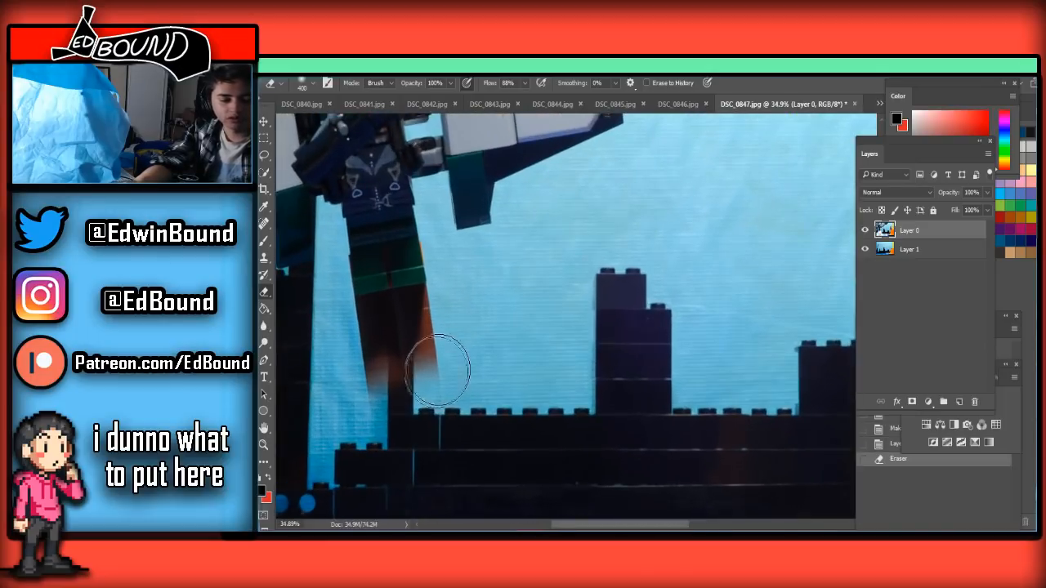
key(bracketleft)
key(bracketleft)
key(bracketleft)
key(bracketleft)
key(bracketleft)
mouse_move(365, 397)
mouse_down()
mouse_move(328, 401)
mouse_move(350, 366)
mouse_move(423, 348)
mouse_move(465, 327)
mouse_move(465, 311)
mouse_move(436, 298)
mouse_move(352, 314)
mouse_move(341, 331)
mouse_move(423, 299)
mouse_move(355, 313)
mouse_move(441, 307)
mouse_move(329, 317)
mouse_move(521, 263)
mouse_move(301, 295)
mouse_move(385, 290)
mouse_move(347, 290)
mouse_up()
Erase the dark brown brick remnant along the underside of the feet with a 50 px Eraser
scroll(345, 315, up, 1)
scroll(347, 290, up, 2)
scroll(367, 291, up, 3)
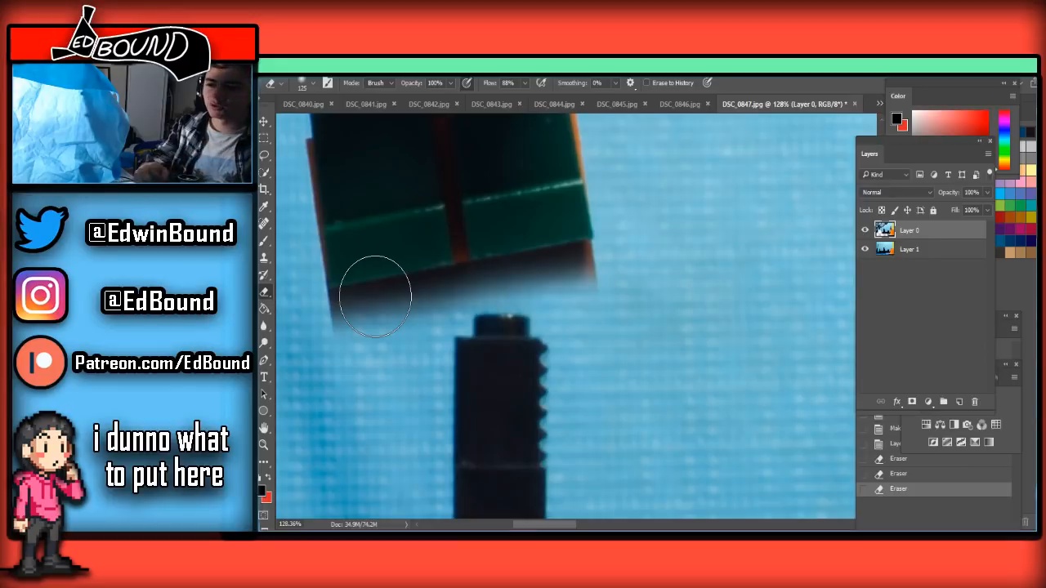
scroll(441, 335, down, 2)
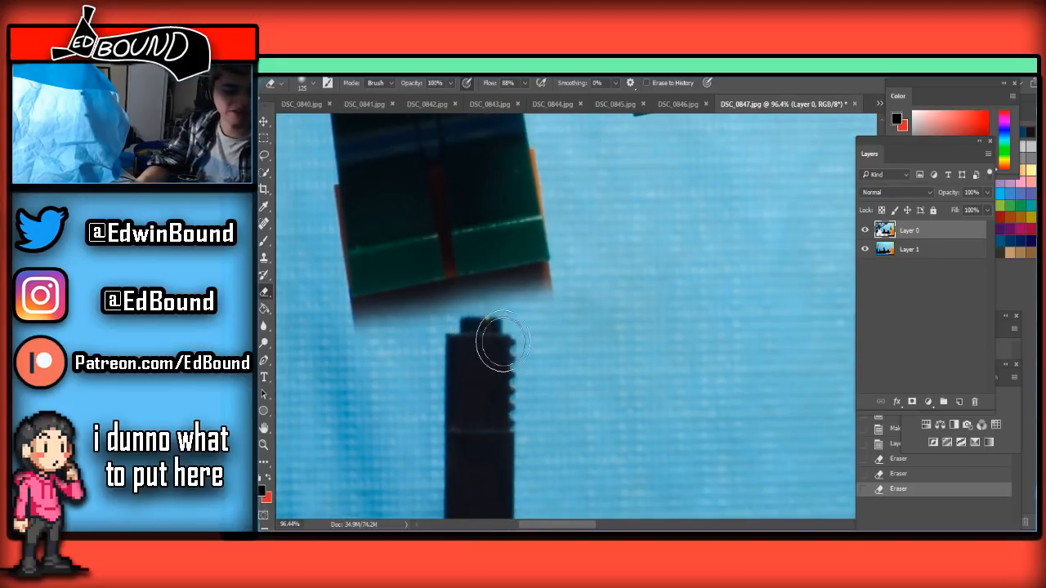
key(bracketleft)
key(bracketleft)
key(bracketleft)
key(bracketleft)
key(bracketleft)
mouse_move(553, 292)
mouse_down()
mouse_move(528, 304)
mouse_move(568, 286)
mouse_move(423, 327)
mouse_up()
mouse_move(479, 303)
mouse_down()
mouse_move(566, 273)
mouse_move(313, 337)
mouse_move(450, 306)
mouse_move(339, 317)
mouse_move(366, 314)
mouse_up()
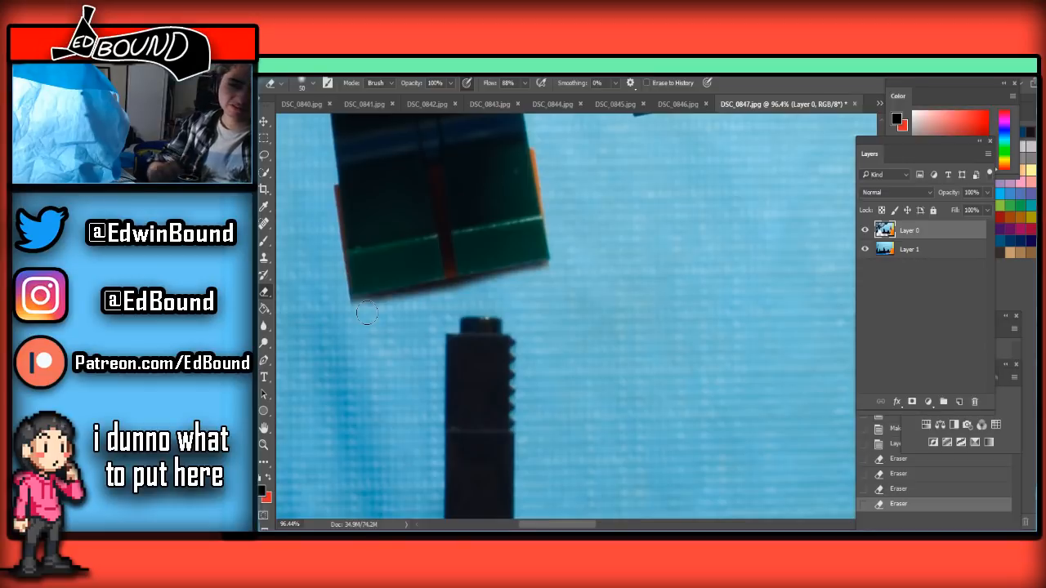
Erase the red strip between the figure's legs with a 25 px Eraser, undoing stray strokes
scroll(418, 287, down, 2)
scroll(399, 271, up, 4)
scroll(433, 268, down, 6)
scroll(436, 256, up, 5)
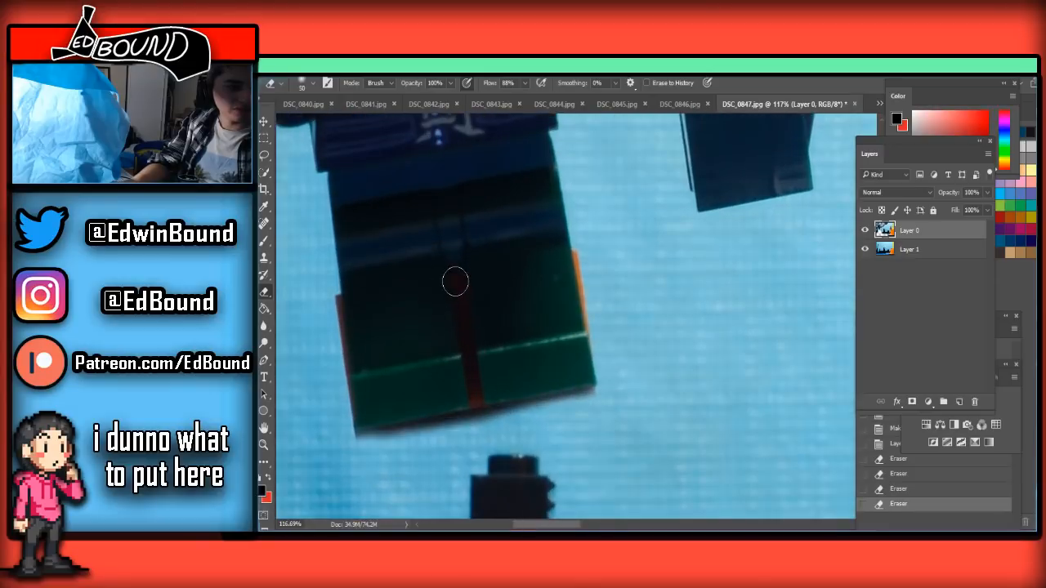
key(bracketleft)
key(bracketleft)
key(bracketleft)
key(bracketleft)
key(bracketleft)
mouse_move(459, 303)
mouse_down()
mouse_move(467, 344)
mouse_move(461, 312)
mouse_move(495, 491)
mouse_move(508, 475)
mouse_move(461, 505)
mouse_move(491, 485)
mouse_move(399, 504)
mouse_move(435, 487)
mouse_move(495, 481)
mouse_move(404, 505)
mouse_move(496, 479)
mouse_move(402, 503)
mouse_move(626, 460)
mouse_move(552, 474)
mouse_move(604, 461)
mouse_up()
scroll(495, 484, down, 5)
key(ctrl+z)
key(ctrl+z)
scroll(692, 426, down, 10)
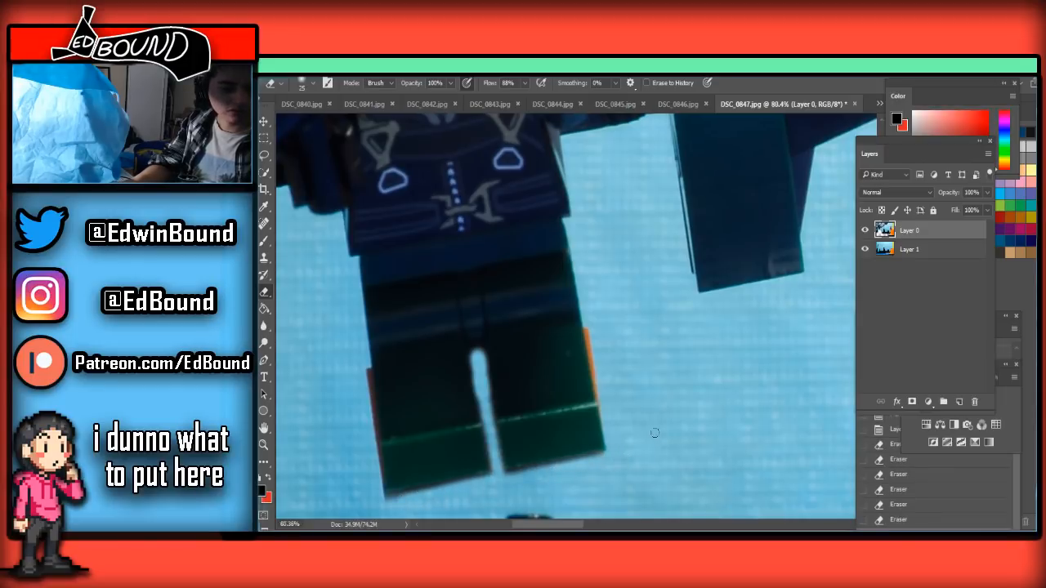
Save the cleaned frame as a quality 8 baseline JPEG, replacing DSC_0847.jpg in the Frames folder
key(ctrl+shift+s)
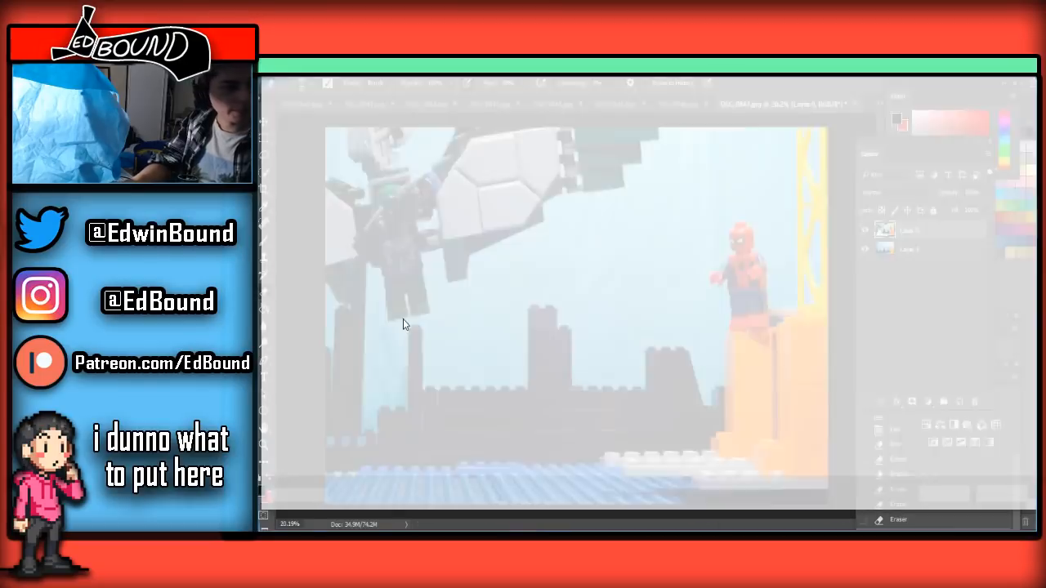
click(405, 393)
click(368, 261)
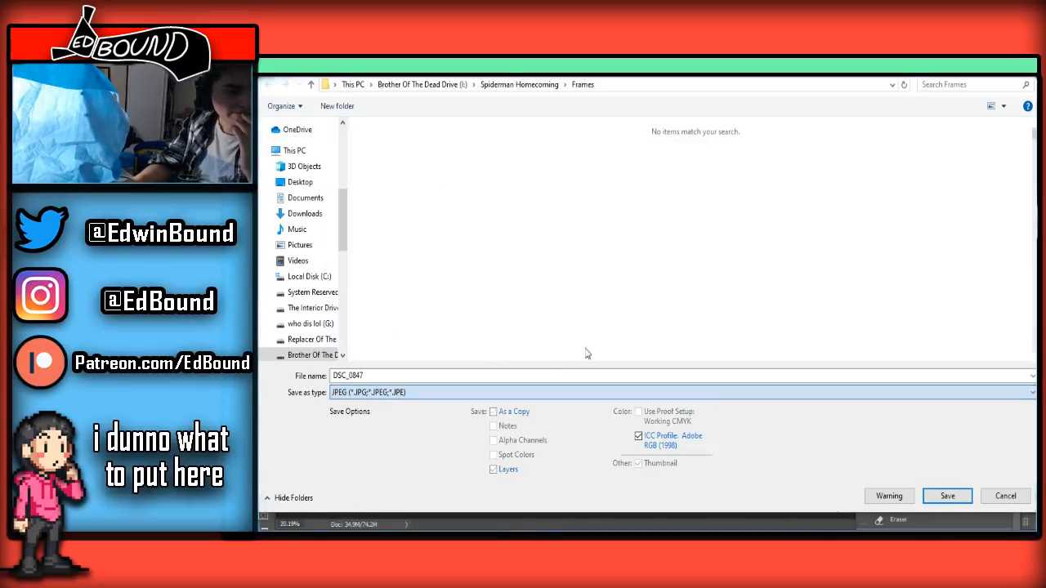
click(946, 496)
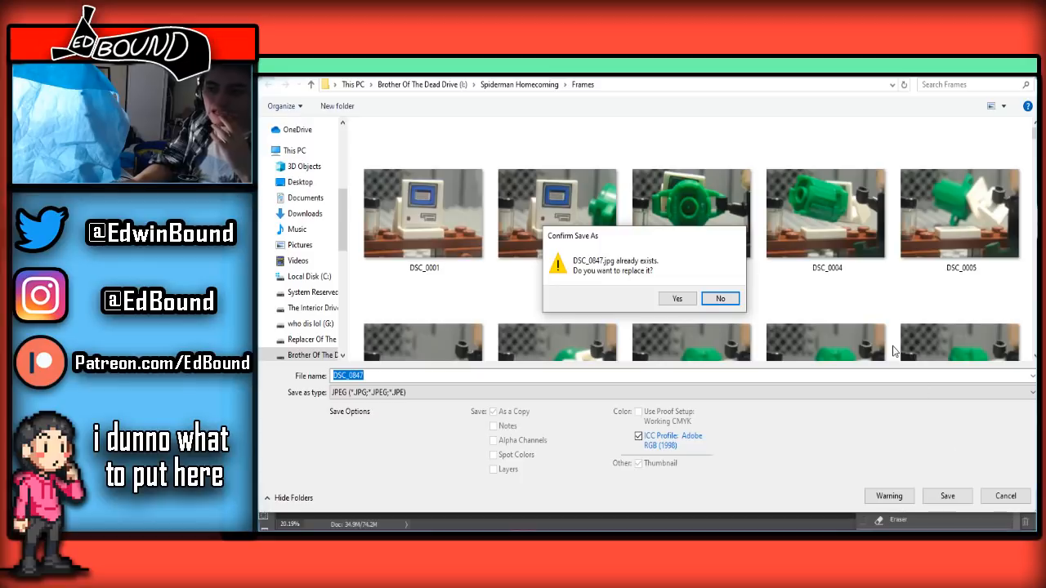
click(677, 300)
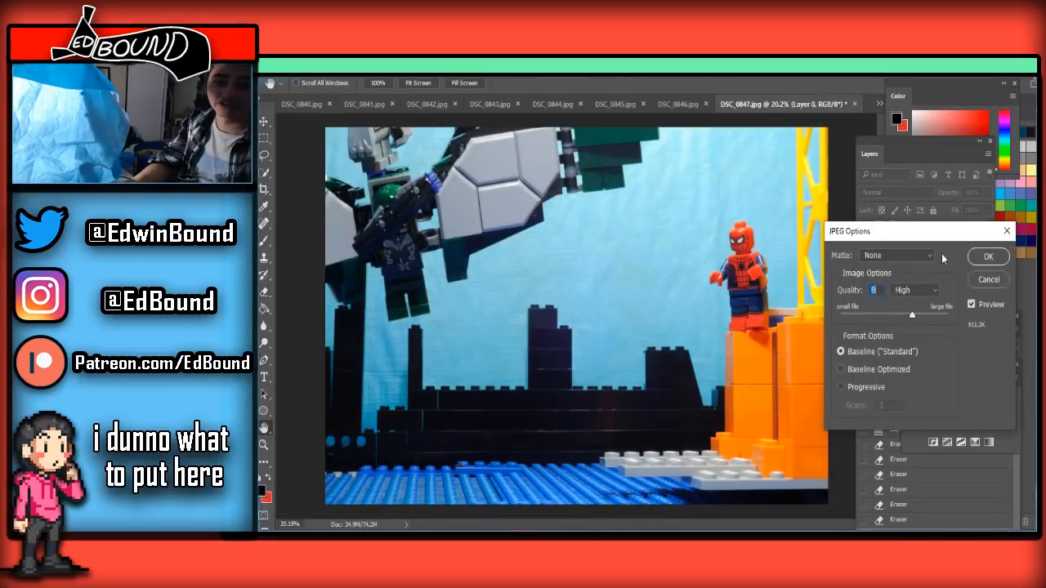
click(986, 257)
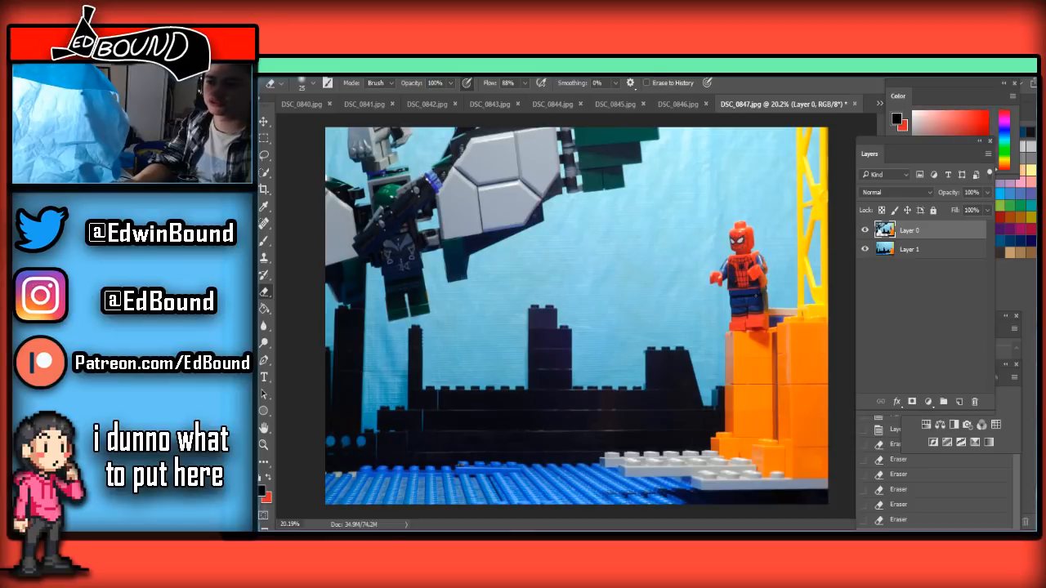
Switch to DSC_0848.jpg, paste the clean background, and unlock and place the frame layer above it
click(881, 103)
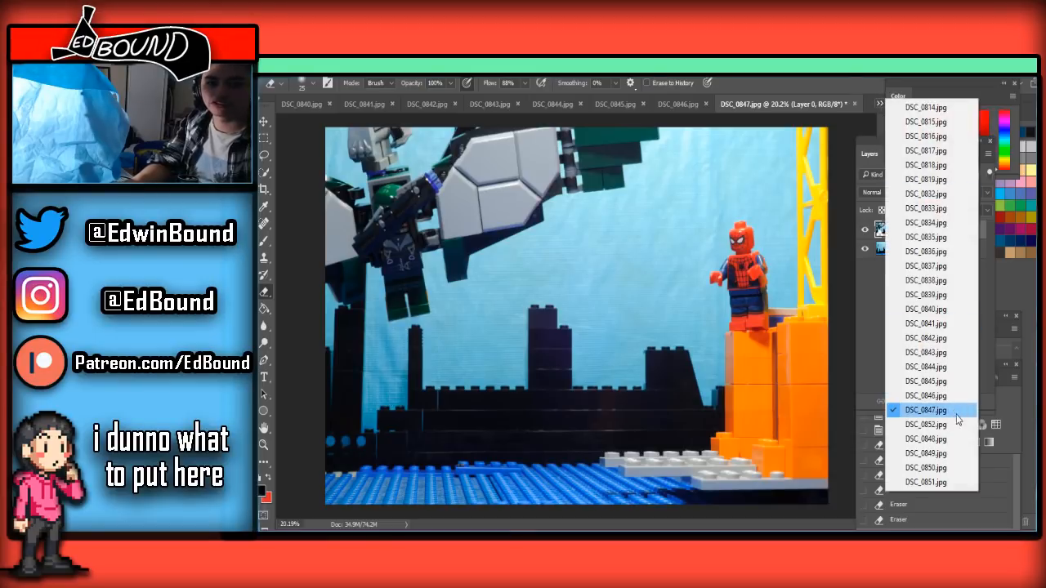
click(942, 440)
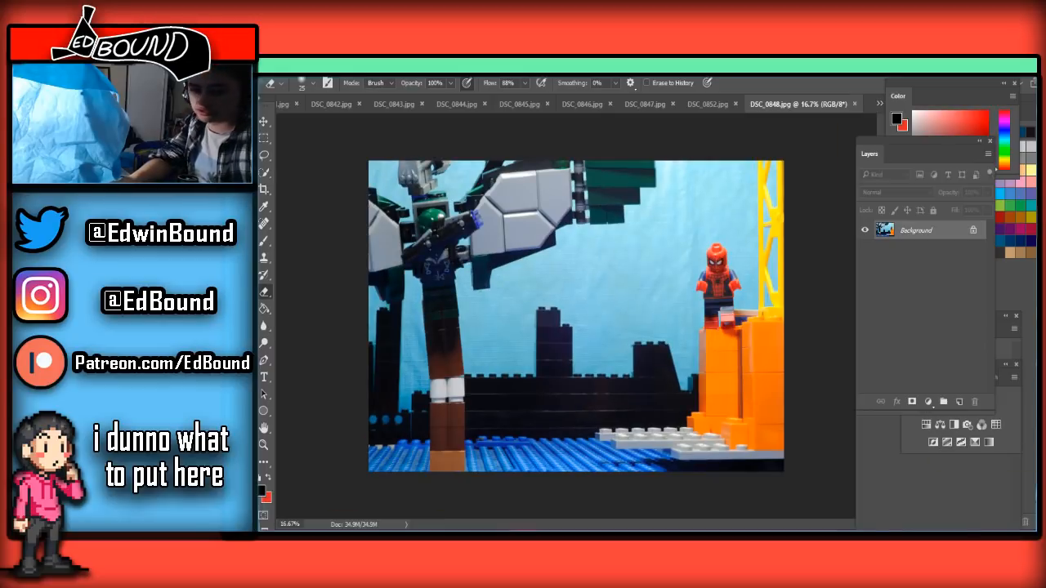
key(ctrl+v)
click(974, 250)
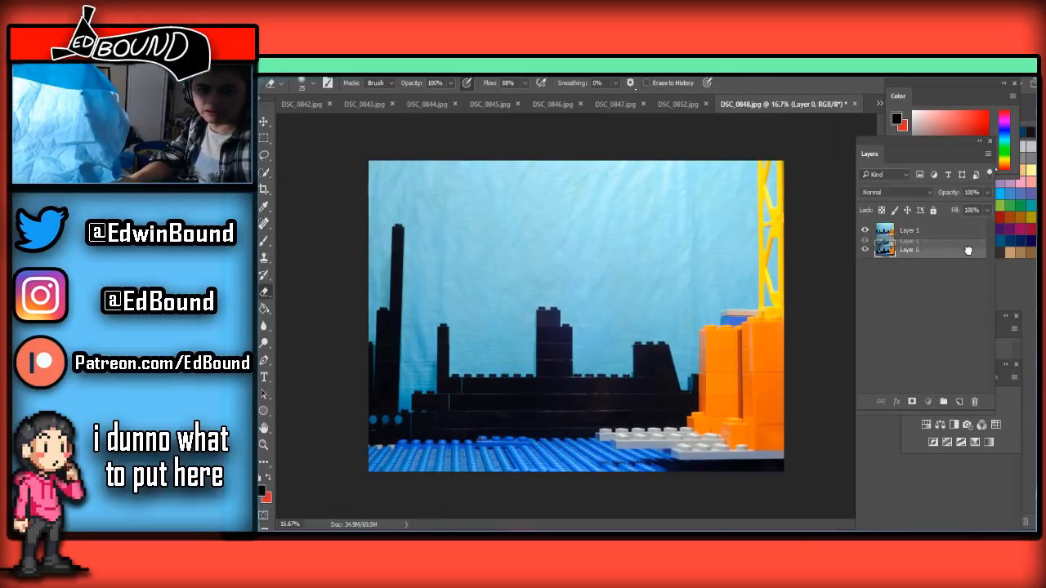
drag(970, 235, 960, 254)
click(957, 232)
Enlarge the Eraser and remove the support bricks from the water up toward the hanging figure's legs
scroll(438, 410, up, 2)
scroll(438, 411, down, 2)
scroll(438, 410, up, 2)
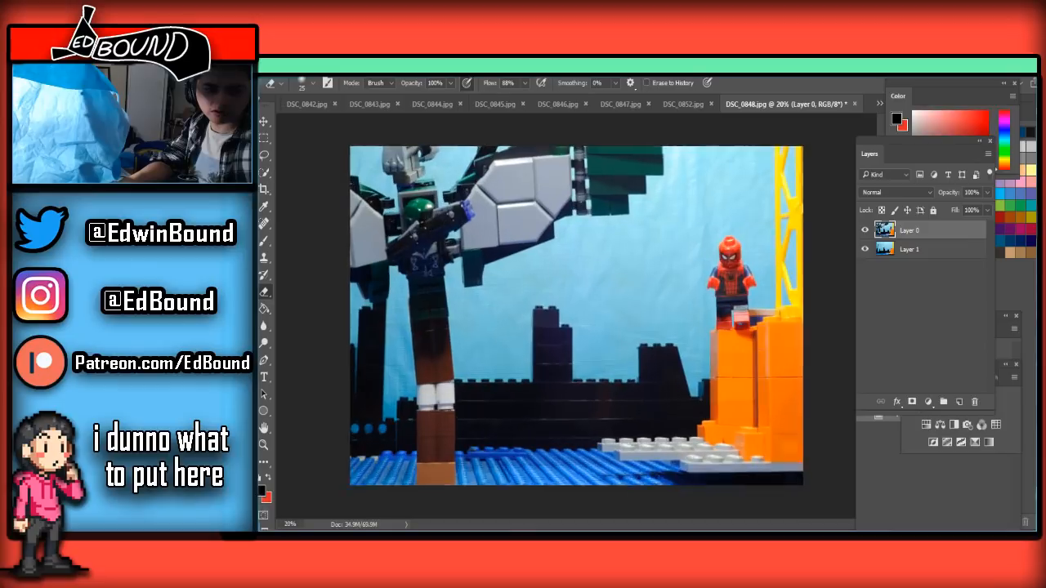
scroll(438, 410, down, 4)
scroll(440, 433, up, 1)
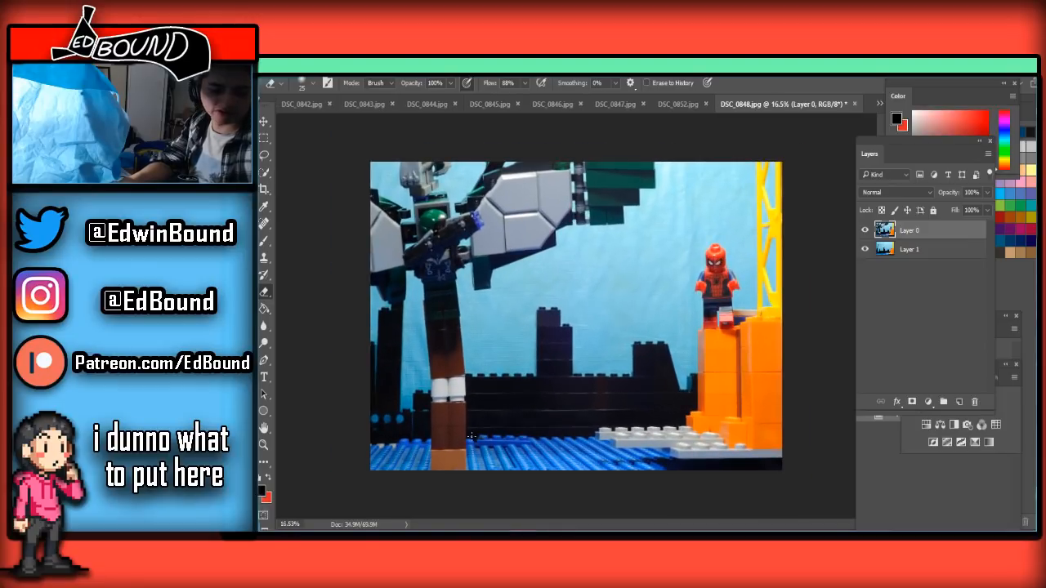
key(bracketright)
key(bracketright)
key(bracketright)
key(bracketright)
key(bracketright)
mouse_move(460, 450)
mouse_down()
mouse_move(420, 459)
mouse_move(638, 461)
mouse_move(609, 447)
mouse_move(427, 448)
mouse_move(481, 435)
mouse_move(462, 415)
mouse_move(498, 415)
mouse_move(395, 421)
mouse_move(466, 389)
mouse_move(441, 371)
mouse_move(377, 387)
mouse_move(339, 378)
mouse_move(402, 357)
mouse_up()
Erase the remaining reddish-brown bricks beneath the figure's feet, starting with a 200 px Eraser
scroll(460, 417, up, 2)
key(bracketleft)
key(bracketleft)
key(bracketleft)
key(bracketleft)
key(bracketleft)
key(bracketleft)
key(bracketleft)
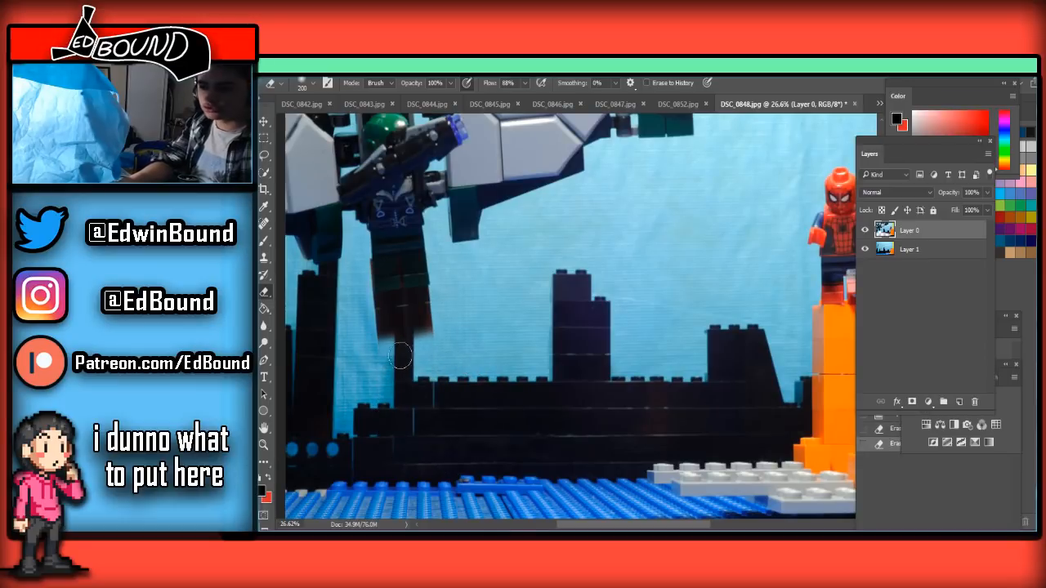
scroll(365, 348, up, 3)
scroll(397, 355, down, 2)
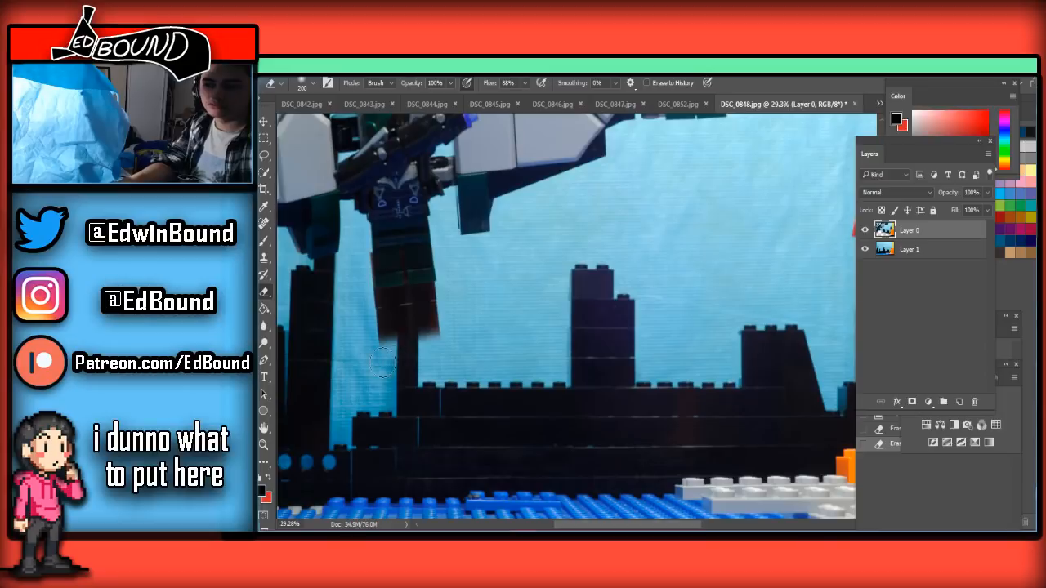
scroll(397, 360, up, 2)
scroll(382, 361, up, 1)
scroll(381, 361, down, 1)
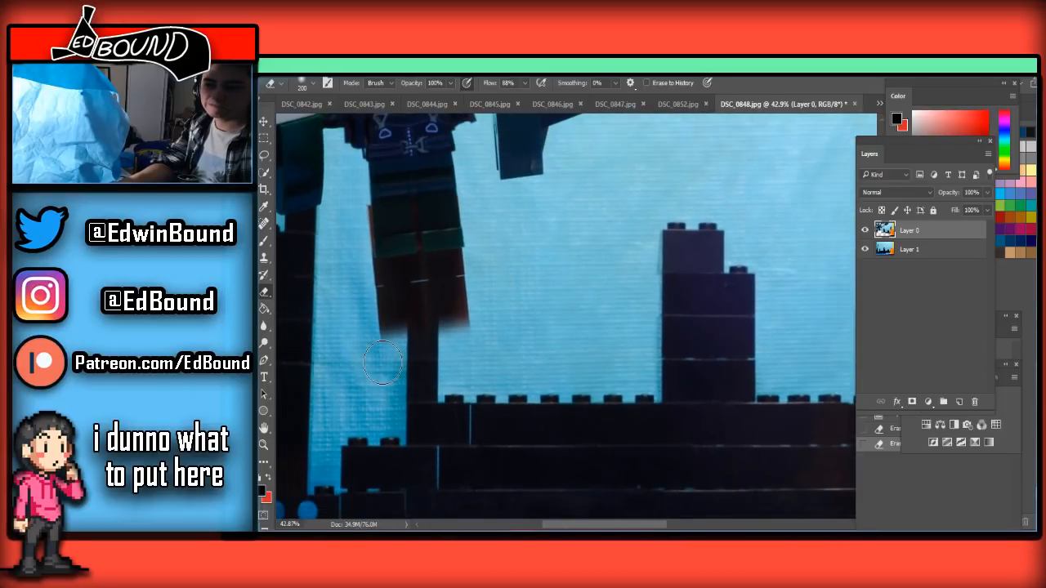
scroll(382, 361, up, 4)
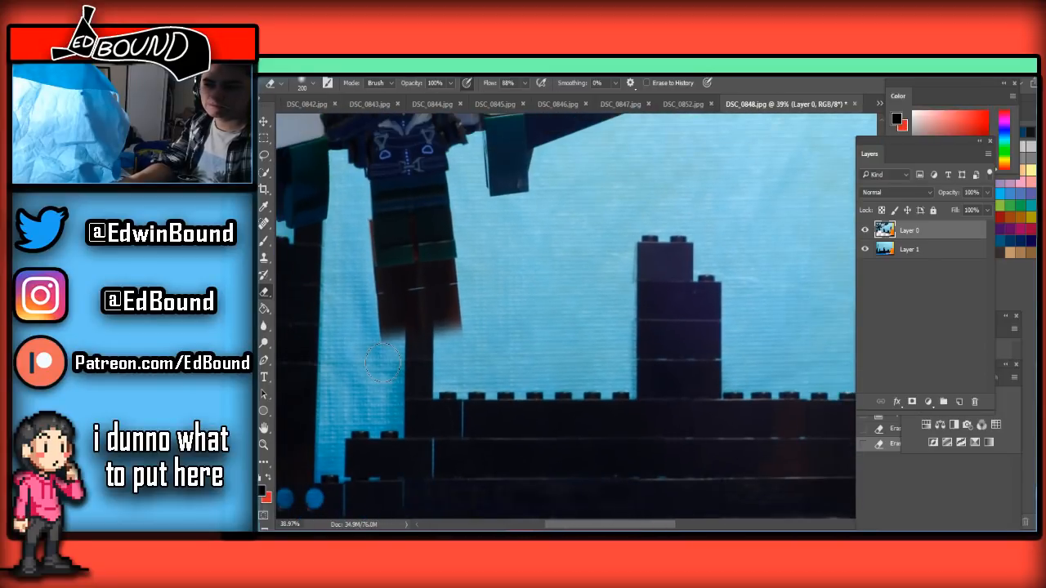
scroll(382, 361, down, 3)
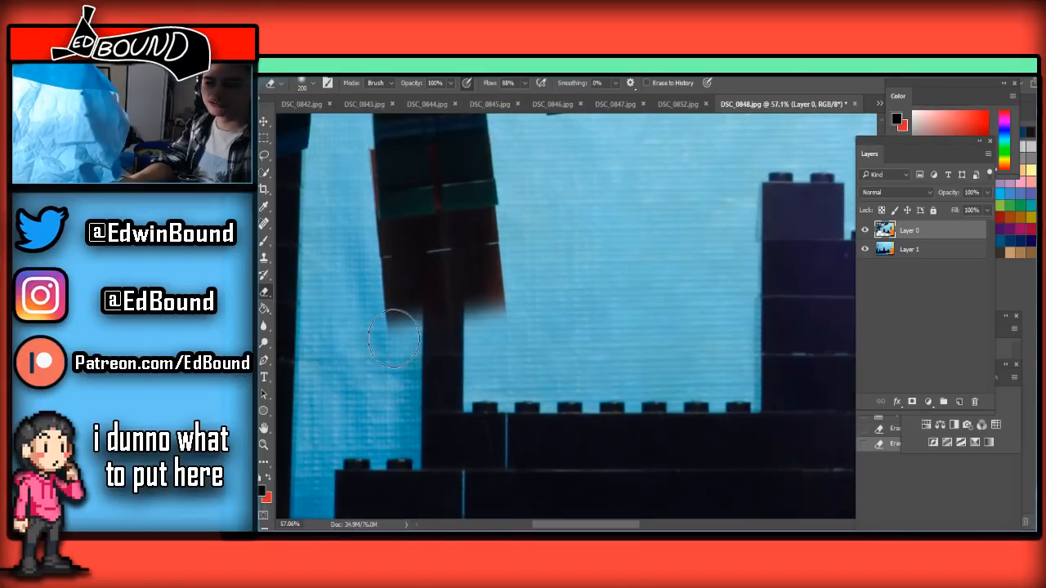
scroll(372, 351, up, 3)
mouse_move(371, 350)
mouse_down()
mouse_move(409, 379)
mouse_move(393, 418)
mouse_move(591, 382)
mouse_move(548, 330)
mouse_move(384, 351)
mouse_move(519, 349)
mouse_move(516, 331)
mouse_move(618, 302)
mouse_move(629, 282)
mouse_move(470, 302)
mouse_move(432, 298)
mouse_move(505, 287)
mouse_move(356, 289)
mouse_move(438, 281)
mouse_move(379, 282)
mouse_move(385, 268)
mouse_move(588, 252)
mouse_up()
Trim the leftover brown edge along the underside of the feet with a 35 px Eraser
key(bracketleft)
key(bracketleft)
key(bracketleft)
key(bracketleft)
key(bracketleft)
key(bracketleft)
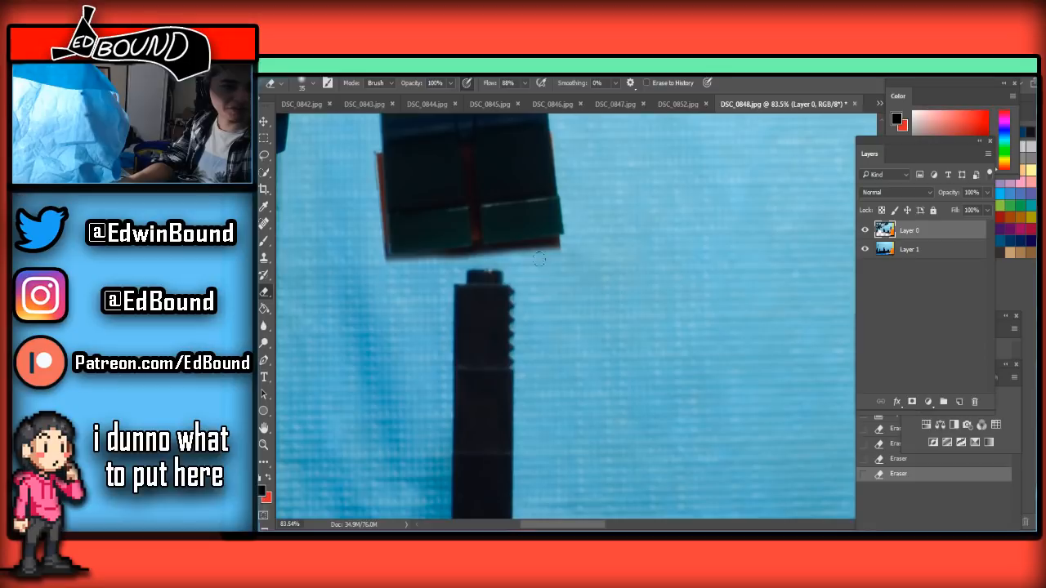
mouse_move(526, 263)
mouse_down()
mouse_move(555, 249)
mouse_move(531, 251)
mouse_move(568, 243)
mouse_move(441, 264)
mouse_move(516, 248)
mouse_up()
Erase the red strip between the figure's legs with a 20 px Eraser, undoing the wider first attempt
scroll(462, 274, up, 3)
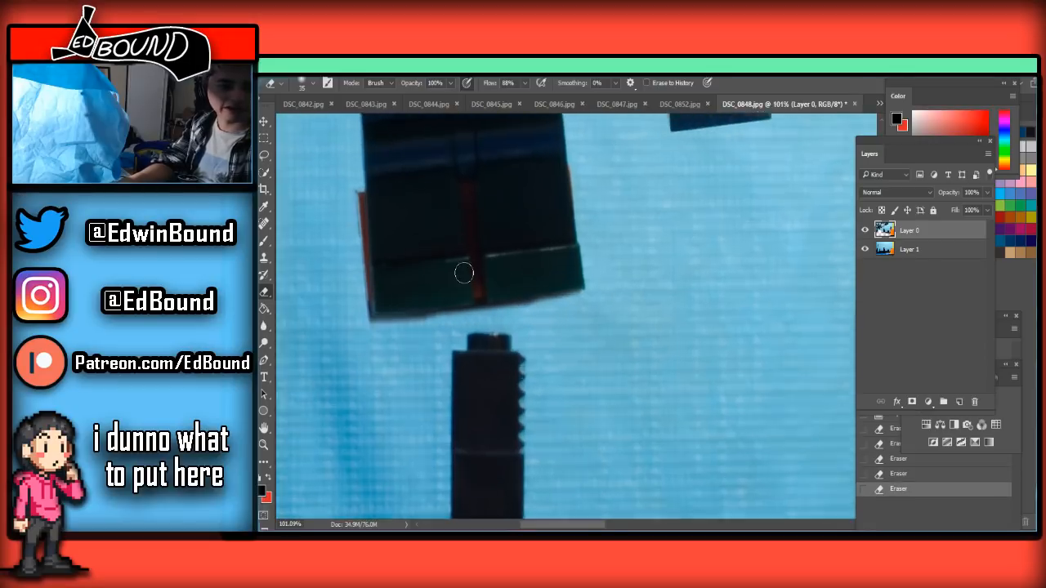
scroll(462, 274, down, 1)
scroll(437, 250, up, 3)
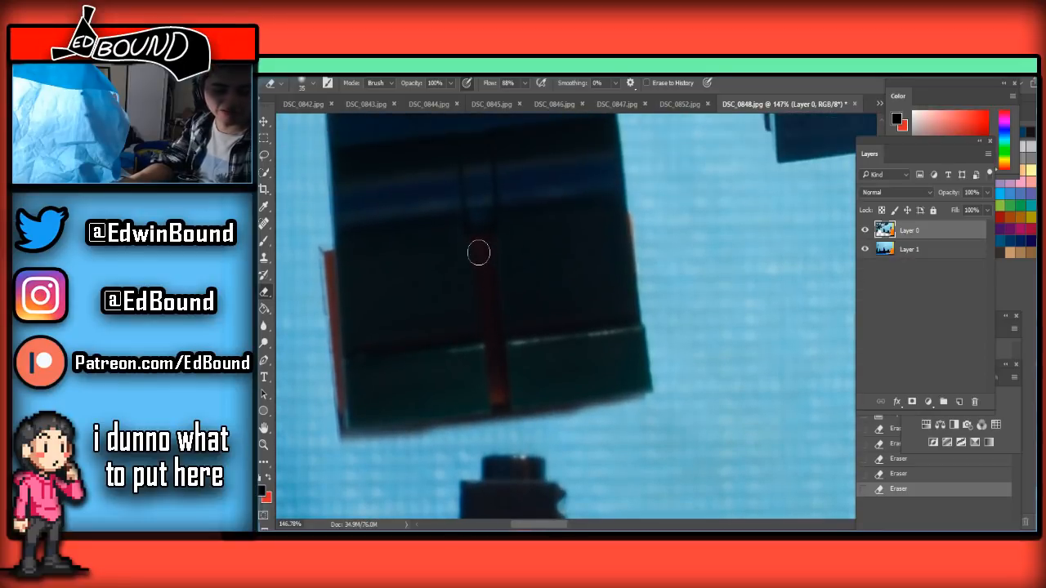
drag(482, 248, 504, 433)
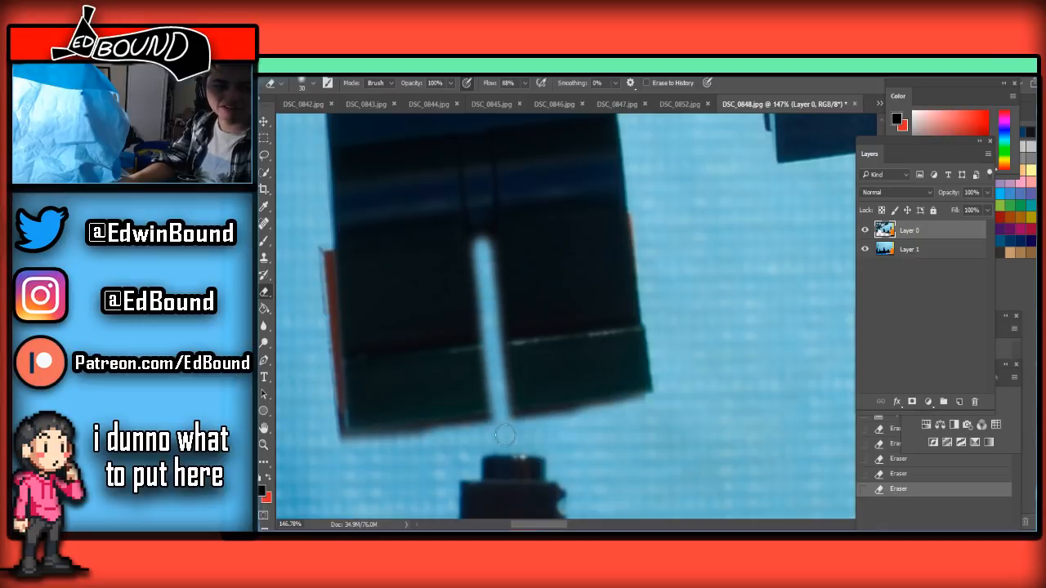
key(ctrl+z)
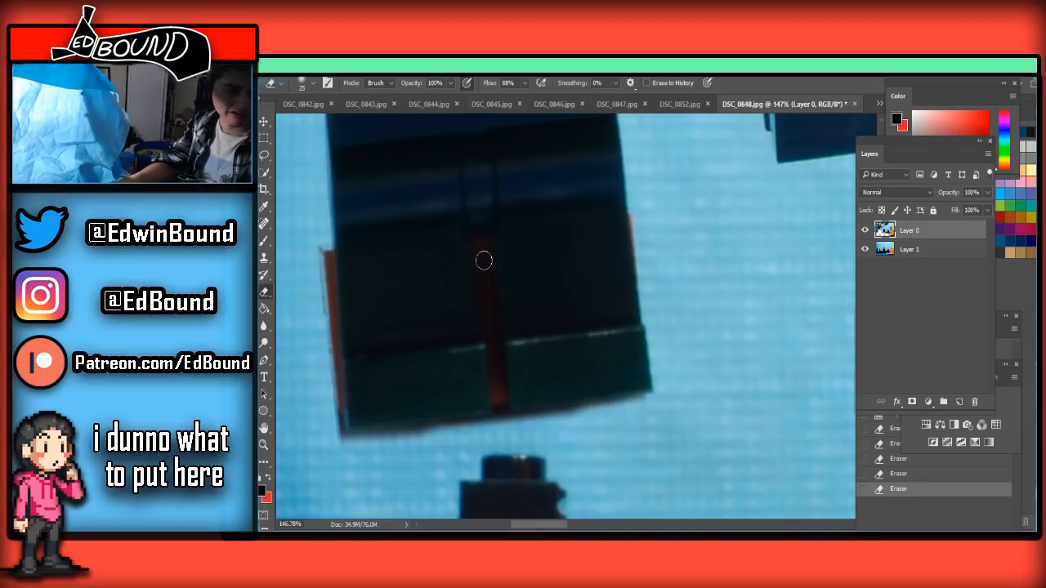
drag(483, 249, 505, 435)
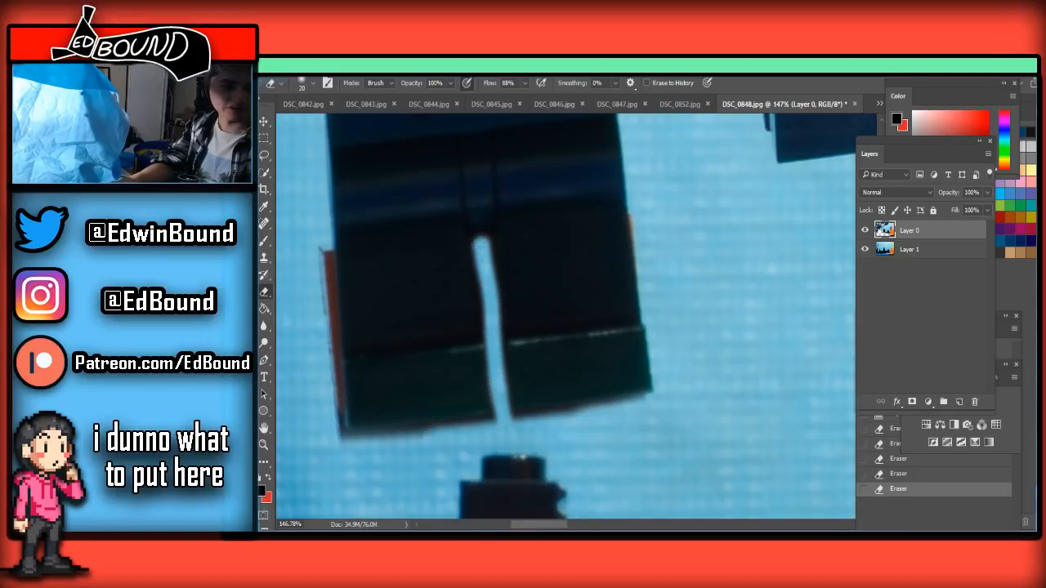
drag(478, 246, 480, 243)
scroll(596, 326, down, 8)
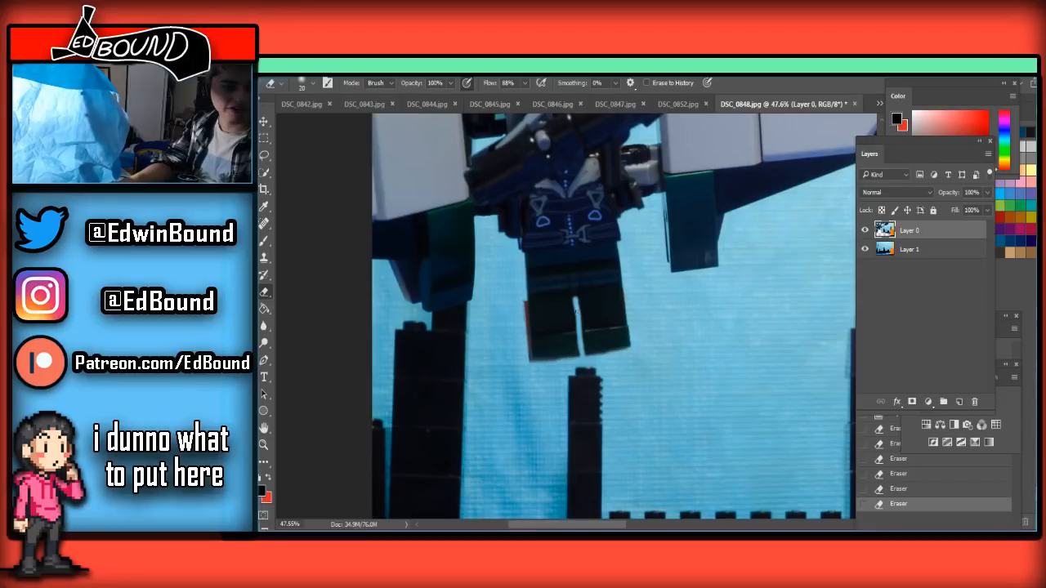
click(580, 327)
scroll(580, 327, down, 5)
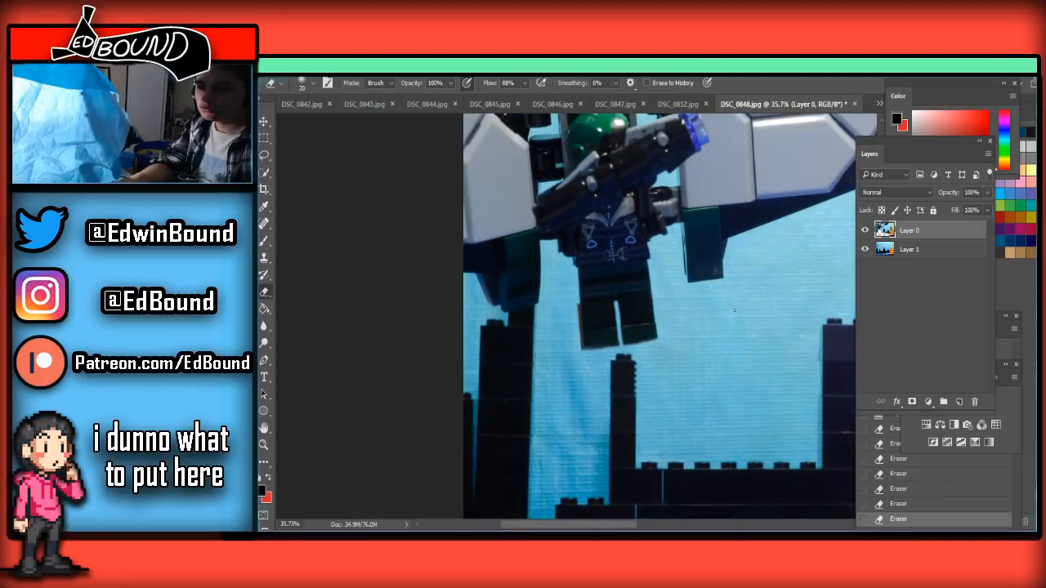
Save the cleaned DSC_0848 frame as a JPEG at quality 8 in the Frames folder, replacing the existing file
scroll(582, 317, down, 1)
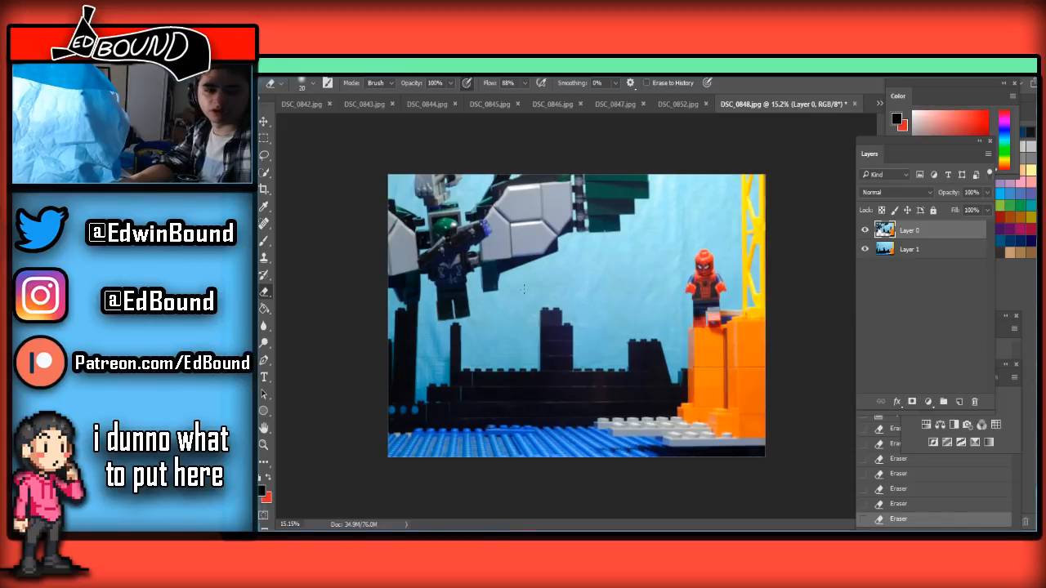
scroll(525, 289, up, 1)
key(ctrl+shift+s)
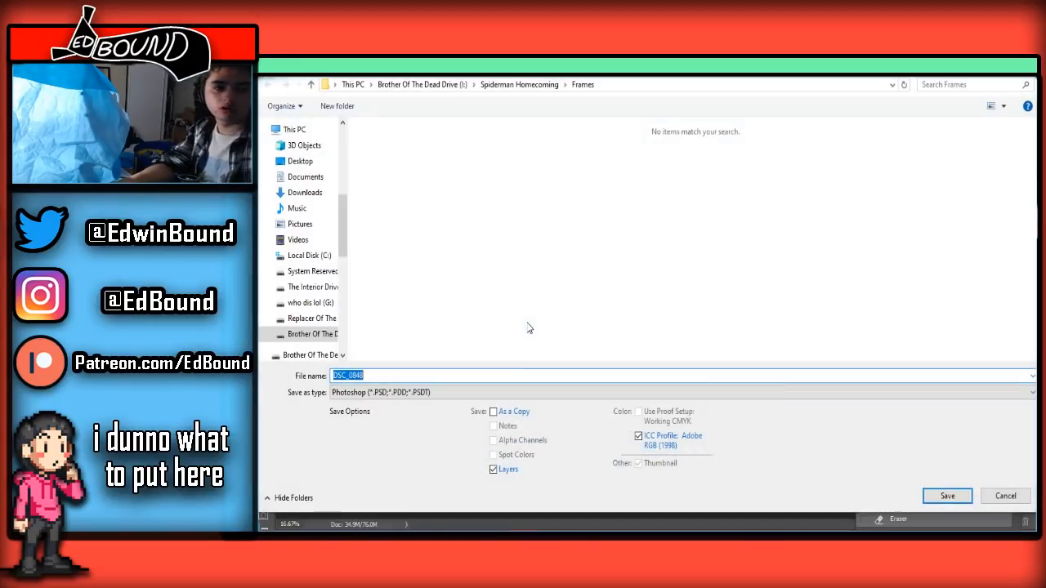
click(490, 394)
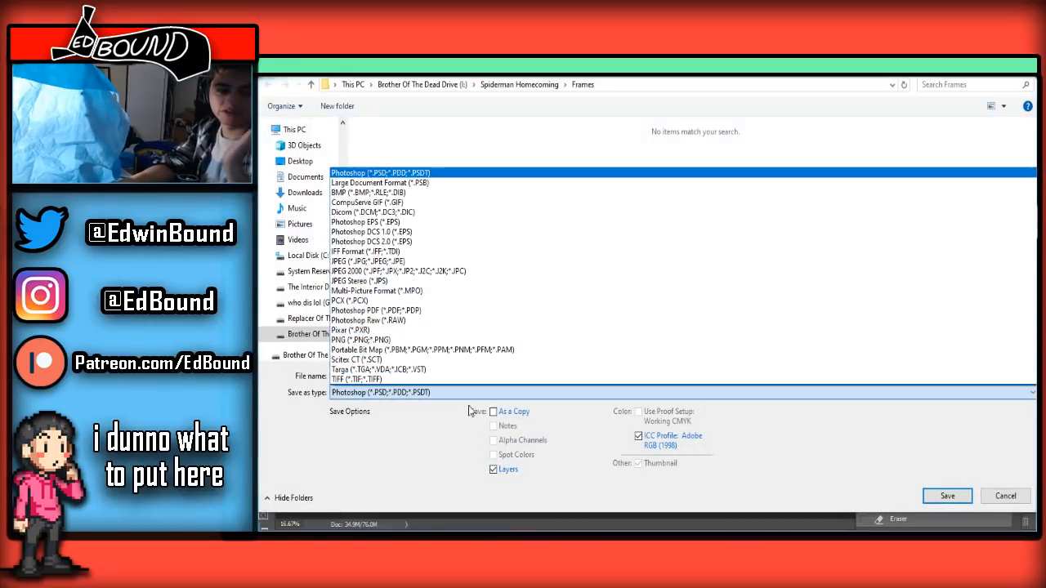
click(376, 260)
click(948, 496)
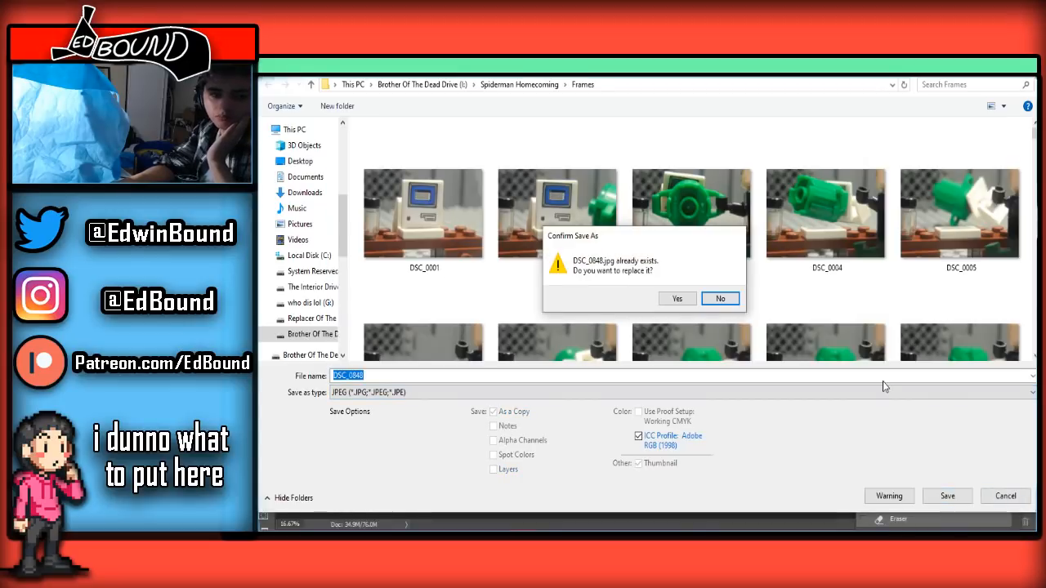
click(682, 295)
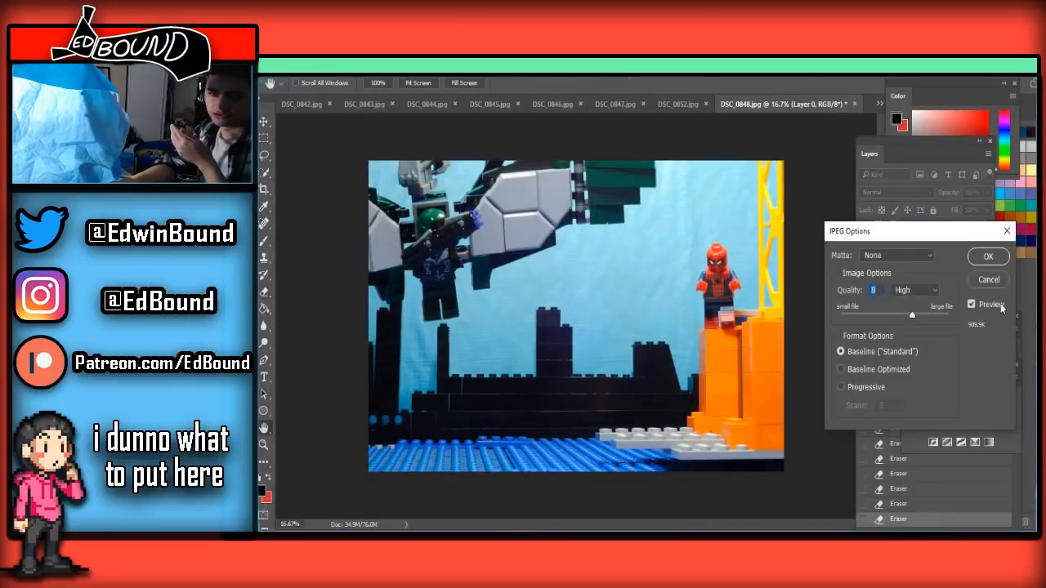
click(988, 257)
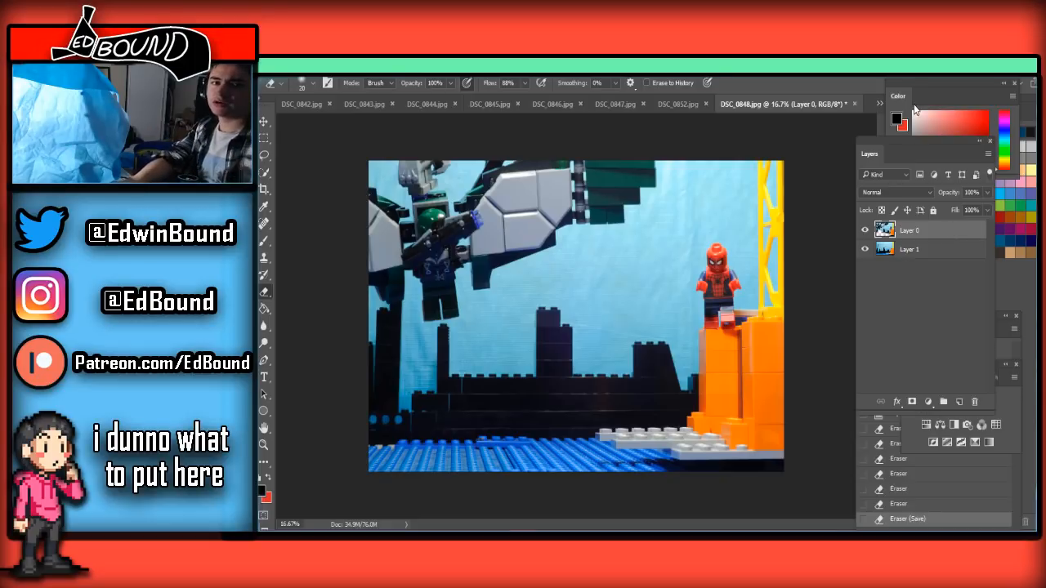
Open frame DSC_0849, paste the clean background, unlock the photo layer and place it above the pasted one
click(880, 104)
click(921, 454)
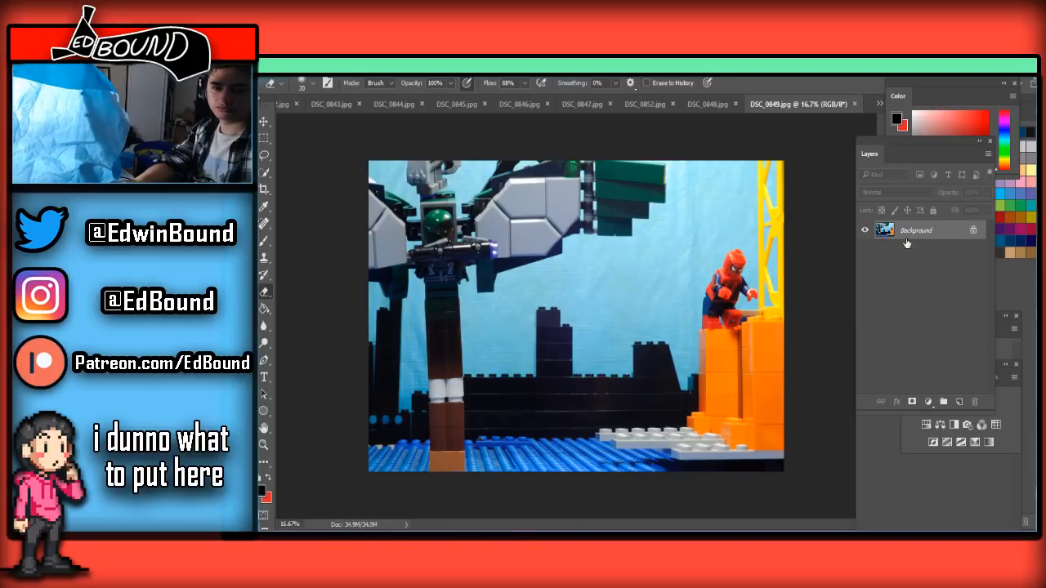
key(ctrl+v)
click(973, 249)
drag(972, 249, 948, 226)
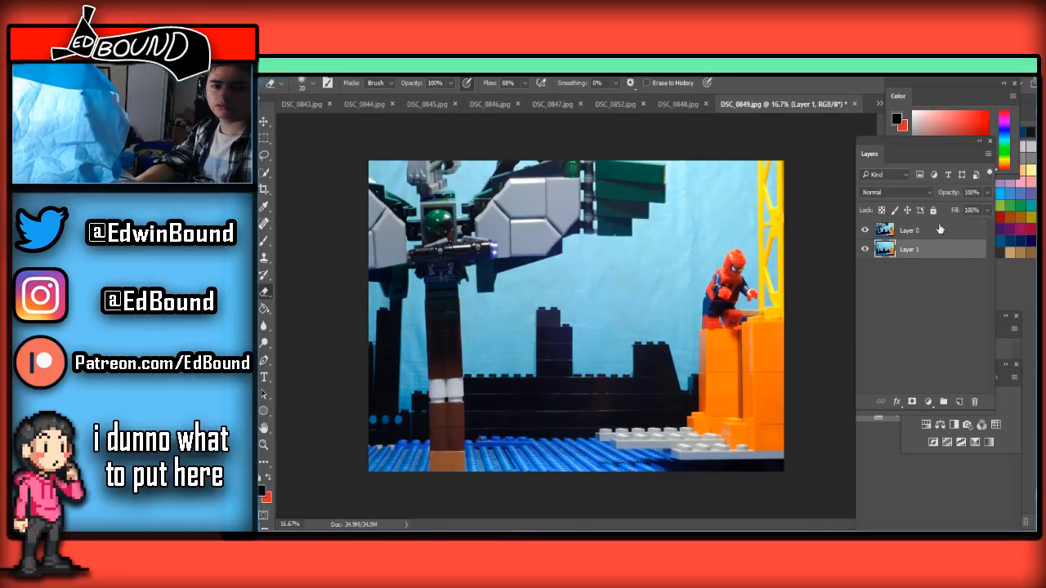
Erase the lower support bricks from the blue water up past the white pieces on Layer 0 with a 700 px Eraser
scroll(439, 412, up, 3)
scroll(458, 482, down, 4)
scroll(463, 511, up, 2)
scroll(415, 486, up, 1)
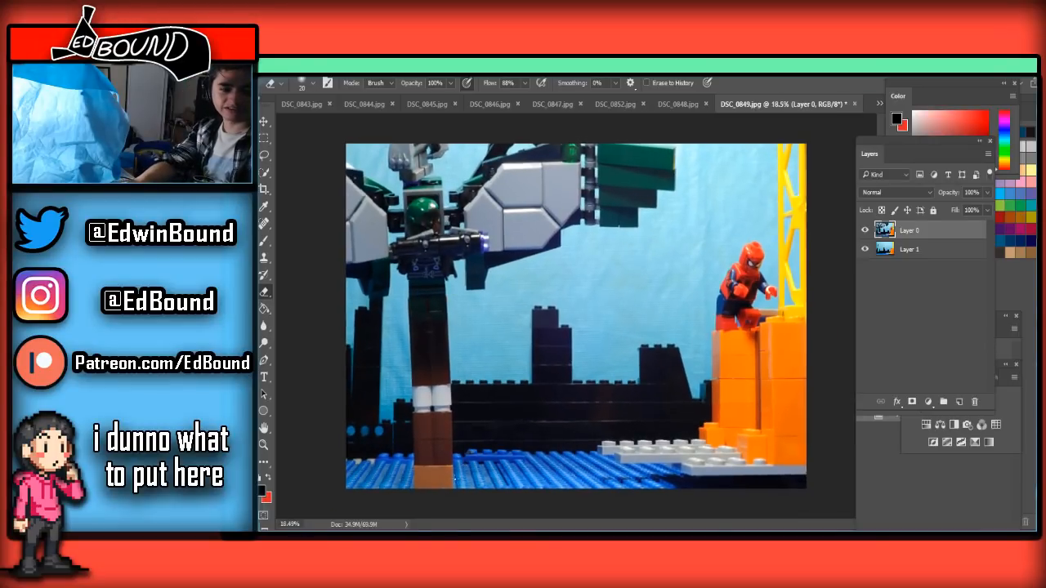
scroll(455, 478, up, 1)
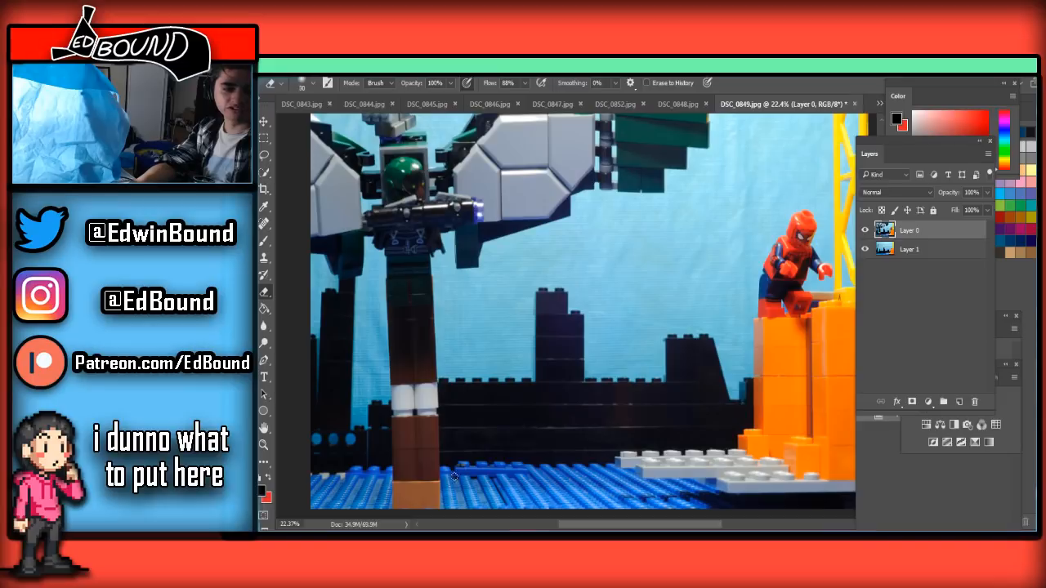
key(bracketright)
key(bracketright)
key(bracketright)
key(bracketright)
key(bracketright)
key(bracketright)
key(bracketright)
key(bracketright)
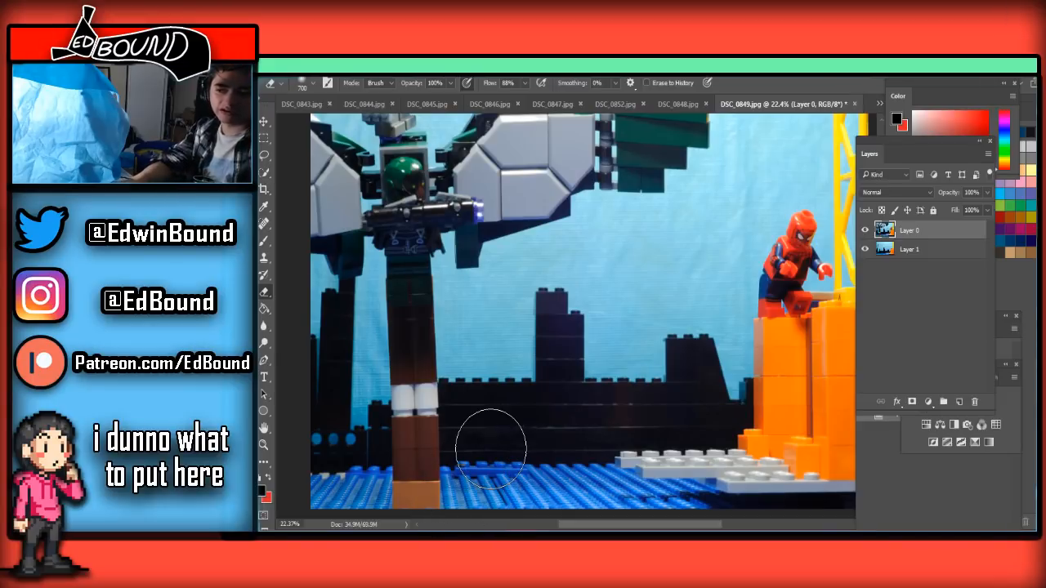
drag(334, 439, 532, 474)
mouse_move(674, 485)
mouse_down()
mouse_move(386, 463)
mouse_move(335, 414)
mouse_move(411, 416)
mouse_up()
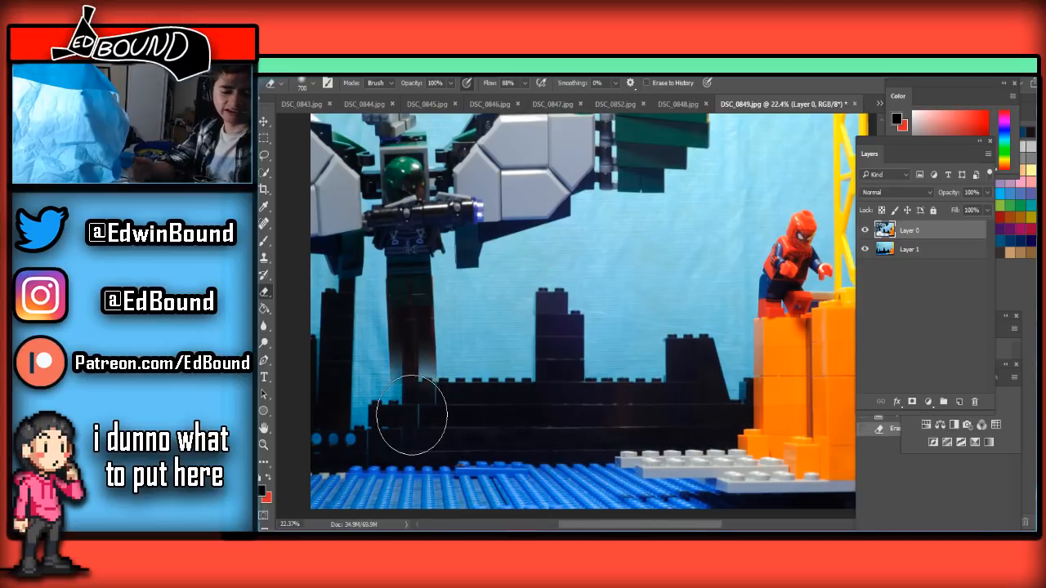
Reduce the Eraser to 250 px and remove more of the brown support column below the hanging figure's legs
key(bracketleft)
key(bracketleft)
key(bracketleft)
key(bracketleft)
key(bracketleft)
mouse_move(411, 325)
mouse_down()
mouse_move(413, 363)
mouse_move(428, 378)
mouse_move(419, 353)
mouse_up()
Erase the remaining reddish-brown bricks along the underside of the figure's feet, starting with a 70 px Eraser
scroll(401, 337, up, 3)
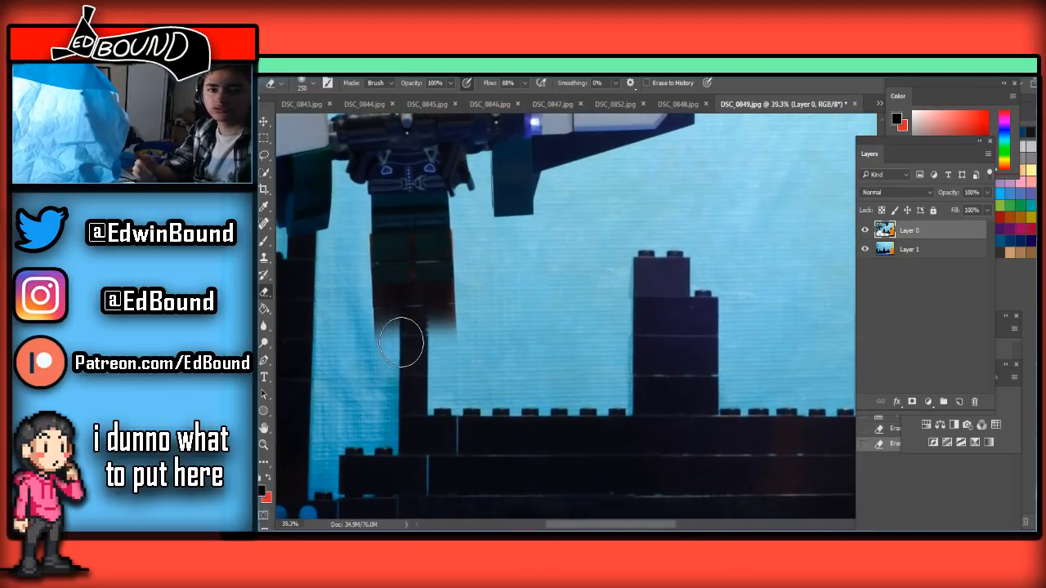
scroll(425, 307, down, 2)
scroll(413, 346, up, 3)
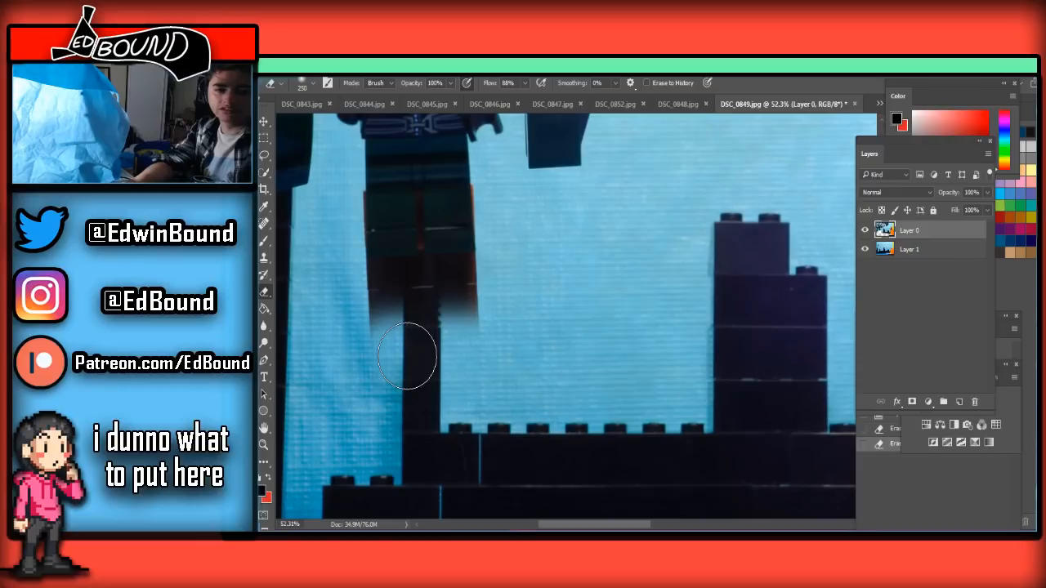
key(bracketleft)
key(bracketleft)
key(bracketleft)
key(bracketleft)
mouse_move(348, 331)
mouse_down()
mouse_move(473, 303)
mouse_move(355, 301)
mouse_move(464, 293)
mouse_move(365, 289)
mouse_move(460, 286)
mouse_up()
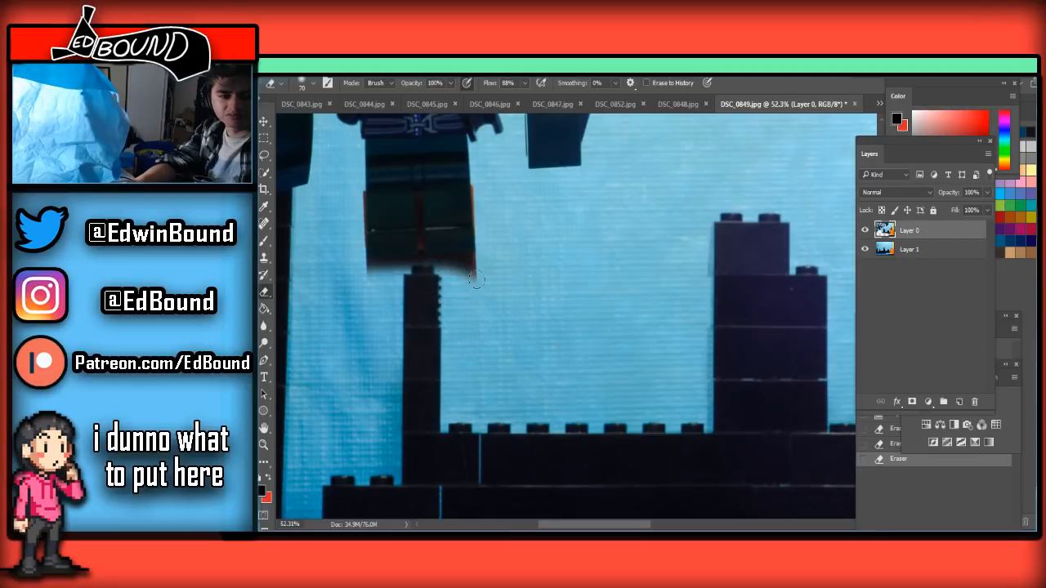
mouse_move(477, 266)
mouse_down()
mouse_move(355, 266)
mouse_move(501, 271)
mouse_up()
Erase the red strip between the figure's legs and the brown edge under one foot with a 15 px Eraser, redoing one stray stroke
scroll(463, 293, down, 1)
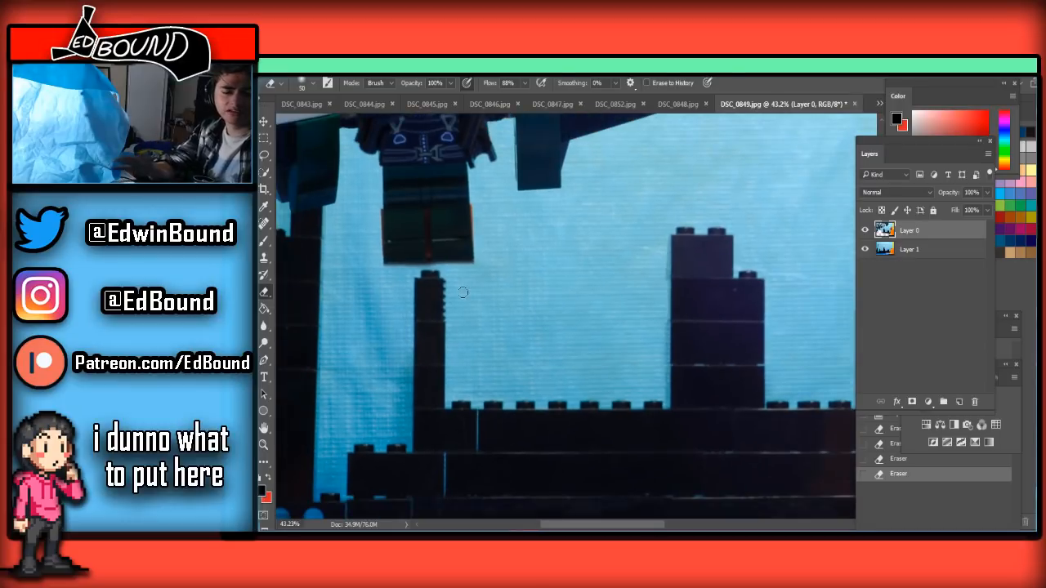
scroll(463, 292, up, 4)
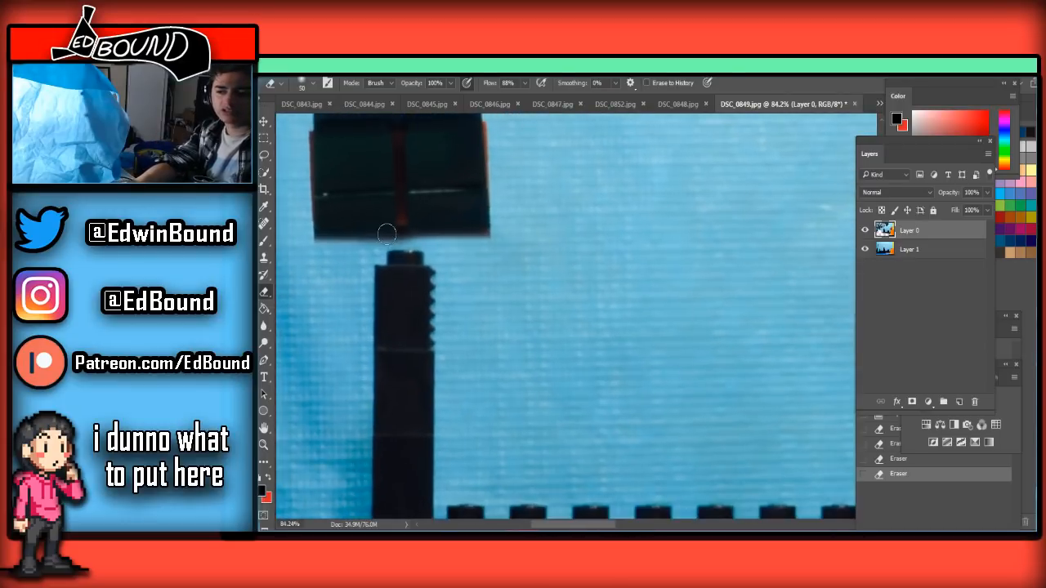
scroll(365, 201, down, 3)
scroll(345, 185, up, 7)
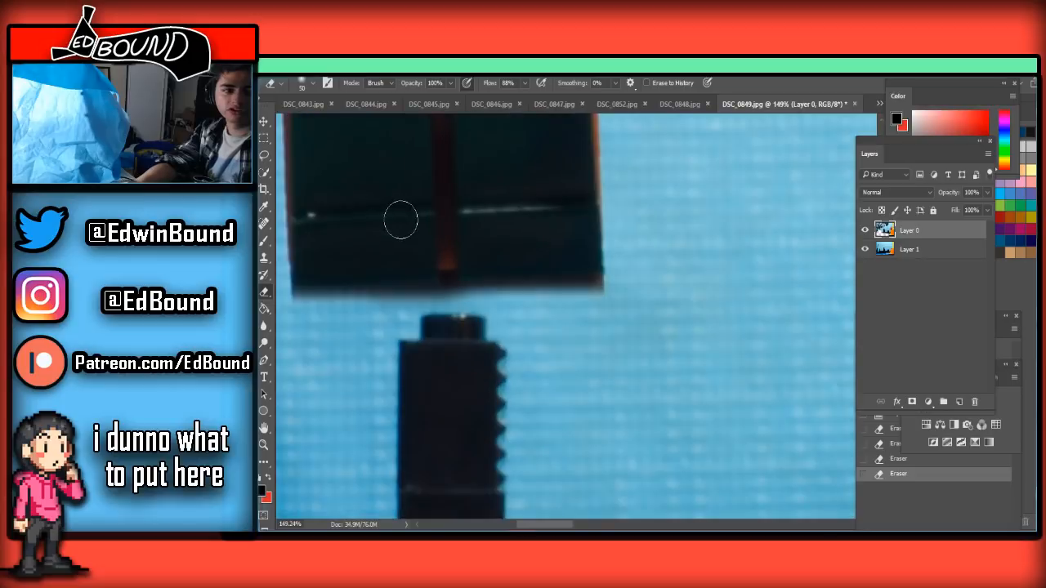
scroll(400, 220, down, 5)
scroll(397, 219, up, 4)
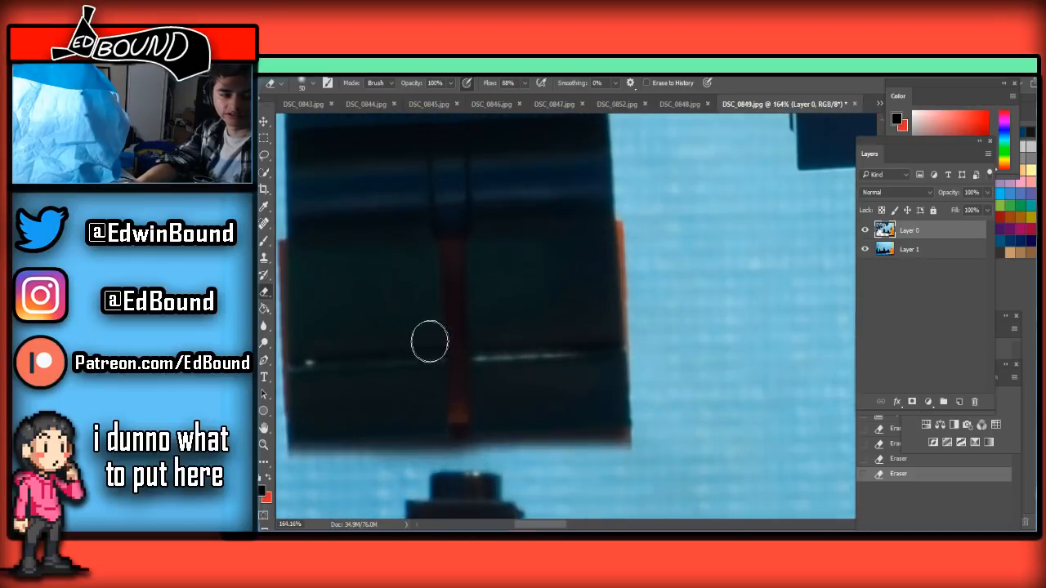
key(bracketleft)
mouse_move(448, 251)
mouse_down()
mouse_move(456, 302)
mouse_move(452, 259)
mouse_up()
mouse_move(452, 305)
mouse_down()
mouse_move(452, 451)
mouse_move(660, 446)
mouse_move(557, 446)
mouse_move(638, 440)
mouse_move(613, 443)
mouse_up()
drag(456, 319, 457, 434)
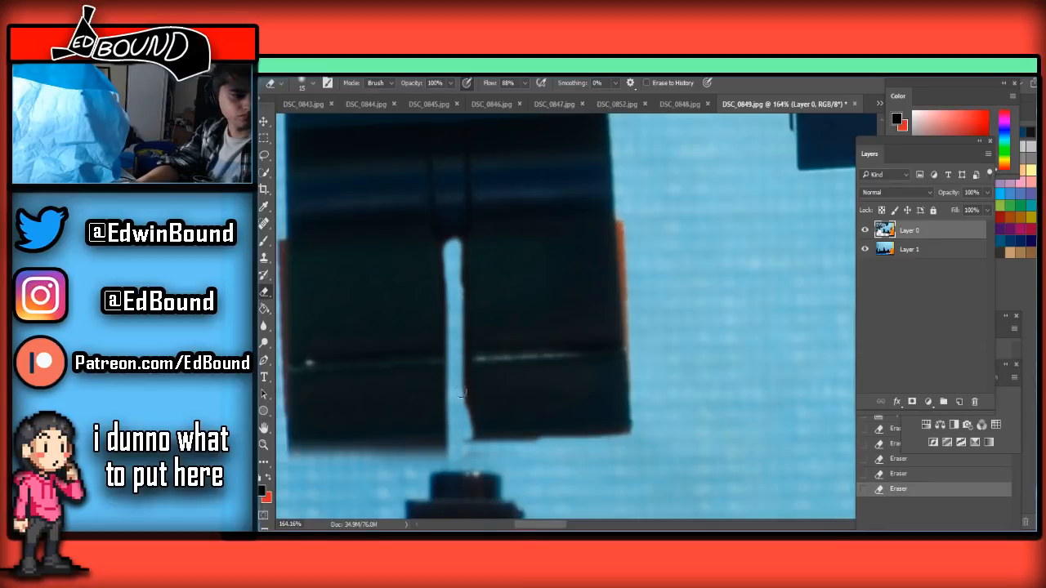
drag(461, 398, 460, 387)
key(ctrl+z)
mouse_move(456, 332)
mouse_down()
mouse_move(460, 446)
mouse_move(460, 378)
mouse_up()
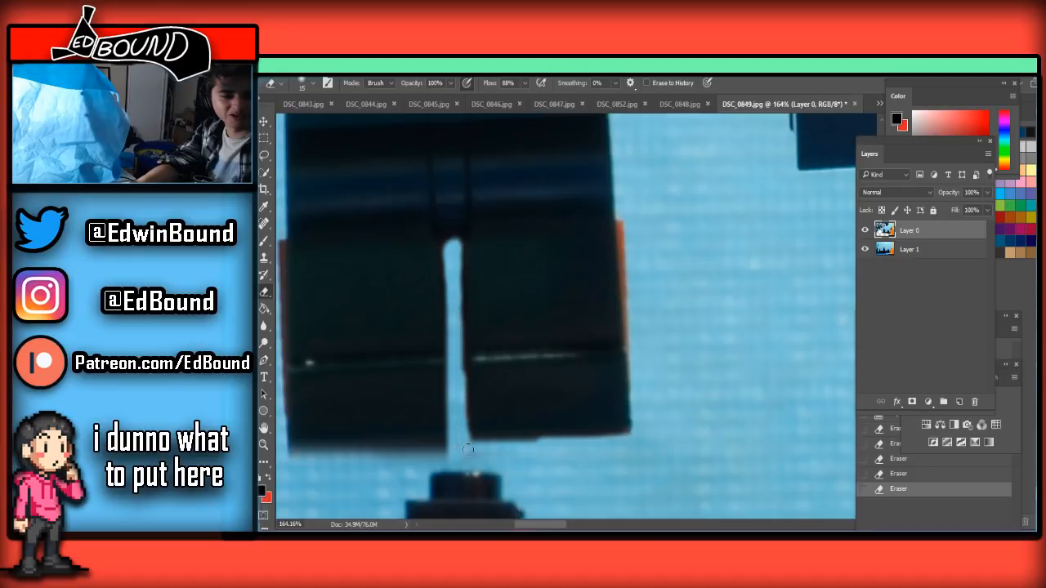
Save the cleaned DSC_0849 frame as a JPEG at quality 8, replacing the existing file
scroll(572, 405, down, 3)
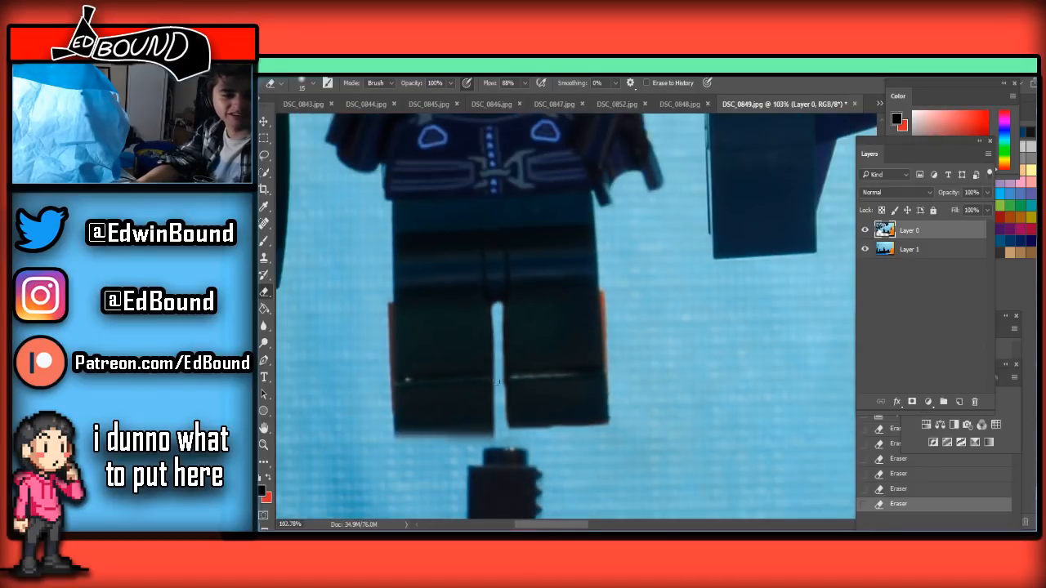
scroll(504, 377, down, 8)
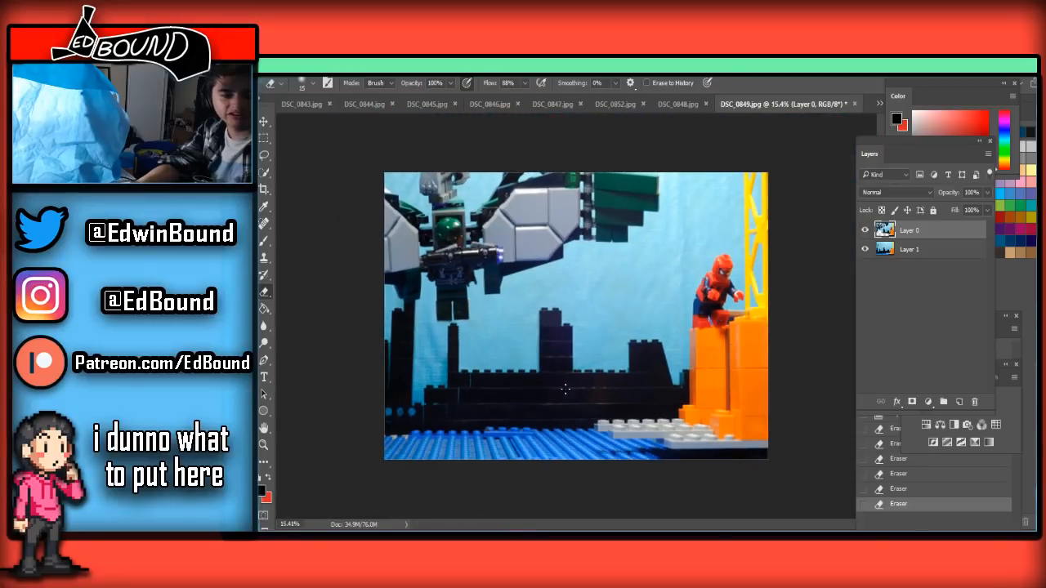
key(ctrl+shift+s)
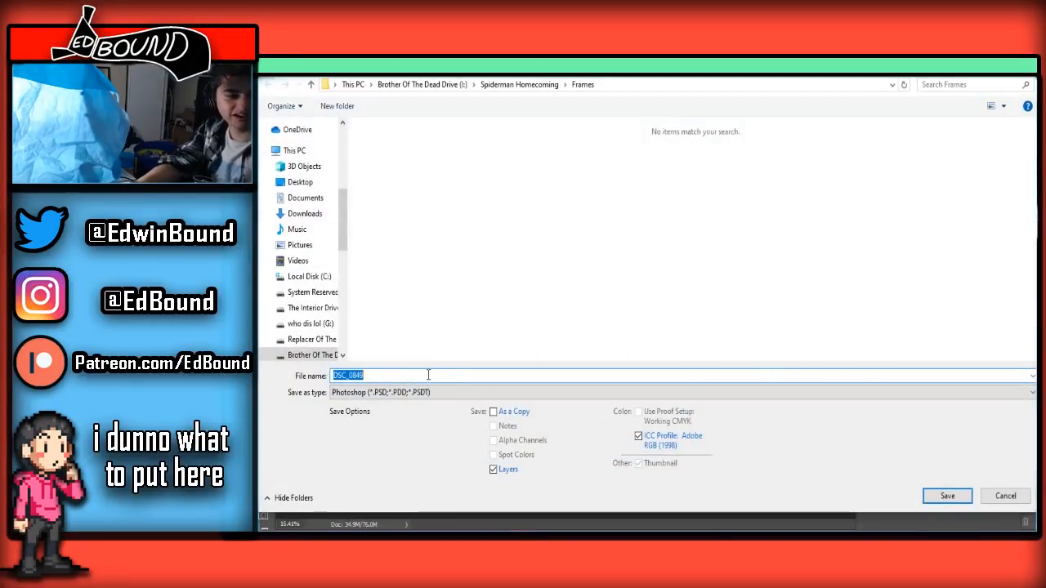
click(415, 393)
click(389, 262)
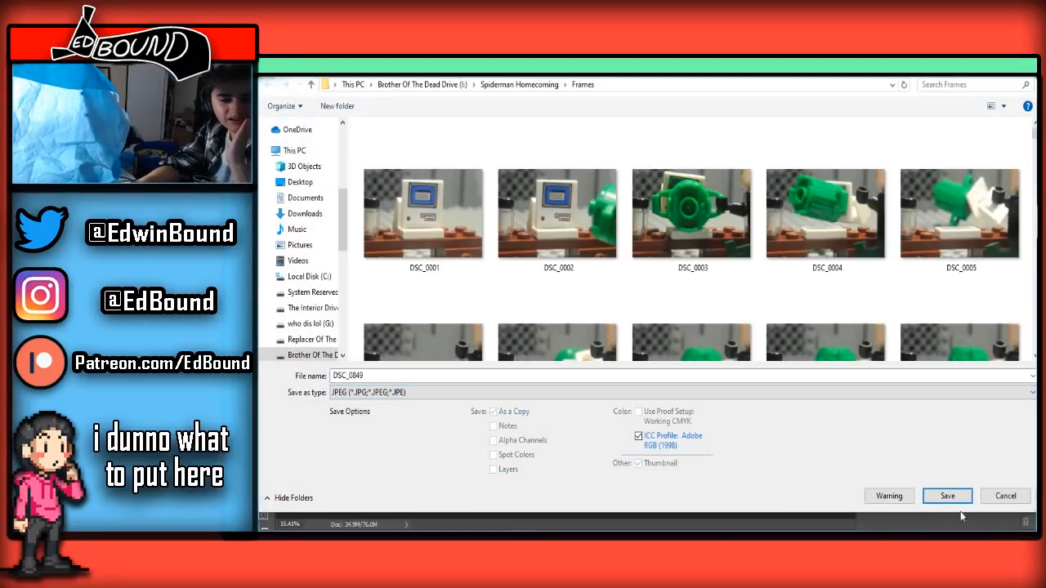
click(947, 496)
click(677, 298)
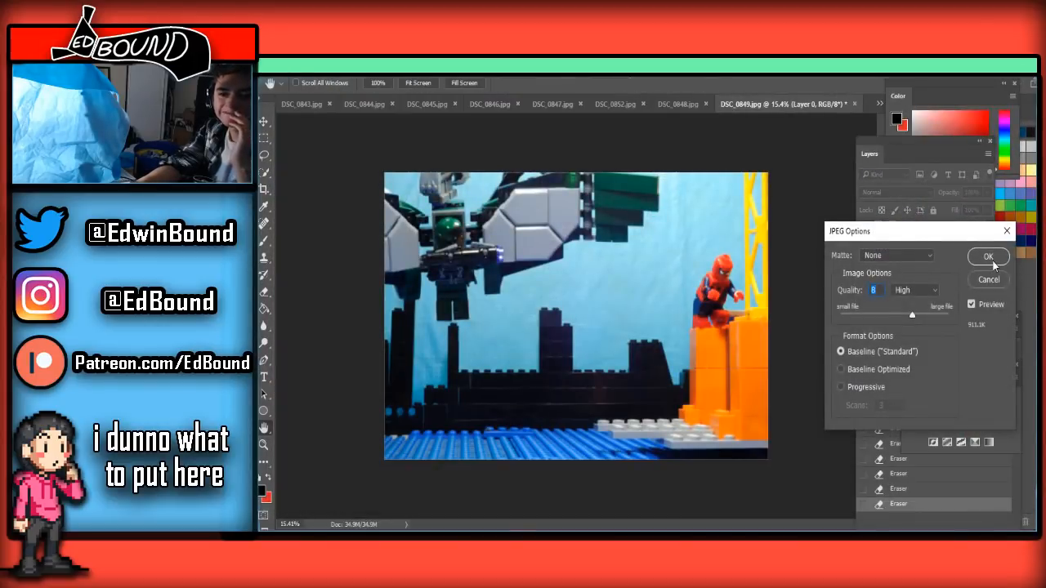
click(993, 262)
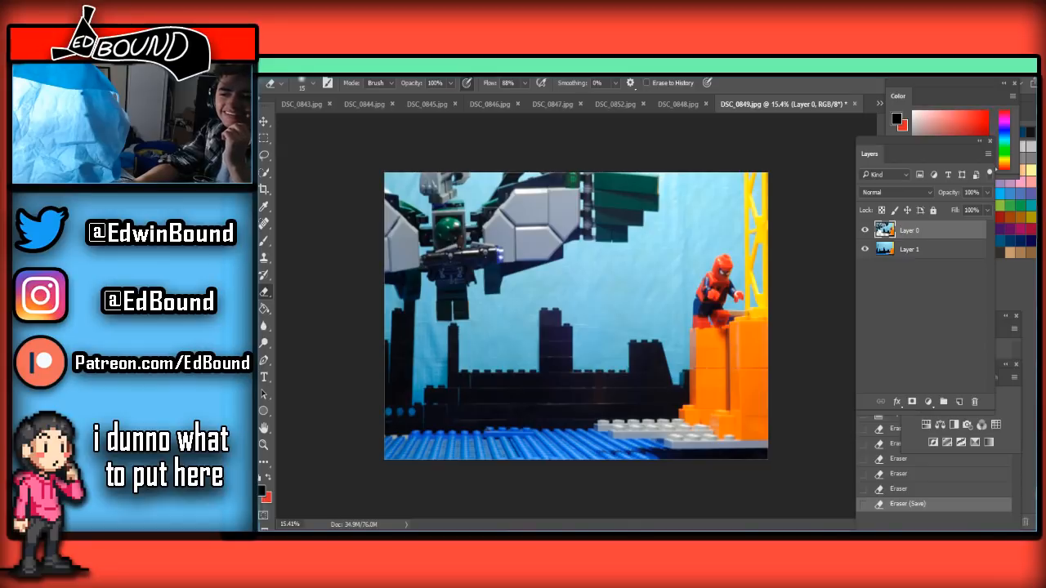
Open frame DSC_0850, paste the clean background beneath the unlocked photo layer, and make the photo layer active
click(880, 104)
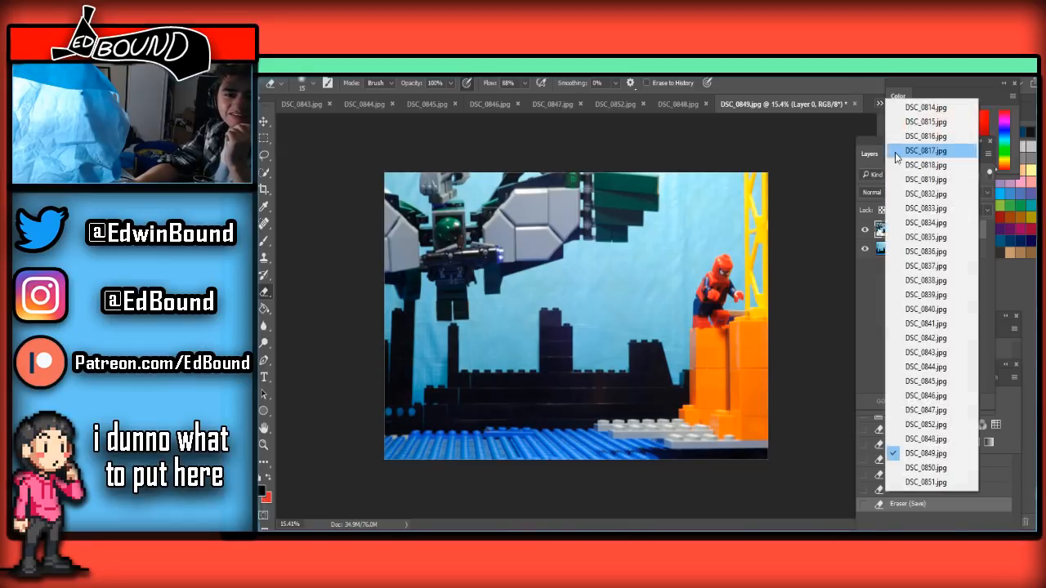
click(923, 476)
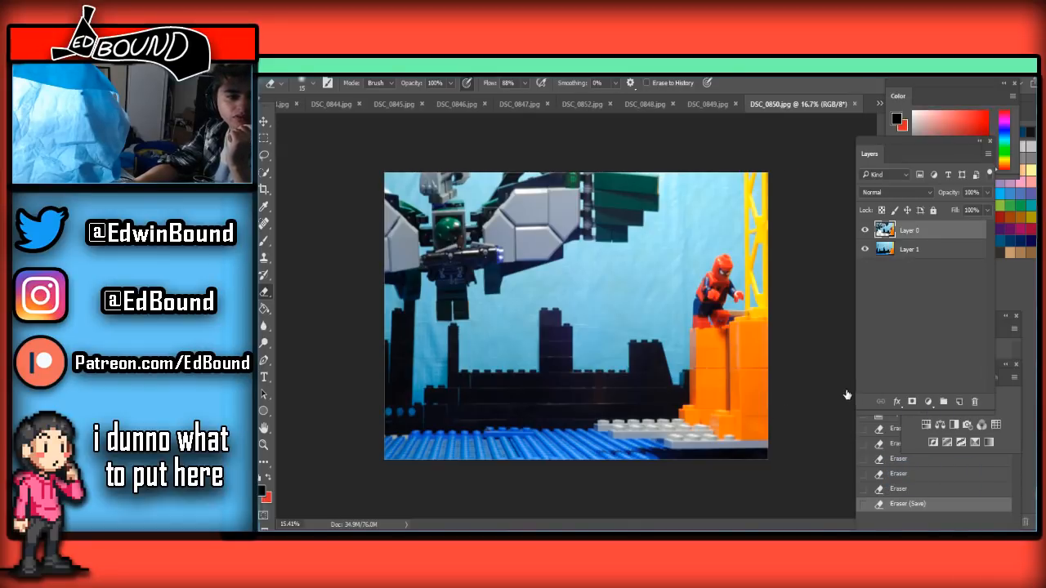
key(ctrl+v)
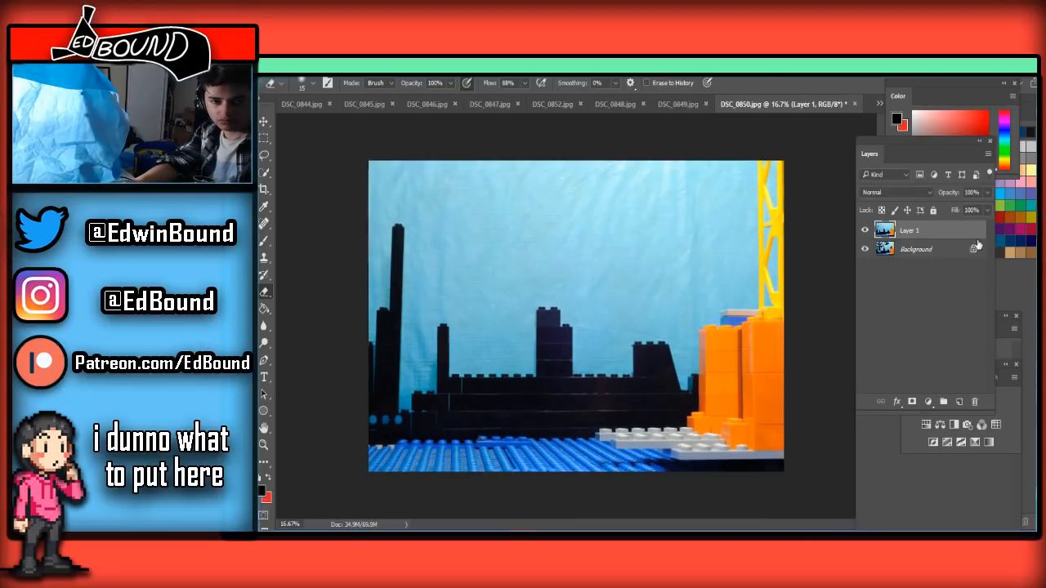
click(975, 248)
drag(970, 230, 958, 271)
click(939, 229)
Enlarge the Eraser to 500 px and remove DSC_0850's support bricks from the water up toward the figure's legs
scroll(368, 380, up, 2)
scroll(370, 360, down, 4)
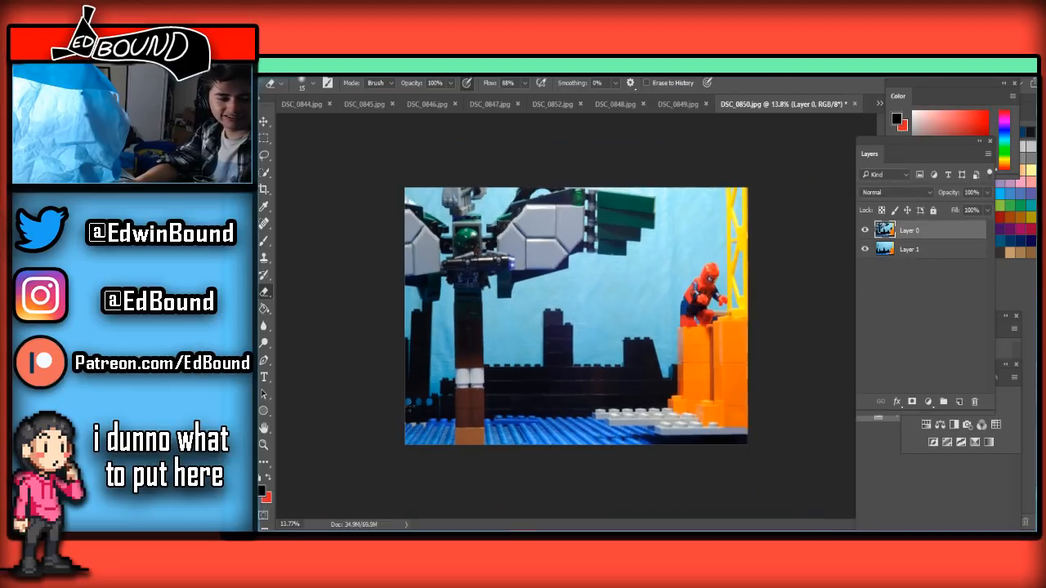
scroll(372, 336, up, 4)
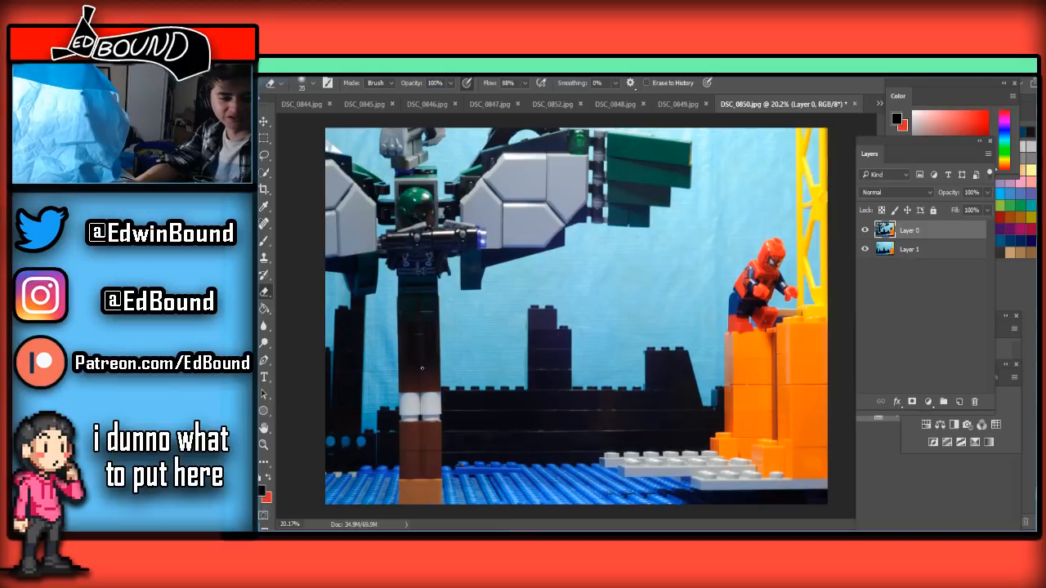
key(bracketright)
key(bracketright)
key(bracketright)
mouse_move(423, 480)
mouse_down()
mouse_move(449, 491)
mouse_move(480, 475)
mouse_move(365, 497)
mouse_move(601, 490)
mouse_move(515, 484)
mouse_move(428, 491)
mouse_move(662, 495)
mouse_move(572, 465)
mouse_up()
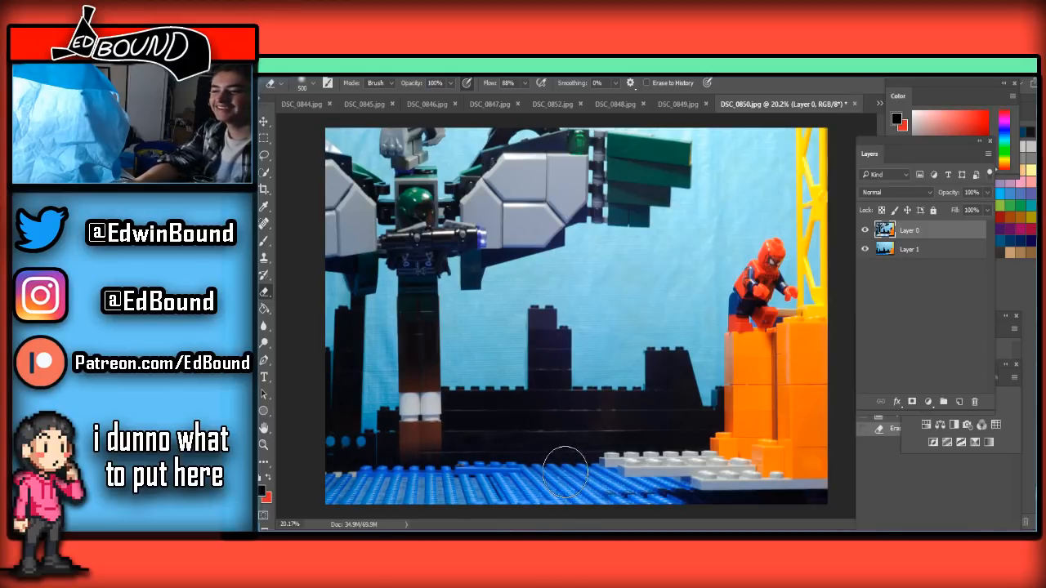
mouse_move(449, 445)
mouse_down()
mouse_move(346, 447)
mouse_move(441, 444)
mouse_move(507, 402)
mouse_move(421, 369)
mouse_move(448, 392)
mouse_up()
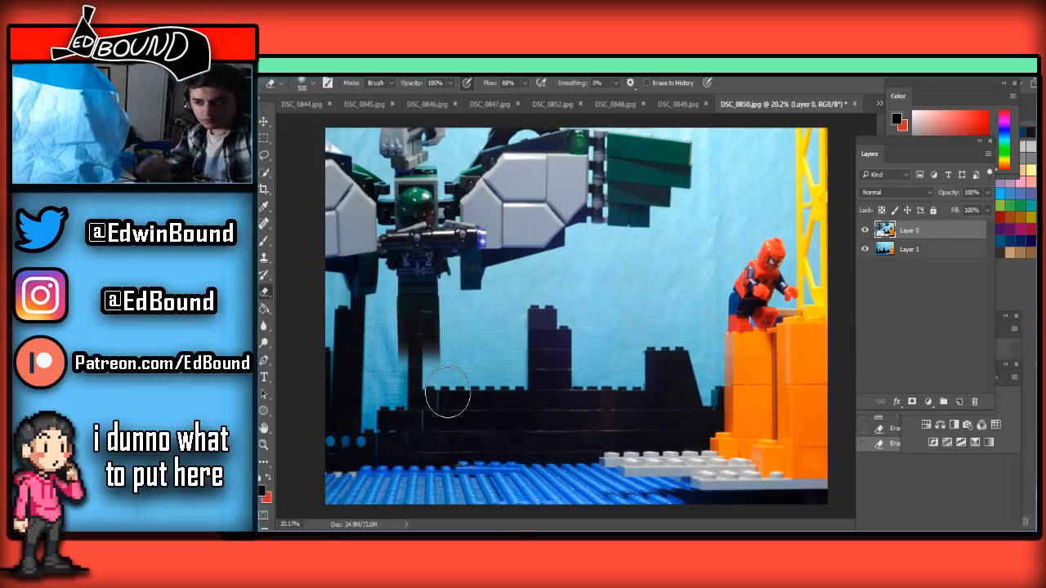
scroll(448, 395, up, 5)
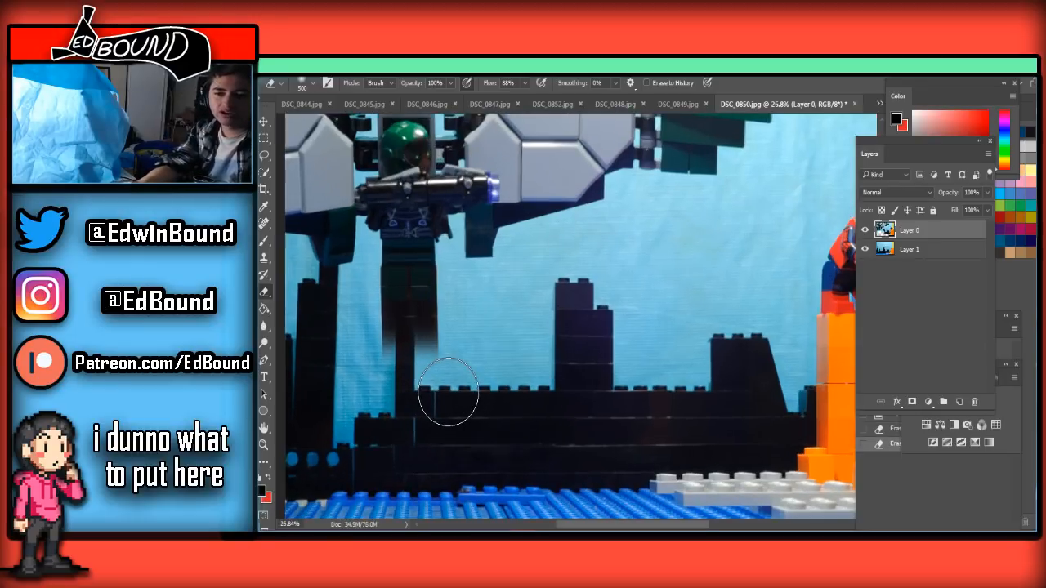
Erase the remaining brown brick directly beneath the figure's feet in DSC_0850, reducing the Eraser from 175 px to 70 px
scroll(417, 392, up, 3)
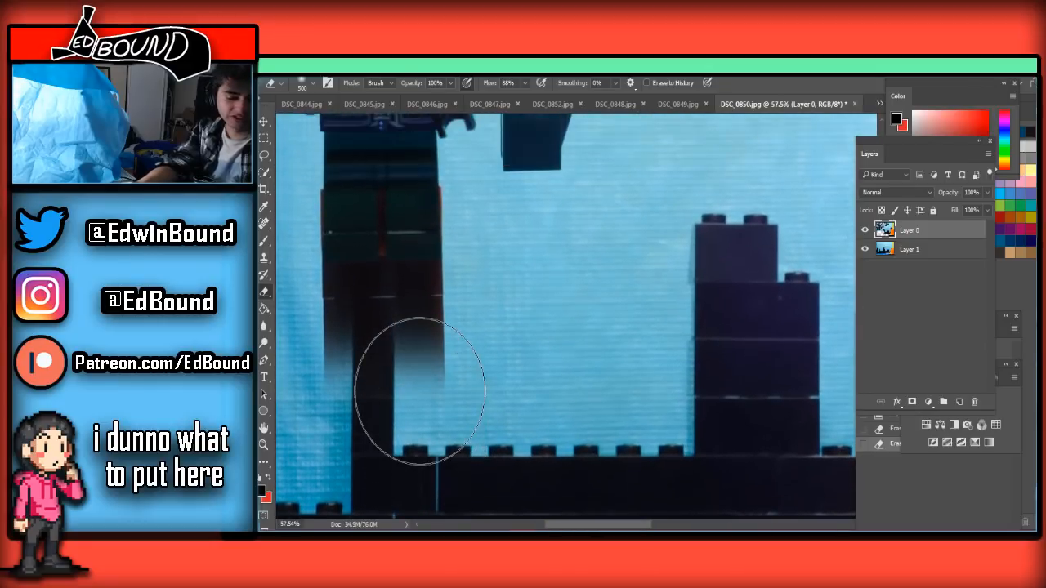
key(bracketleft)
key(bracketleft)
key(bracketleft)
key(bracketleft)
key(bracketleft)
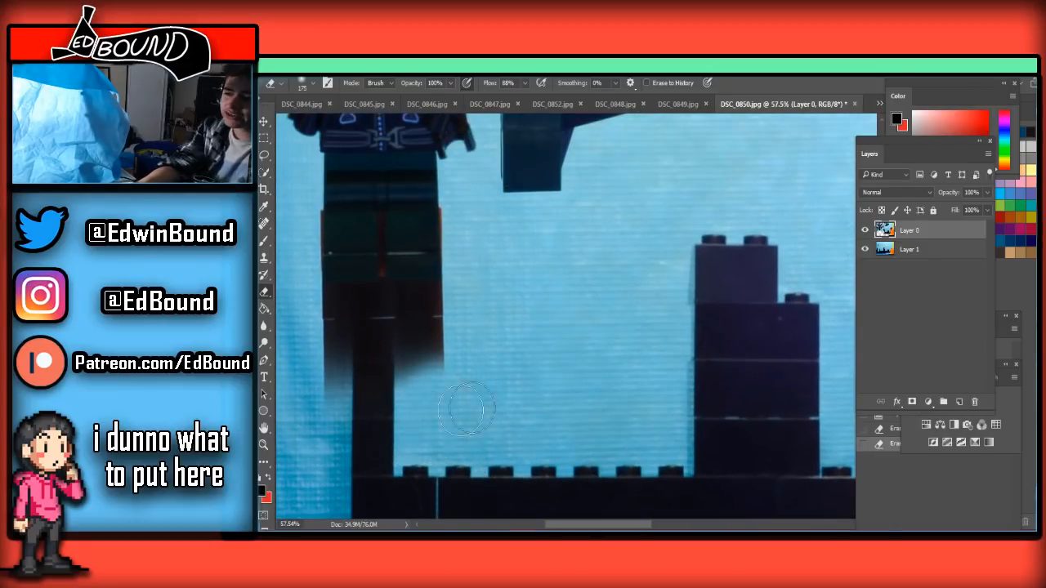
mouse_move(450, 372)
mouse_down()
mouse_move(280, 375)
mouse_move(397, 359)
mouse_move(443, 338)
mouse_move(330, 329)
mouse_move(435, 331)
mouse_move(457, 300)
mouse_move(415, 296)
mouse_move(471, 296)
mouse_move(388, 323)
mouse_move(437, 313)
mouse_move(443, 300)
mouse_move(314, 303)
mouse_move(470, 298)
mouse_up()
scroll(374, 285, up, 2)
scroll(368, 284, up, 2)
scroll(368, 284, down, 2)
scroll(367, 283, up, 3)
scroll(344, 295, up, 2)
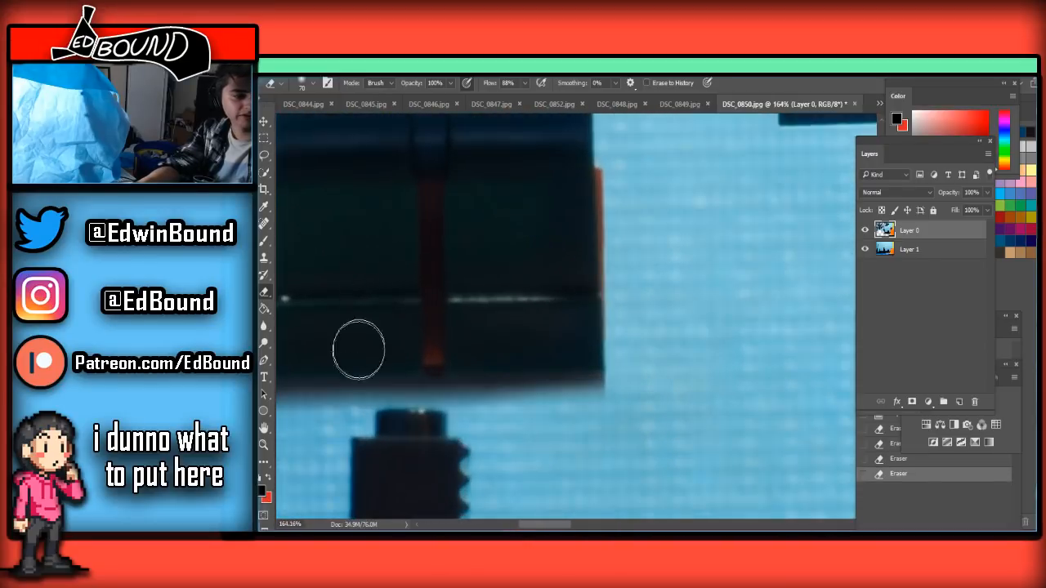
scroll(323, 351, down, 2)
mouse_move(296, 417)
mouse_down()
mouse_move(294, 400)
mouse_move(567, 402)
mouse_up()
Erase the red strip between the figure's legs in DSC_0850 with a 20 px Eraser
scroll(346, 313, up, 1)
scroll(346, 312, up, 2)
key(bracketleft)
key(bracketleft)
key(bracketleft)
key(bracketleft)
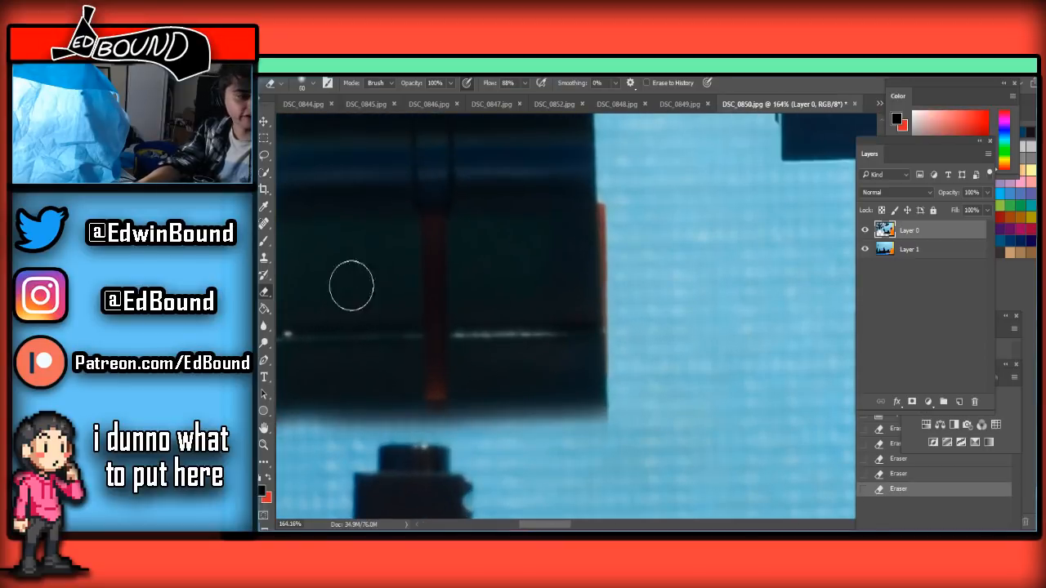
mouse_move(432, 232)
mouse_down()
mouse_move(437, 435)
mouse_move(461, 424)
mouse_move(644, 425)
mouse_up()
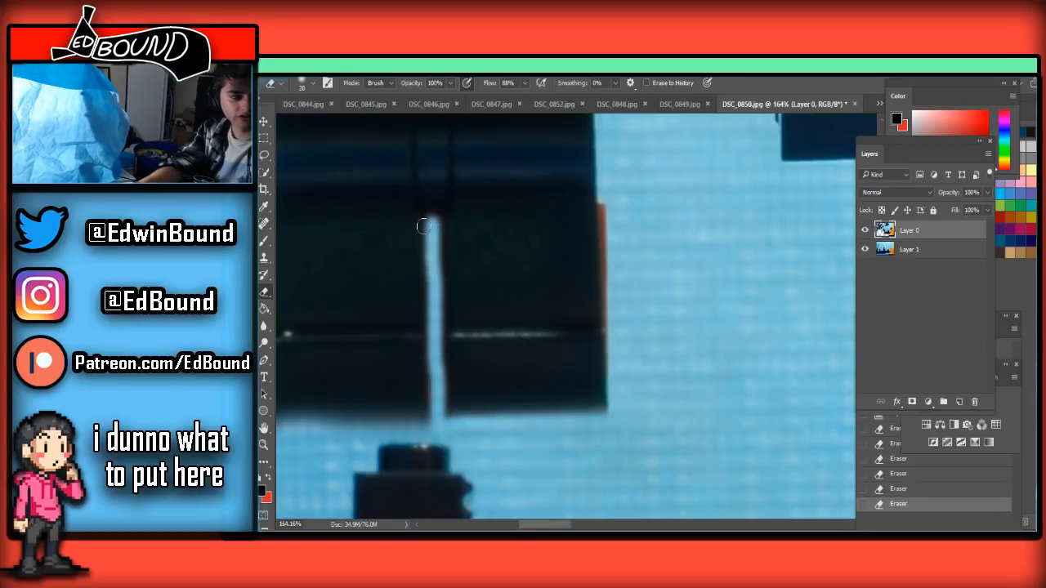
drag(437, 221, 437, 414)
scroll(466, 335, down, 12)
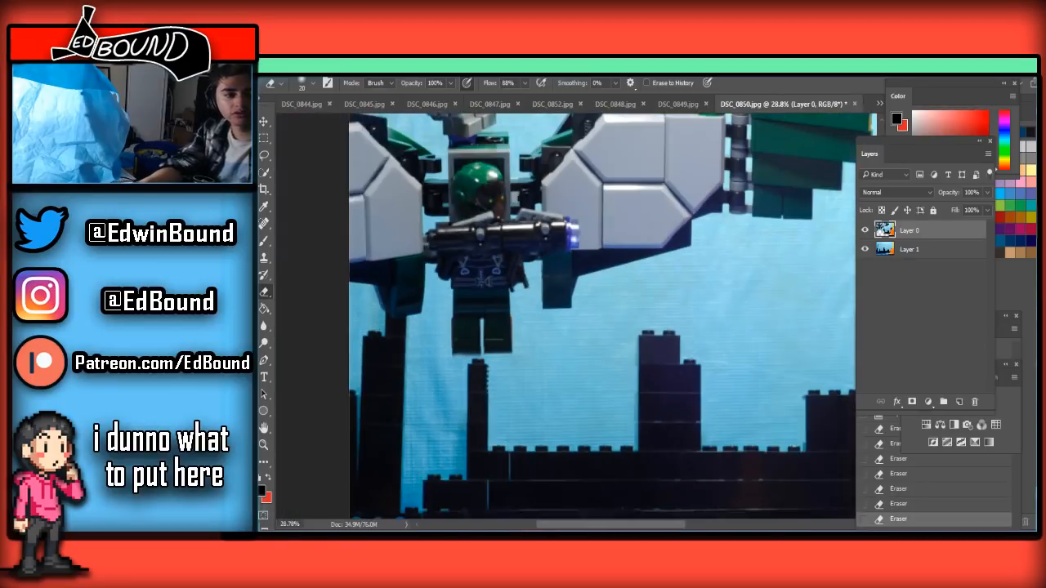
Save the cleaned DSC_0850 frame as a JPEG at quality 8, replacing the existing file
key(ctrl+shift+s)
click(430, 392)
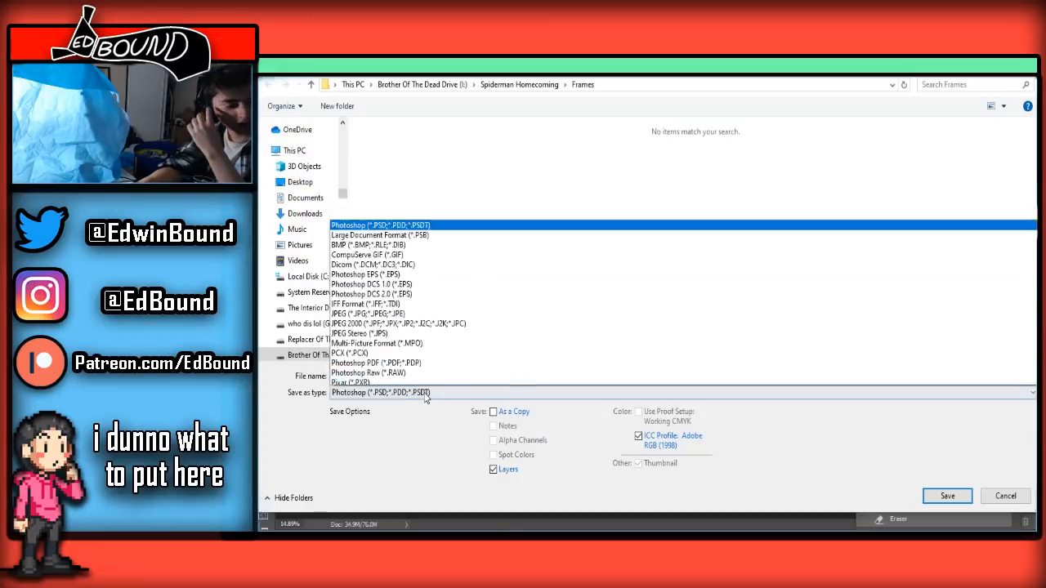
click(381, 262)
click(948, 496)
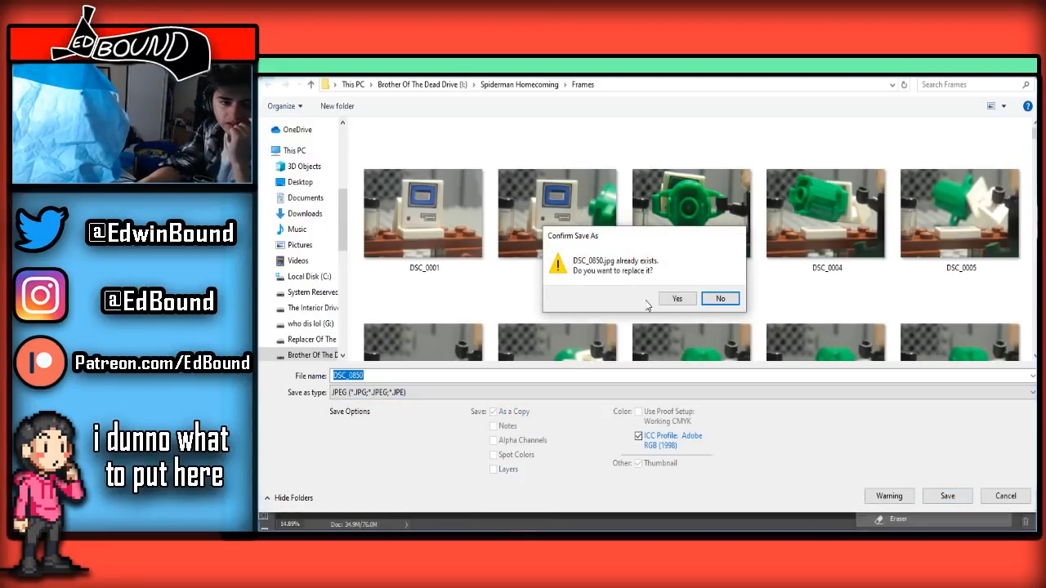
click(677, 299)
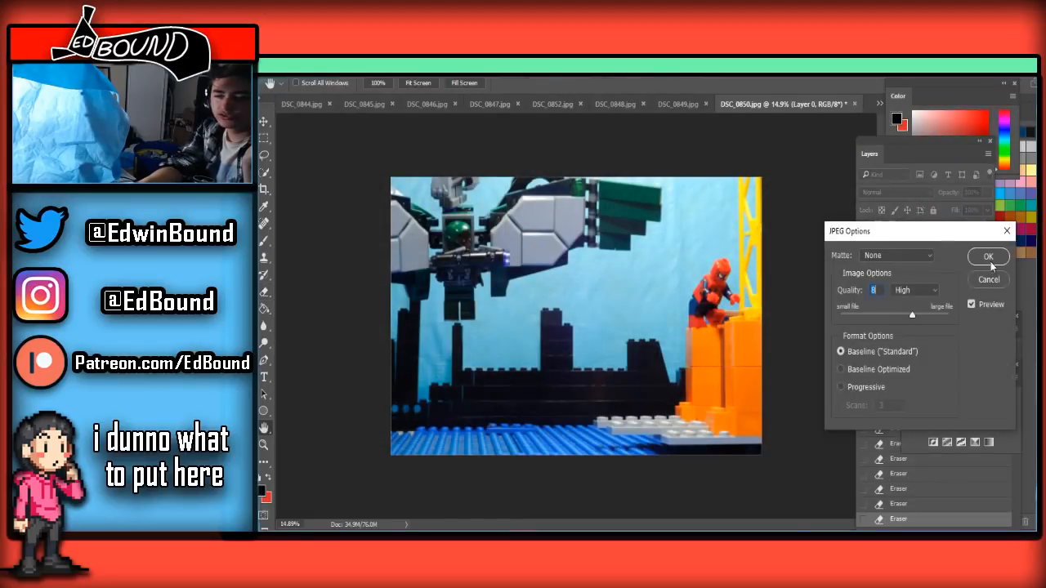
click(991, 262)
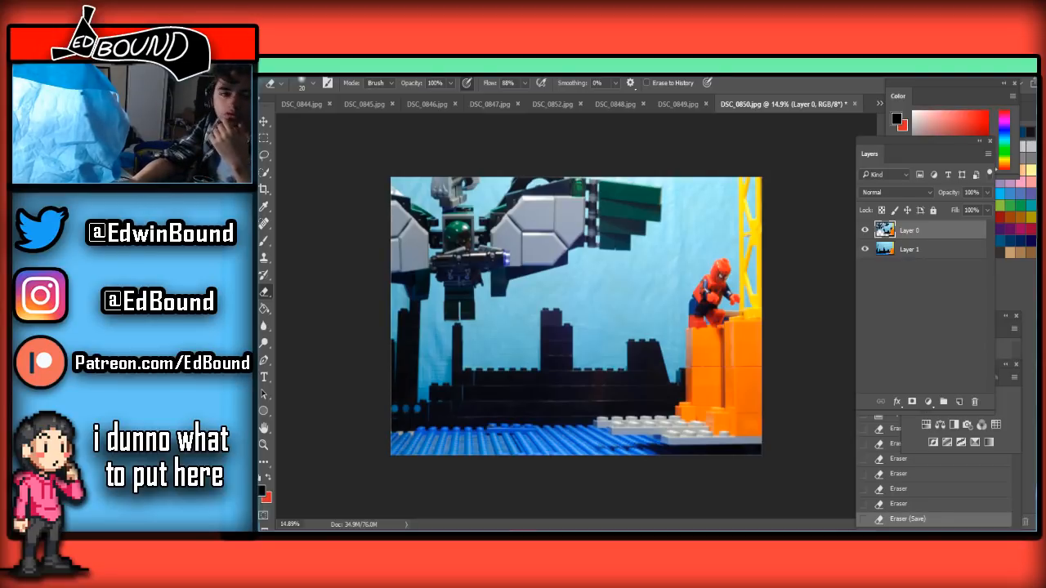
Open frame DSC_0851, paste the clean background beneath the unlocked photo layer, and make the photo layer active
click(880, 104)
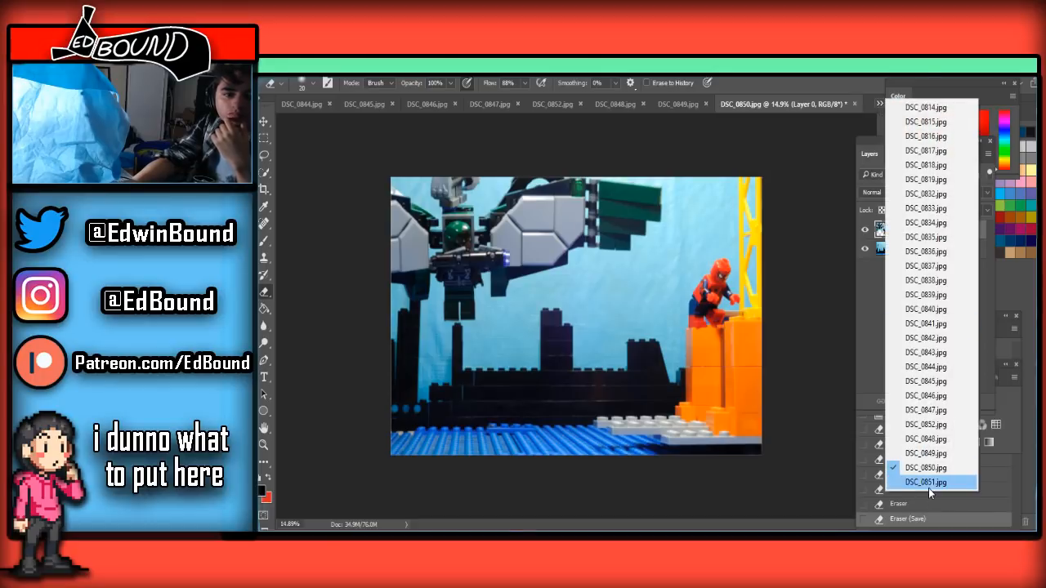
click(928, 488)
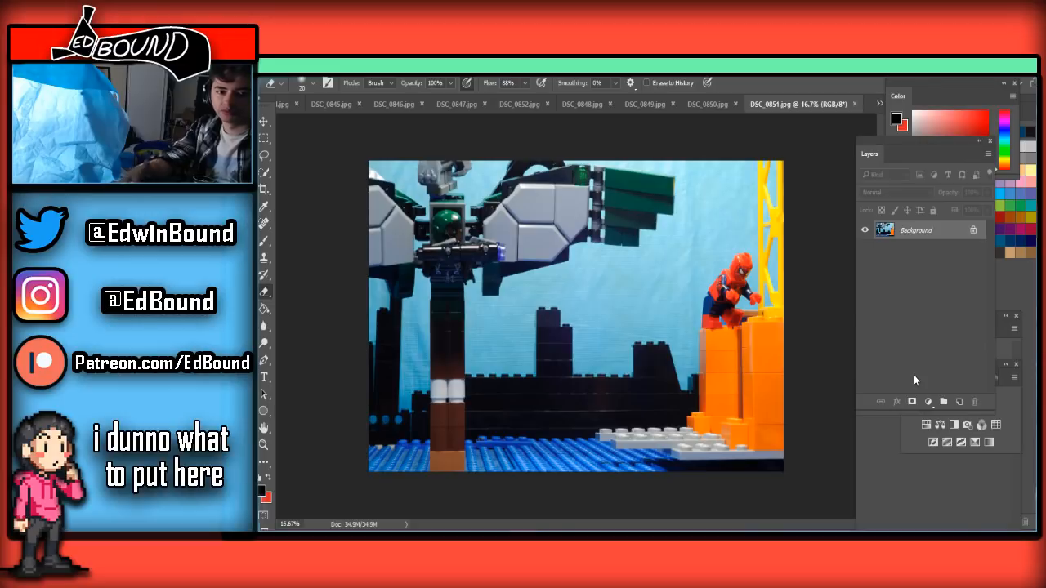
click(727, 104)
click(817, 103)
key(ctrl+v)
click(972, 248)
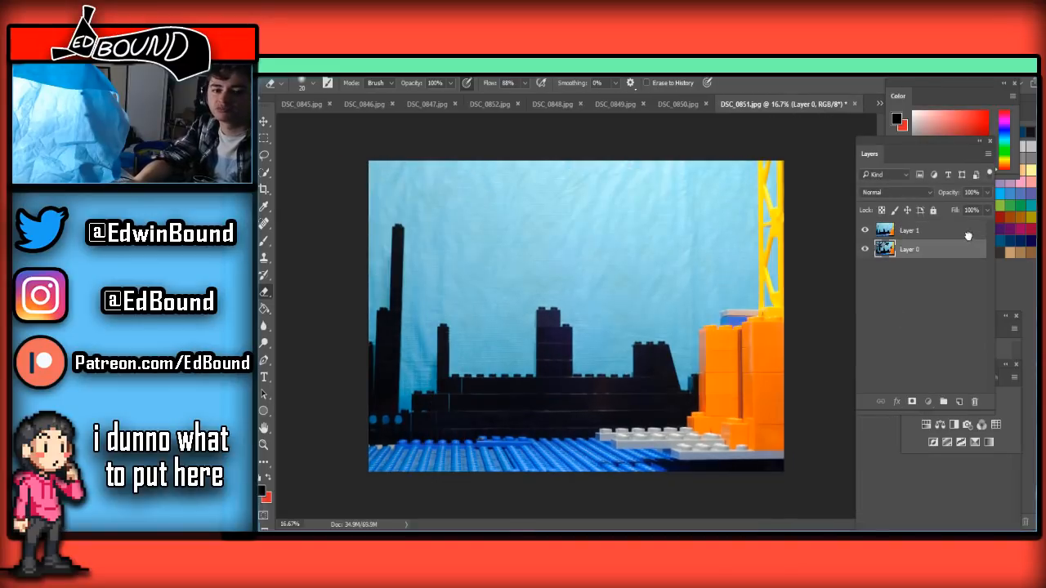
drag(970, 233, 963, 255)
click(946, 232)
Enlarge the Eraser to roughly 900 px and remove DSC_0851's support bricks from the water up past the white bricks
scroll(509, 399, up, 4)
scroll(508, 399, down, 5)
scroll(508, 399, up, 6)
scroll(508, 399, down, 4)
scroll(509, 399, up, 4)
scroll(426, 474, down, 3)
scroll(426, 474, up, 2)
scroll(434, 462, up, 1)
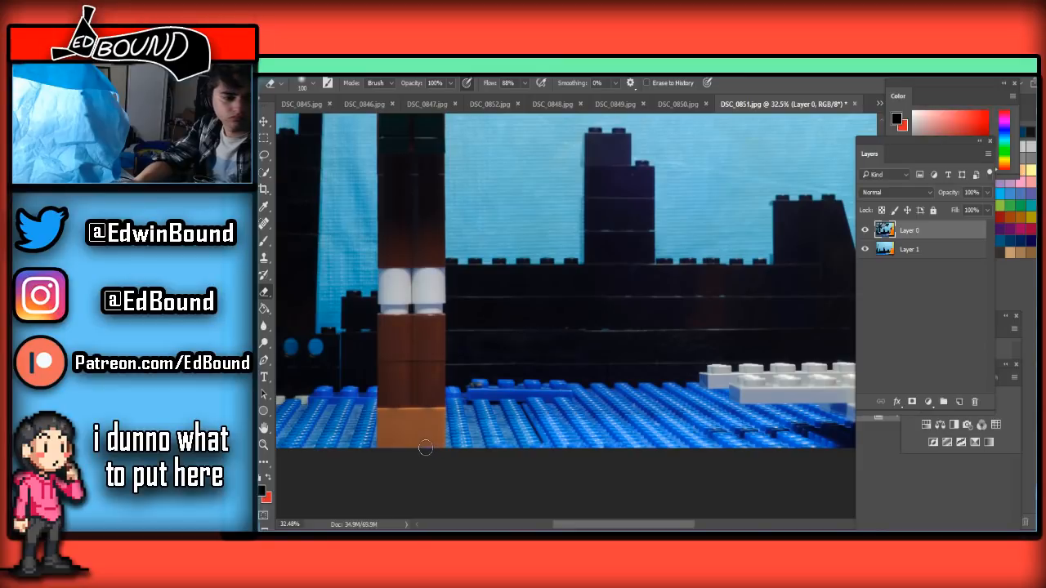
key(bracketright)
key(bracketright)
key(bracketright)
key(bracketright)
key(bracketright)
key(bracketright)
key(bracketright)
key(bracketright)
key(bracketright)
key(bracketright)
mouse_move(433, 444)
mouse_down()
mouse_move(373, 444)
mouse_move(392, 409)
mouse_move(444, 420)
mouse_move(433, 316)
mouse_up()
key(bracketleft)
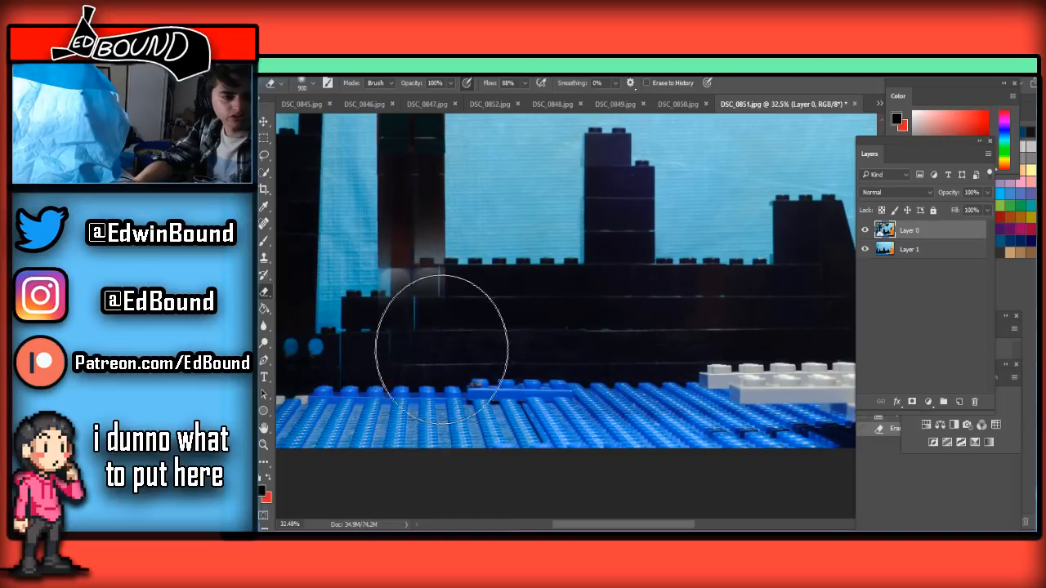
Erase the brown support bricks further up toward the figure's feet in DSC_0851, reducing the Eraser to 200 px
scroll(431, 363, up, 2)
scroll(430, 362, up, 1)
key(bracketleft)
key(bracketleft)
key(bracketleft)
key(bracketleft)
key(bracketleft)
mouse_move(441, 373)
mouse_down()
mouse_move(358, 400)
mouse_move(402, 374)
mouse_move(486, 363)
mouse_up()
scroll(427, 354, up, 2)
key(bracketleft)
key(bracketleft)
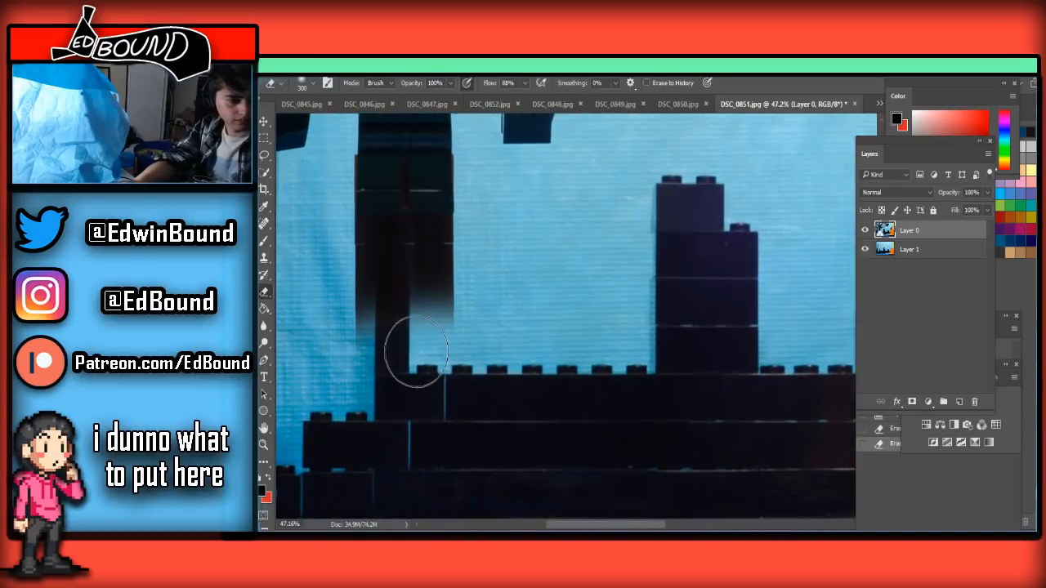
mouse_move(390, 344)
mouse_down()
mouse_move(490, 295)
mouse_move(385, 276)
mouse_up()
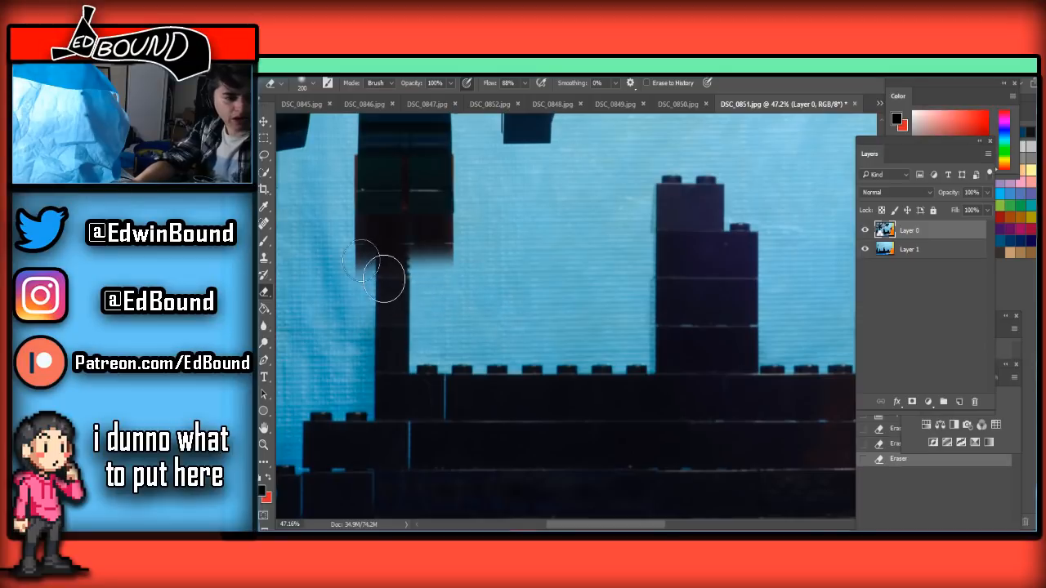
Trim the leftover brown brick flush with the undersides of both feet, using an Eraser of 150 px and smaller
key(bracketleft)
scroll(368, 281, up, 2)
scroll(368, 304, up, 4)
mouse_move(361, 327)
mouse_down()
mouse_move(502, 327)
mouse_move(385, 303)
mouse_move(408, 308)
mouse_up()
scroll(372, 305, up, 4)
key(bracketleft)
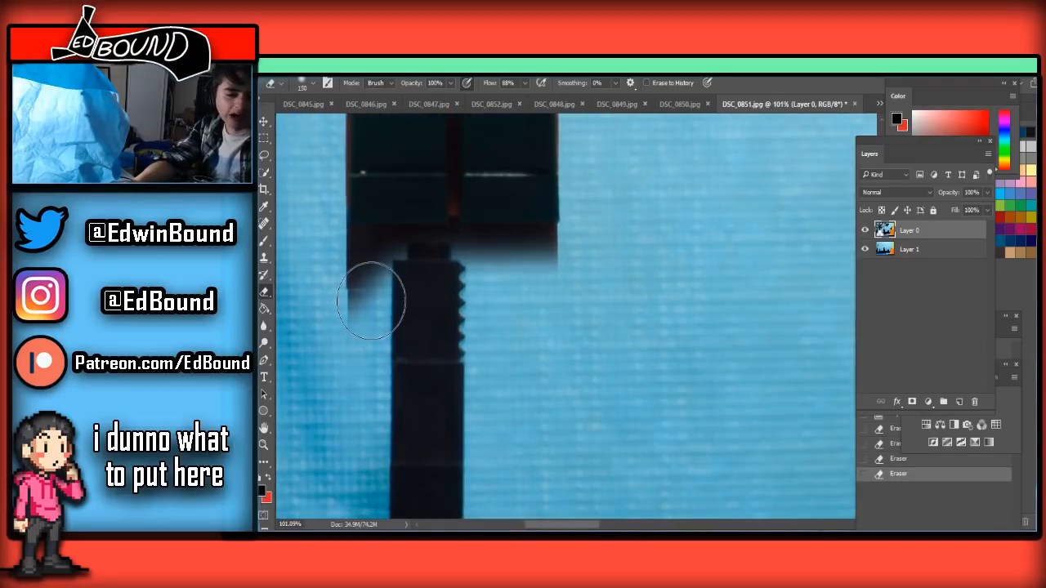
scroll(377, 307, up, 3)
key(bracketleft)
key(bracketleft)
mouse_move(383, 393)
mouse_down()
mouse_move(322, 395)
mouse_move(343, 377)
mouse_move(407, 369)
mouse_move(407, 358)
mouse_move(342, 340)
mouse_move(379, 334)
mouse_move(335, 324)
mouse_move(613, 325)
mouse_move(480, 338)
mouse_move(552, 355)
mouse_move(503, 353)
mouse_move(532, 337)
mouse_move(457, 339)
mouse_up()
Erase the red strip between the figure's legs in DSC_0851 with a 30 px Eraser, redoing the first stroke
key(bracketleft)
key(bracketleft)
key(bracketleft)
key(bracketleft)
drag(452, 191, 449, 331)
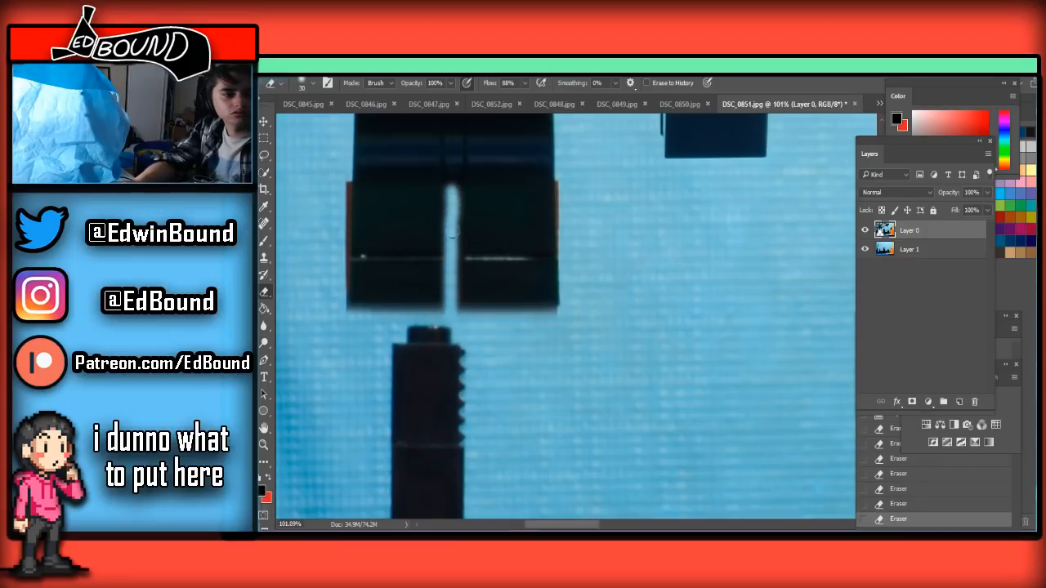
key(ctrl+z)
drag(452, 193, 451, 309)
scroll(493, 321, down, 8)
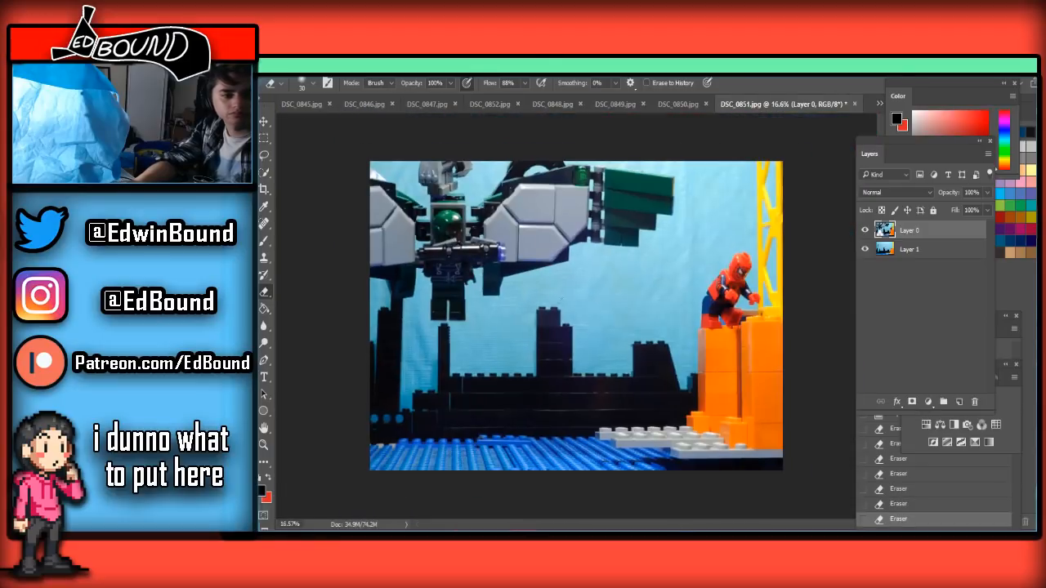
Save the cleaned DSC_0851 frame as a JPEG, replacing the existing file
key(ctrl+shift+s)
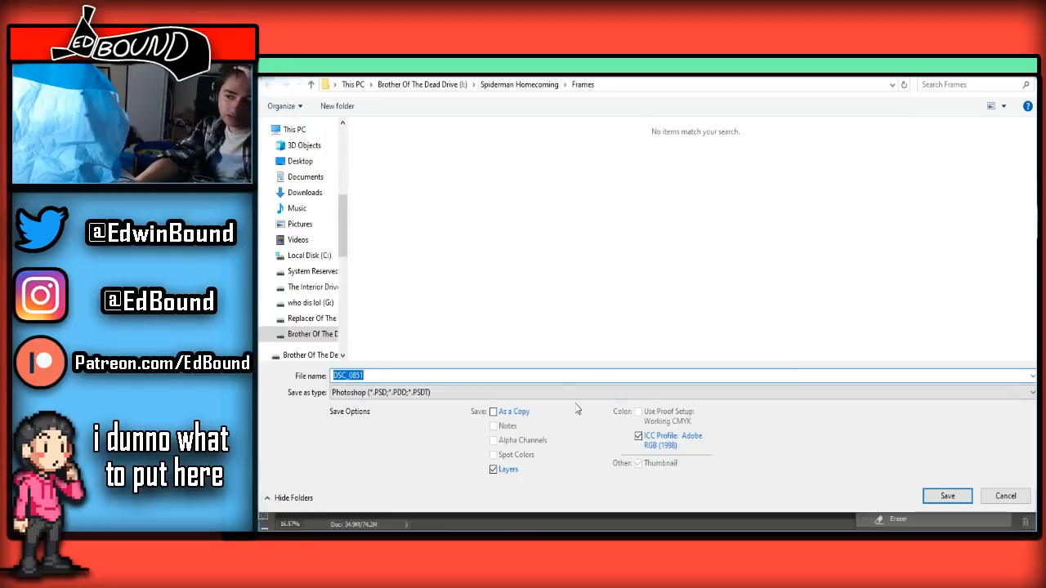
click(441, 392)
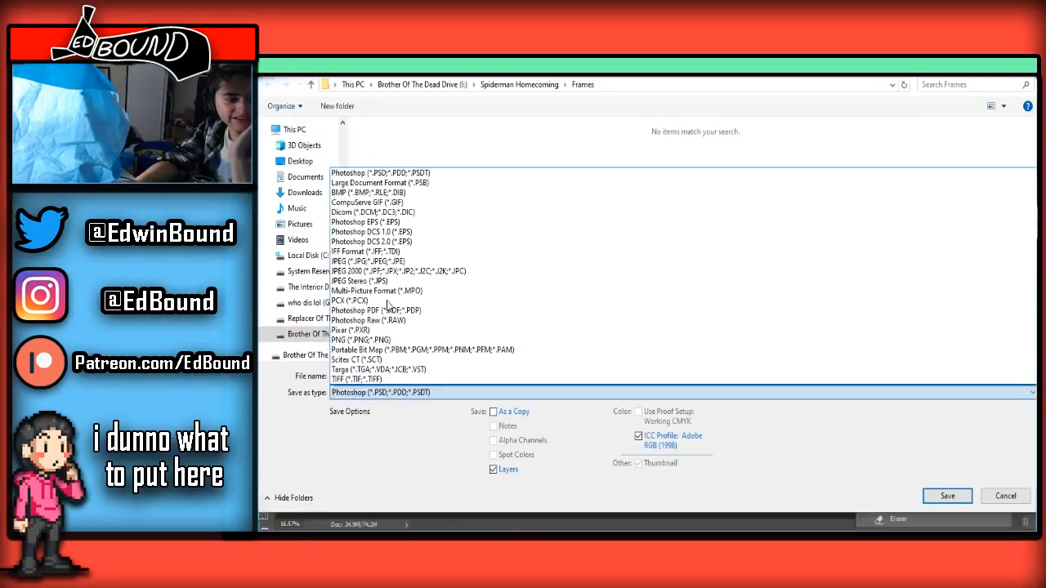
click(368, 261)
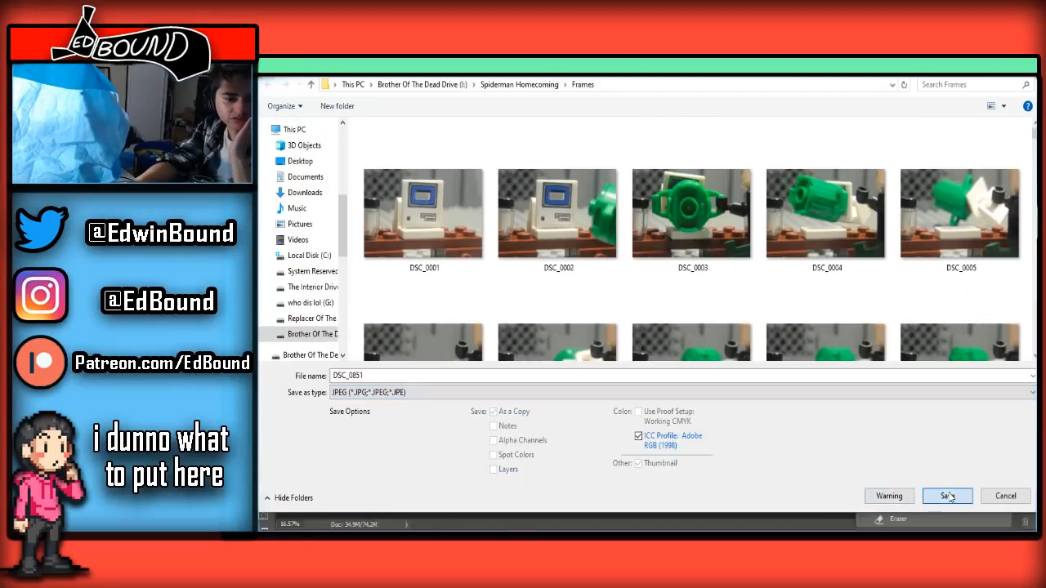
click(948, 497)
click(670, 303)
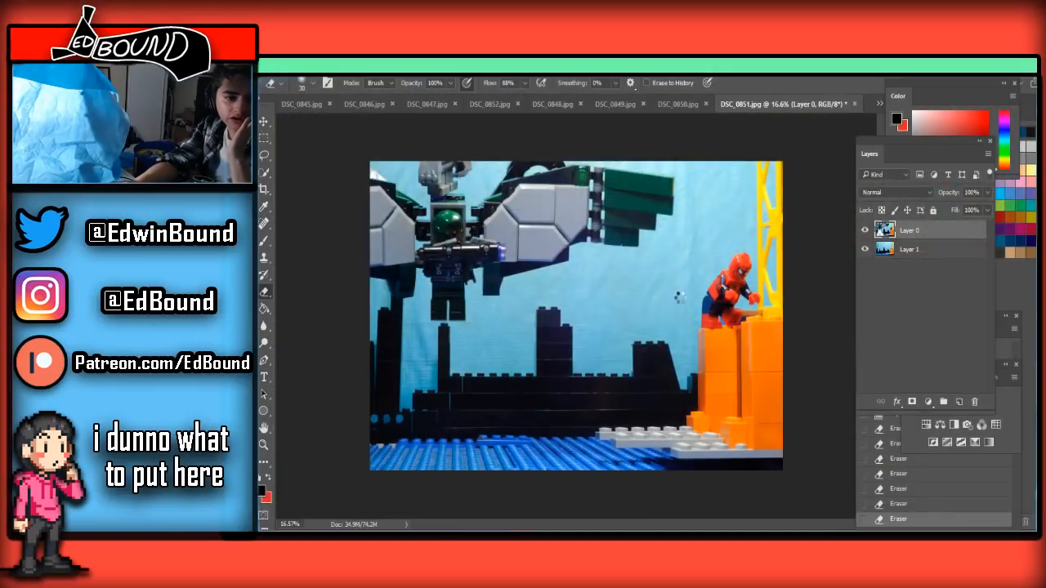
click(992, 258)
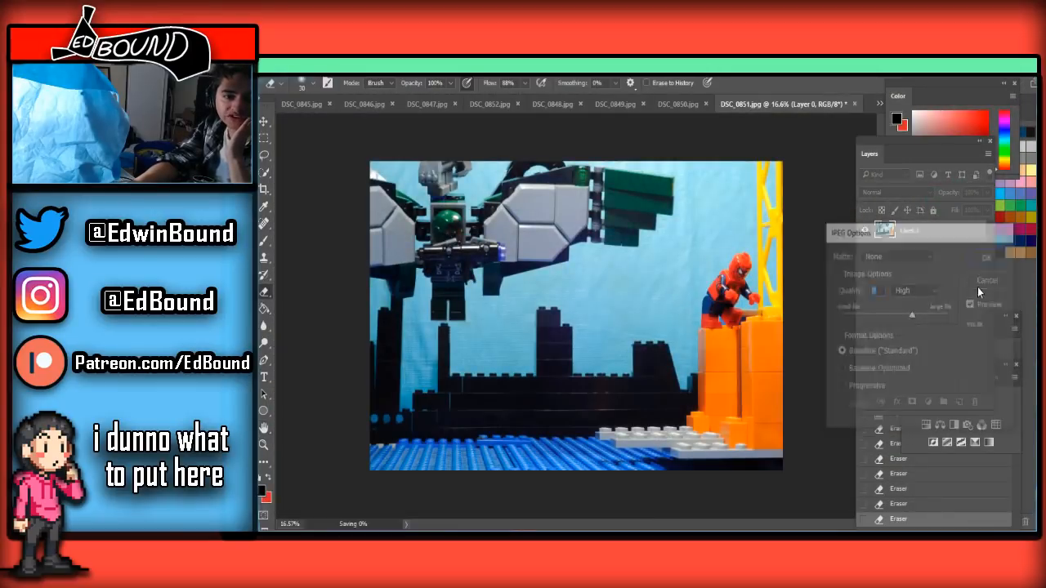
Bring up DSC_0852 and quit the program, discarding the unsaved changes in every open frame from DSC_0851 back to DSC_0815
click(879, 112)
click(919, 428)
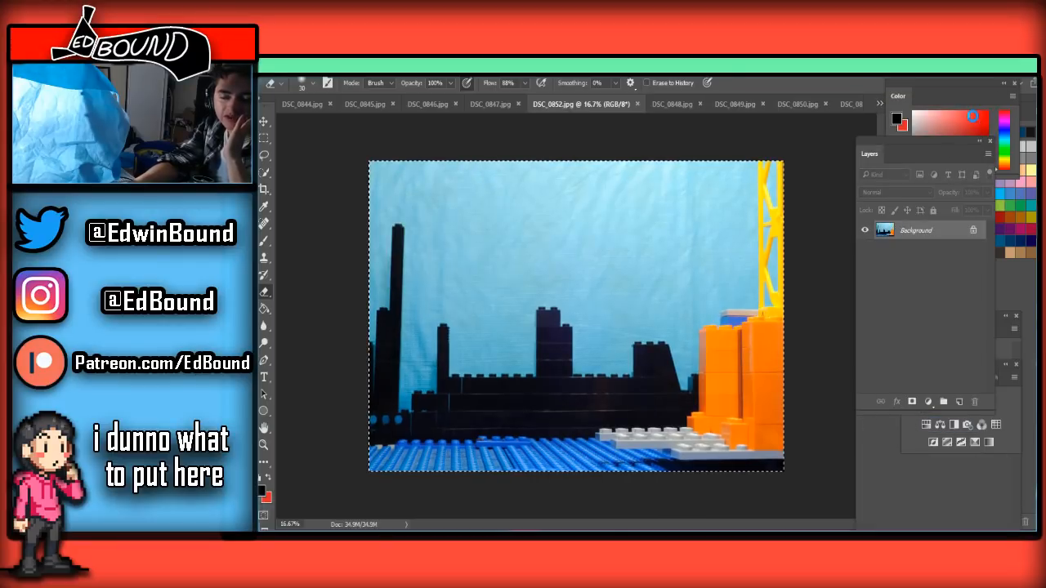
key(ctrl+q)
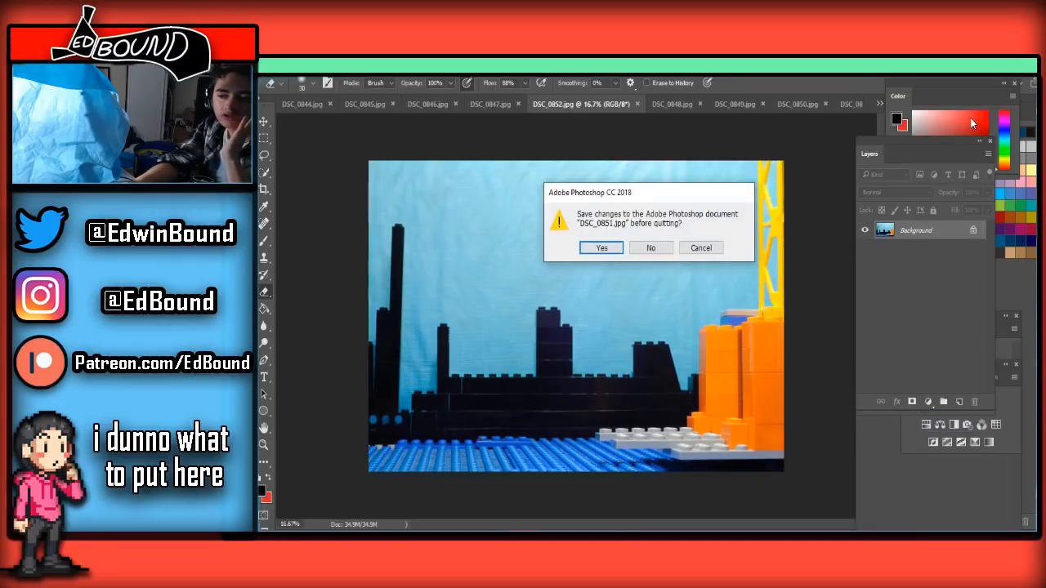
click(648, 248)
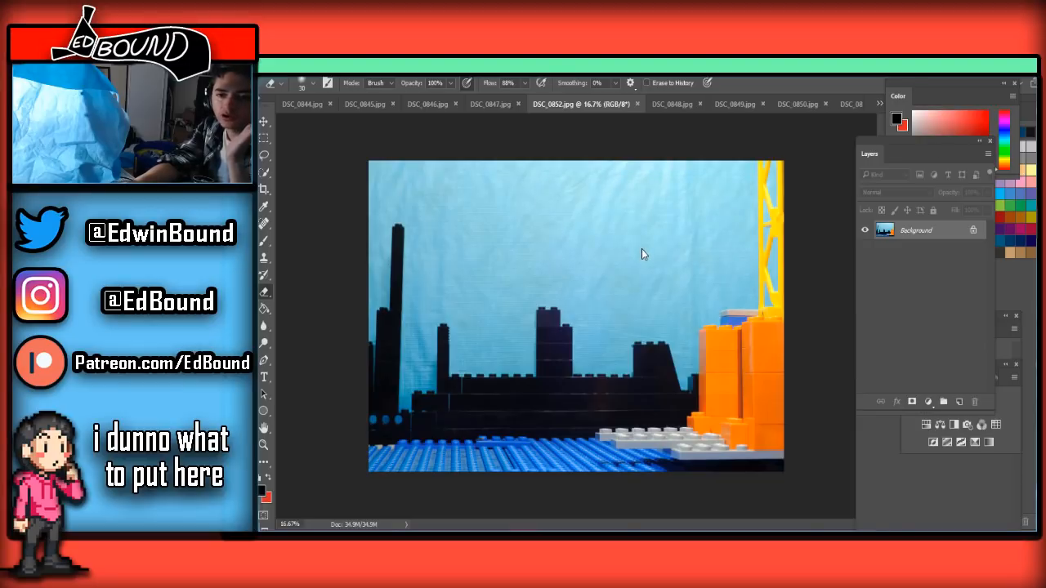
click(641, 248)
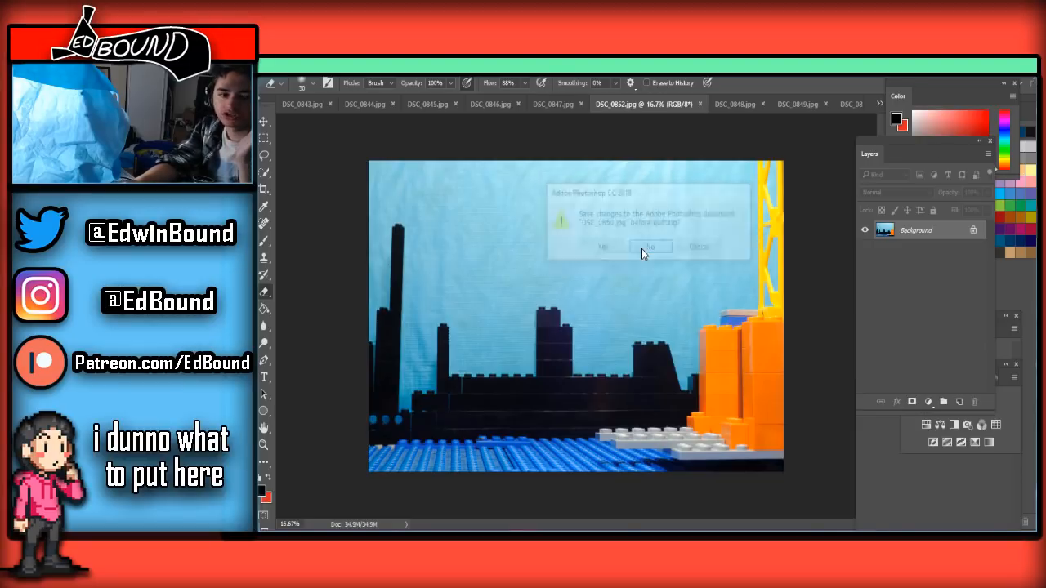
click(641, 248)
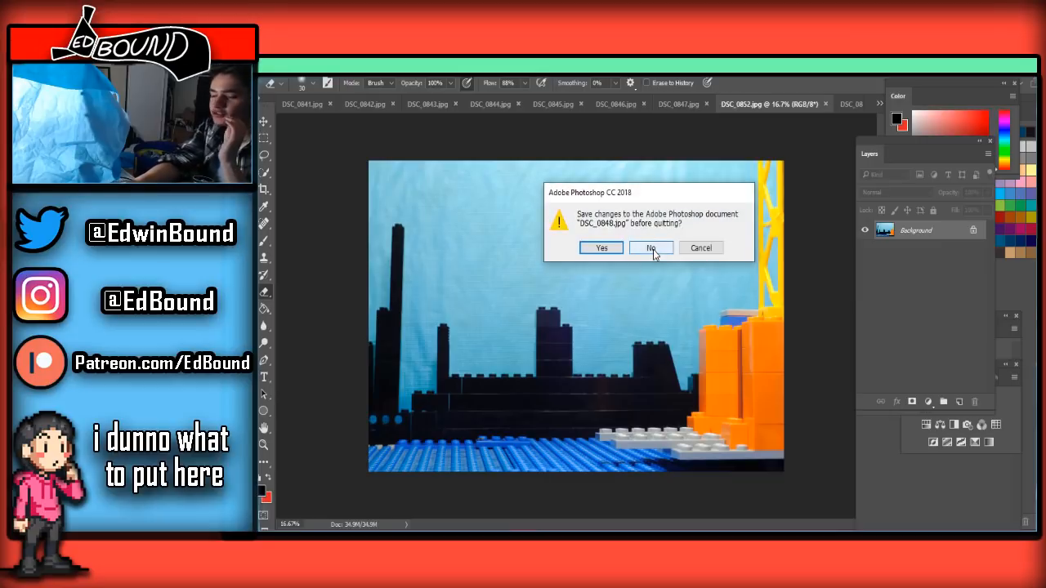
click(652, 249)
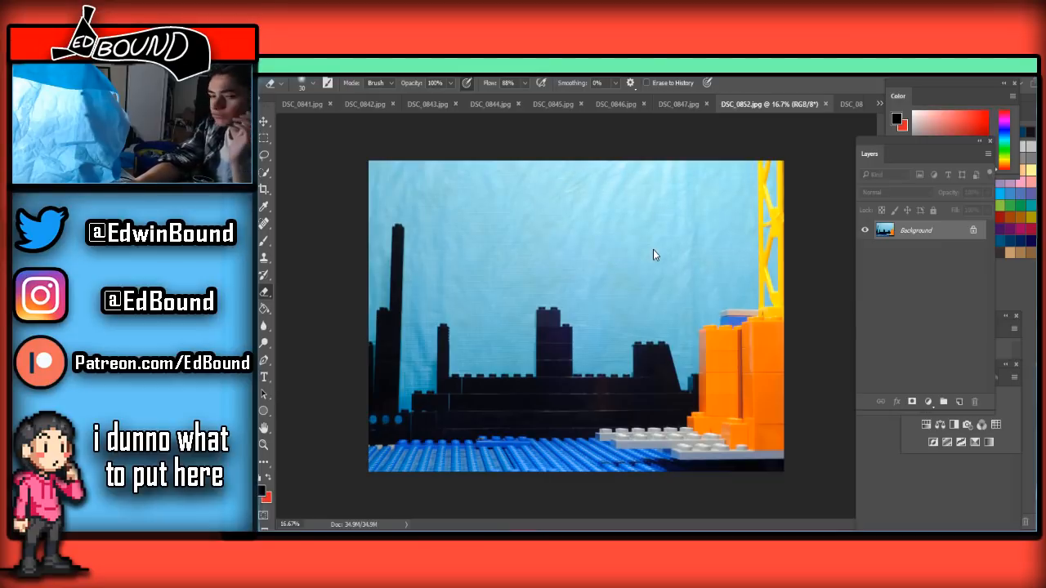
click(653, 249)
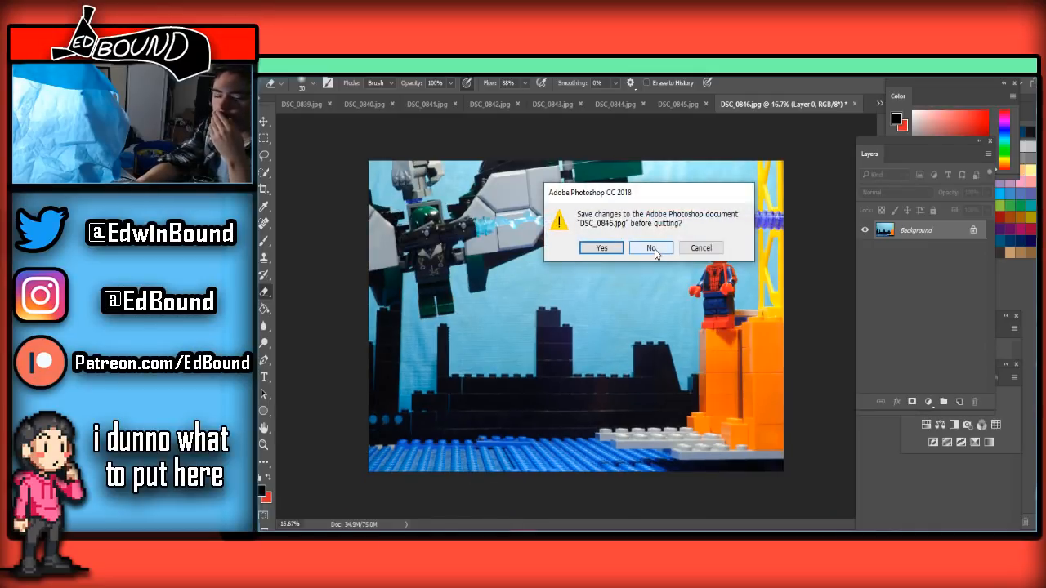
click(654, 249)
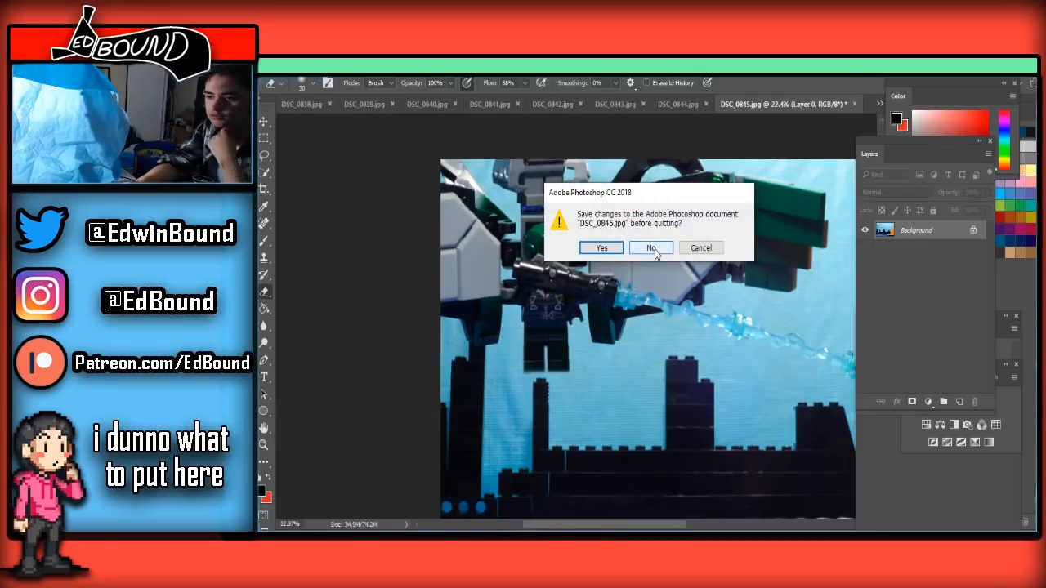
click(652, 248)
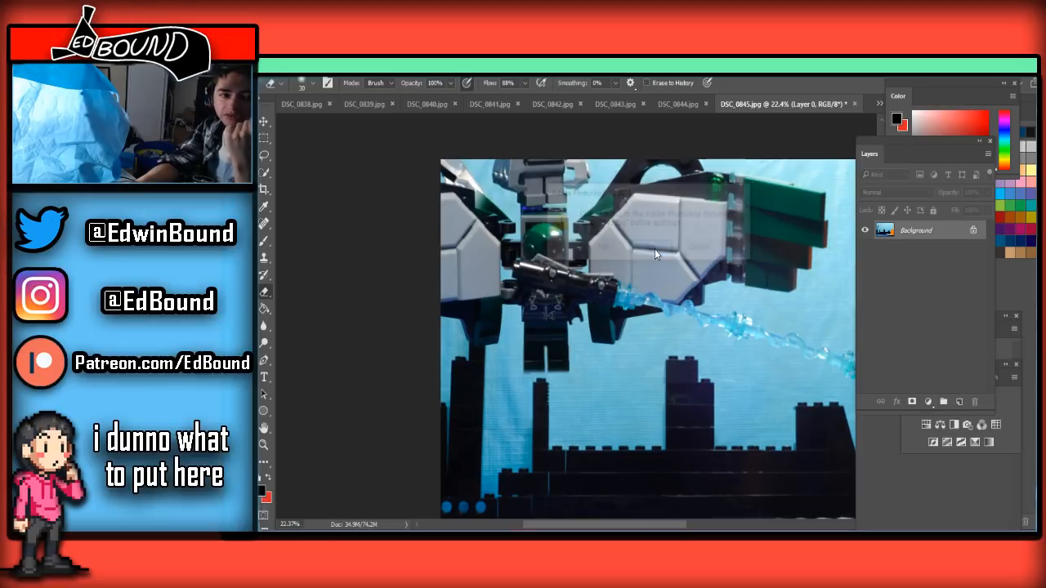
click(652, 248)
click(654, 250)
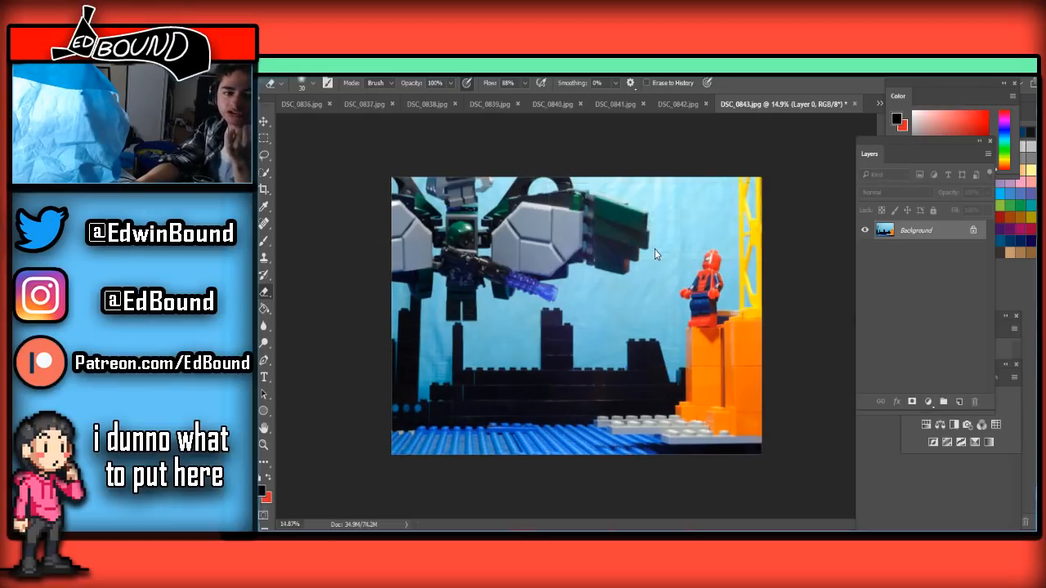
click(654, 249)
click(654, 249)
click(655, 249)
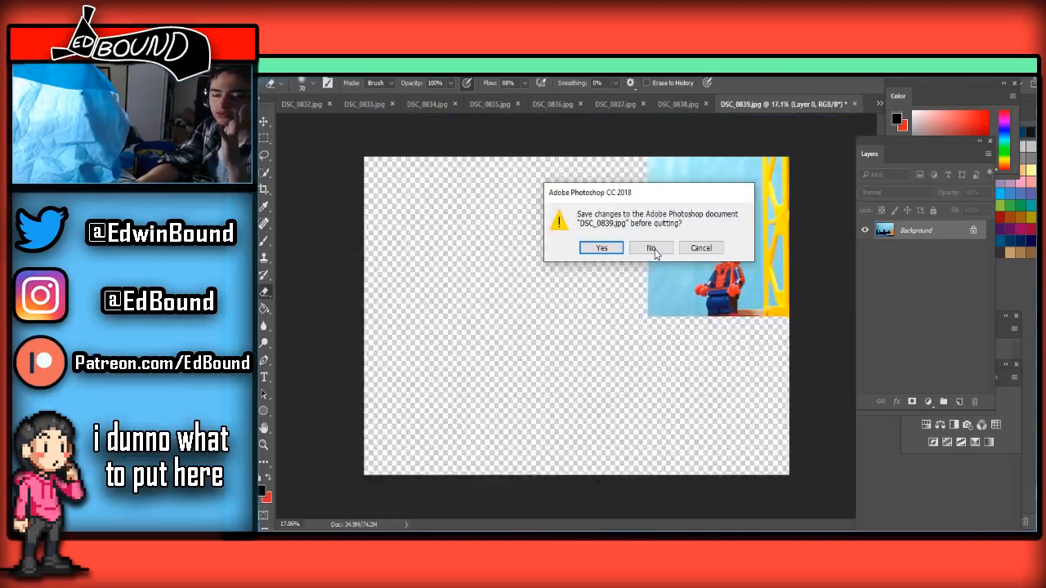
click(655, 249)
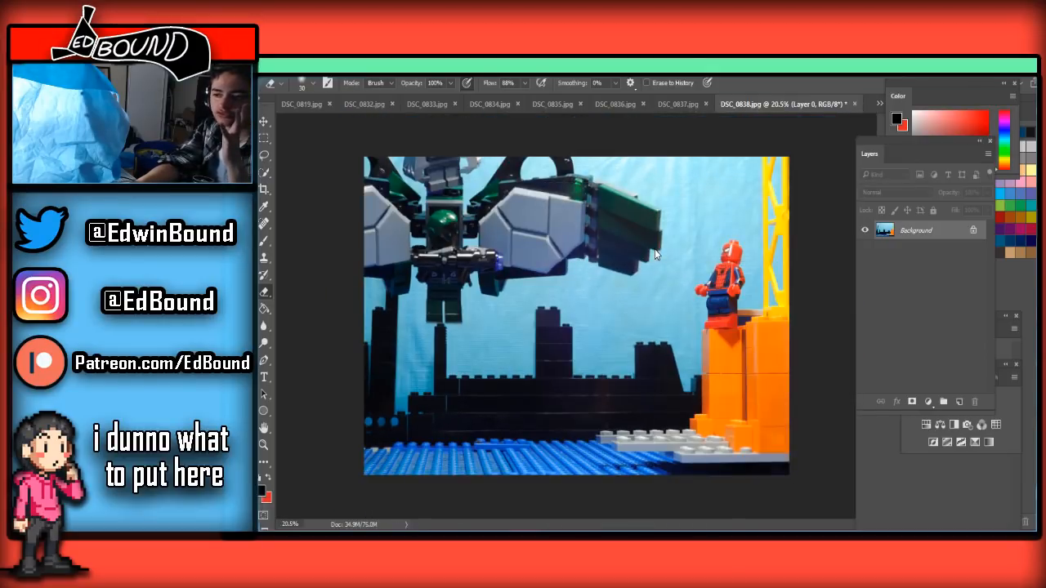
key(ctrl+w)
click(654, 250)
key(ctrl+w)
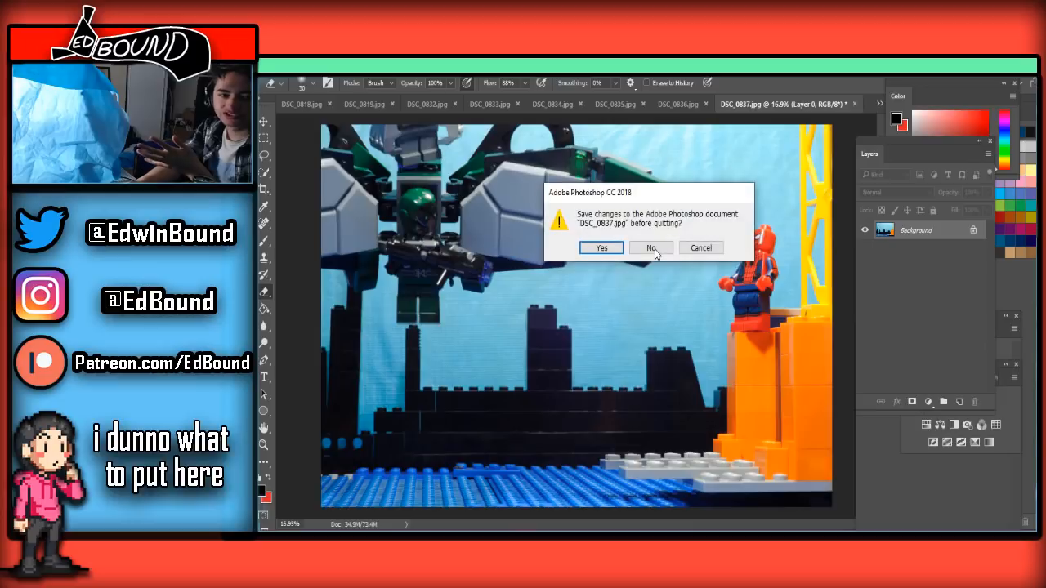
click(655, 249)
key(ctrl+w)
click(655, 250)
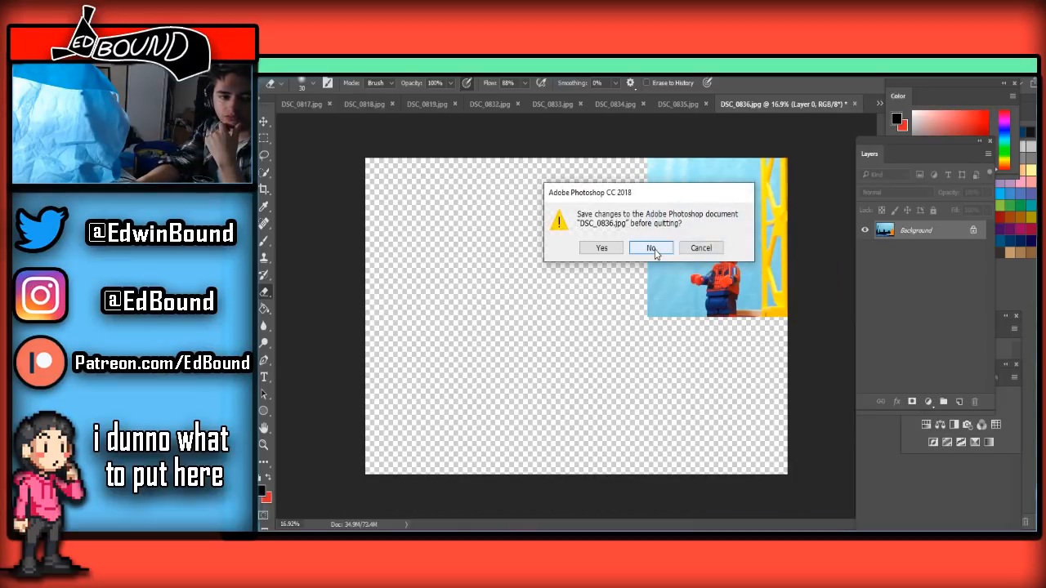
click(655, 249)
click(655, 249)
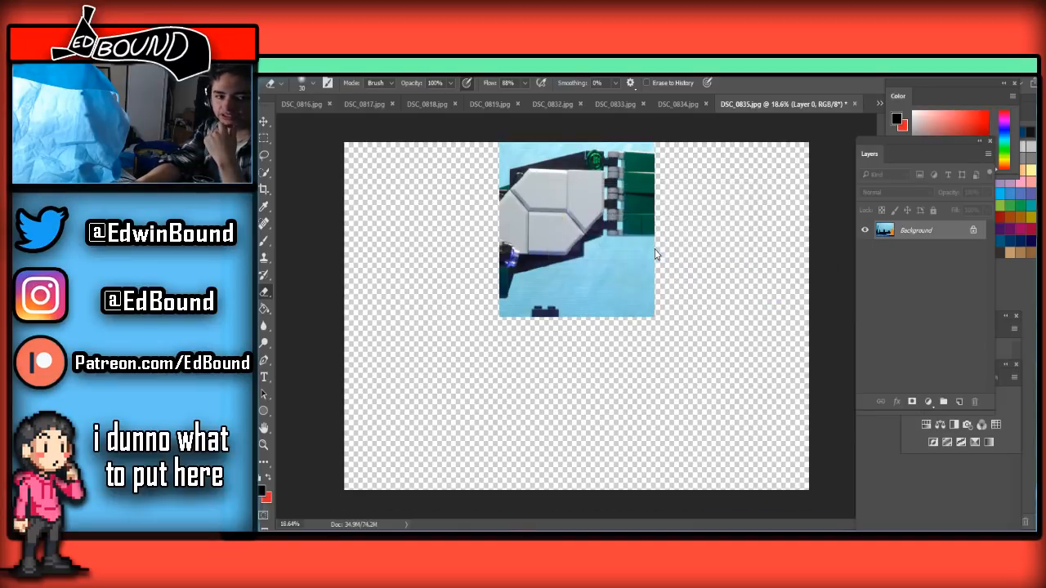
click(655, 249)
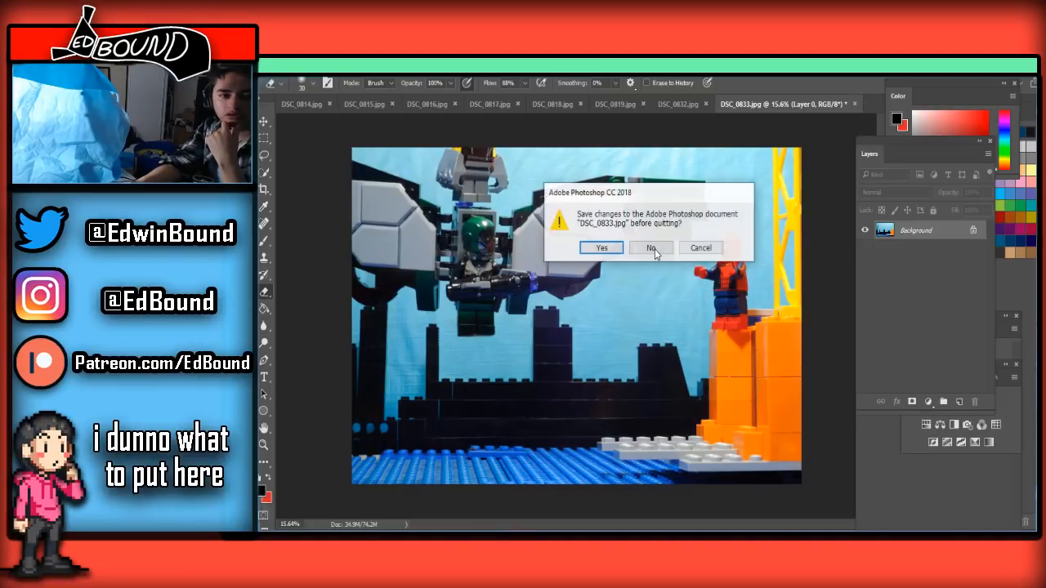
click(655, 250)
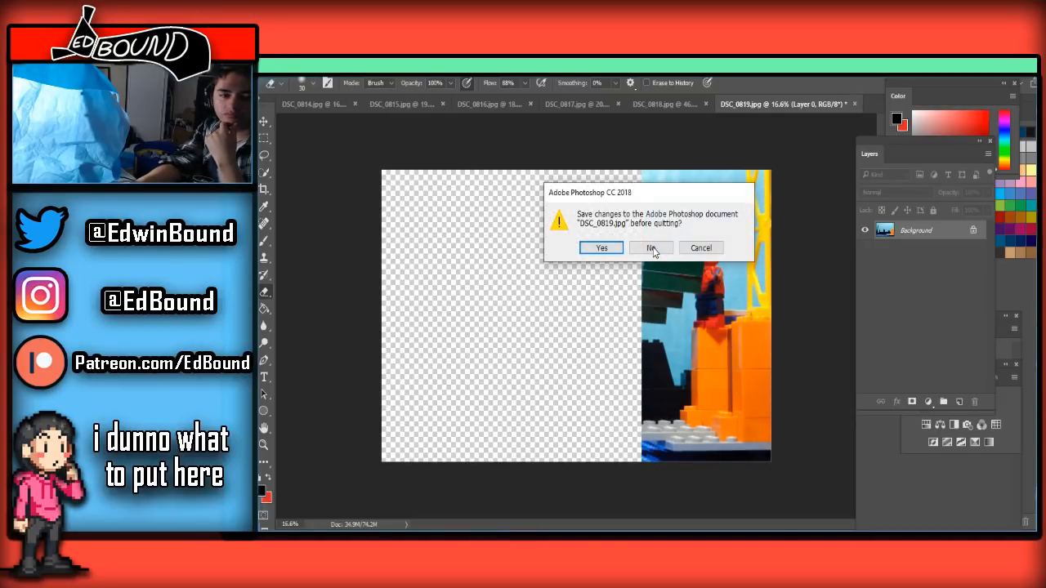
click(653, 250)
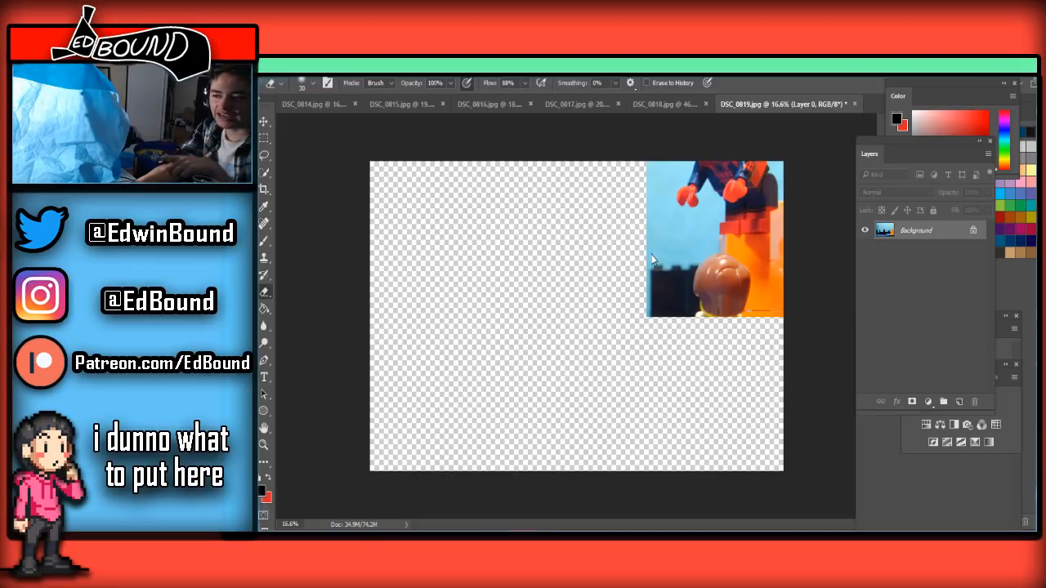
click(660, 249)
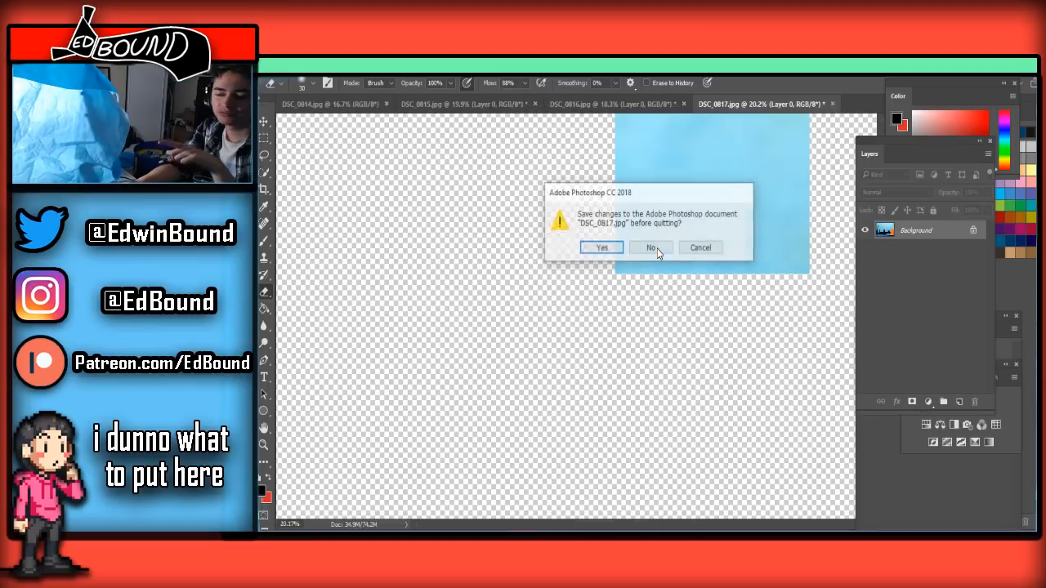
click(657, 249)
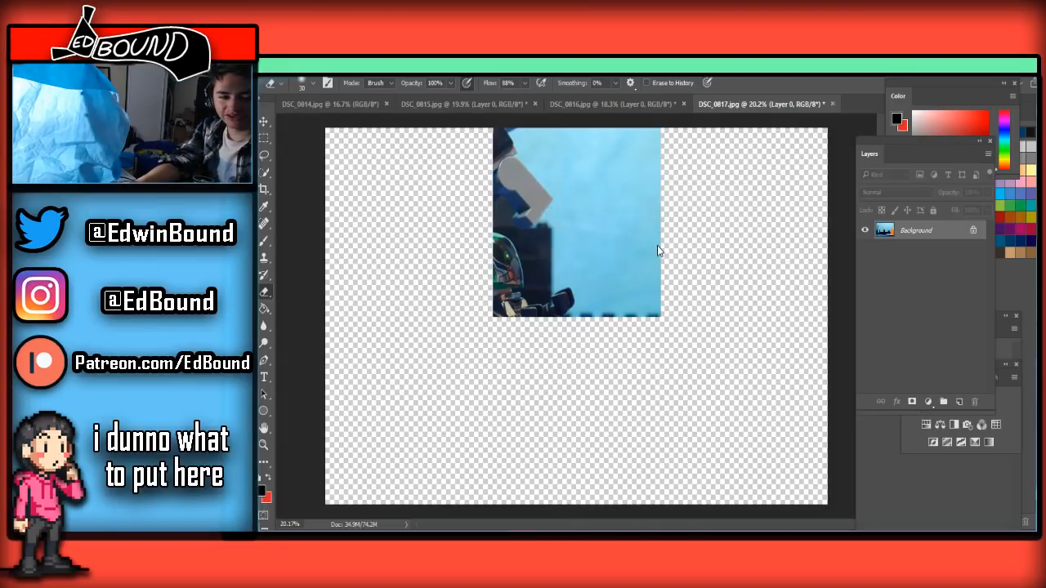
click(652, 248)
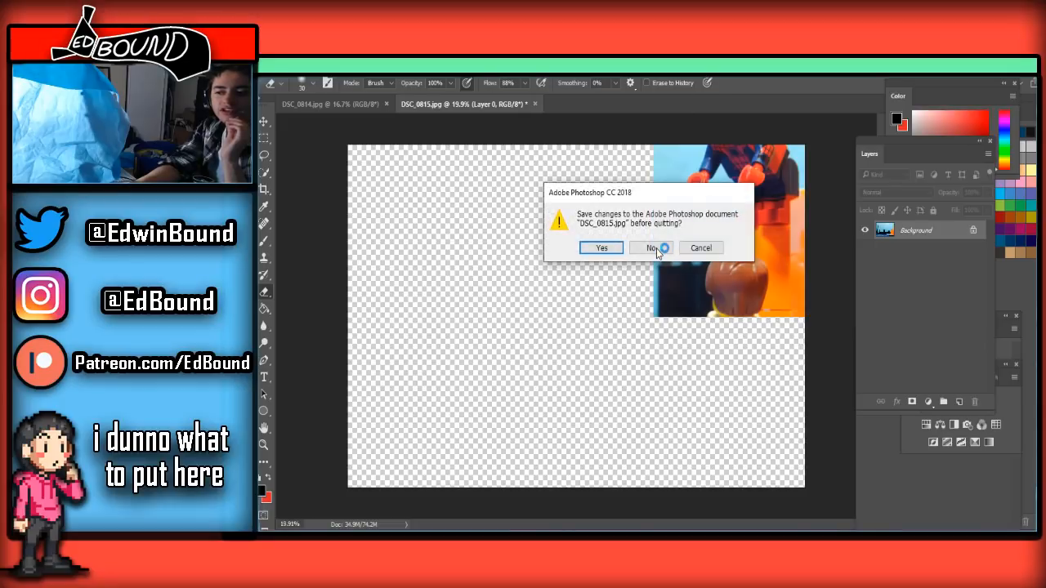
click(656, 250)
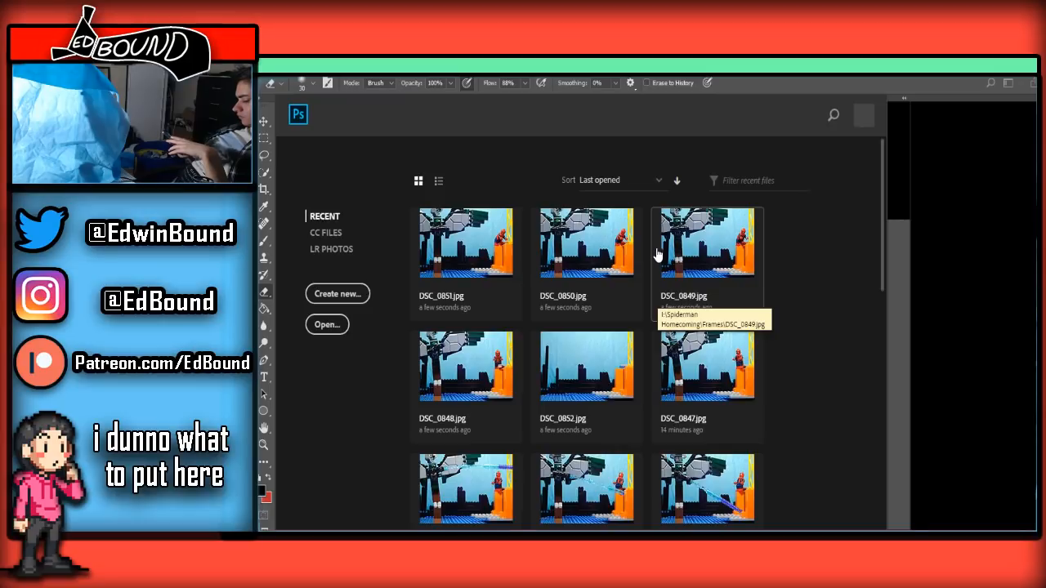
click(658, 256)
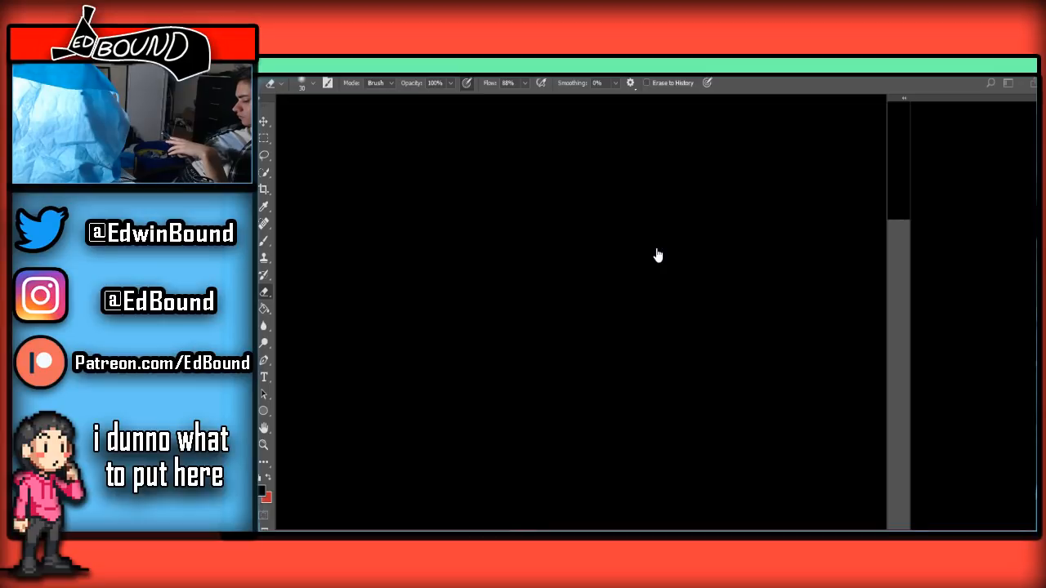